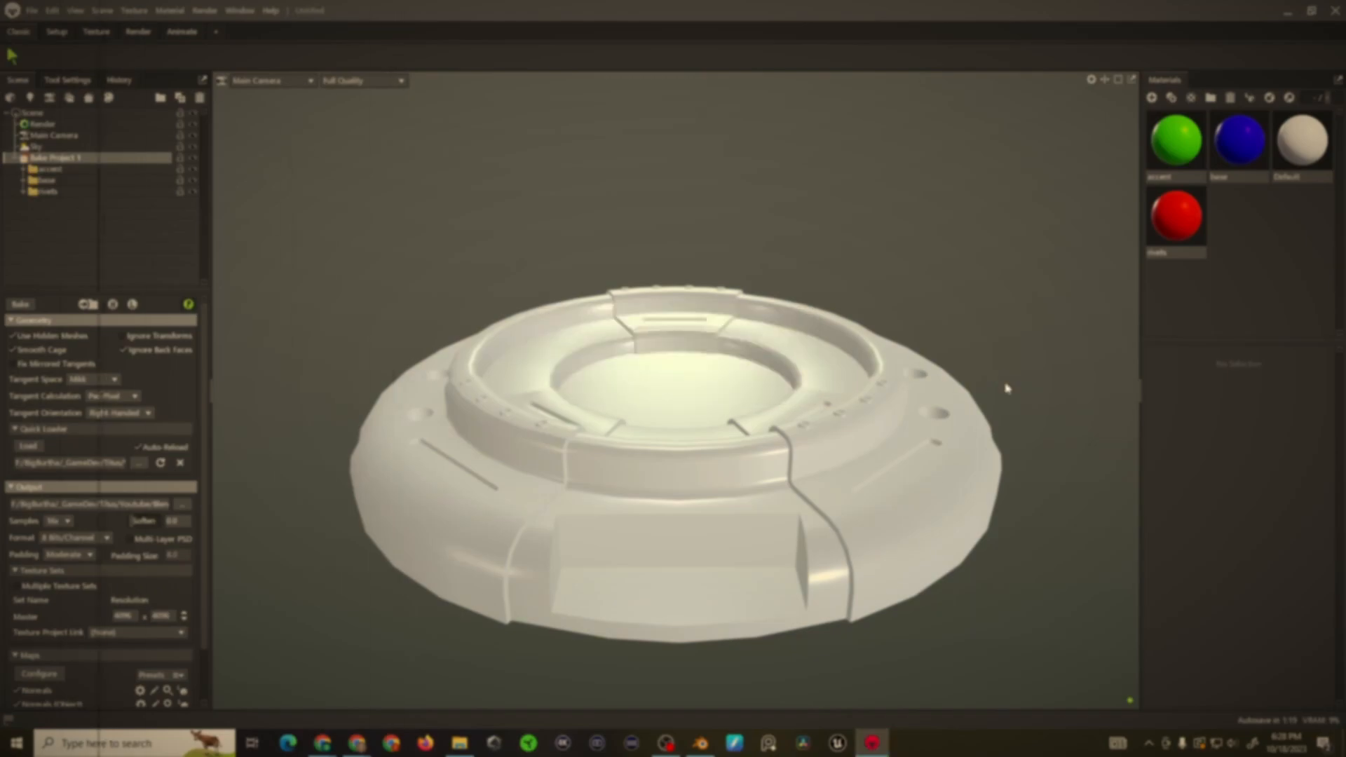
drag(1015, 386, 1066, 396)
shift+drag(1066, 396, 917, 399)
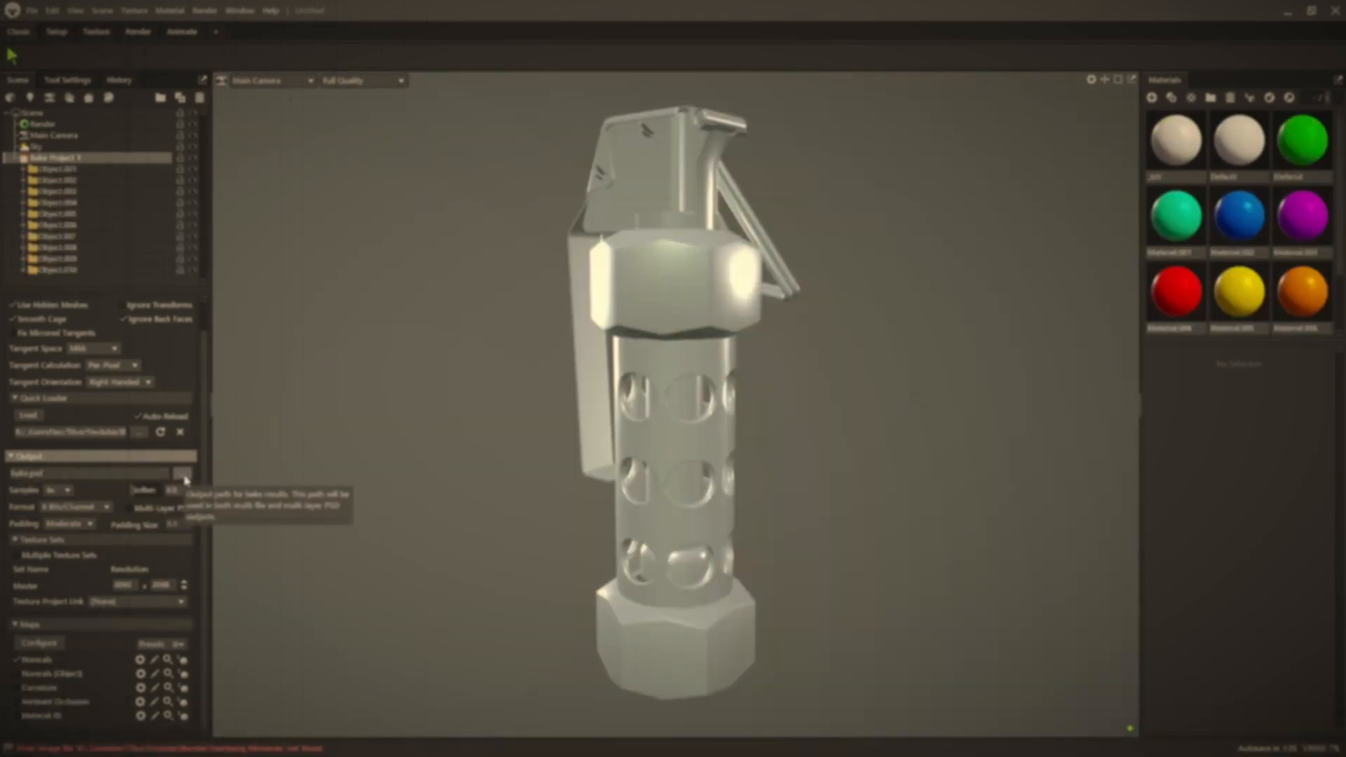
Set the bake output to a PNG file named Flashbang_Marmo_Bake in the Flashbang Miniseries bake folder
click(183, 474)
click(241, 324)
click(182, 359)
text(Flashb)
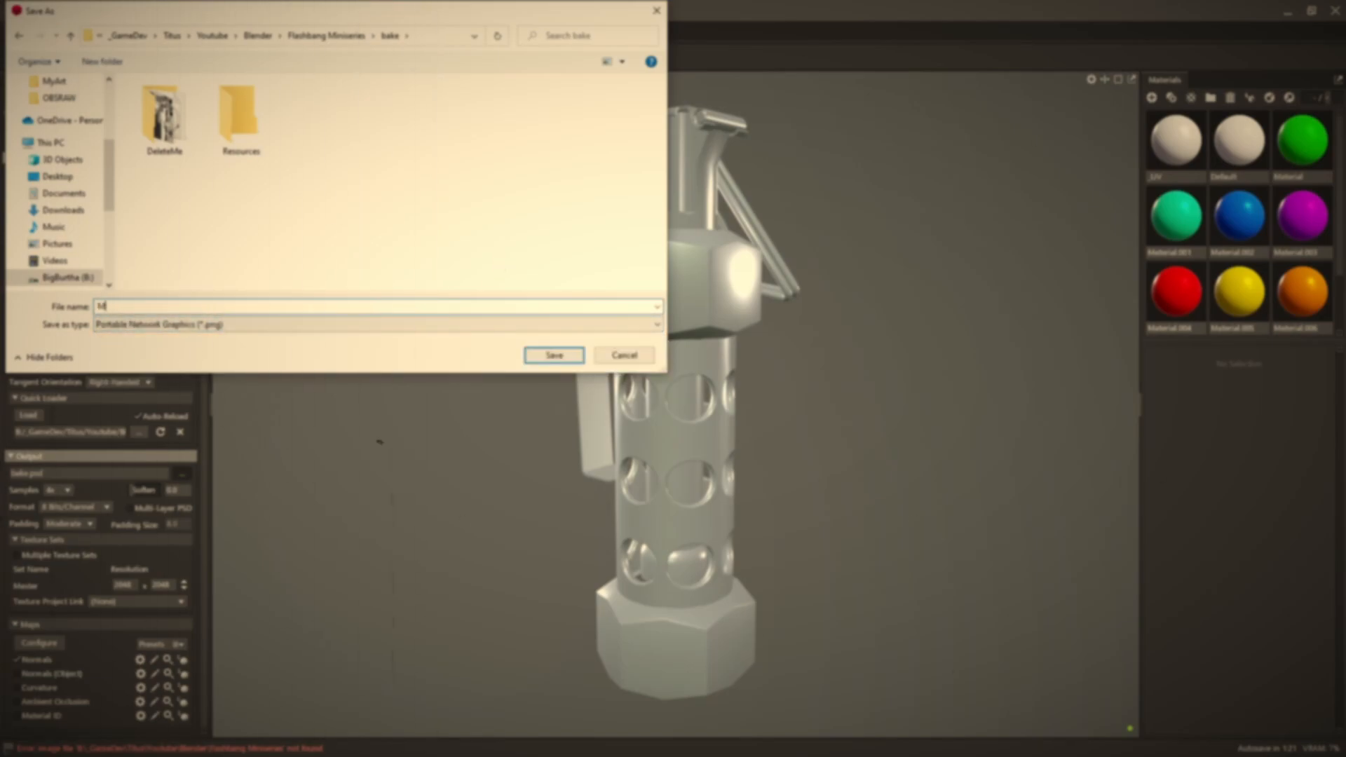
text(ang_Miniseries_Bake)
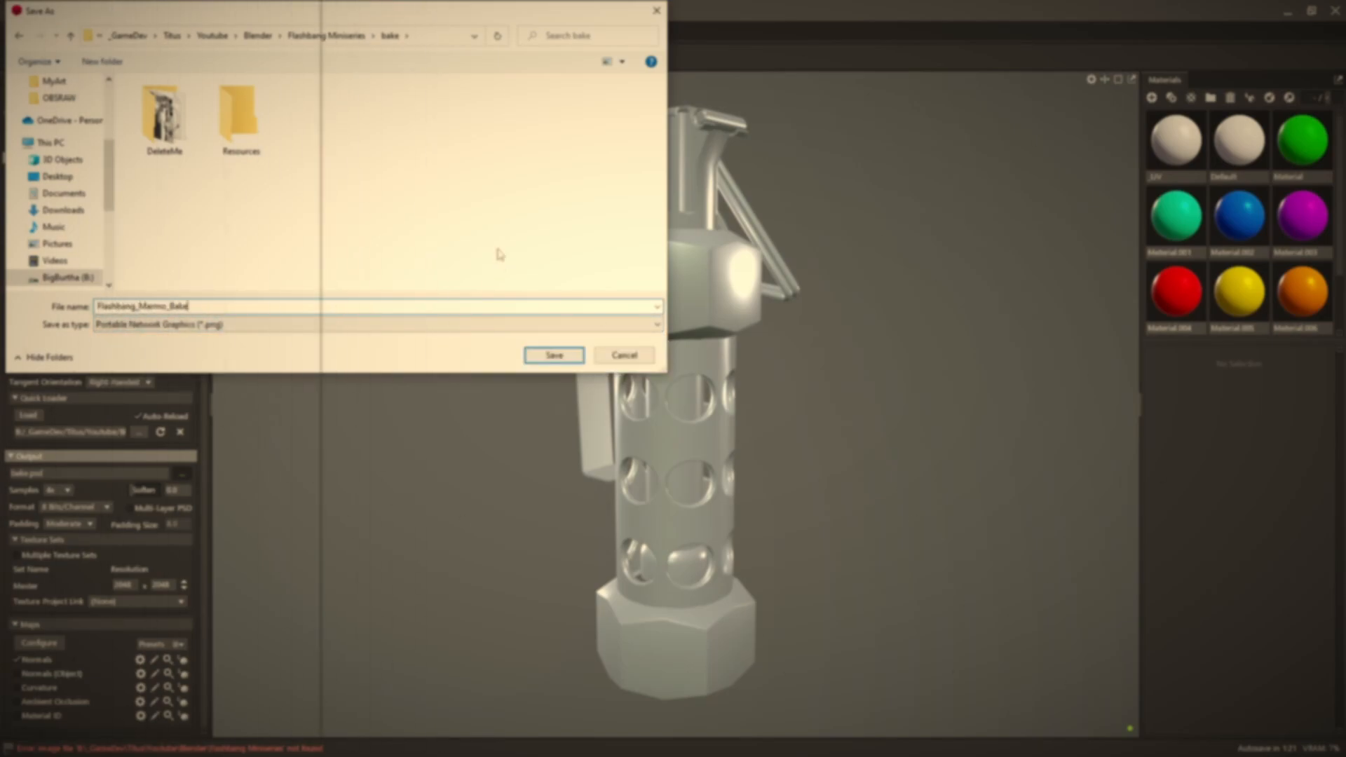
click(555, 357)
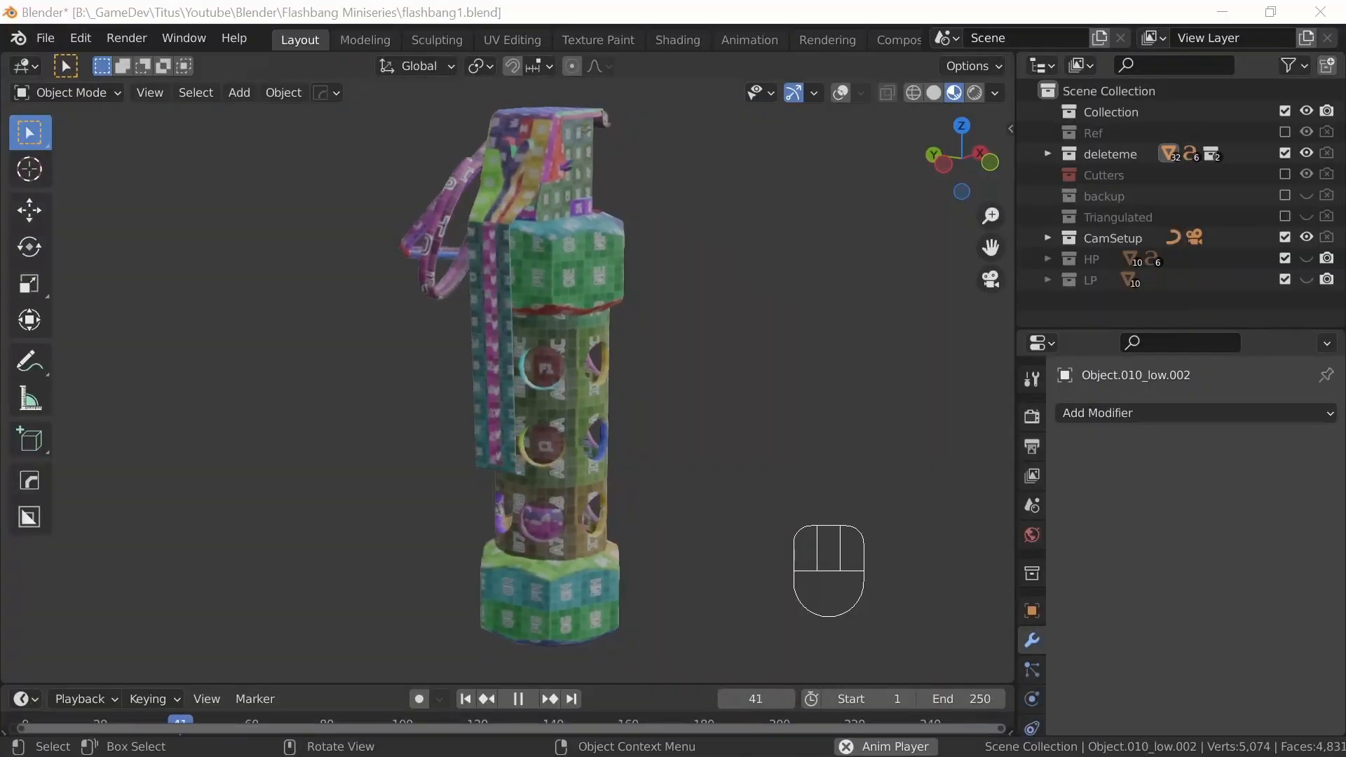
In Blender, turn on the viewport overlays and stop the animation playback
middle_drag(790, 239, 795, 238)
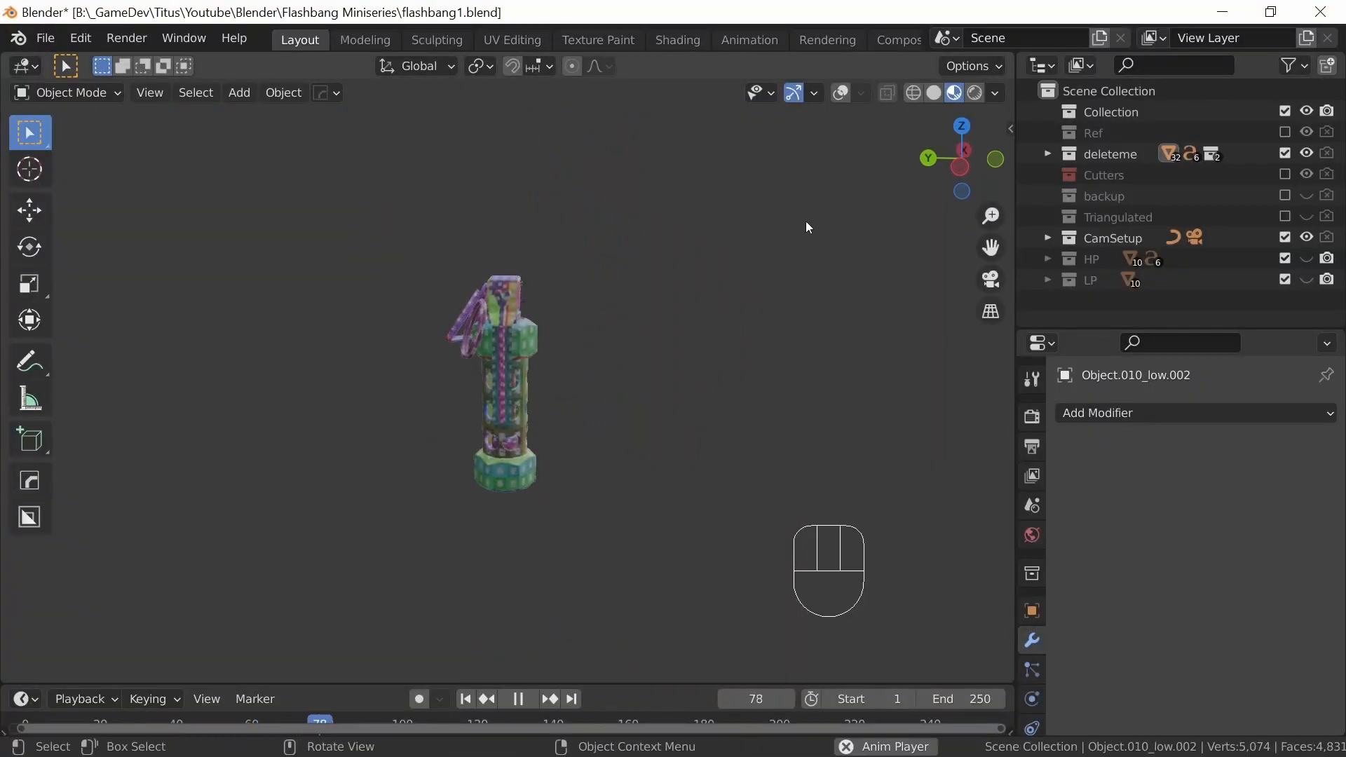
click(843, 94)
key(space)
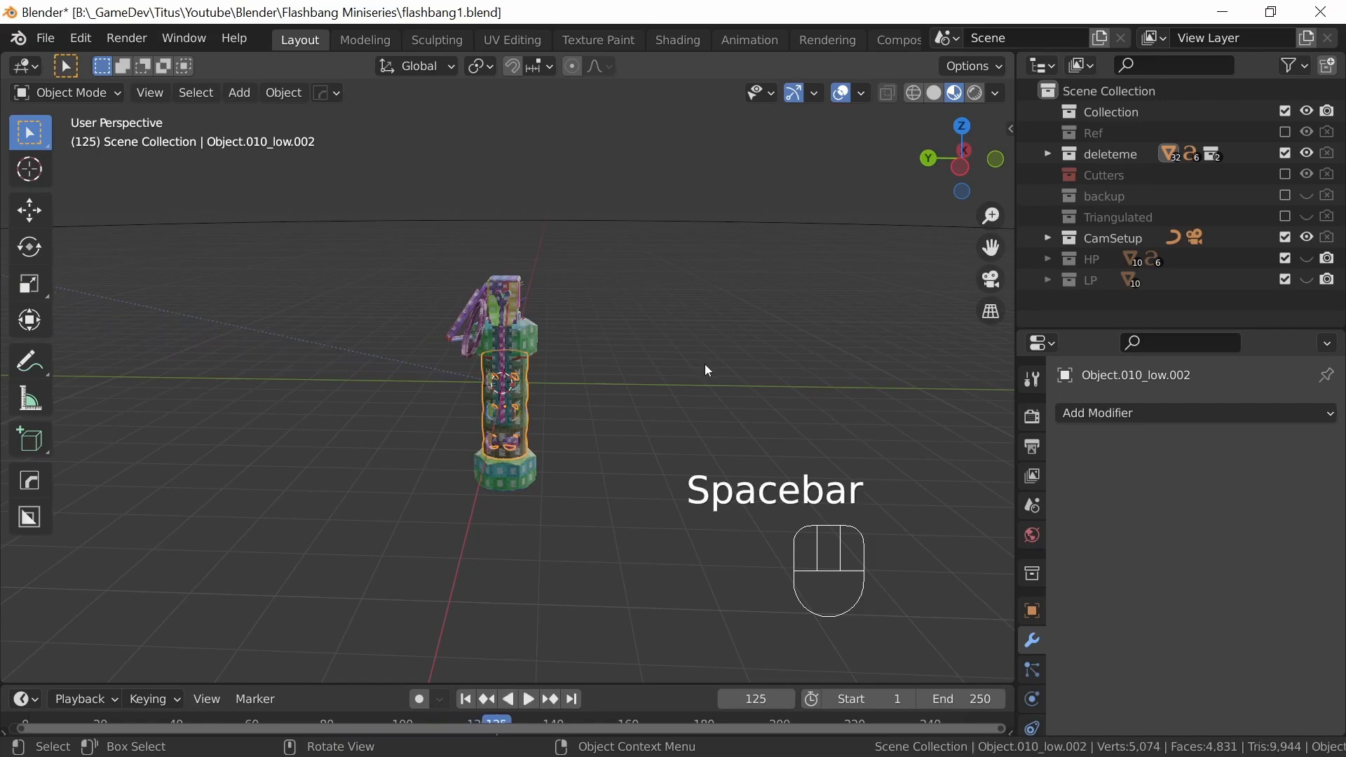
Hide the CamSetup and deleteme collections and show the low-poly LP collection
click(1307, 238)
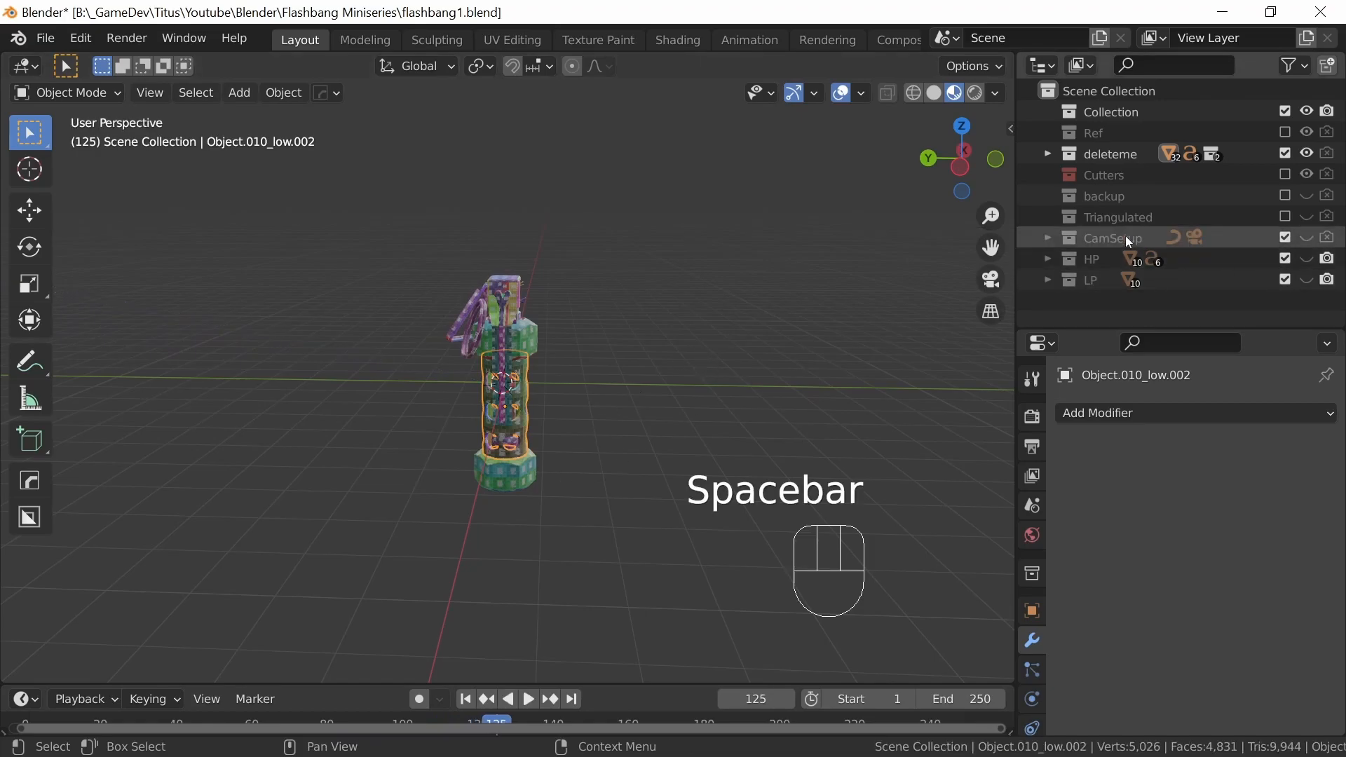
click(1307, 154)
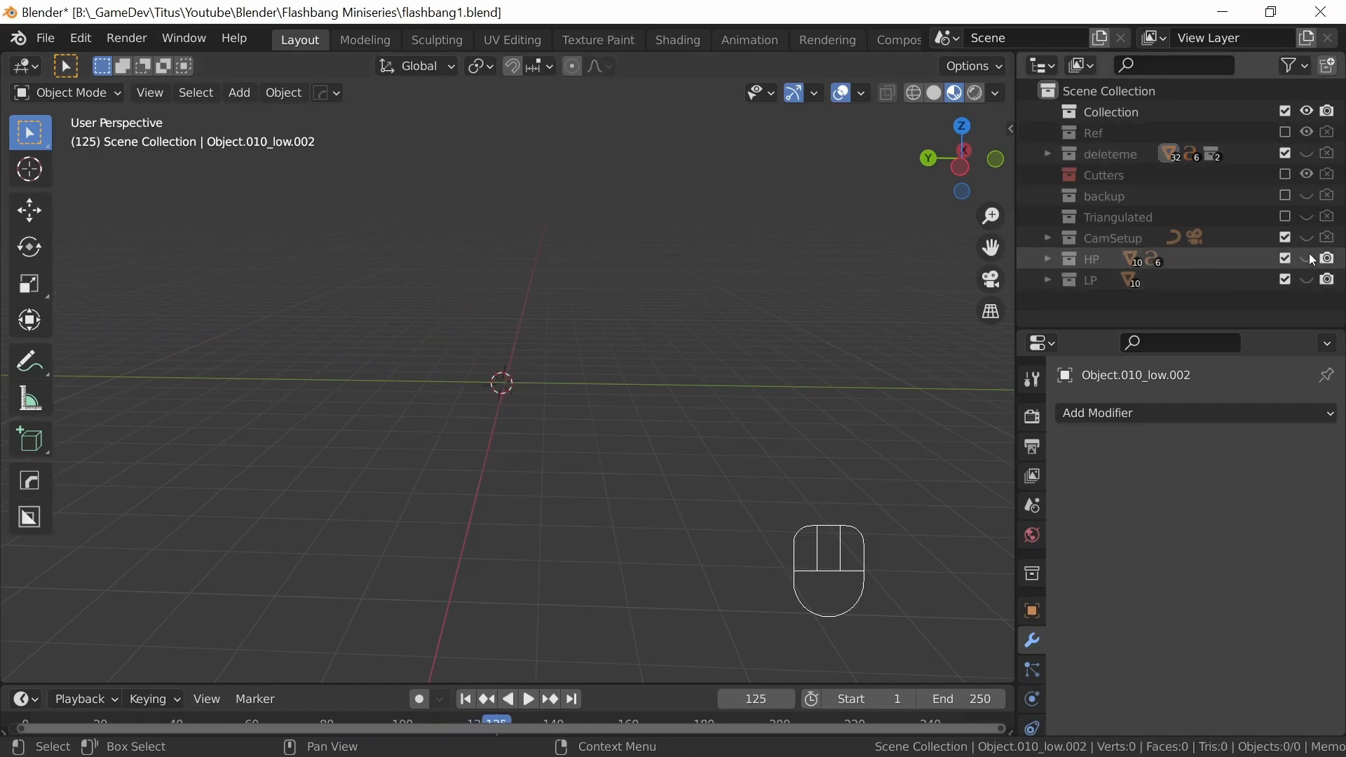
click(1307, 279)
Select the low-poly grenade's perforated cylindrical body and display its transform values
middle_drag(668, 376, 626, 409)
shift+middle_drag(608, 460, 550, 451)
click(551, 451)
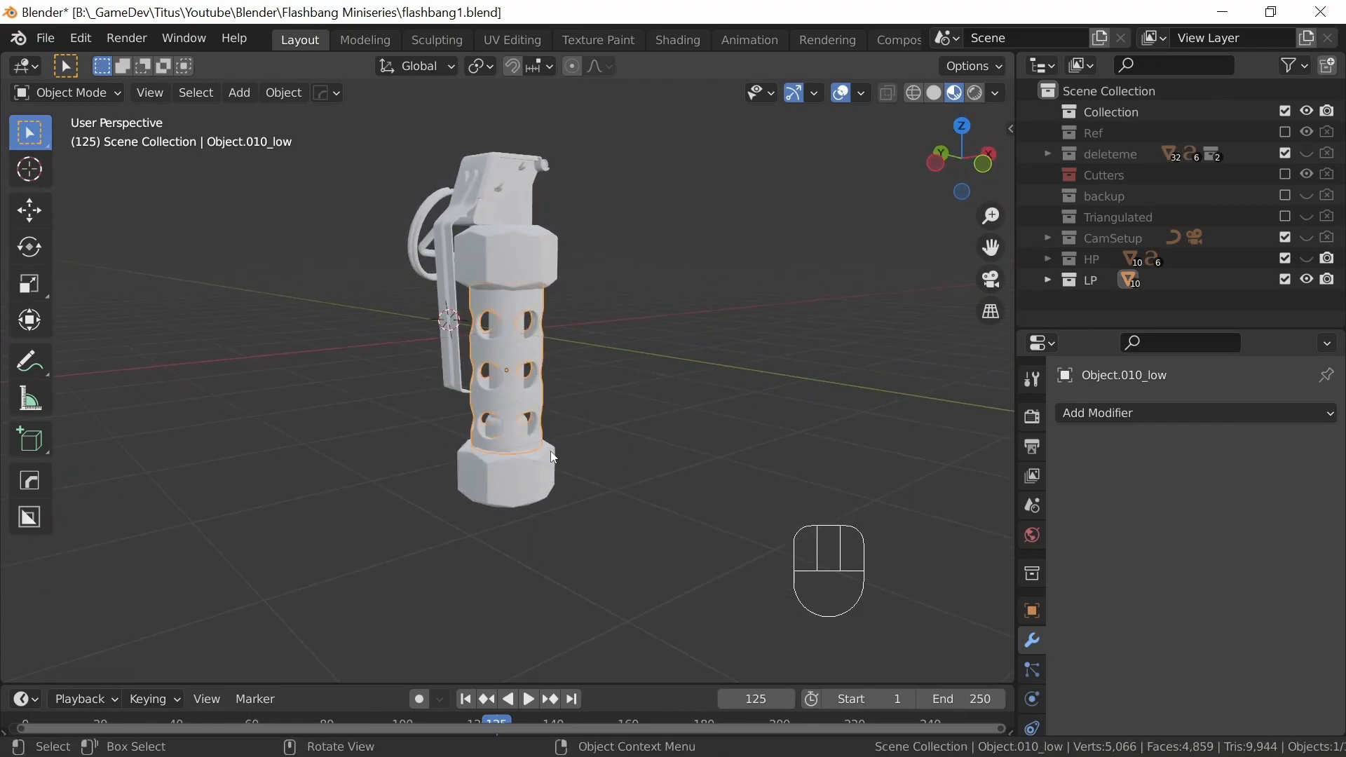
key(n)
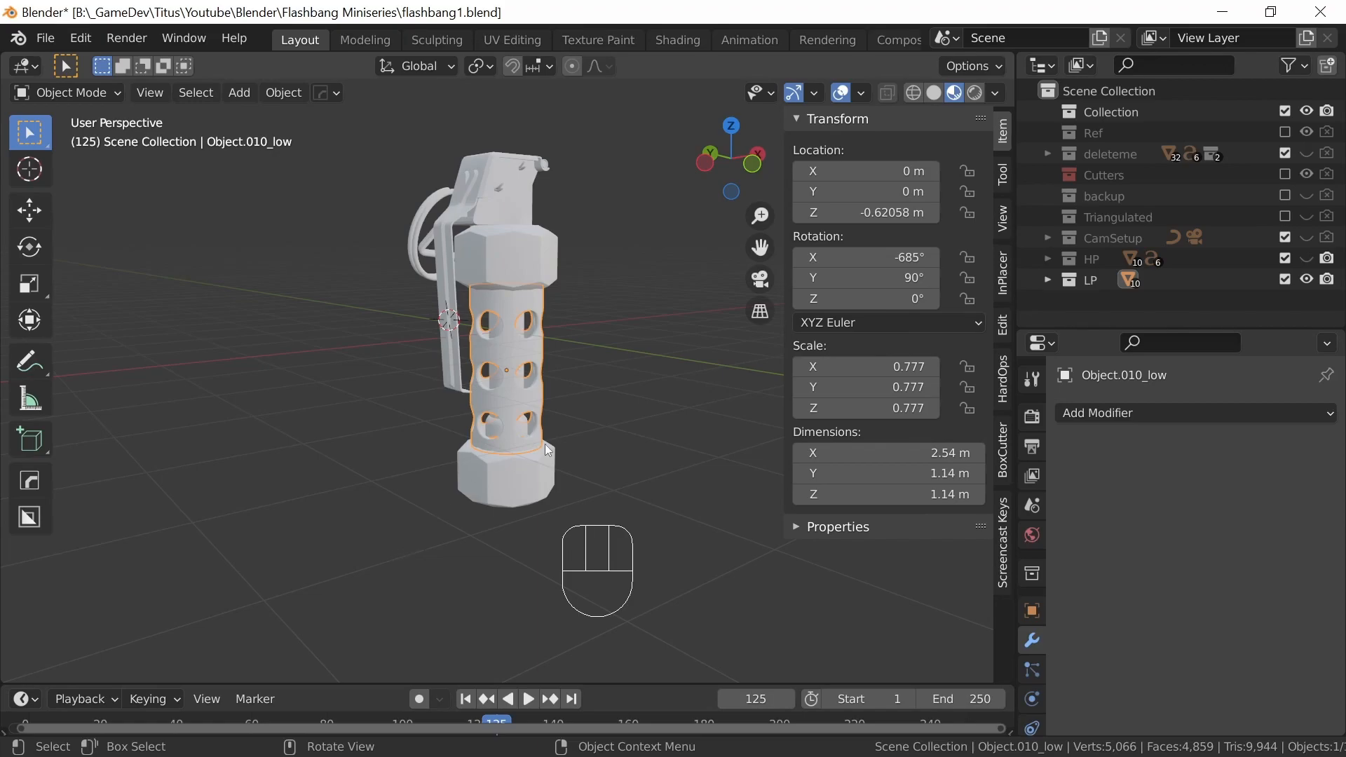
Select all low-poly objects in the LP collection and apply All Transforms to them
middle_drag(579, 439, 609, 448)
drag(417, 525, 601, 158)
middle_drag(562, 432, 652, 403)
click(1048, 280)
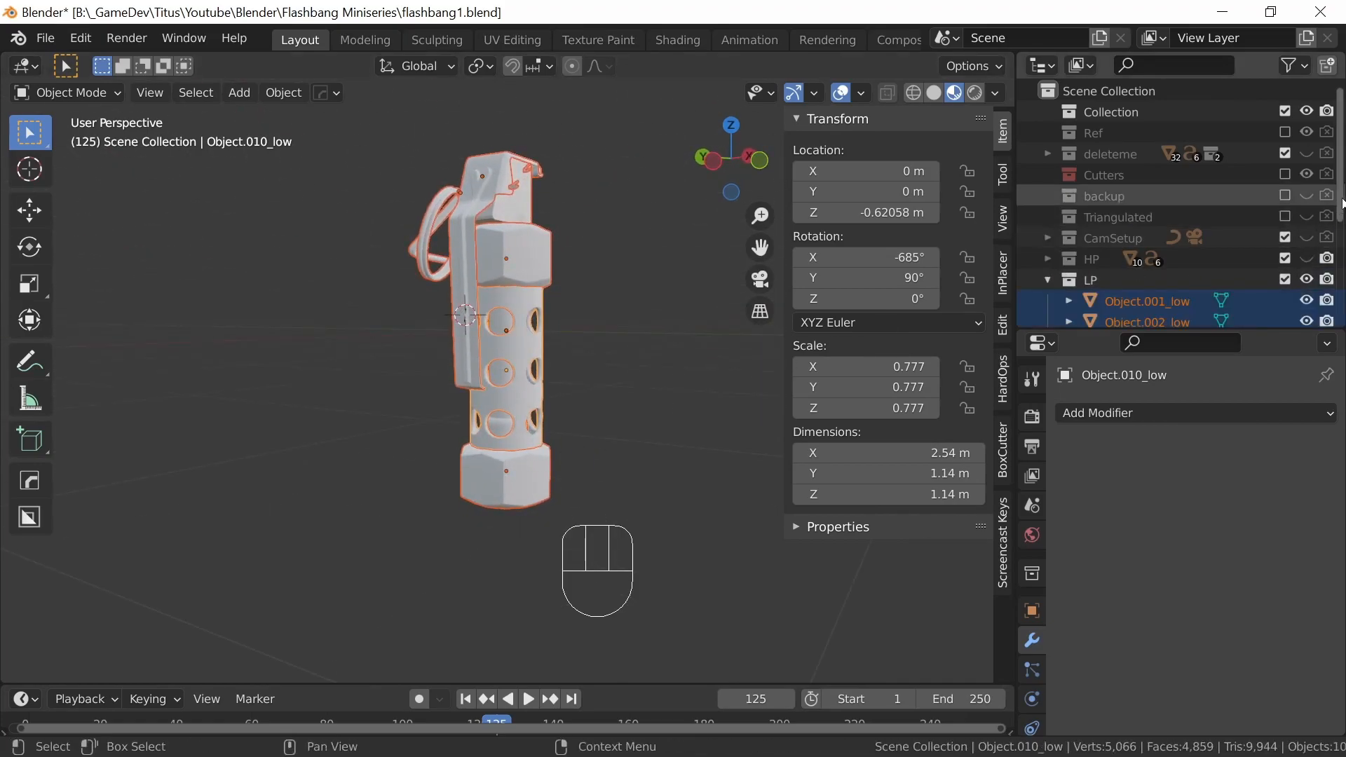
scroll(1341, 196, down, 6)
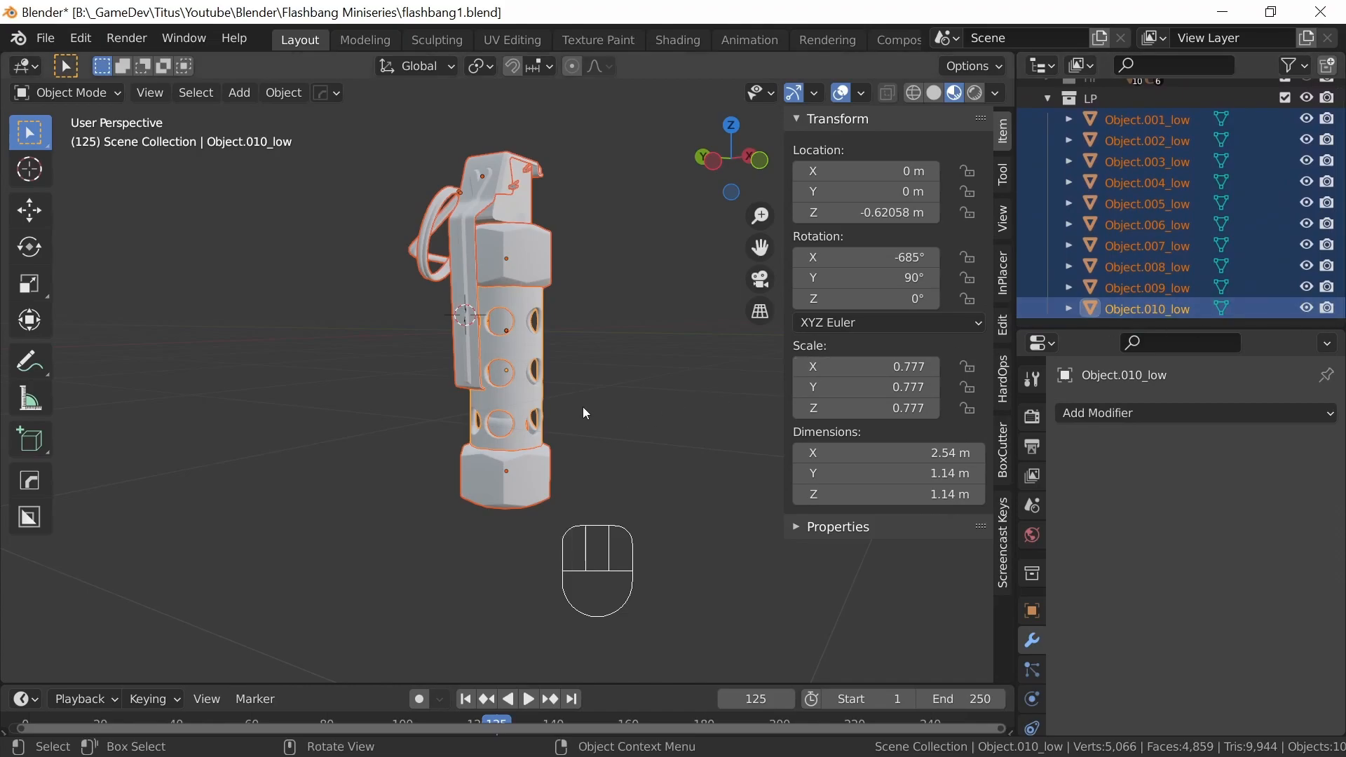
key(ctrl+a)
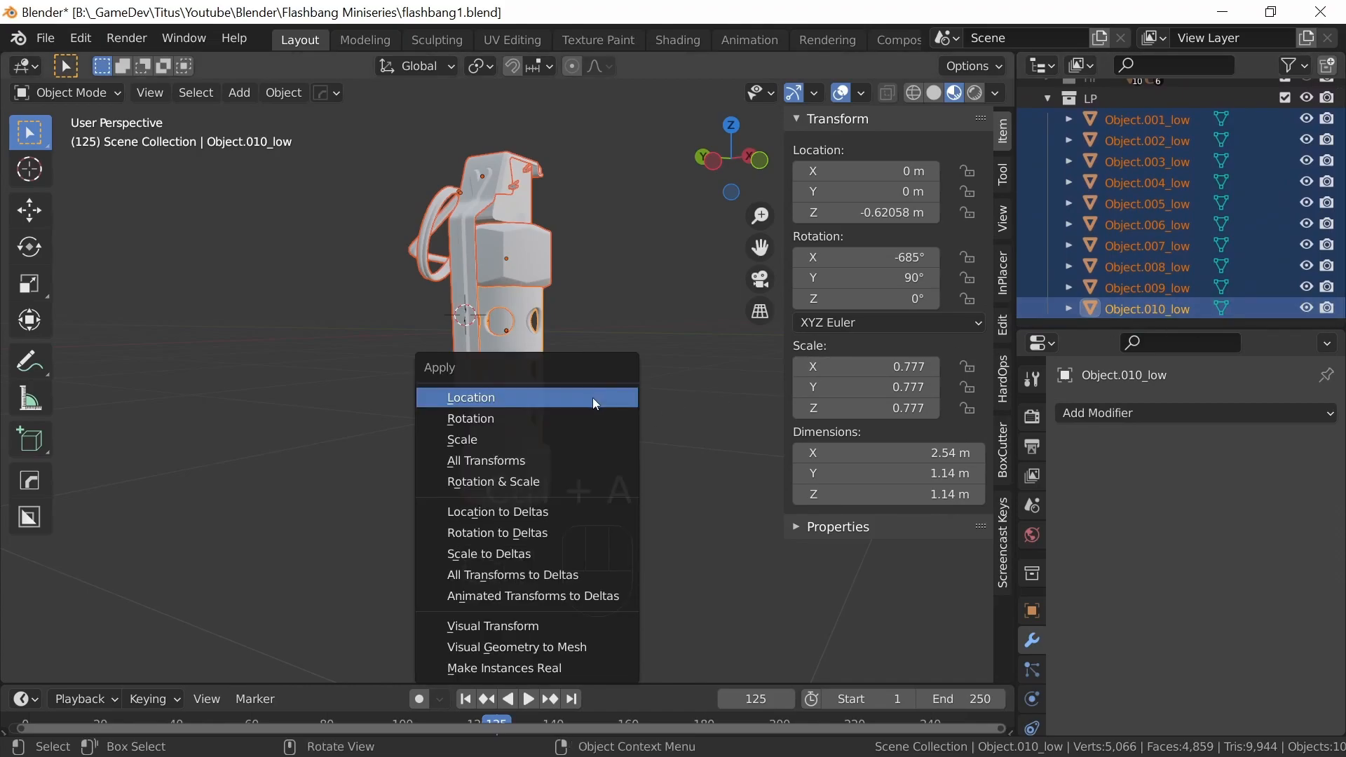
click(557, 462)
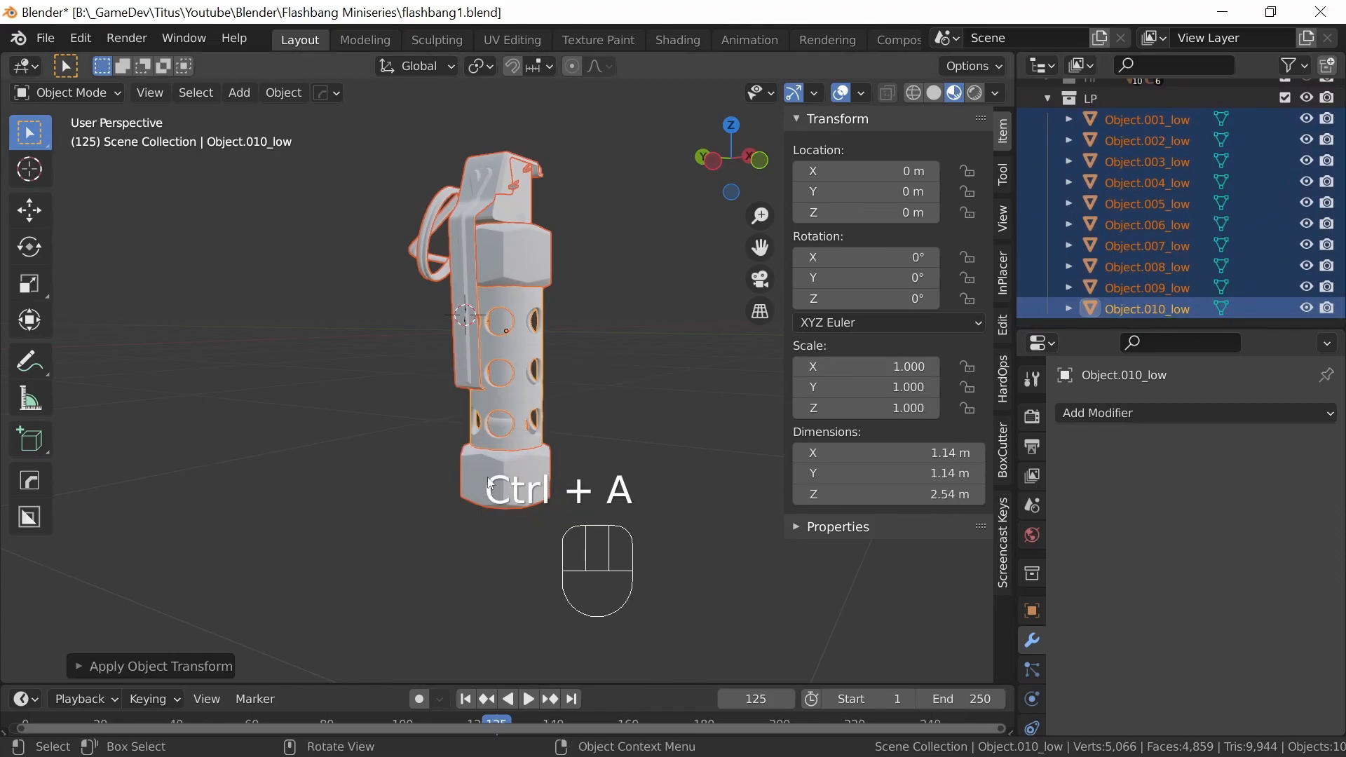
click(536, 384)
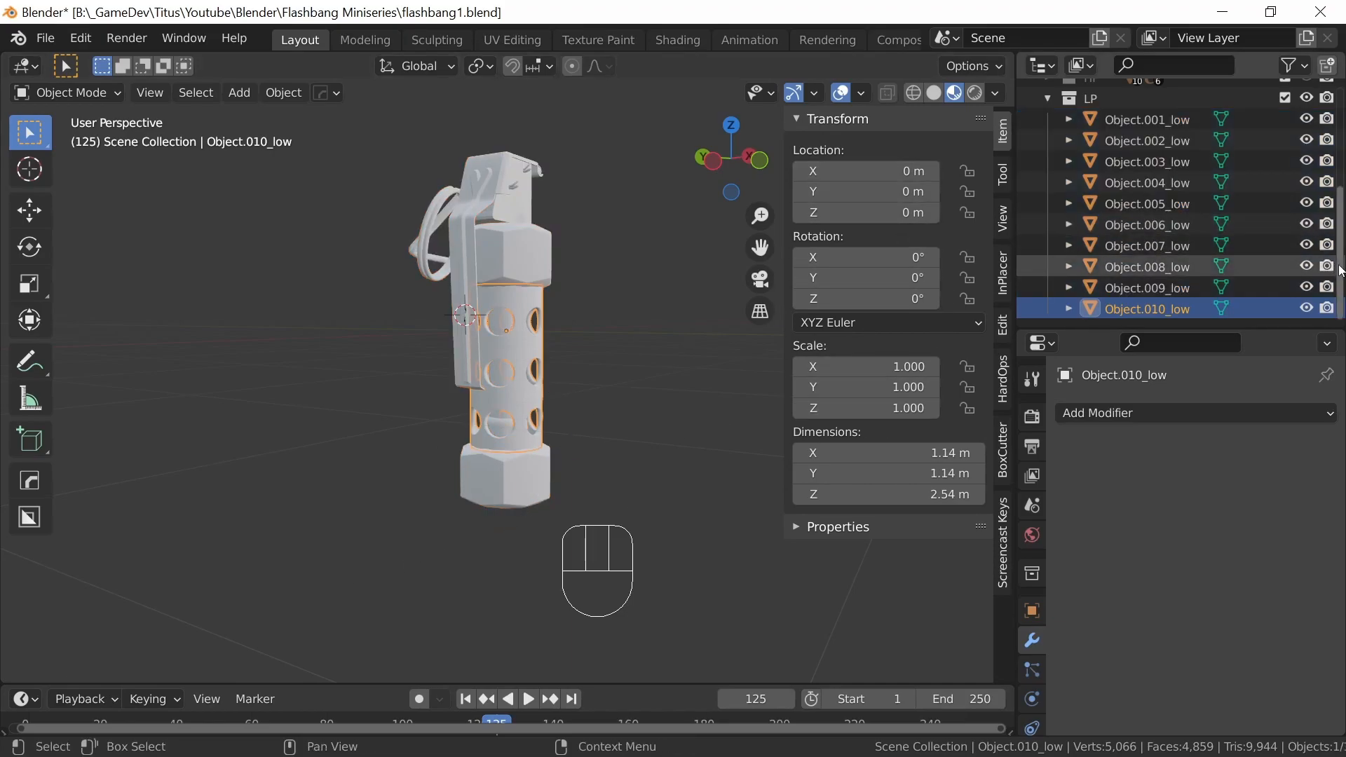
Hide the LP collection and show the high-poly HP collection
scroll(1340, 271, up, 3)
click(1307, 181)
click(1307, 161)
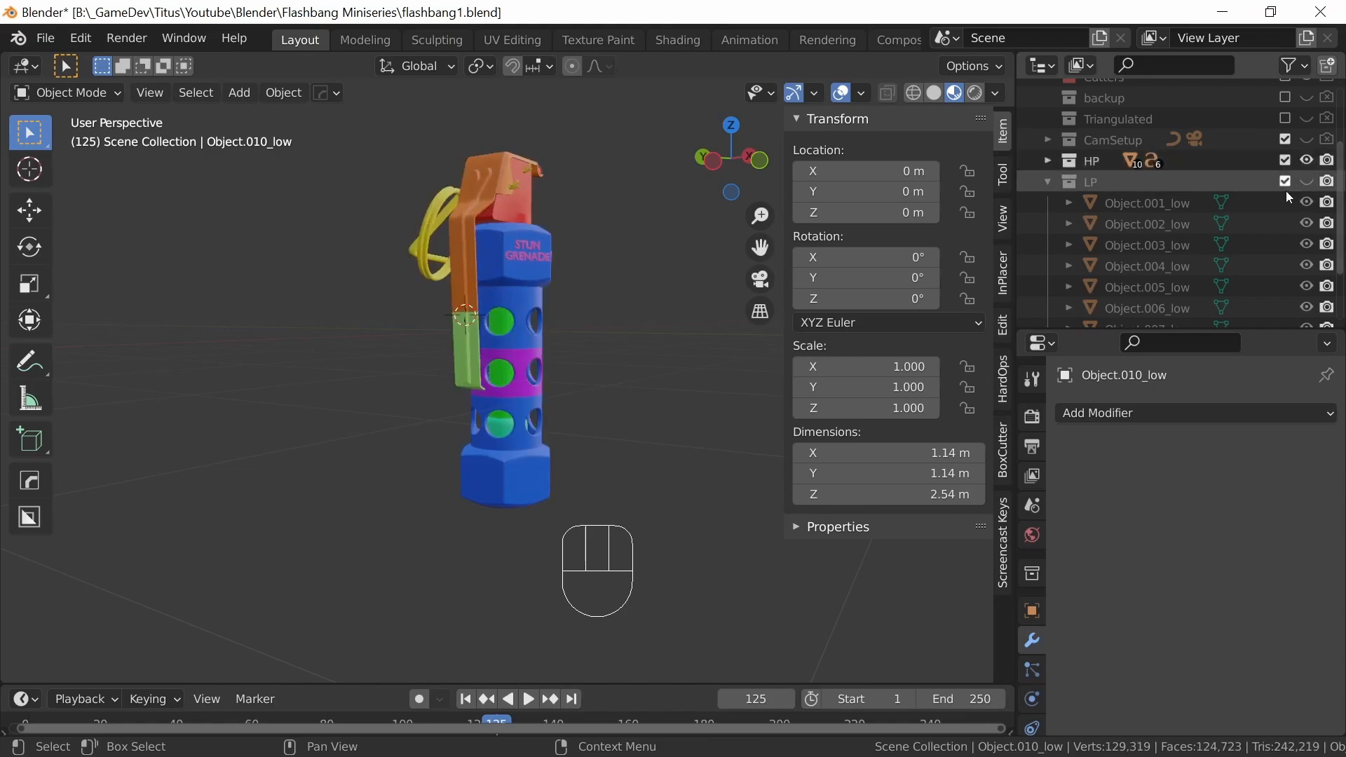
Select the whole high-poly grenade, expand the HP collection and try to apply All Transforms to its objects
drag(435, 500, 576, 237)
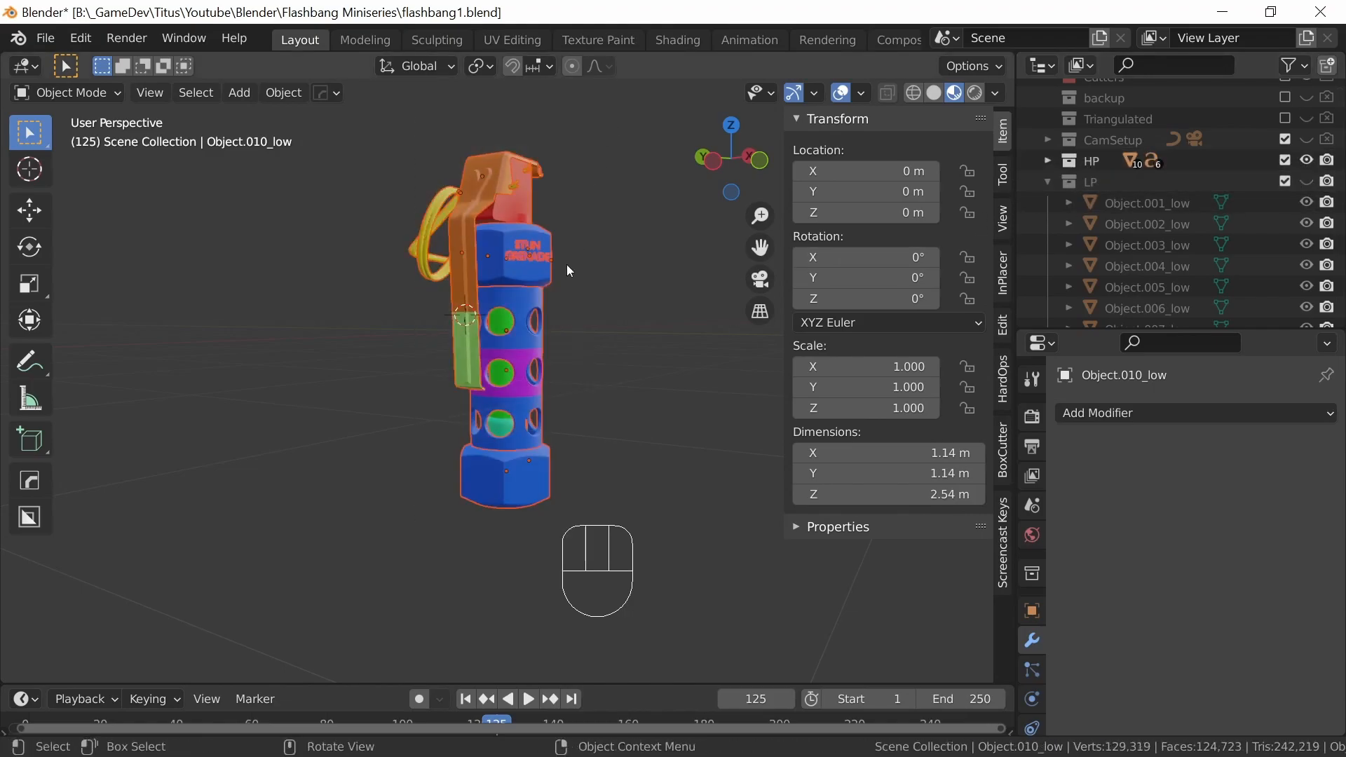
middle_drag(575, 401, 692, 393)
click(1049, 161)
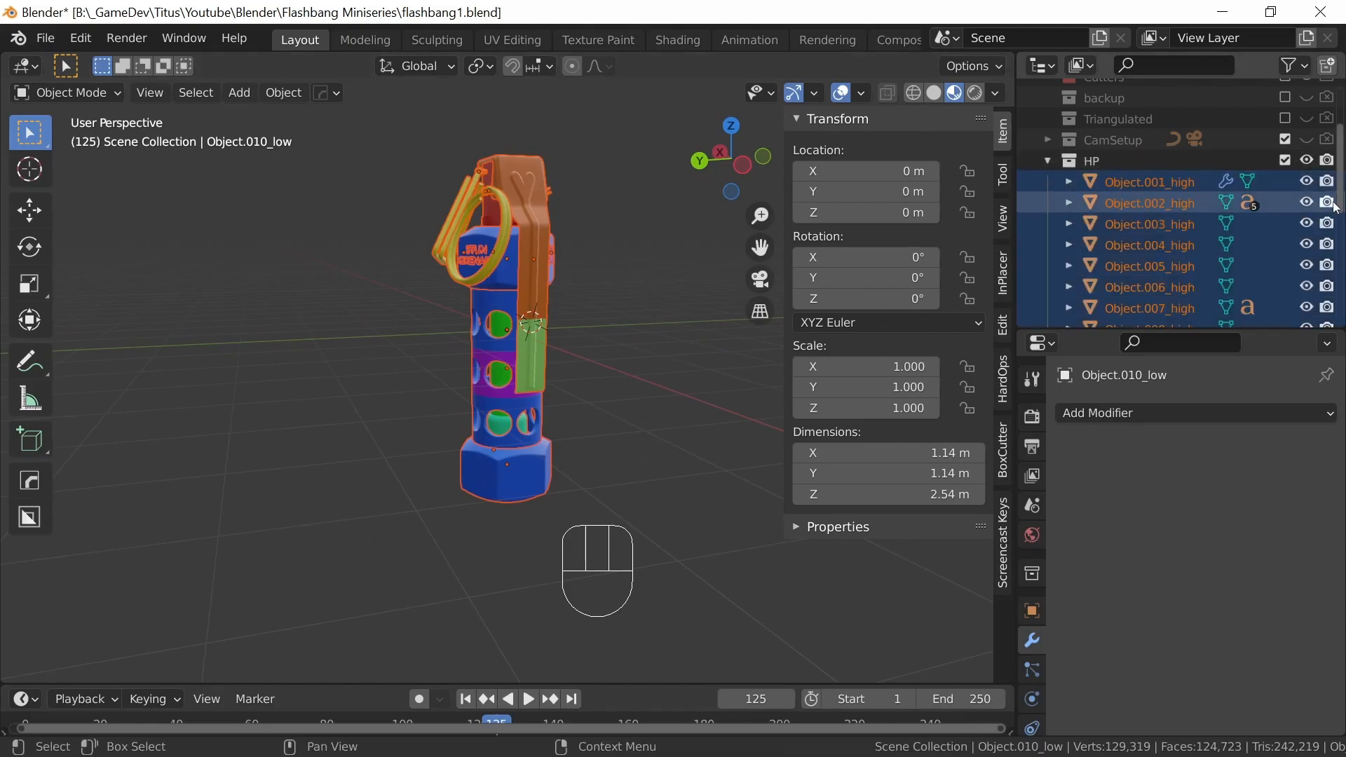
scroll(1178, 204, down, 5)
scroll(1178, 203, up, 5)
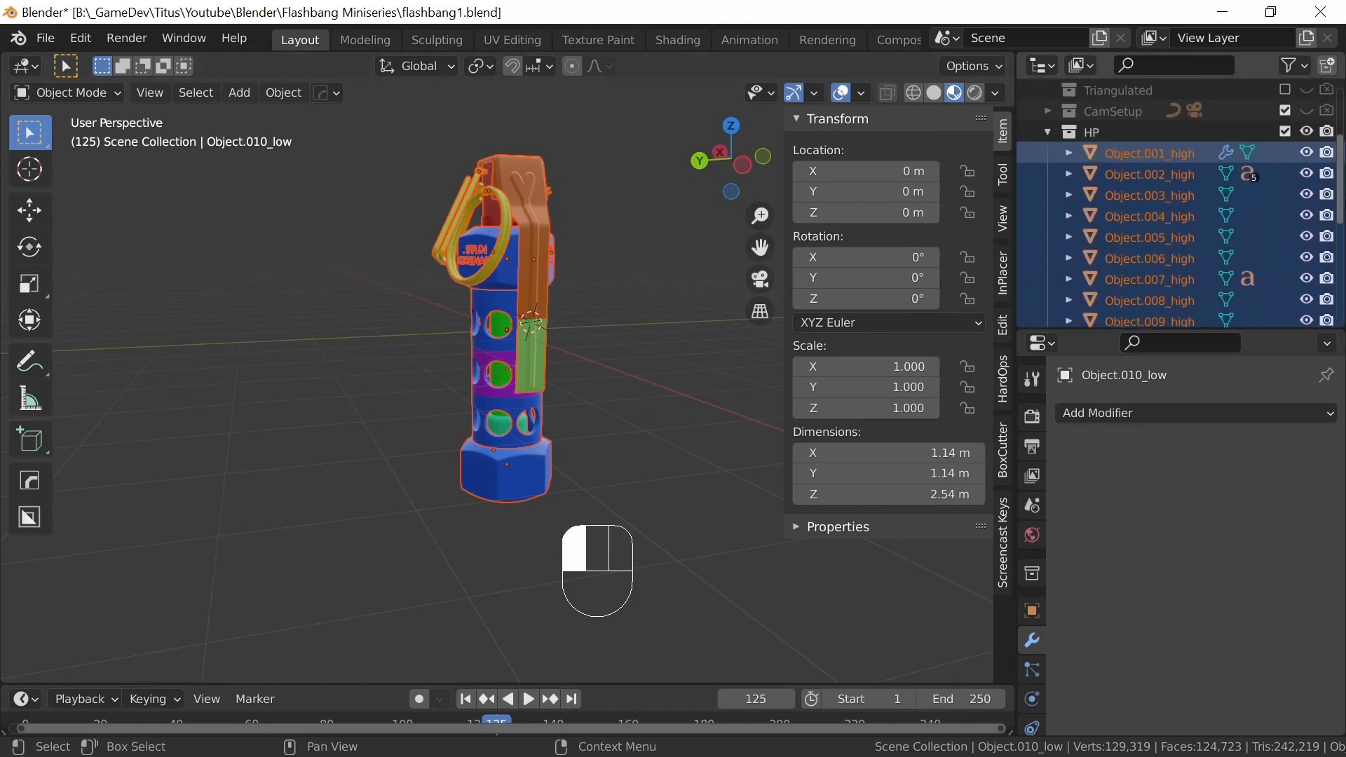
key(ctrl+a)
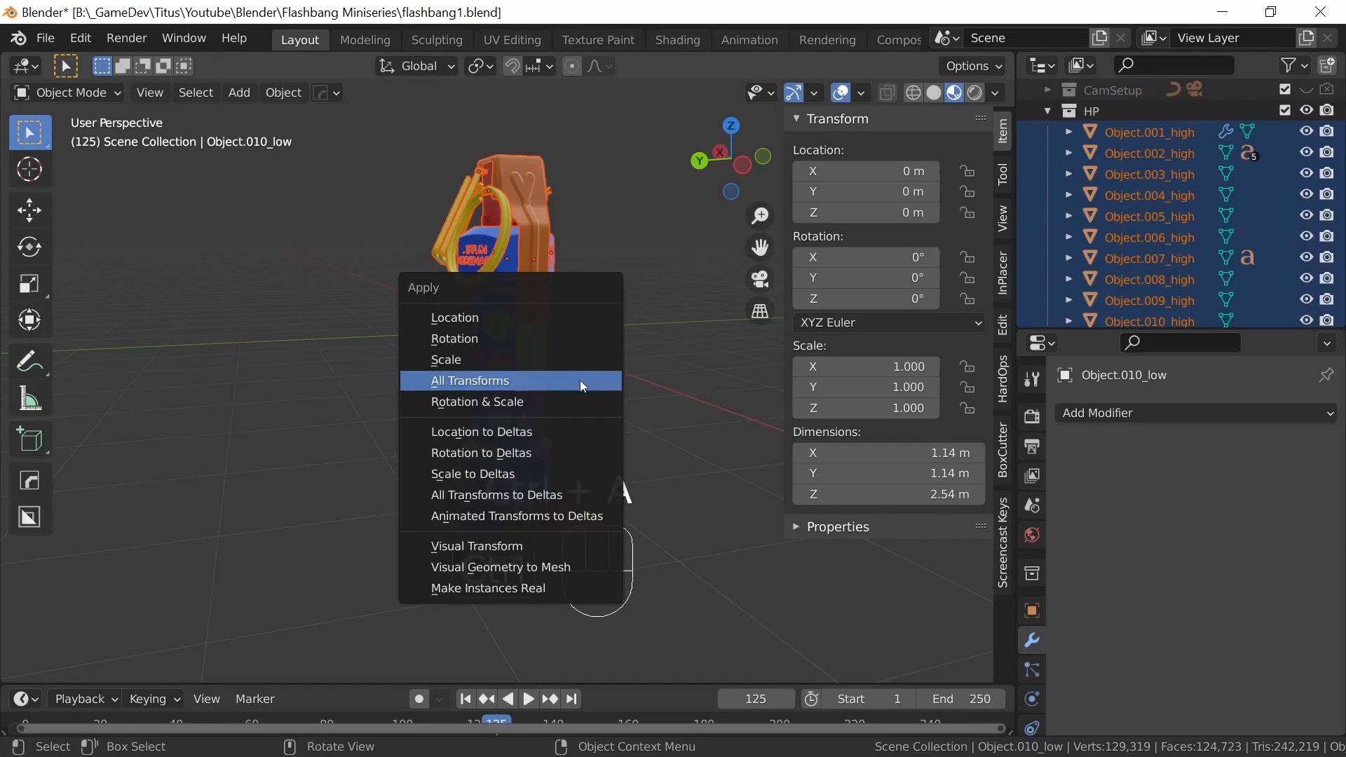
click(558, 374)
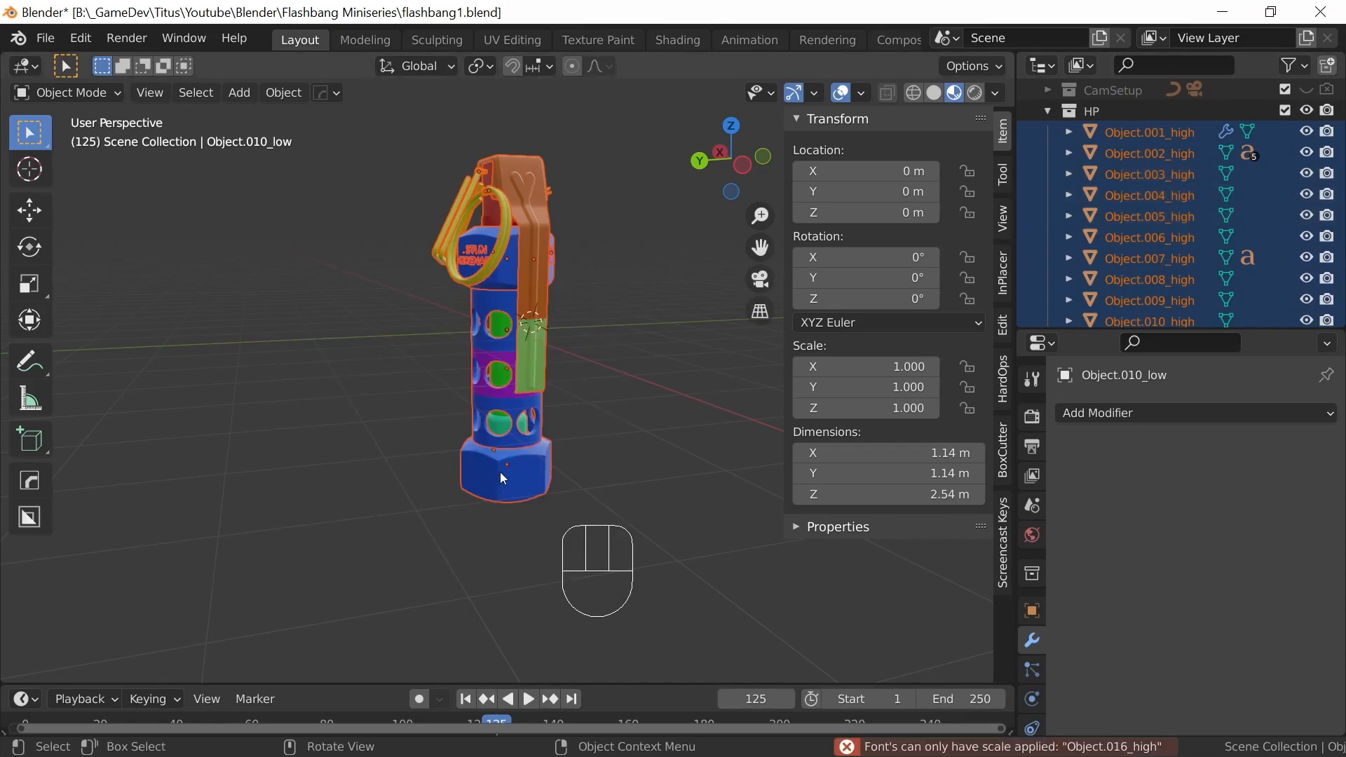
Deselect the engraved text and the high-poly objects 002 to 008, and apply All Transforms to Object.001_high, Object.009_high and Object.010_high
middle_drag(495, 479, 561, 351)
drag(434, 513, 601, 312)
middle_drag(530, 450, 659, 449)
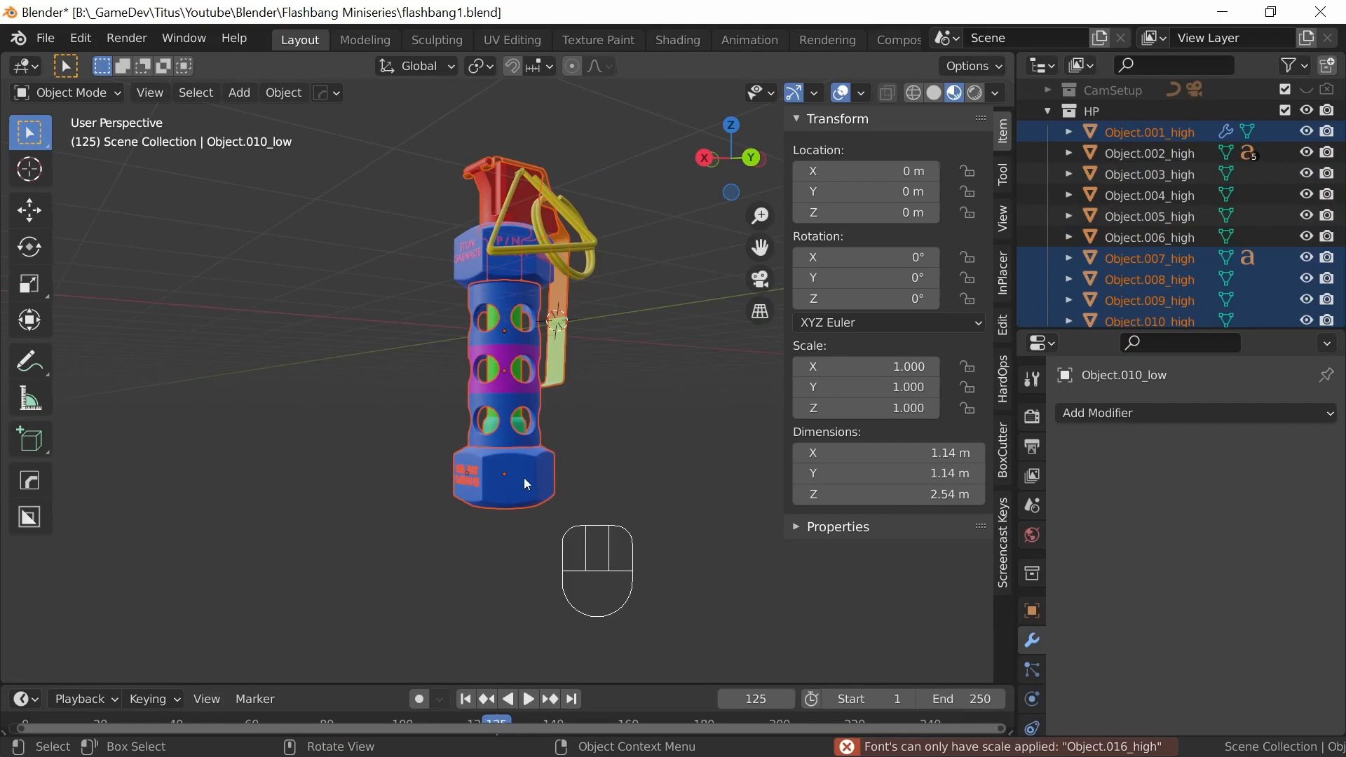
drag(413, 399, 612, 319)
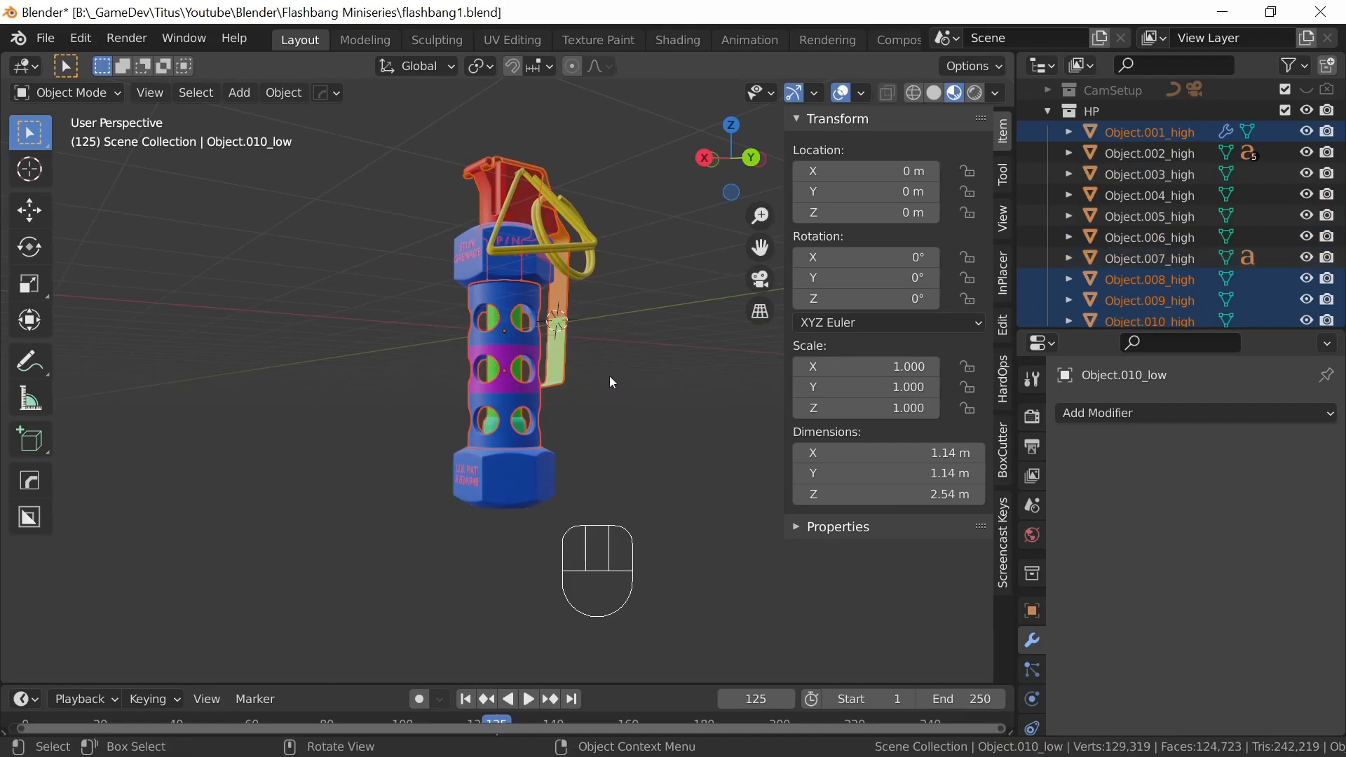
click(608, 386)
drag(446, 396, 647, 337)
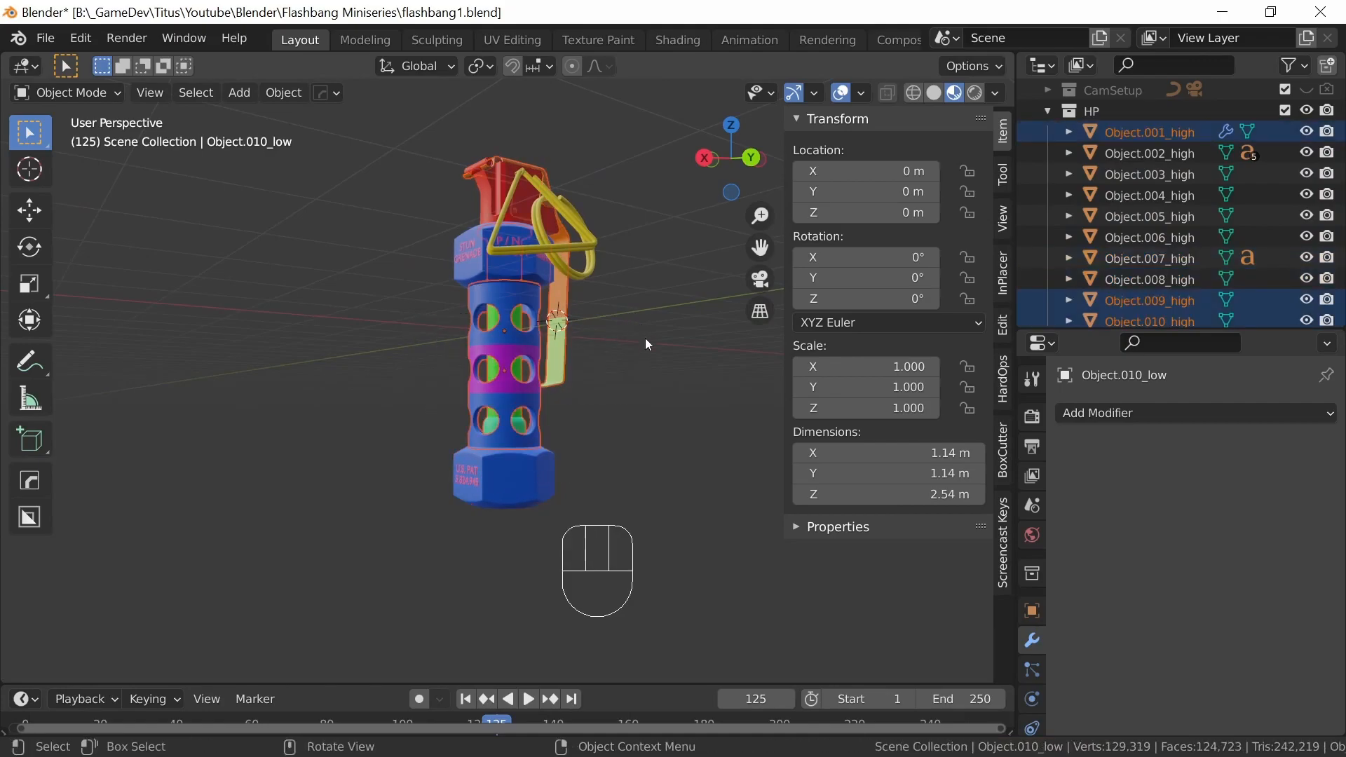
key(ctrl+a)
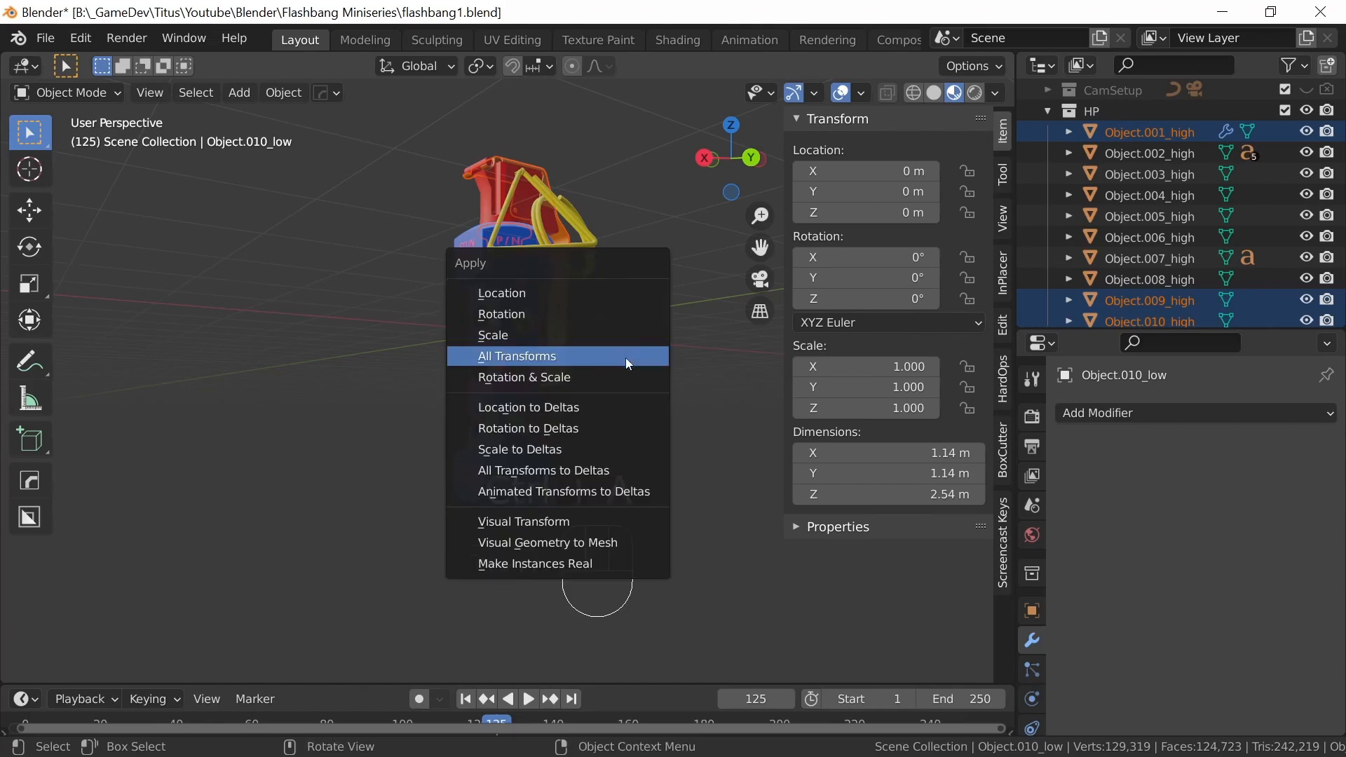
click(611, 355)
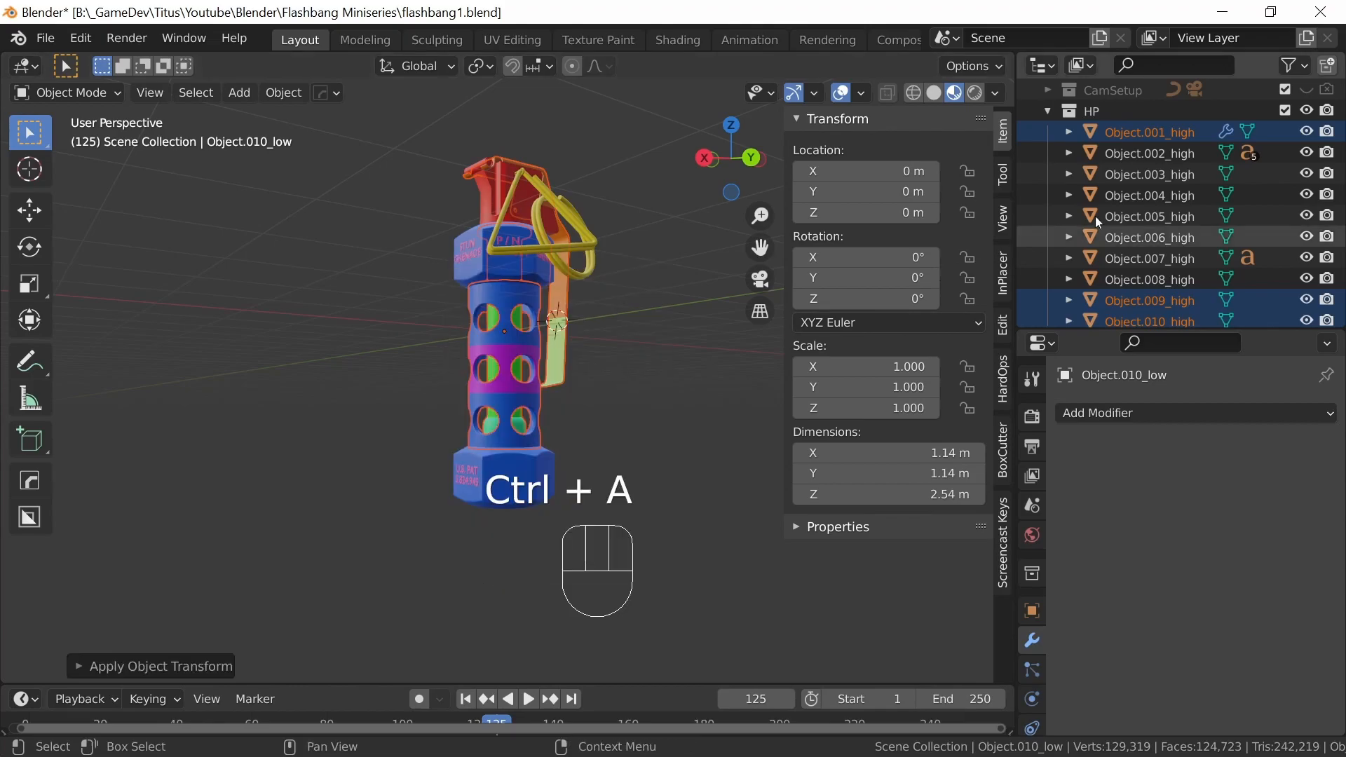
Apply All Transforms to Object.002_high, the upper hexagonal collar of the grenade
click(1149, 154)
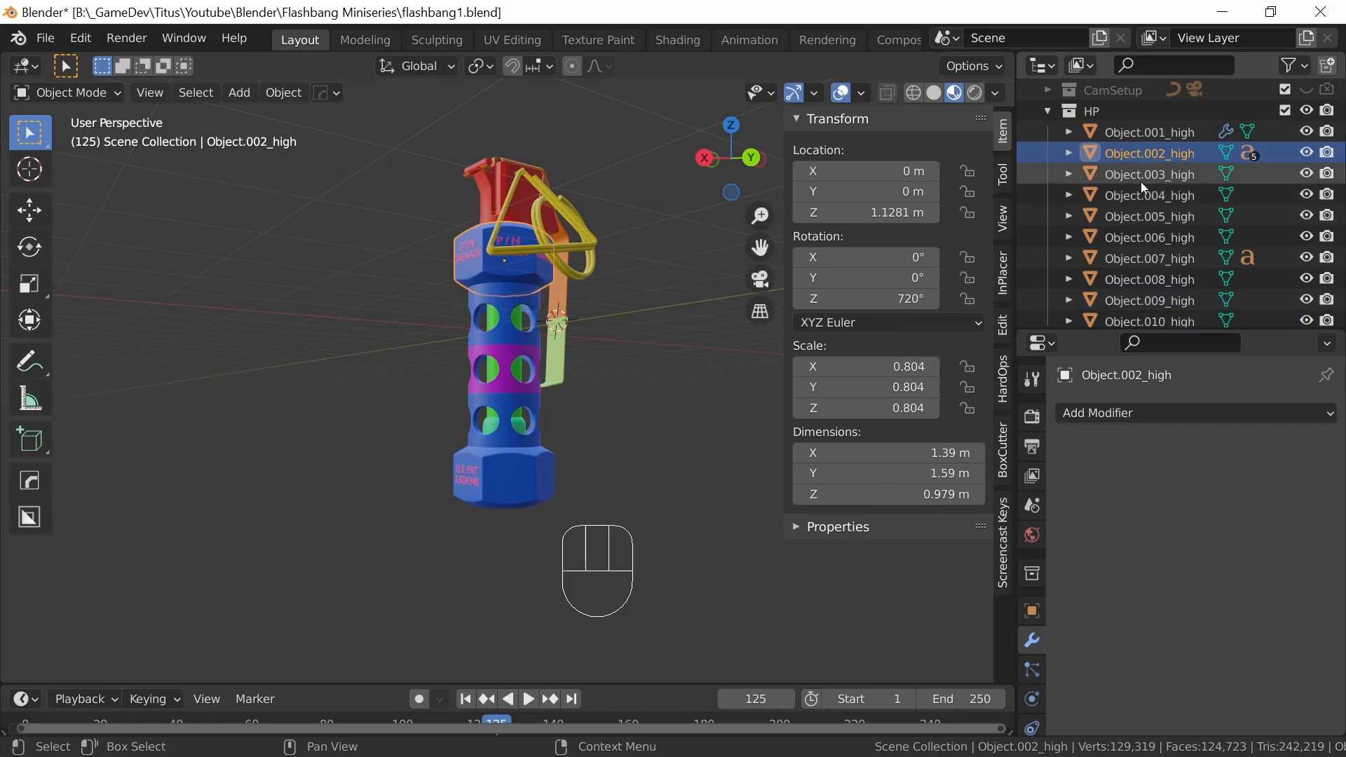
middle_drag(636, 359, 544, 360)
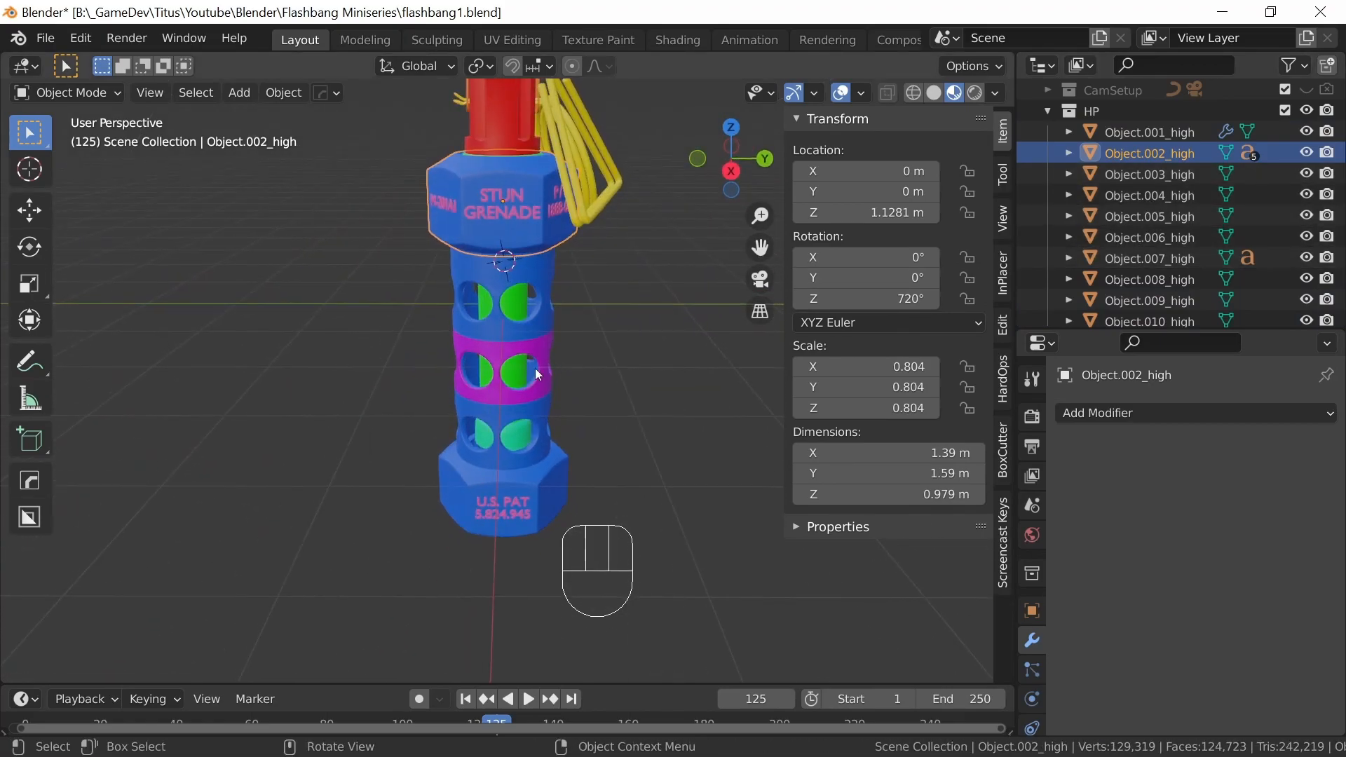
key(ctrl+a)
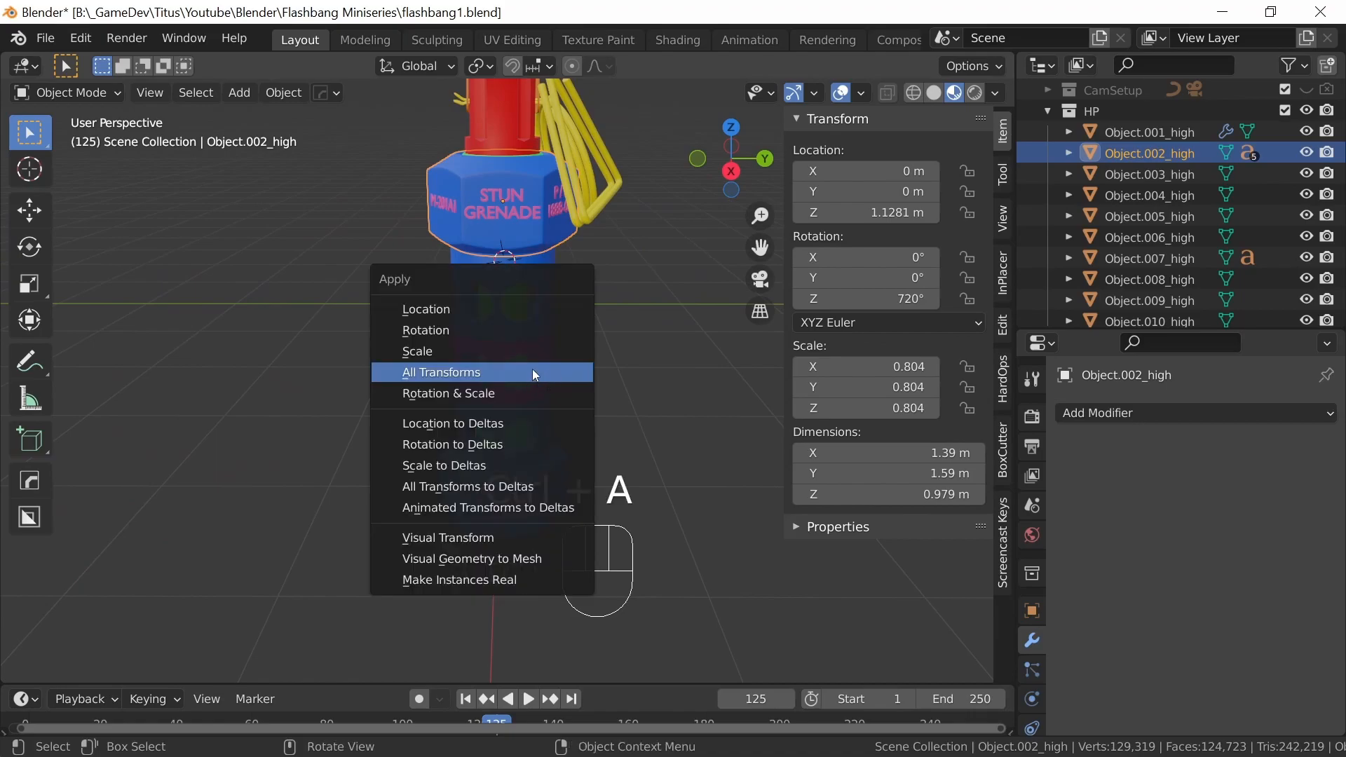
click(522, 373)
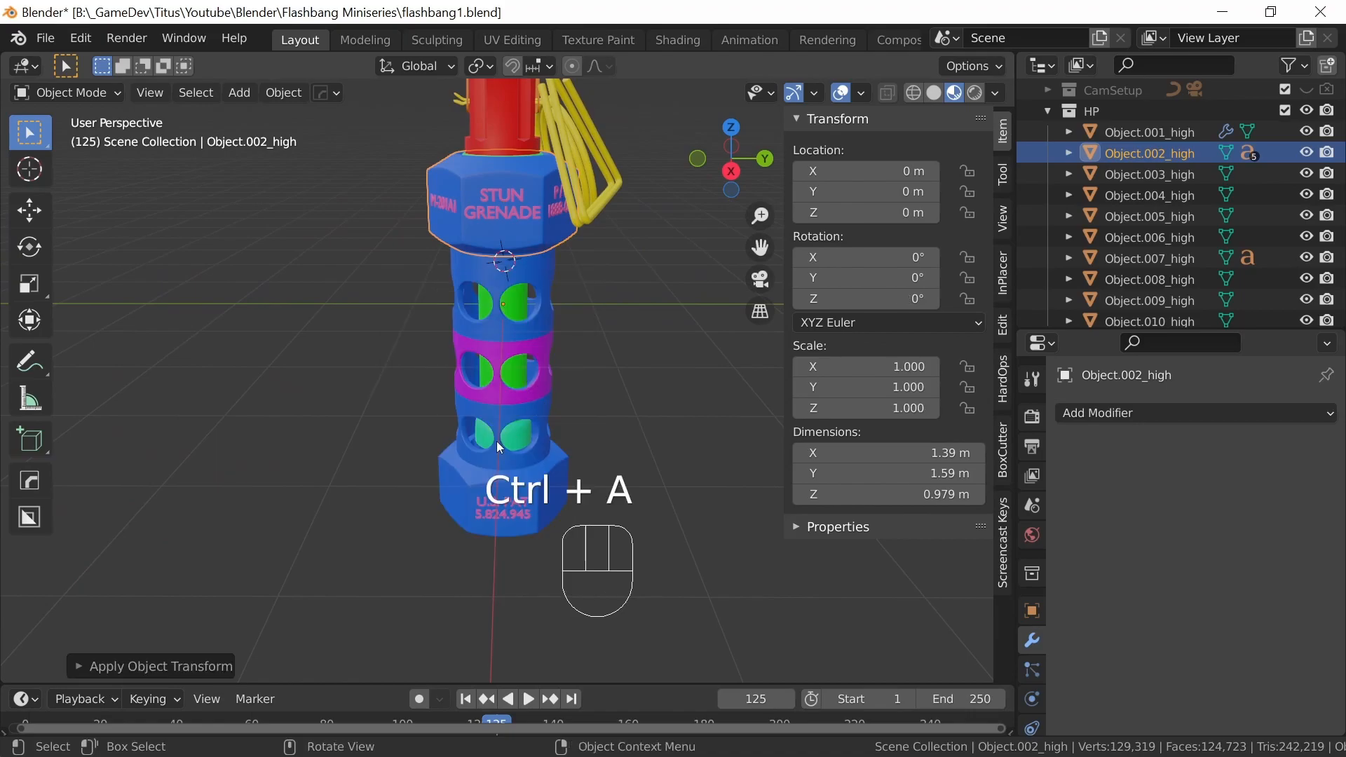
Apply All Transforms to Object.003_high in the HP collection
click(1150, 174)
middle_drag(736, 350, 507, 383)
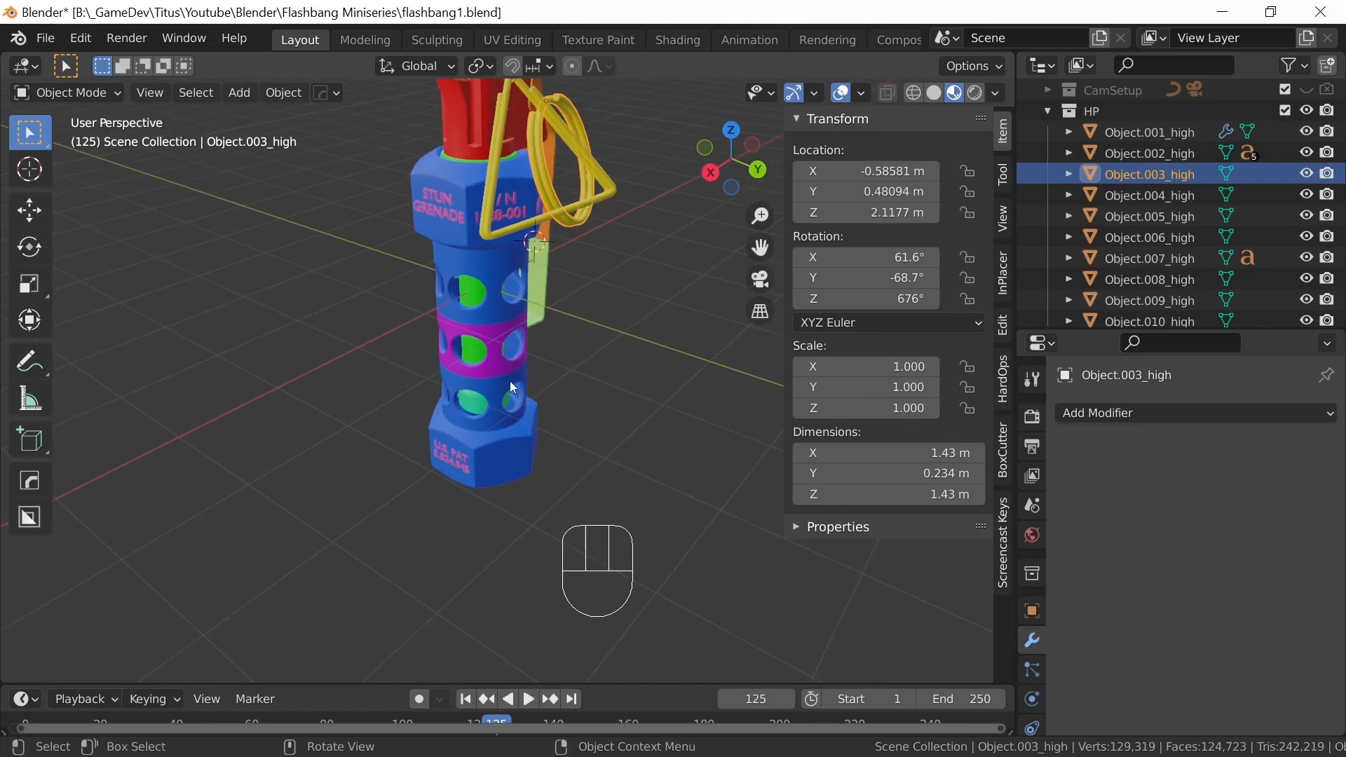
key(ctrl)
key(ctrl+a)
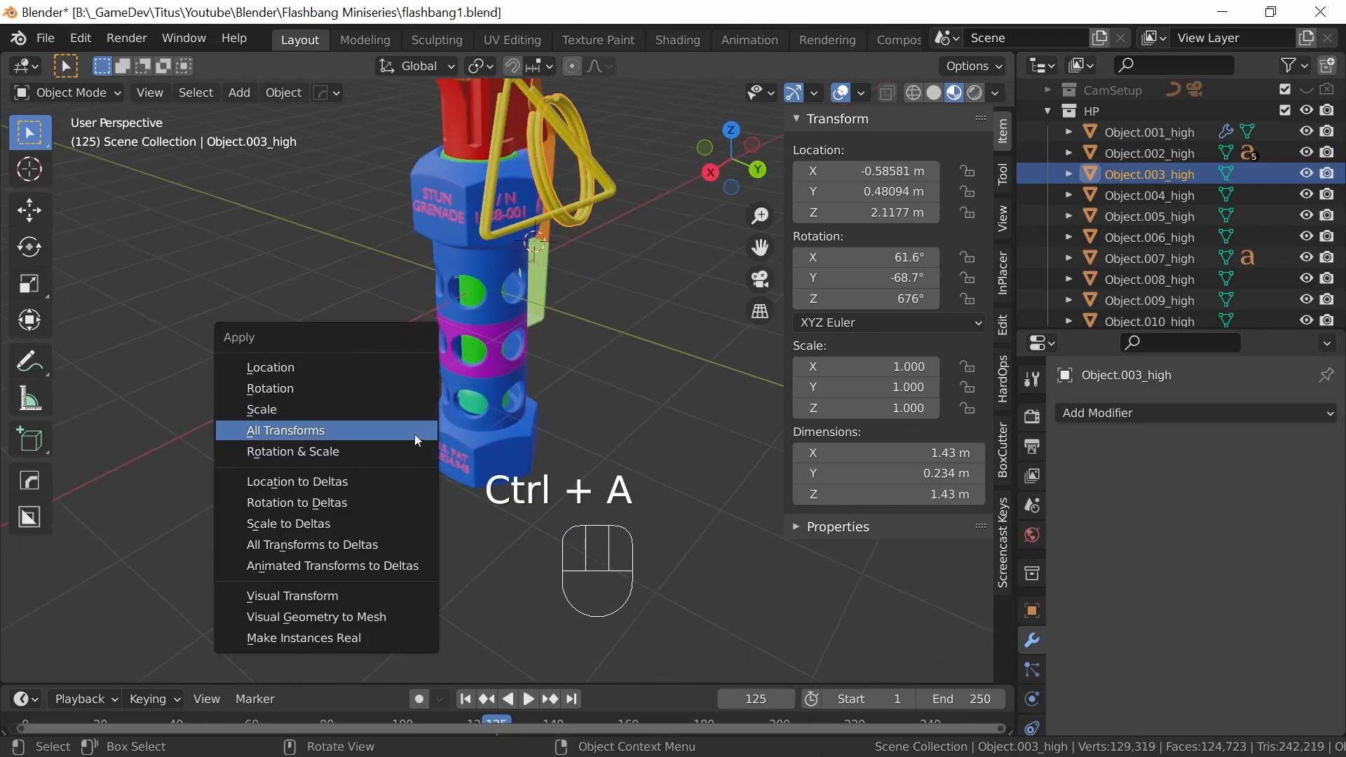
click(372, 434)
Select Object.004_high, Object.005_high and Object.006_high together and apply All Transforms to them
click(1119, 196)
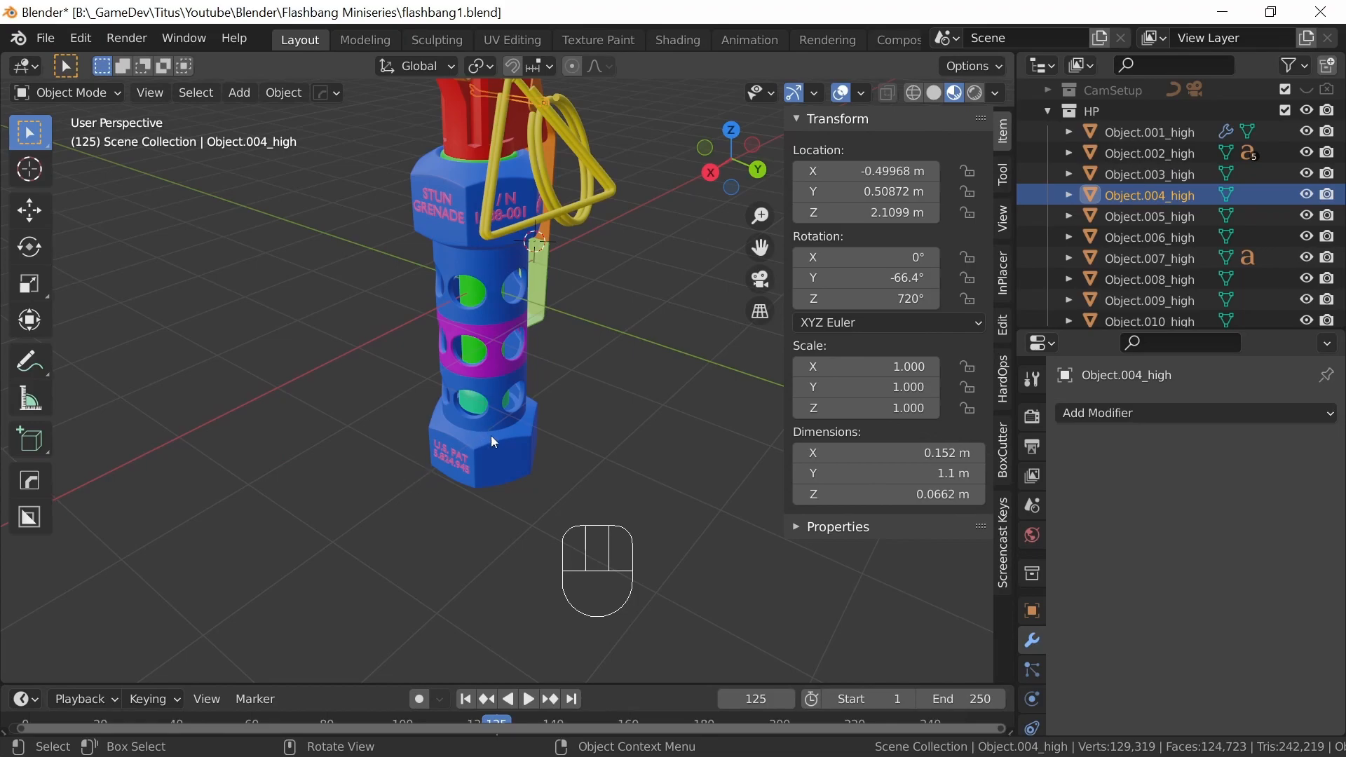
shift+click(1150, 215)
ctrl+middle_drag(633, 326, 623, 389)
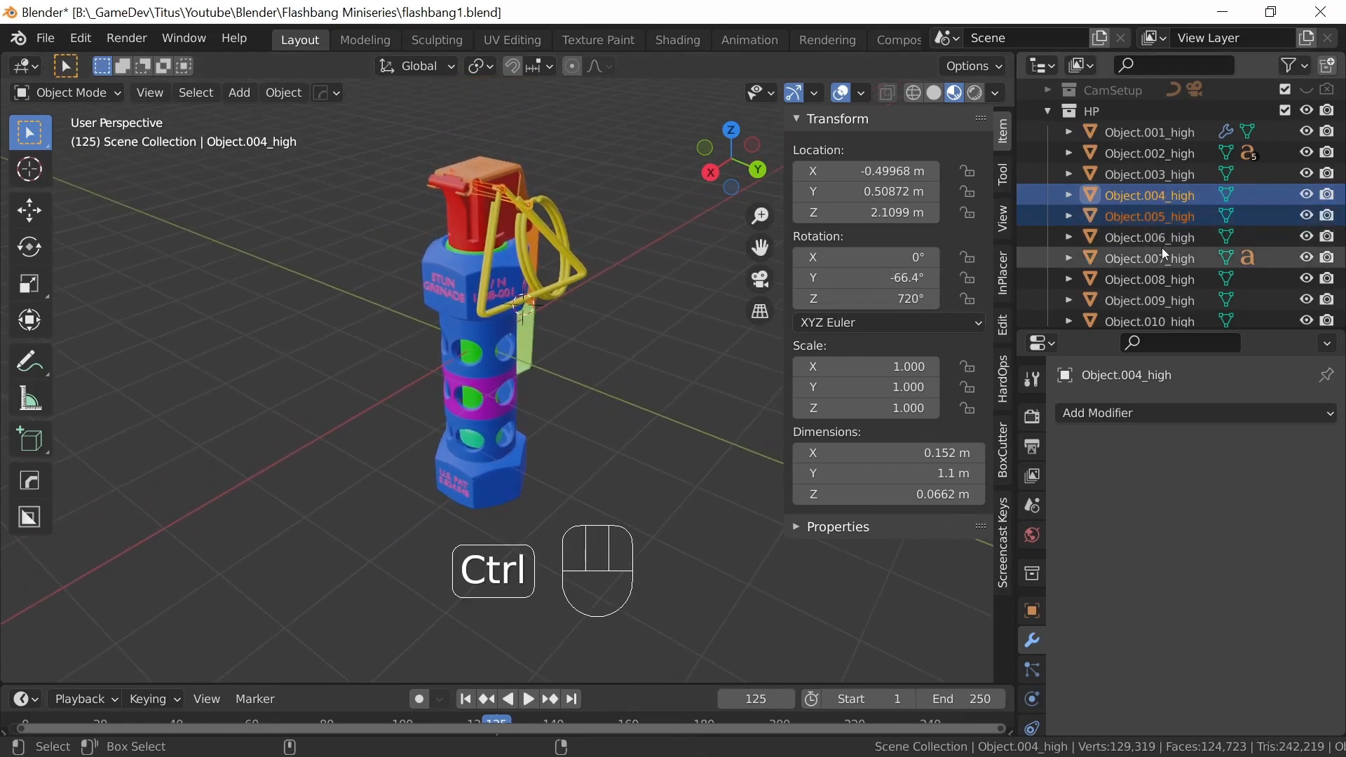
shift+click(1147, 237)
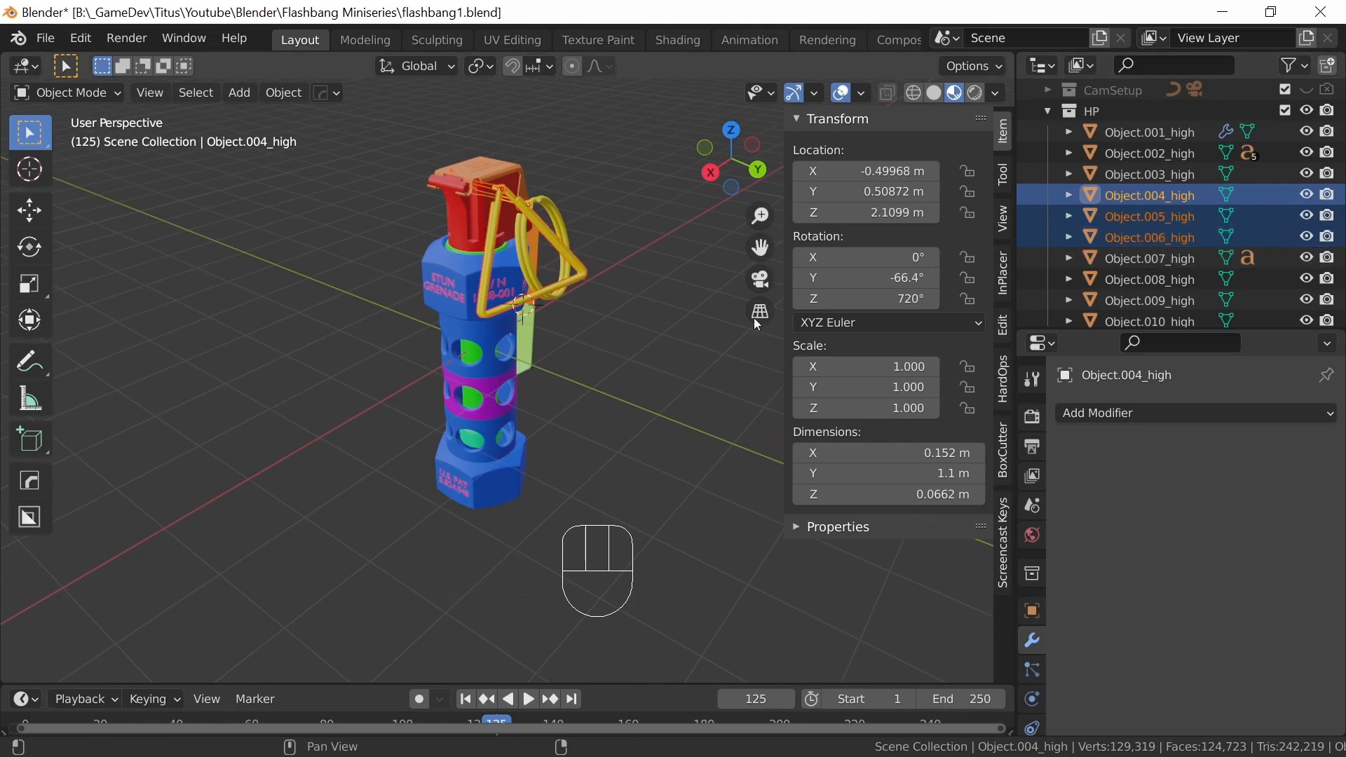
key(ctrl+a)
click(518, 403)
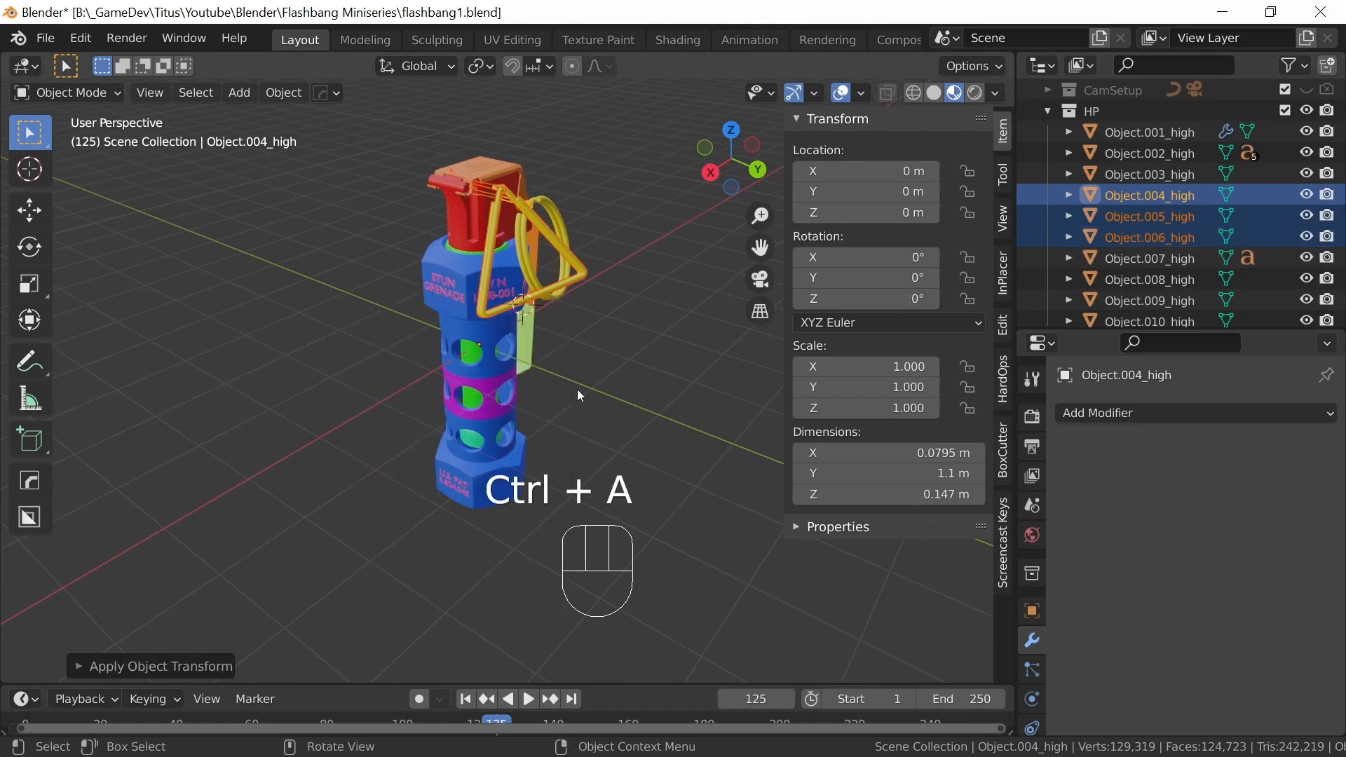
Apply All Transforms to Object.007_high, the lower hexagonal base, and separately to Object.008_high
click(1148, 258)
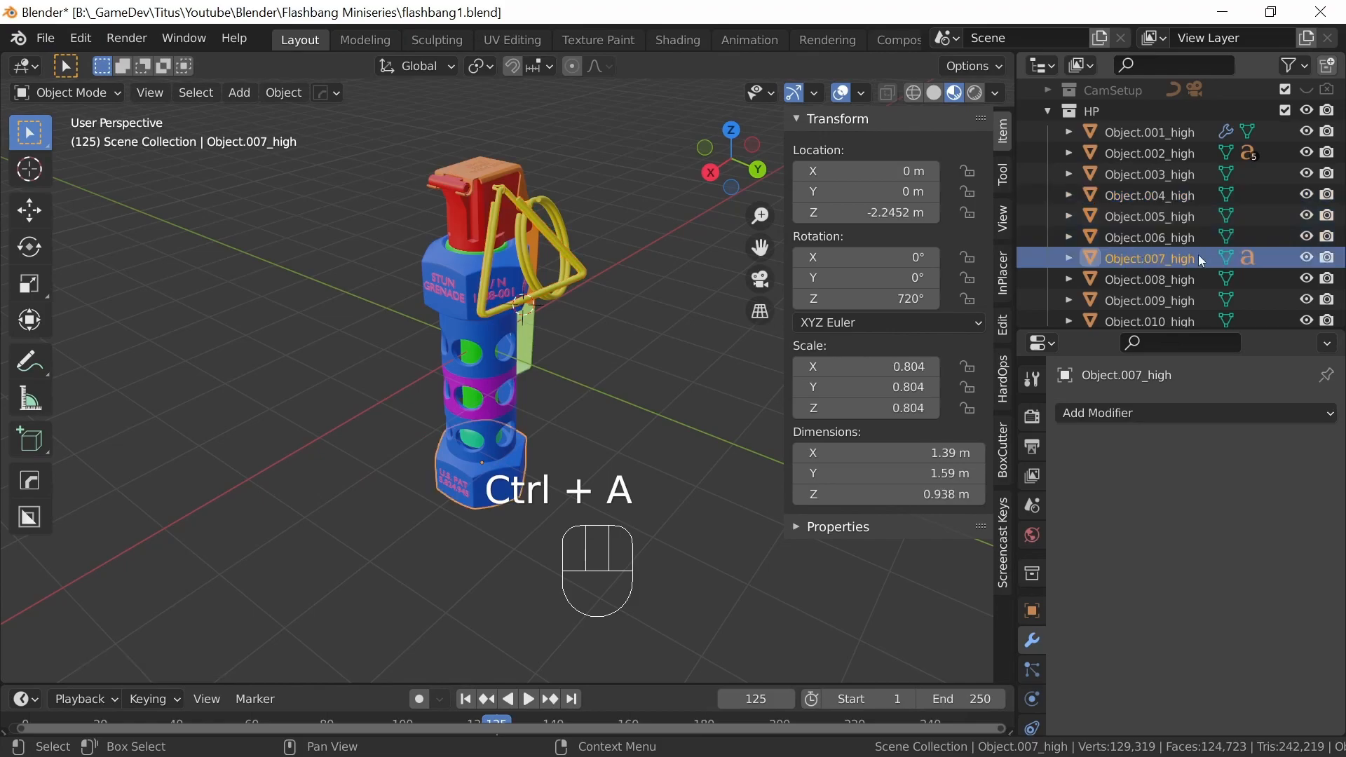
key(ctrl+a)
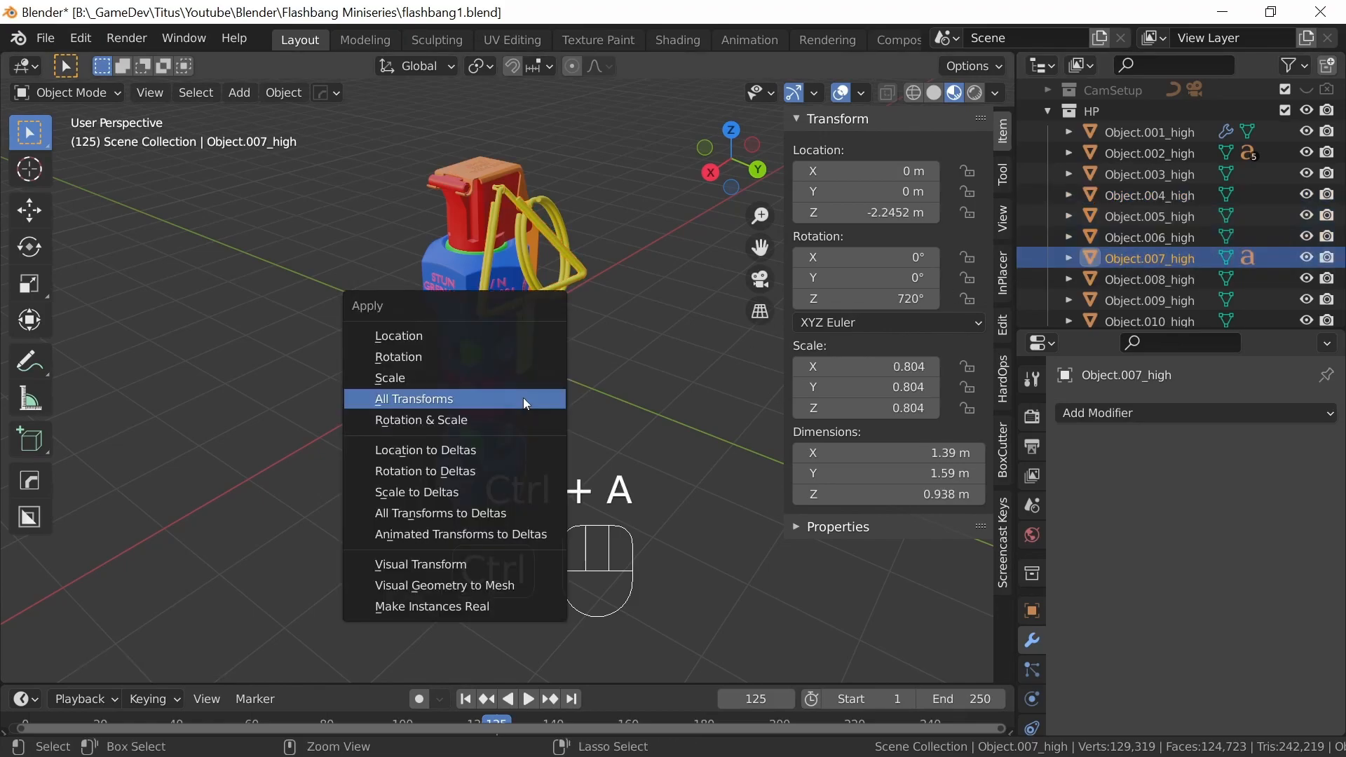
click(512, 394)
click(1150, 280)
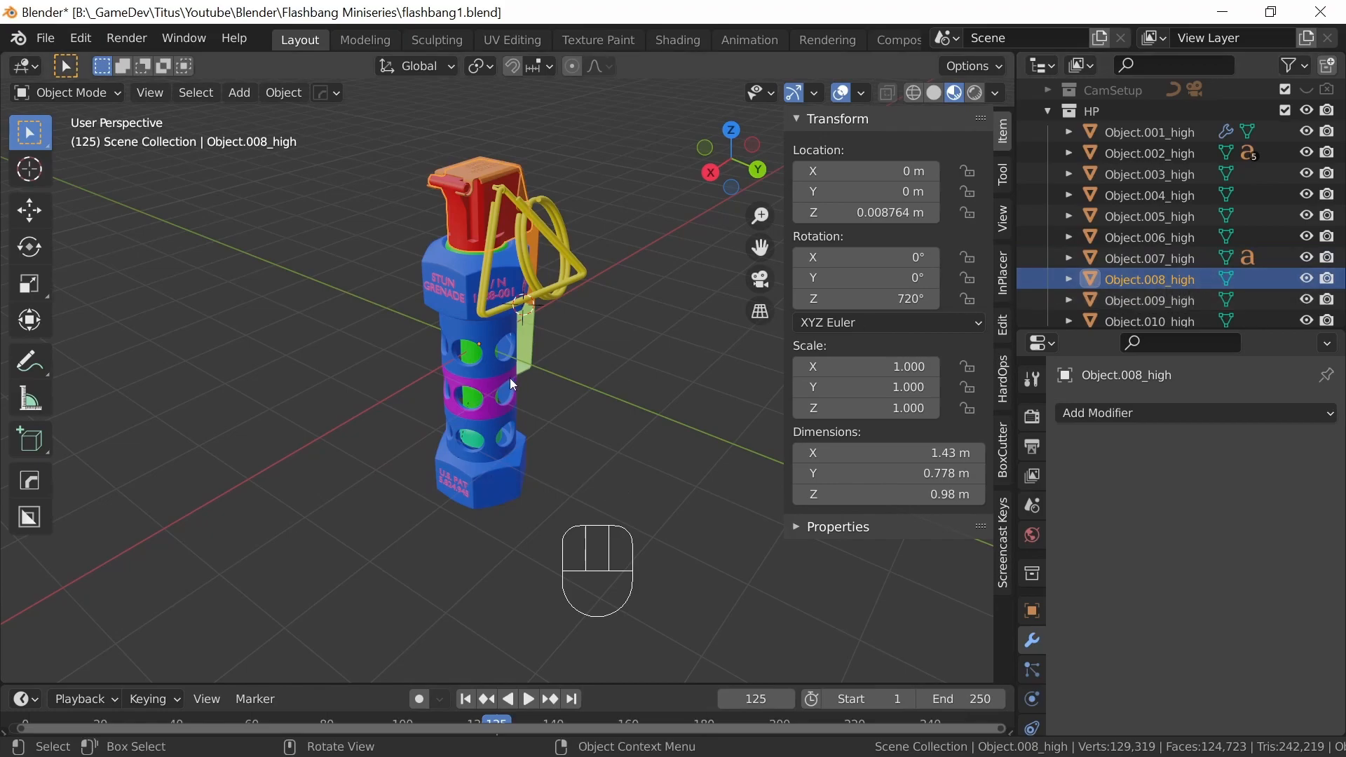
key(ctrl+a)
click(550, 368)
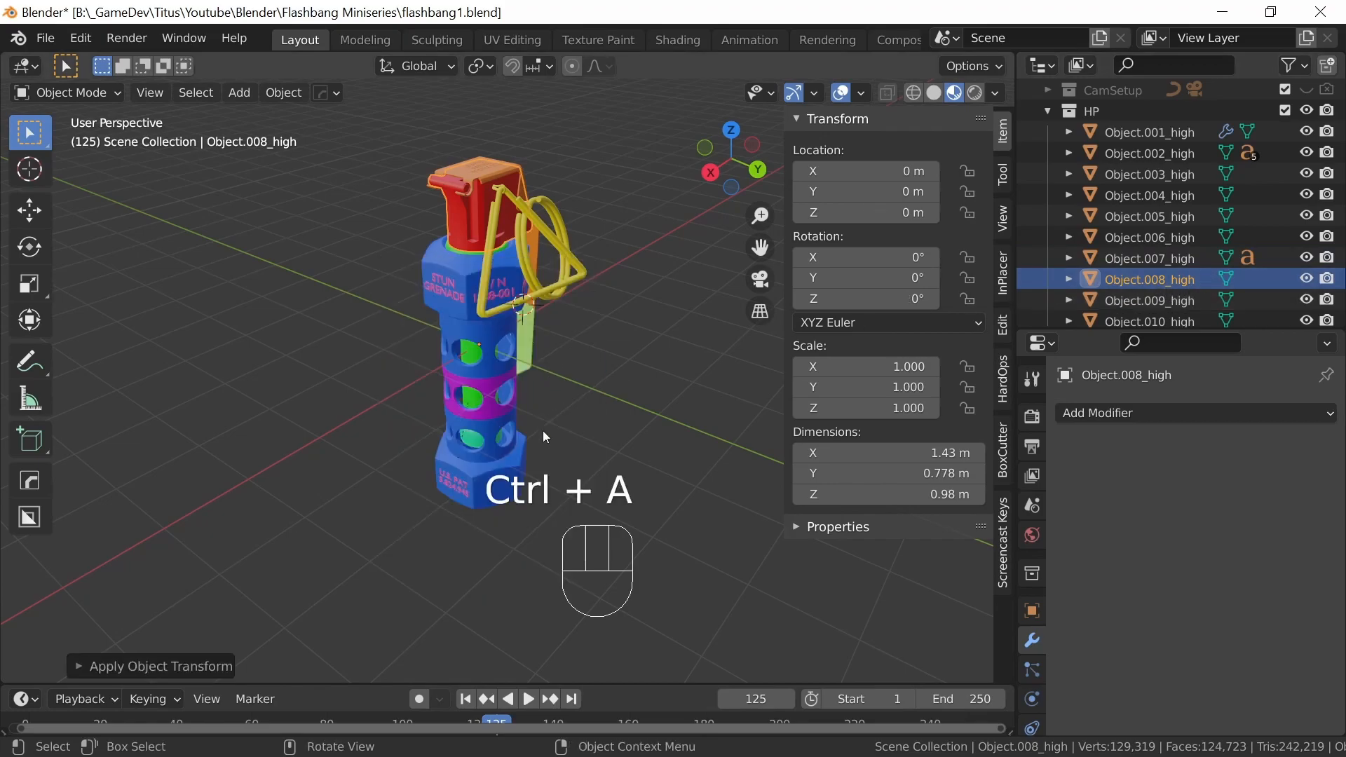
Check the location, rotation and scale values of Object.009_high and Object.010_high
click(1161, 298)
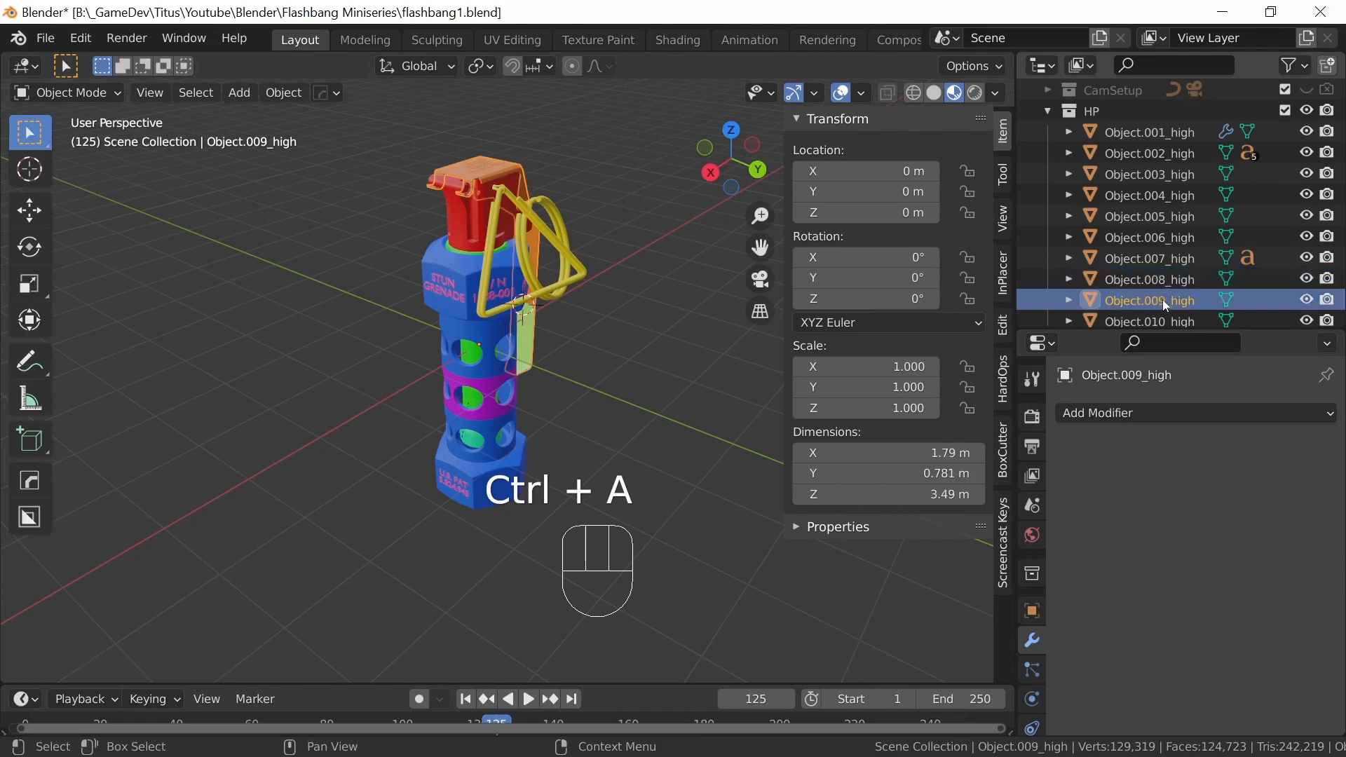
middle_drag(694, 378, 385, 527)
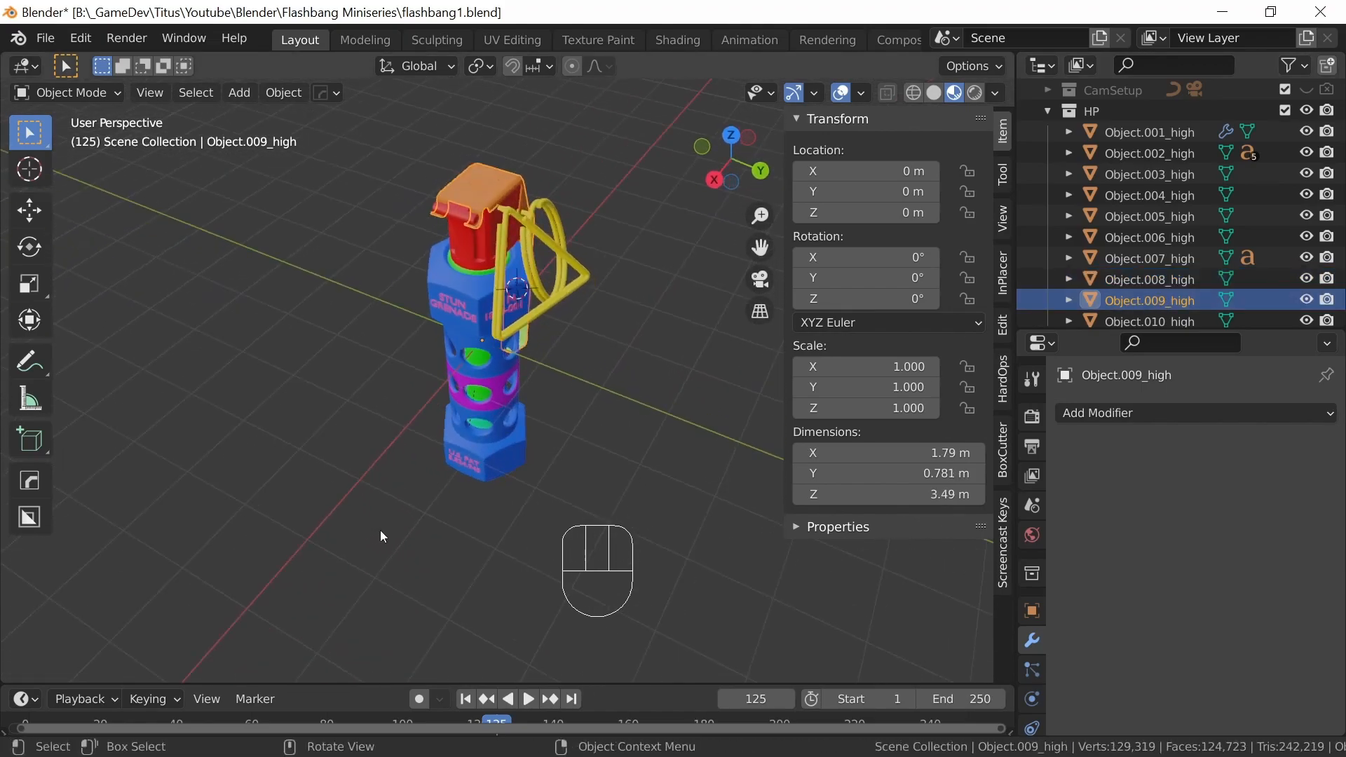
scroll(1171, 226, down, 4)
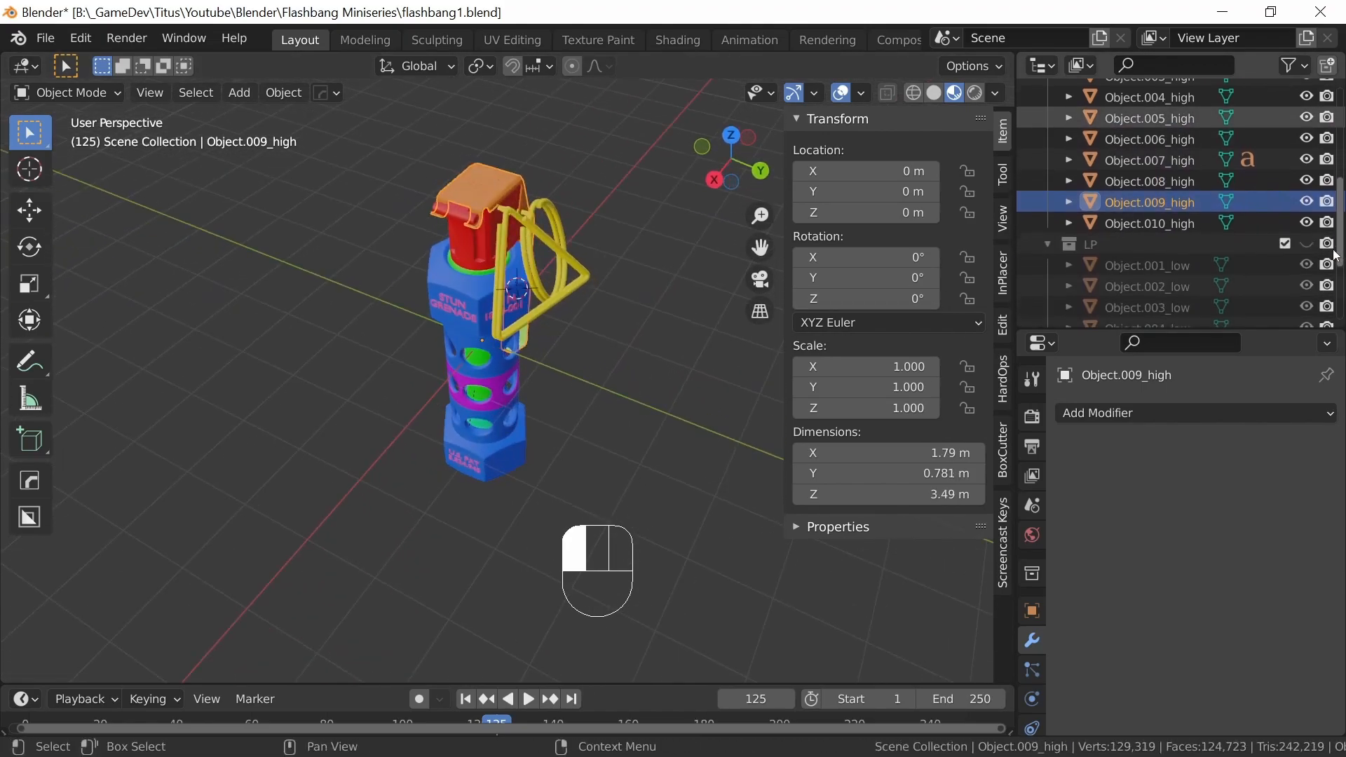
click(1169, 224)
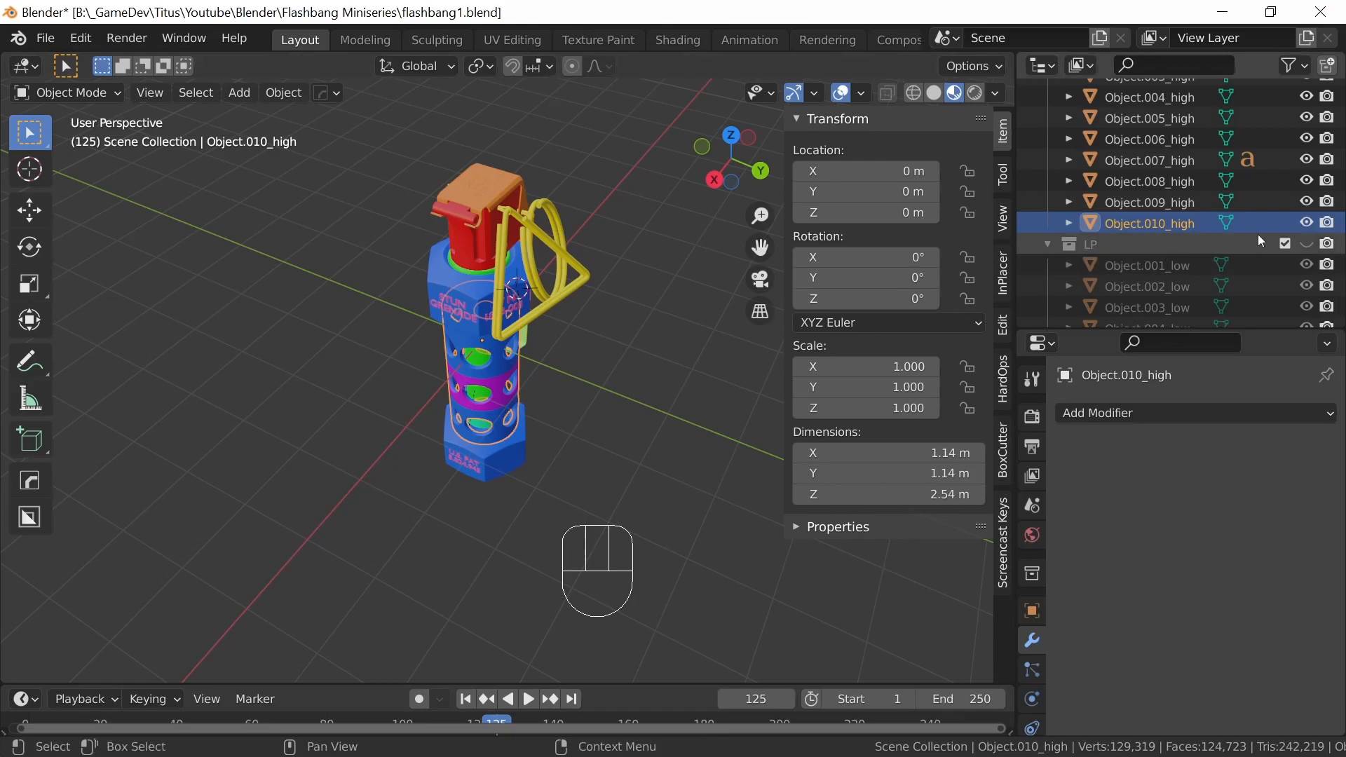
Hide the HP collection, show the LP collection and close the transform sidebar in the viewport
scroll(1339, 186, up, 4)
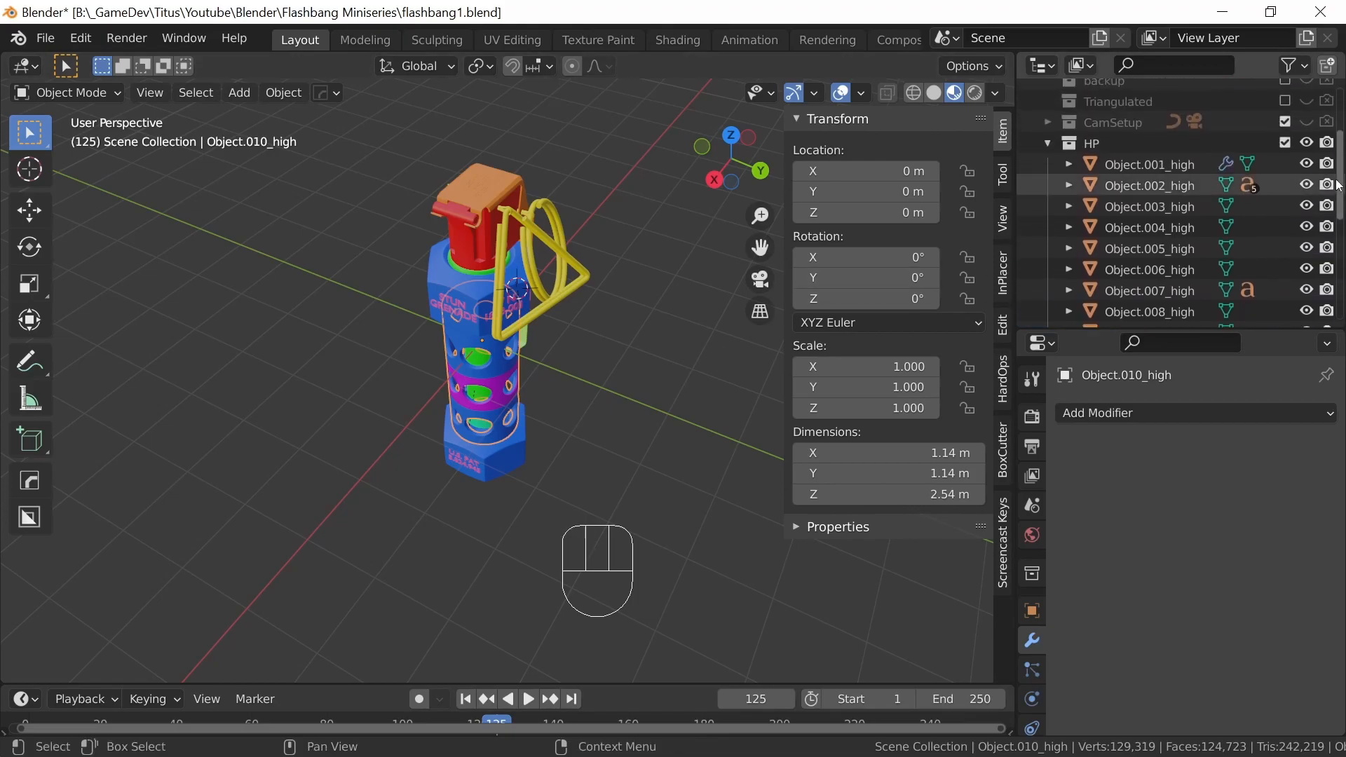
click(1306, 144)
drag(1340, 194, 1342, 242)
click(1306, 215)
middle_drag(508, 462, 606, 394)
key(n)
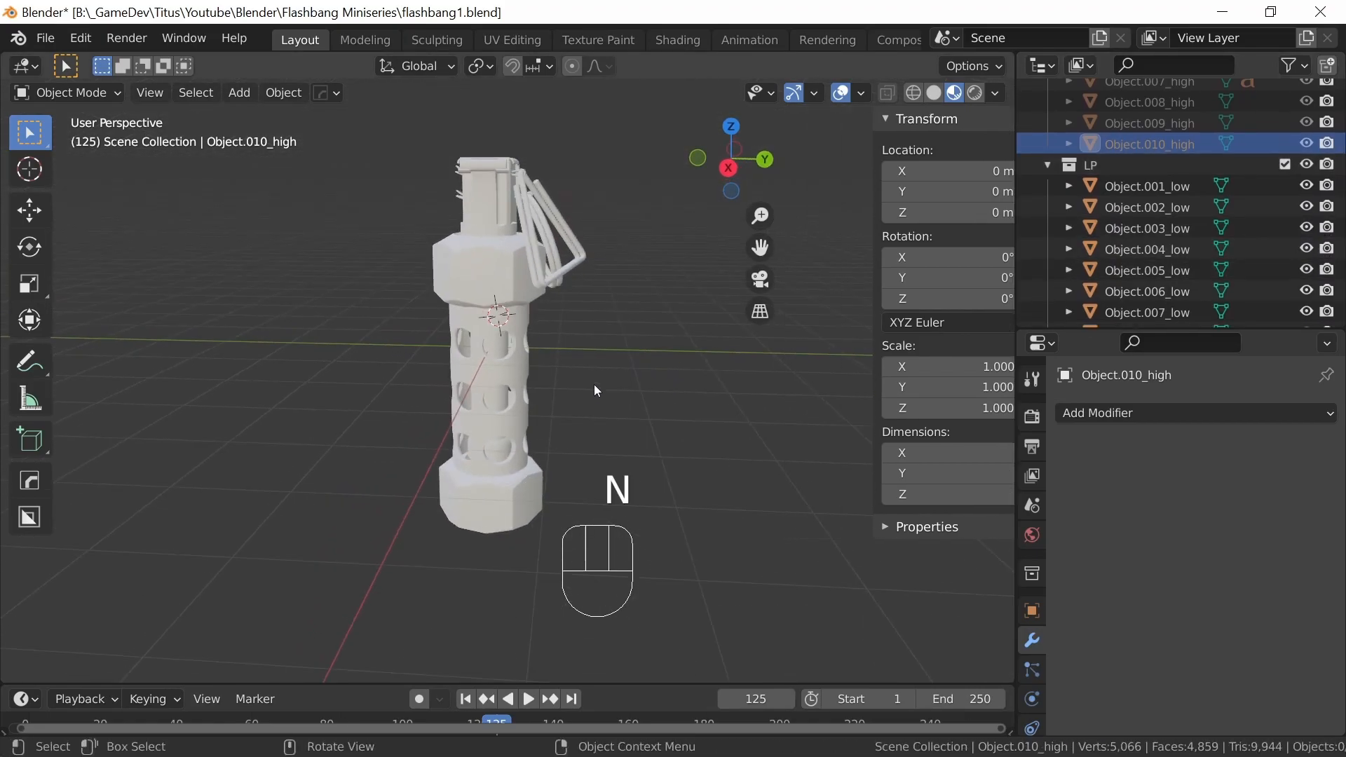
Select the low-poly grenade's perforated outer body, Object.010_low
click(524, 385)
mouse_move(524, 385)
middle_down()
mouse_move(610, 433)
mouse_move(536, 375)
middle_up()
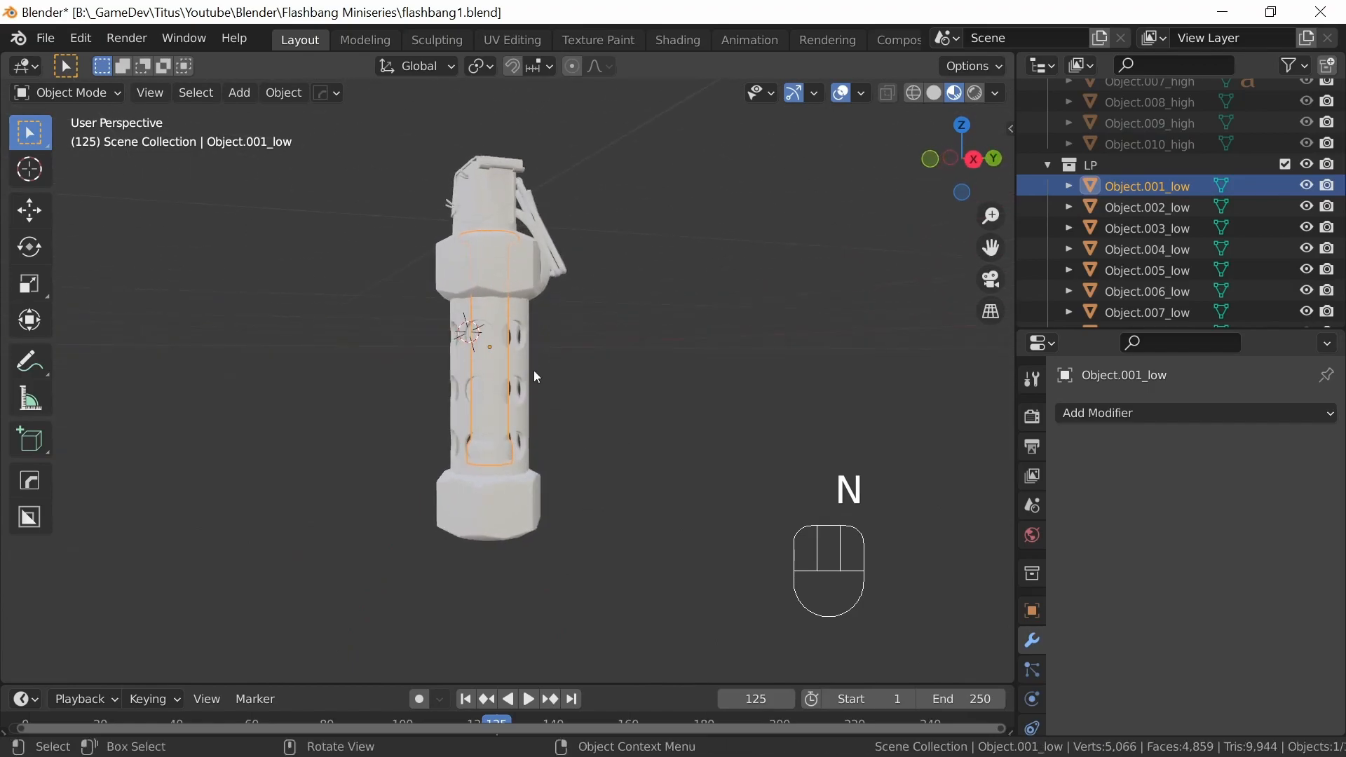
click(535, 376)
middle_drag(624, 419, 546, 439)
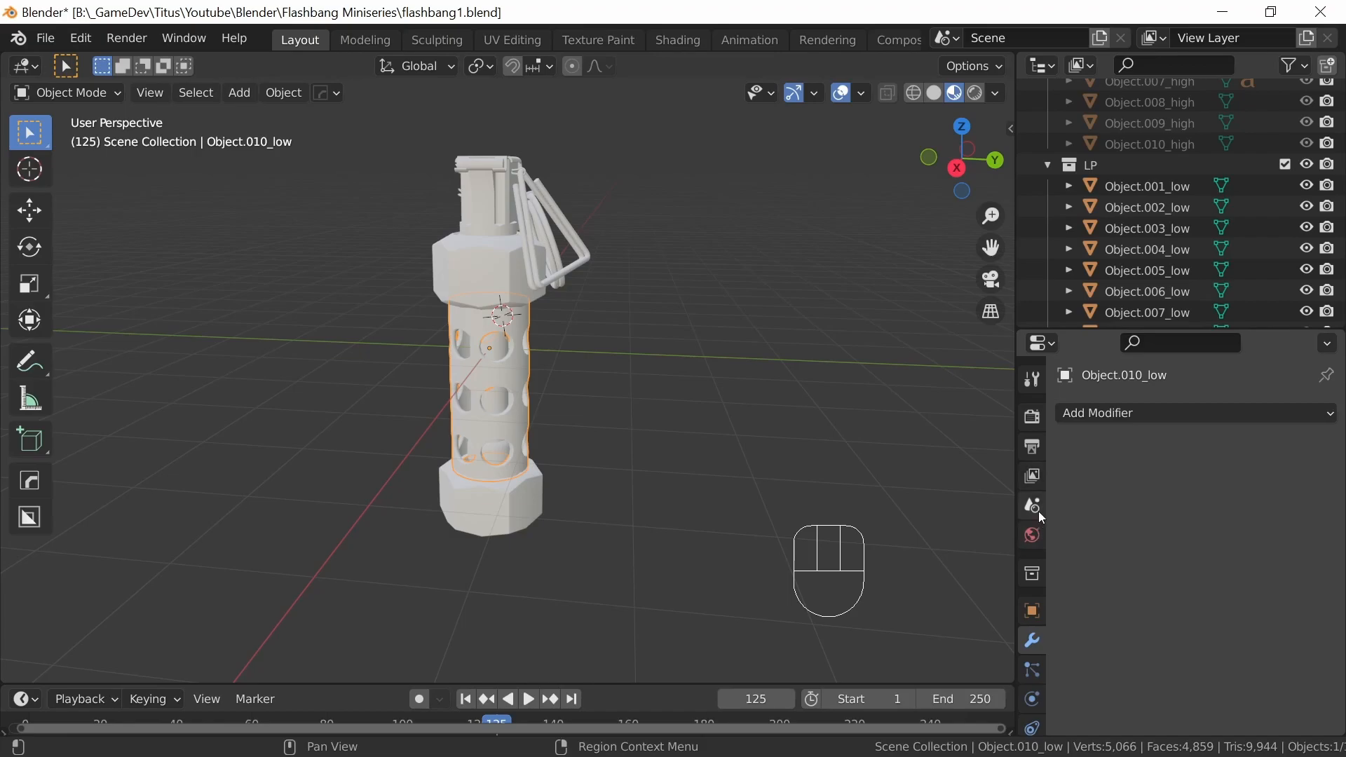
Open the scene's Units settings and look through the available Unit System options
click(1032, 535)
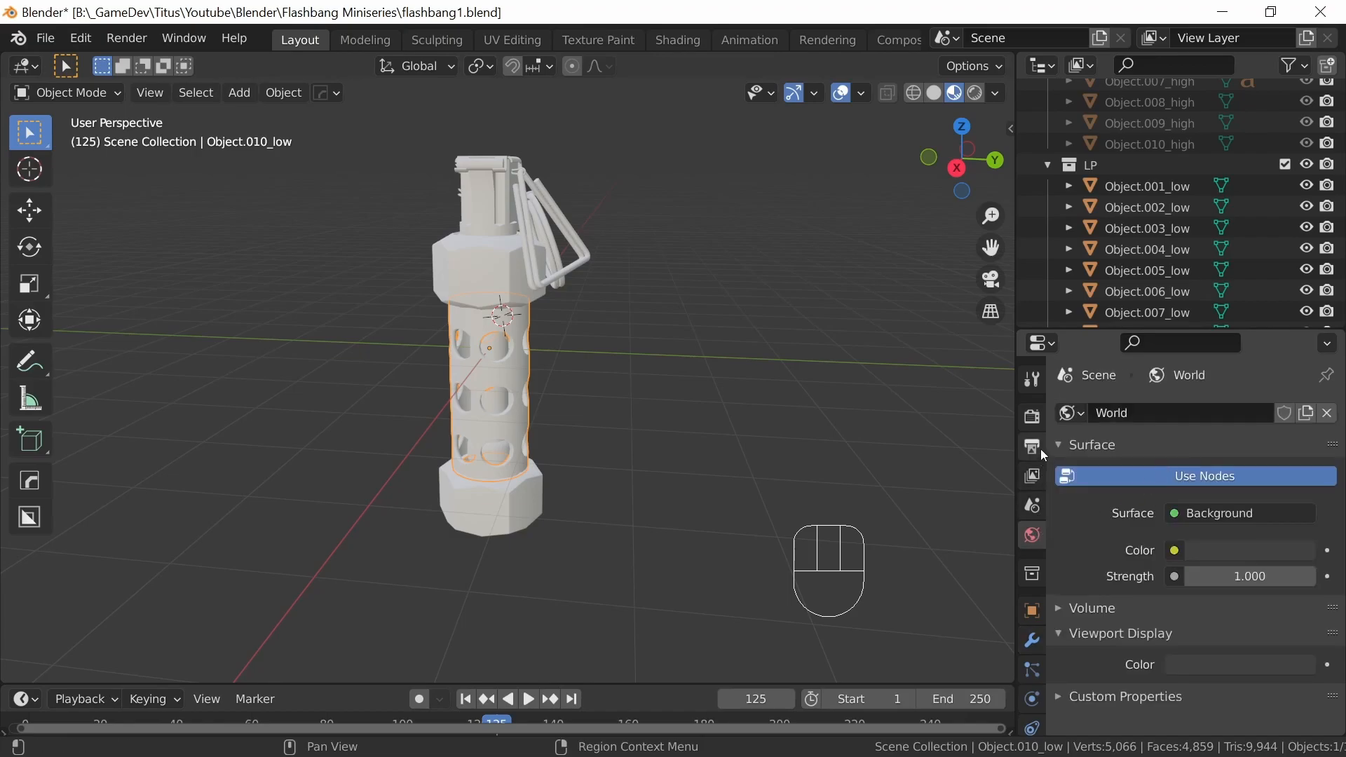
click(1033, 476)
click(1032, 505)
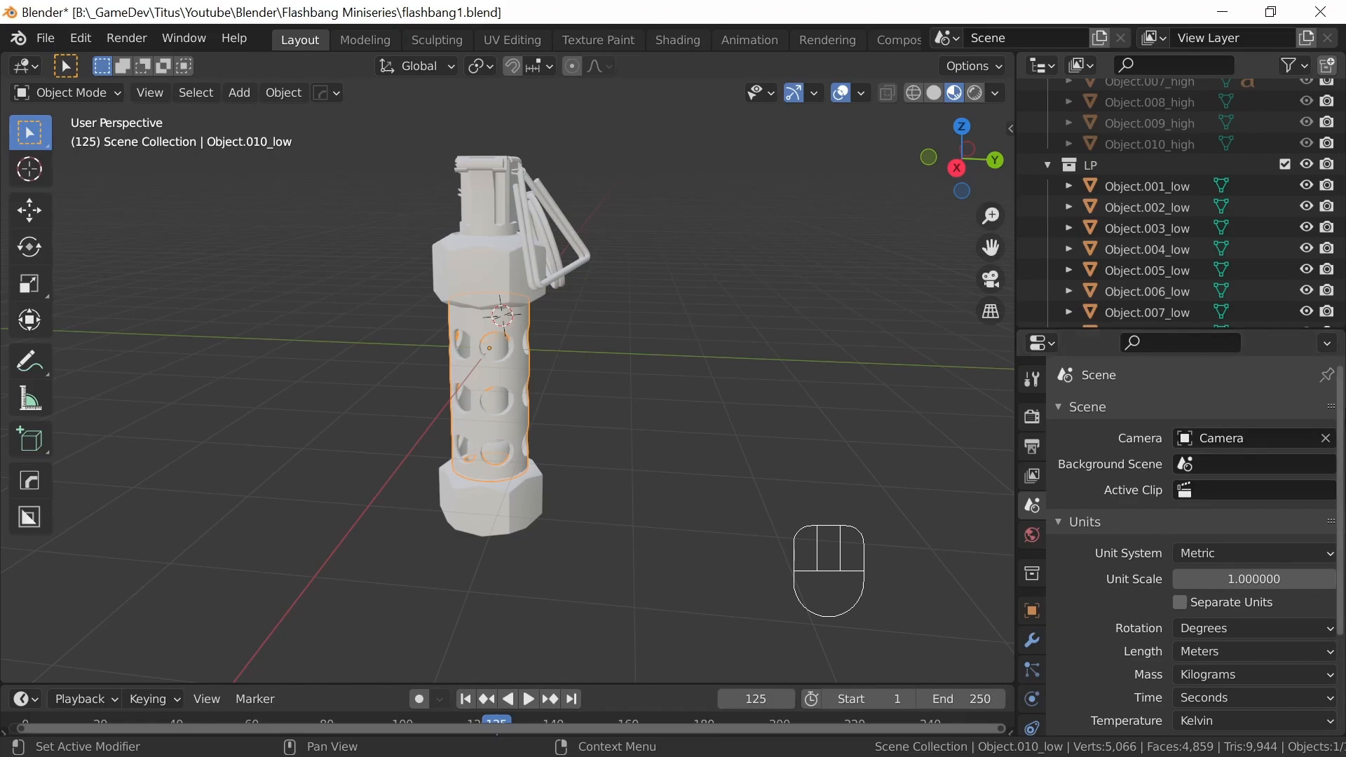
scroll(1216, 547, down, 4)
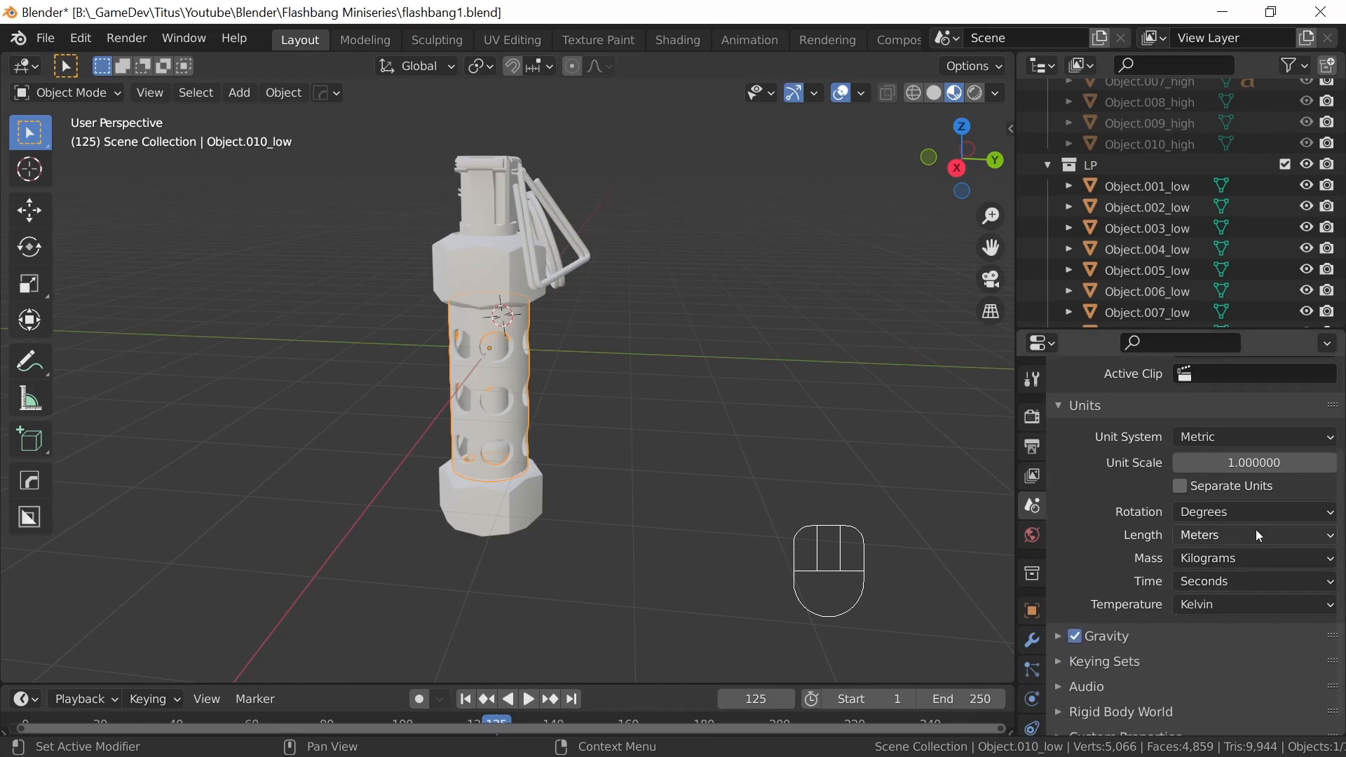
click(1331, 438)
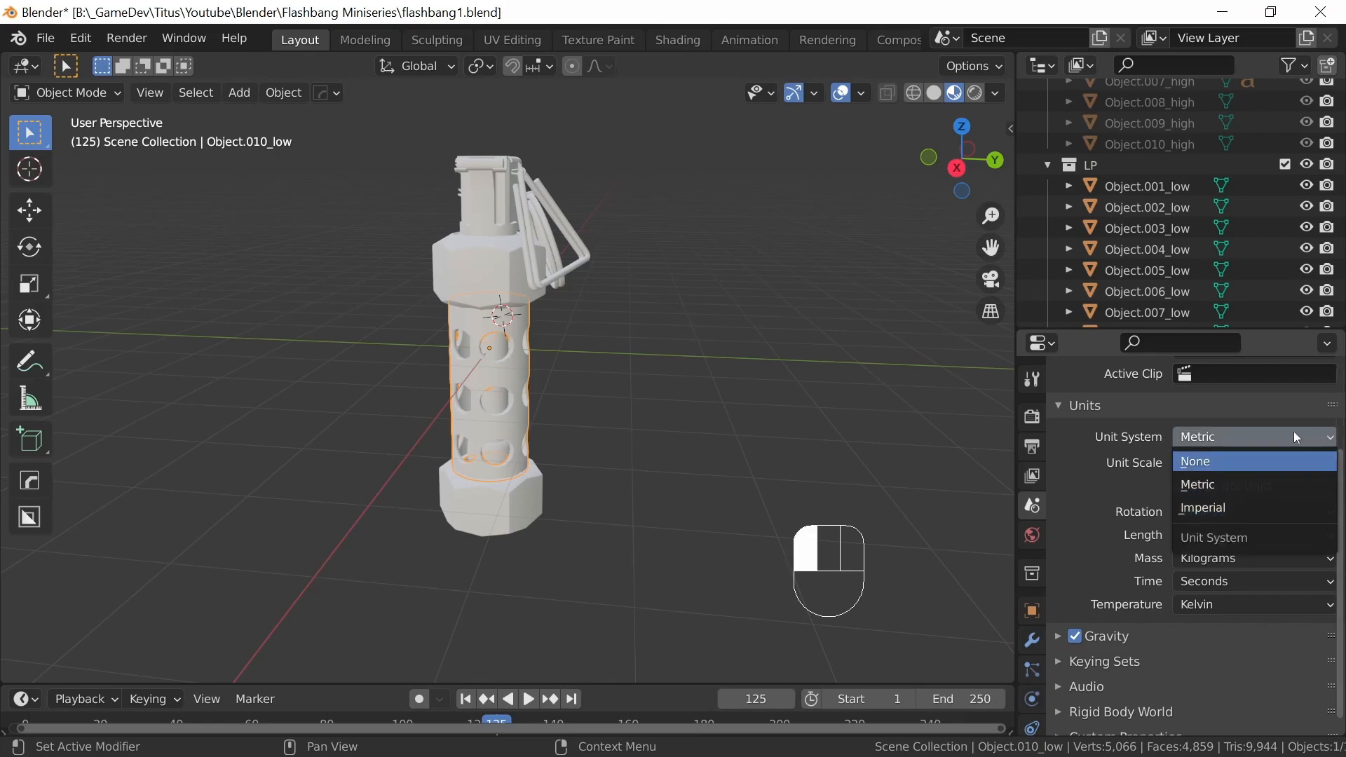
click(1309, 437)
View the low-poly grenade in front orthographic view and compare its size with the grid scale at different zoom levels
middle_drag(694, 437, 653, 385)
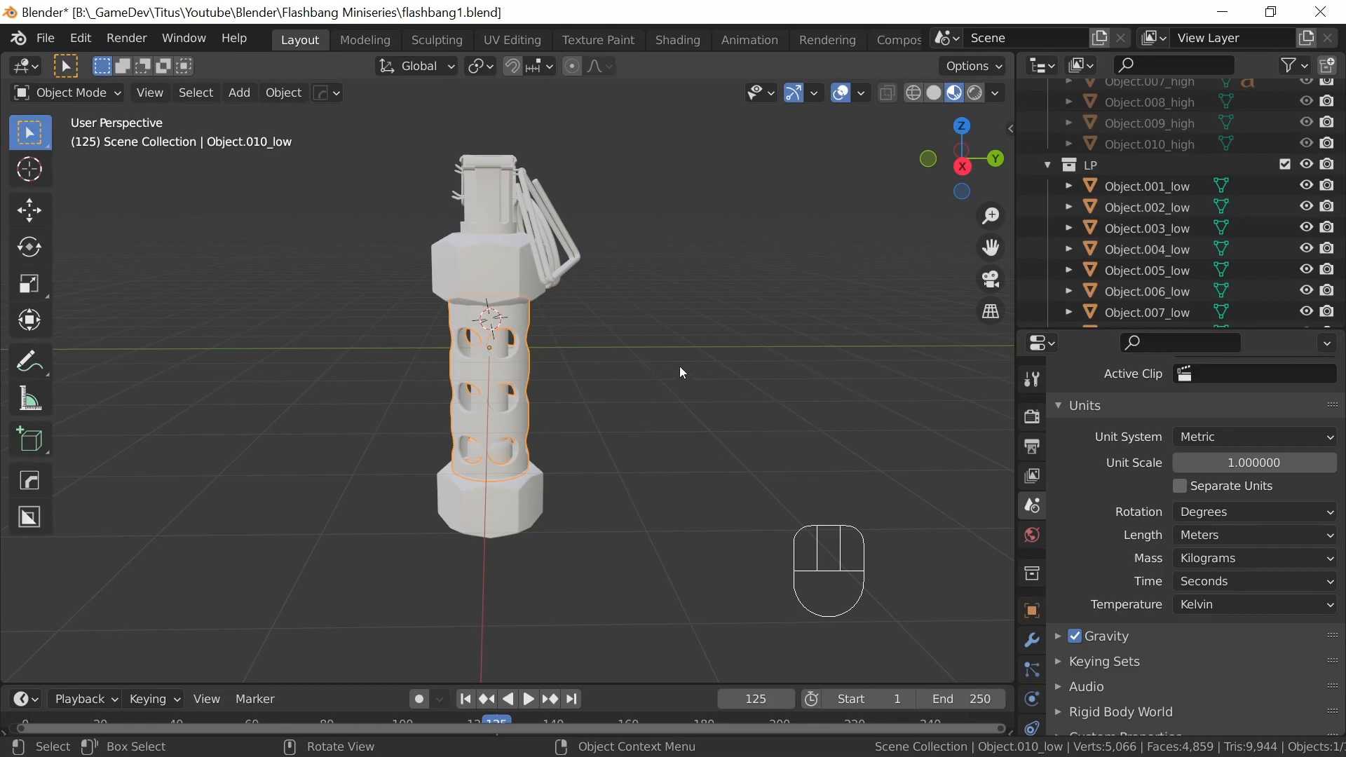
key(KP_1)
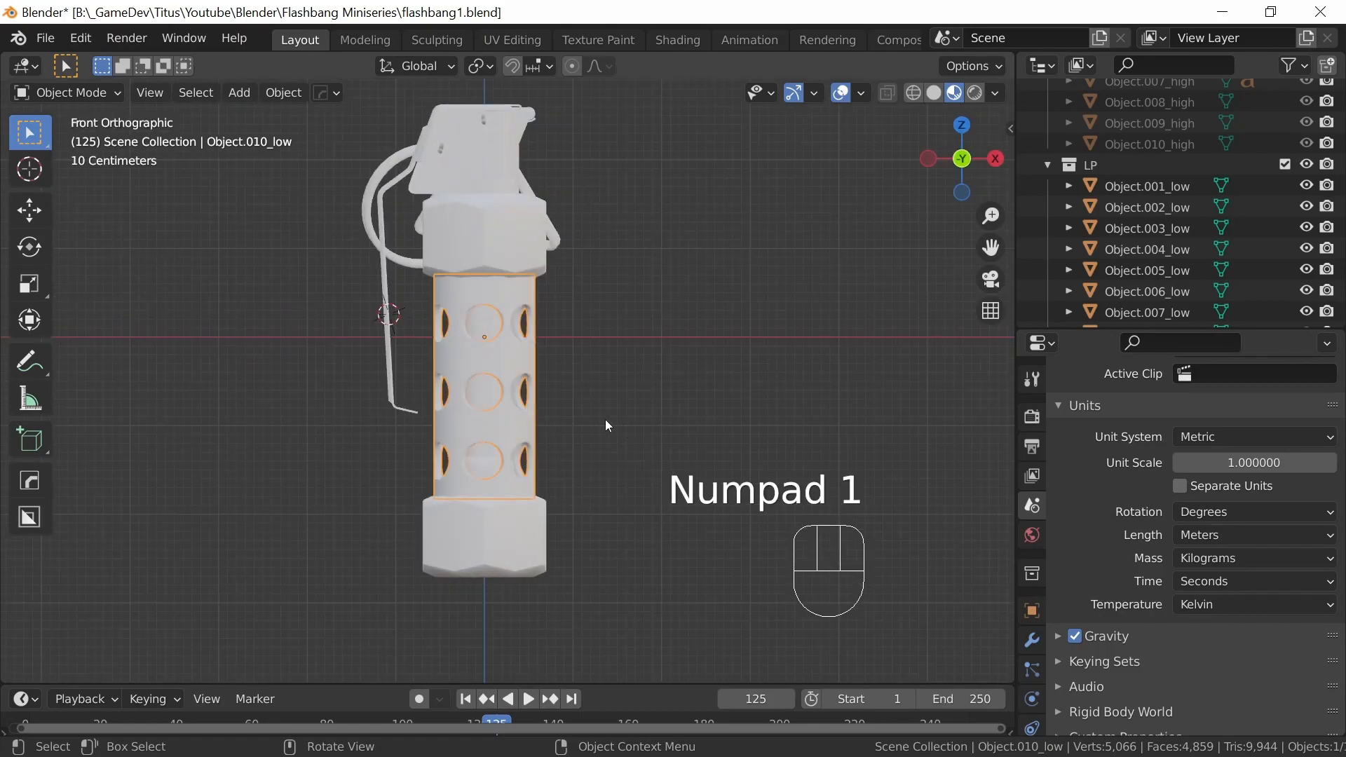
shift+middle_drag(621, 433, 722, 424)
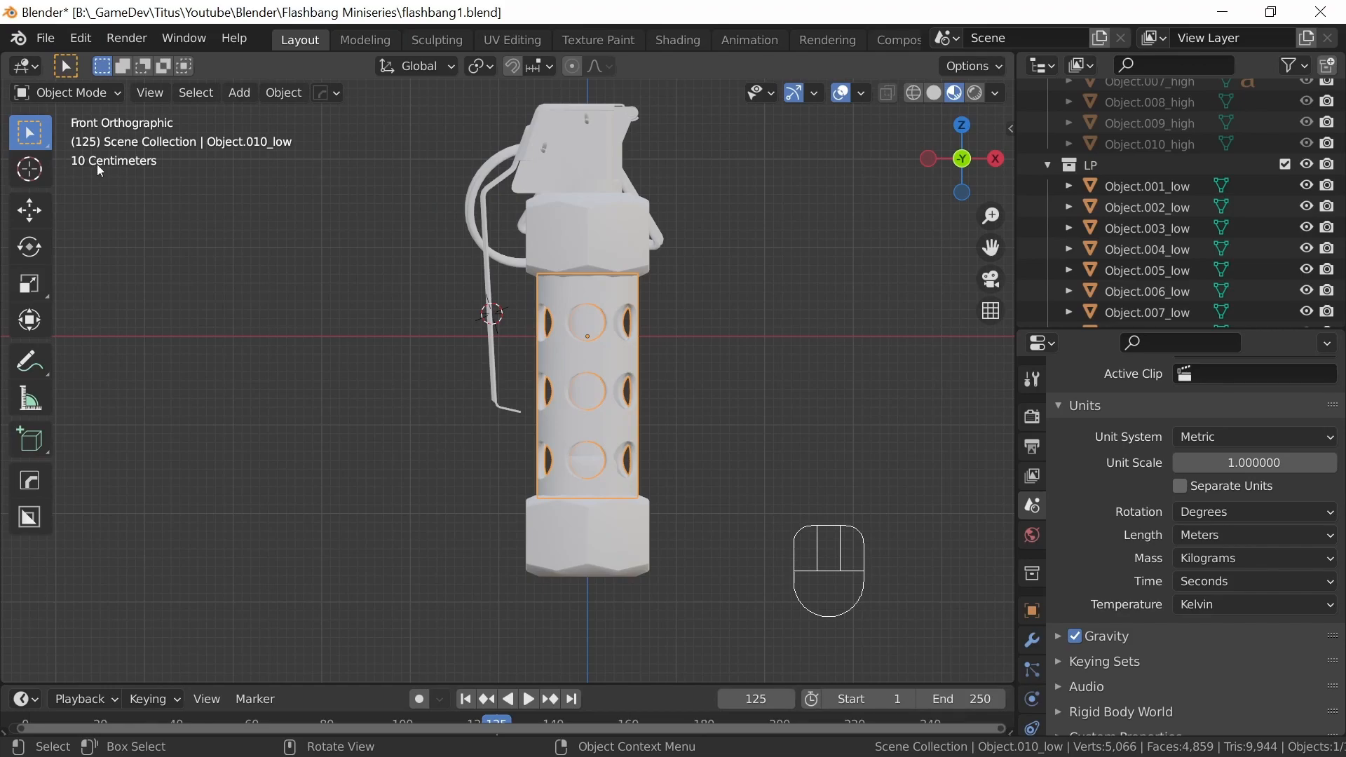
ctrl+middle_drag(671, 343, 660, 434)
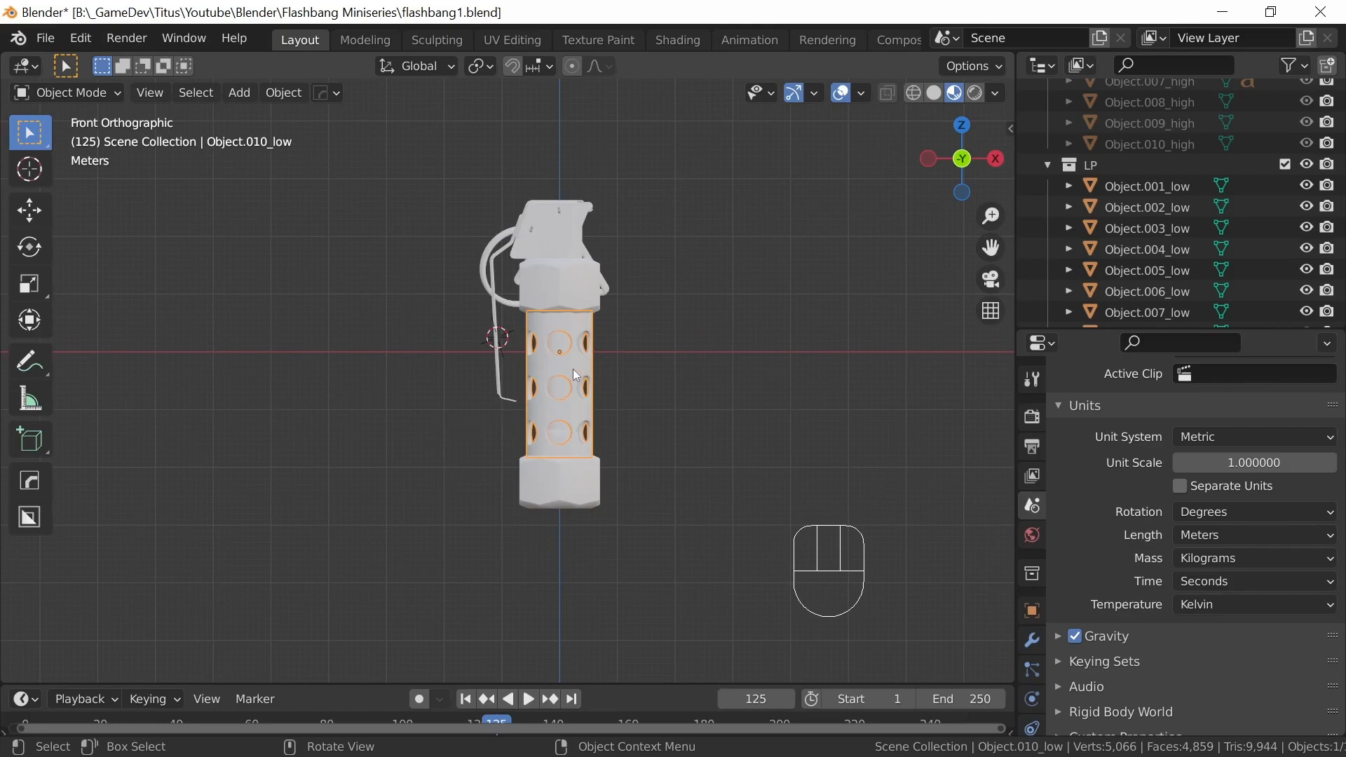
Set the scene's Unit System to Imperial and return to the modifier properties of Object.010_low
click(1317, 444)
click(1229, 508)
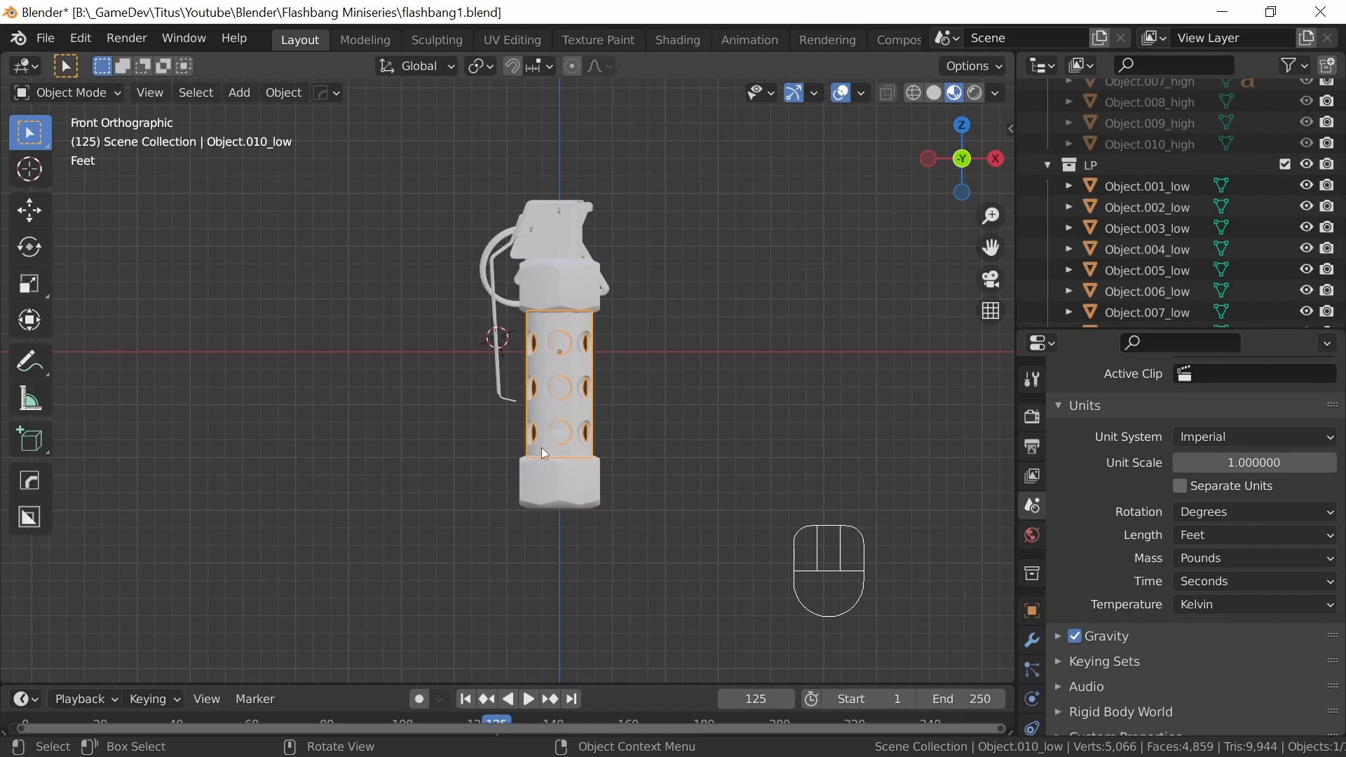
middle_drag(697, 392, 581, 444)
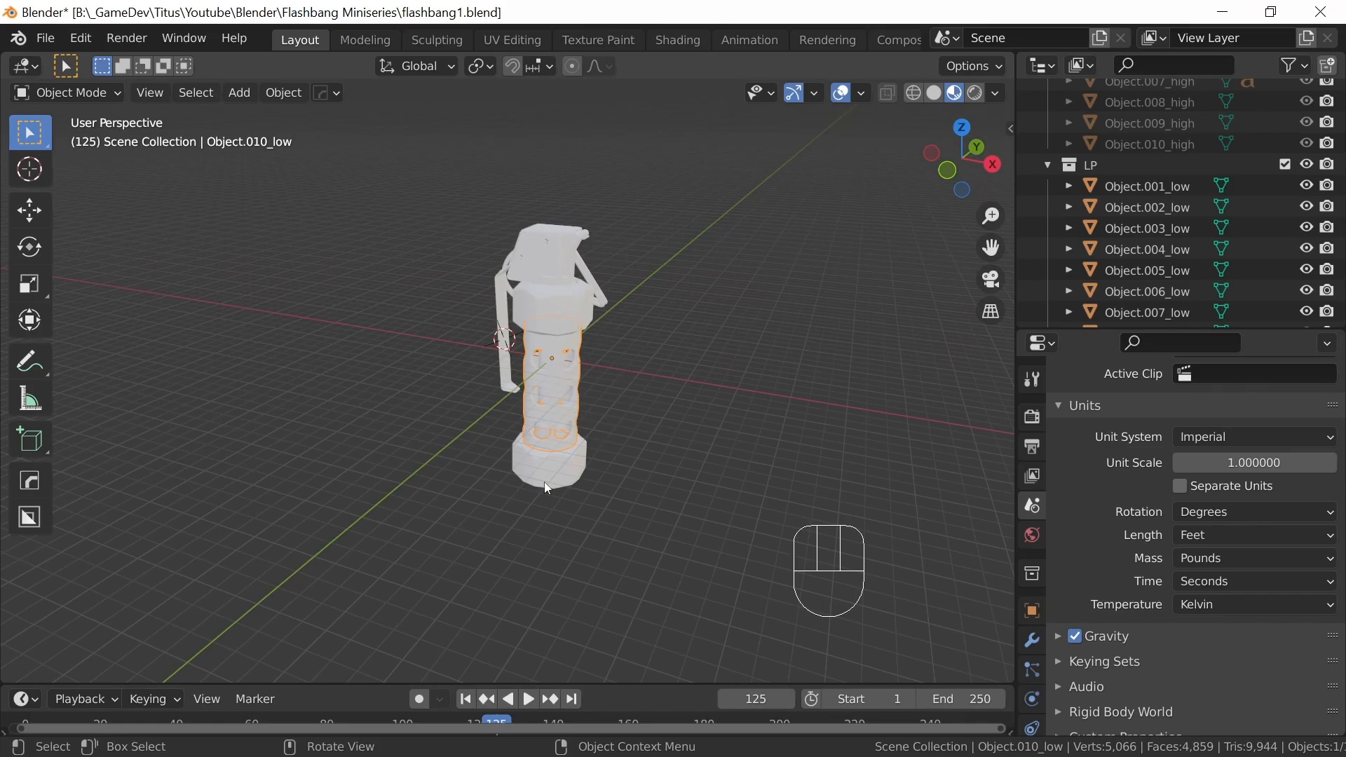
middle_drag(722, 436, 709, 475)
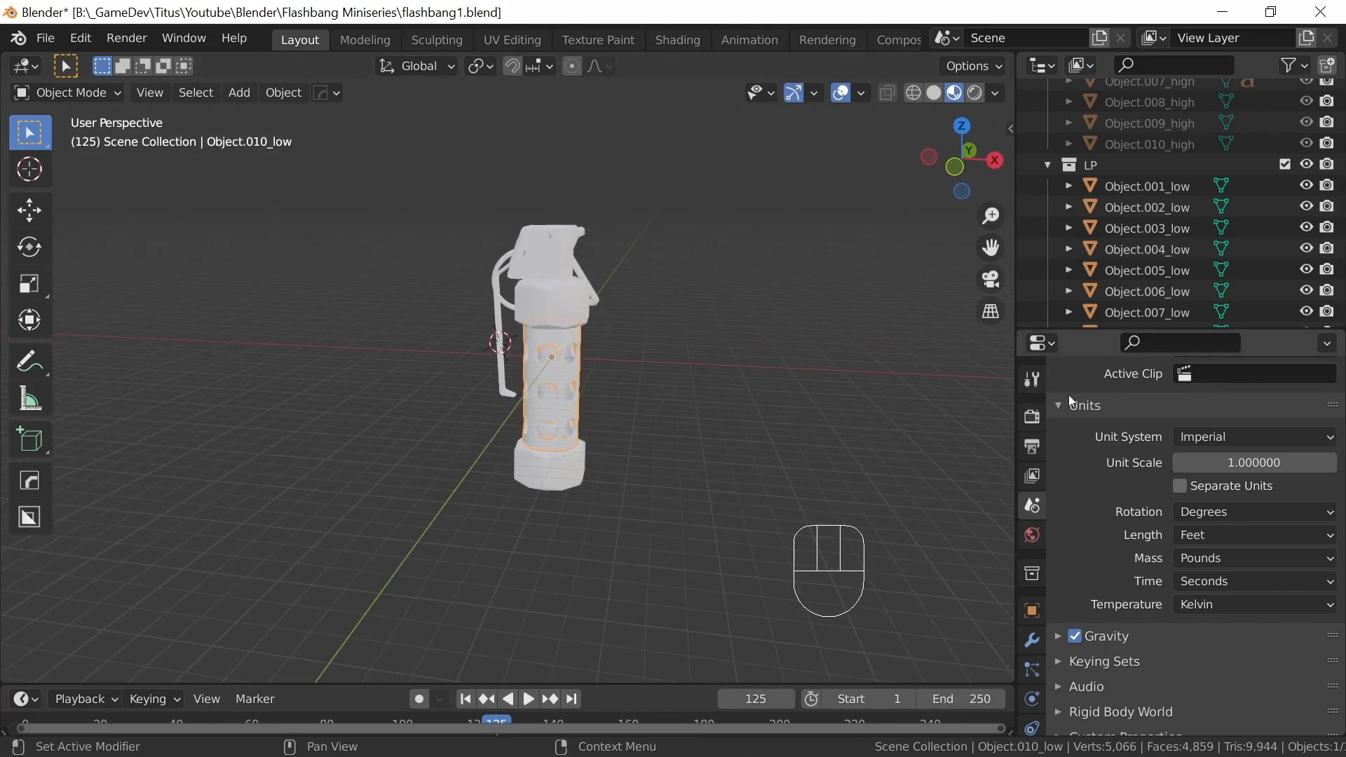
click(1032, 640)
Examine the UV layout of Object.010_low in the UV Editing workspace and return to the Layout workspace
click(526, 39)
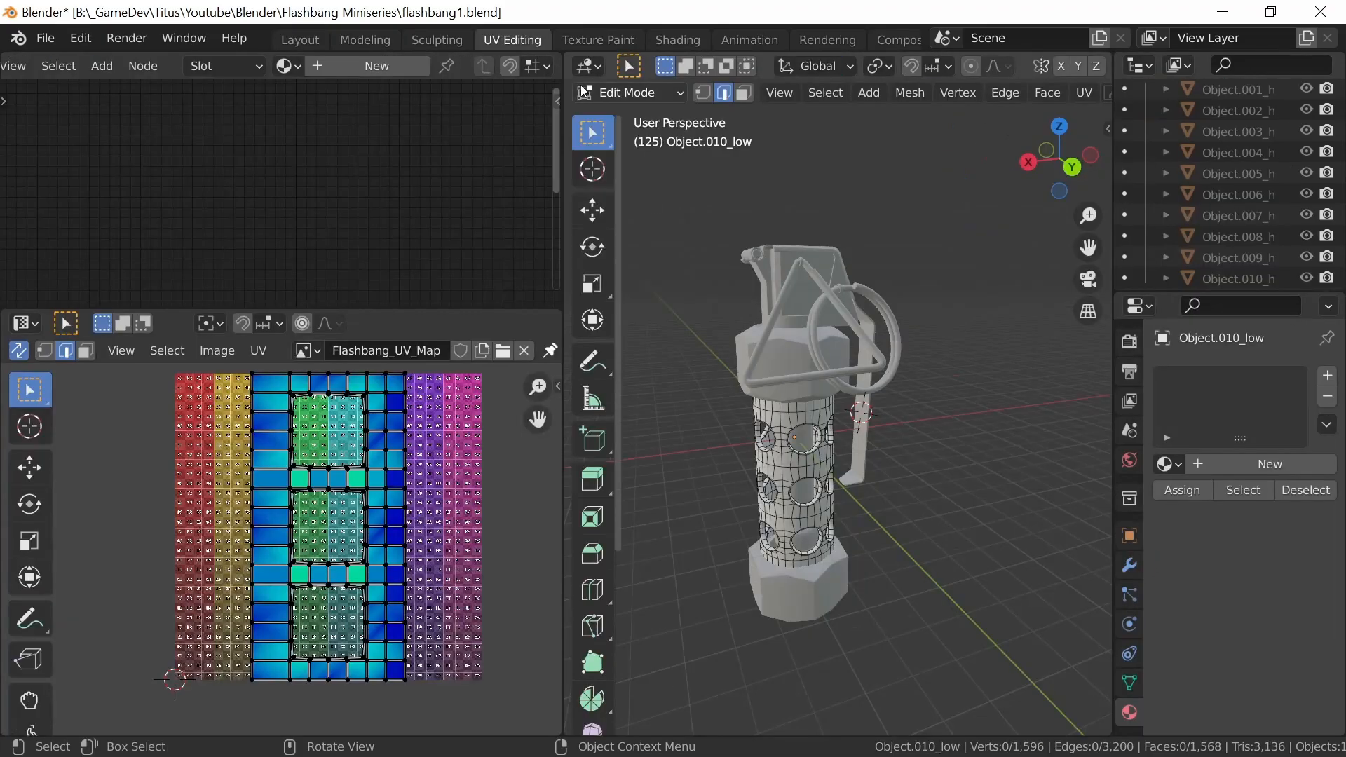
middle_drag(826, 486, 923, 463)
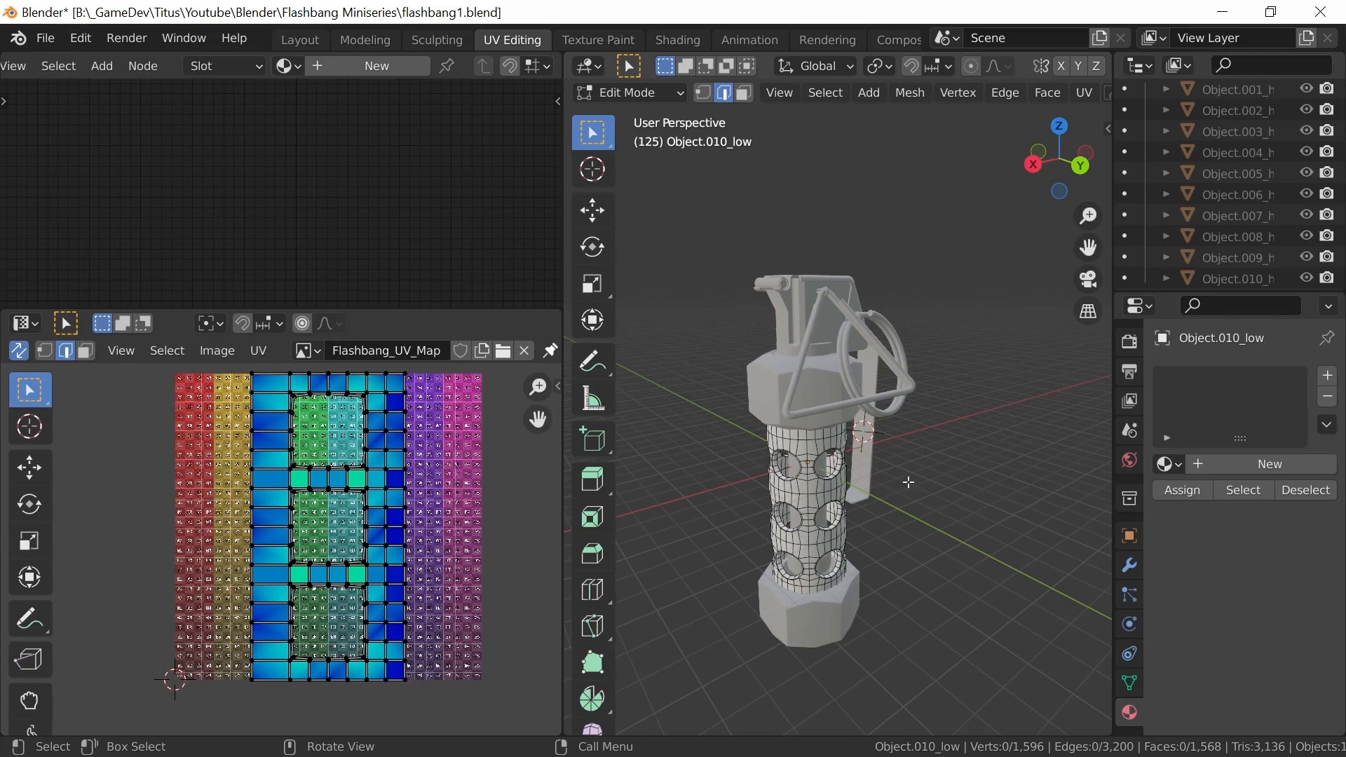
click(307, 38)
Switch the outliner's display mode to Blender File and enlarge the outliner downwards
click(1087, 65)
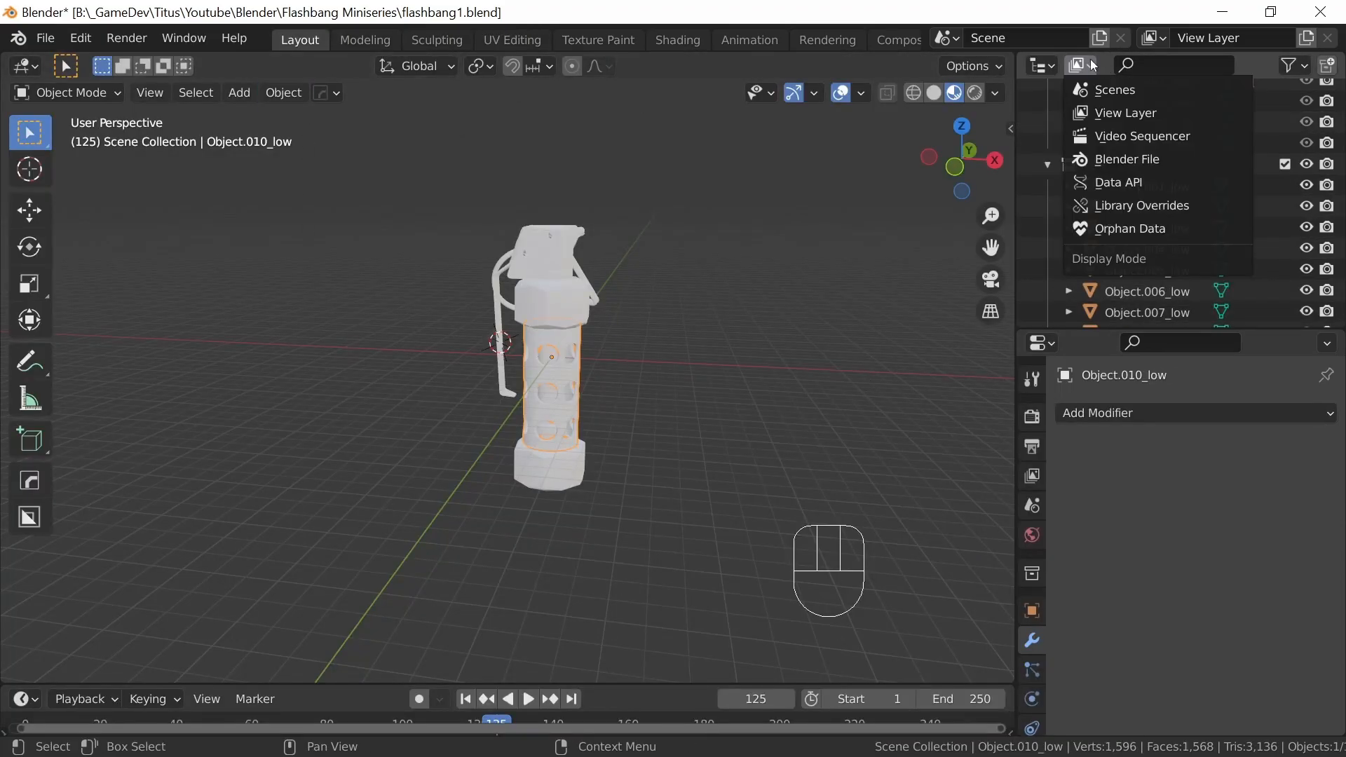
click(1127, 159)
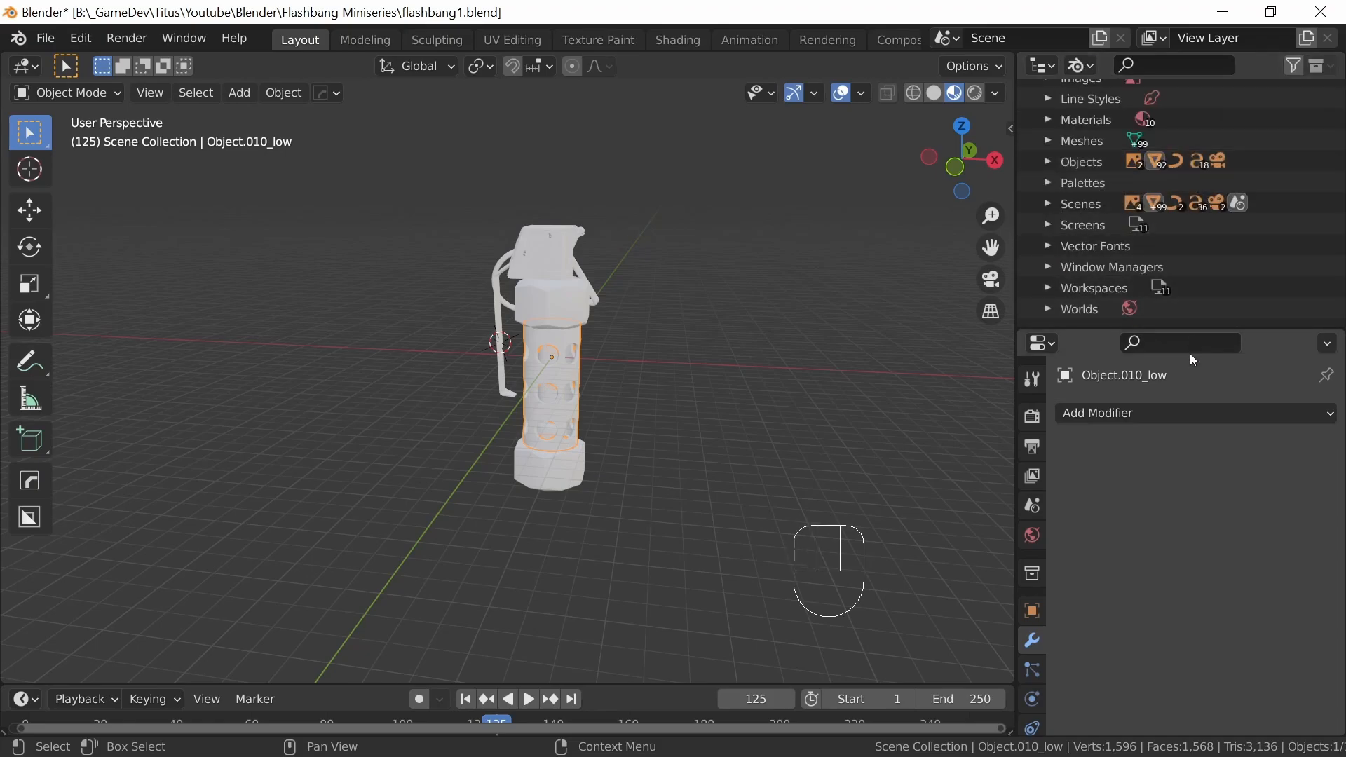
drag(1193, 332, 1193, 559)
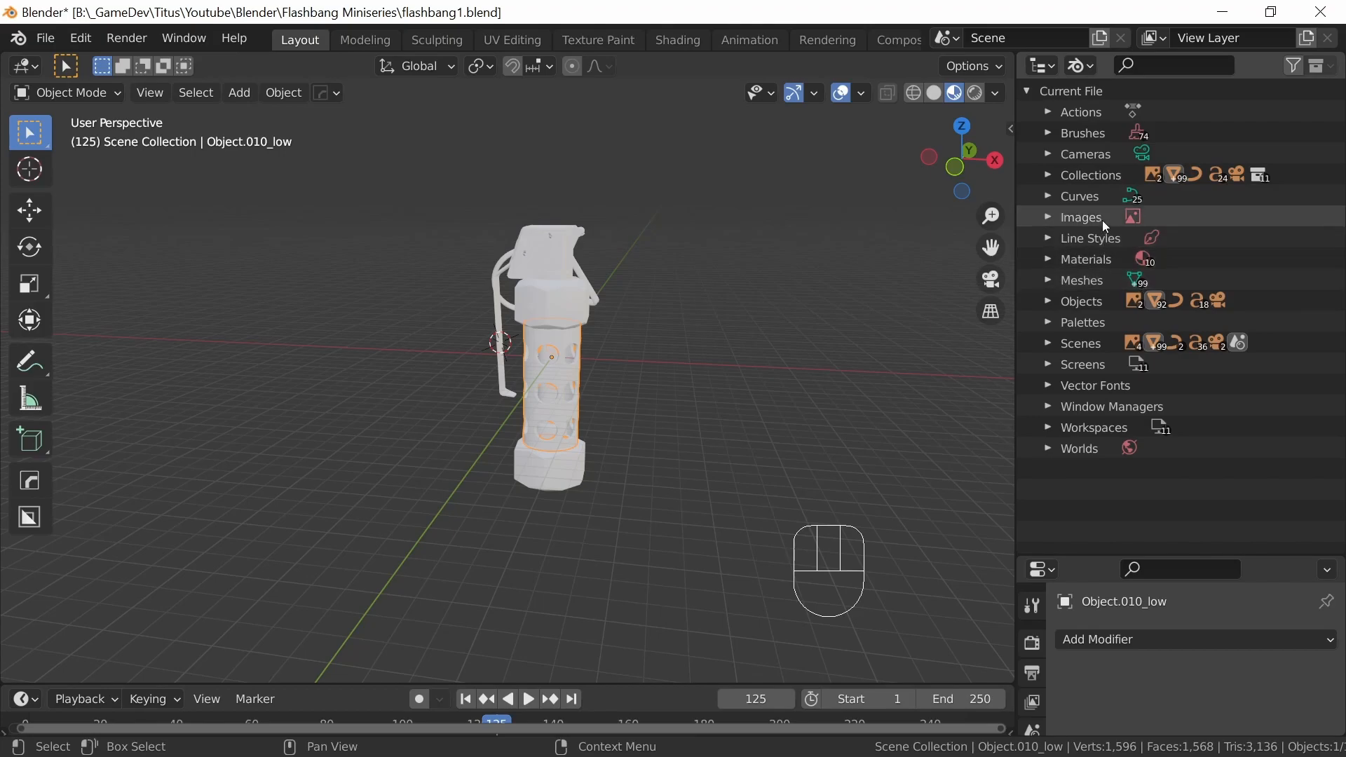
Delete the Flashbang_UV_Map image from the file's Images data and return the outliner to View Layer mode
click(1047, 218)
click(1165, 238)
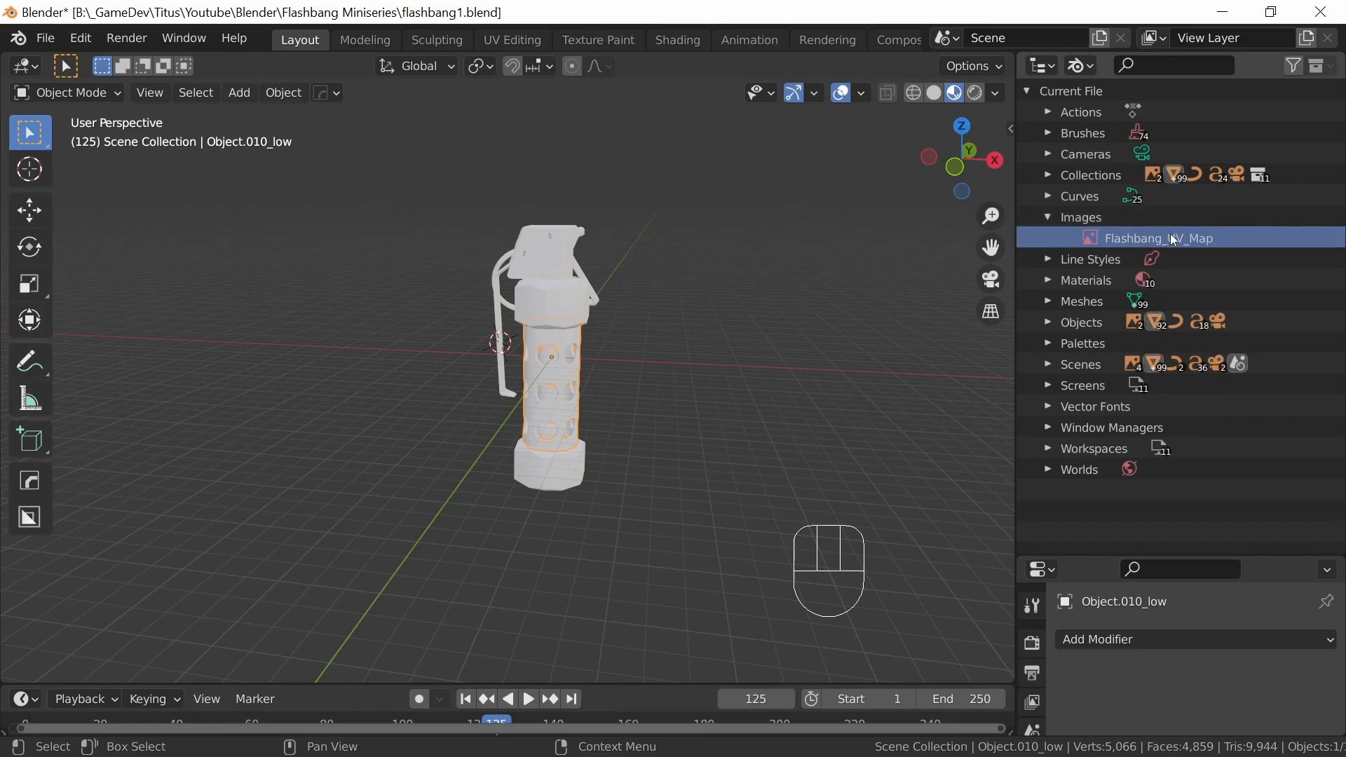
right_drag(1166, 234, 1104, 280)
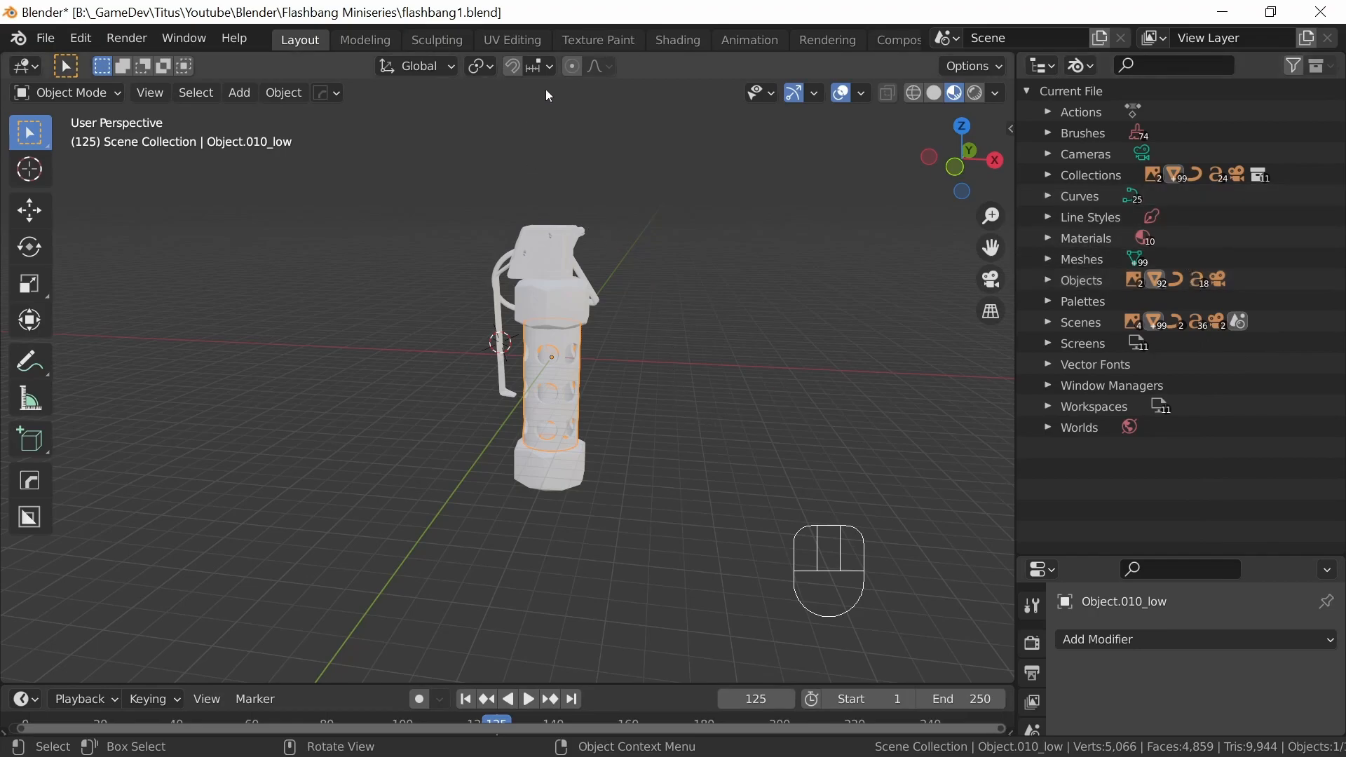
drag(1080, 66, 1138, 119)
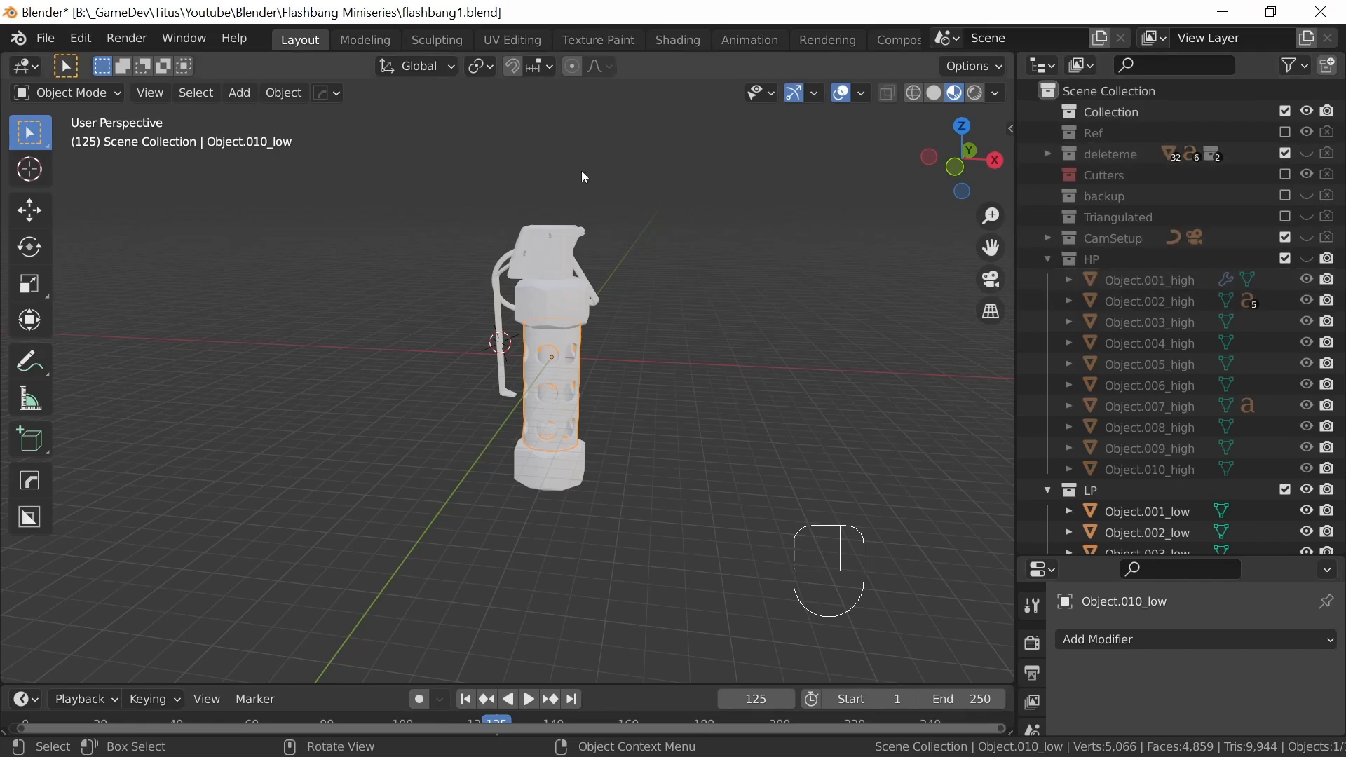
Switch to the UV Editing workspace and enlarge the outliner downwards to show the LP collection's objects
click(522, 37)
middle_drag(828, 488, 902, 473)
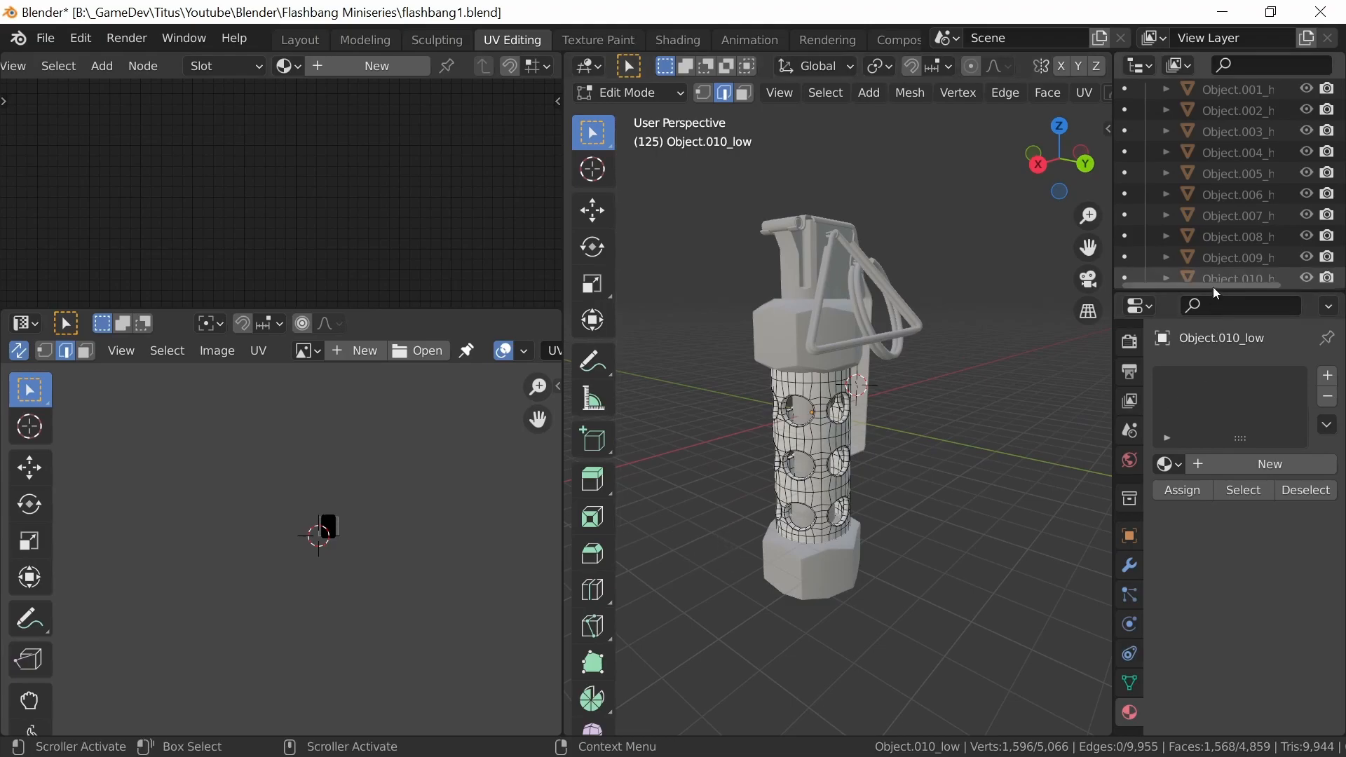
drag(1213, 295, 1221, 477)
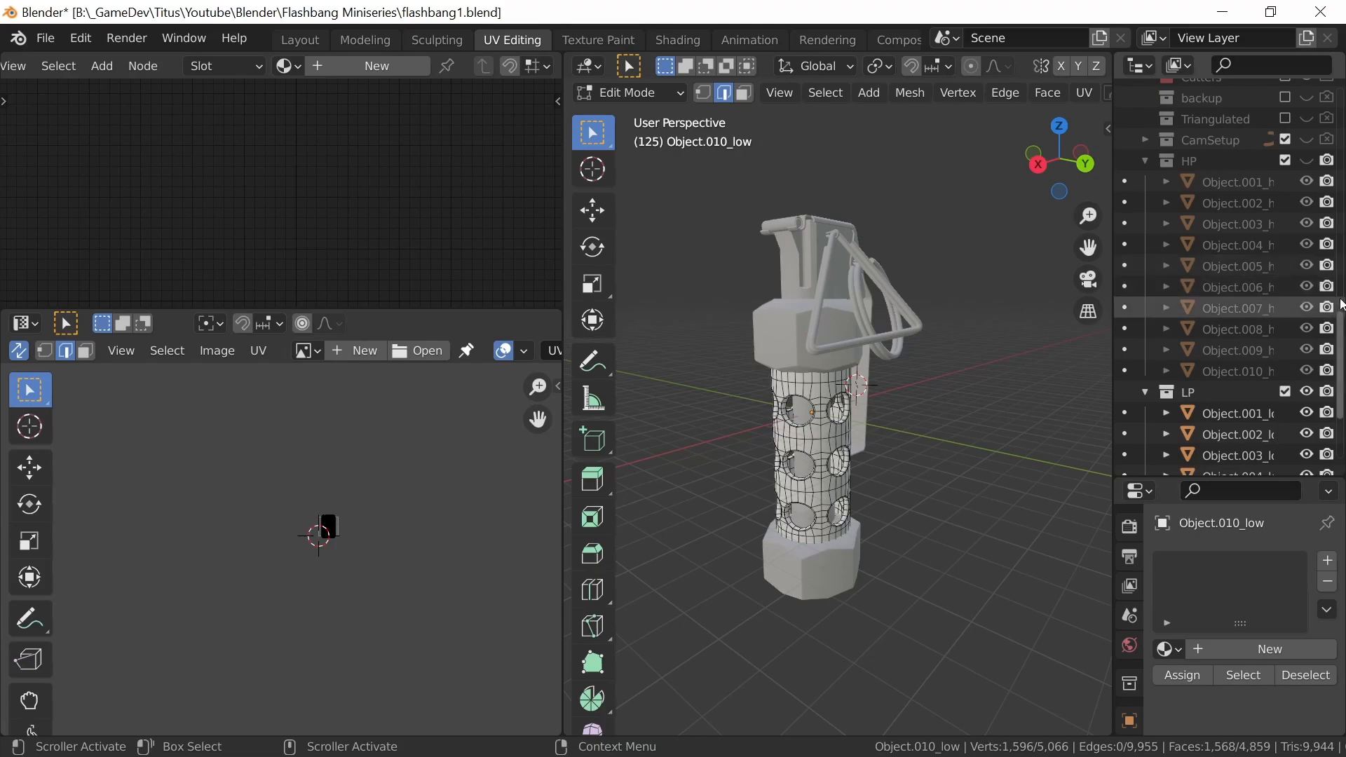
scroll(1342, 372, down, 5)
drag(1343, 371, 1342, 385)
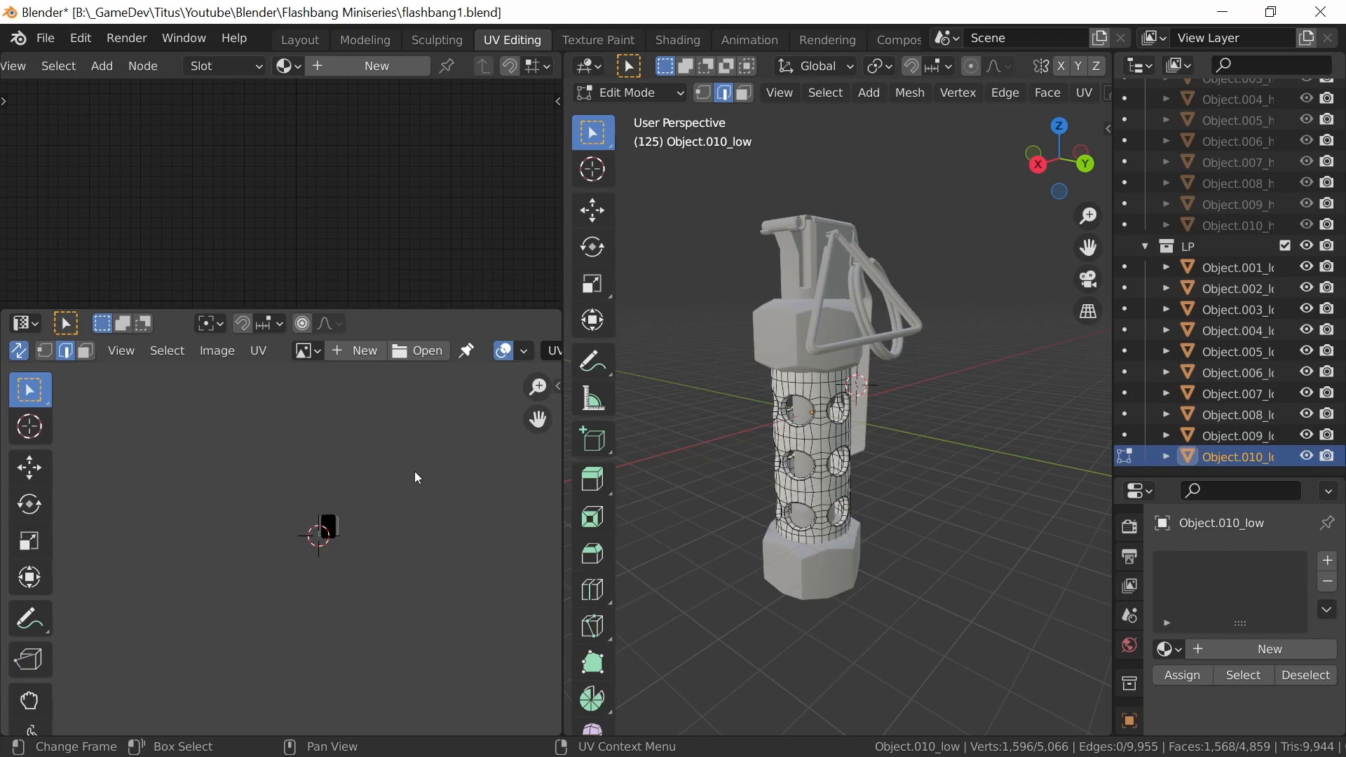
Start a new image in the UV editor and name it Flashbang_UV_Blender
click(359, 351)
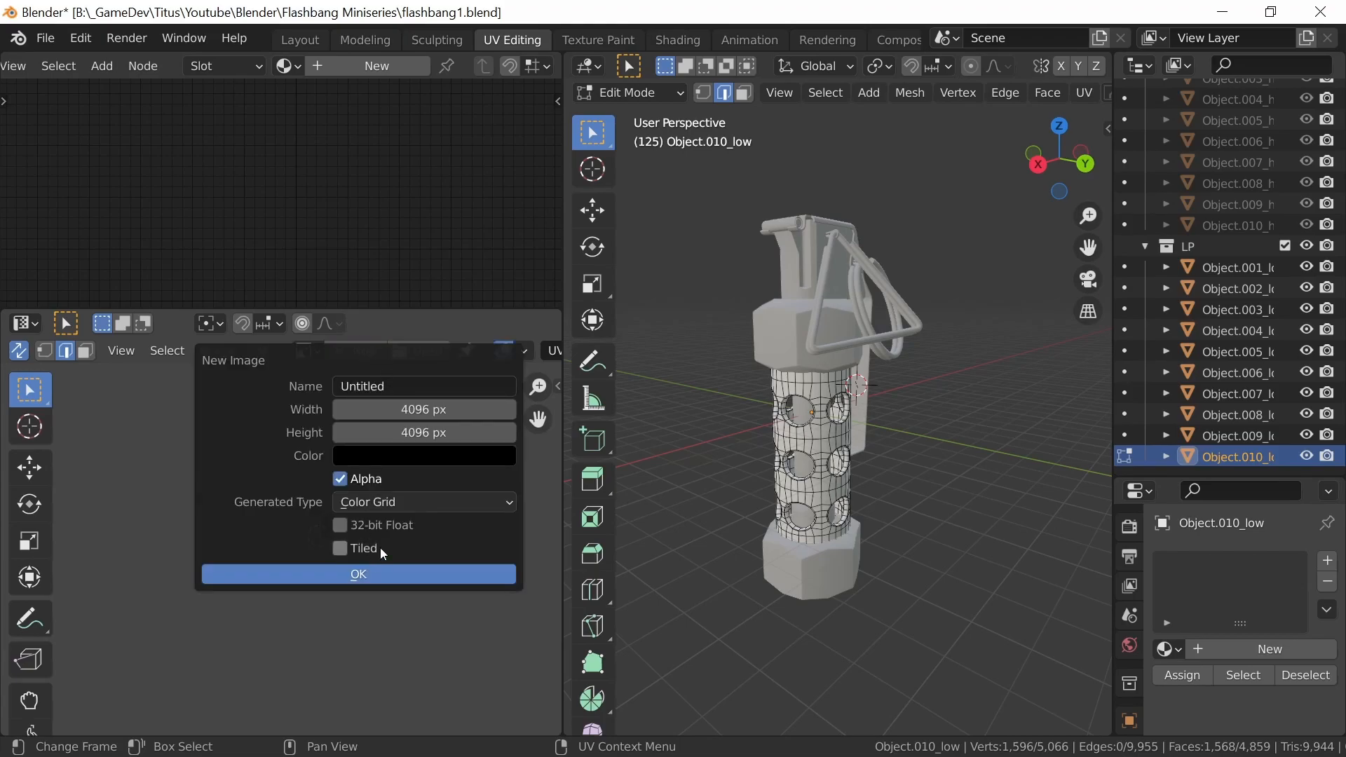
click(417, 394)
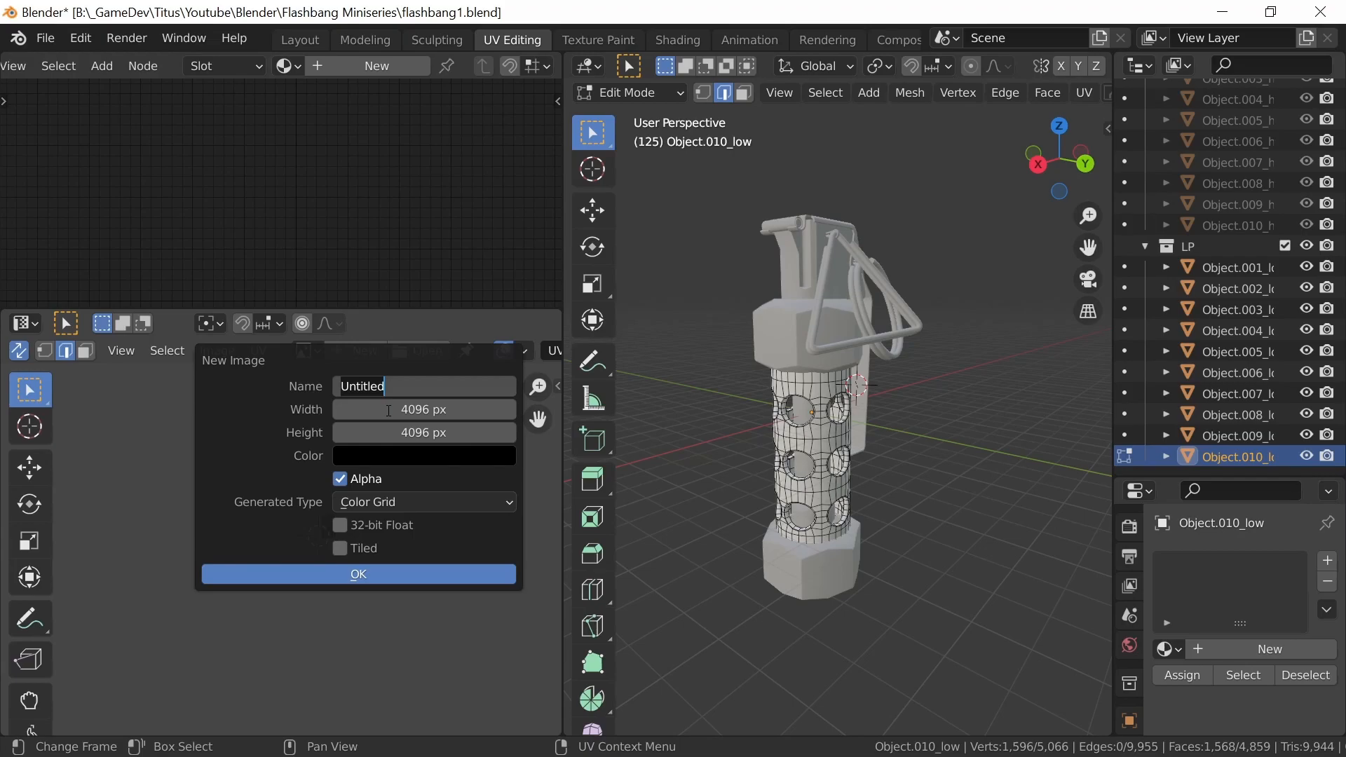
text(Fls)
key(BackSpace)
text(ashbang_UV)
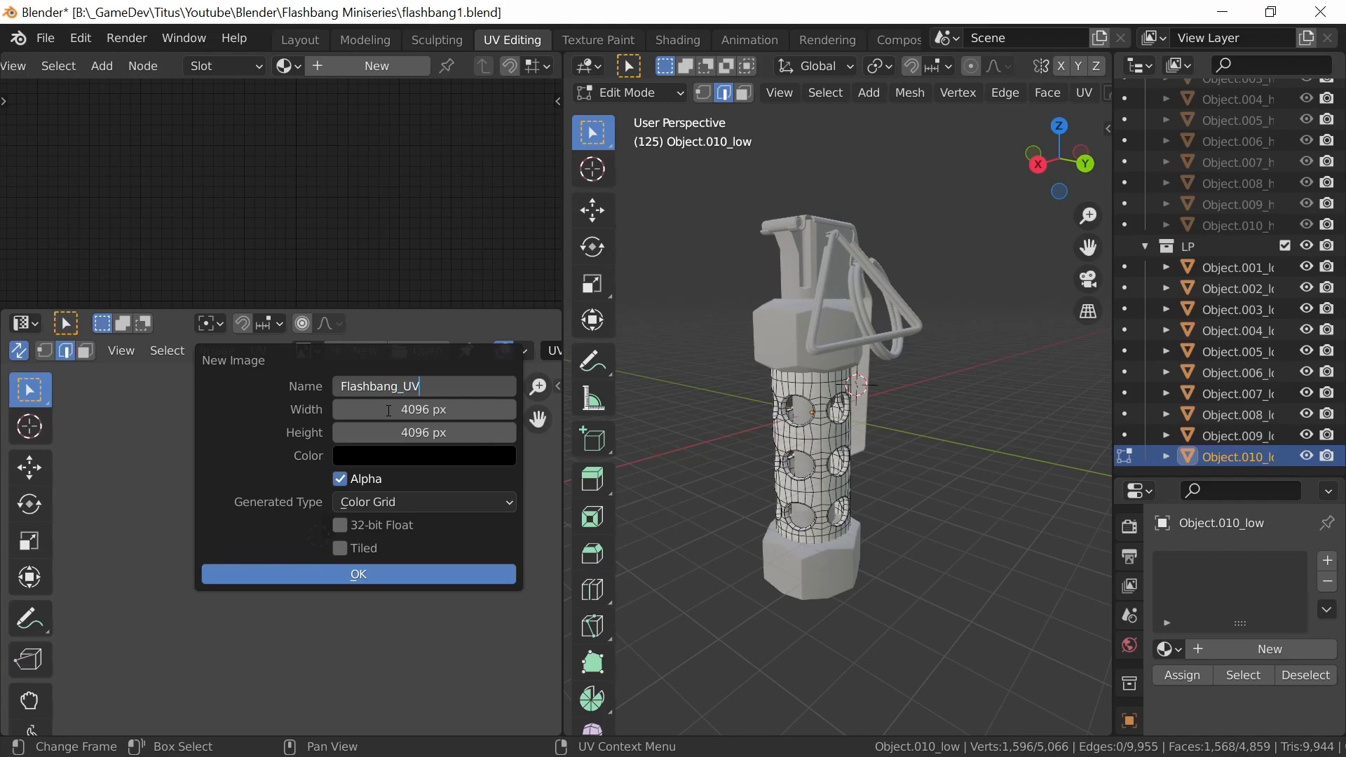
text(_Blender)
key(Return)
Double the new image's width and height to 8192 px
click(460, 416)
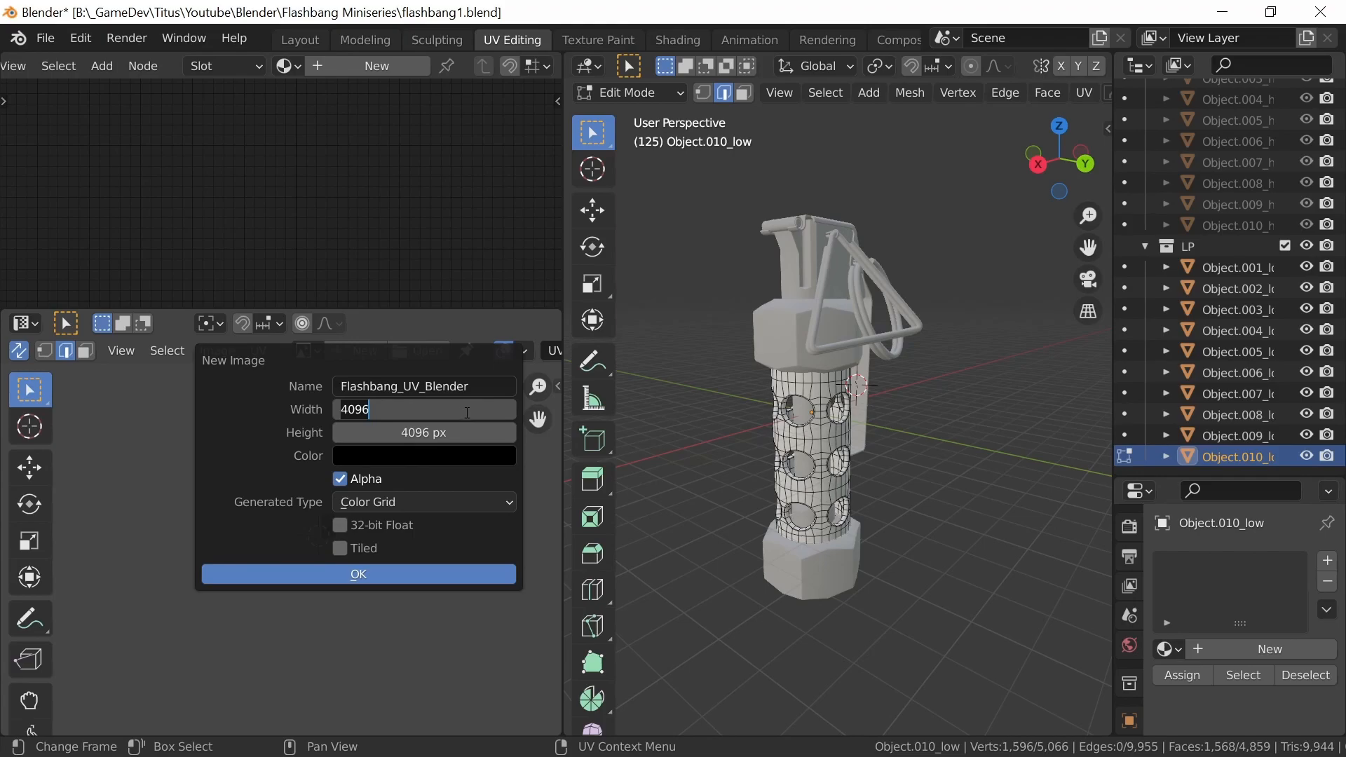
key(Return)
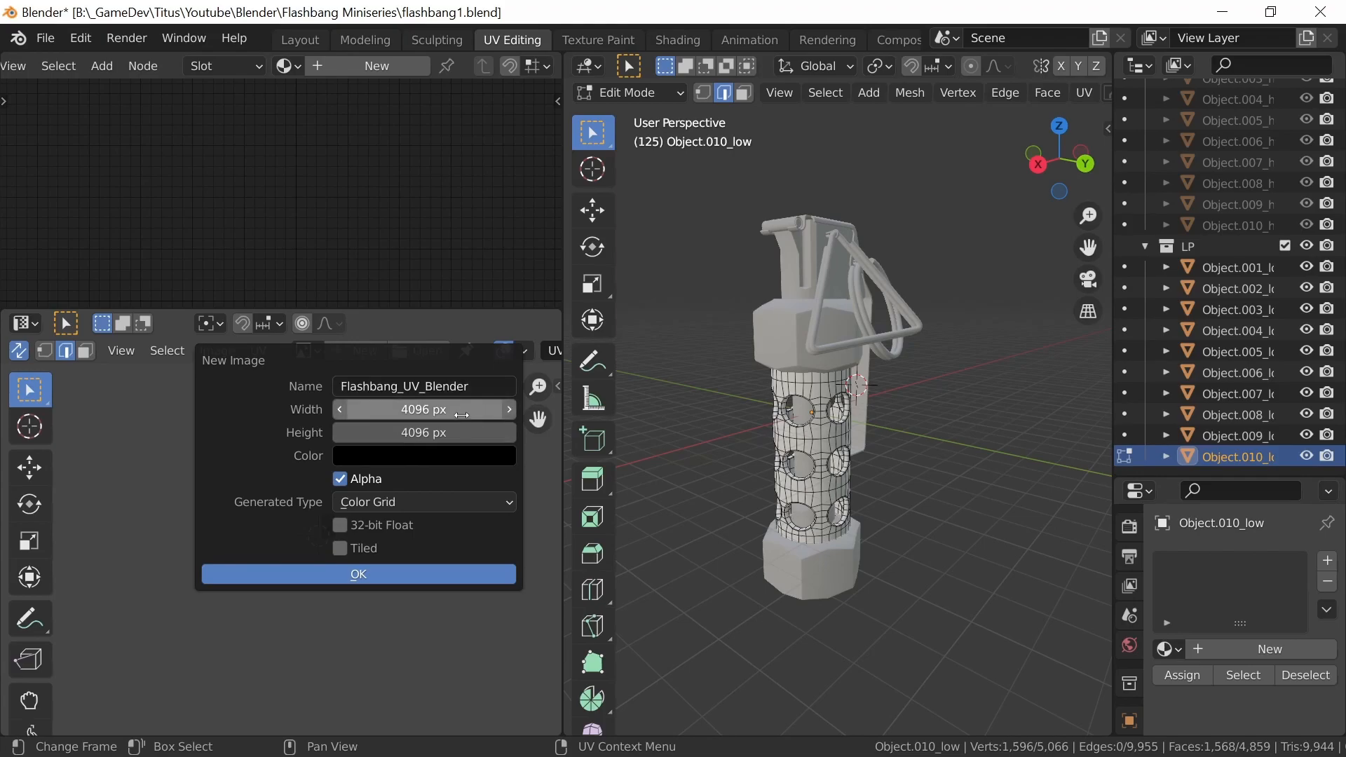
drag(462, 435, 463, 434)
text(4096*)
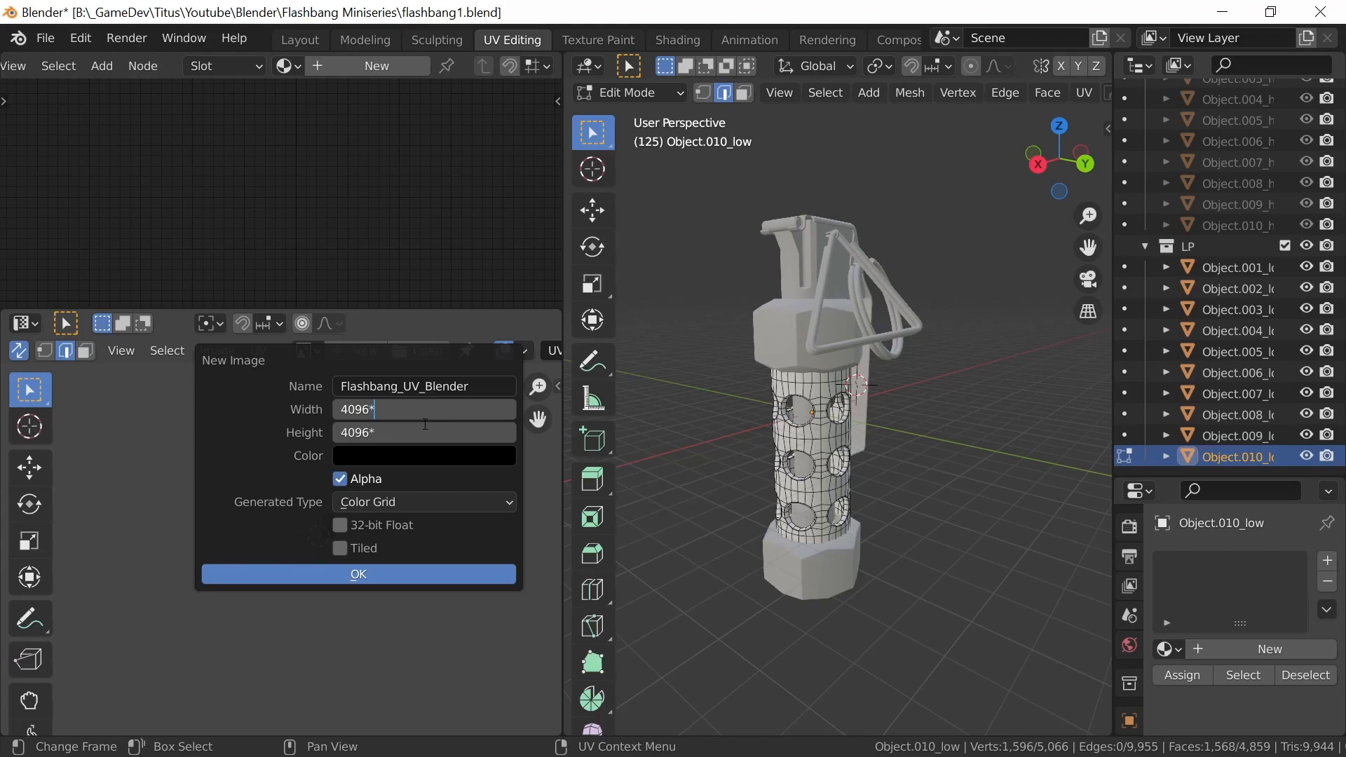
text(2)
key(Return)
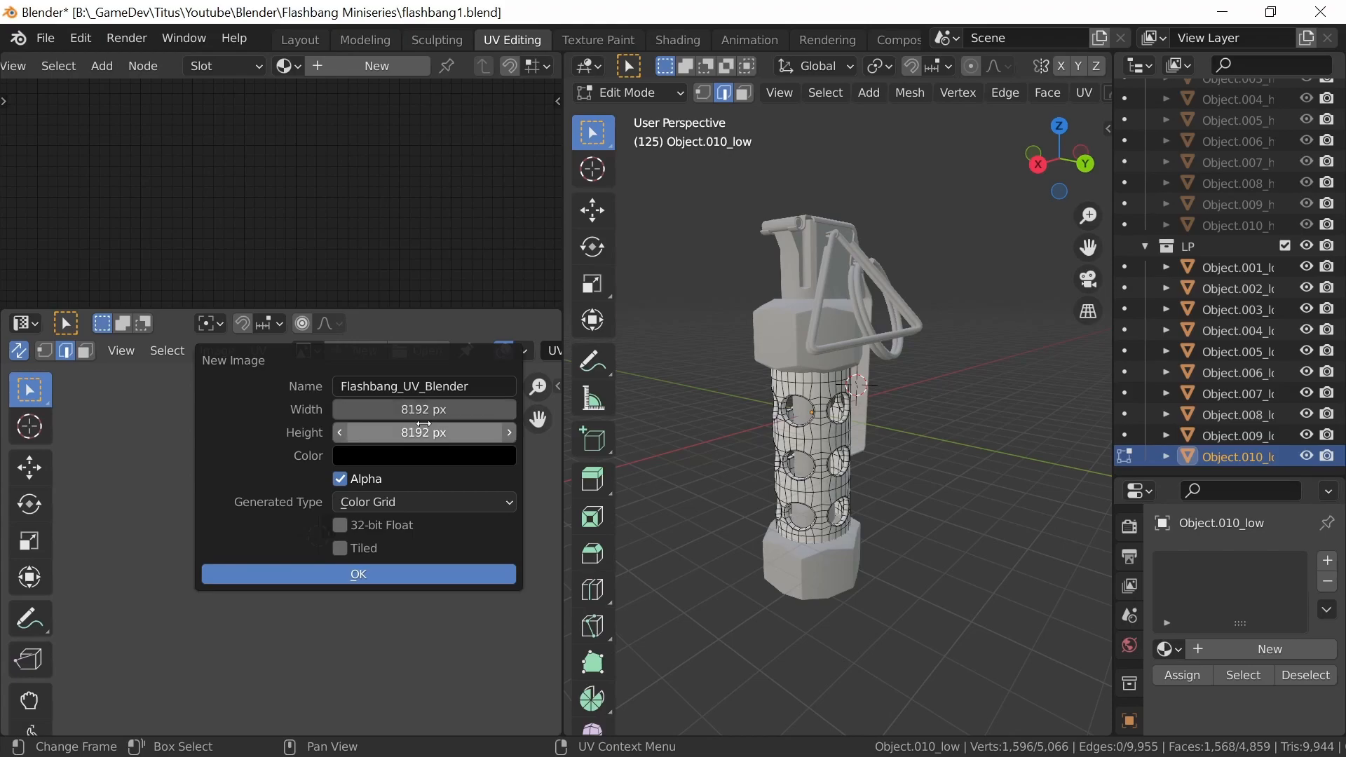
Halve the new image's width and height to 4096 px
click(464, 413)
click(481, 386)
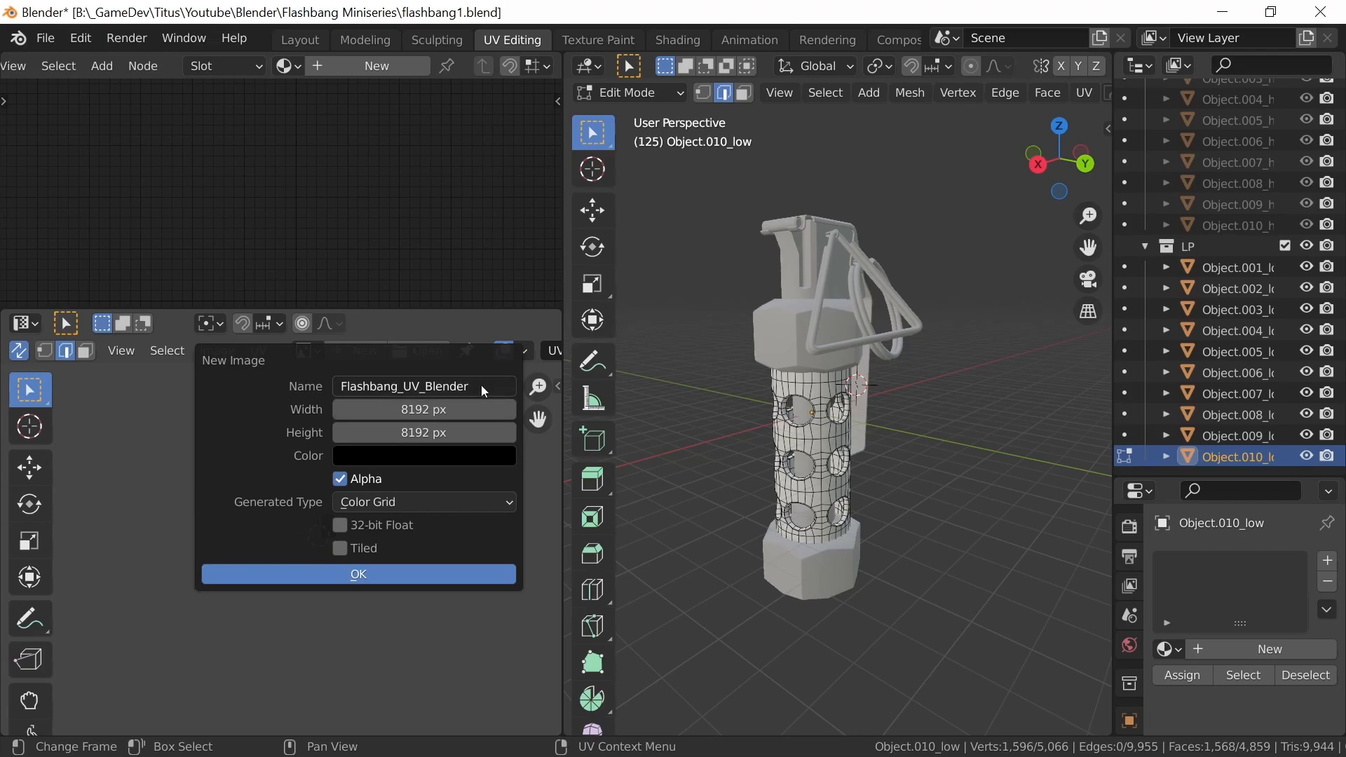
drag(473, 411, 469, 438)
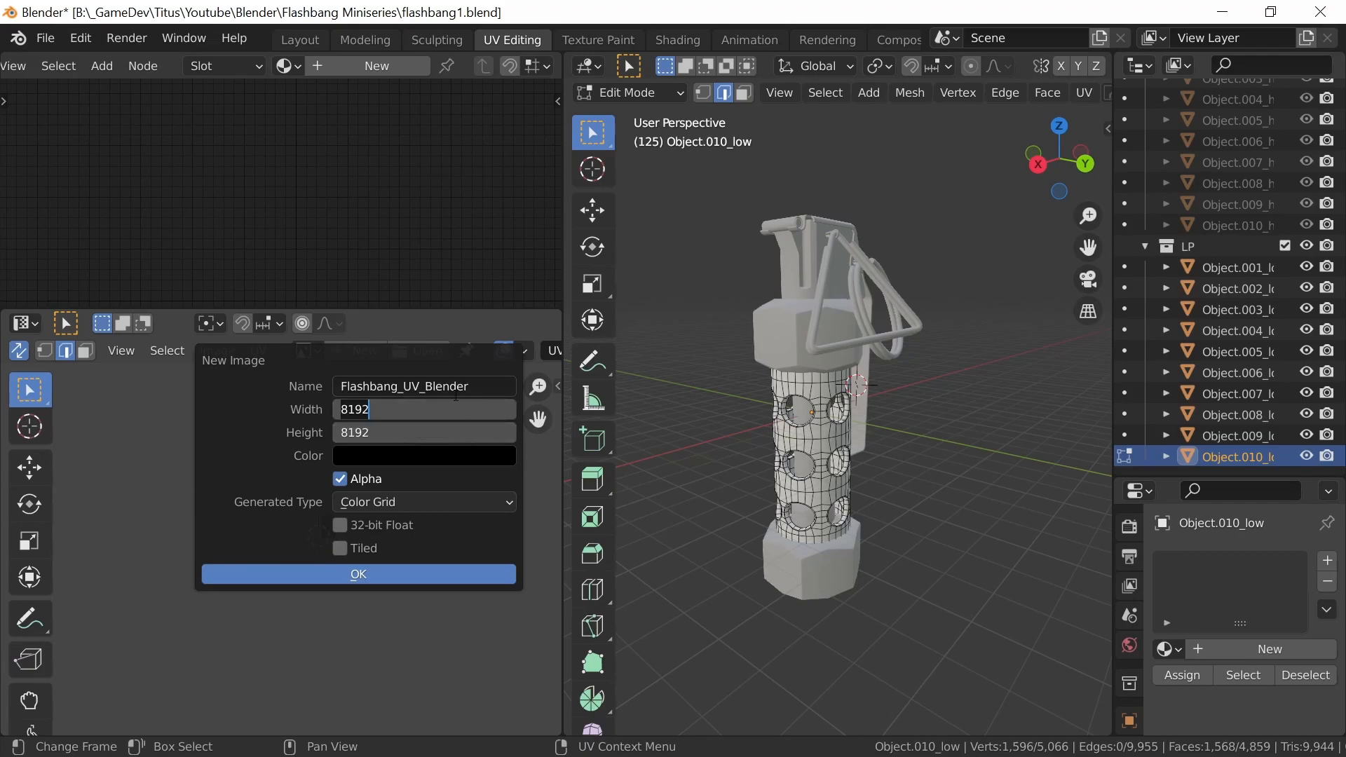
key(End)
text(/2)
key(Return)
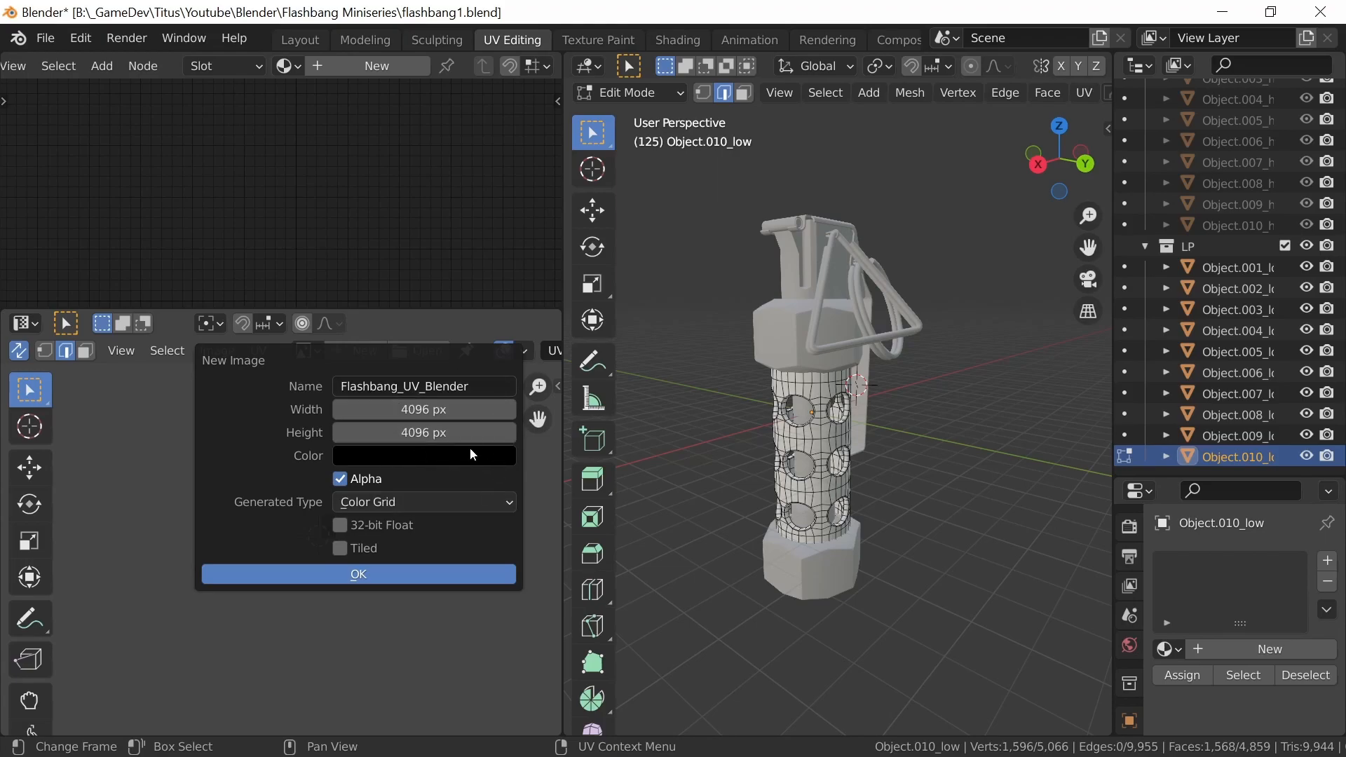
Choose Color Grid as the generated type and create the image
click(503, 501)
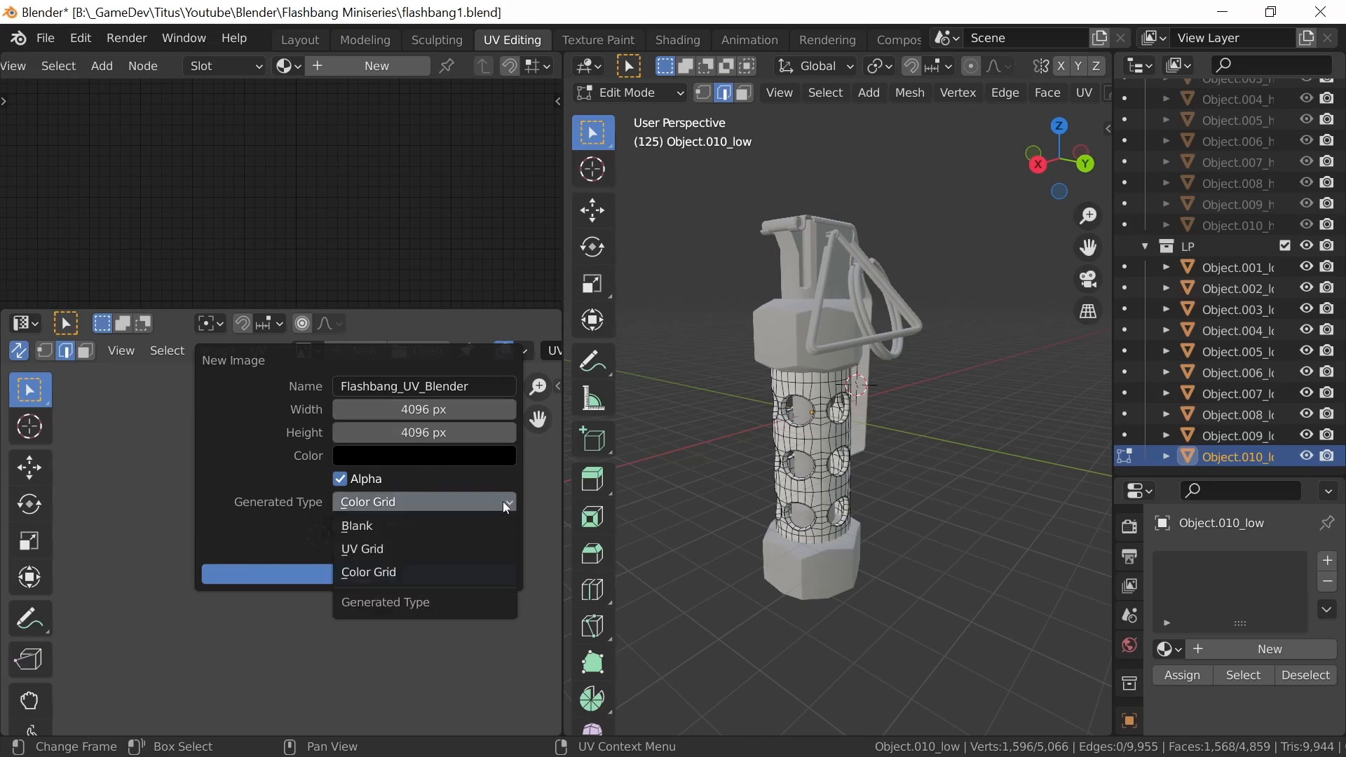
click(387, 572)
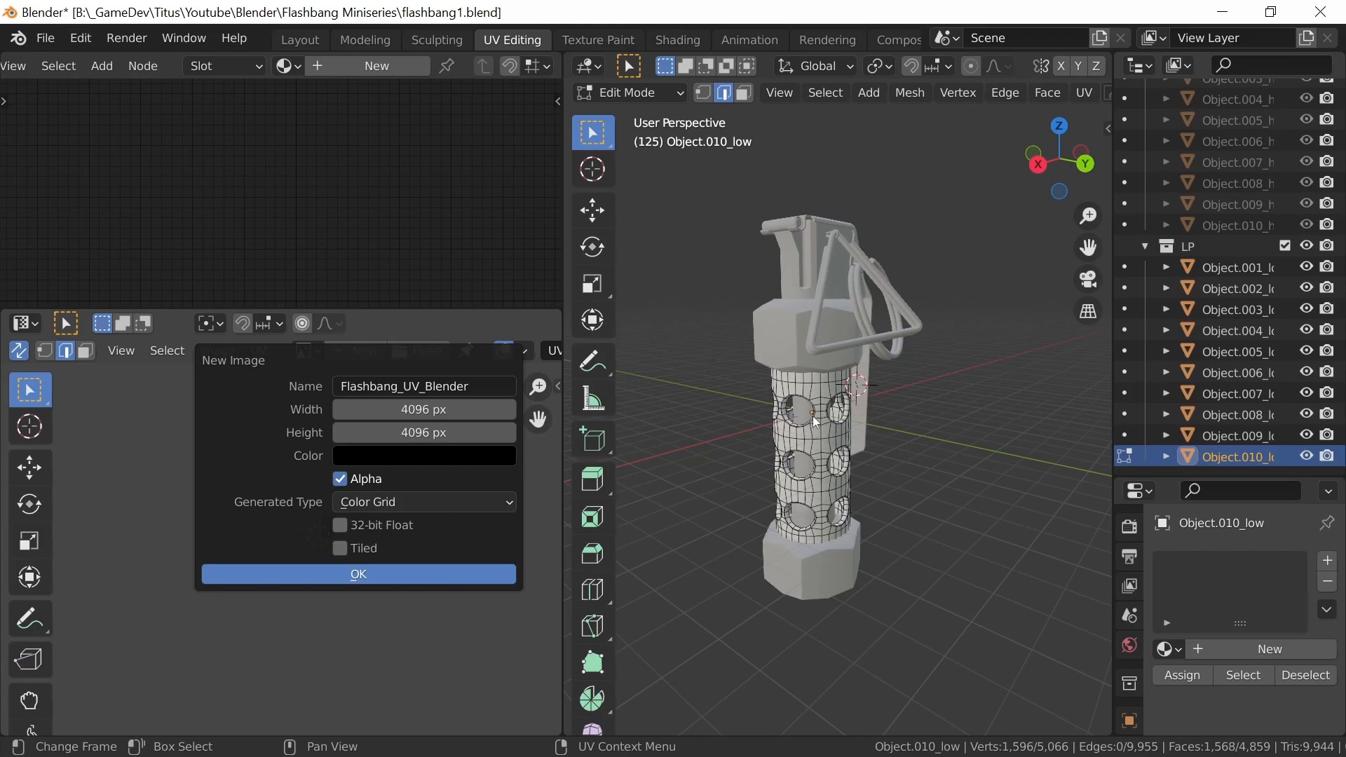
click(381, 574)
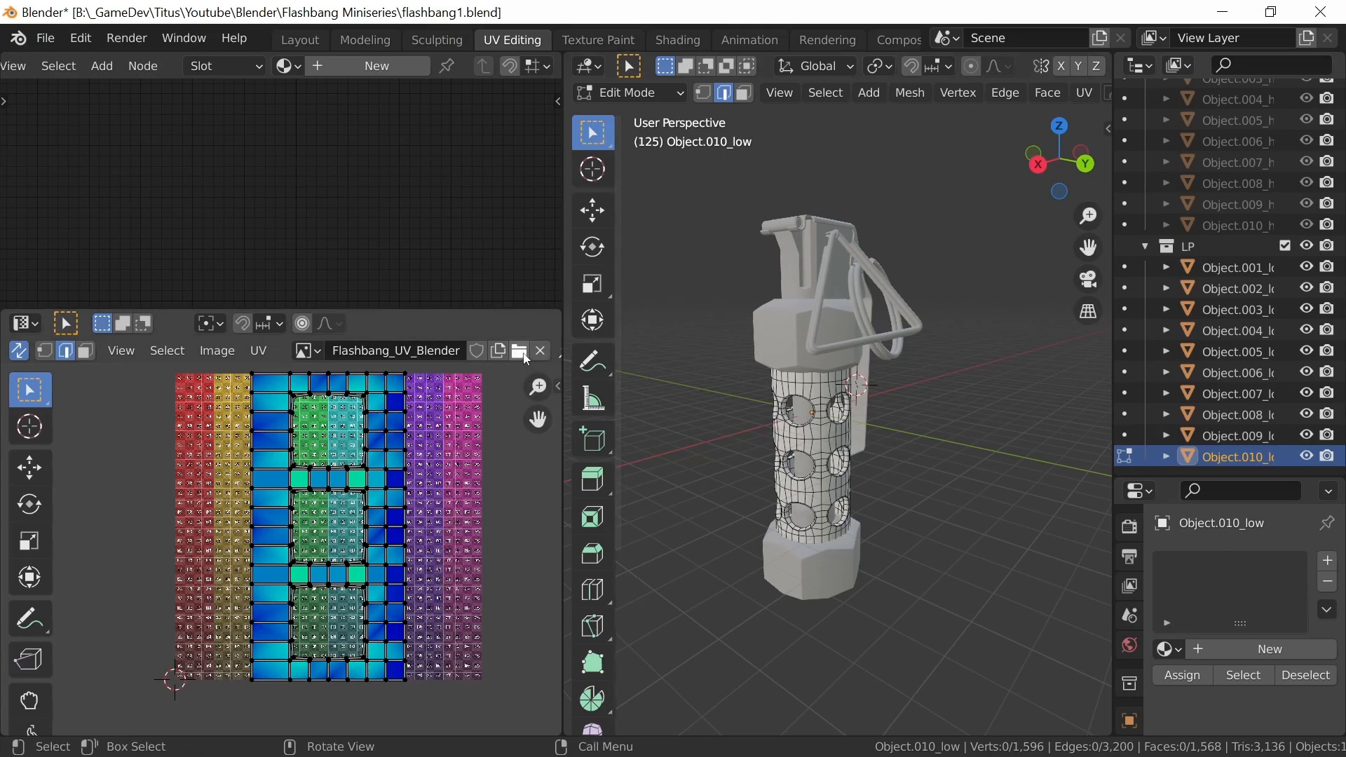
Turn the UV editor's Display Stretch overlay off and on again to compare the layout of Object.010_low
scroll(523, 352, down, 5)
scroll(523, 353, down, 3)
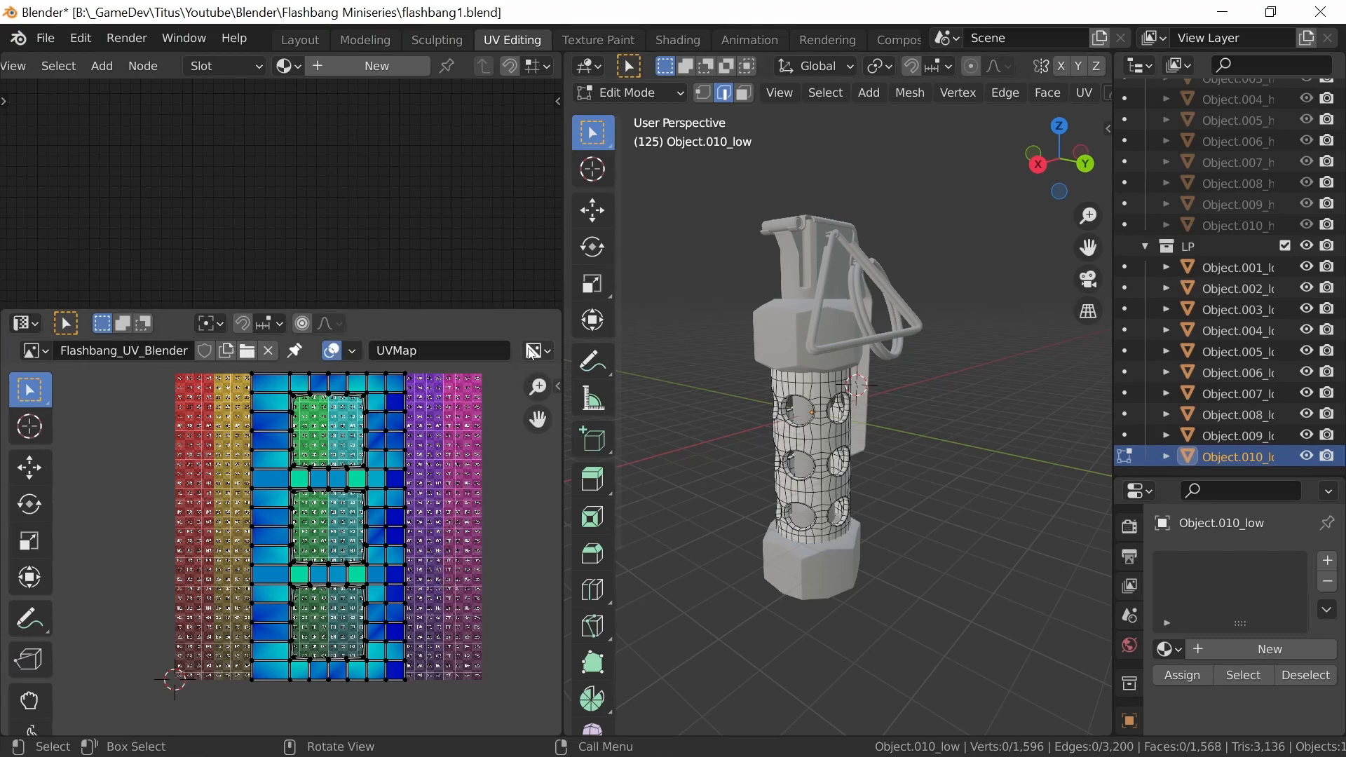
click(355, 352)
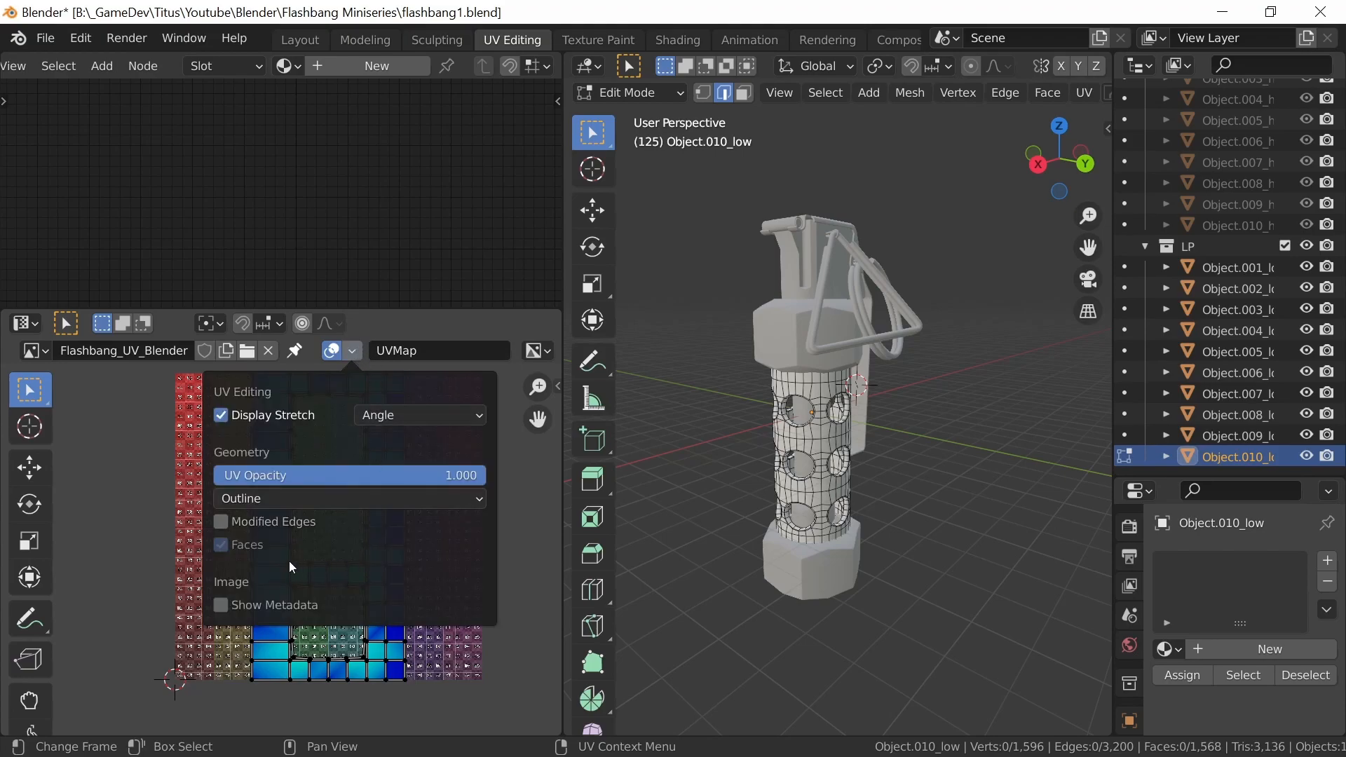
click(225, 417)
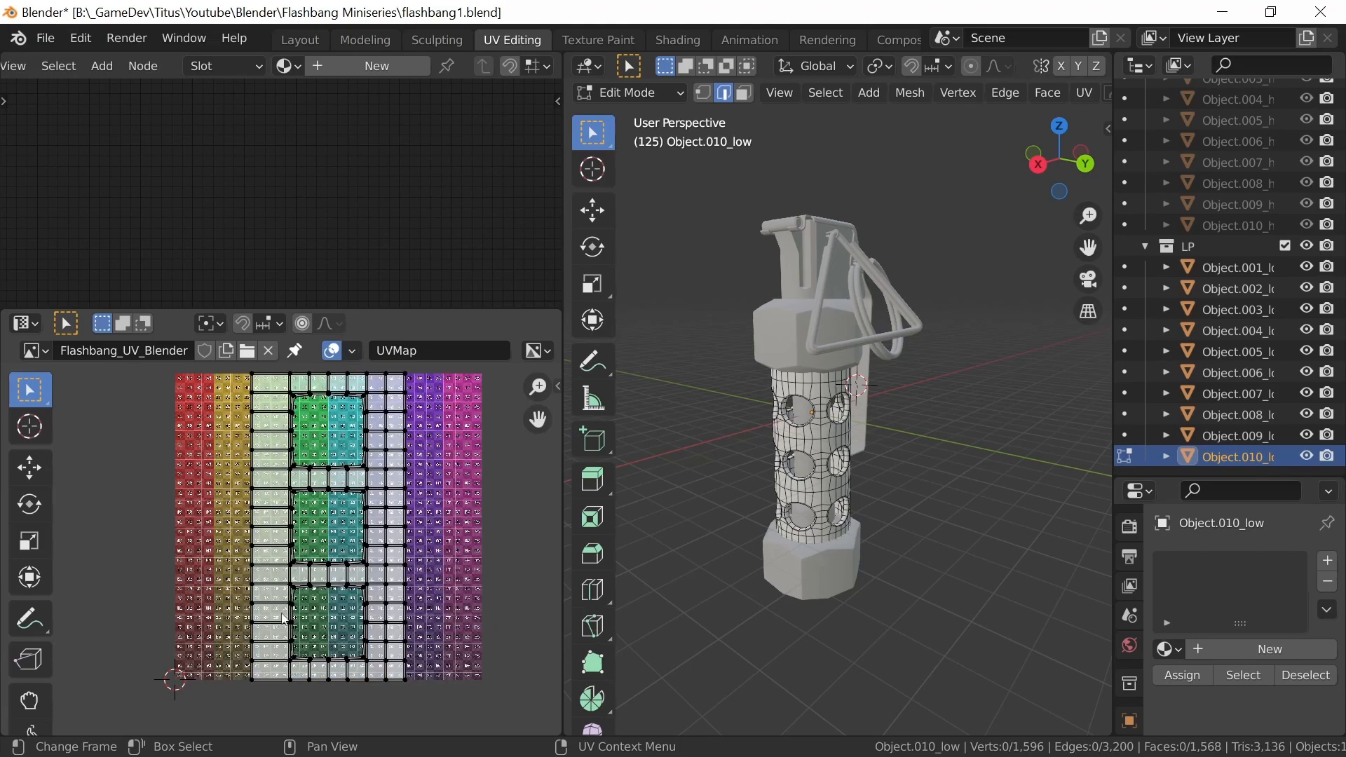
click(355, 351)
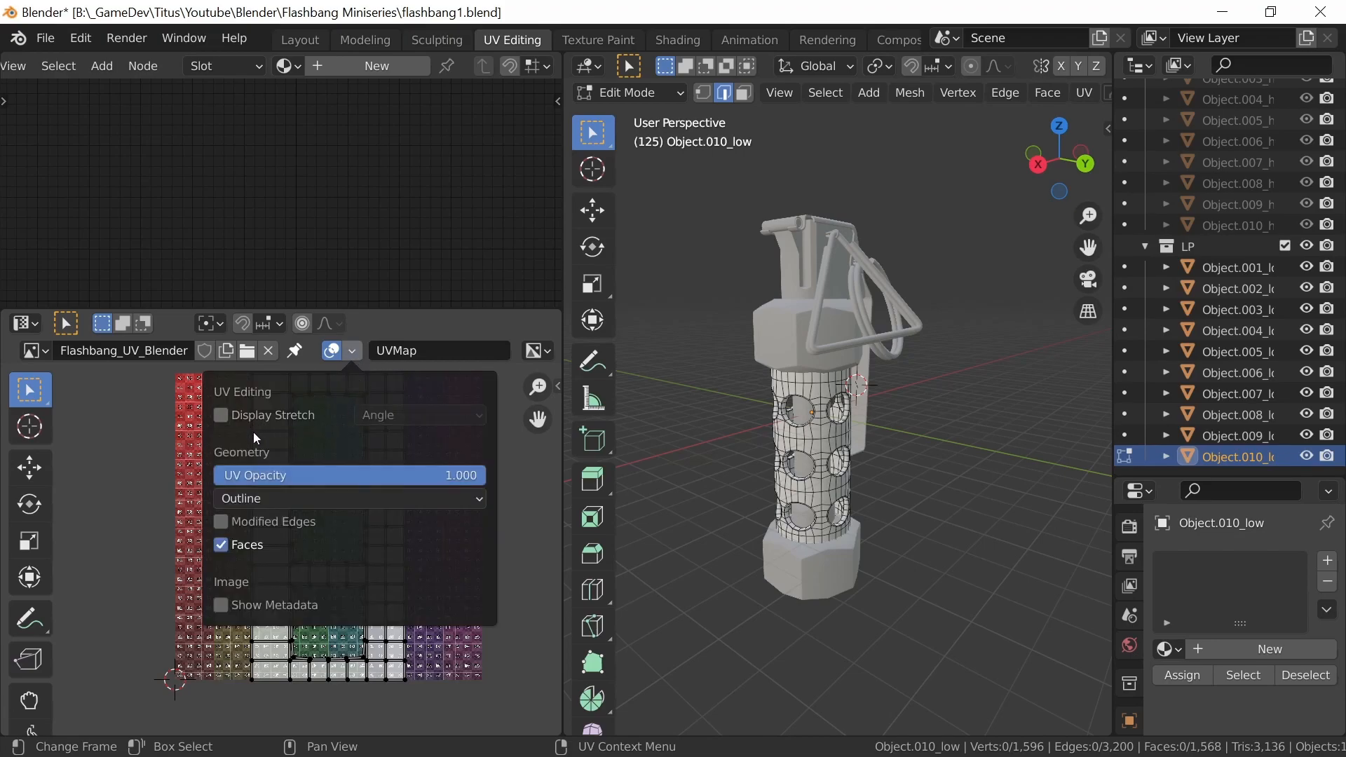
click(221, 415)
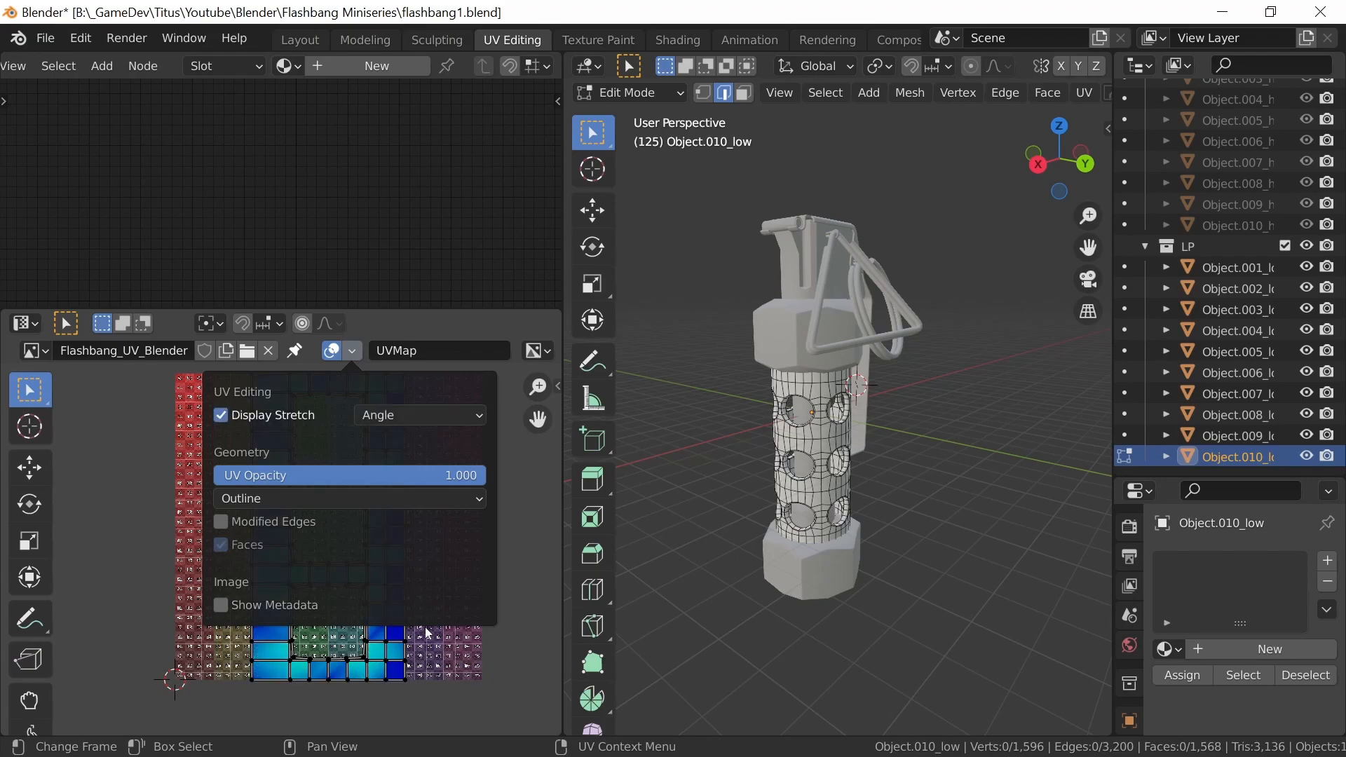
click(353, 350)
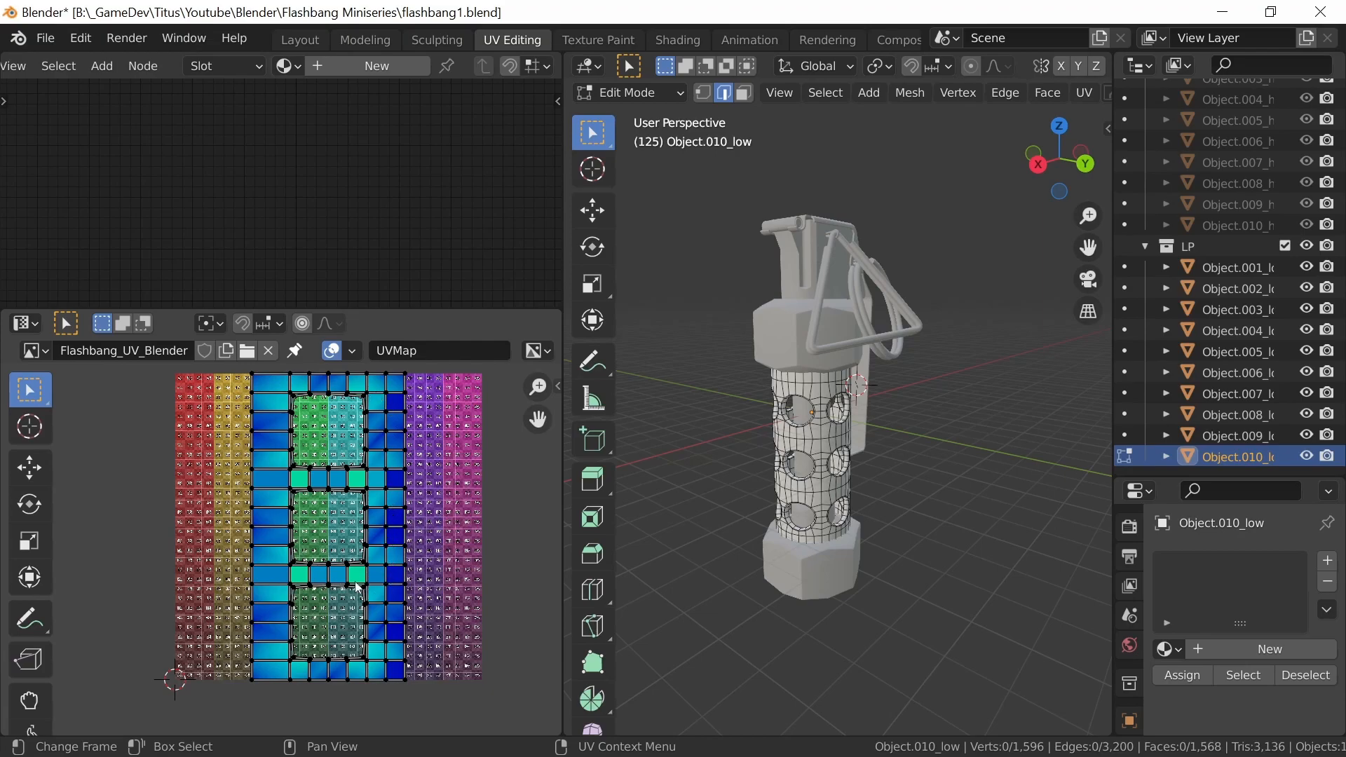
Return Object.010_low to Object Mode and isolate it in local view
middle_drag(900, 425, 918, 478)
key(Tab)
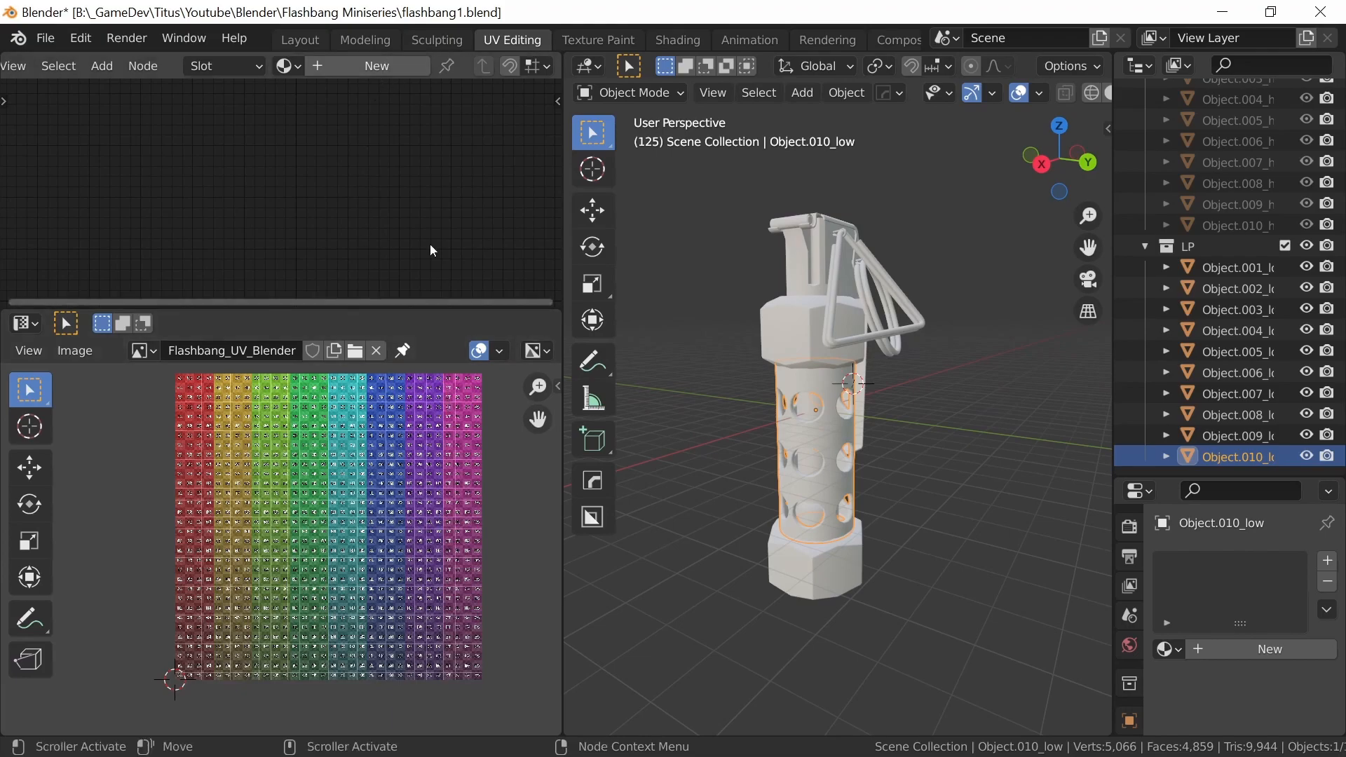
middle_drag(868, 451, 936, 482)
key(KP_Divide)
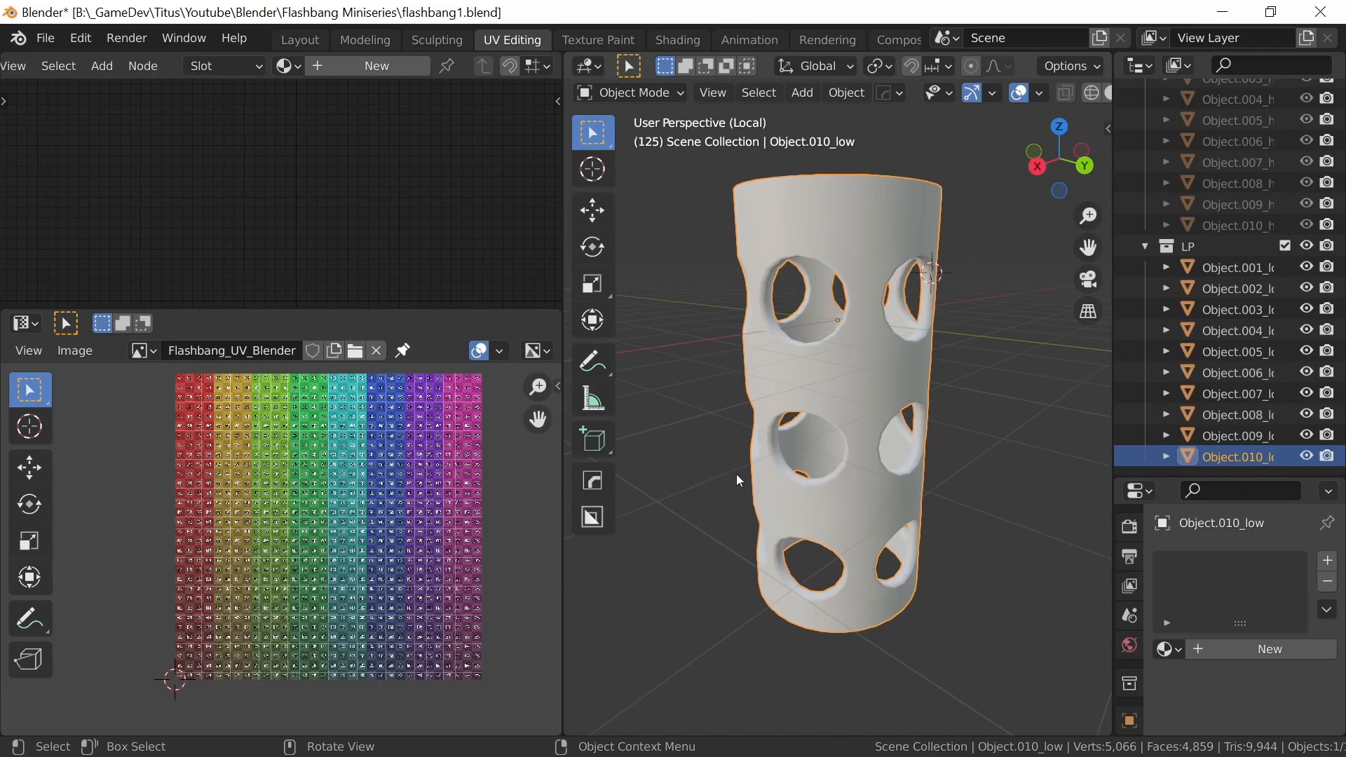
Create a new material for Object.010_low and name it _UV
click(364, 66)
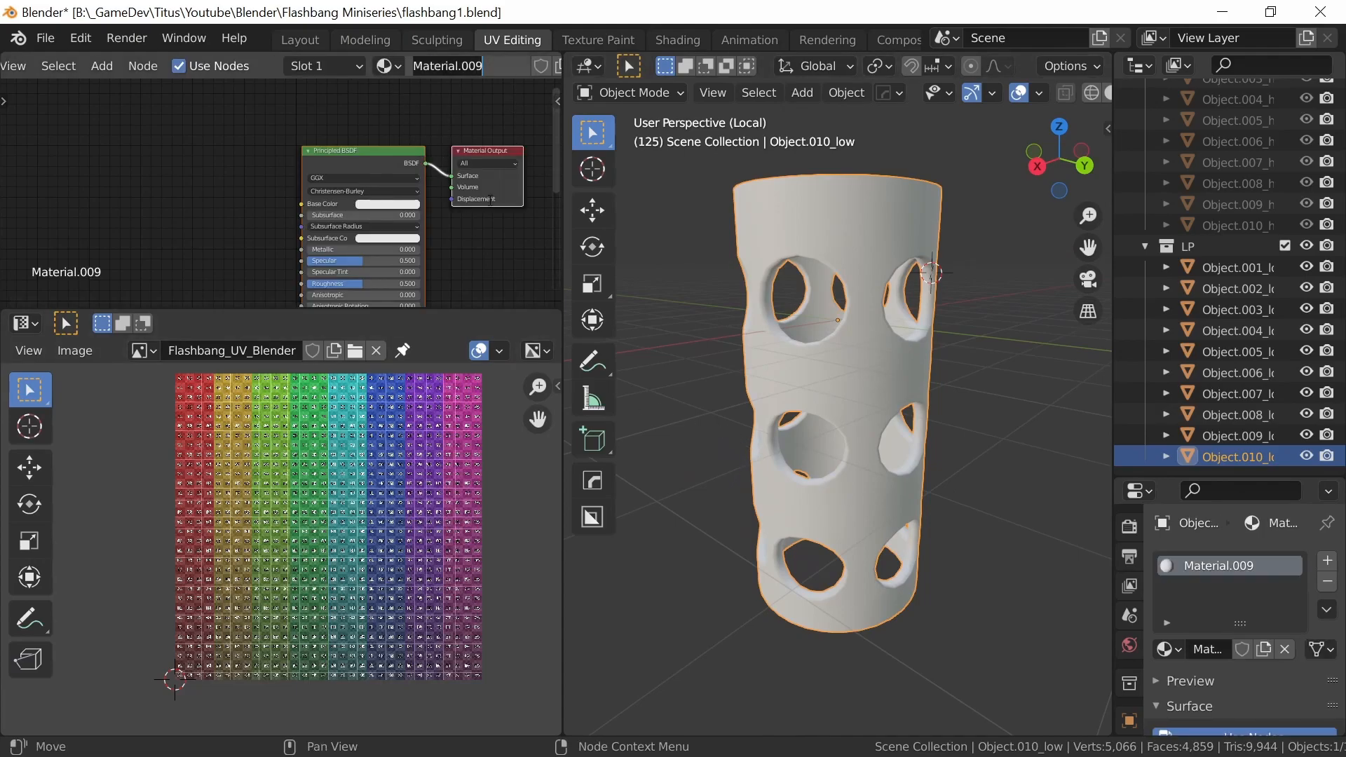
key(ctrl+a)
key(BackSpace)
text(_UV)
key(Return)
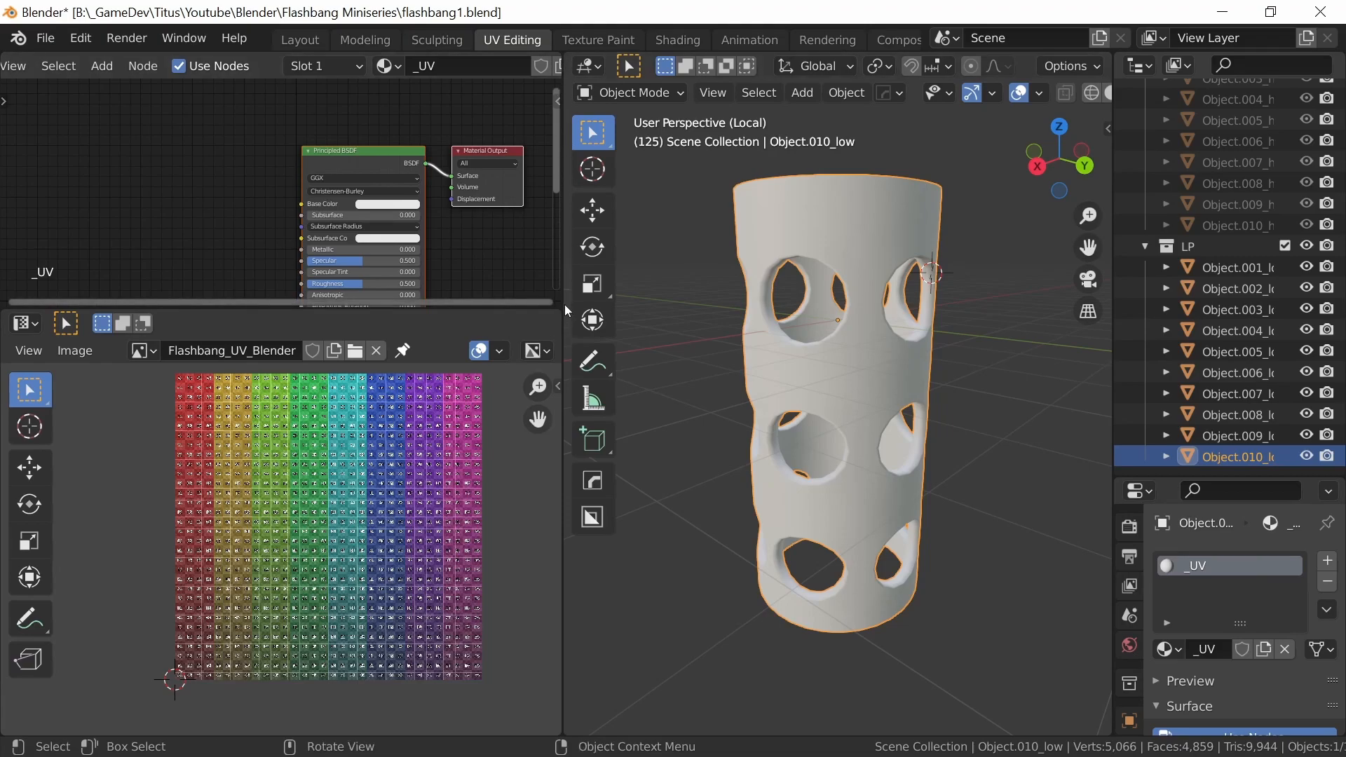
click(25, 323)
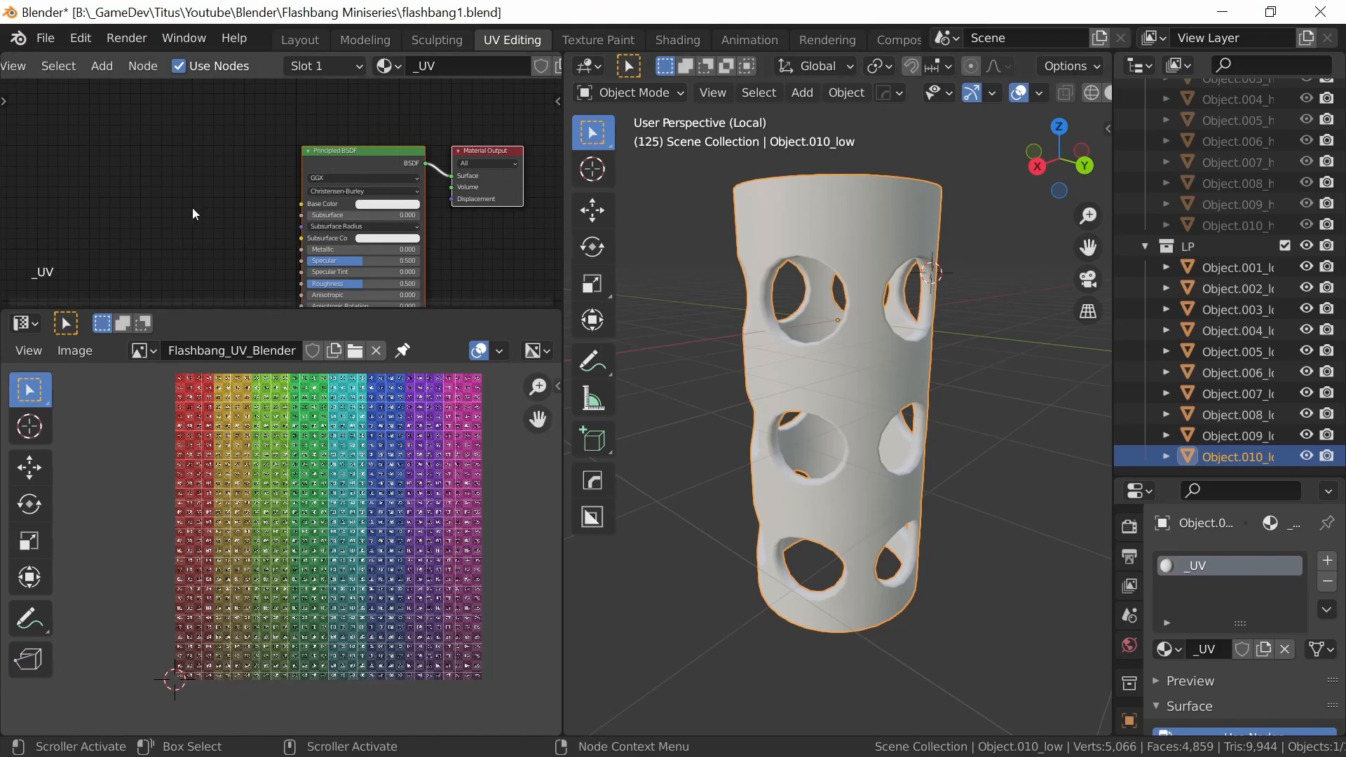
Feed the _UV material's Base Color from the Color output of a new Image Texture node using the Flashbang_UV_Blender image
key(shift+a)
mouse_move(189, 196)
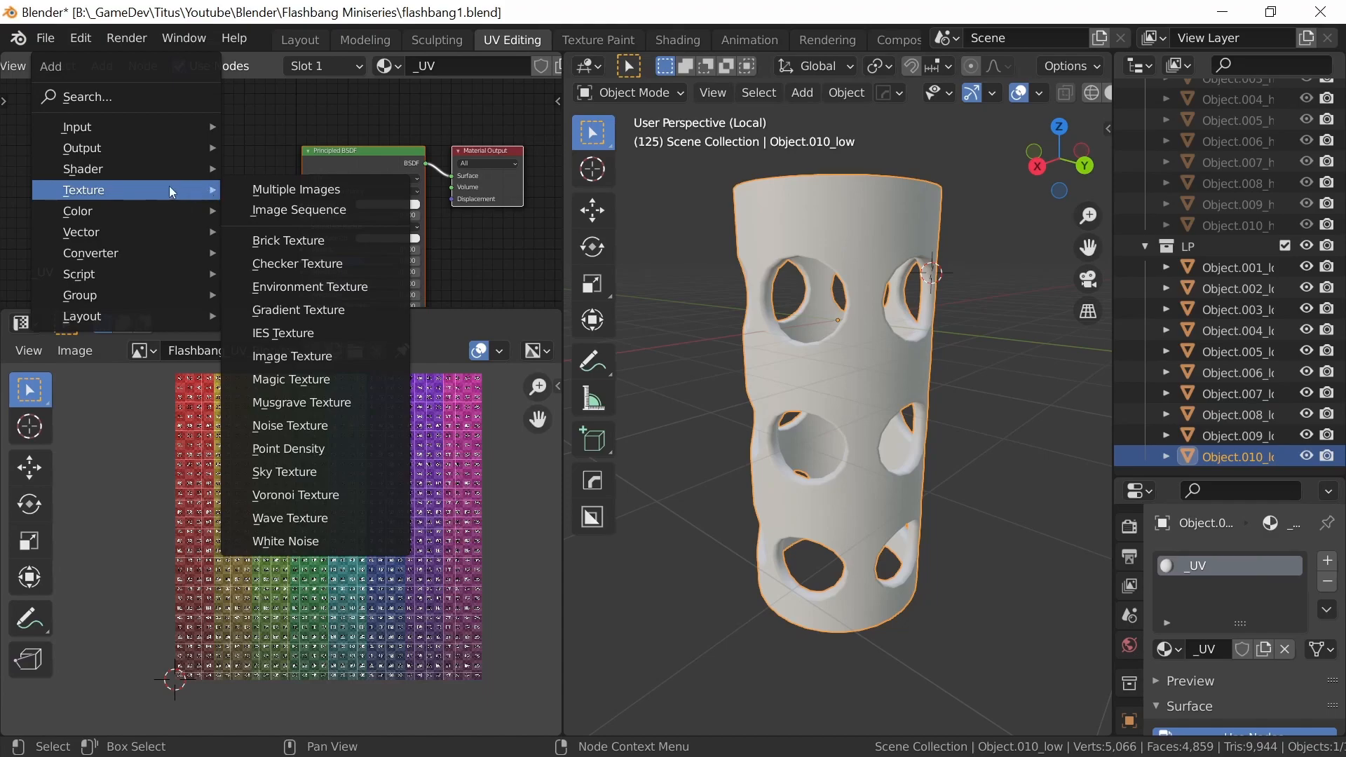
click(319, 356)
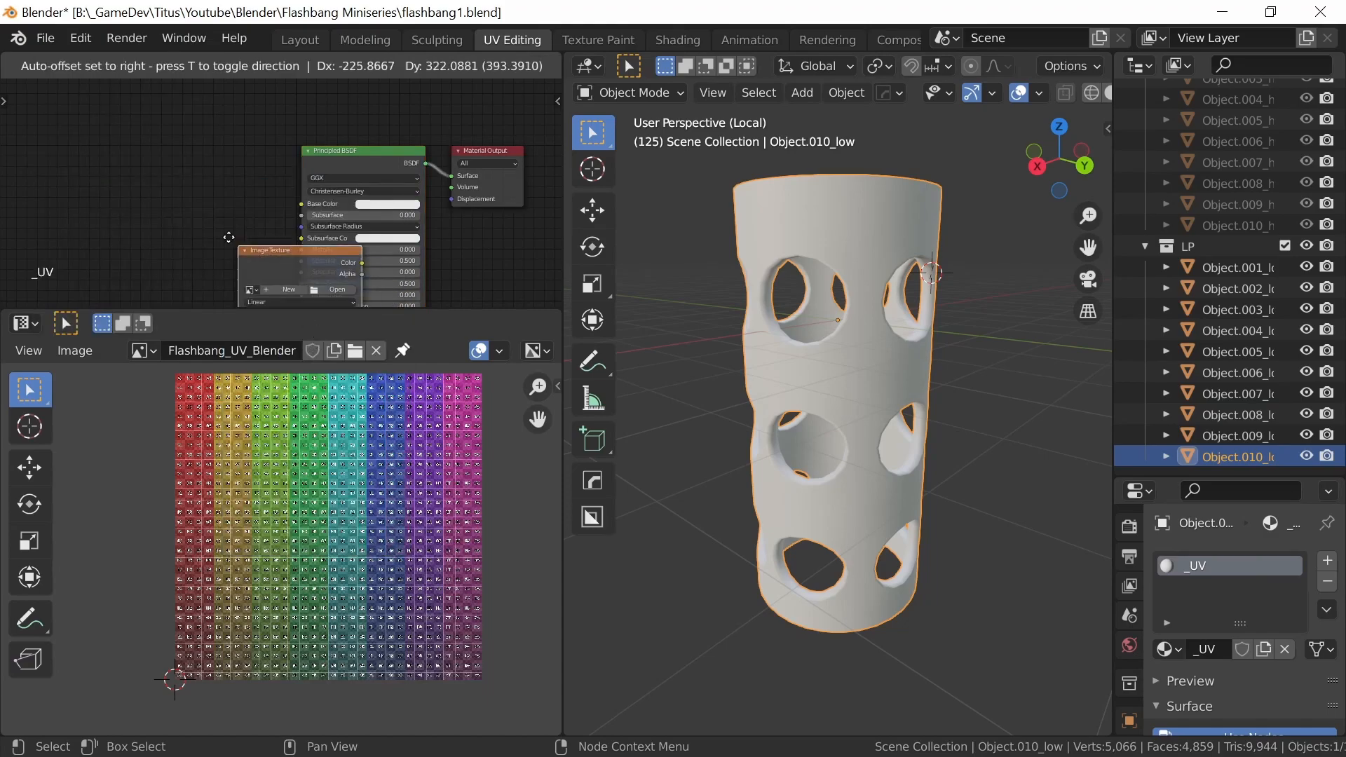
click(98, 146)
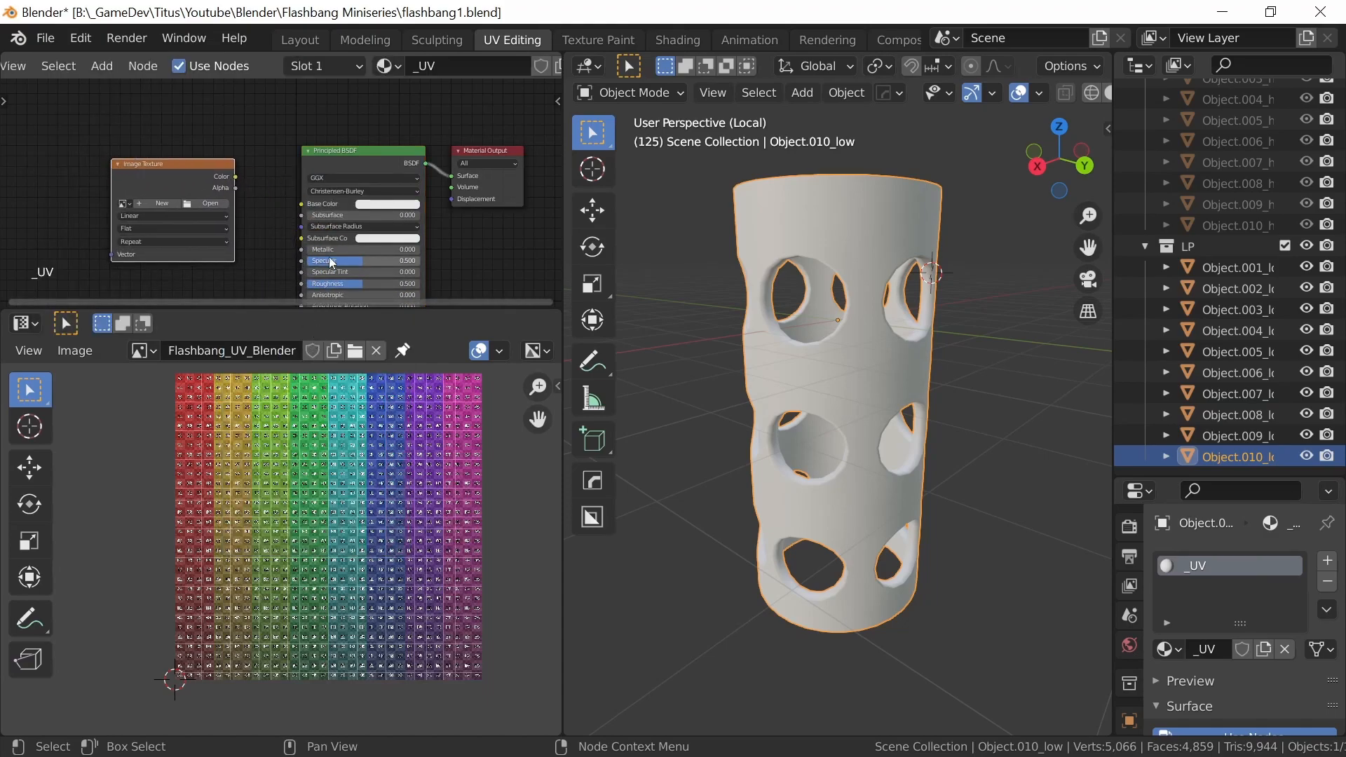
drag(236, 175, 300, 204)
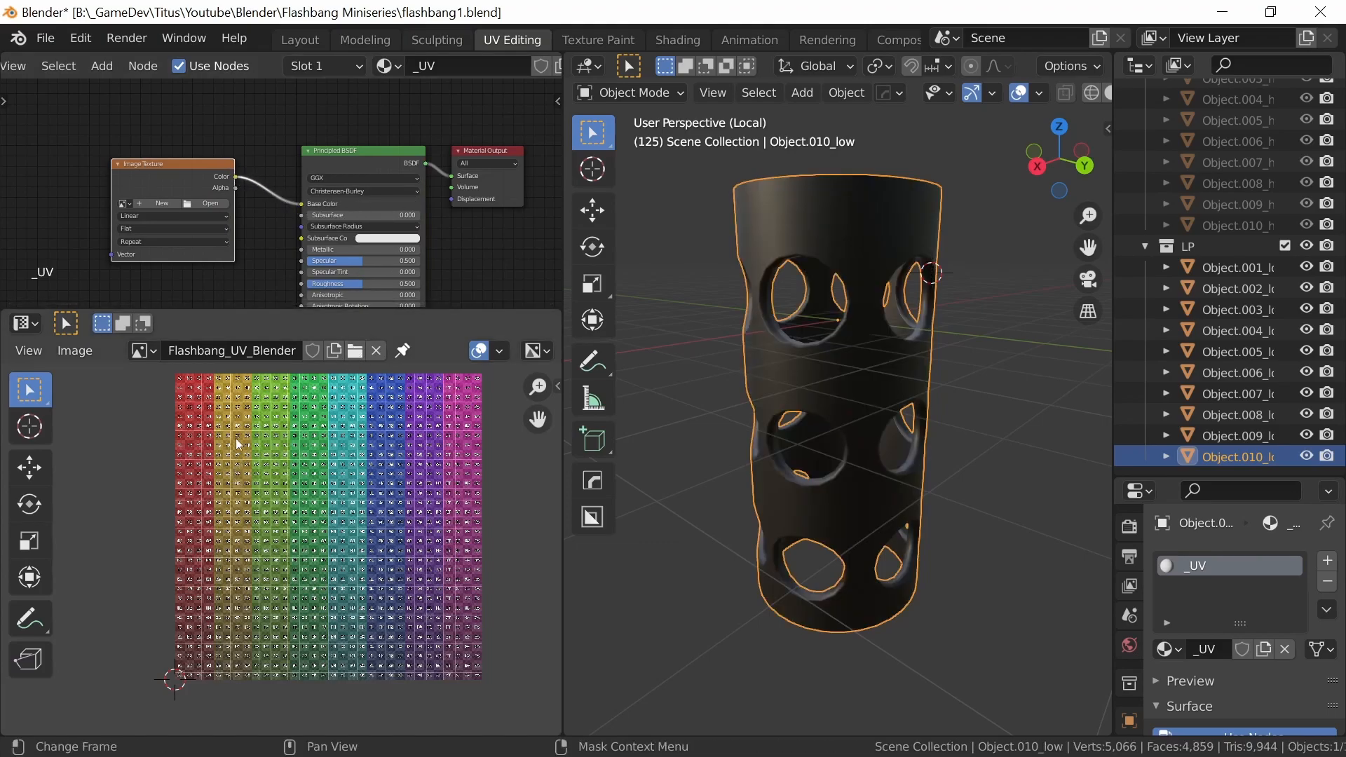
click(124, 204)
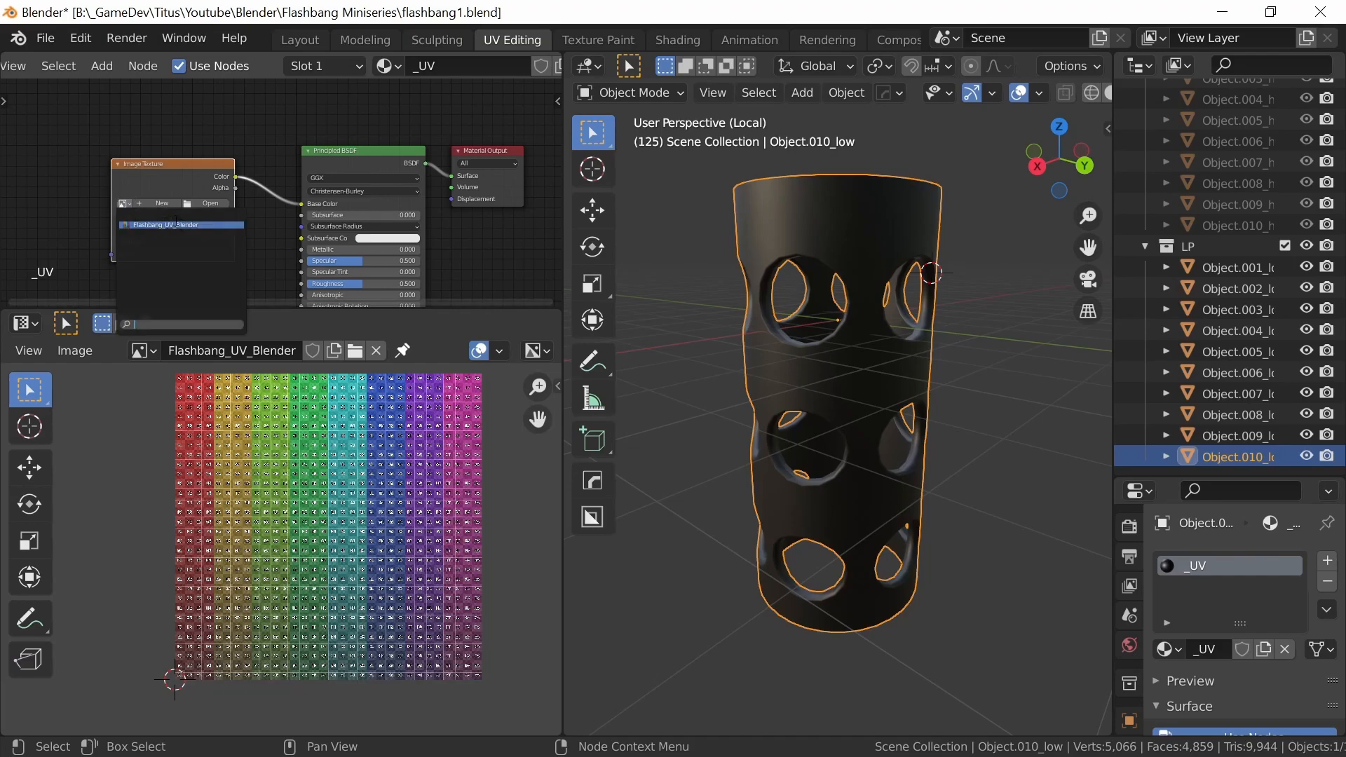
click(178, 225)
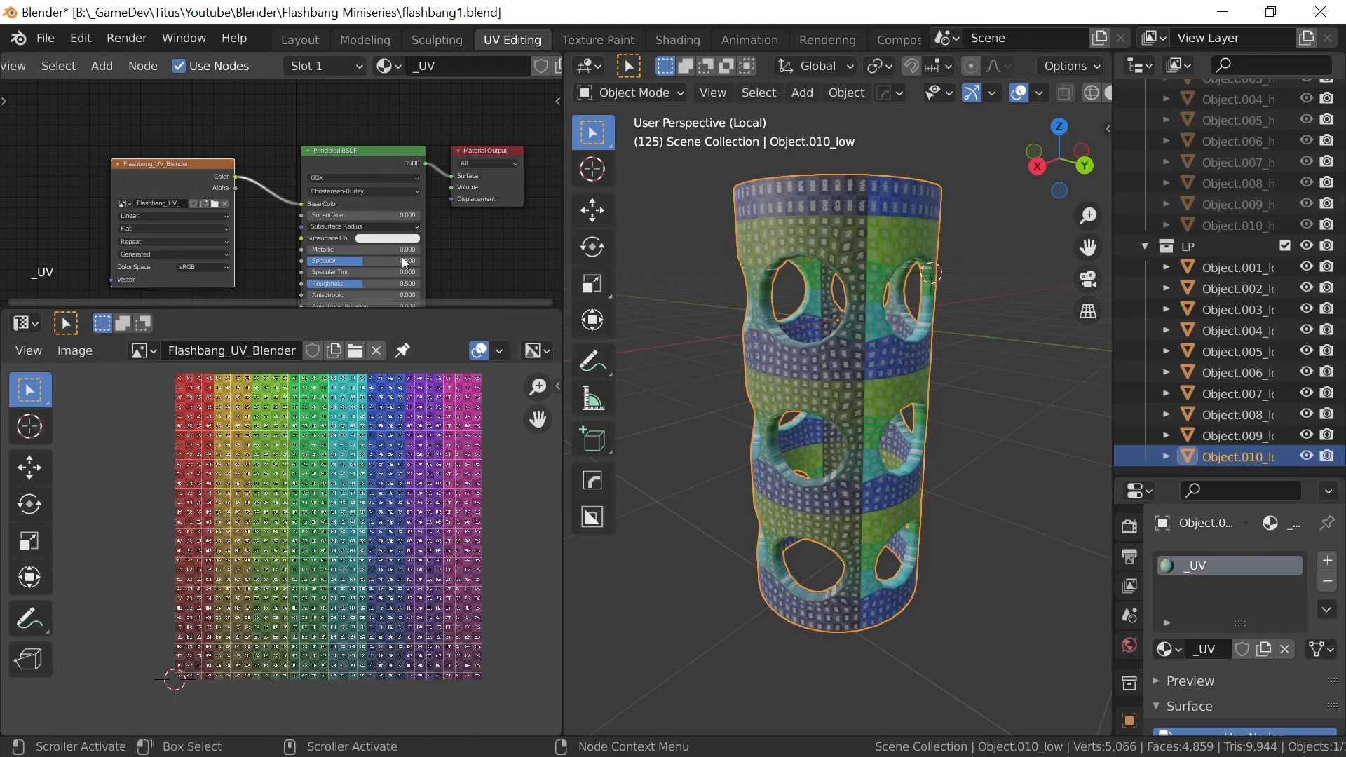
Enter Edit Mode on Object.010_low and select all of its geometry
middle_drag(915, 427, 813, 354)
key(Tab)
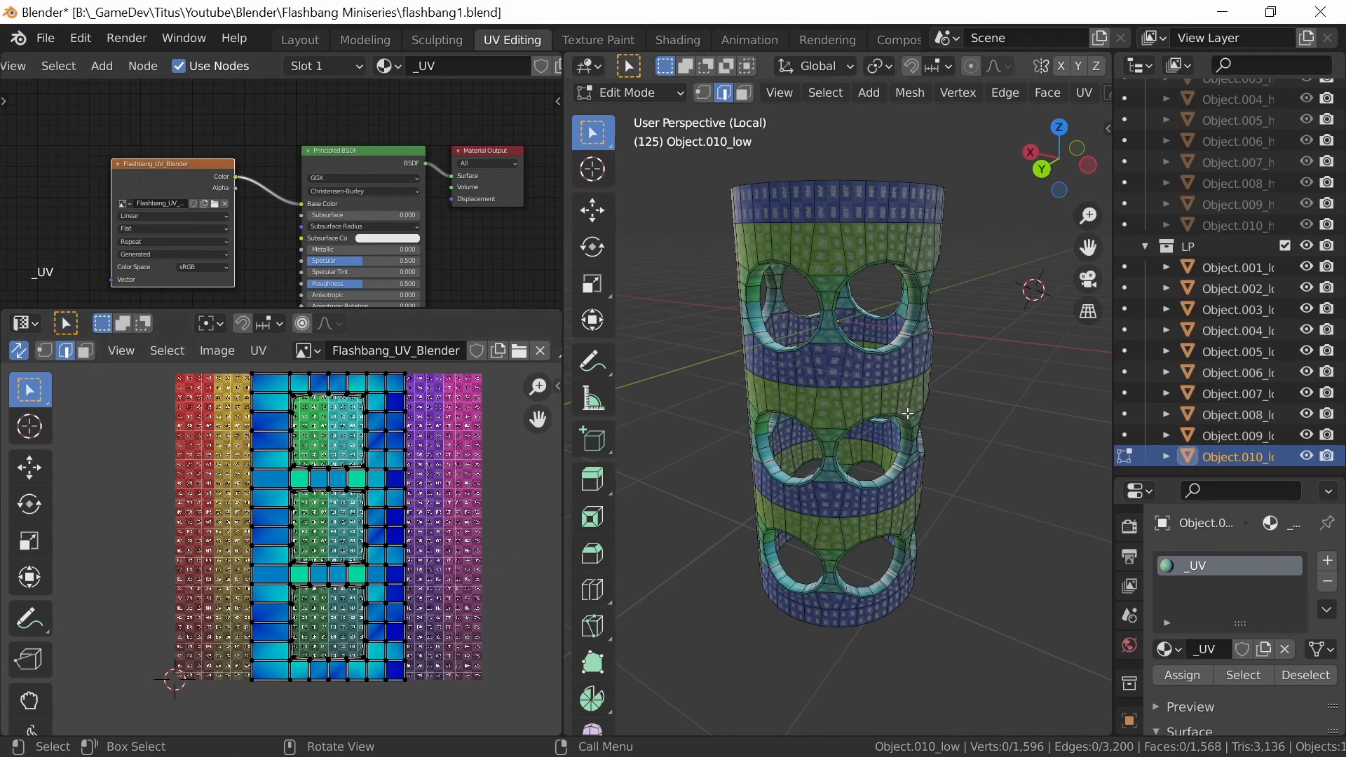
key(a)
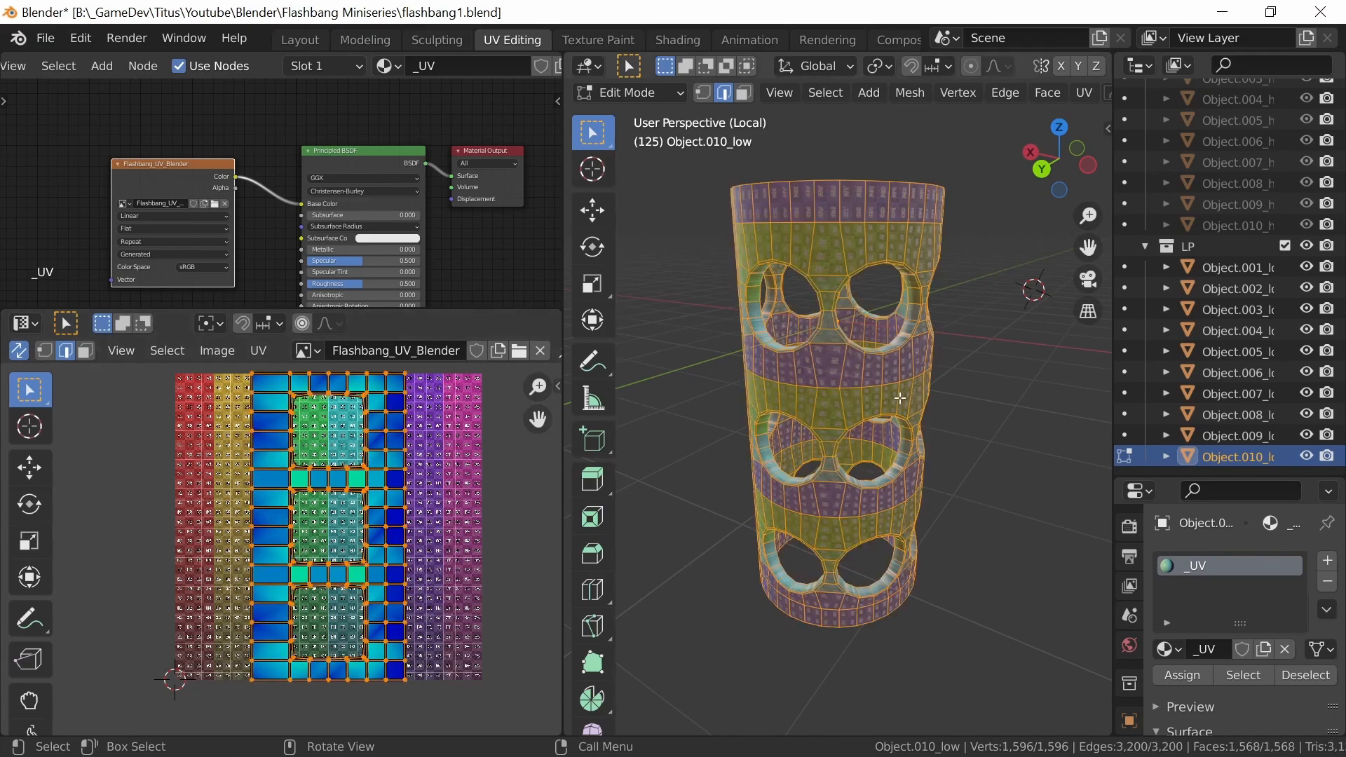
Unwrap all of Object.010_low with Smart UV Project, using a 66° angle limit and 0.000 island margin
right_click(899, 393)
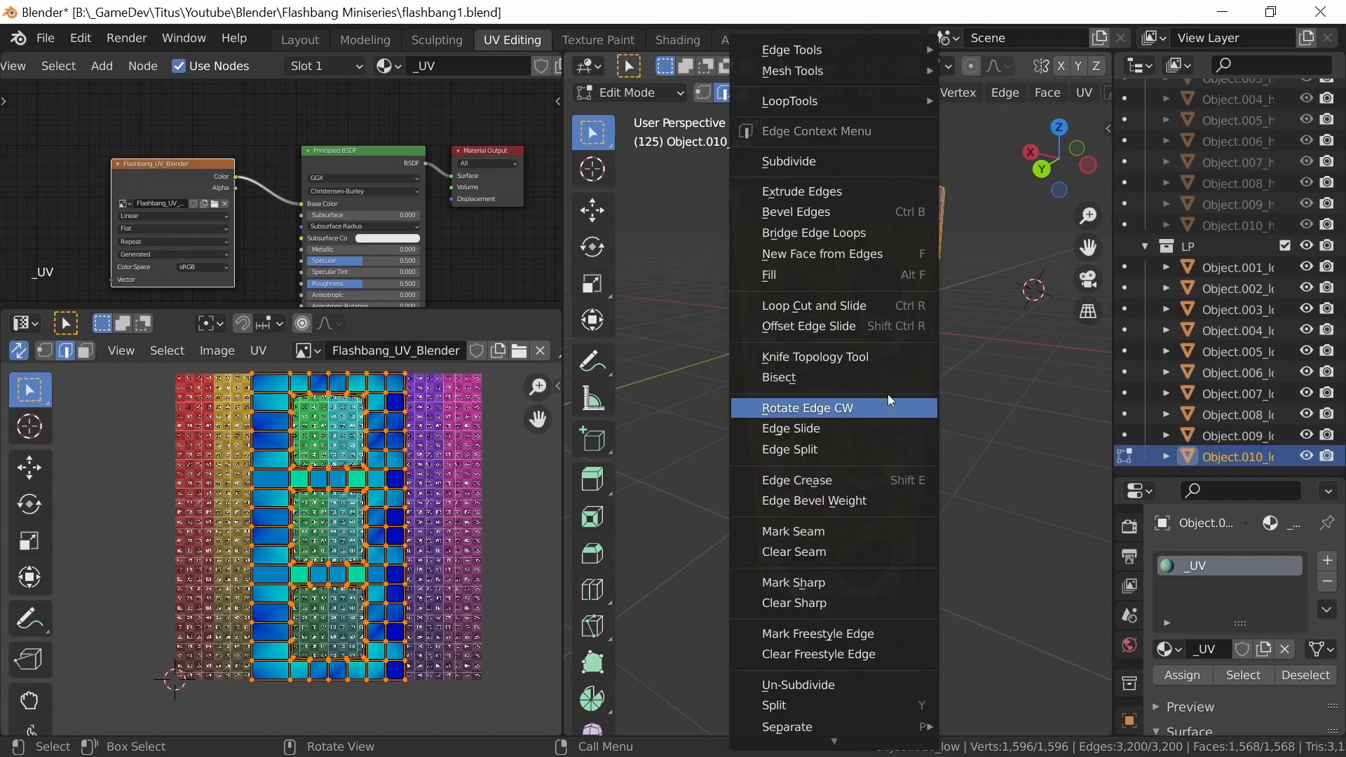
key(u)
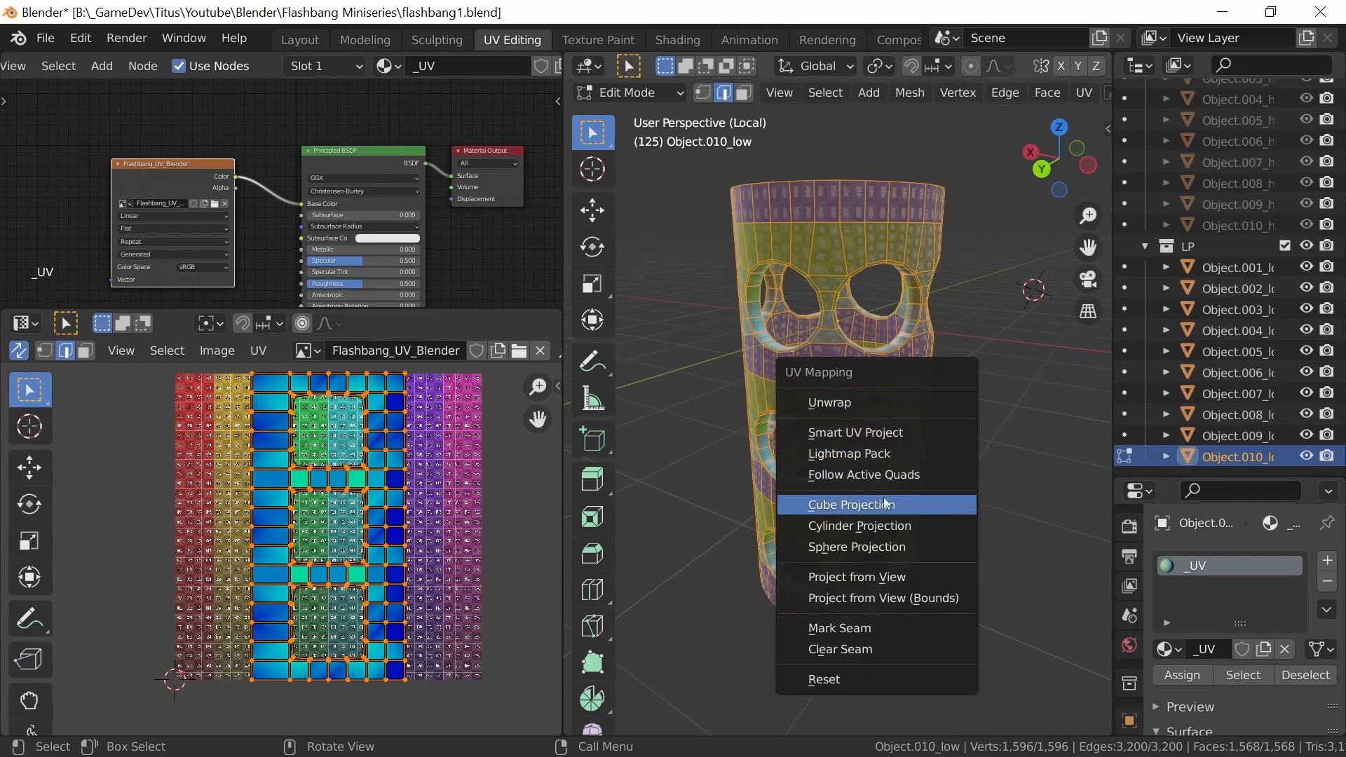
click(882, 432)
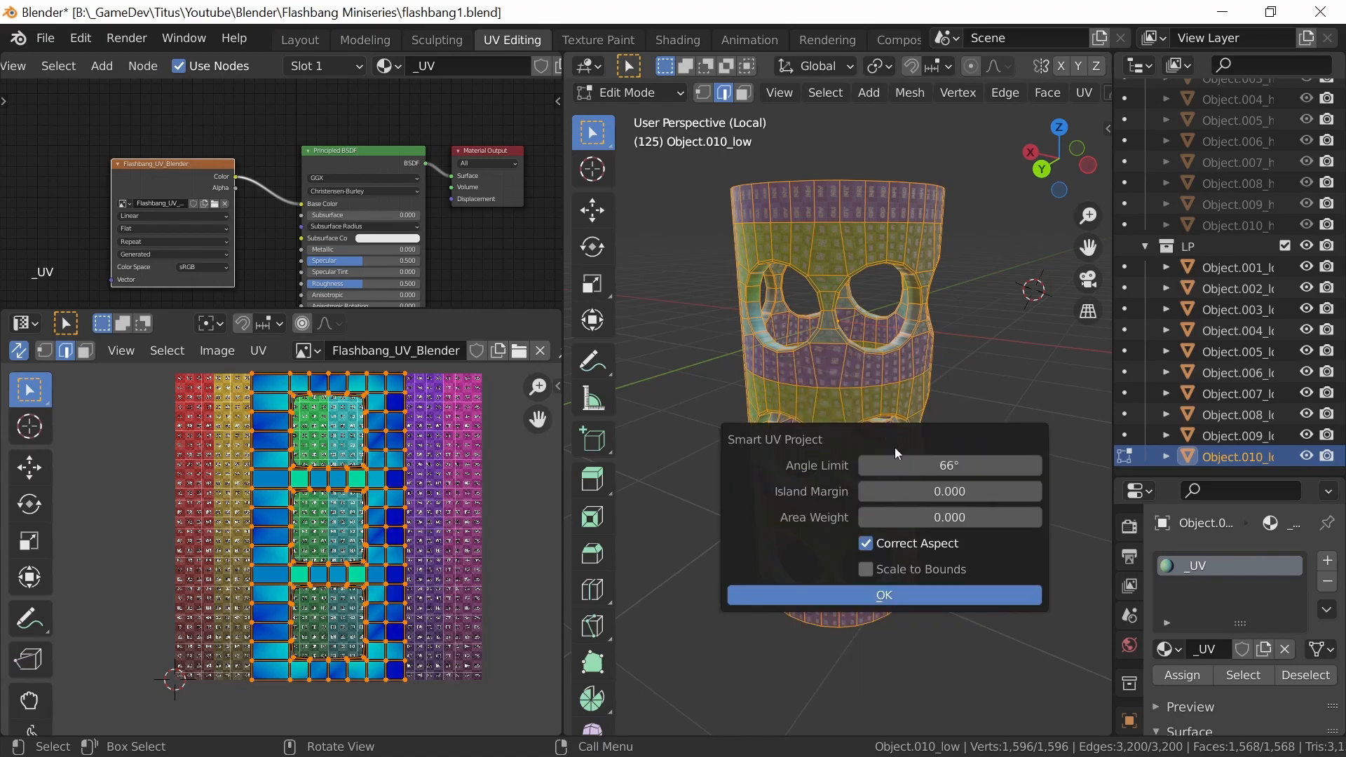
click(894, 597)
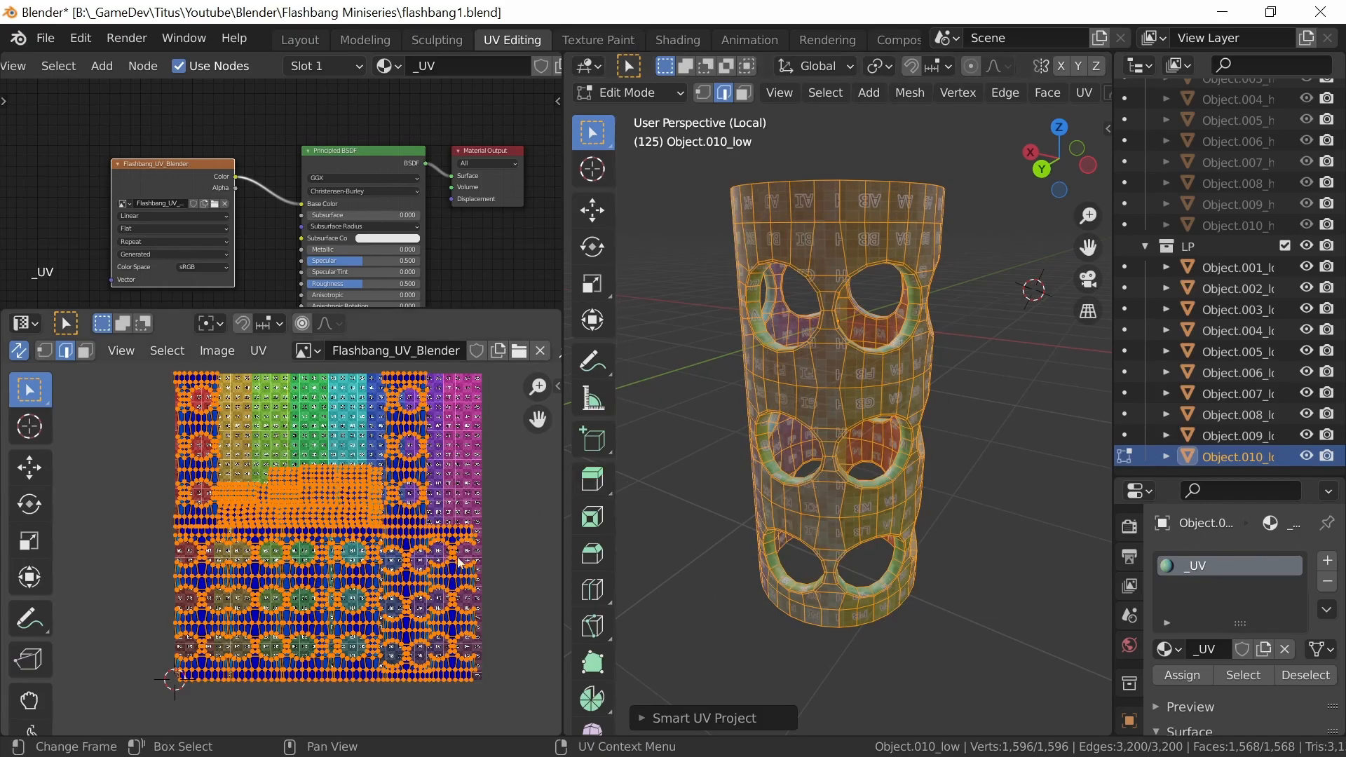
Examine the Smart UV Project islands and the grid pattern on the tube, then check the tube within the full flashbang before isolating it again
ctrl+middle_drag(480, 547, 364, 570)
middle_drag(512, 511, 429, 589)
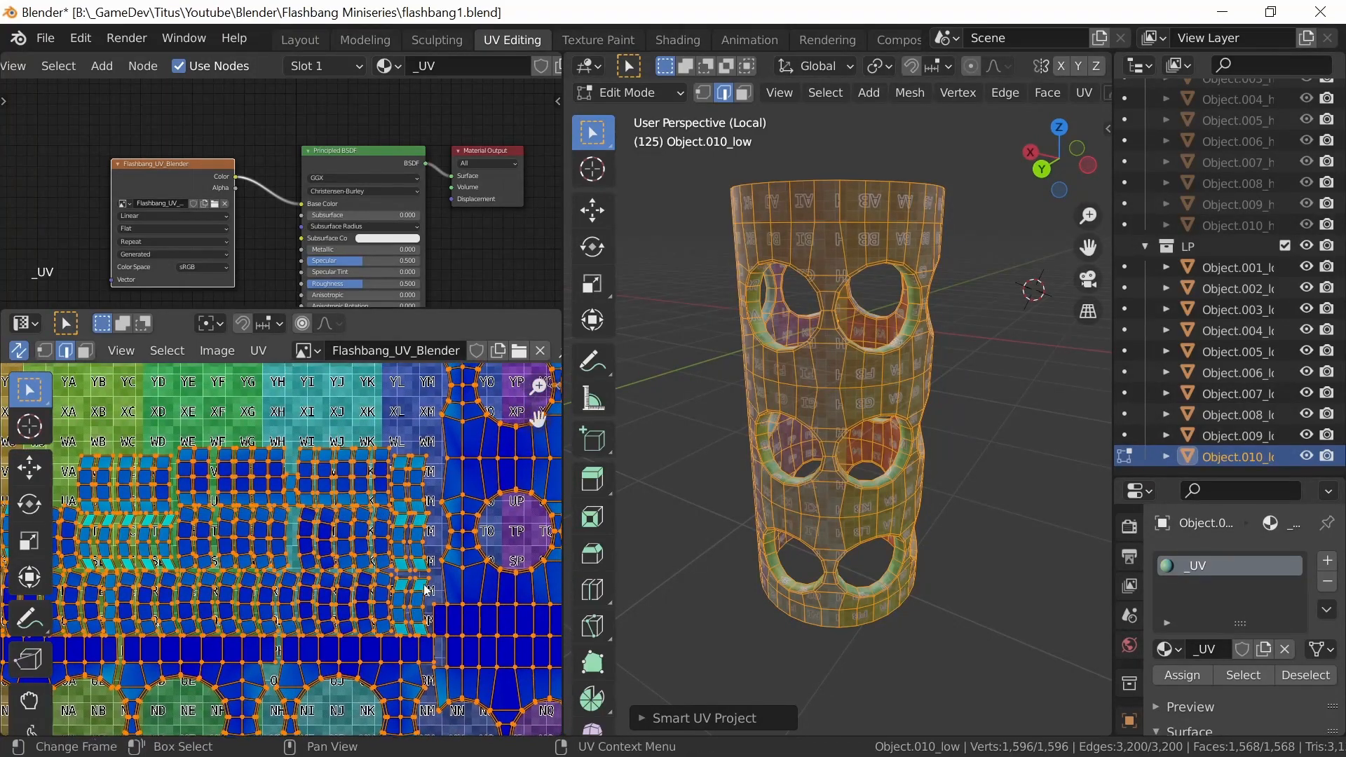
scroll(452, 568, down, 3)
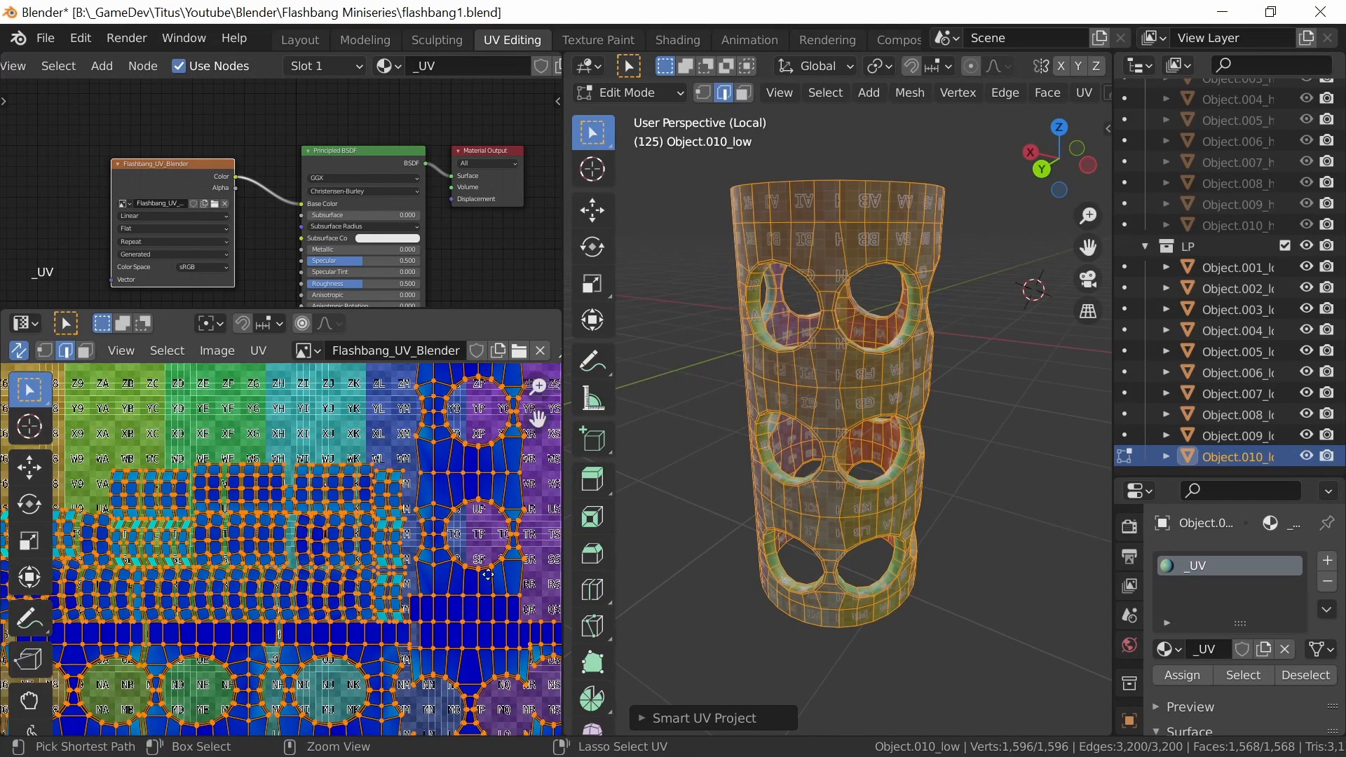
scroll(459, 551, down, 1)
scroll(448, 569, down, 2)
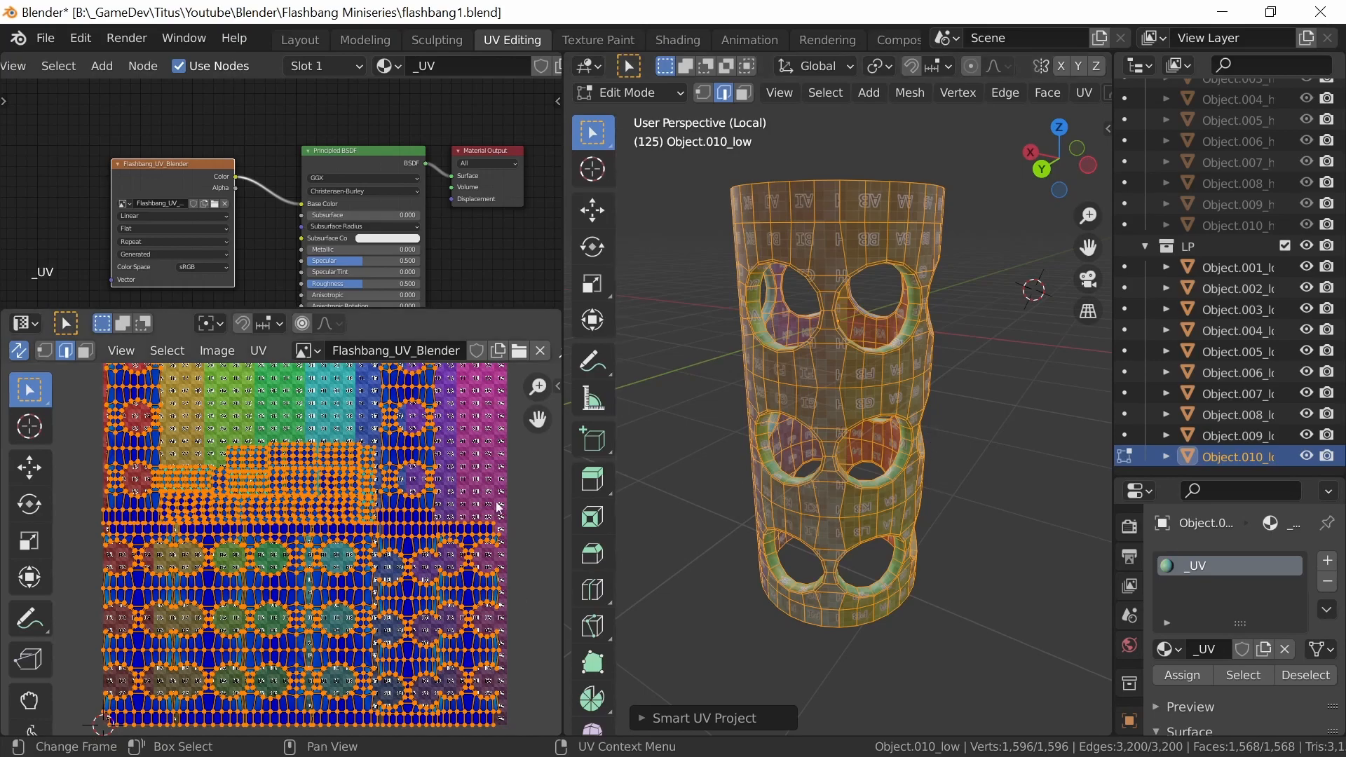
middle_drag(856, 454, 747, 518)
middle_drag(904, 506, 872, 437)
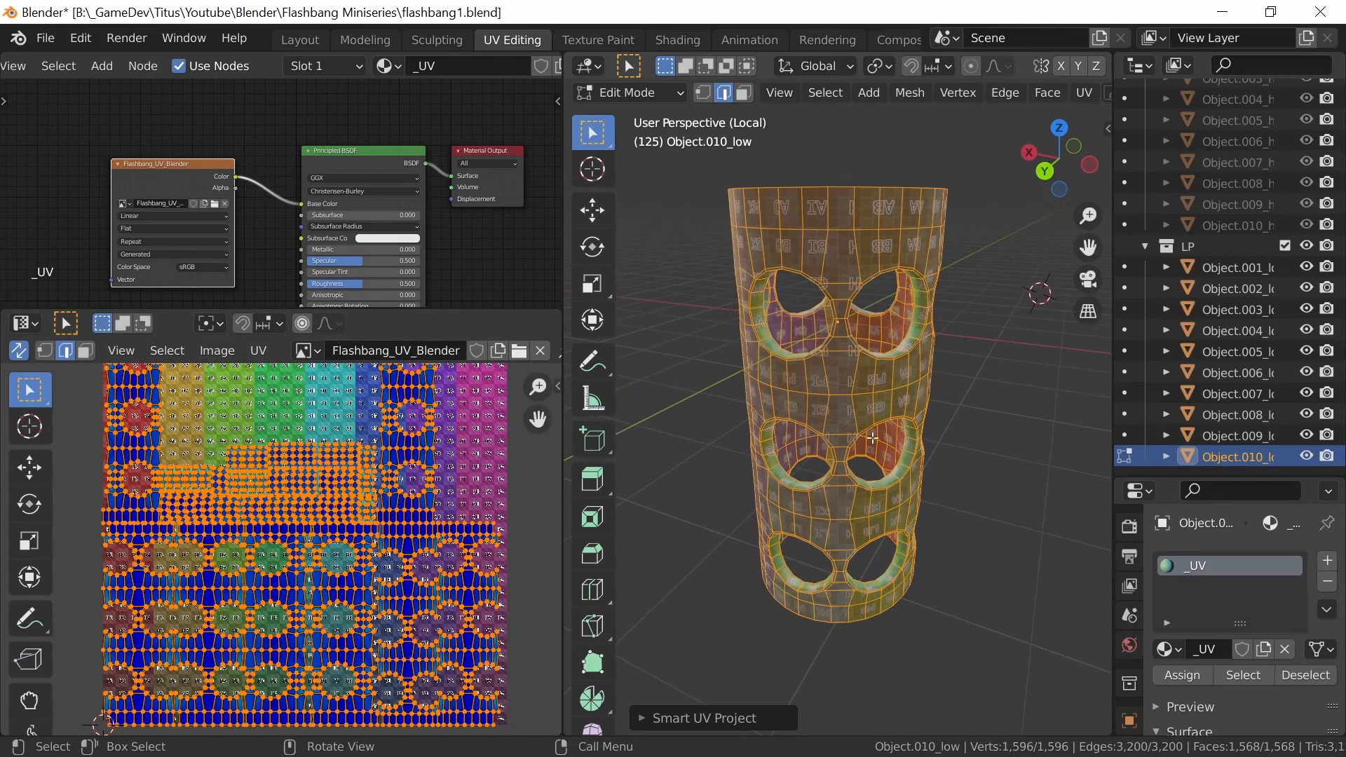
key(KP_Divide)
key(KP_1)
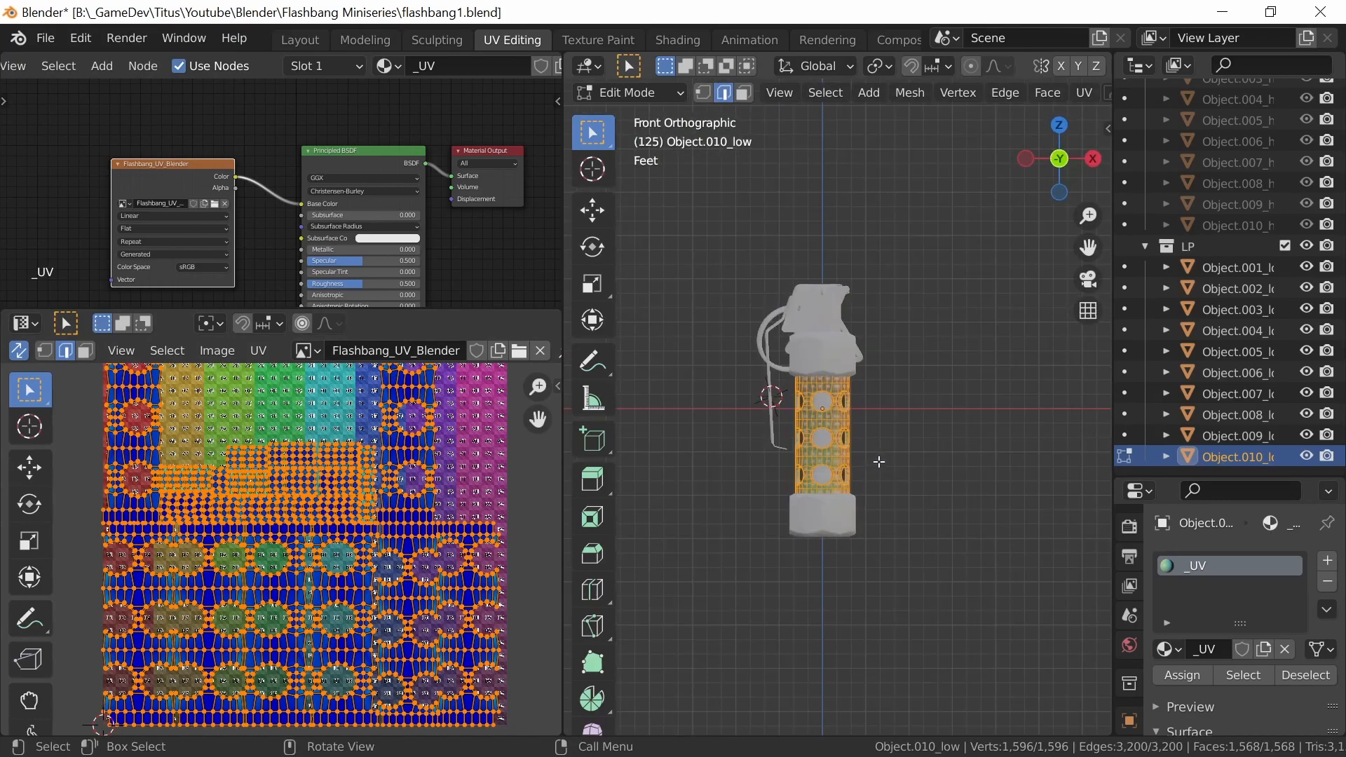
mouse_move(854, 477)
middle_down()
mouse_move(924, 492)
mouse_move(901, 472)
mouse_move(858, 470)
mouse_move(857, 452)
middle_up()
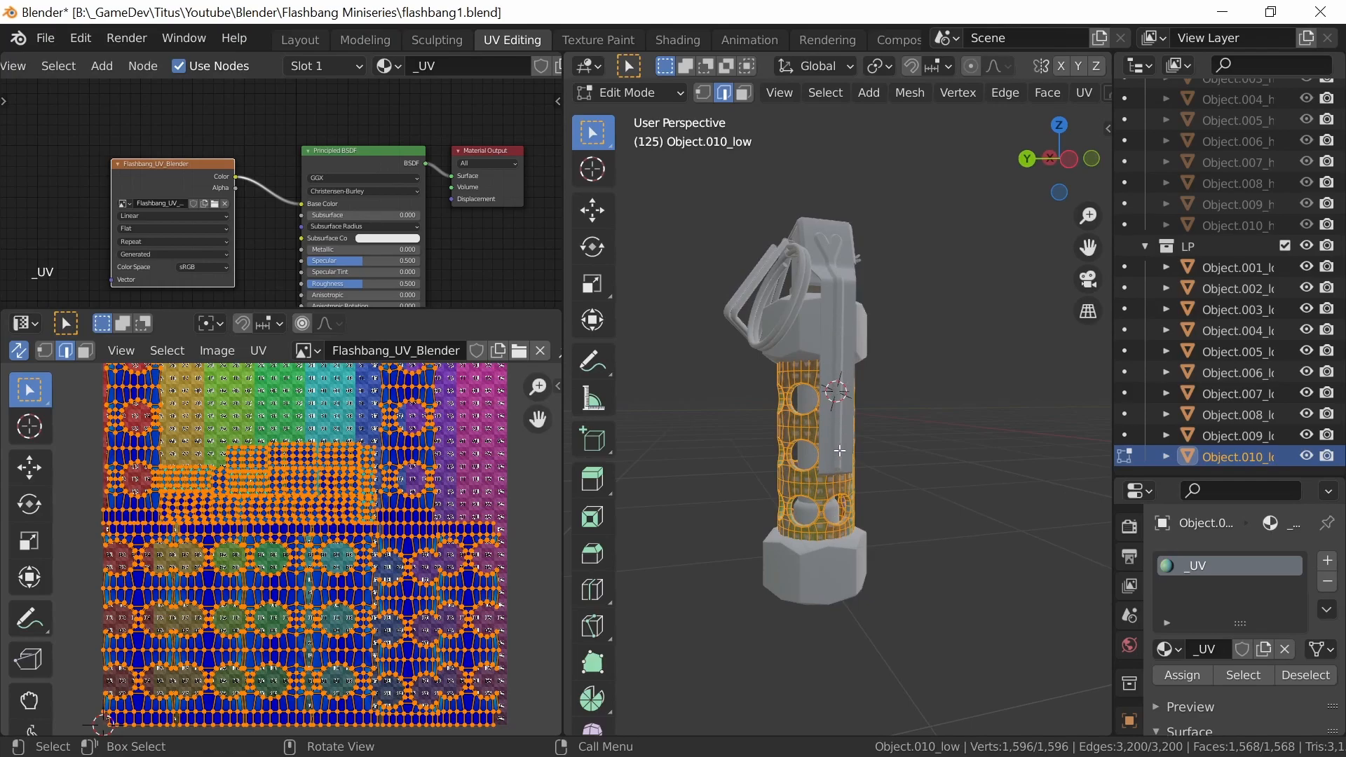
key(KP_Divide)
Mark a vertical seam down the tube's outer wall between two hole columns, from the top rim to the bottom rim
middle_drag(936, 439, 844, 487)
middle_drag(847, 282, 865, 330)
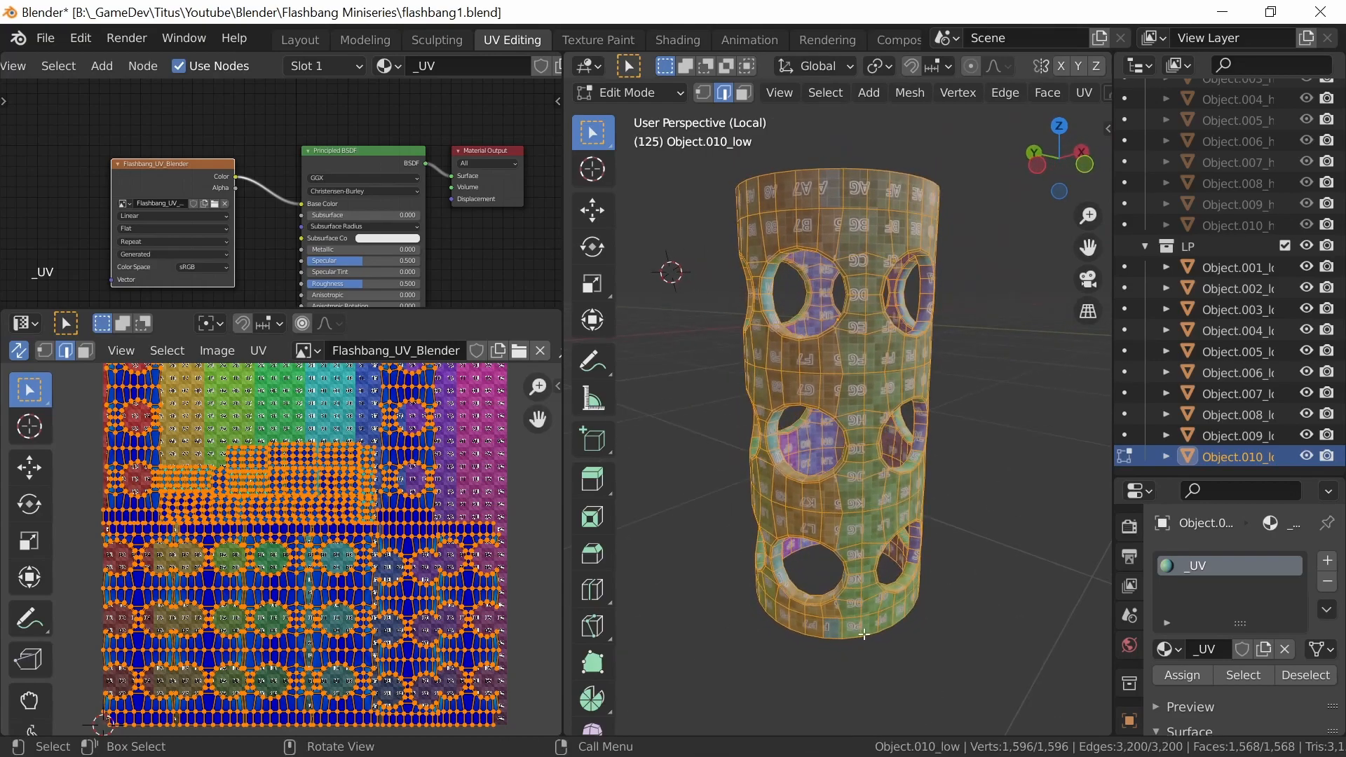
click(869, 190)
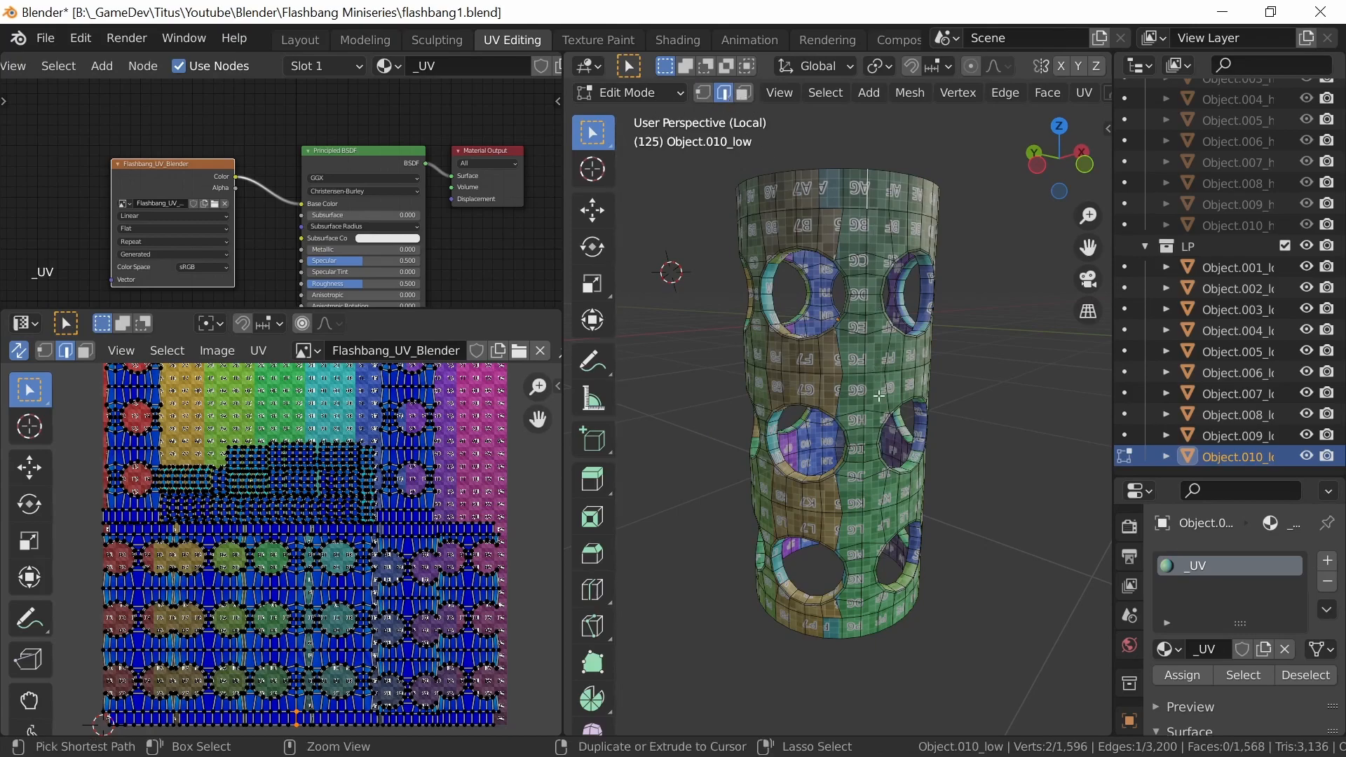
ctrl+click(869, 629)
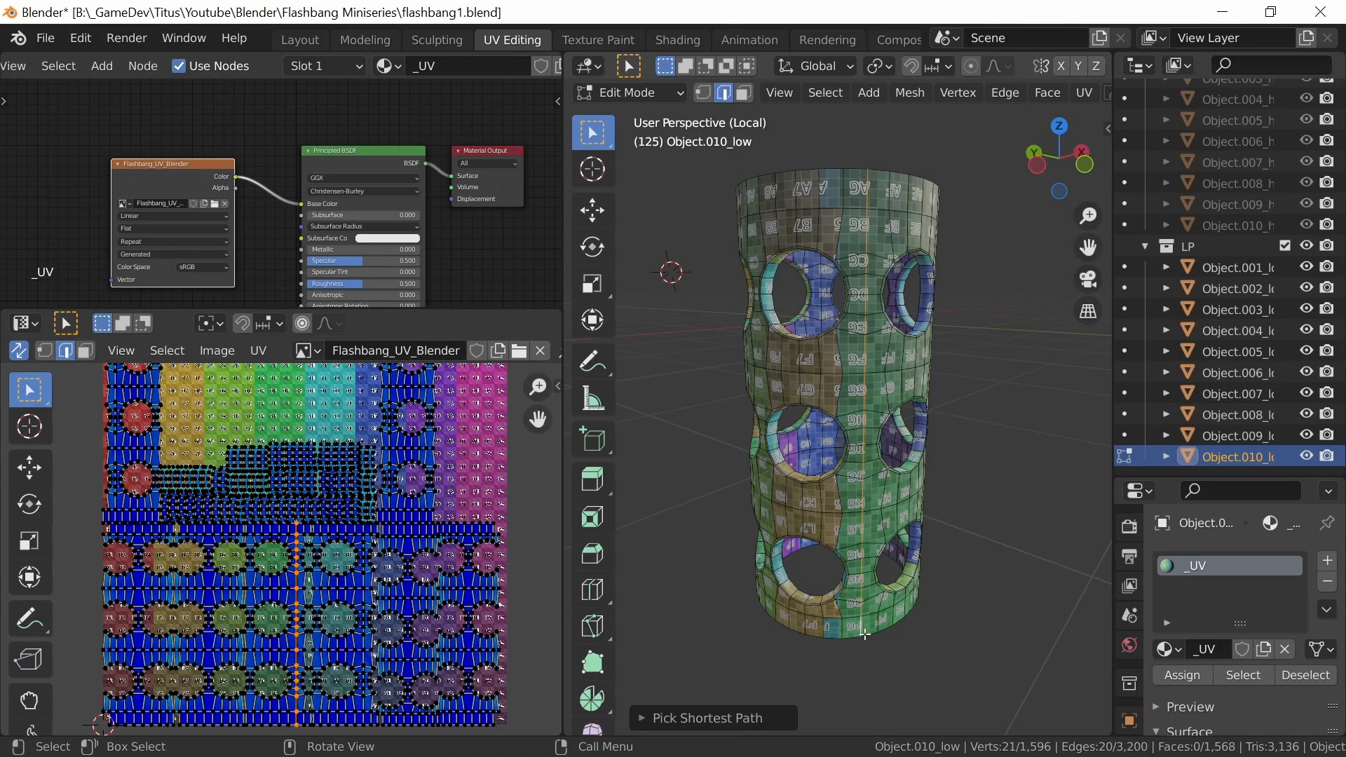
right_click(874, 428)
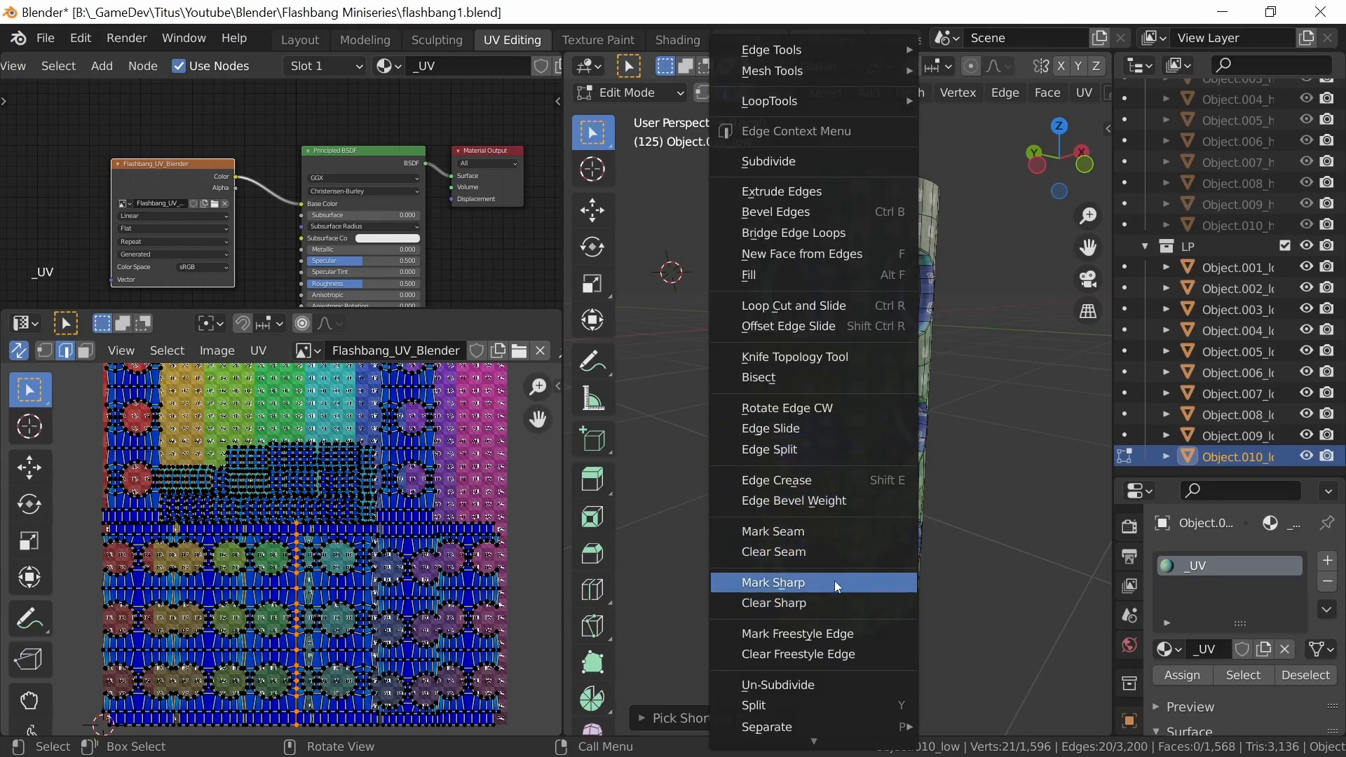
click(802, 532)
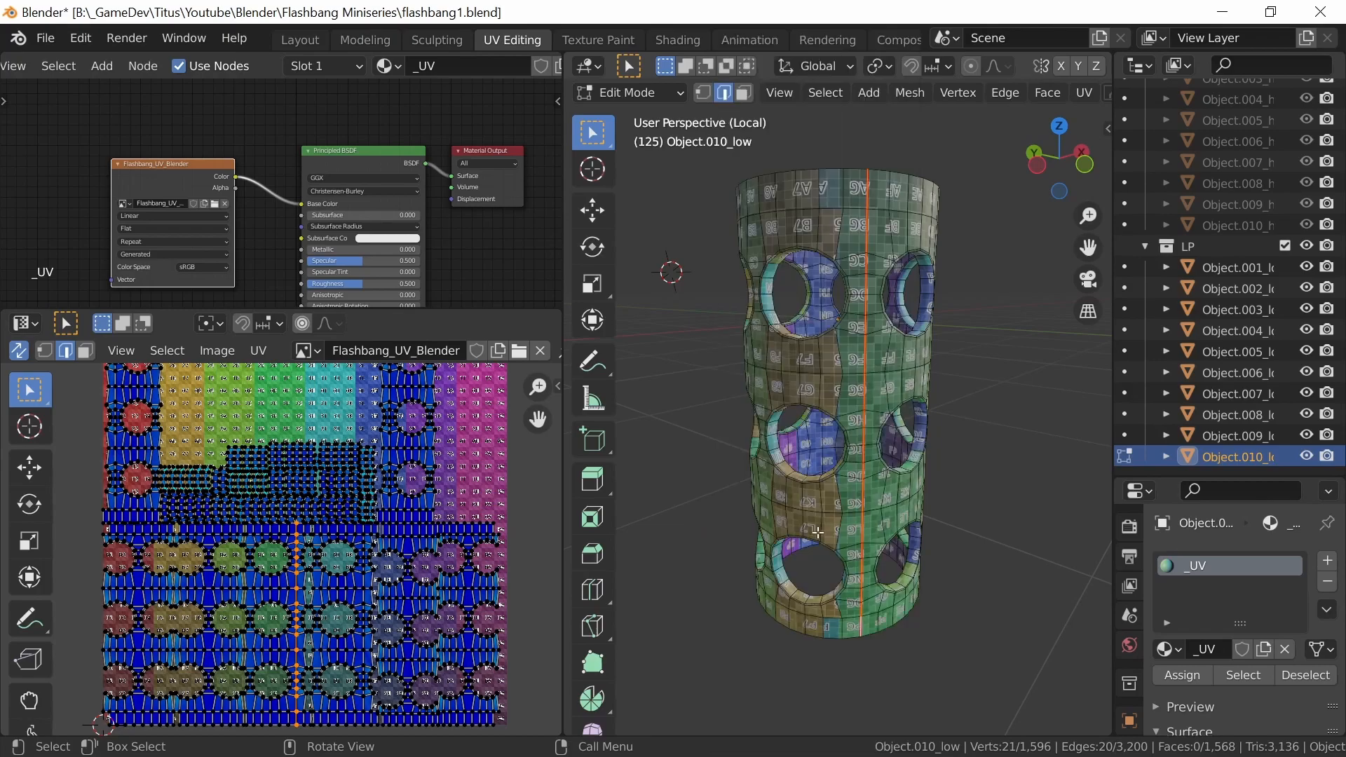
Select all of the tube's geometry and unwrap it using the outer wall seam
key(a)
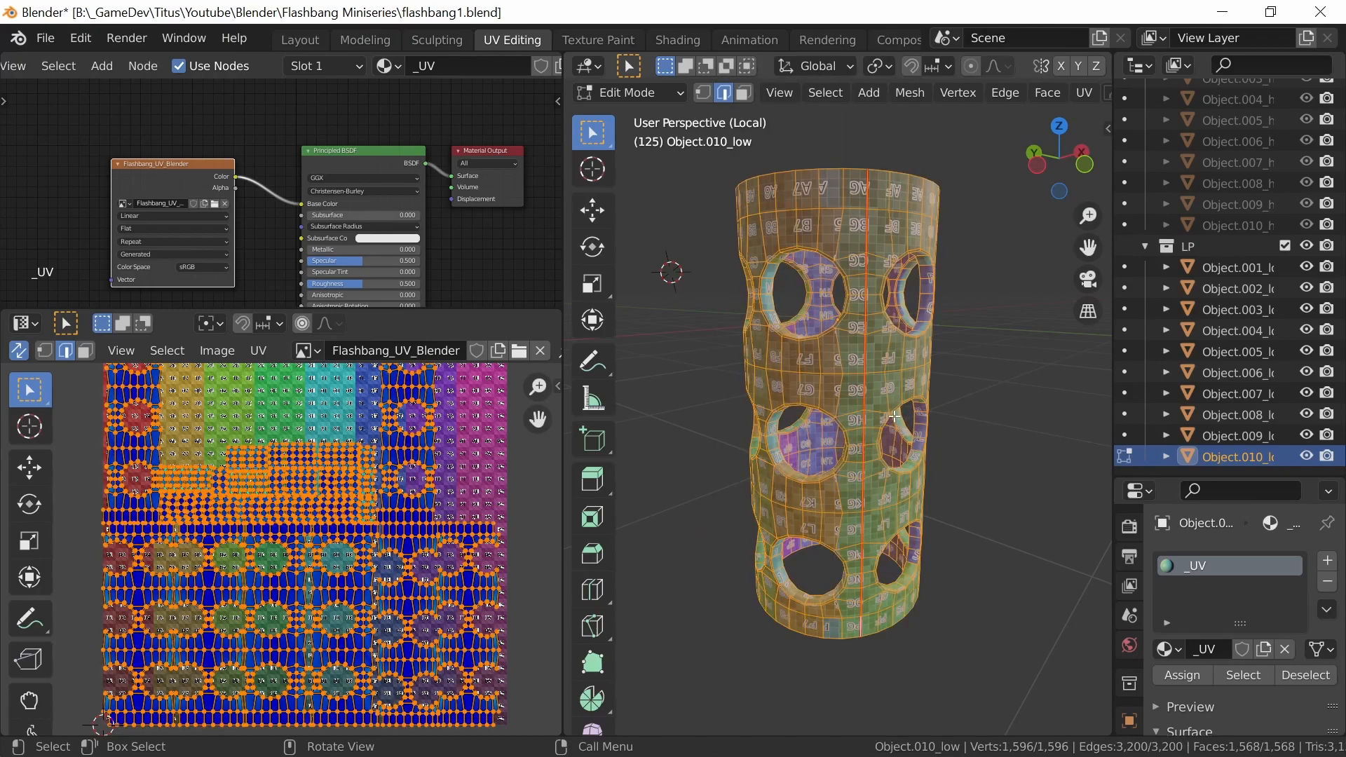
key(u)
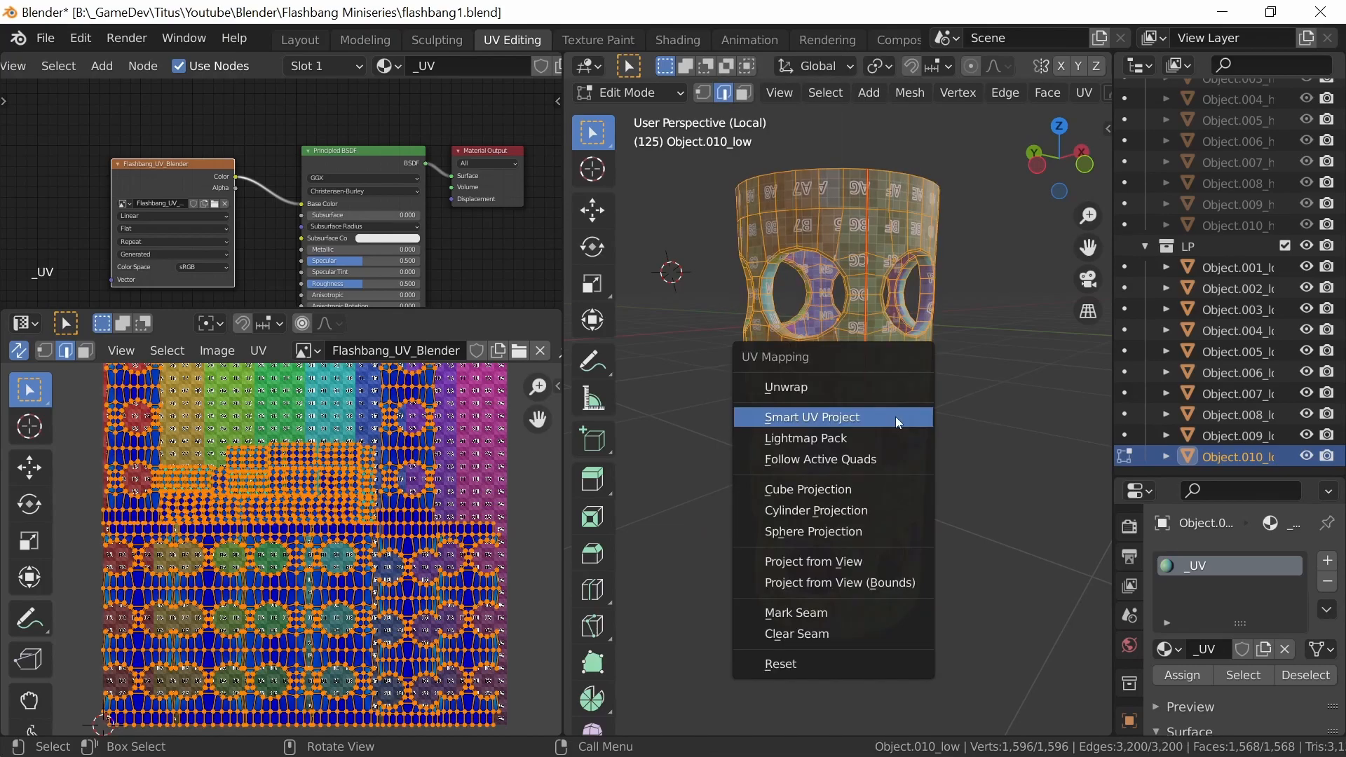
click(799, 392)
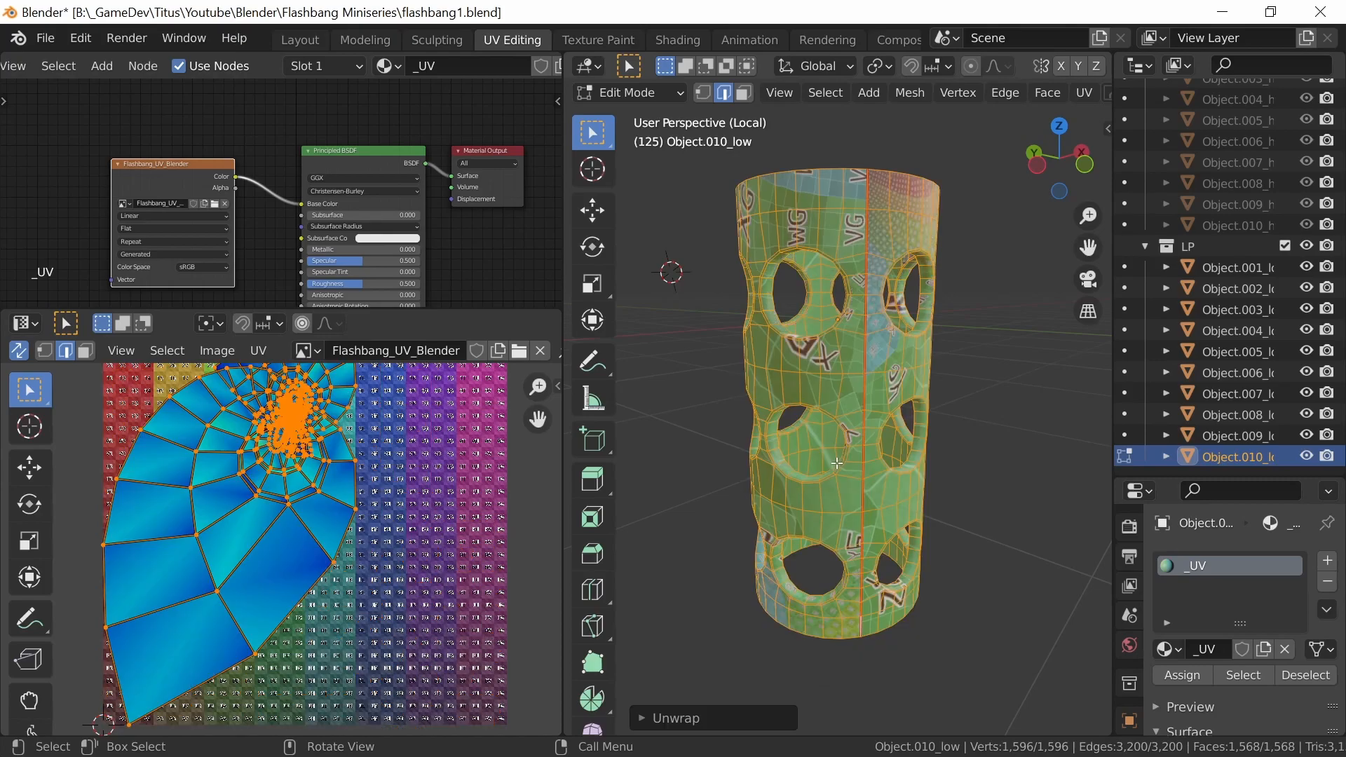
middle_drag(385, 526, 425, 578)
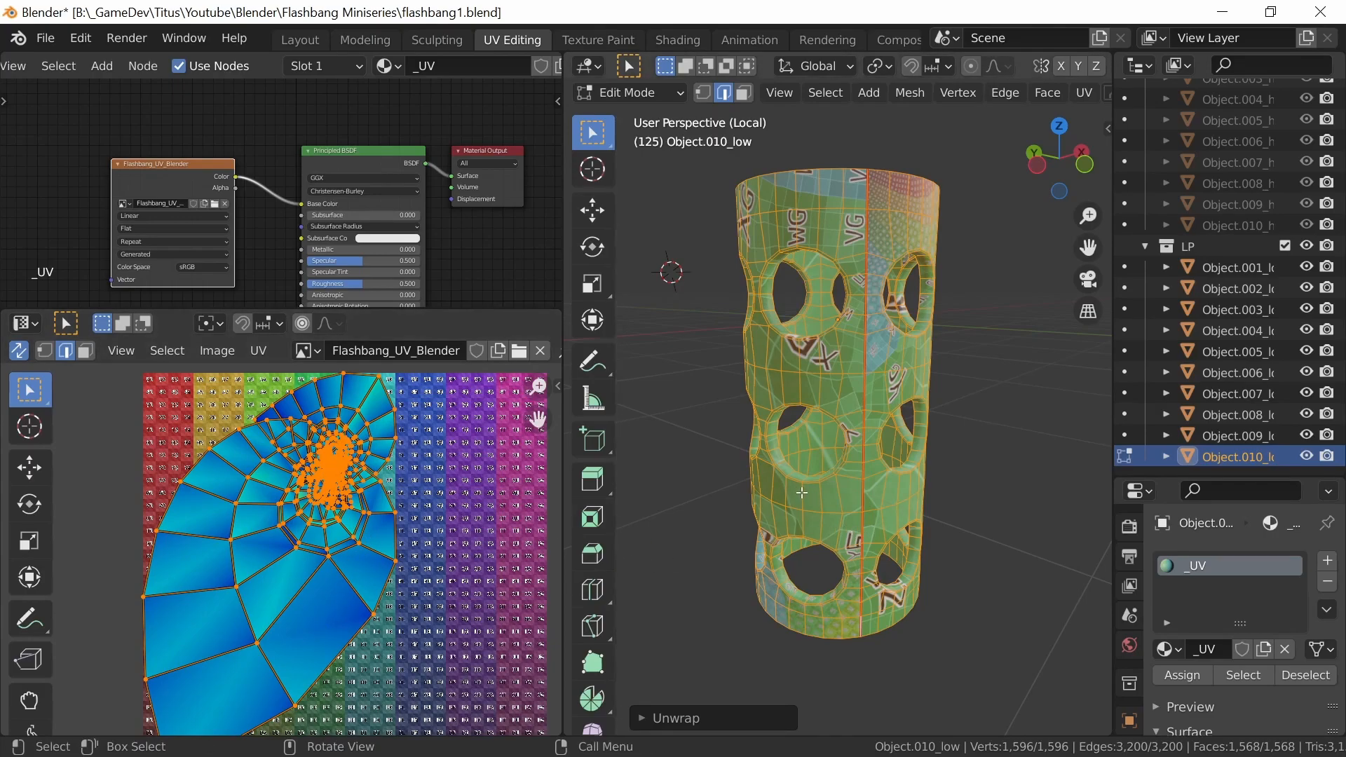
Mark a matching vertical seam along the tube's inner wall, from the top rim to the bottom rim
middle_drag(896, 441, 948, 499)
middle_drag(897, 333, 919, 397)
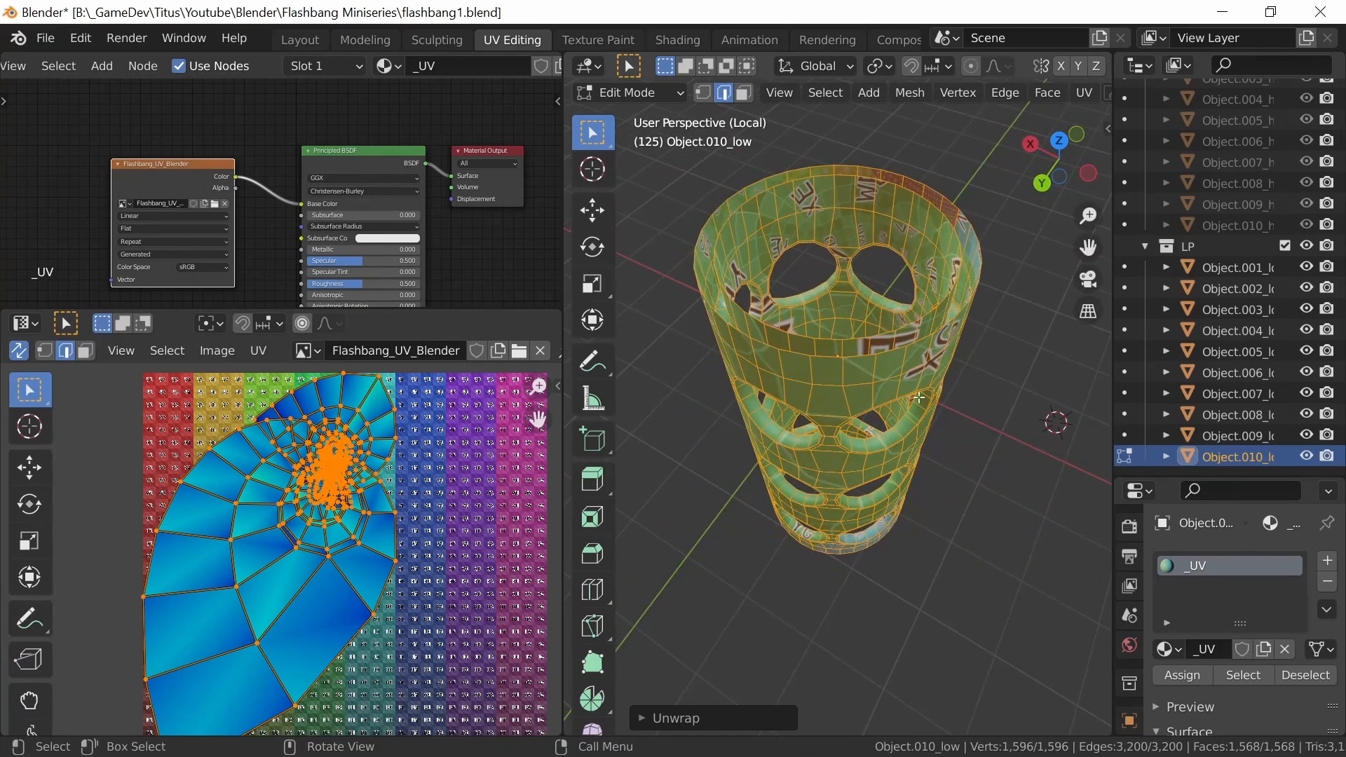
click(940, 225)
middle_drag(906, 457, 919, 496)
ctrl+click(938, 484)
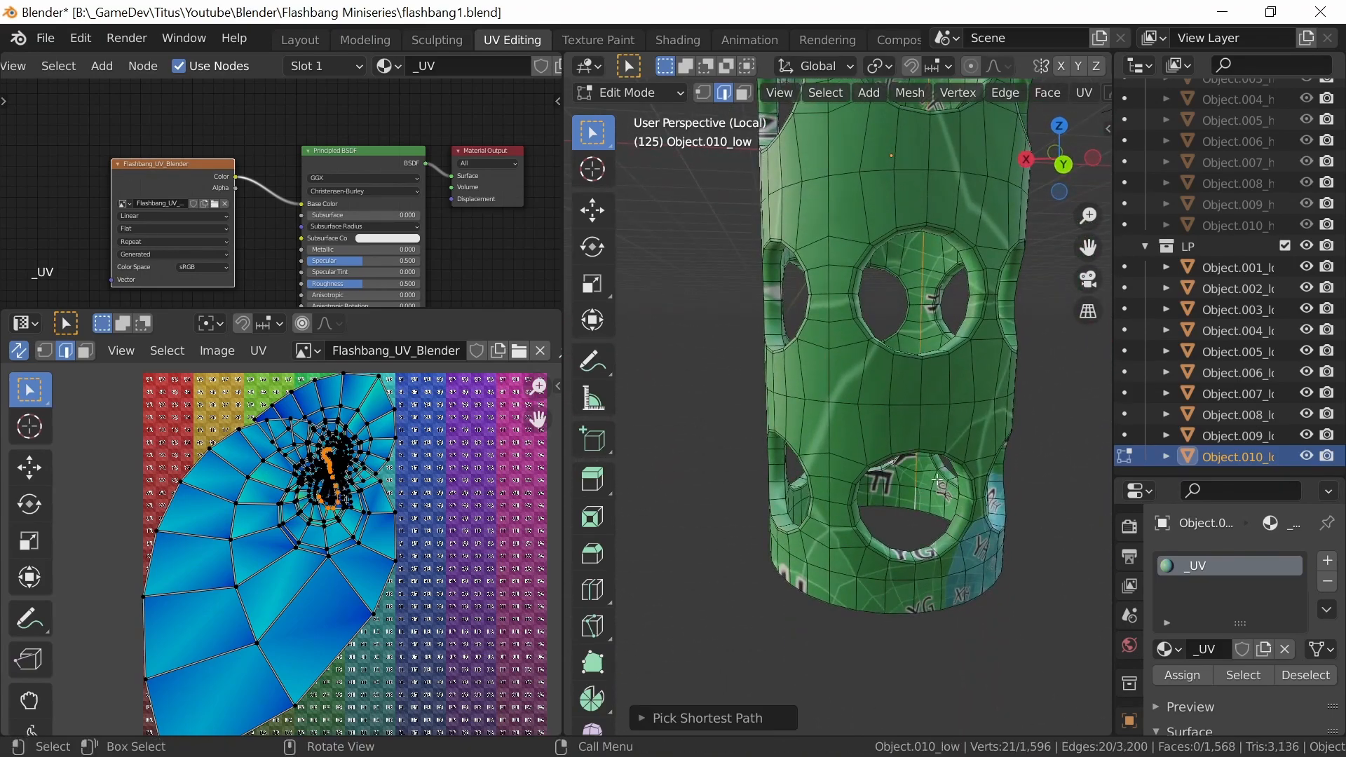
middle_drag(939, 369, 922, 256)
right_click(910, 291)
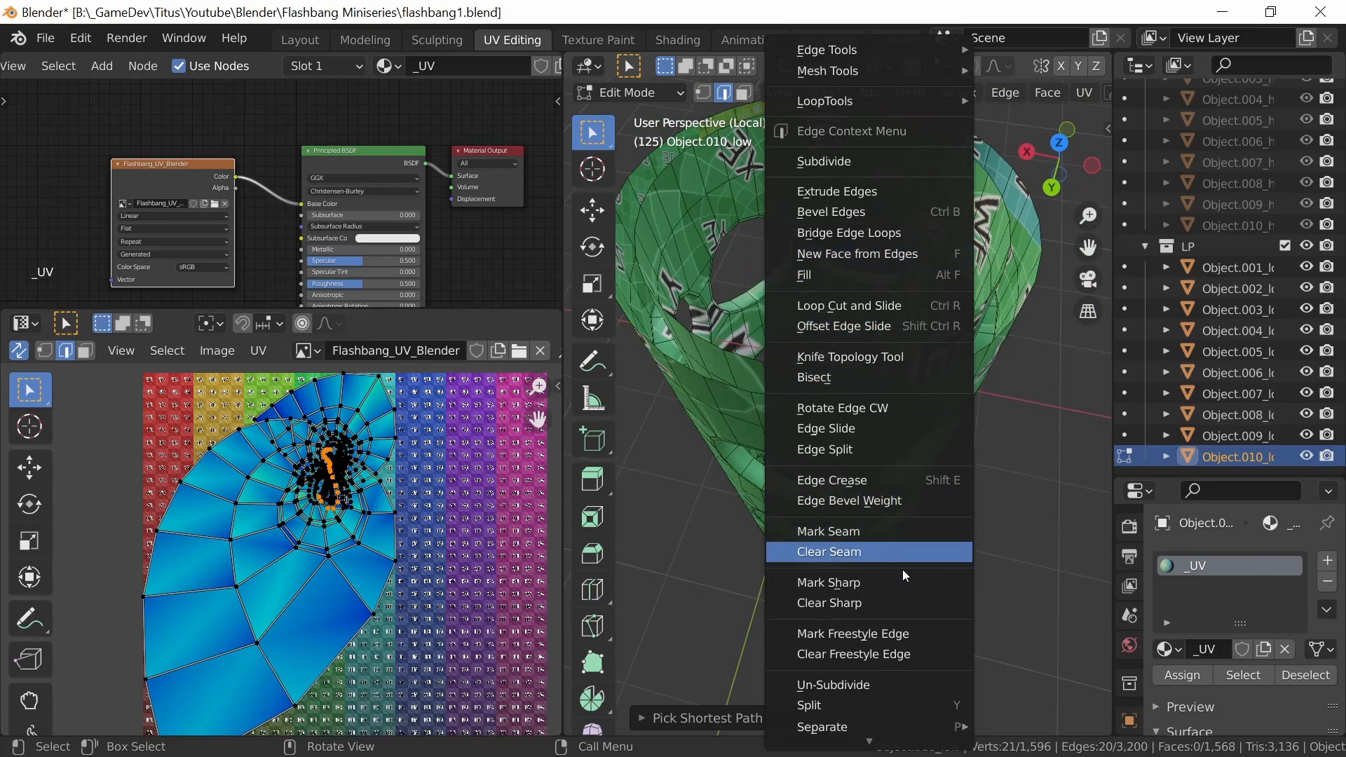
click(894, 534)
Select all of the tube's geometry and unwrap it again with both the inner and outer wall seams
key(a)
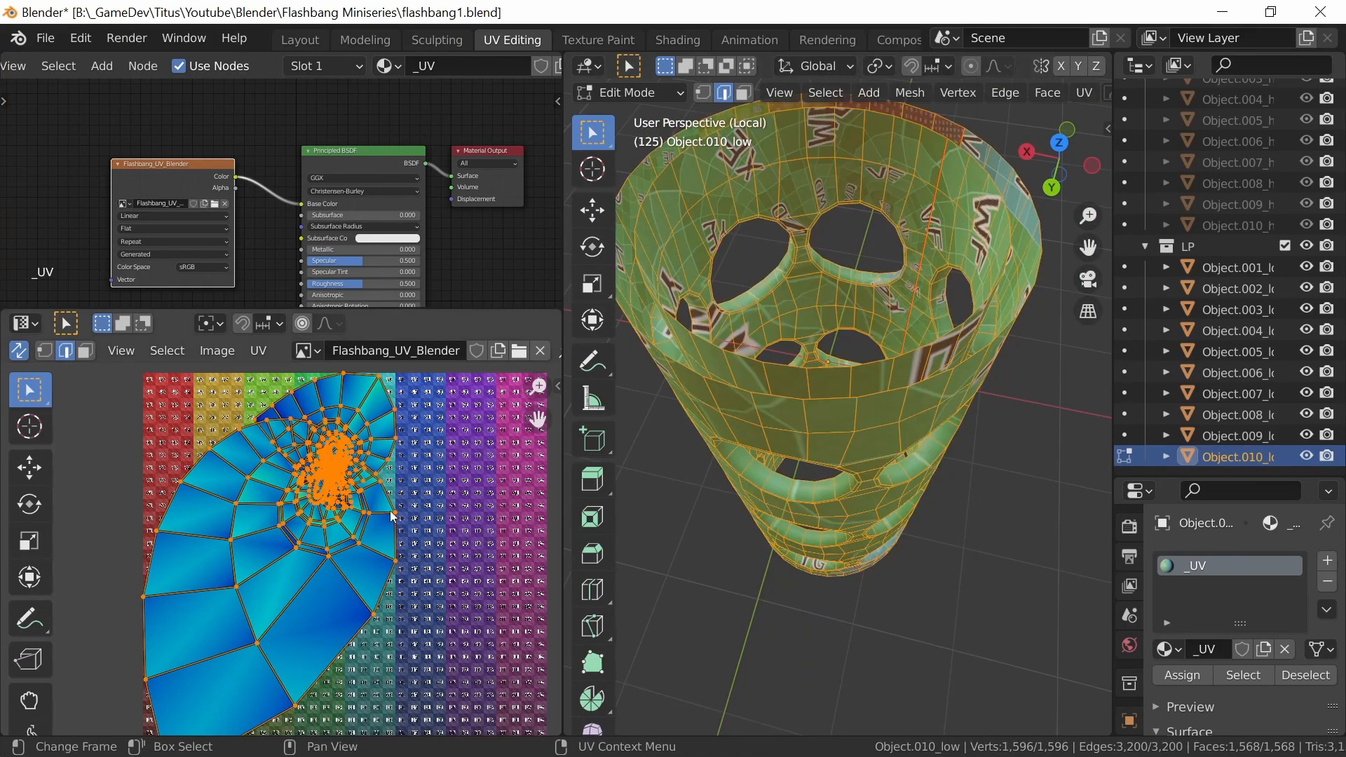
key(u)
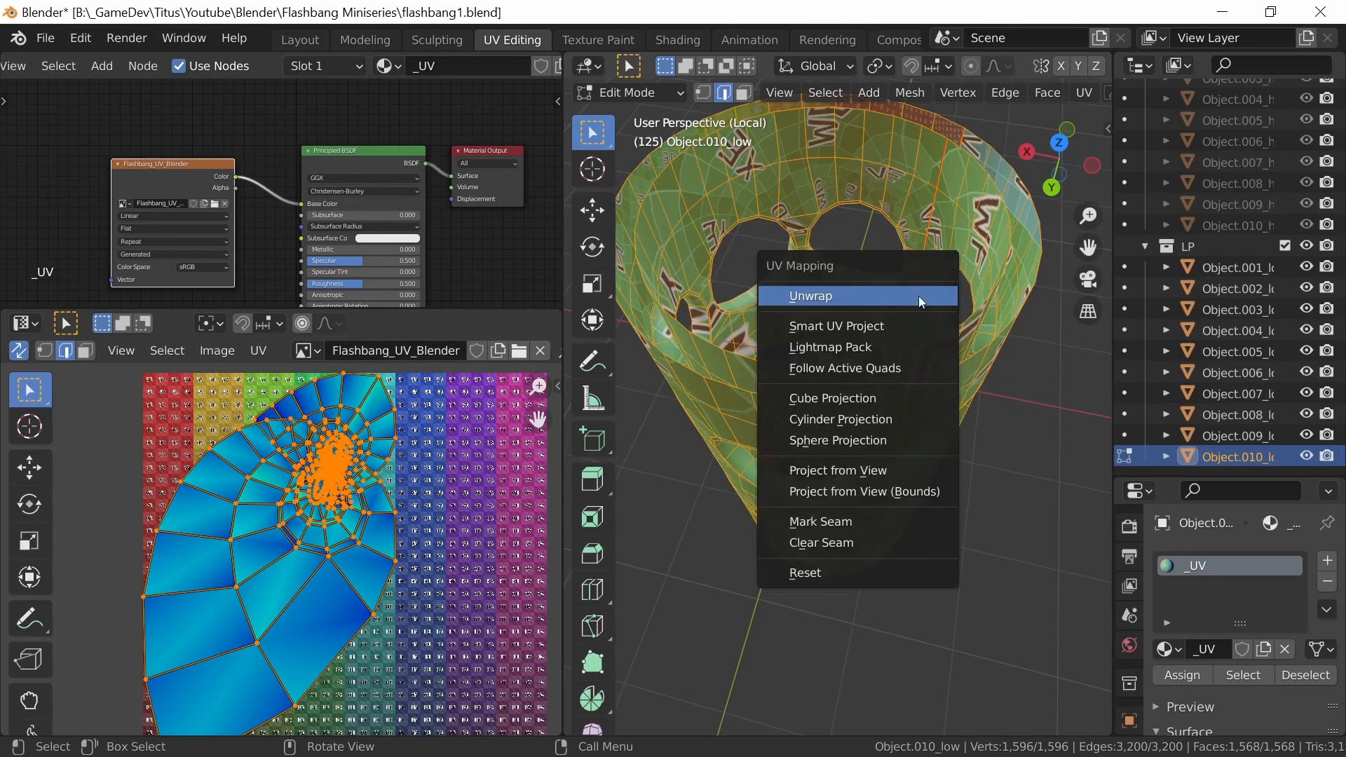
click(927, 300)
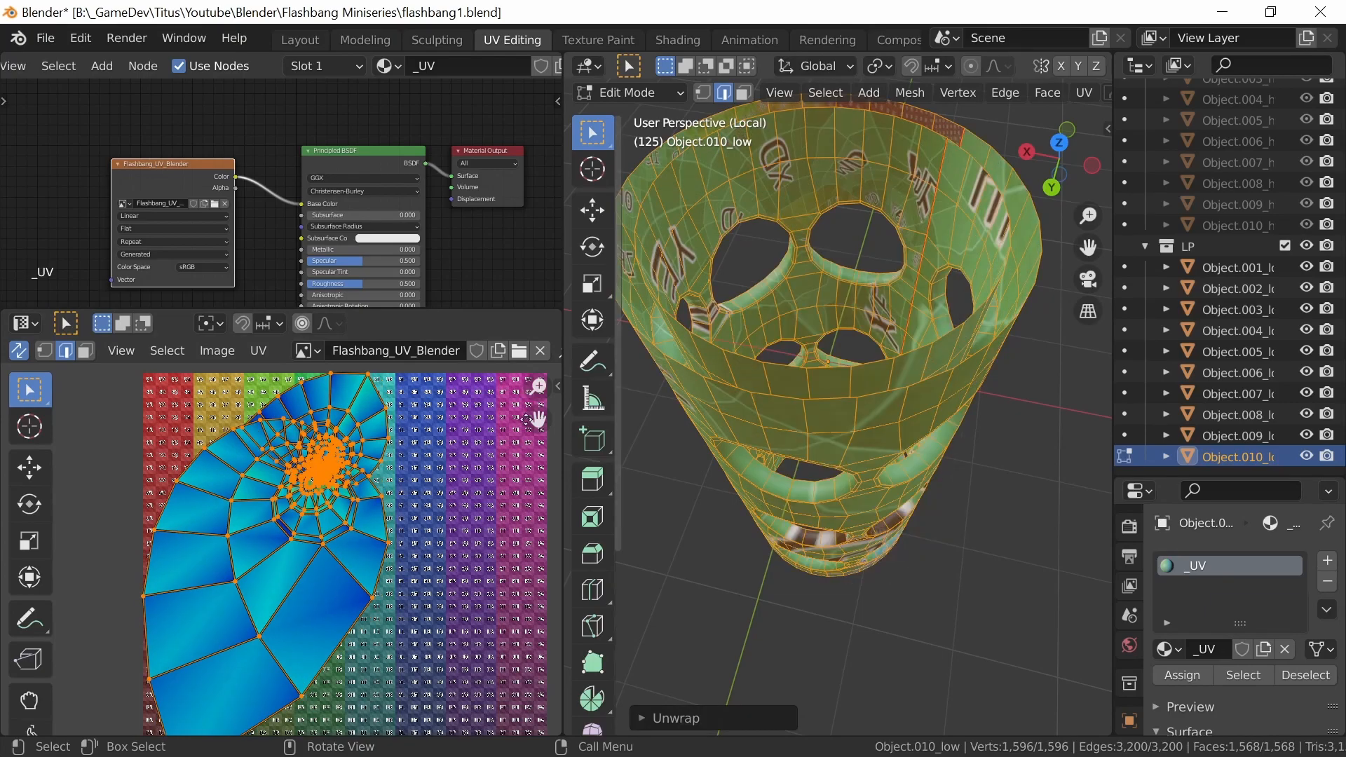
middle_drag(936, 425, 883, 217)
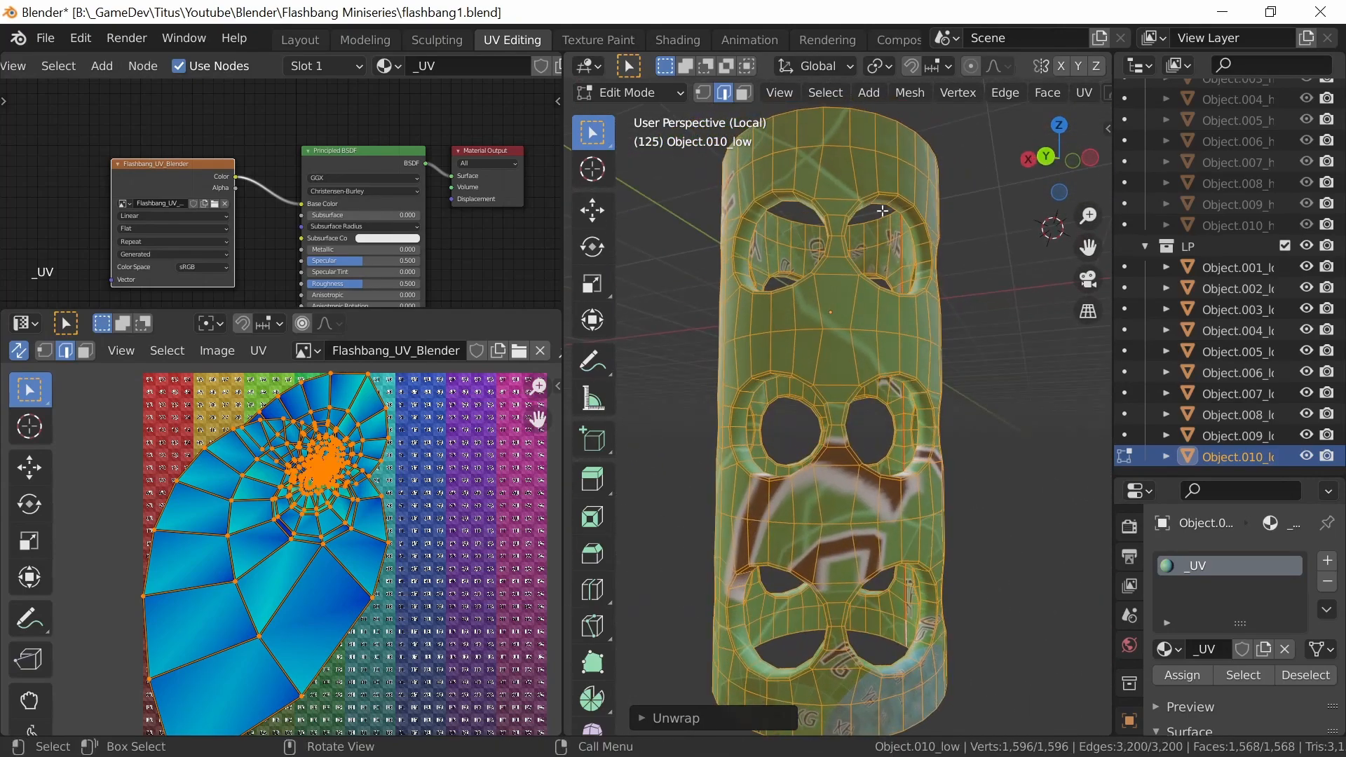
Select the tube's sharp edges around the holes with Select Sharp Edges and mark them as seams
middle_drag(936, 445, 908, 466)
scroll(905, 470, down, 3)
click(871, 419)
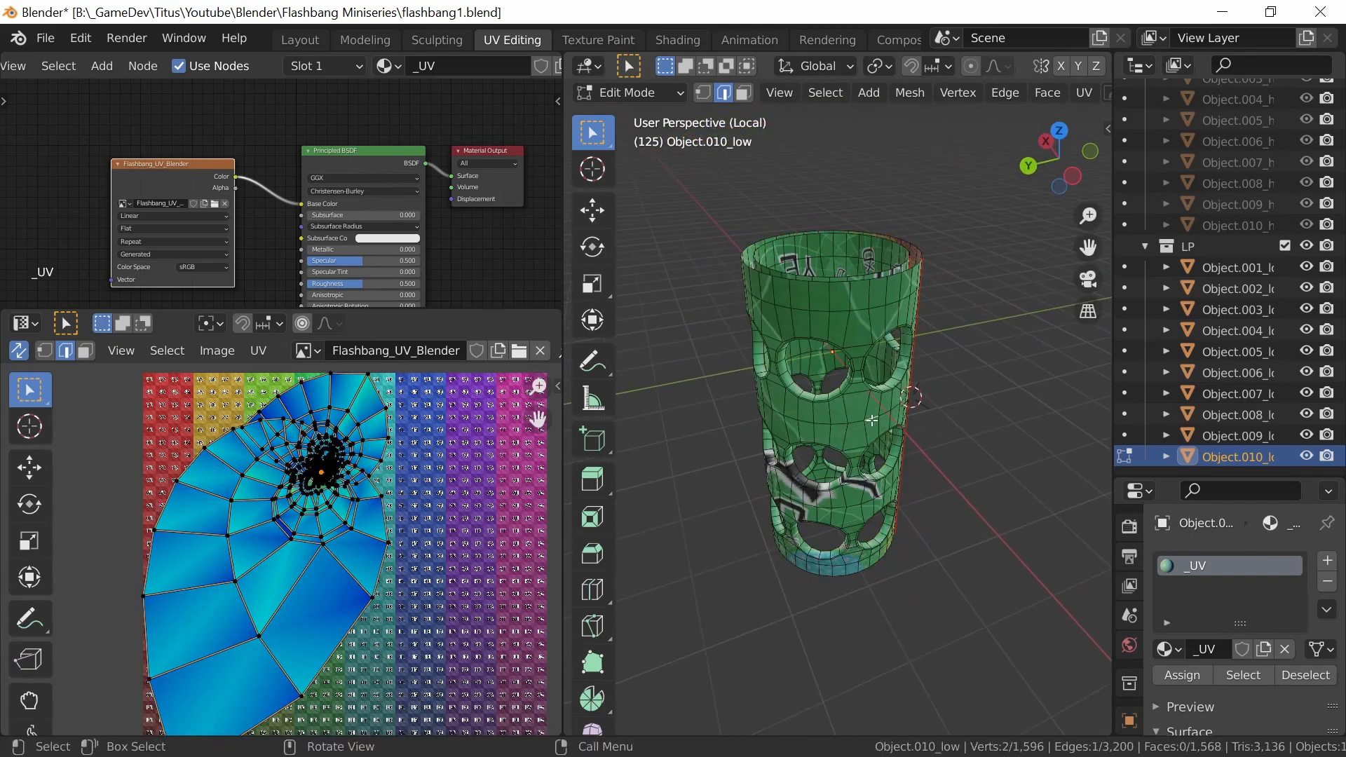
middle_drag(883, 436, 927, 443)
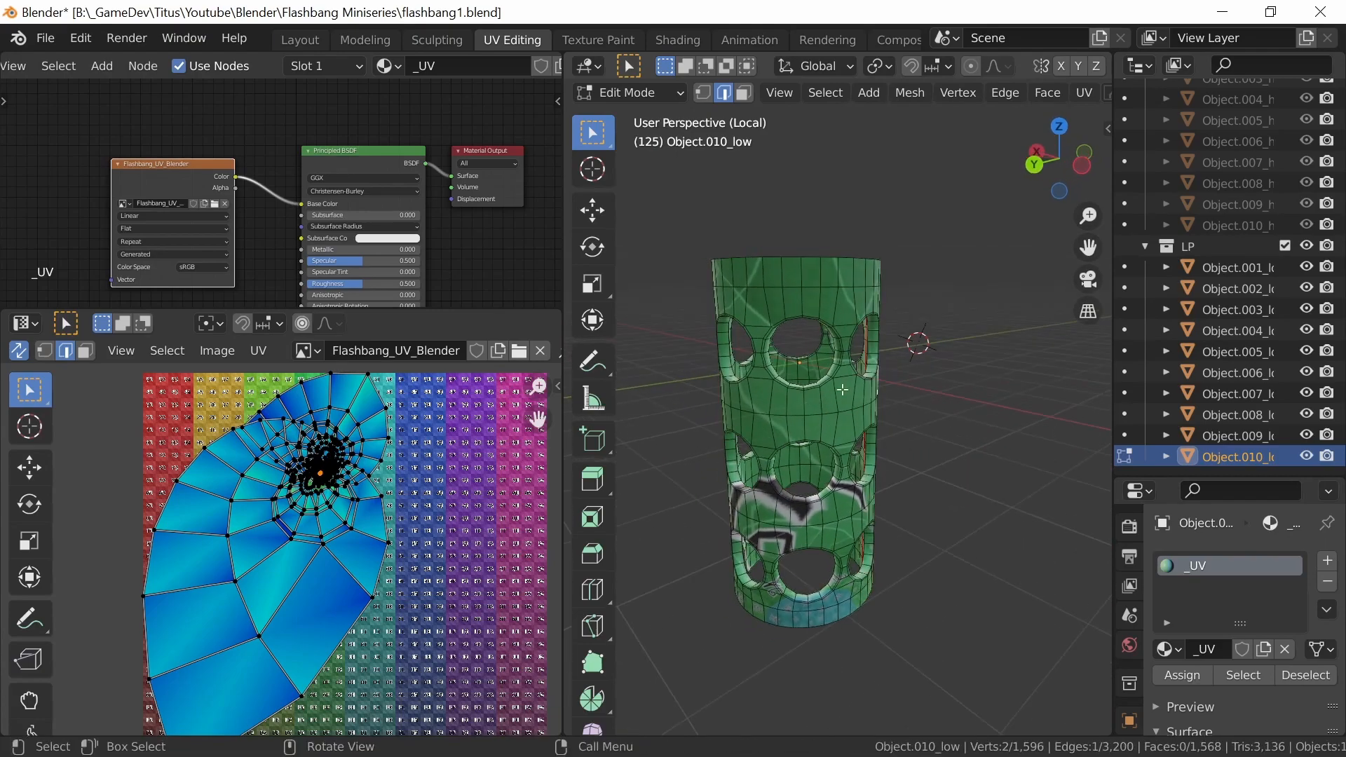
click(833, 98)
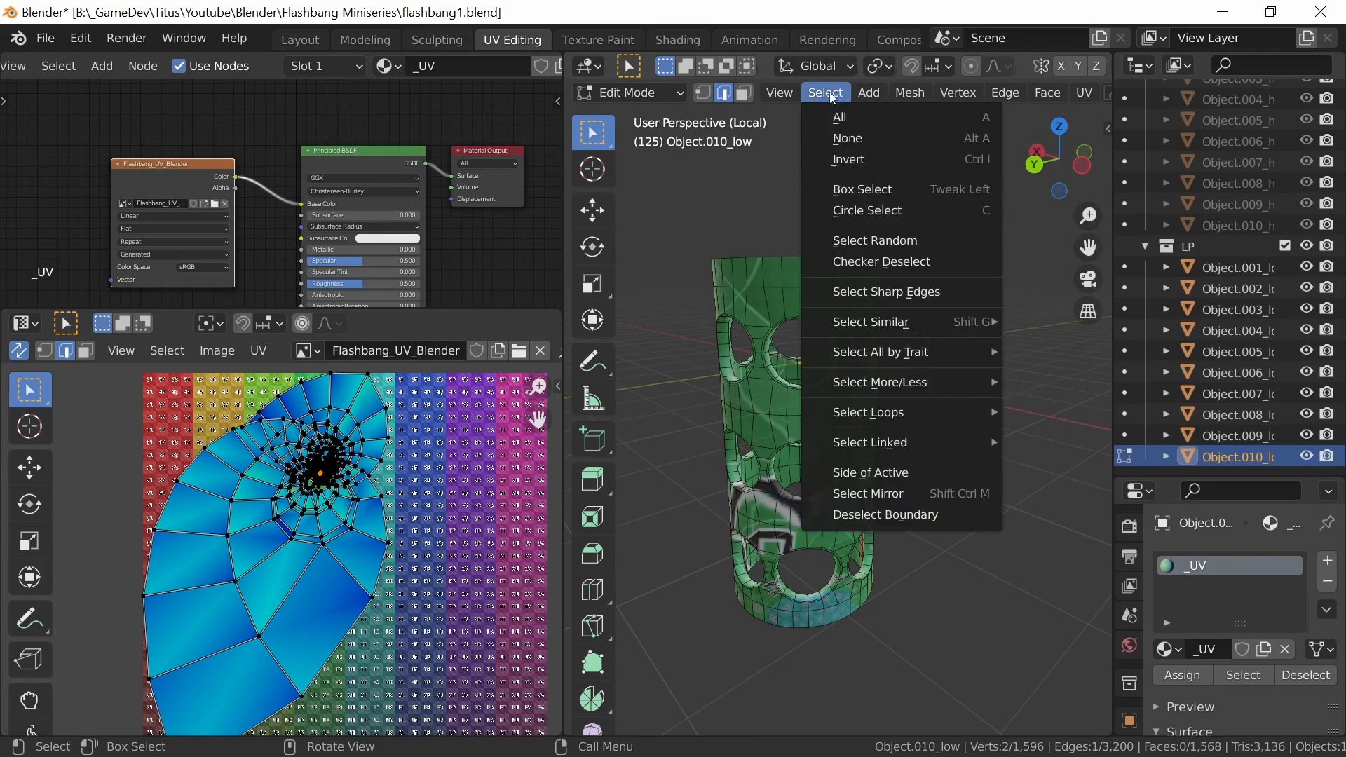
click(921, 292)
middle_drag(828, 344, 869, 443)
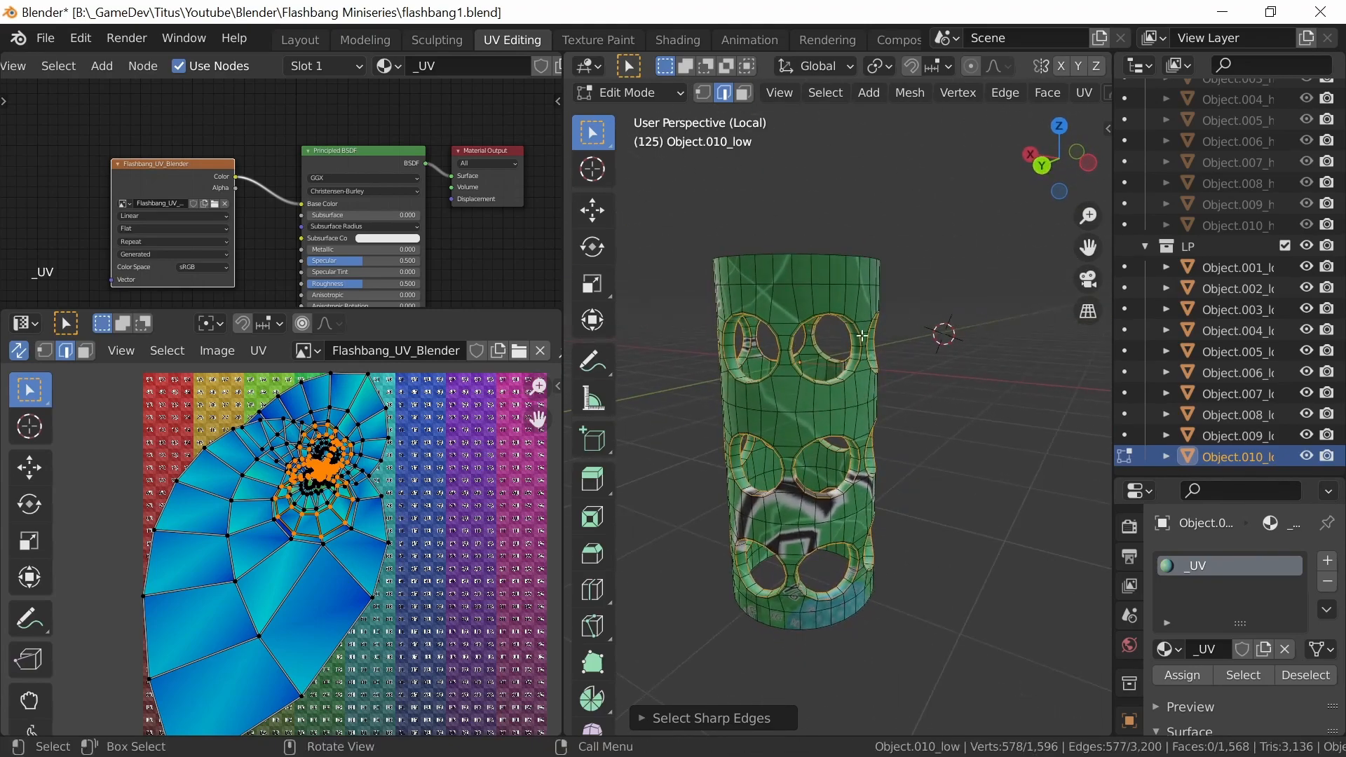
key(ctrl+e)
click(837, 531)
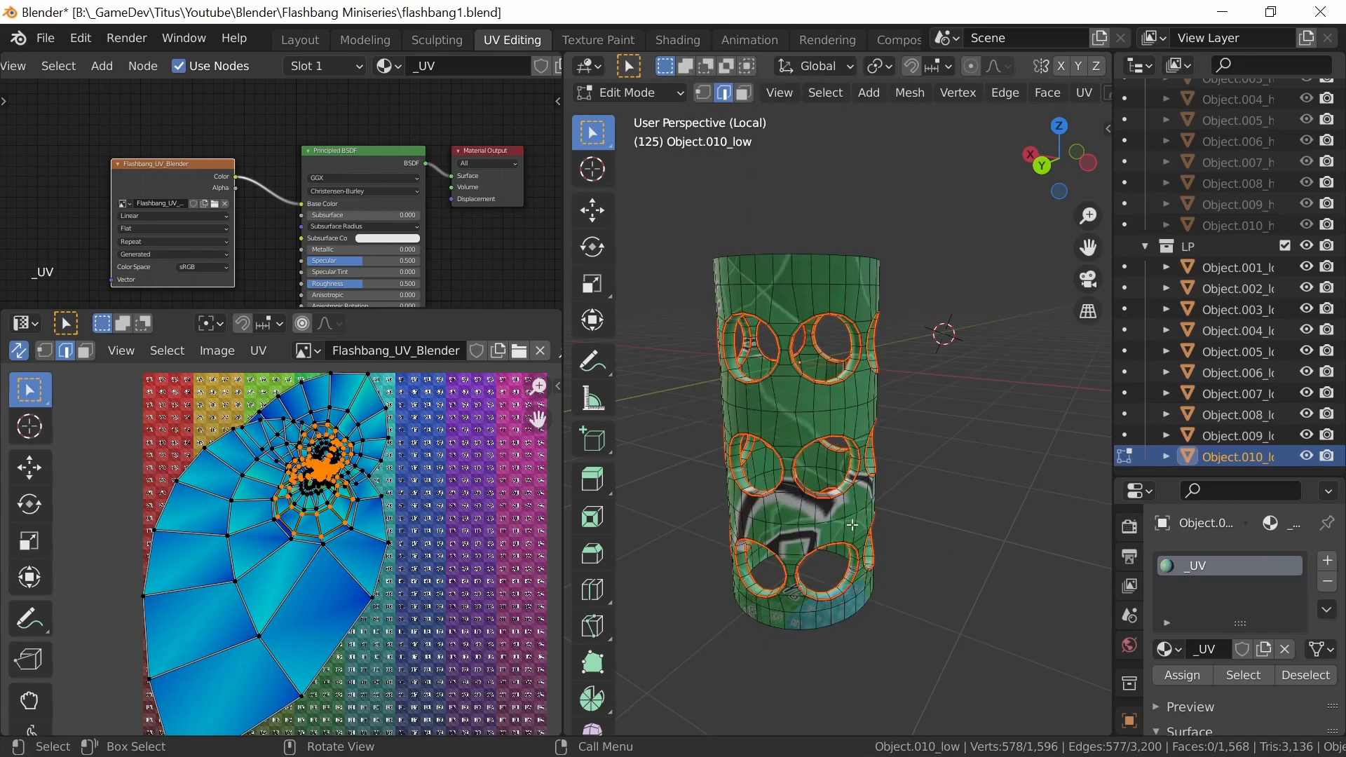
Unwrap the entire tube with the hole-edge seams and inspect the resulting wall and ring islands
key(a)
key(u)
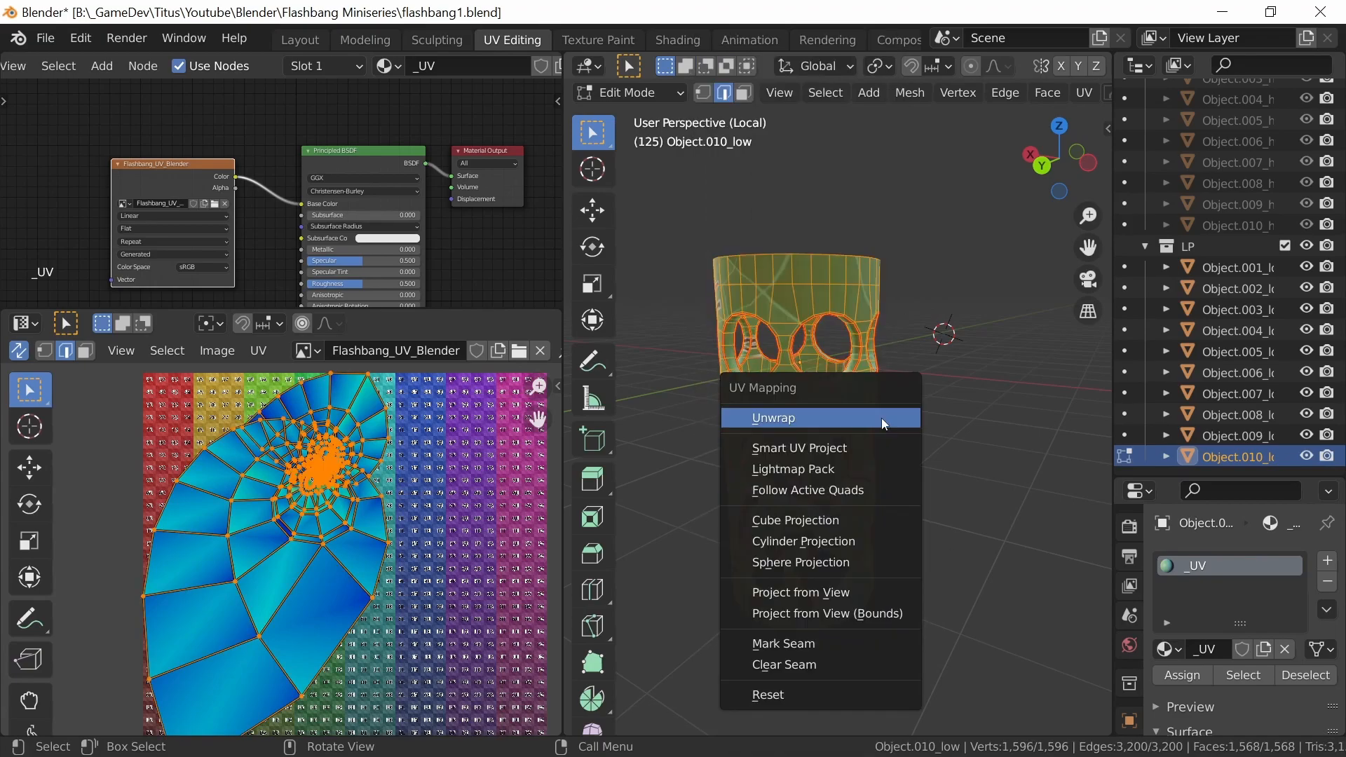
click(853, 418)
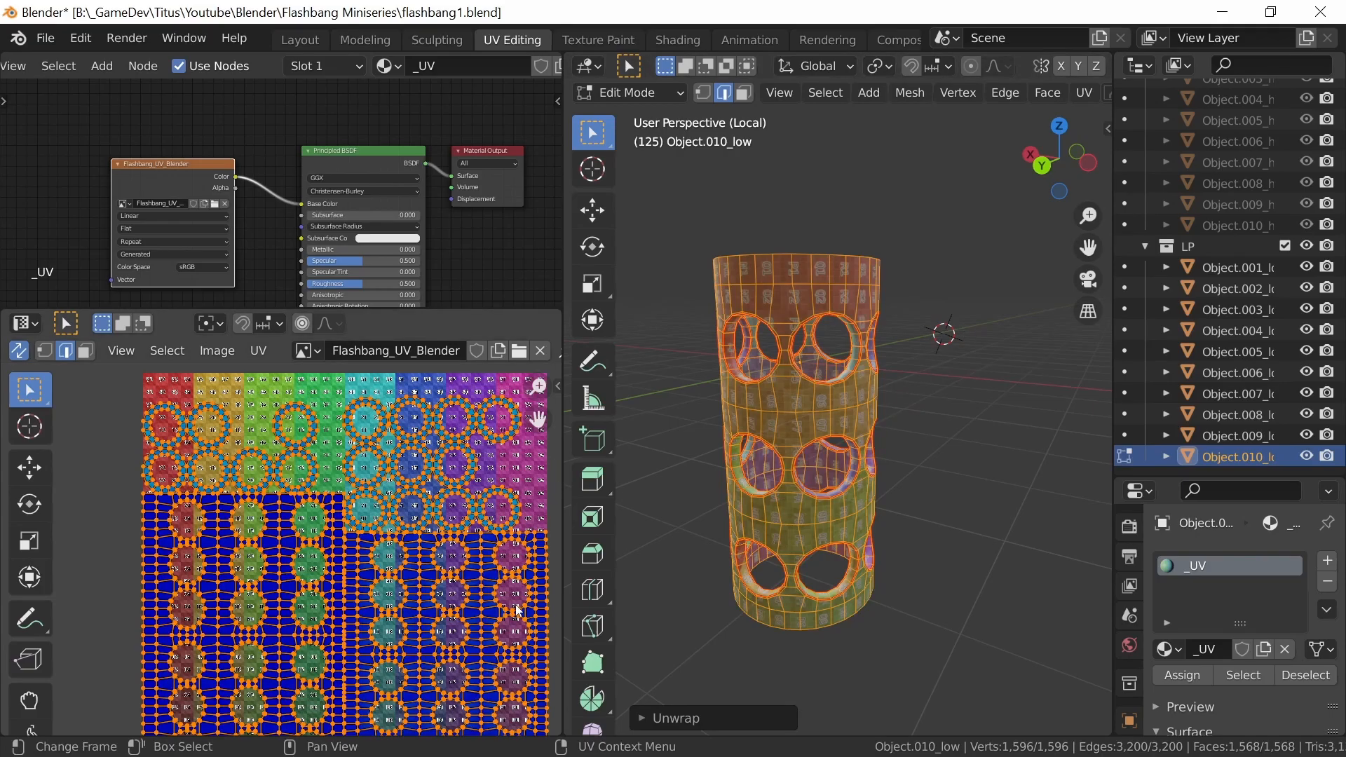
scroll(507, 577, up, 2)
scroll(508, 577, up, 1)
scroll(535, 601, down, 2)
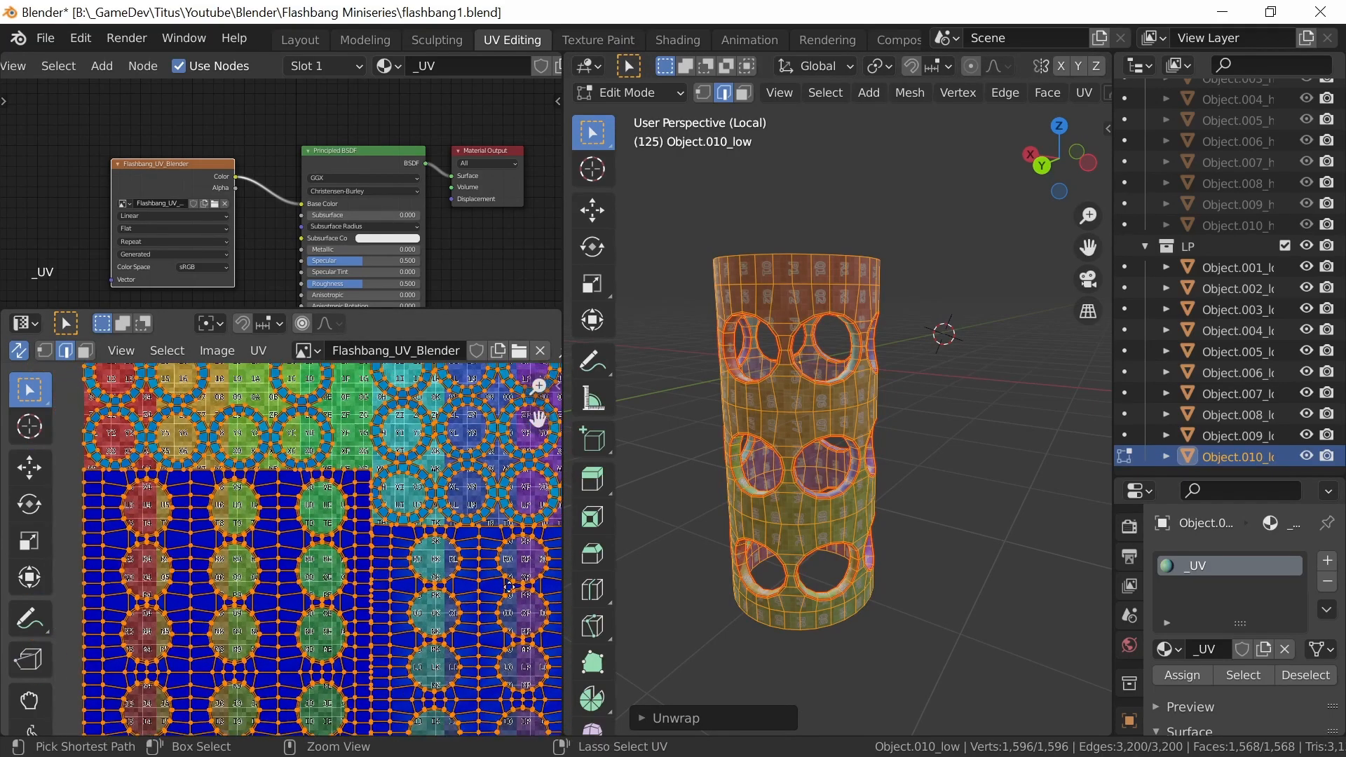
scroll(431, 507, up, 2)
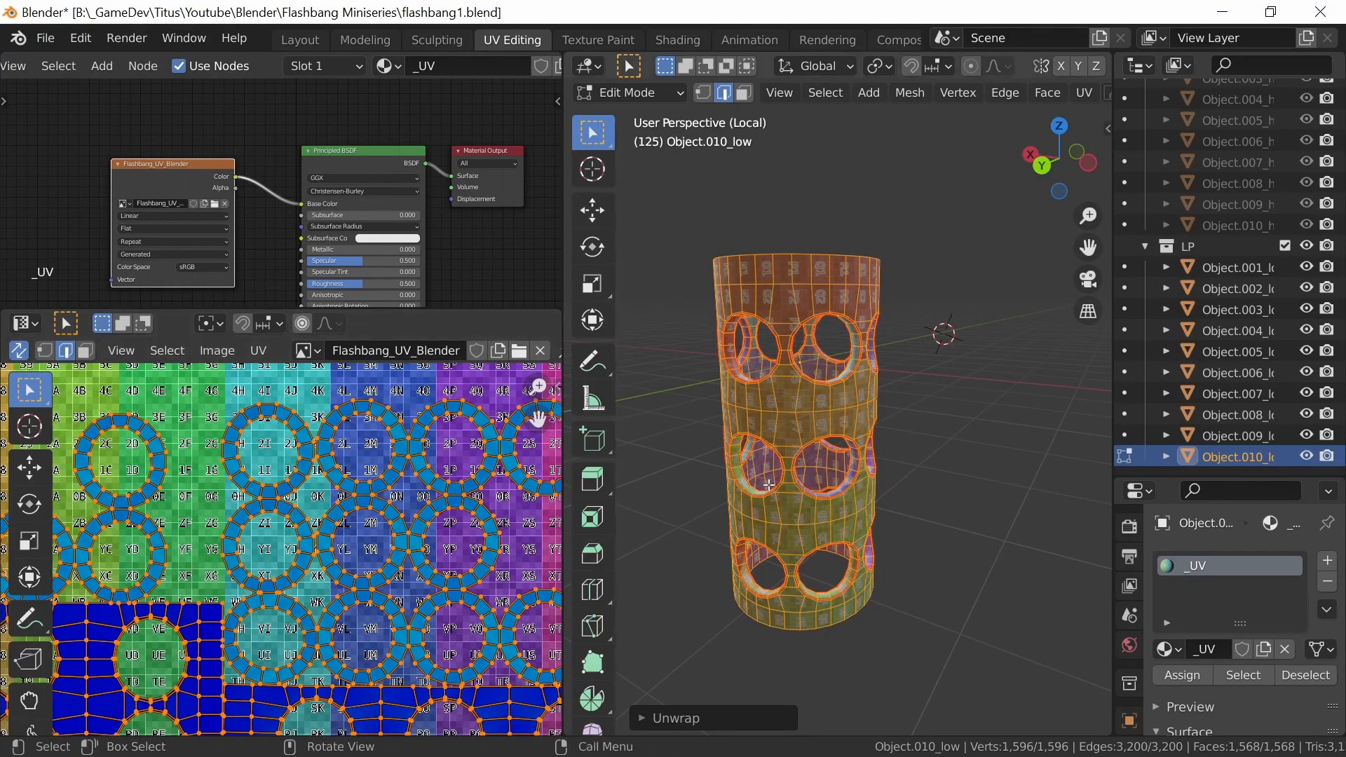
Select one cross edge on the inner ring of every hole around the tube and mark these edges as seams
middle_drag(938, 447, 899, 443)
click(833, 447)
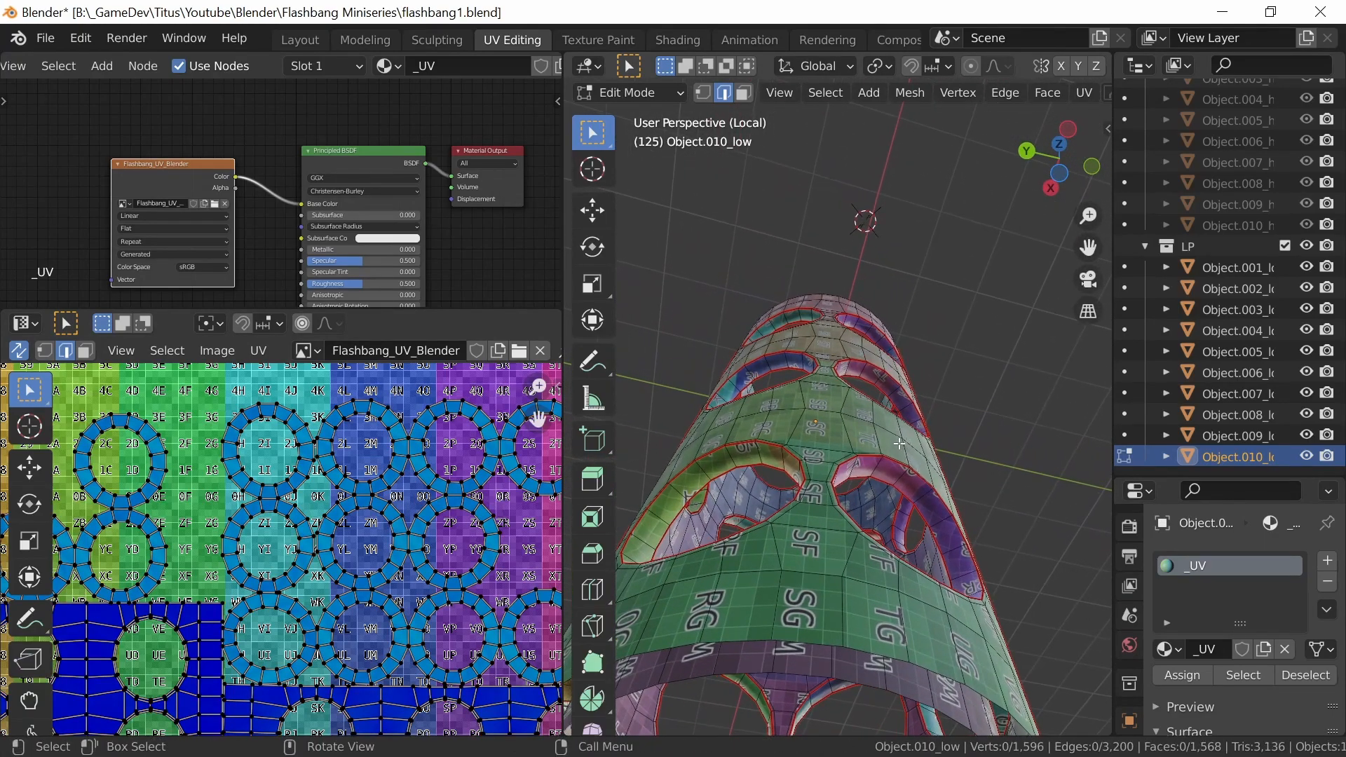
click(733, 459)
shift+click(767, 365)
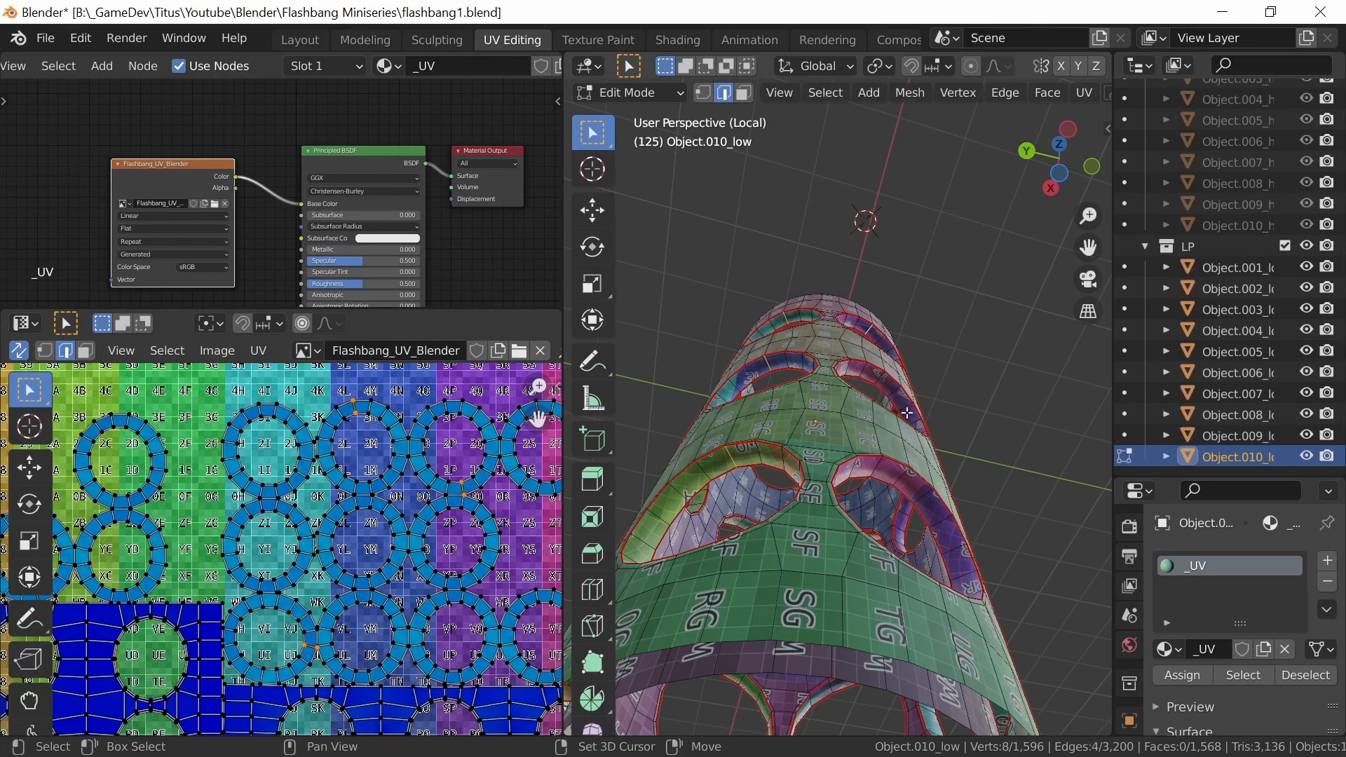
shift+click(880, 380)
shift+click(902, 477)
middle_drag(1019, 522, 885, 510)
shift+click(855, 429)
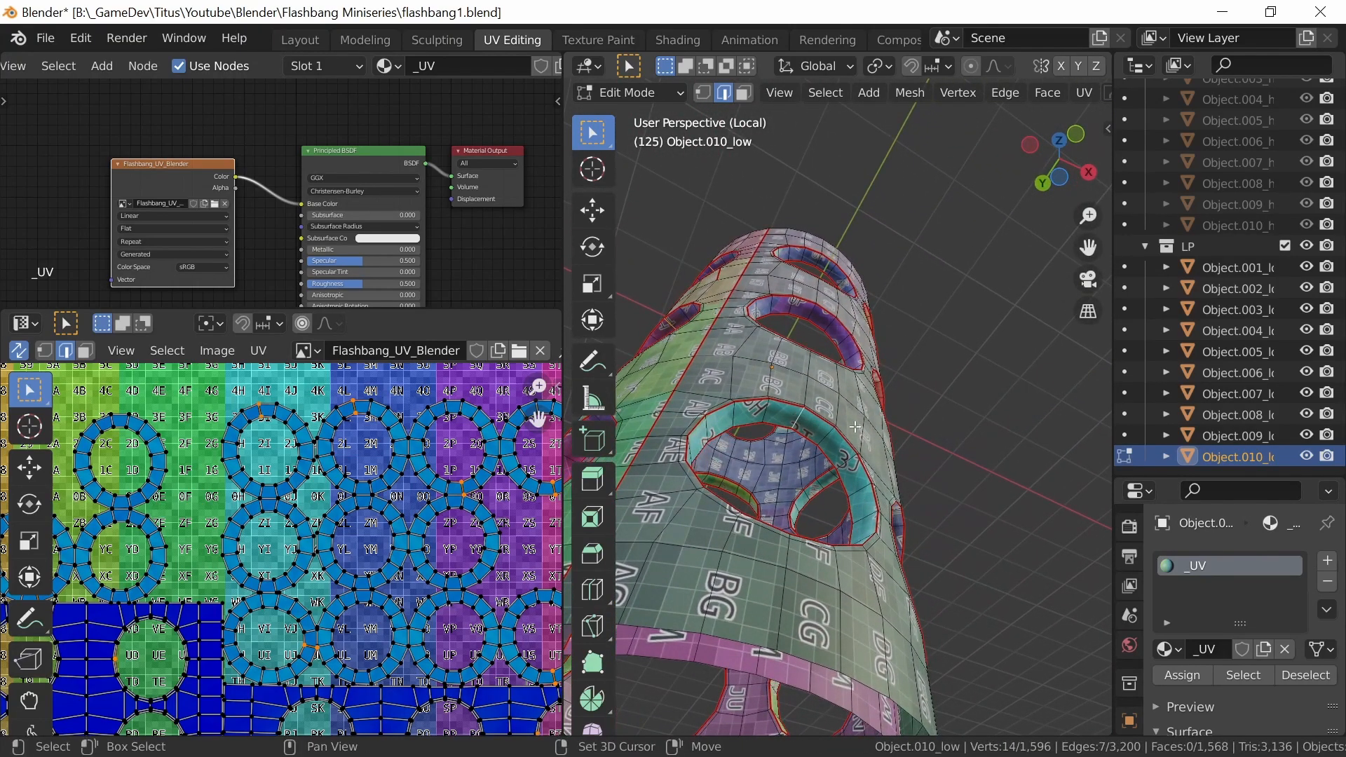
shift+click(814, 310)
shift+click(820, 263)
middle_drag(929, 445, 780, 452)
shift+click(848, 333)
shift+click(844, 233)
shift+click(841, 187)
middle_drag(858, 197, 848, 279)
shift+click(848, 279)
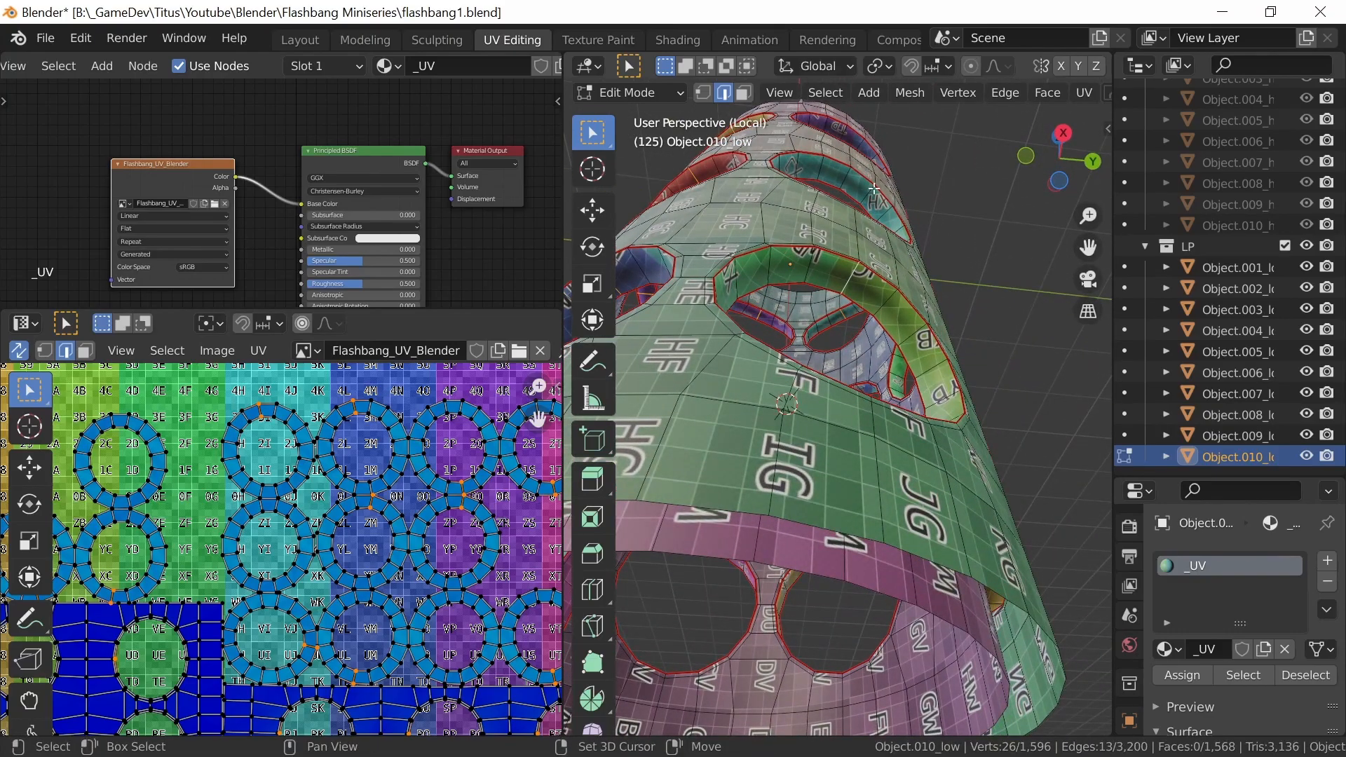
shift+click(843, 130)
shift+click(845, 132)
middle_drag(845, 131, 873, 386)
middle_drag(904, 267, 854, 320)
shift+click(810, 217)
middle_drag(811, 215, 905, 270)
shift+click(830, 150)
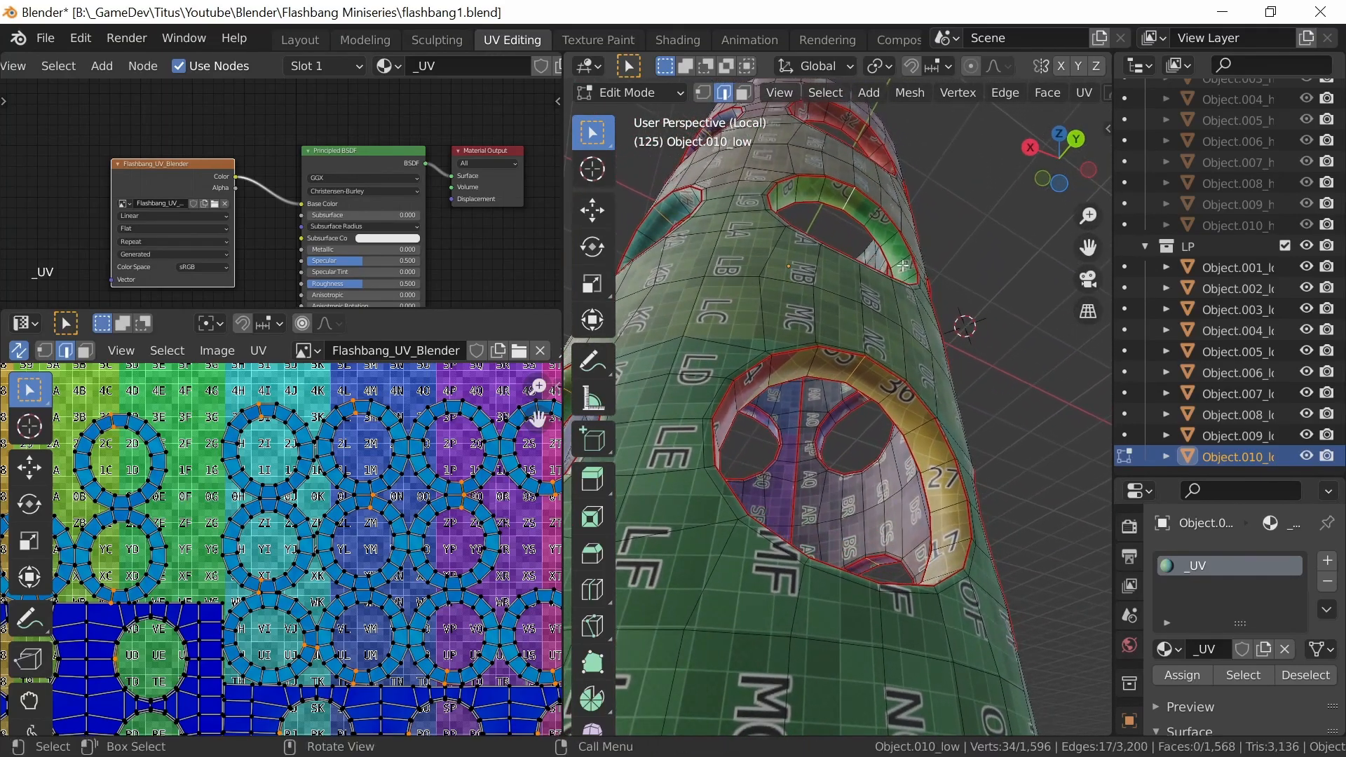
shift+click(852, 138)
middle_drag(961, 408, 917, 374)
right_click(883, 305)
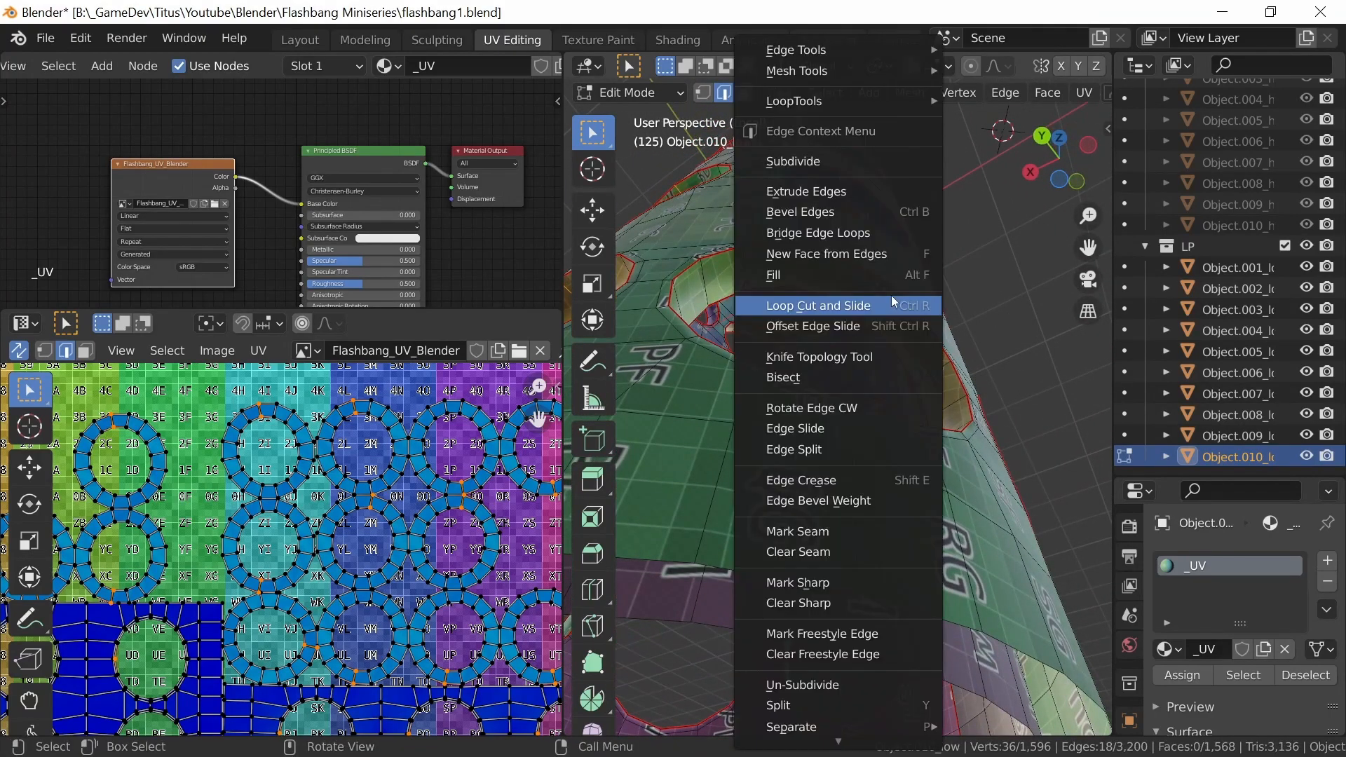
click(869, 536)
Unwrap the entire tube with the hole rings cut open and inspect the resulting strip and wall islands
middle_drag(839, 432, 873, 392)
scroll(864, 478, down, 3)
key(a)
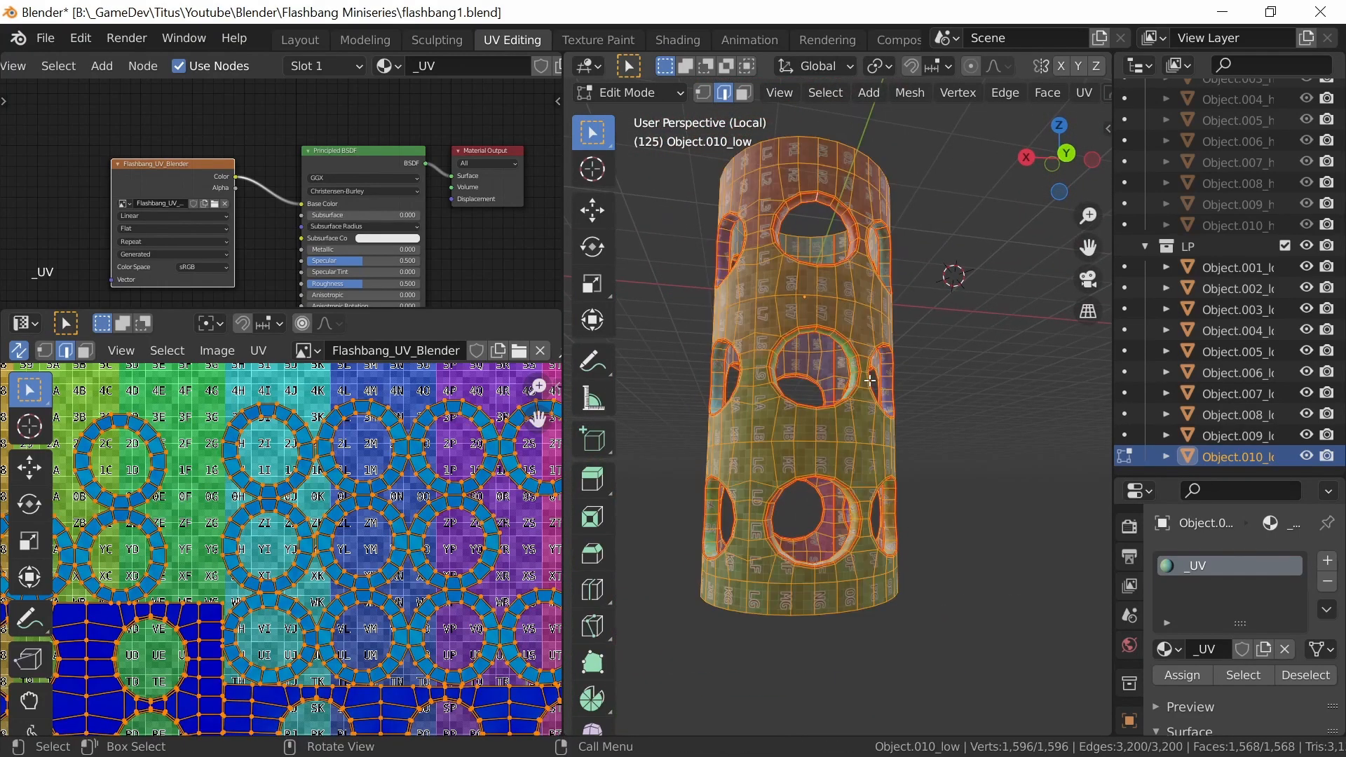
key(u)
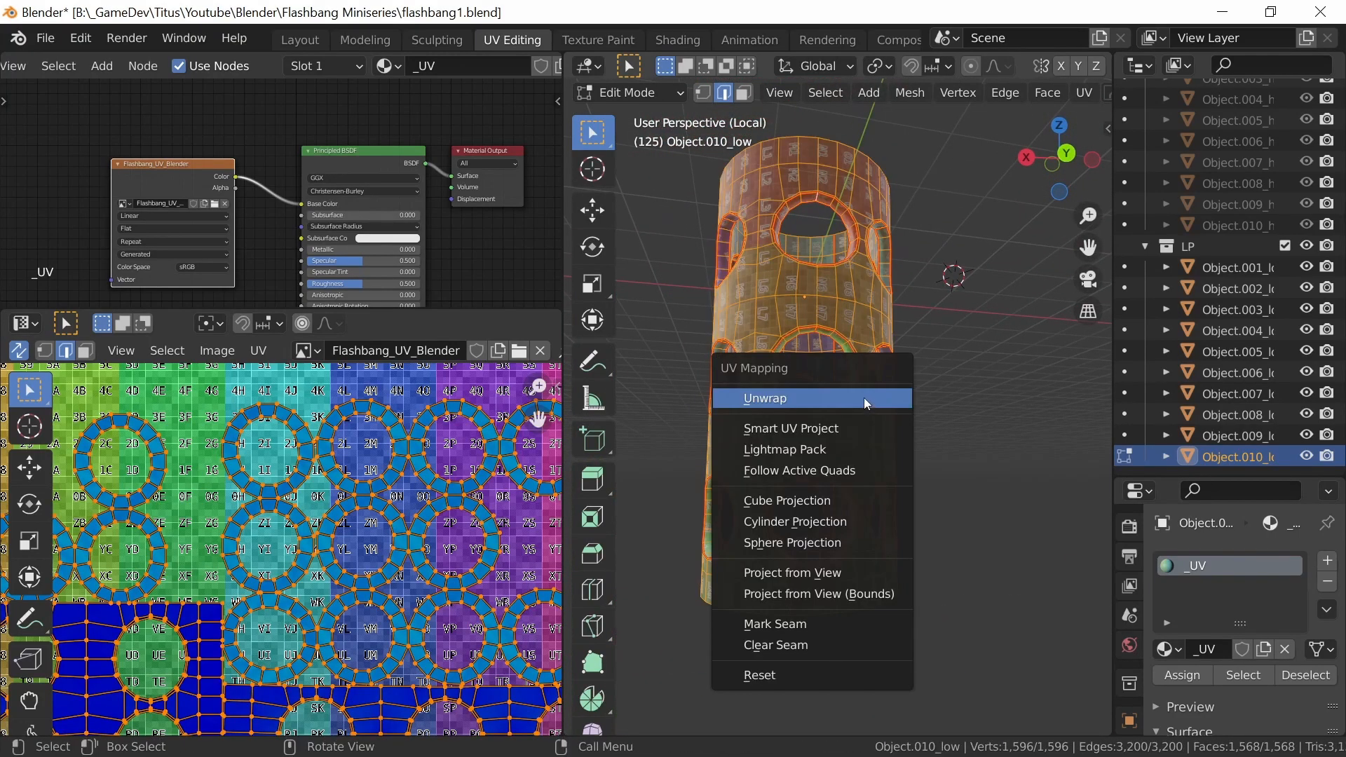
click(864, 397)
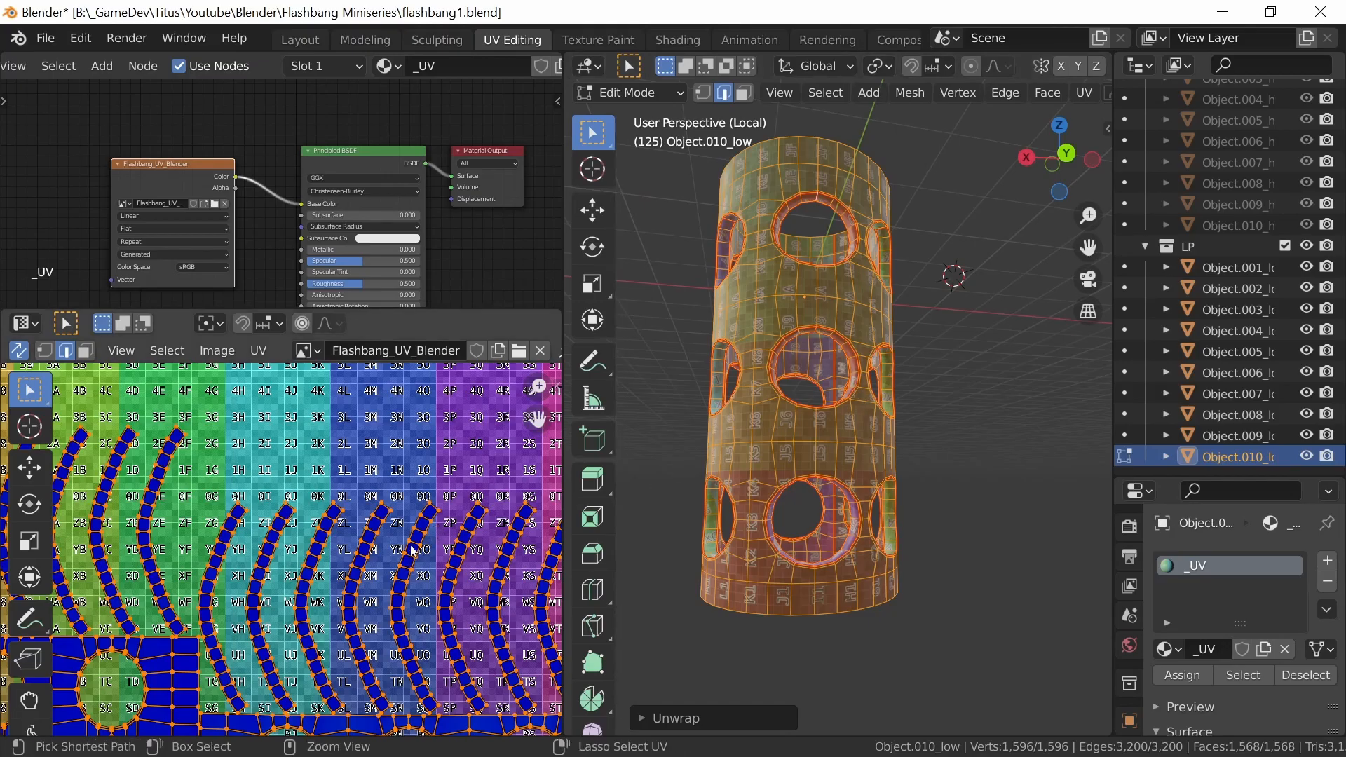
scroll(421, 630, down, 3)
scroll(420, 629, up, 2)
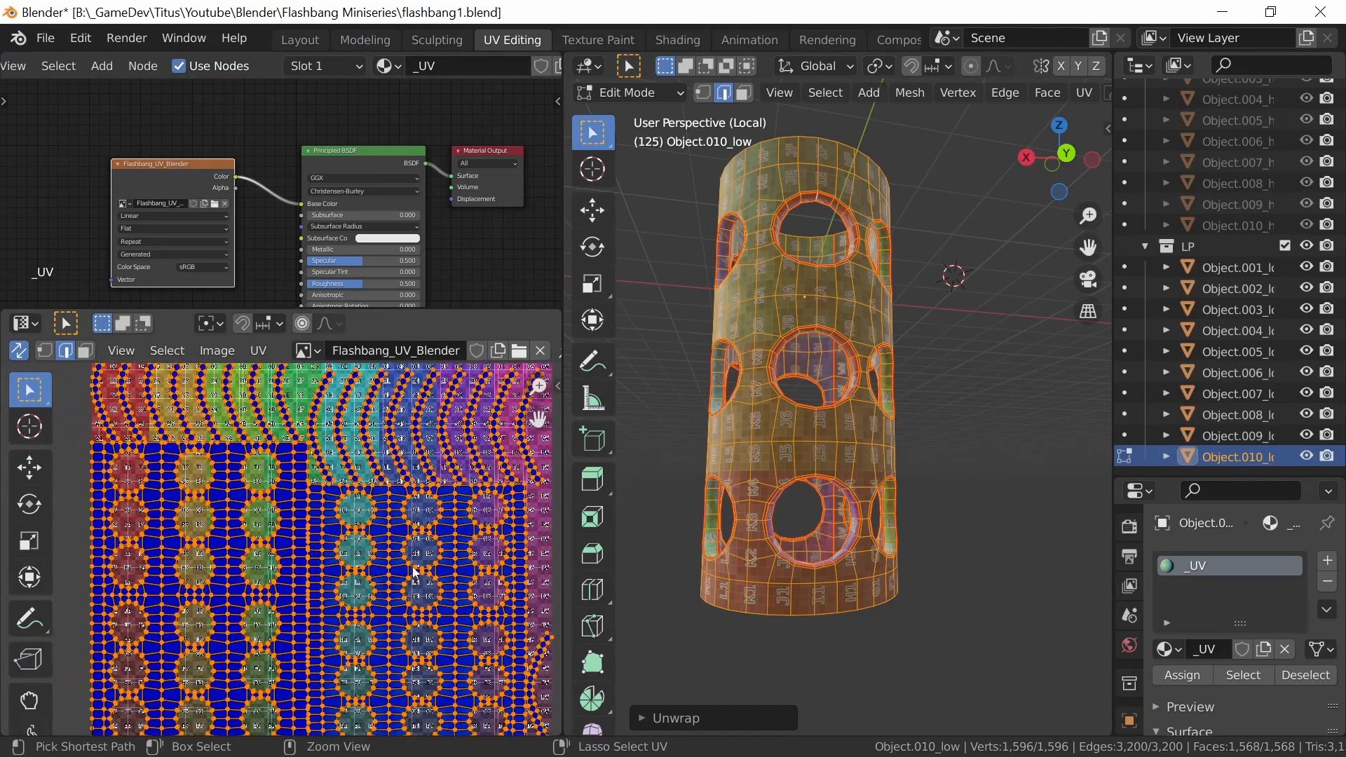
scroll(428, 582, up, 1)
middle_drag(430, 566, 400, 631)
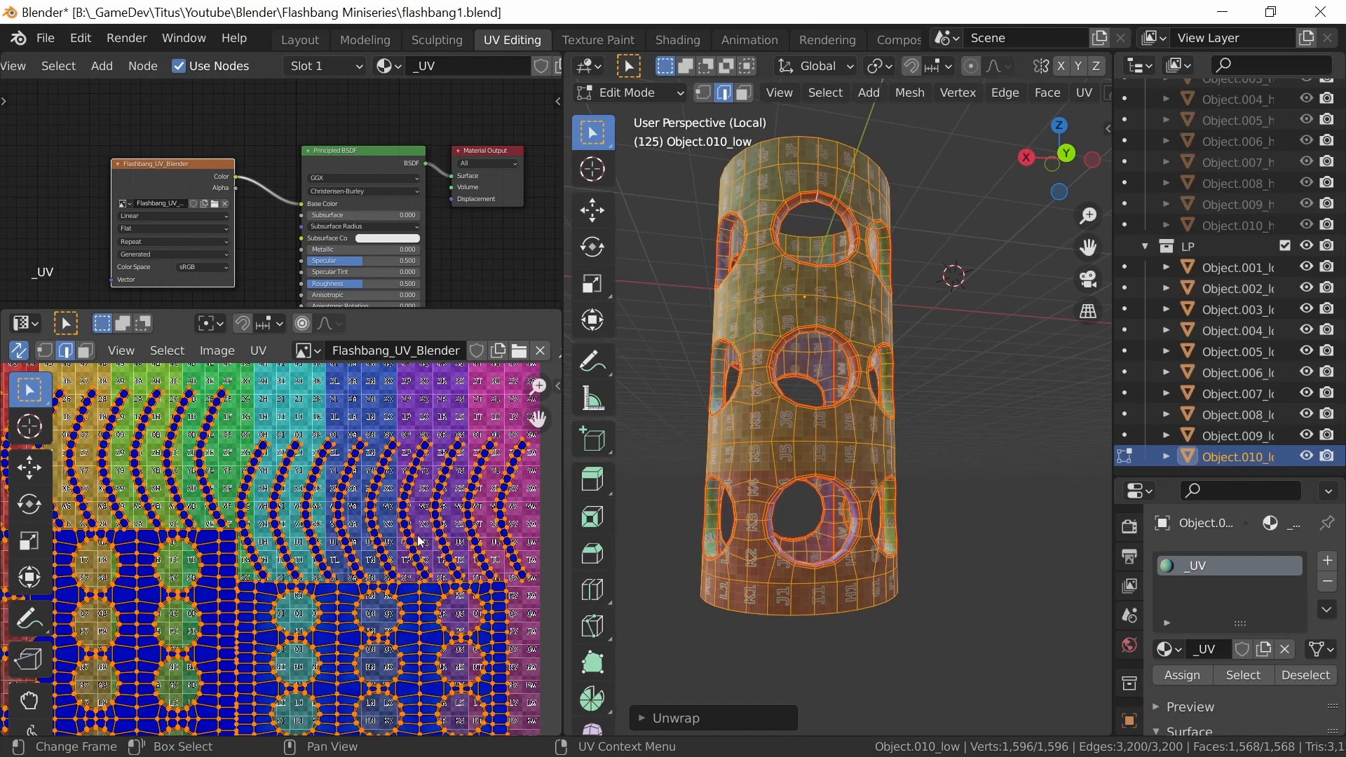
ctrl+middle_drag(419, 553, 436, 521)
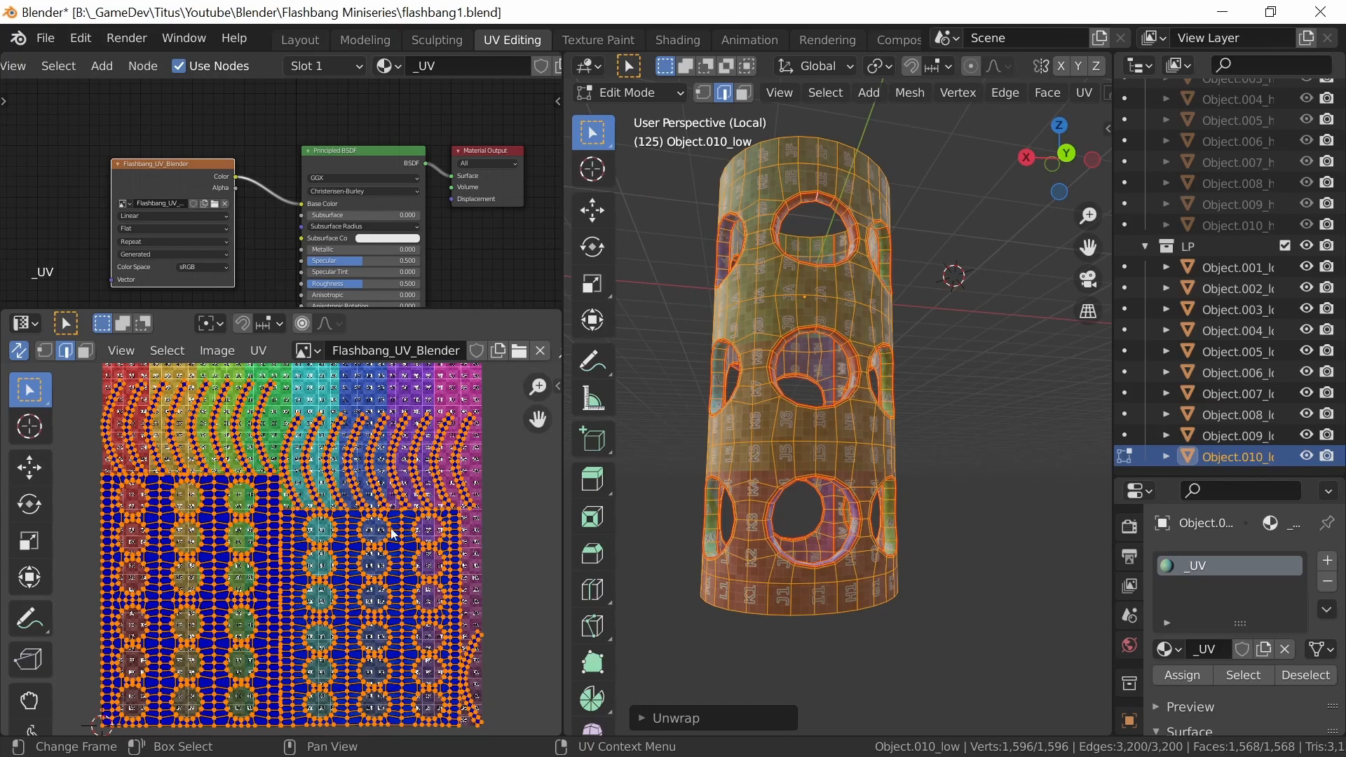
Leave the tube's local view and return to the whole flashbang in Object Mode
middle_drag(778, 417, 870, 455)
key(KP_Divide)
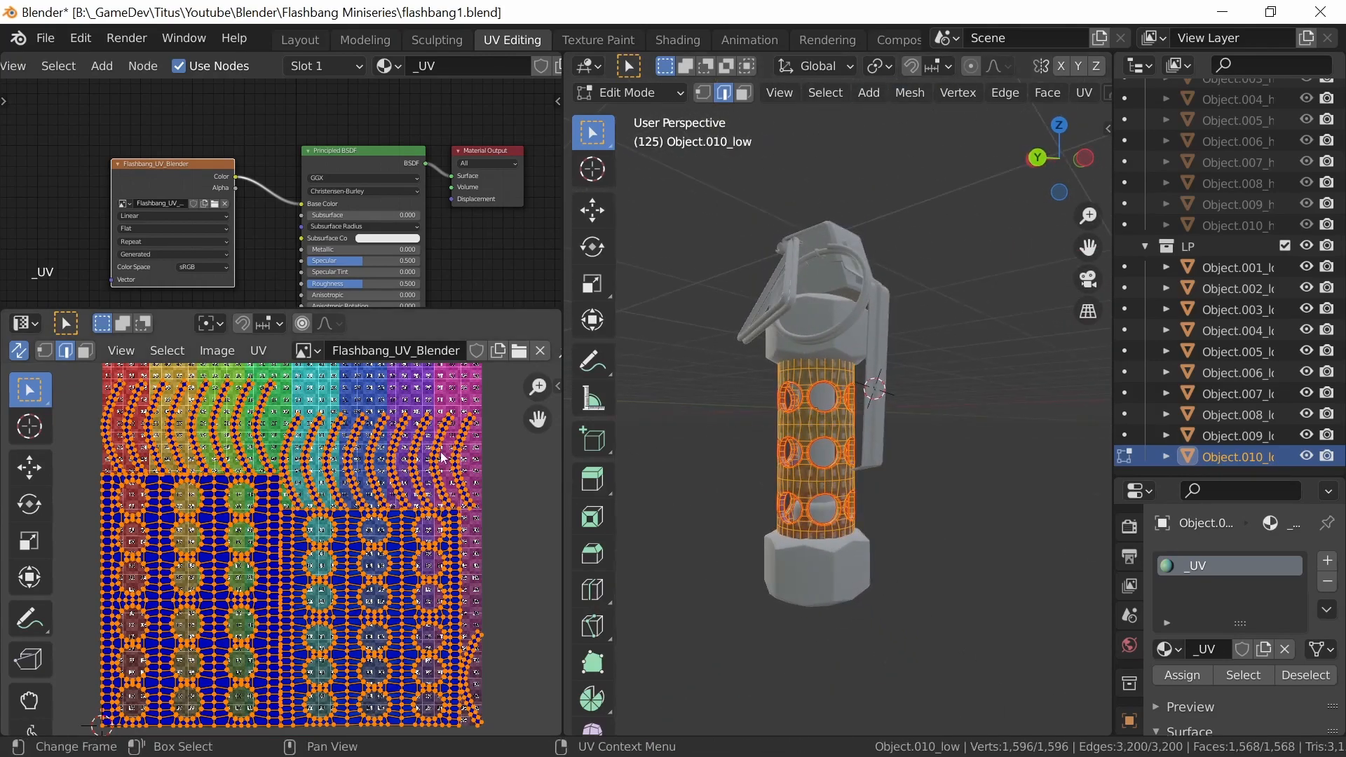
key(Tab)
middle_drag(830, 470, 838, 427)
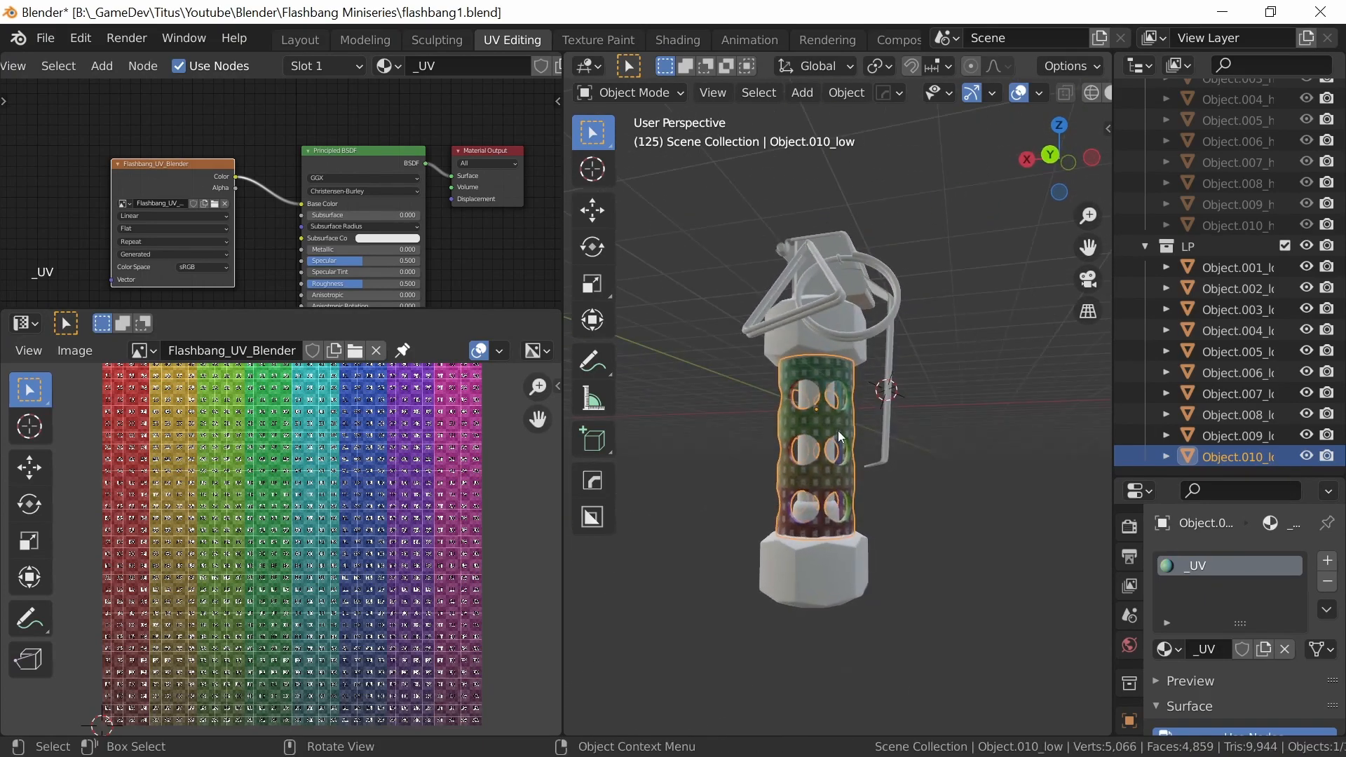
Assign the existing _UV material to the bottom hexagonal cap, isolate the cap in local view and enter Edit Mode
click(834, 561)
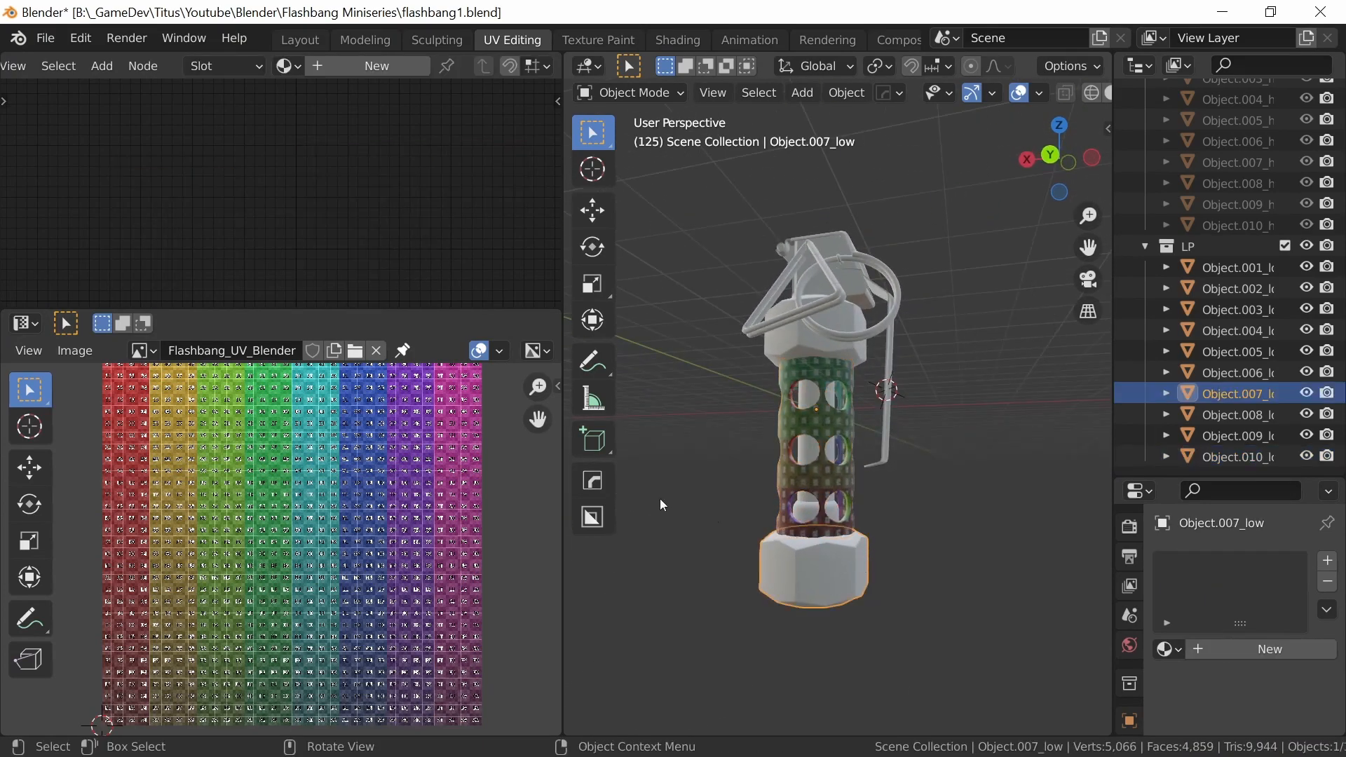
click(288, 66)
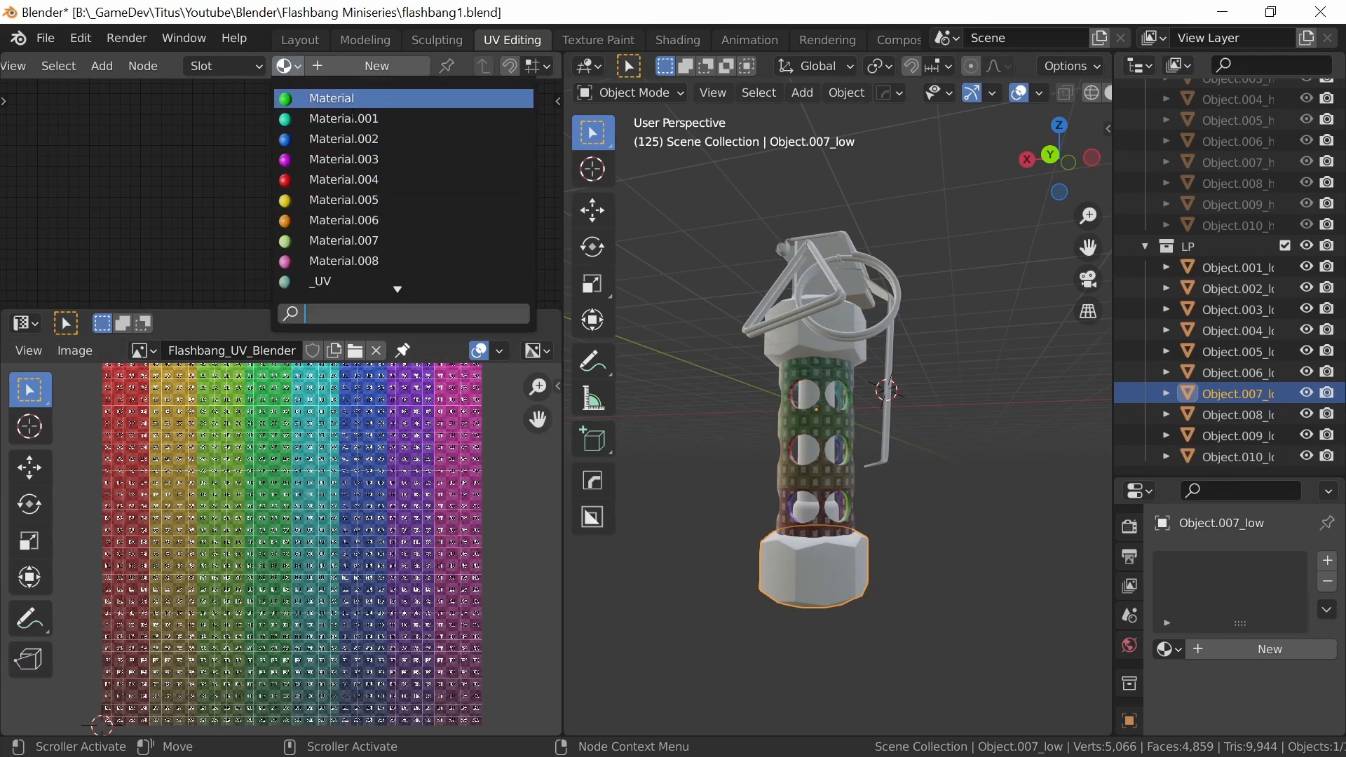
click(340, 280)
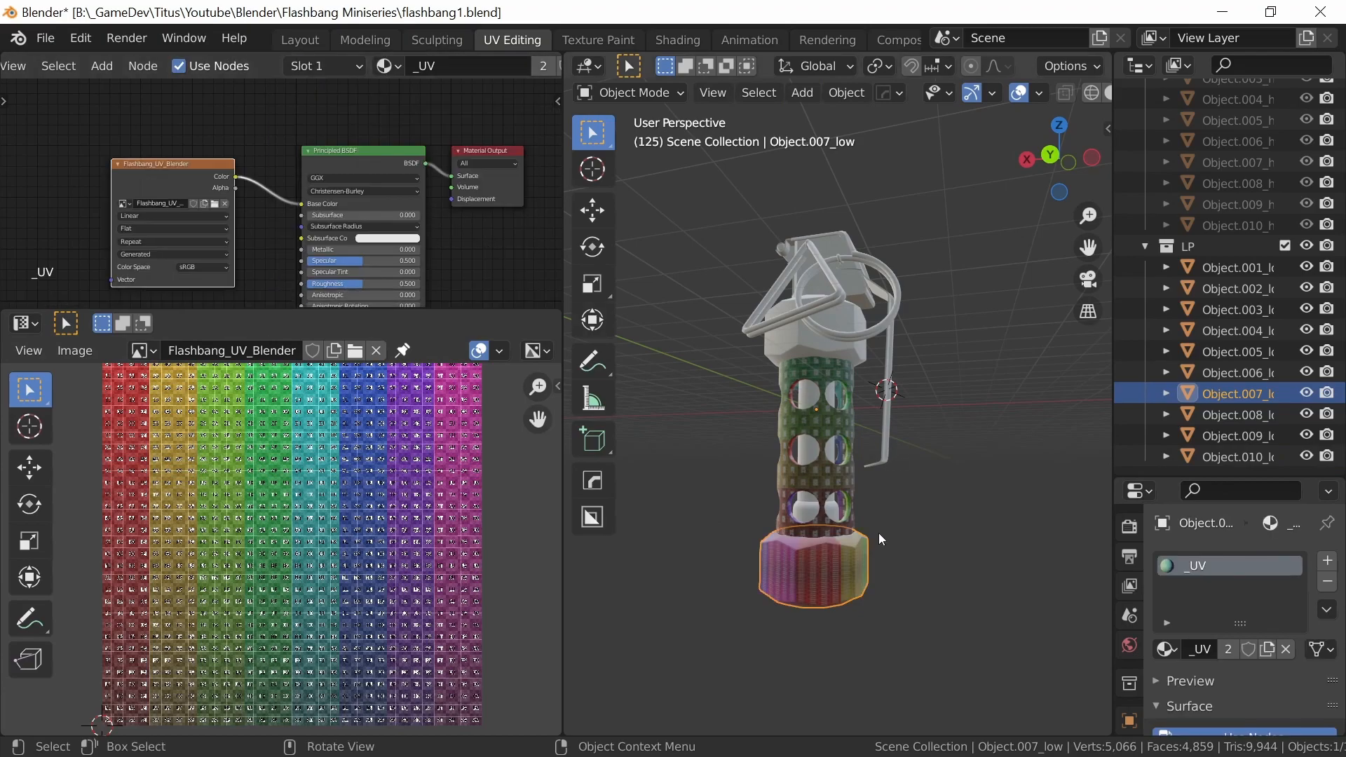
key(KP_Divide)
middle_drag(934, 482, 889, 461)
key(Tab)
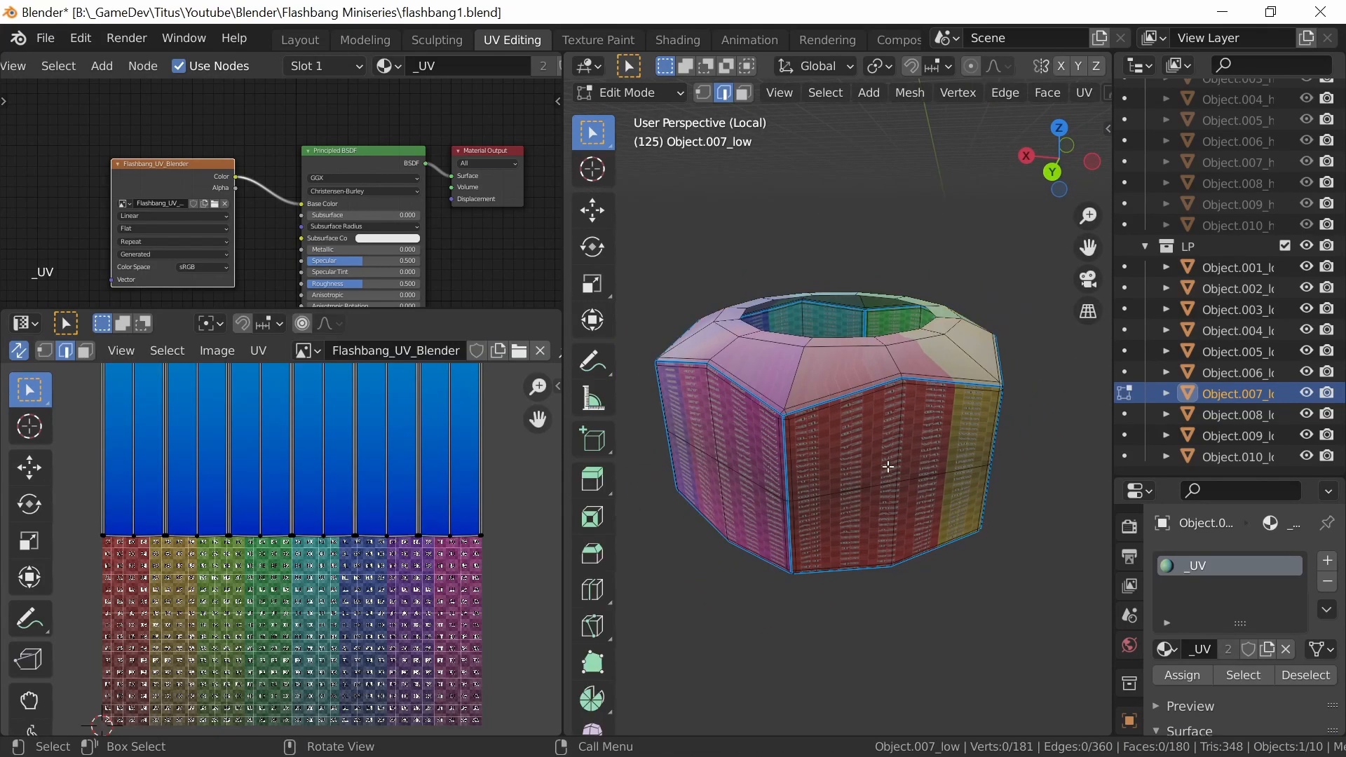
Try Smart UV Project on all of the cap's geometry with a 66° angle limit and 0.000 island margin
key(a)
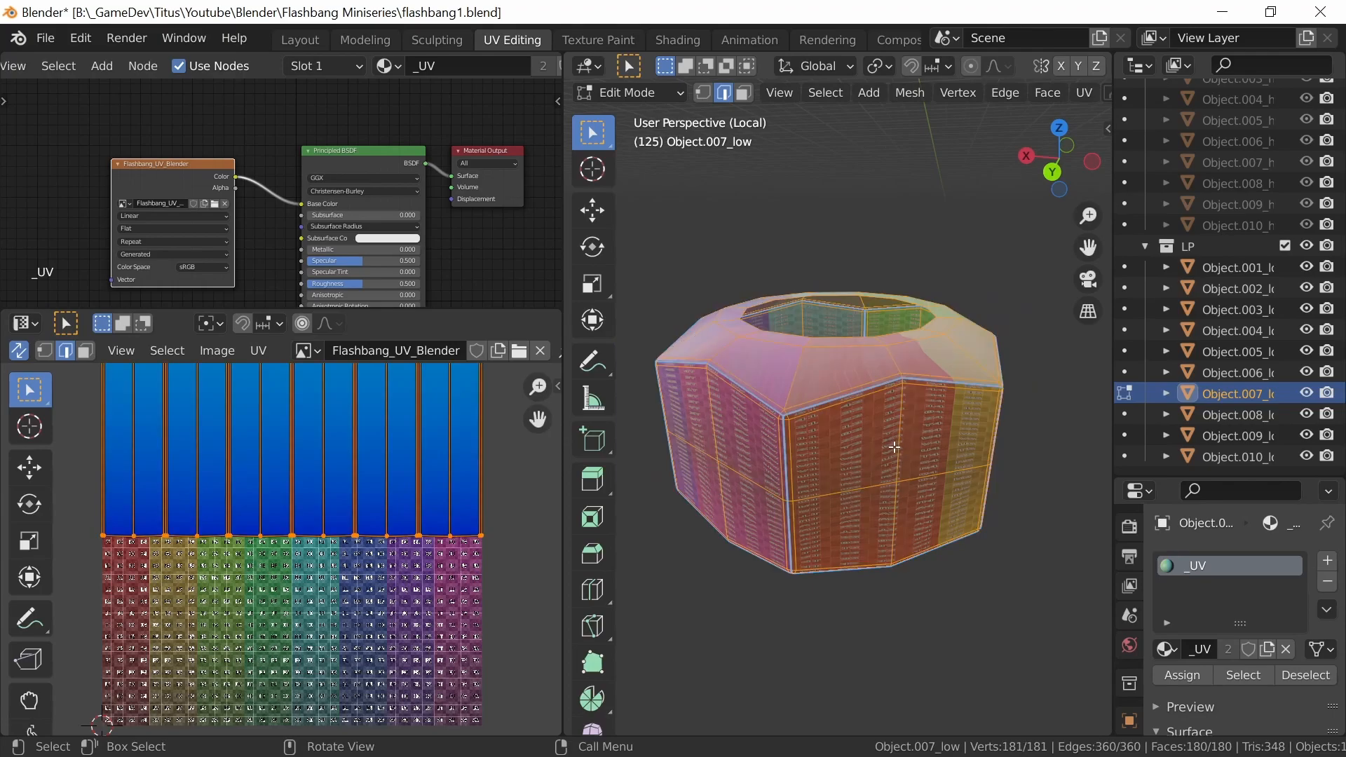
key(ctrl+e)
key(u)
click(851, 446)
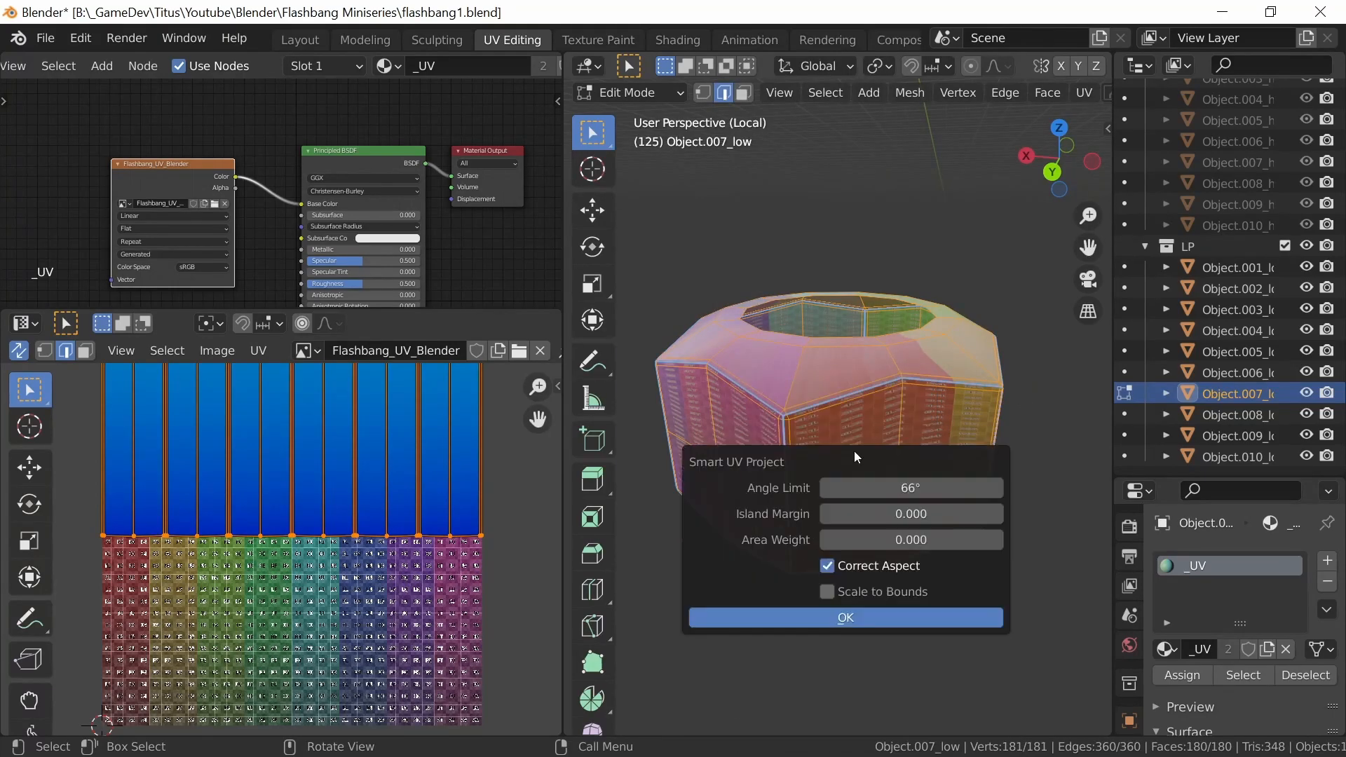
click(888, 620)
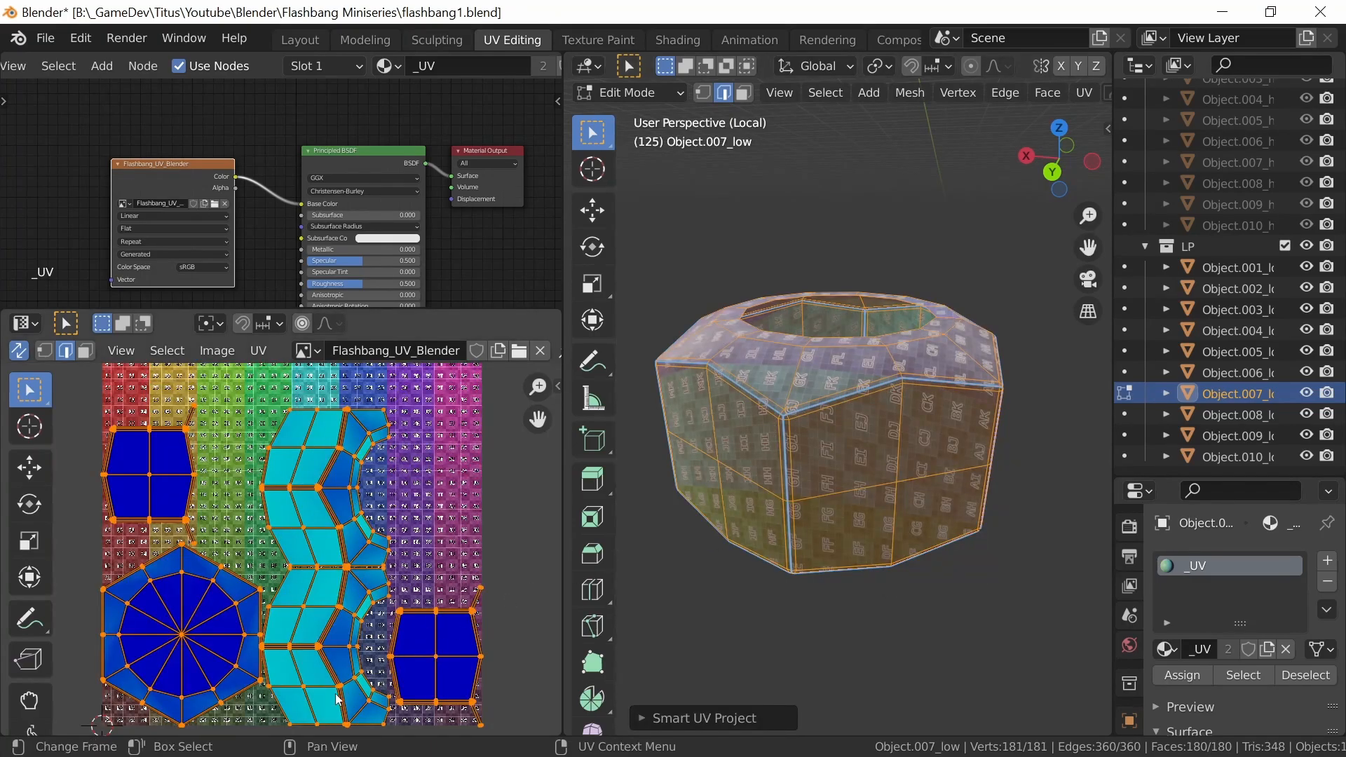
middle_drag(850, 478, 815, 490)
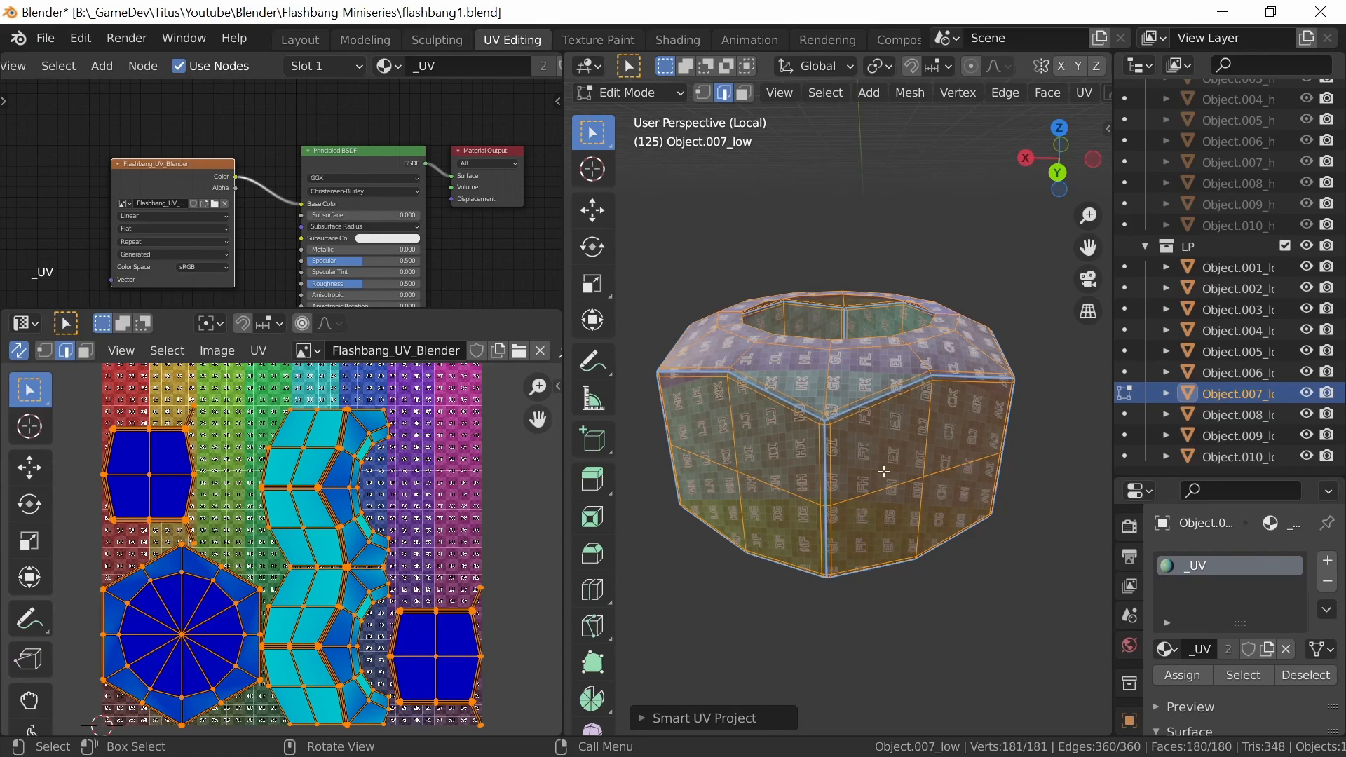
Mark the edge loops around the upper and lower outer rims of the cap as seams
click(867, 405)
alt+click(788, 408)
middle_drag(811, 571, 858, 546)
alt+shift+click(797, 529)
key(ctrl+e)
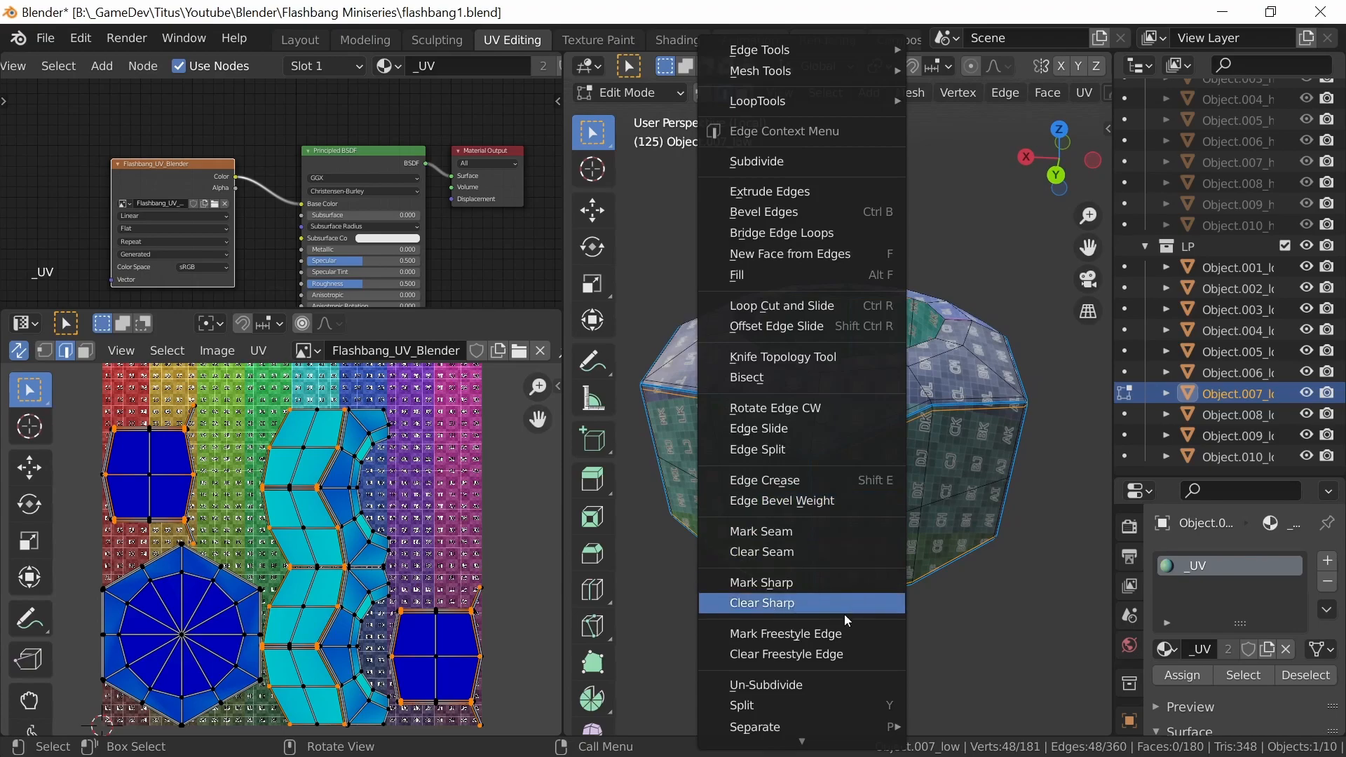
click(840, 532)
Unwrap the entire cap using only the upper and lower rim seams
key(a)
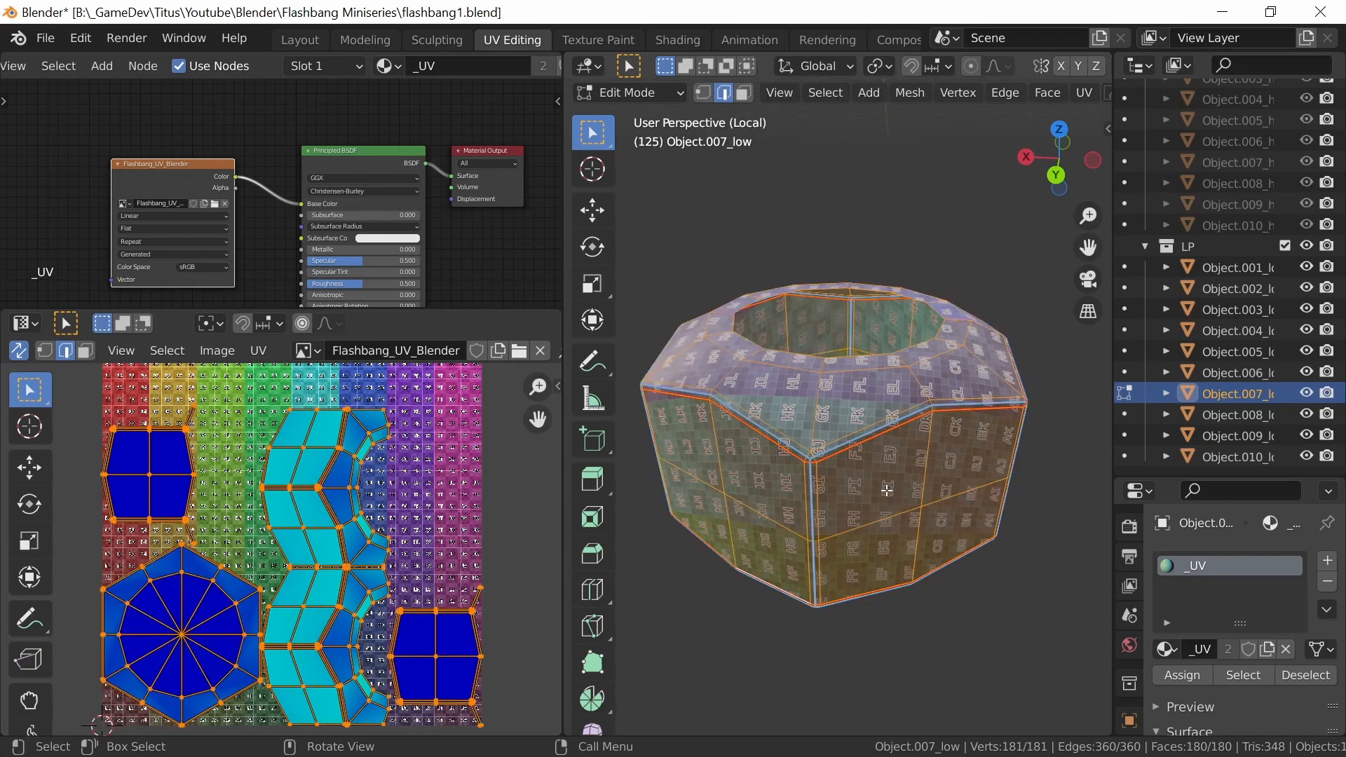
key(u)
click(883, 446)
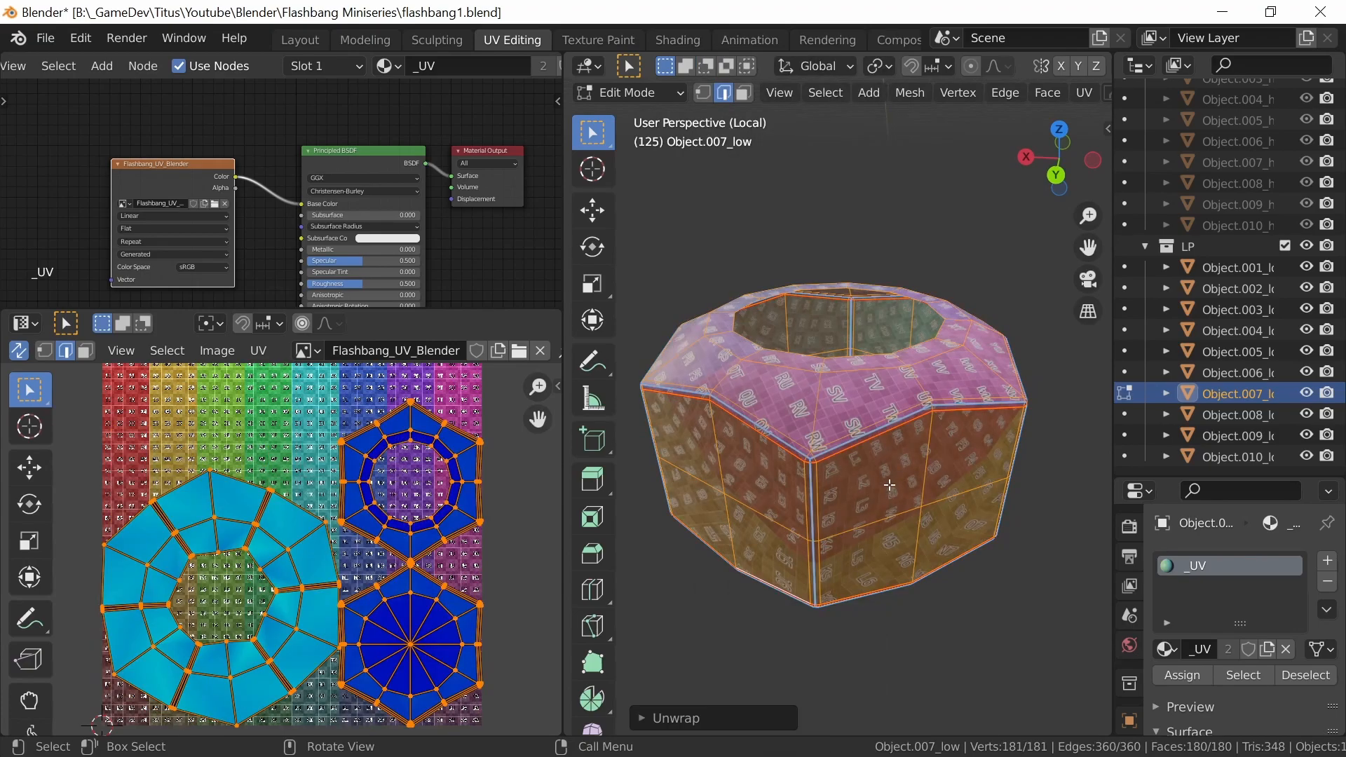
Mark a vertical seam down the middle of one outer side face of the cap, between the two rim seams
middle_drag(885, 475, 912, 470)
click(749, 444)
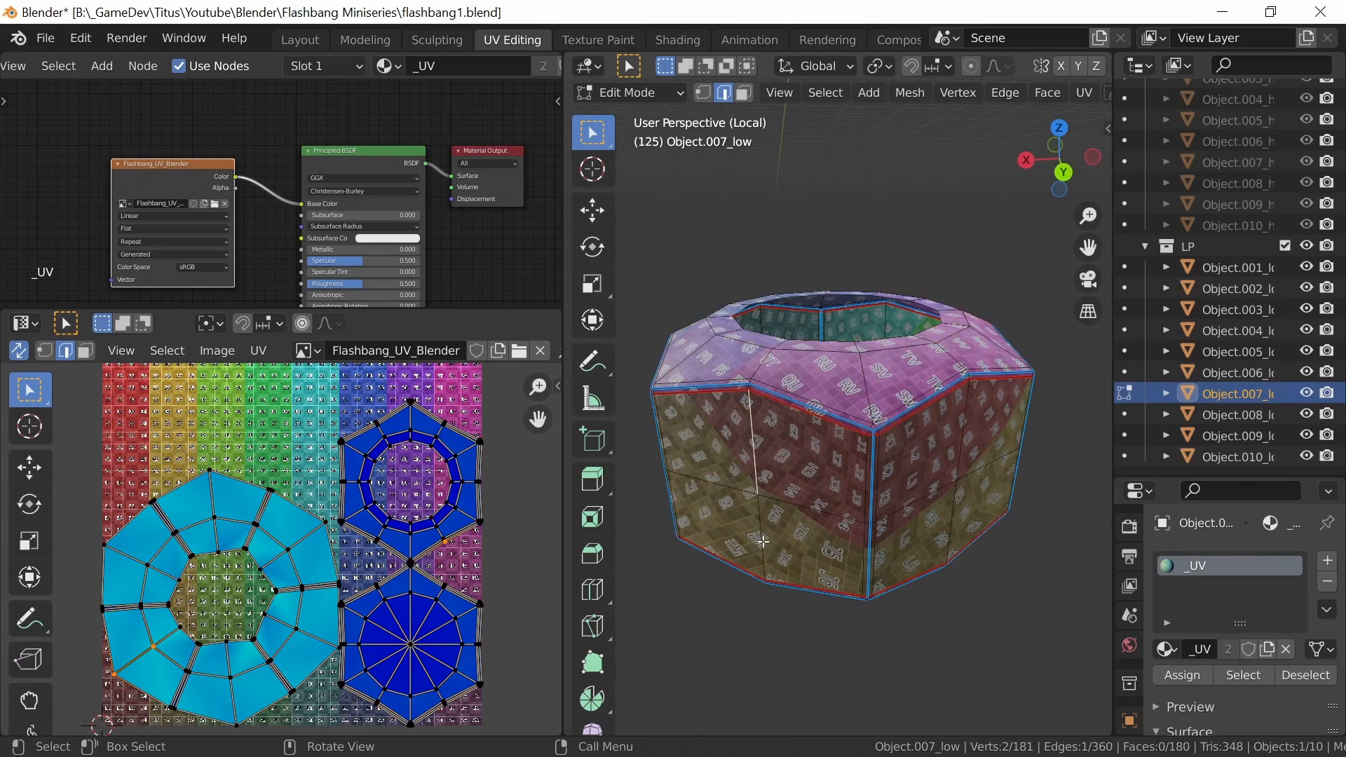
shift+click(762, 544)
key(ctrl+e)
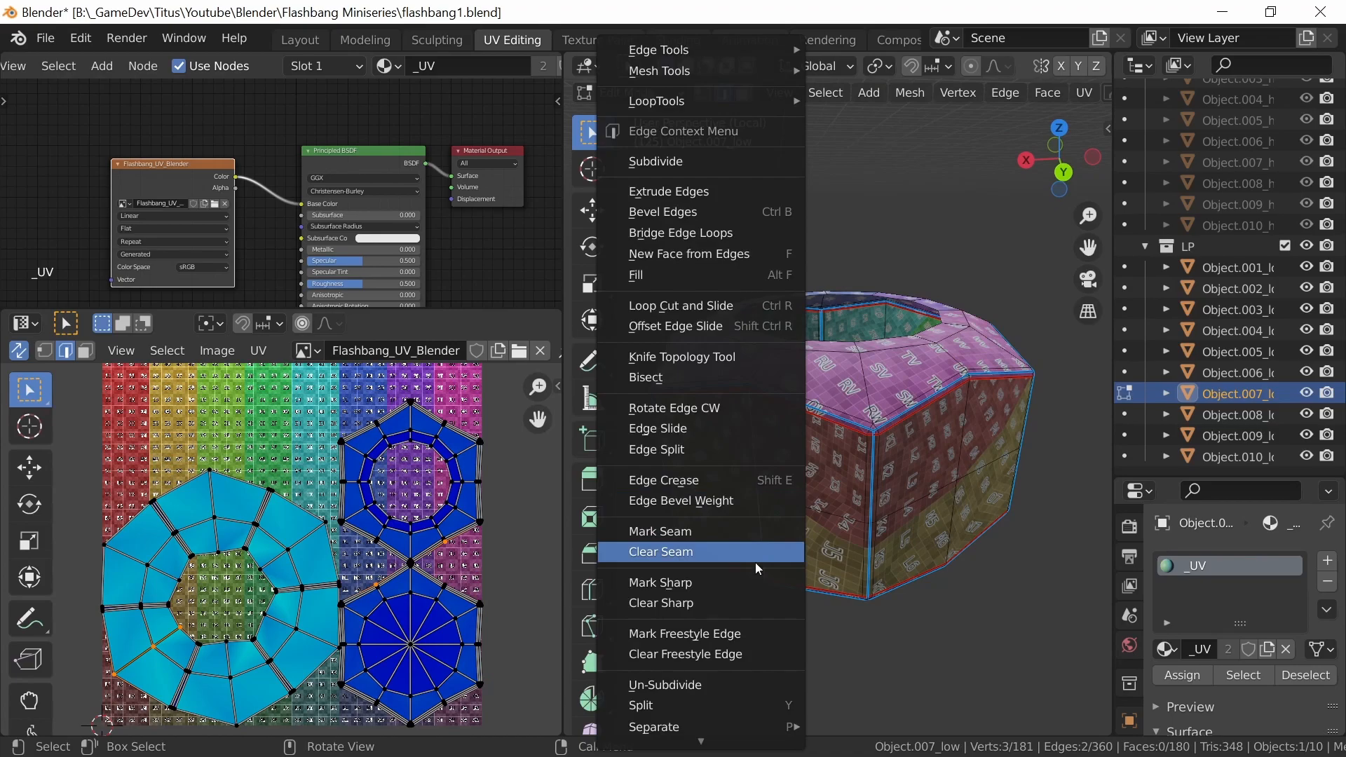
click(761, 526)
Unwrap the entire cap with the added side seam and return to the whole flashbang in Object Mode
key(a)
key(u)
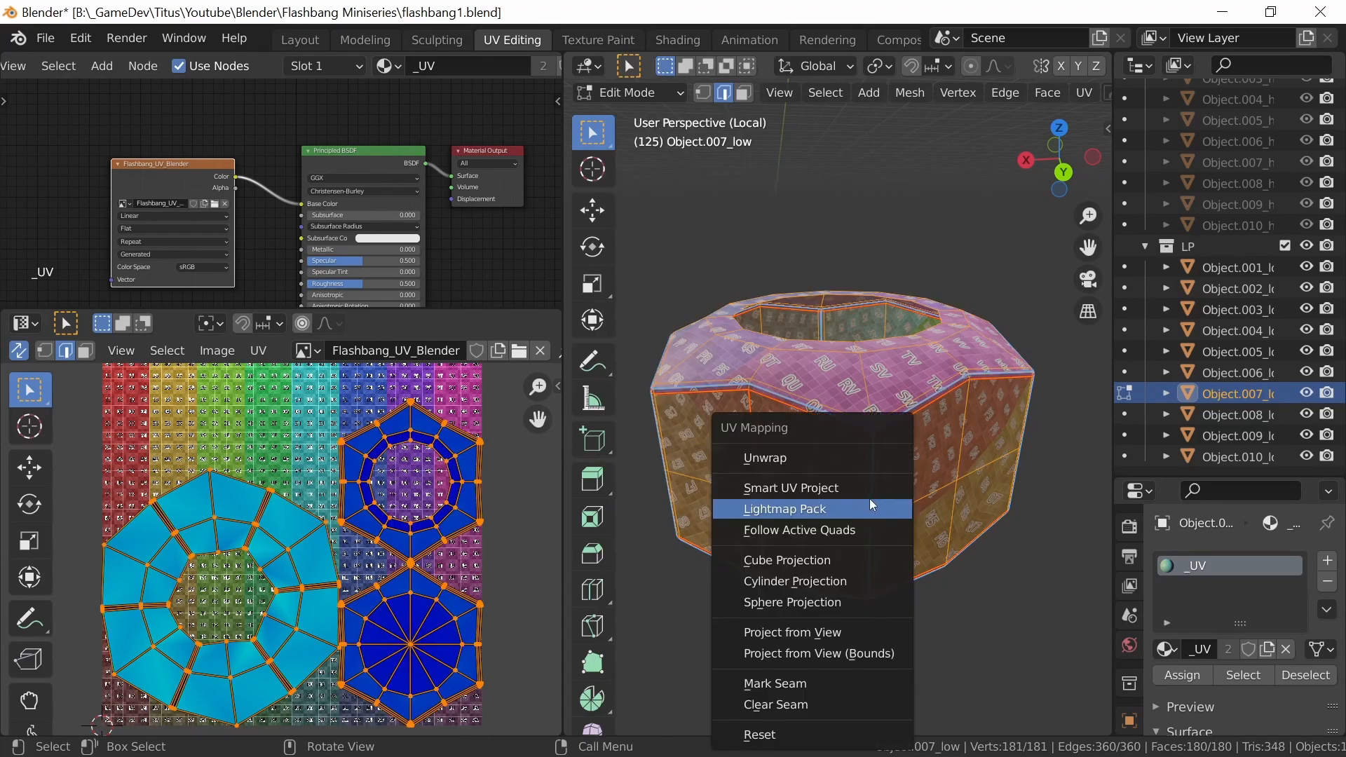
click(859, 458)
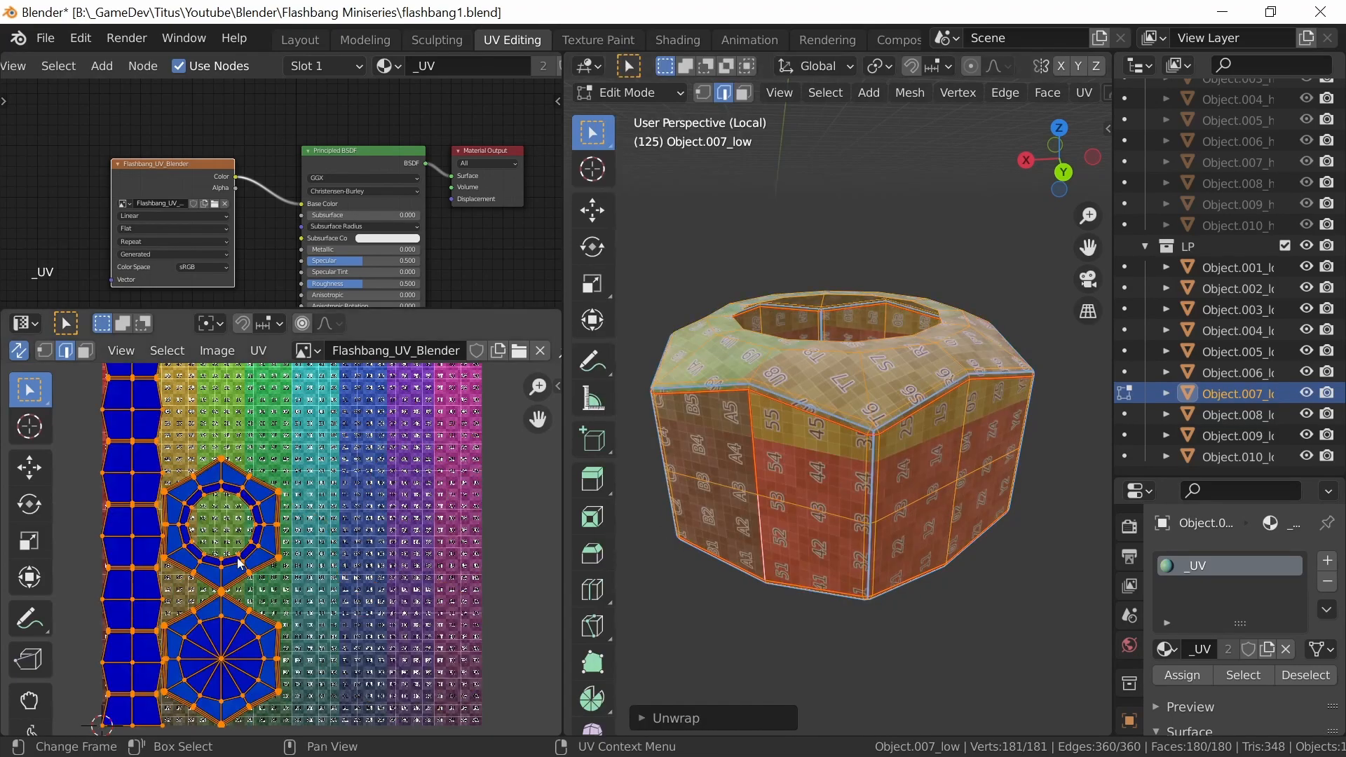
middle_drag(947, 496, 889, 510)
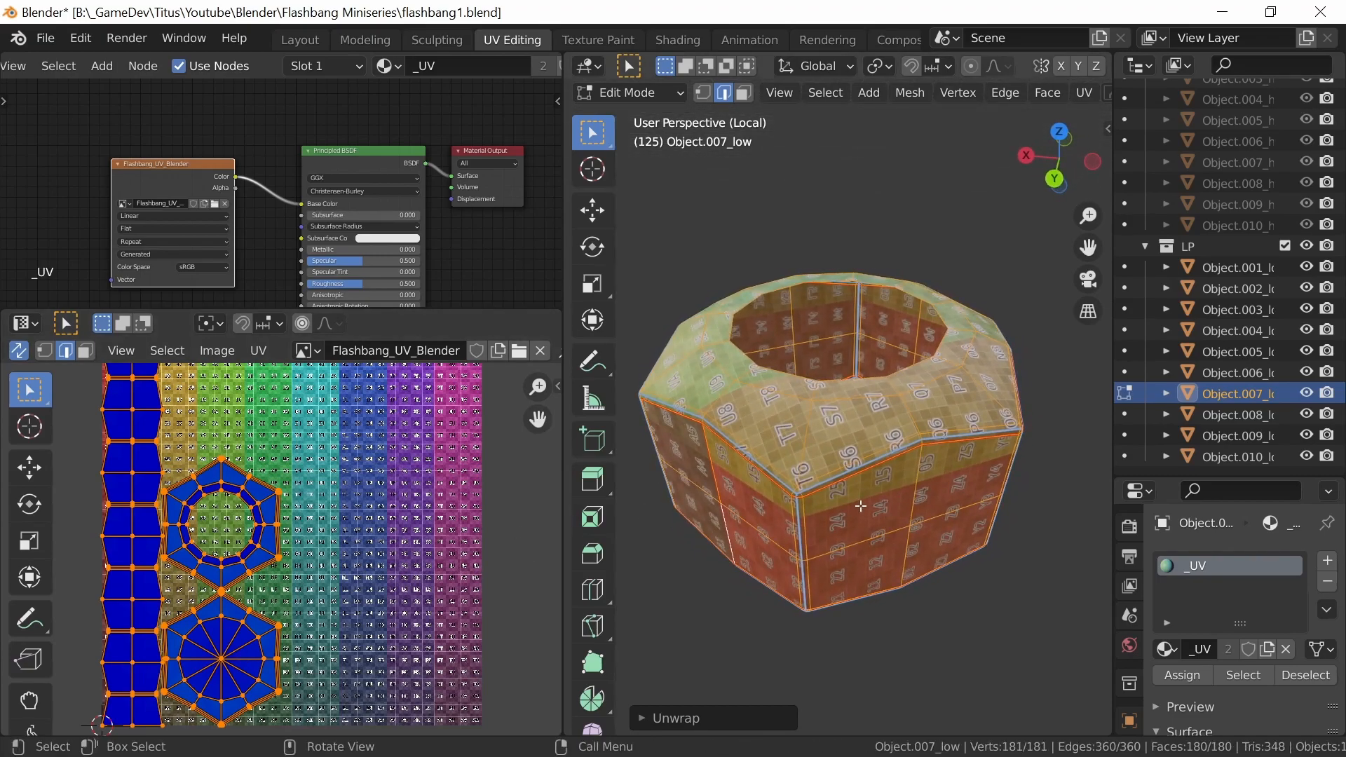
key(Tab)
key(KP_Divide)
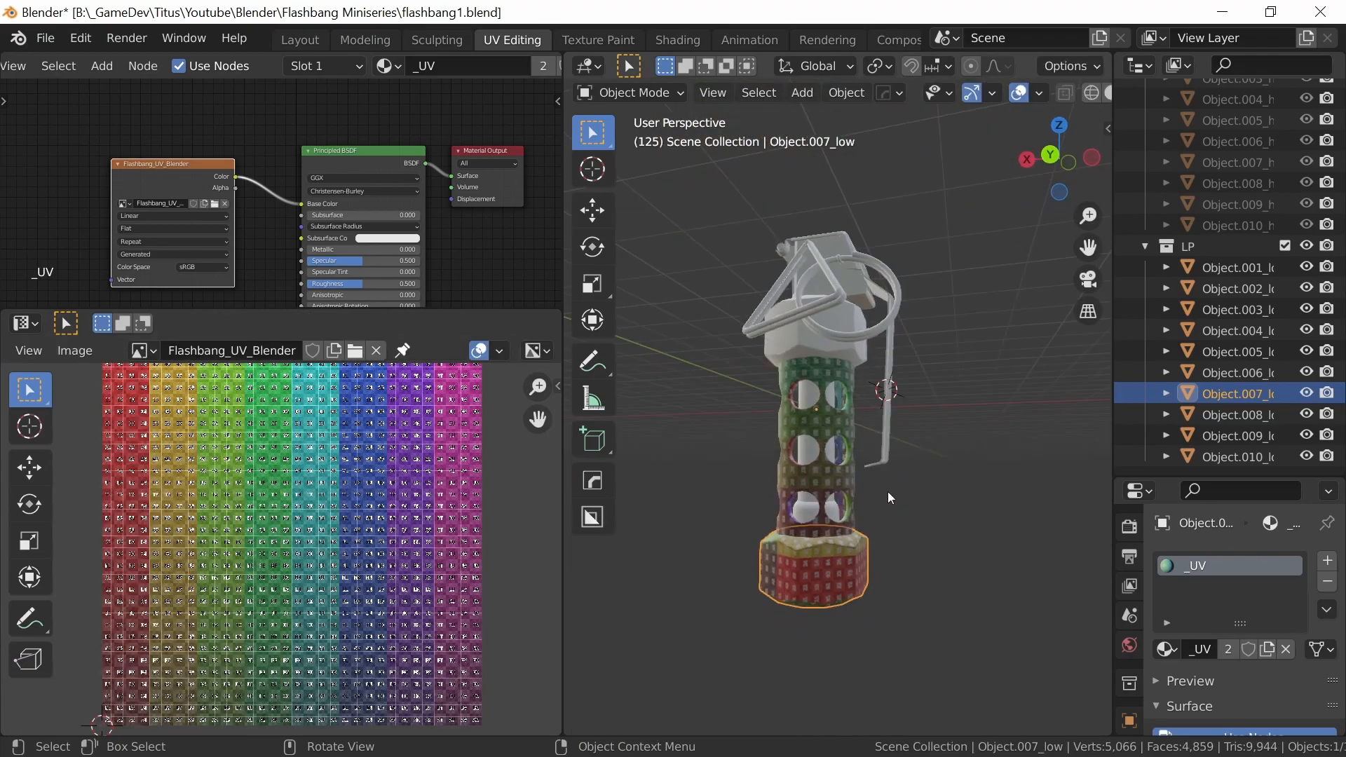
Isolate the upper hexagonal body piece above the tube in local view and enter Edit Mode on it
scroll(855, 544, up, 2)
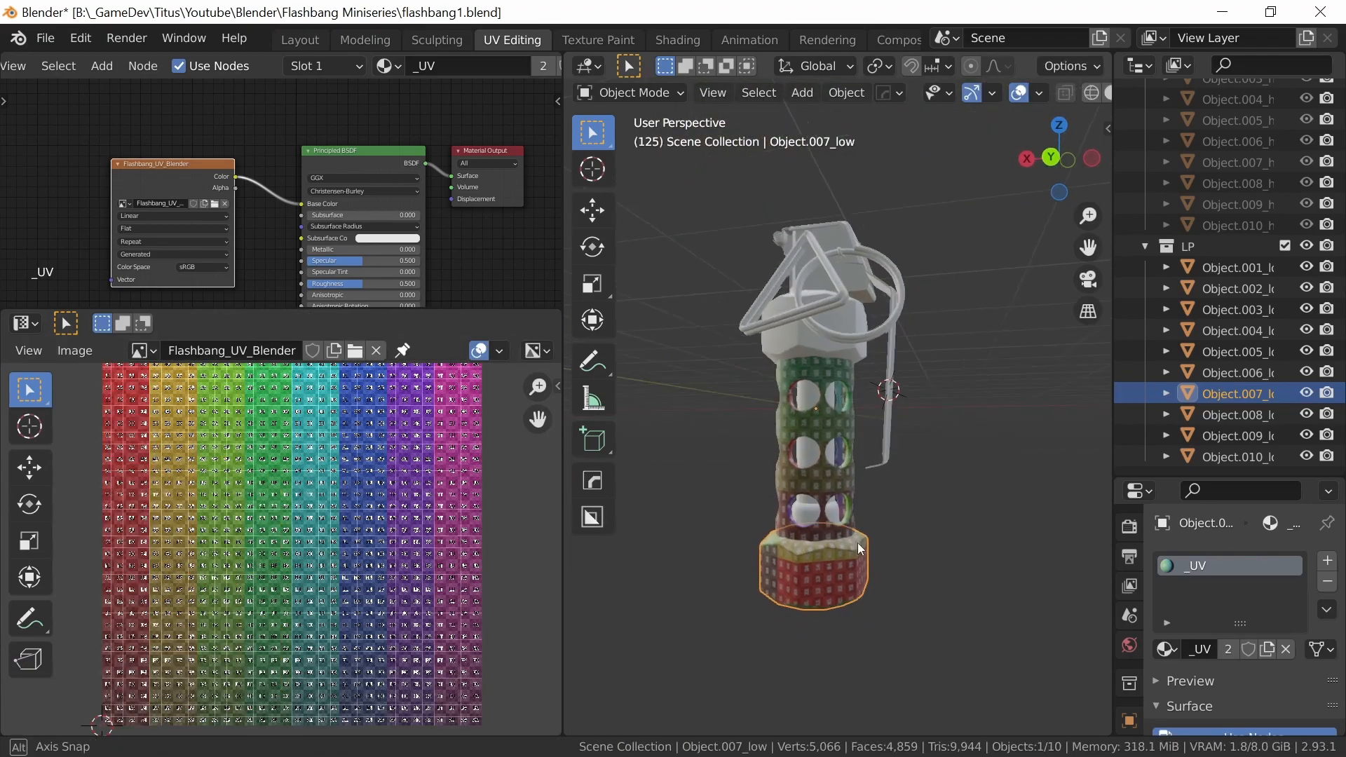
click(780, 352)
key(KP_Divide)
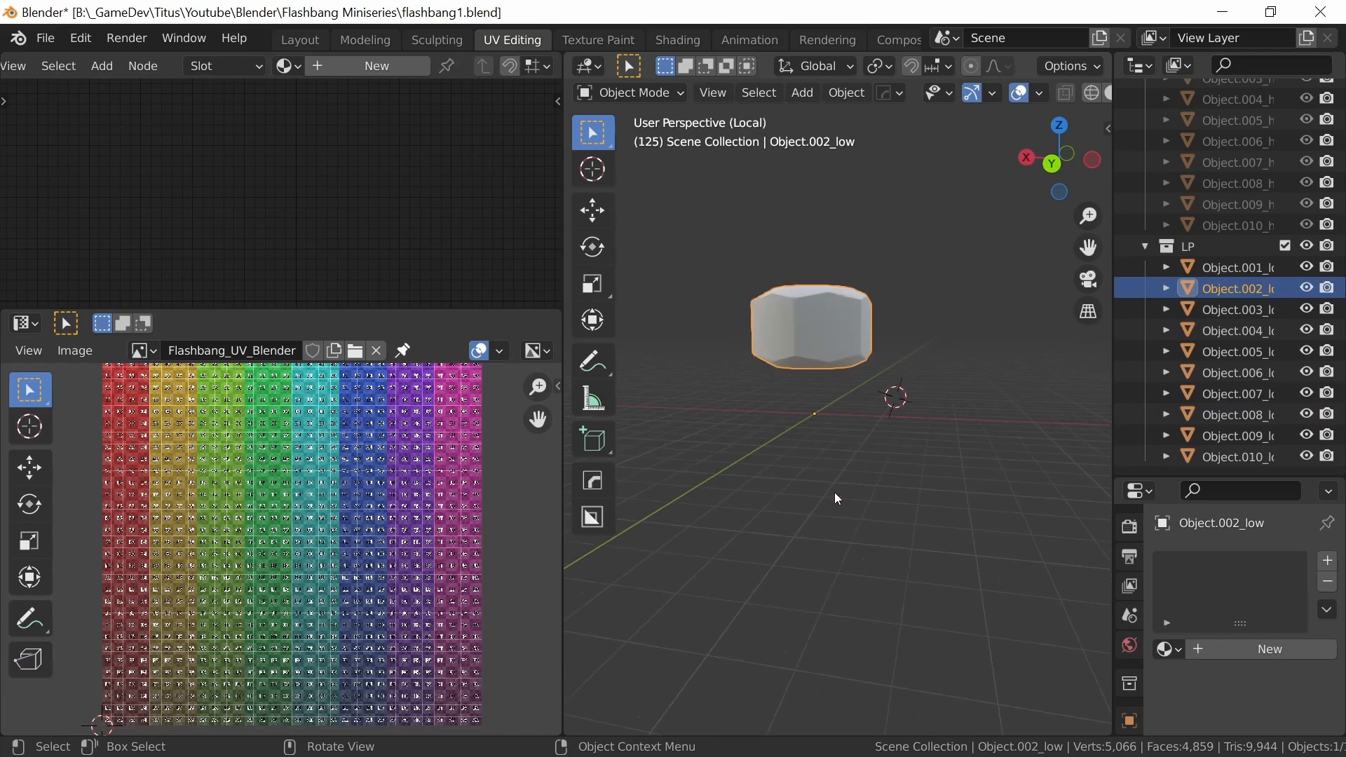
scroll(868, 524, down, 2)
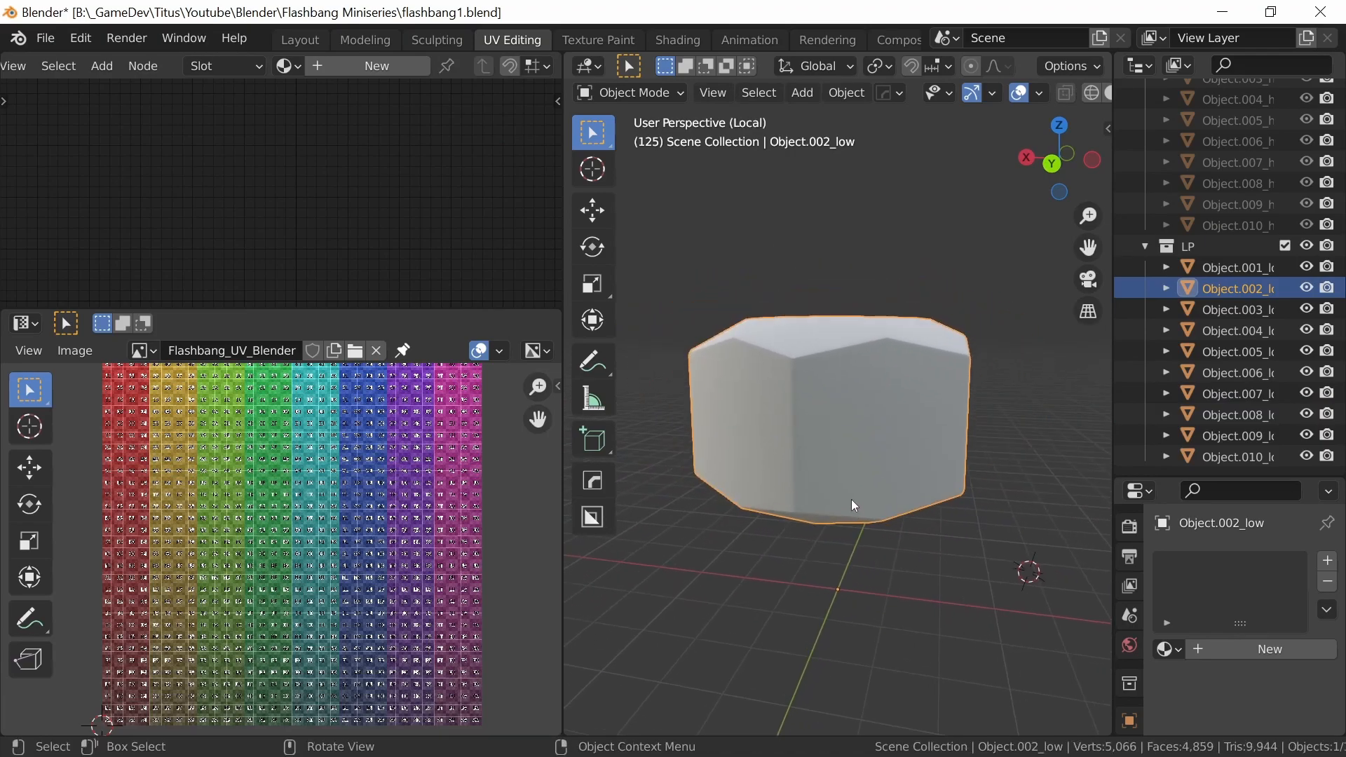
key(Tab)
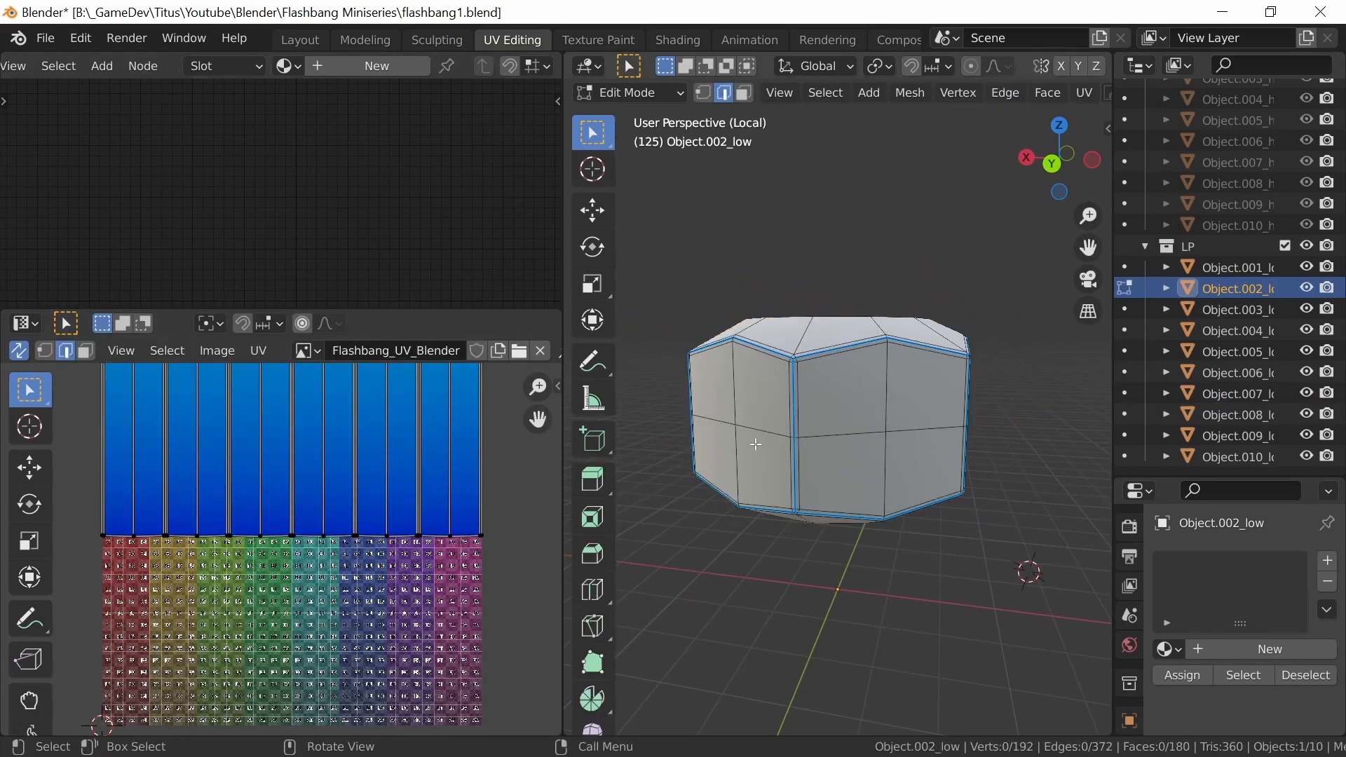
Assign the existing _UV material to the upper hexagonal body piece and return to Edit Mode
key(Tab)
click(287, 66)
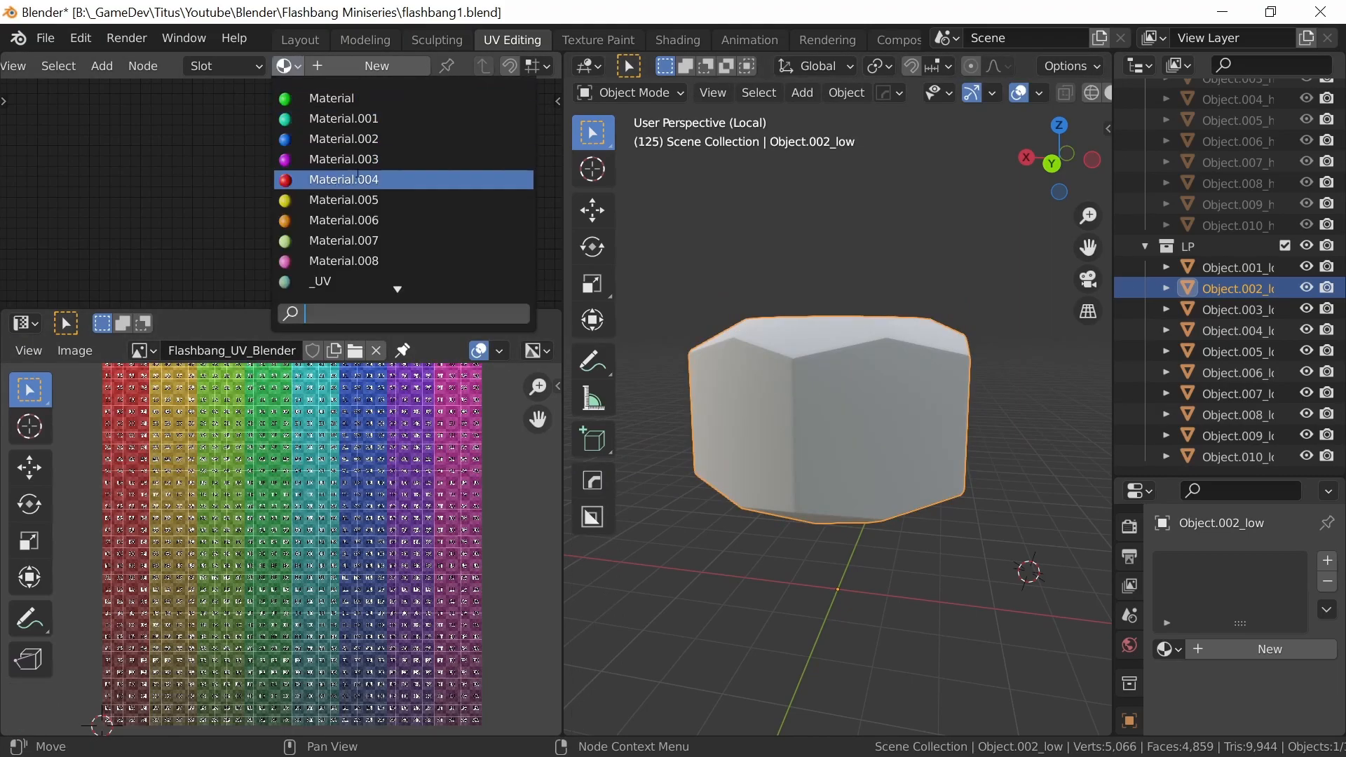
click(335, 281)
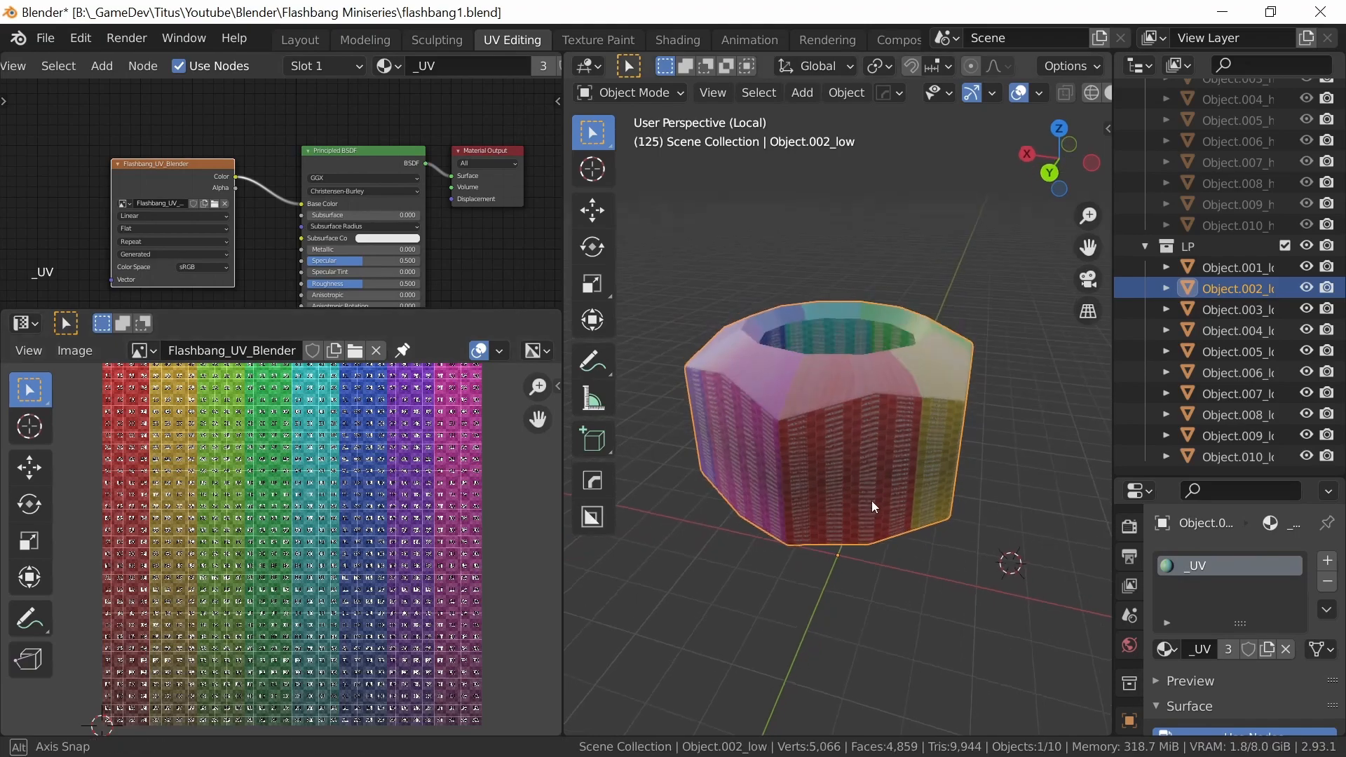
key(Tab)
middle_drag(894, 460, 896, 438)
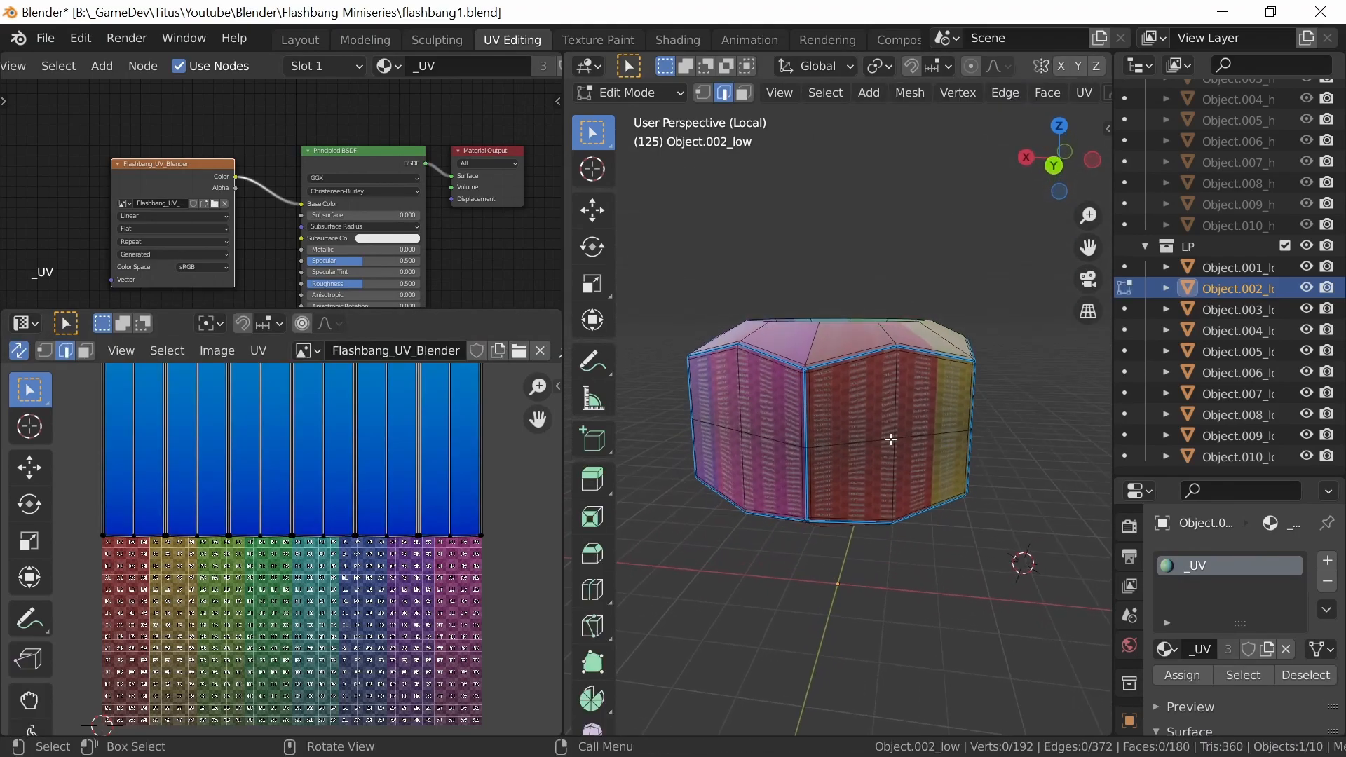
Mark the upper and lower rim edge loops around the hexagonal piece's outer side wall as seams
alt+click(777, 363)
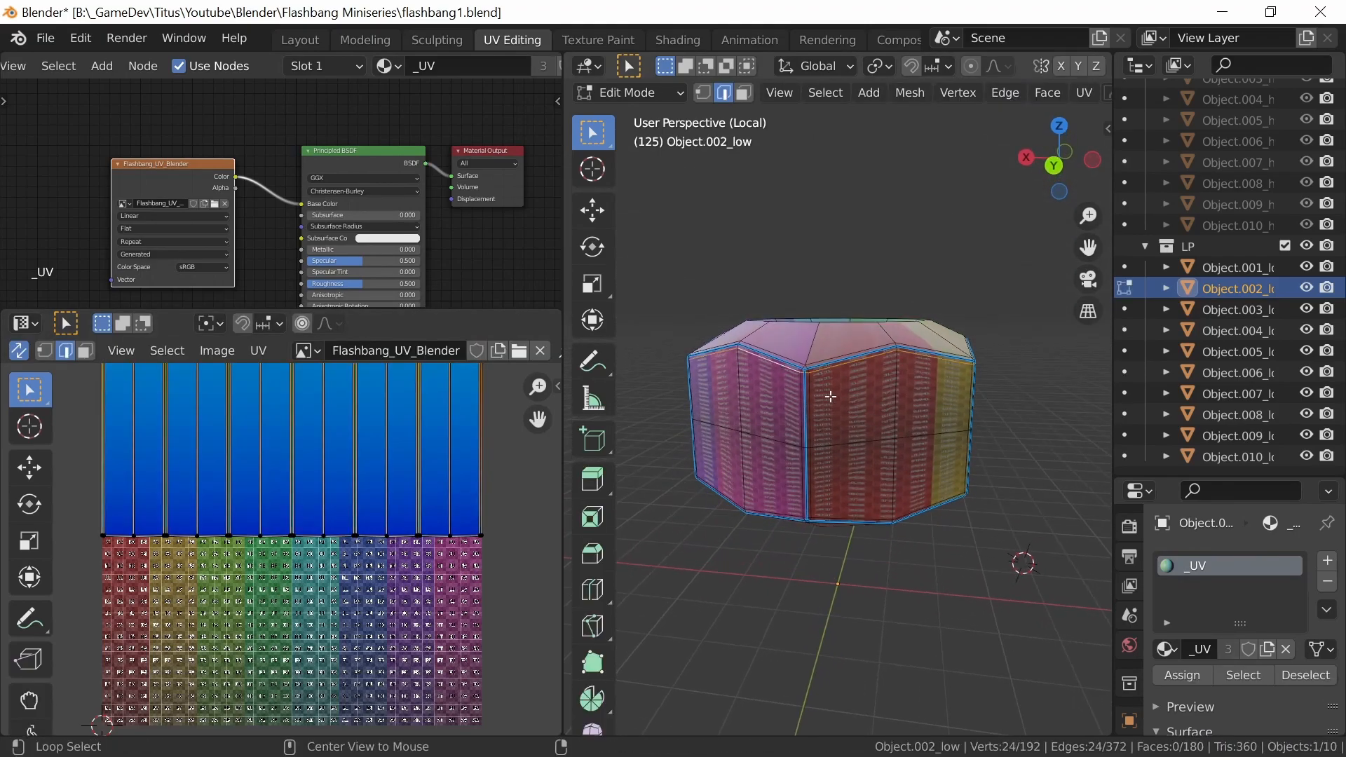
alt+shift+click(816, 501)
right_click(836, 439)
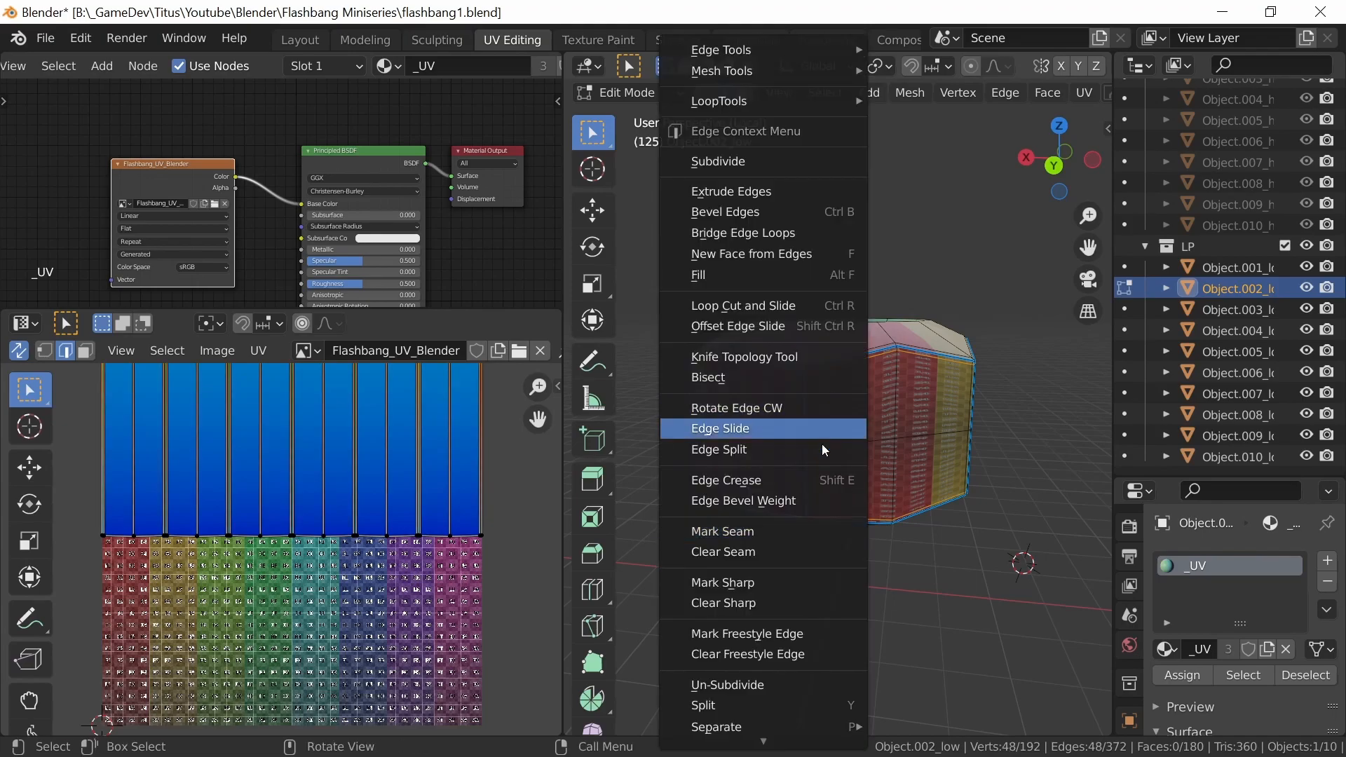
click(810, 530)
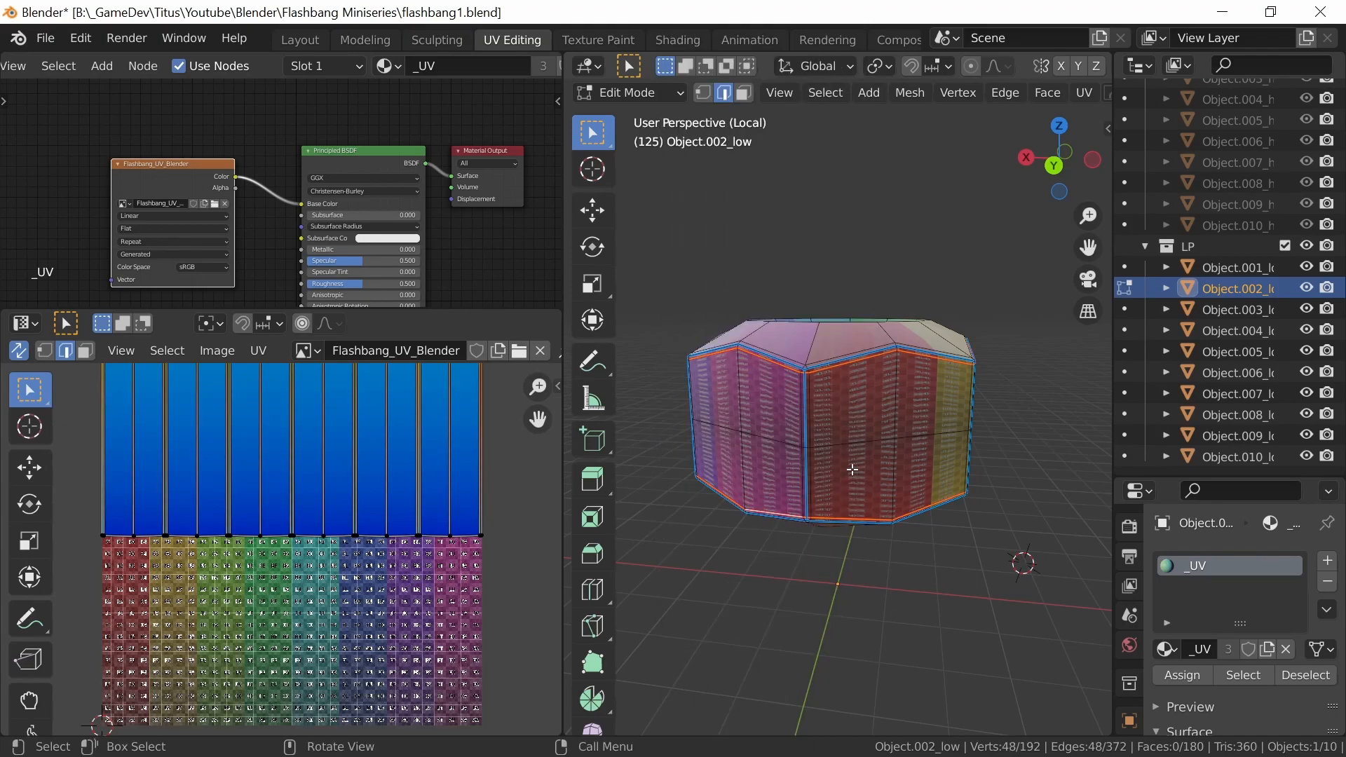
Mark a vertical seam down the middle of one outer side face and unwrap the entire hexagonal piece
alt+click(740, 479)
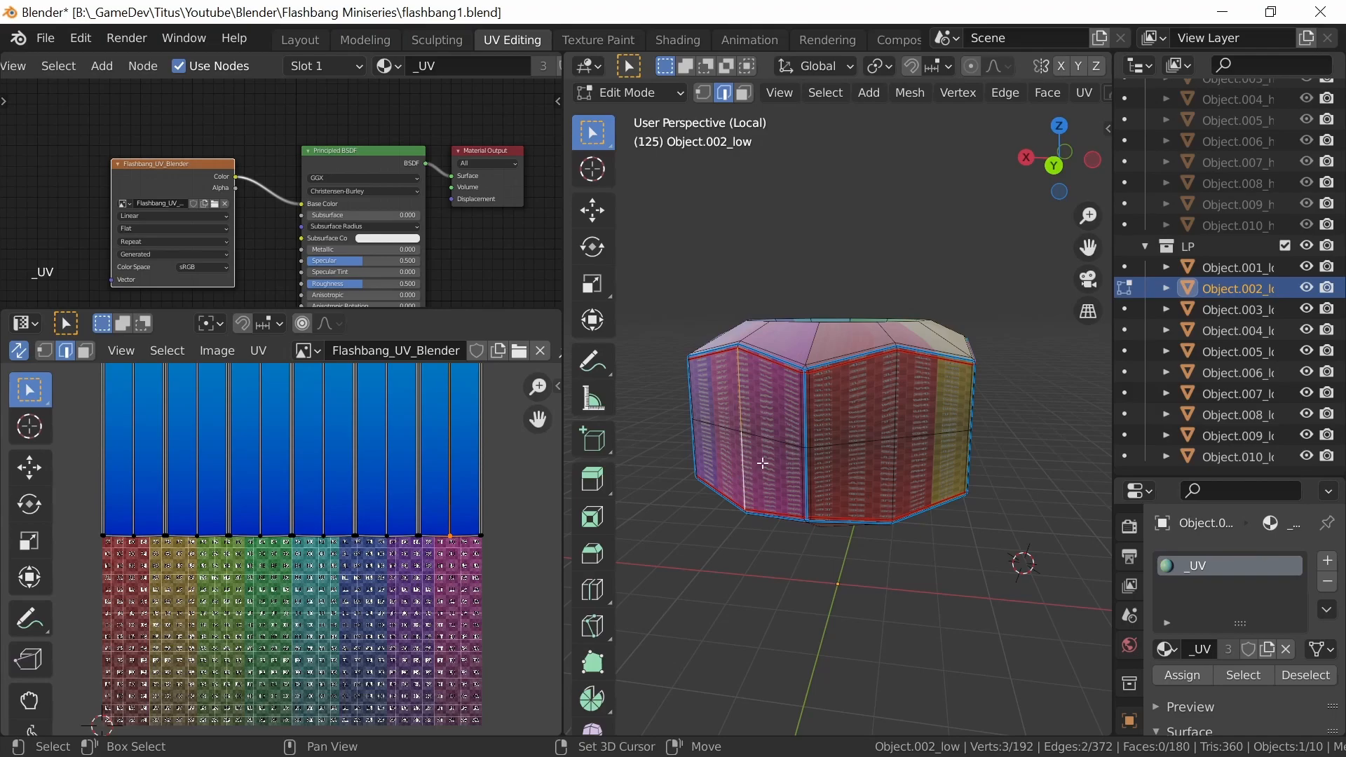
right_click(752, 465)
click(729, 531)
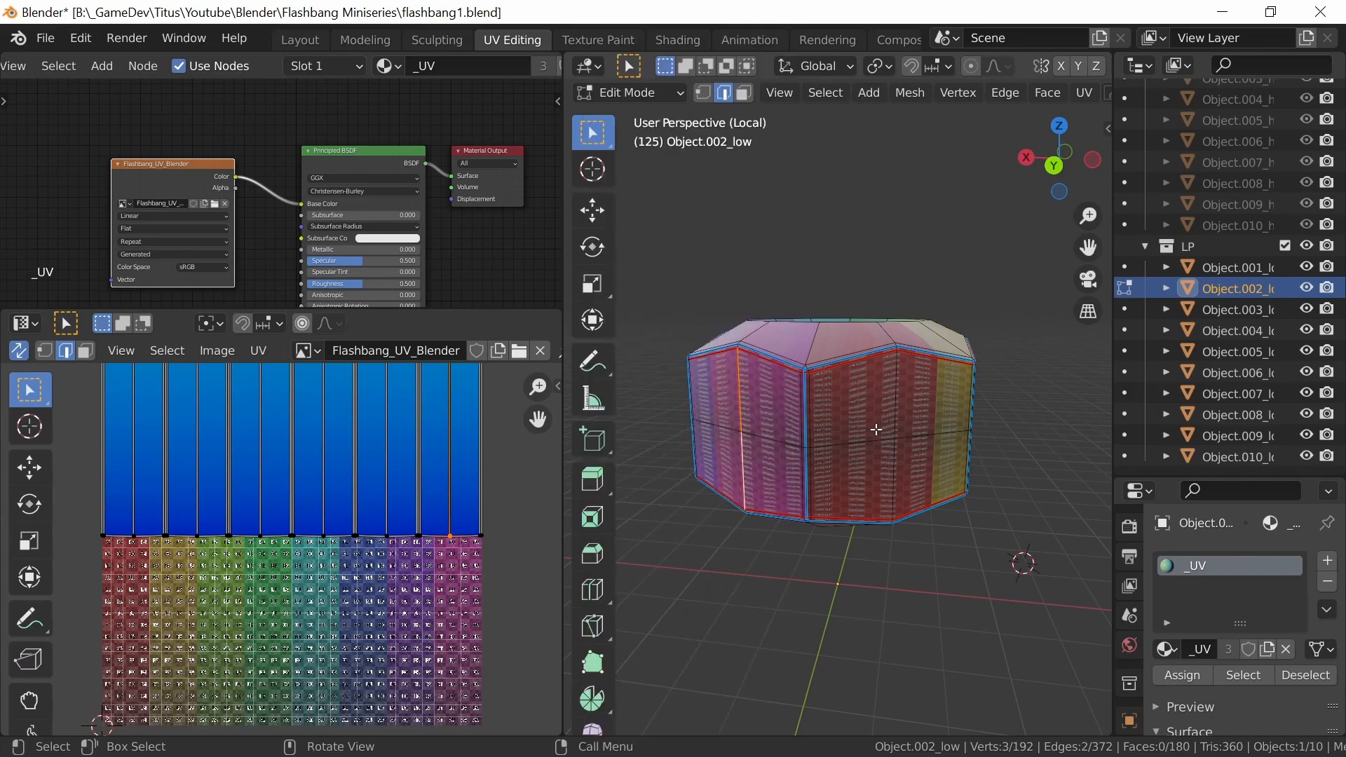
key(a)
key(u)
click(859, 436)
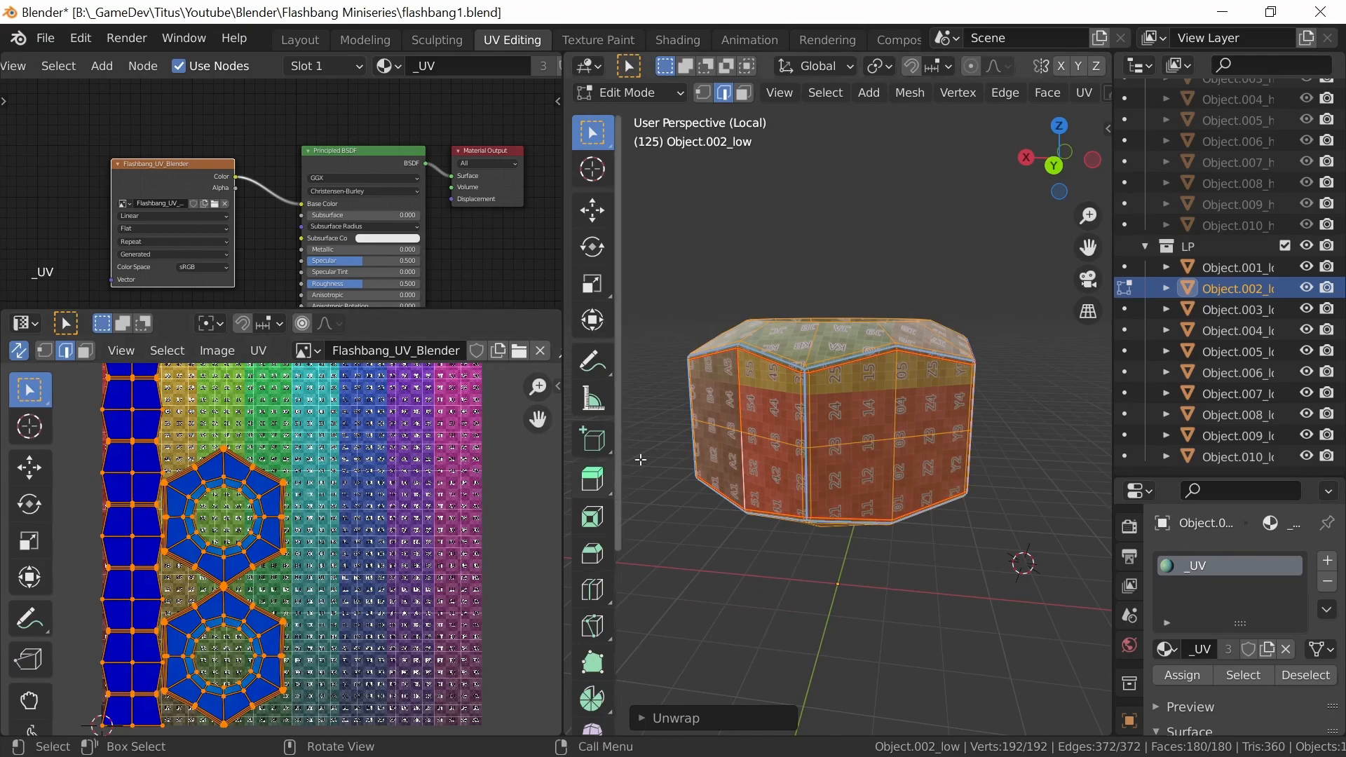
Mark seams on the edge loops between the flat faces and the inner bevel at both hole openings, and unwrap the whole piece again
middle_drag(838, 431, 794, 491)
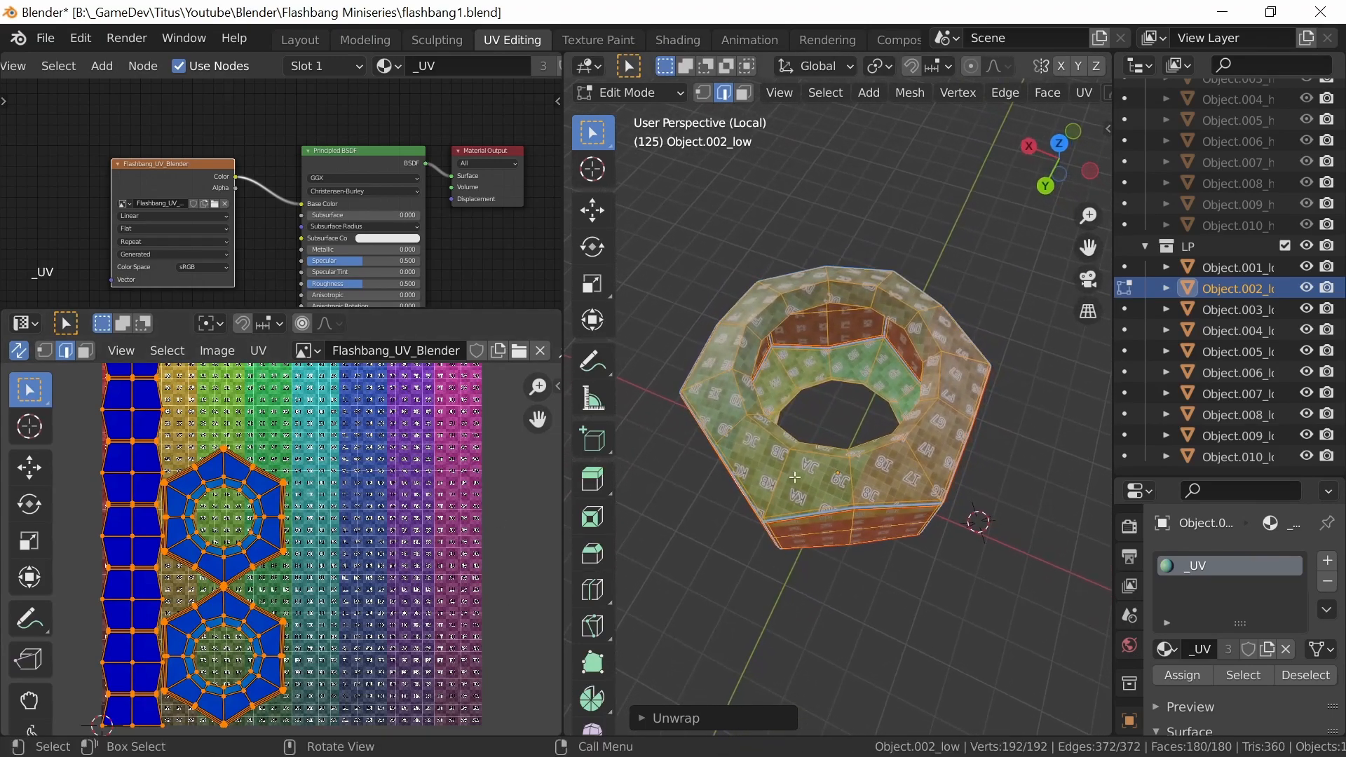
alt+click(776, 439)
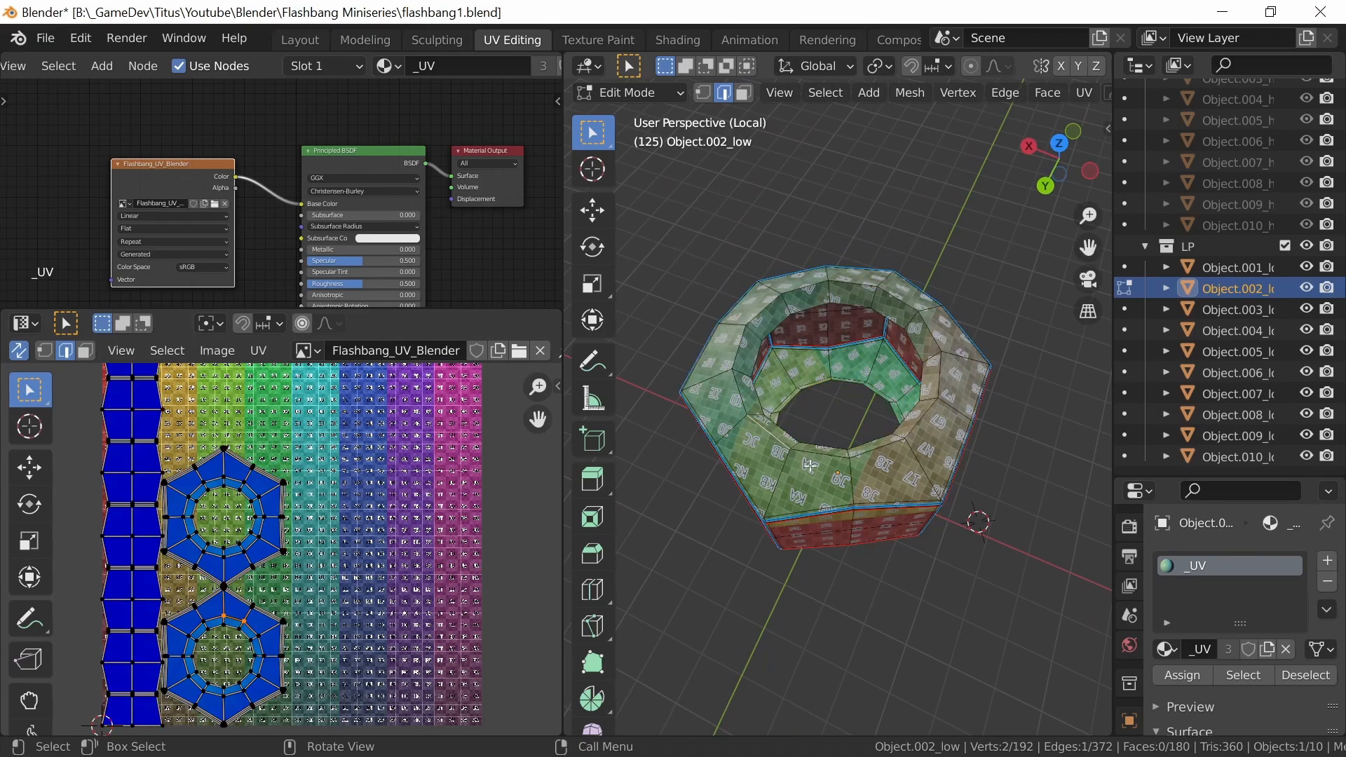
alt+click(818, 454)
middle_drag(818, 454, 877, 390)
alt+shift+click(907, 393)
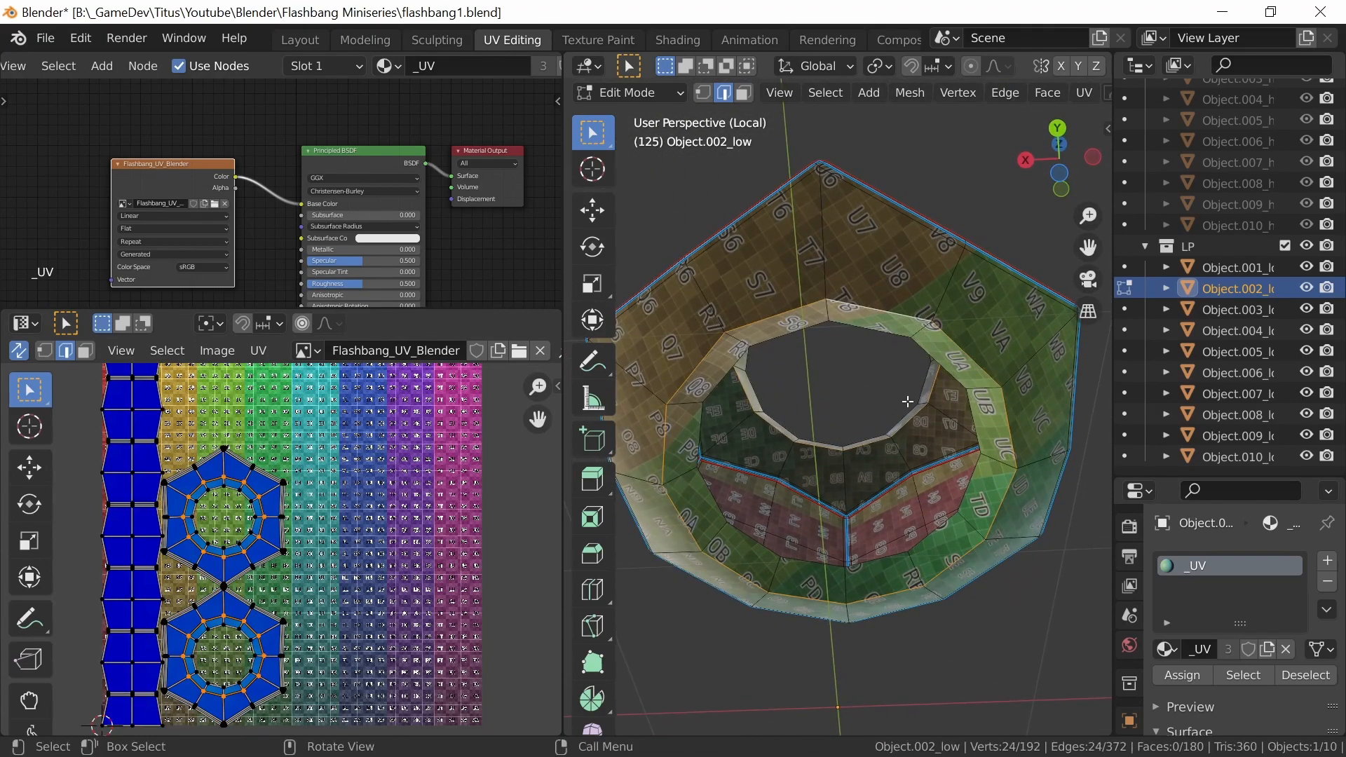
right_click(922, 324)
click(878, 532)
middle_drag(877, 532, 866, 675)
key(a)
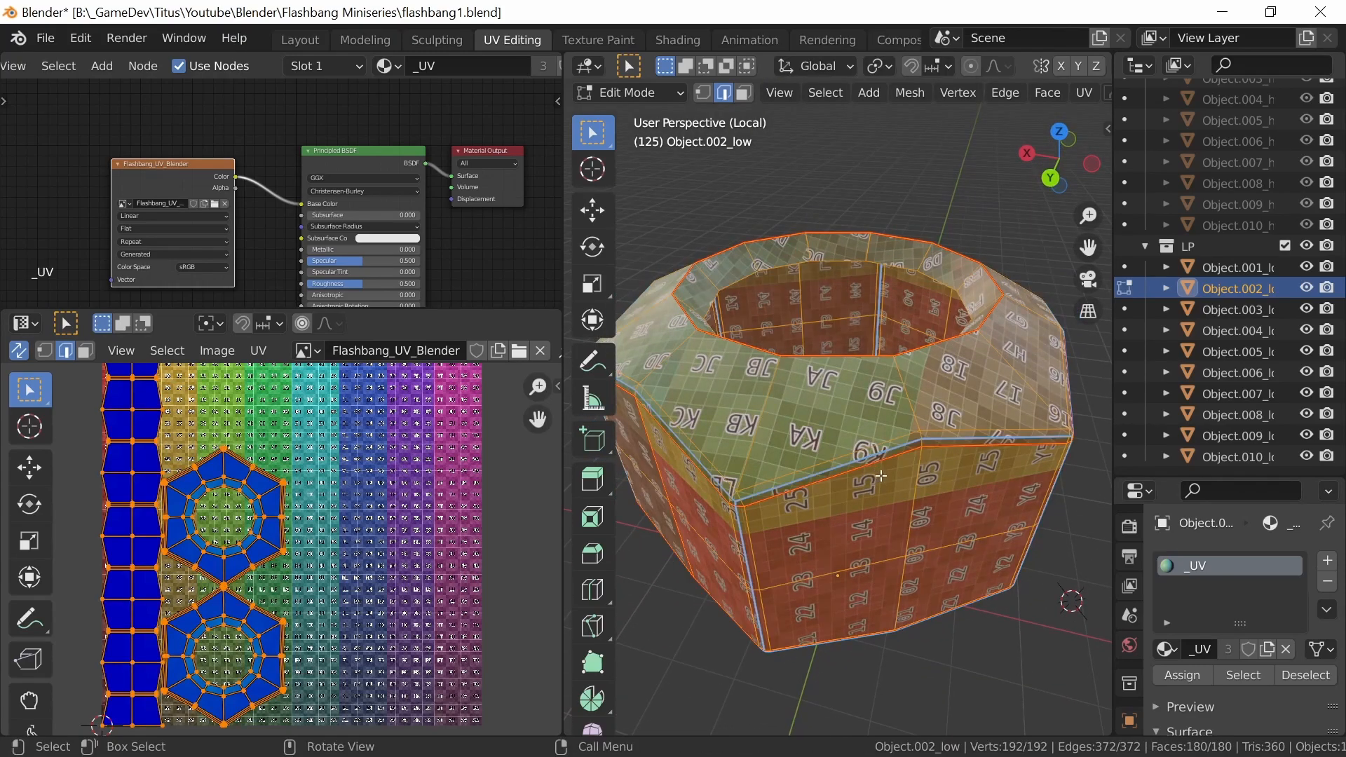
key(u)
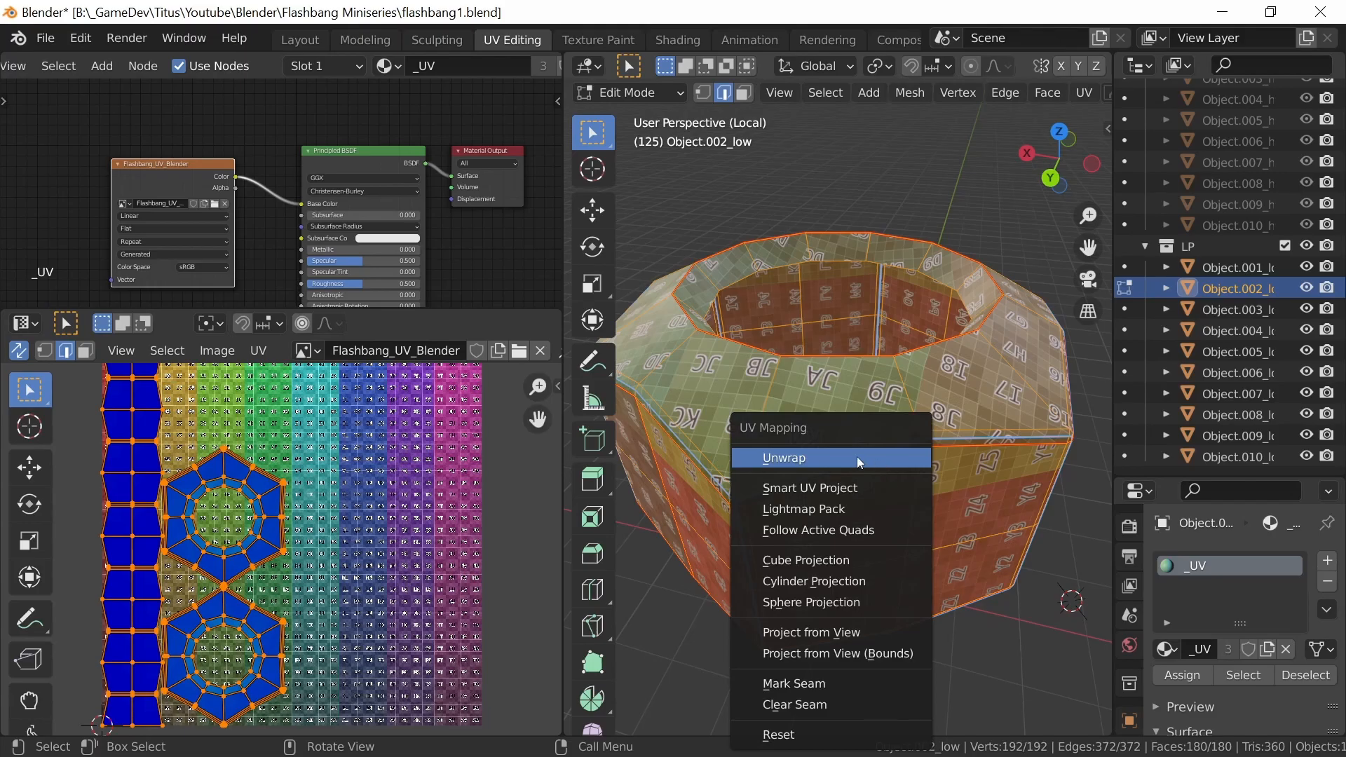
click(797, 459)
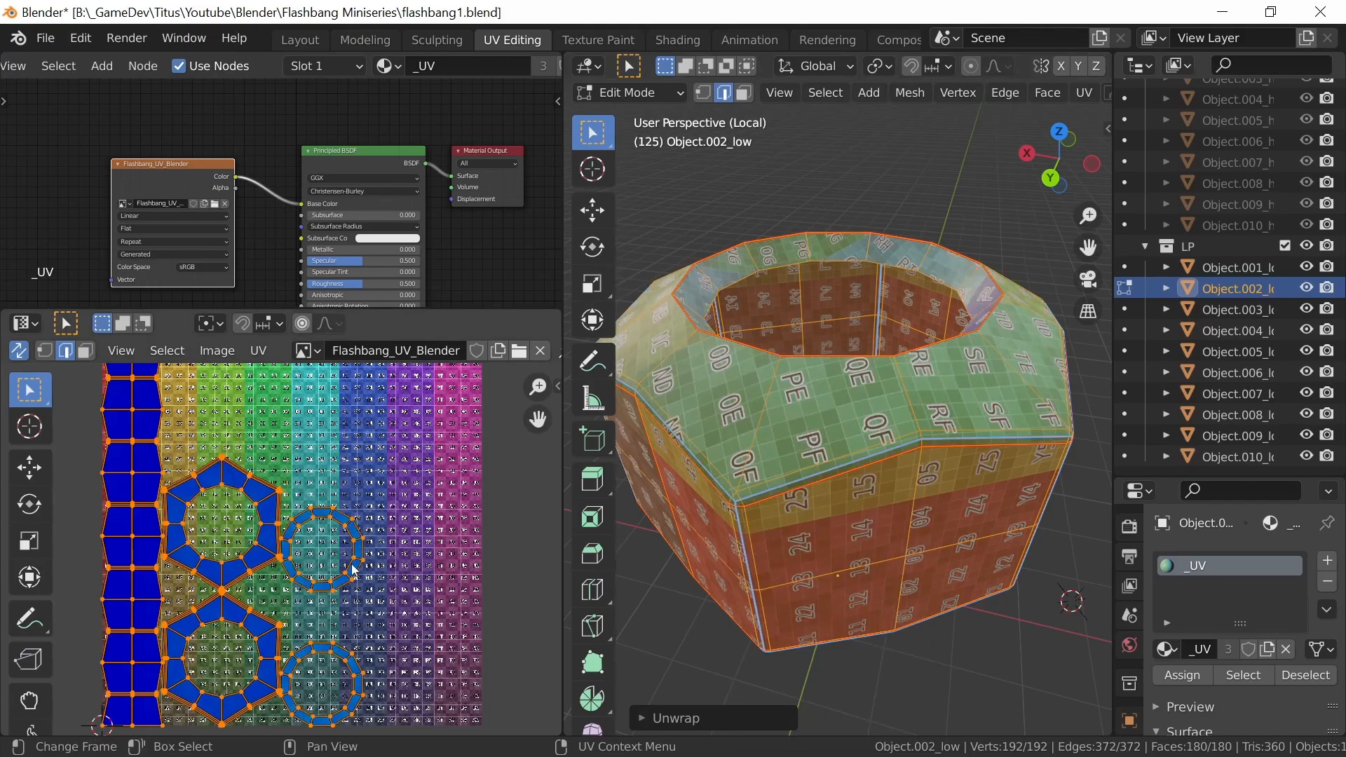
Mark one short edge across the bevel ring of the upper opening as a seam and unwrap the entire mesh
middle_drag(377, 590, 454, 466)
middle_drag(799, 504, 864, 485)
click(801, 540)
middle_drag(883, 581, 819, 549)
right_click(817, 549)
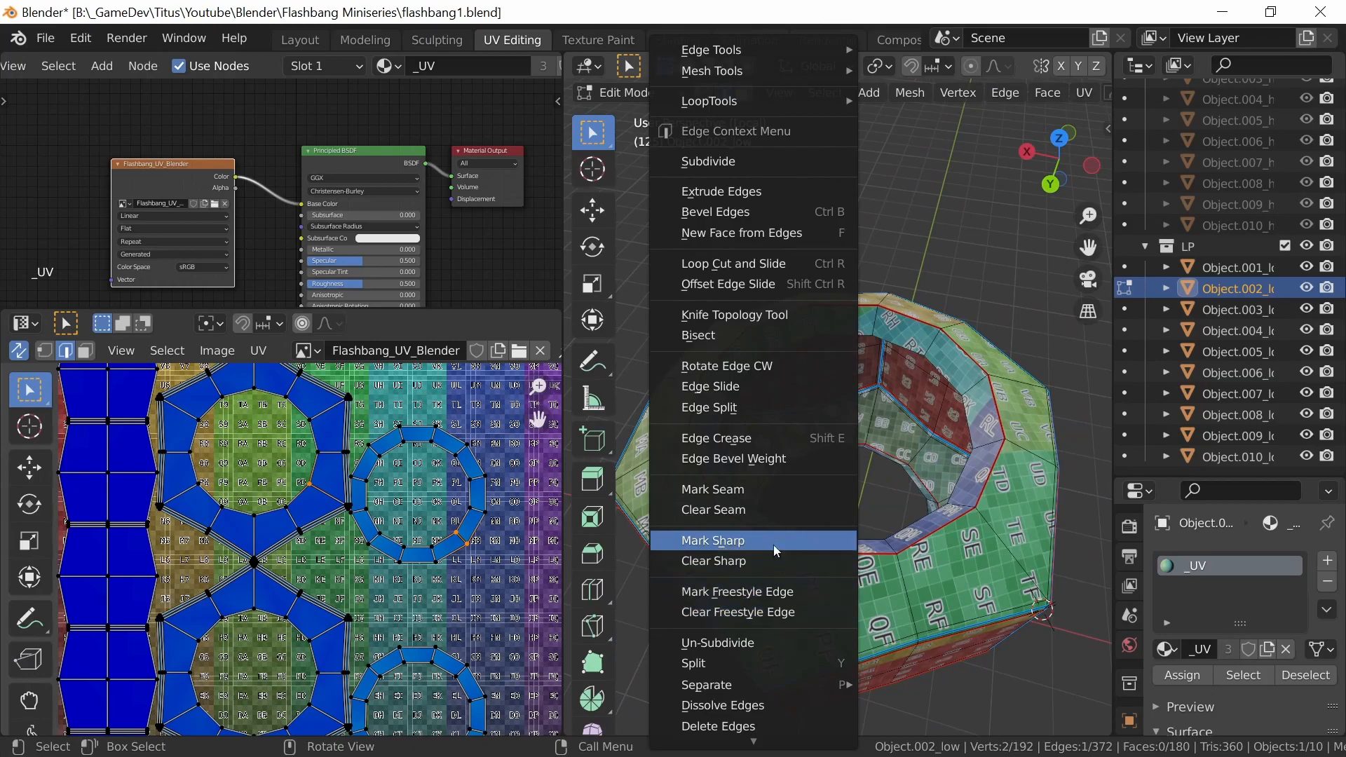
click(775, 490)
key(a)
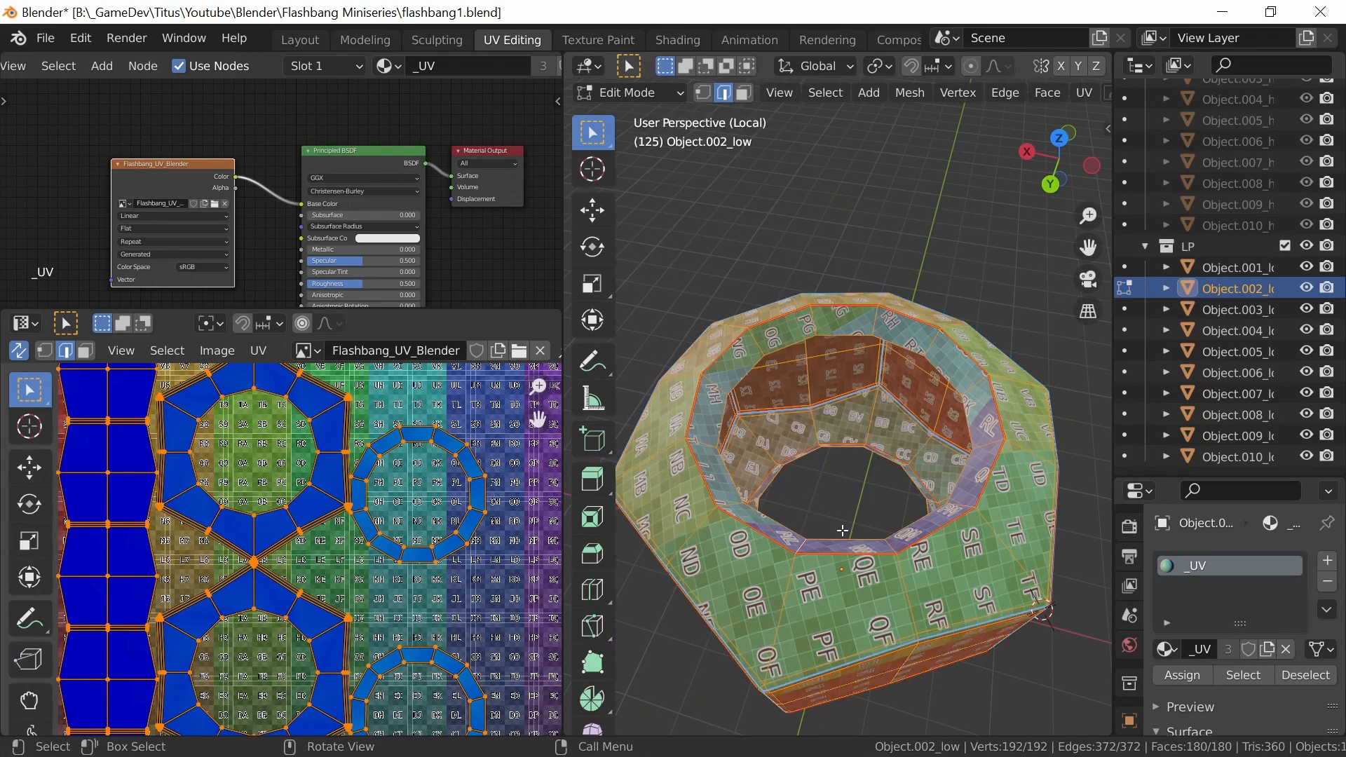
key(u)
click(833, 464)
Mark one short edge across the bevel ring of the underside opening as a seam and unwrap the entire mesh
middle_drag(898, 570, 856, 356)
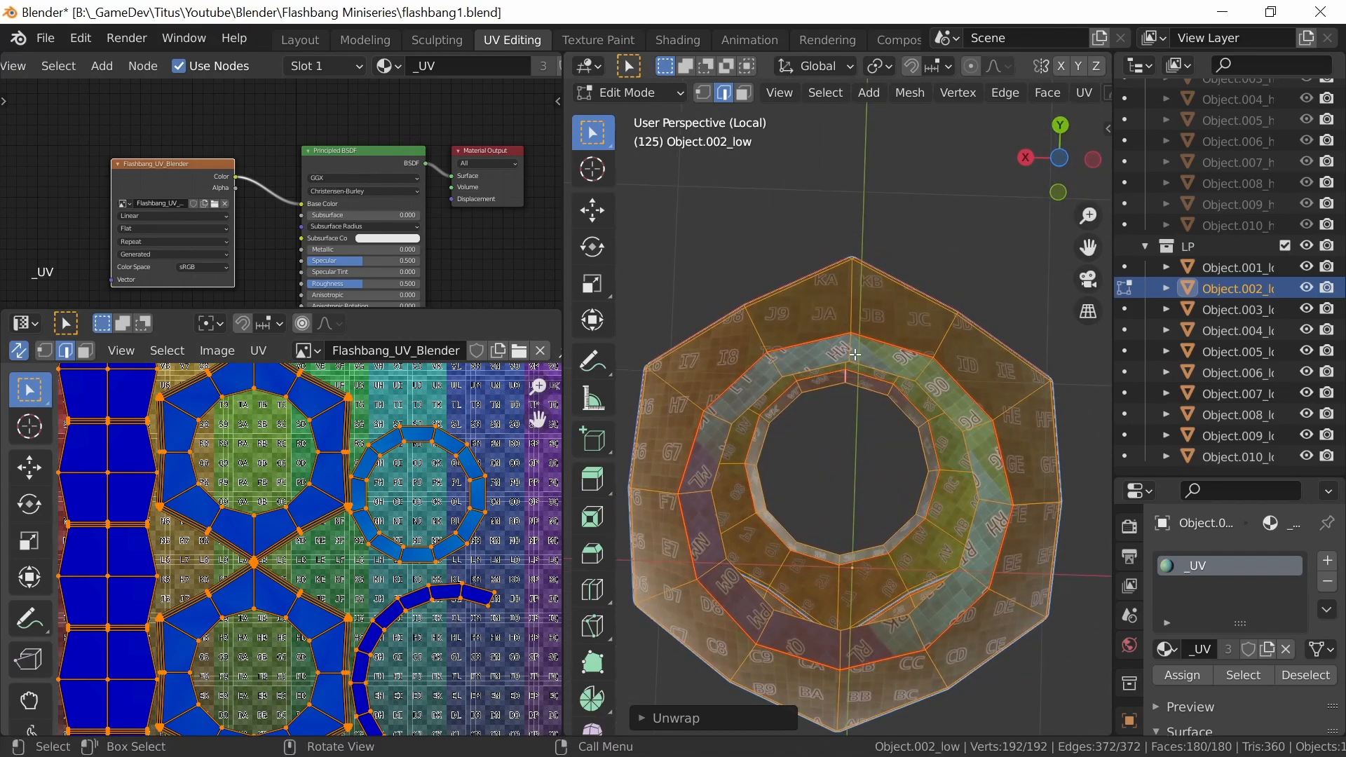
click(856, 355)
key(ctrl+e)
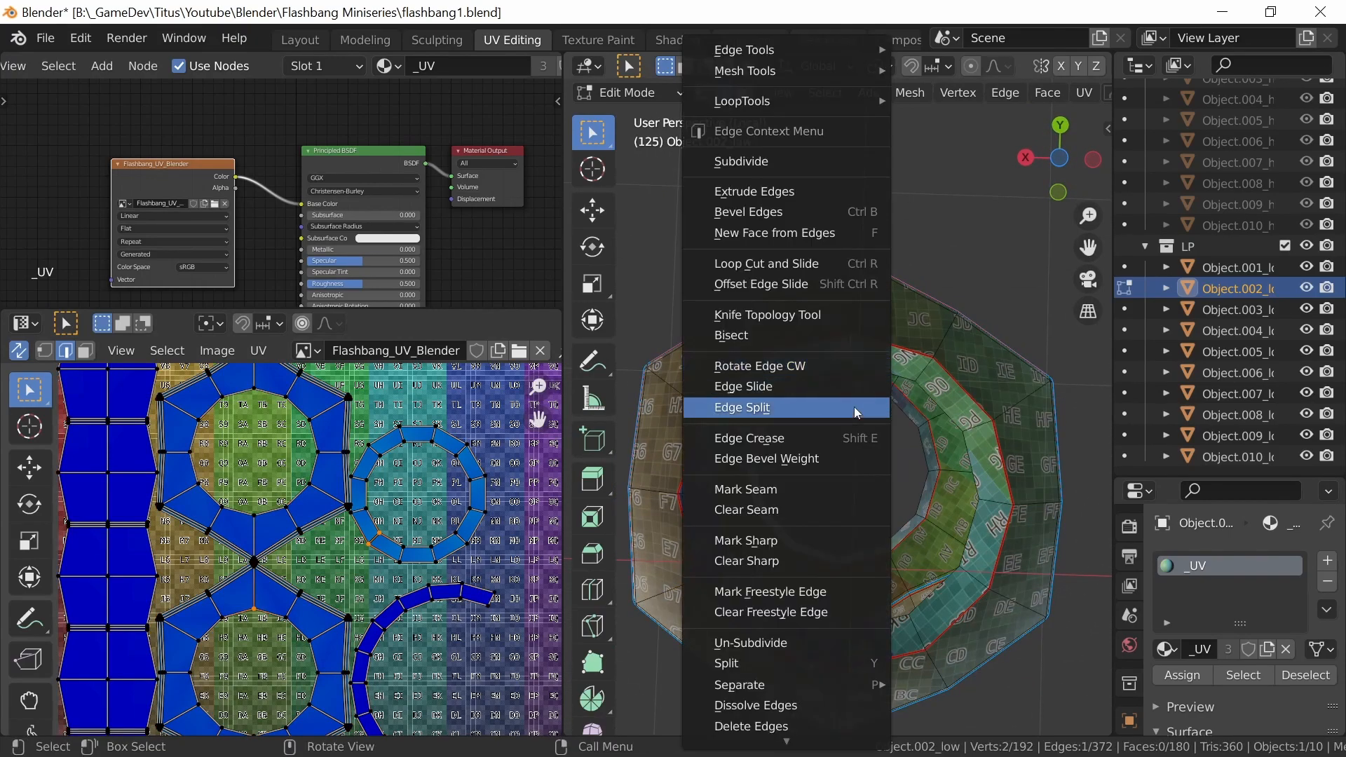
click(827, 485)
key(a)
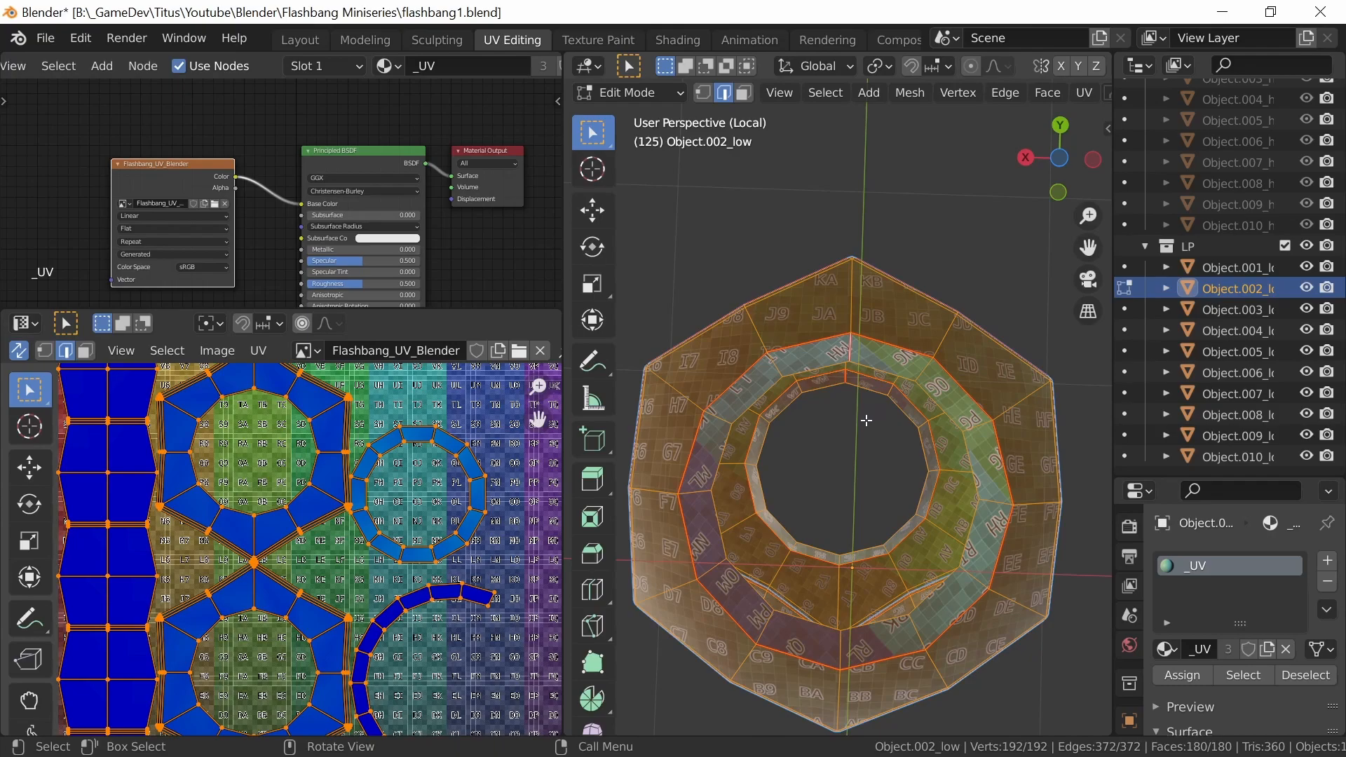
key(u)
click(814, 420)
Leave local view on the hexagonal piece and return to Object Mode with the whole flashbang shown
middle_drag(835, 438, 890, 481)
key(KP_Divide)
ctrl+middle_drag(517, 522, 452, 564)
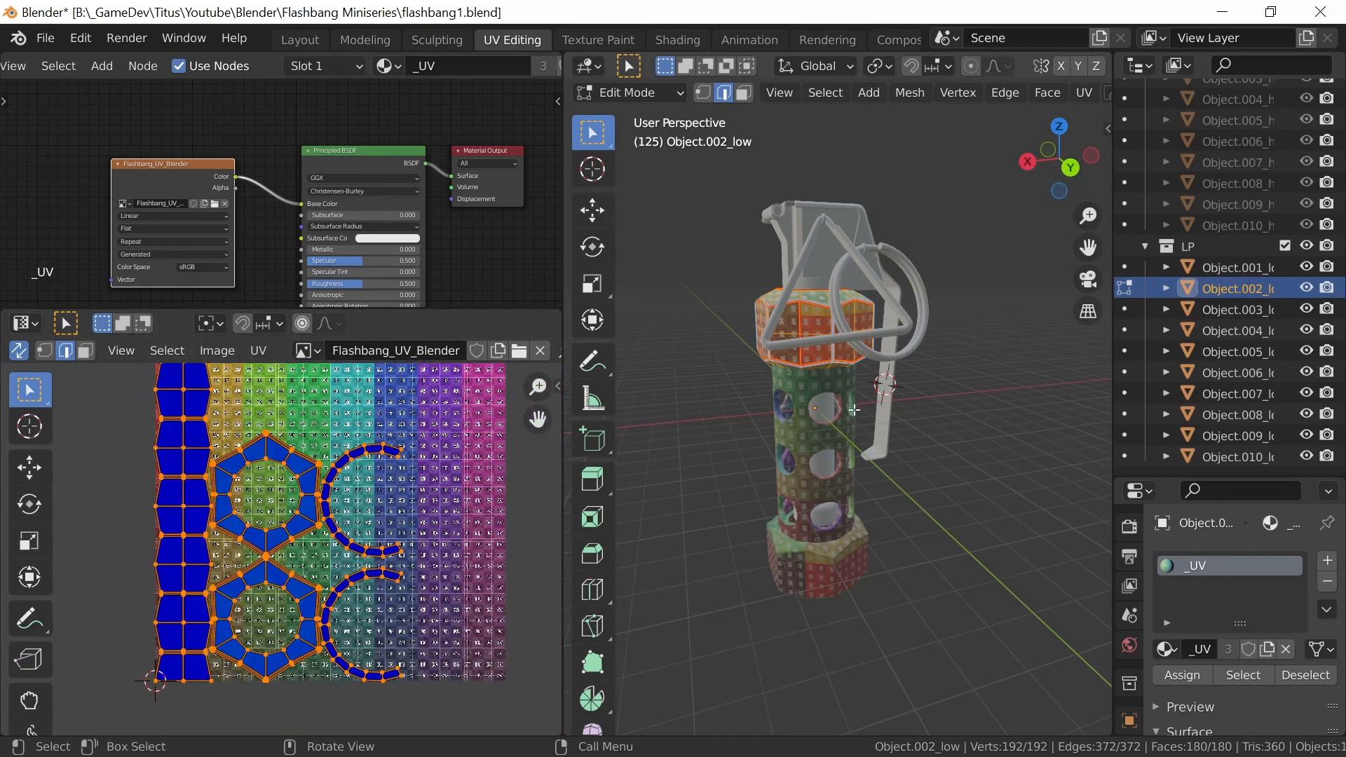
key(Tab)
Assign the _UV material to the inner core cylinder visible through the tube's holes
middle_drag(856, 408, 826, 406)
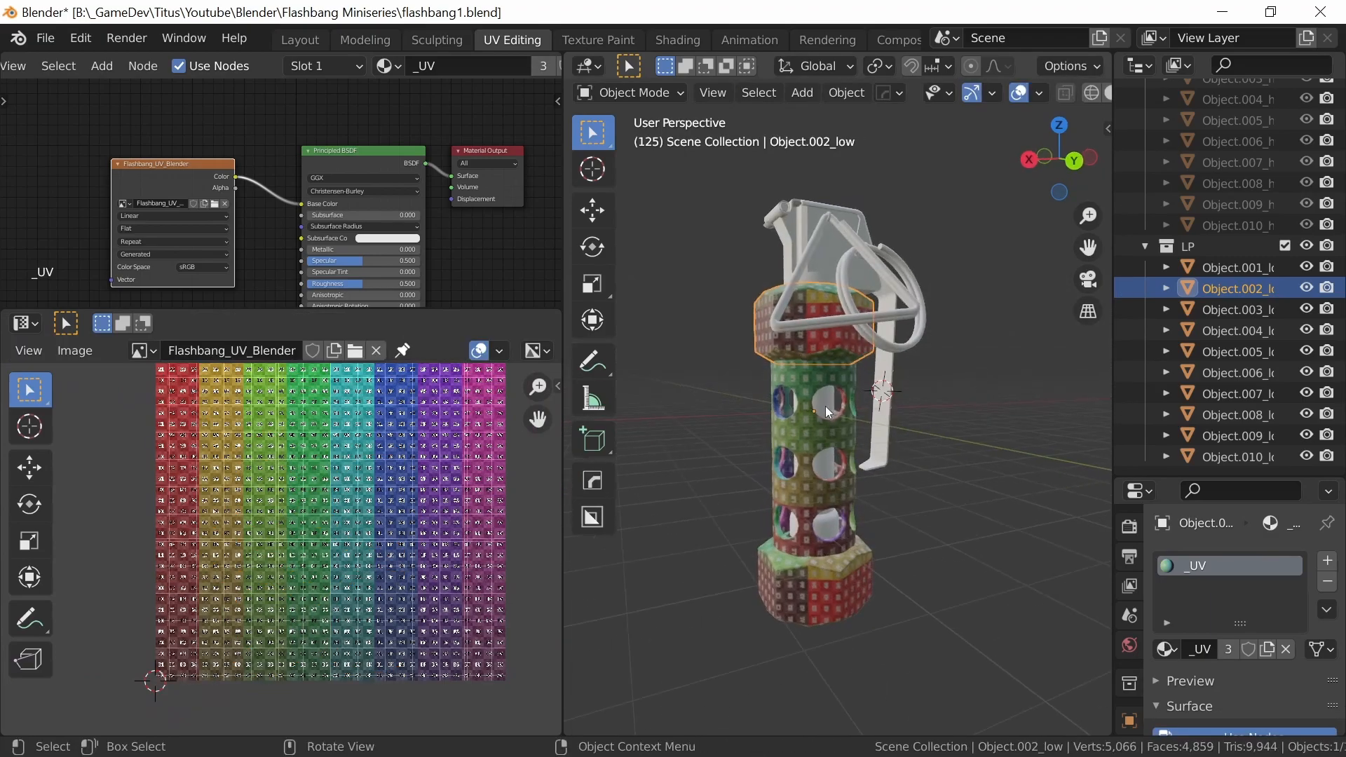
click(826, 407)
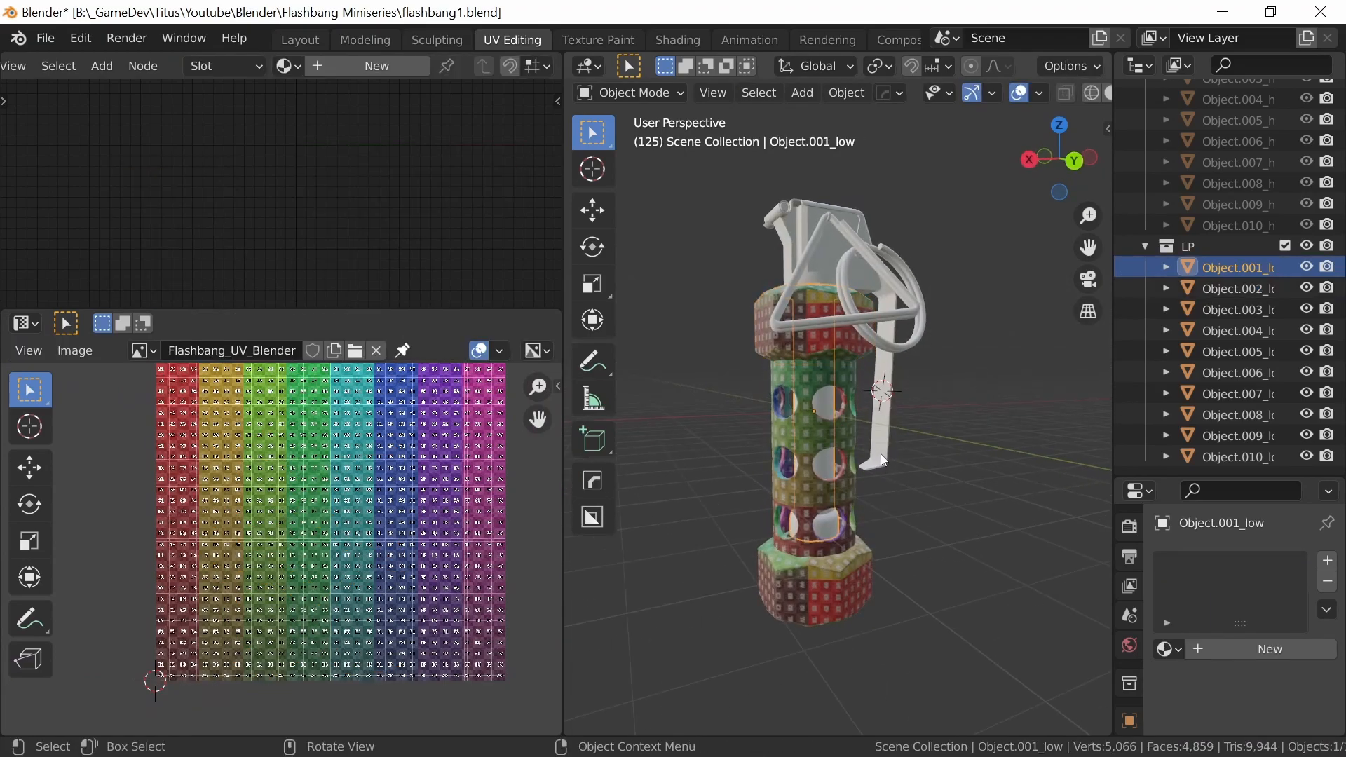
click(288, 65)
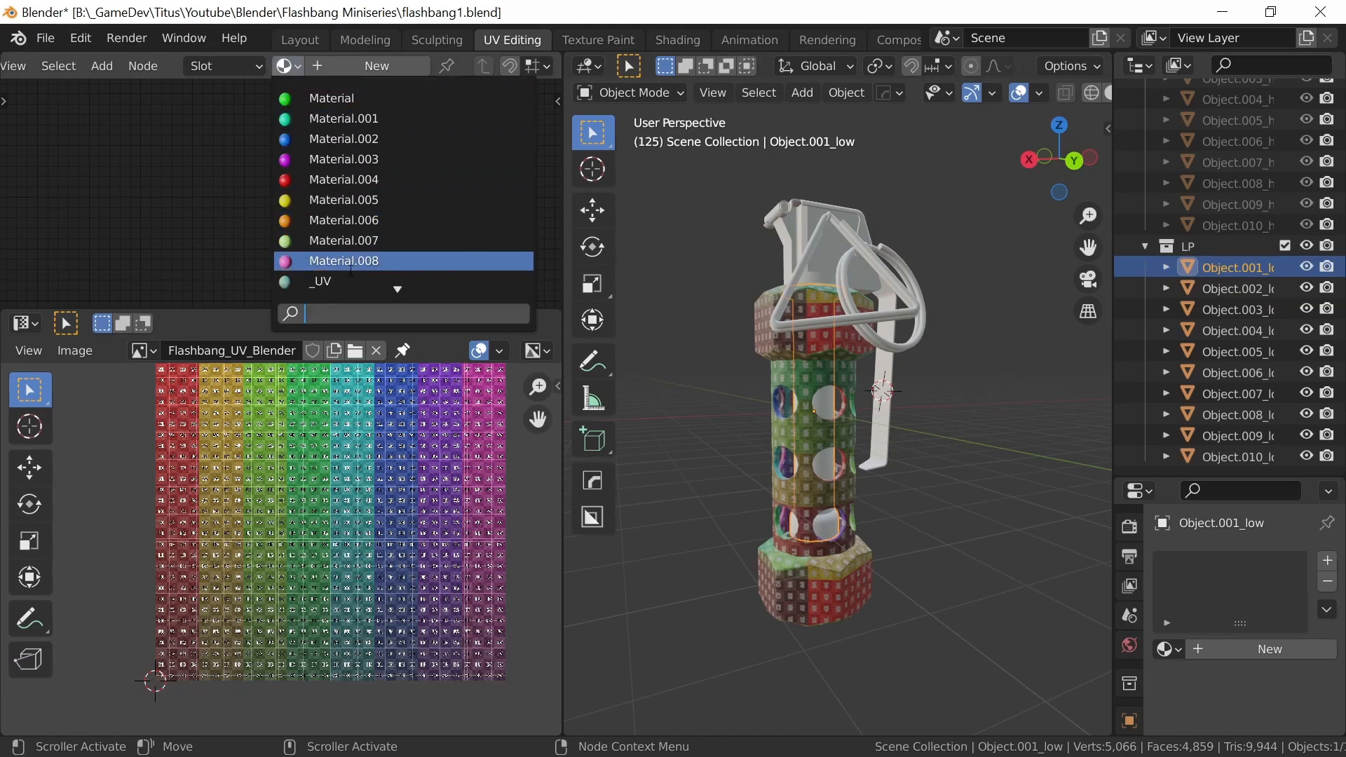
click(390, 289)
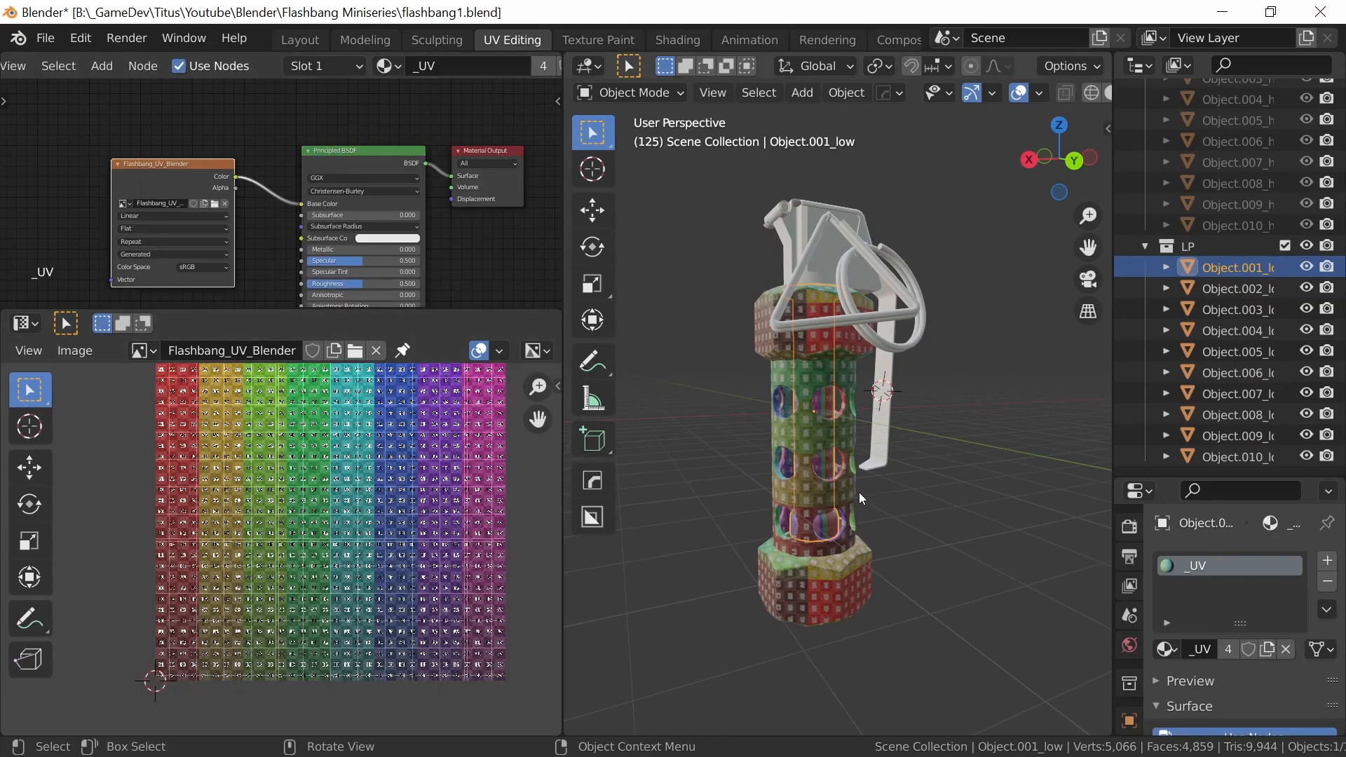
Isolate the inner core cylinder in local view and apply Smart UV Project to its entire mesh in Edit Mode
key(KP_Divide)
middle_drag(903, 436, 865, 455)
key(Tab)
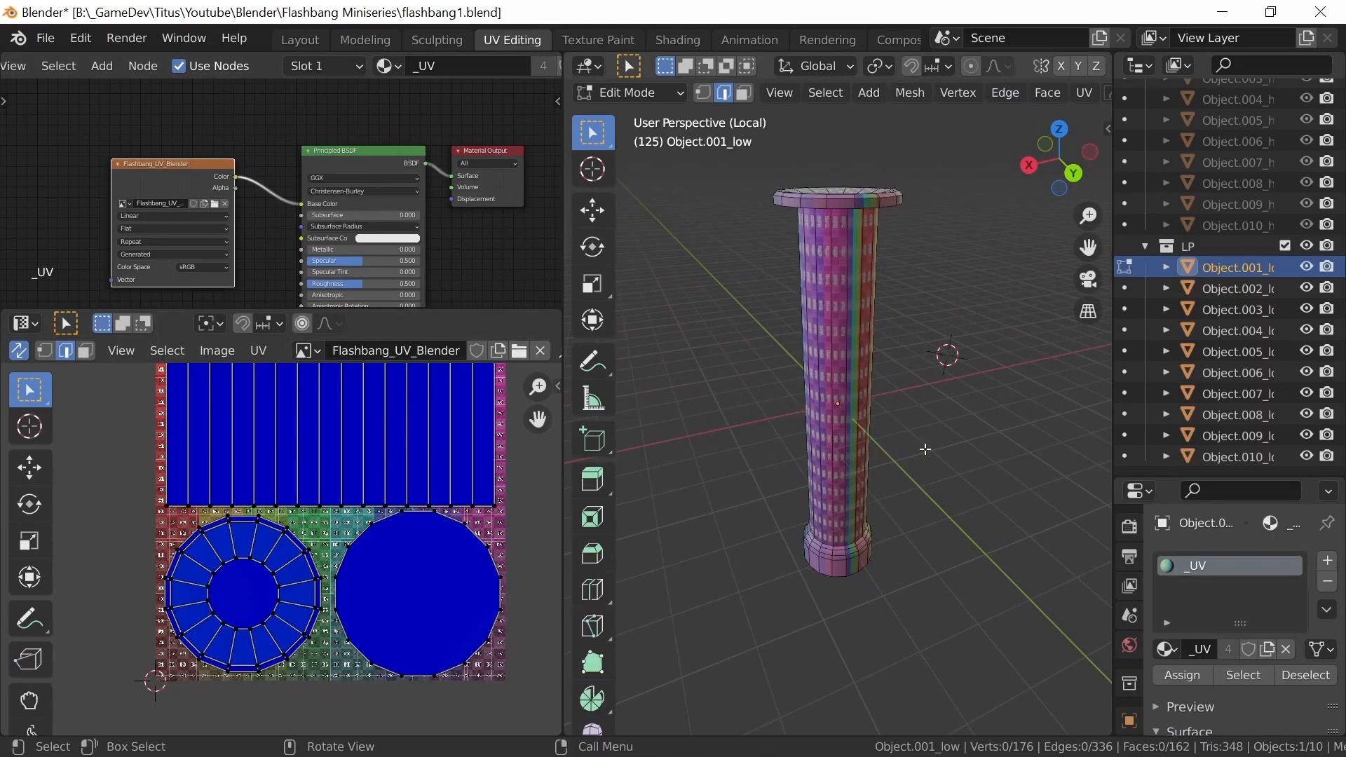
key(a)
key(u)
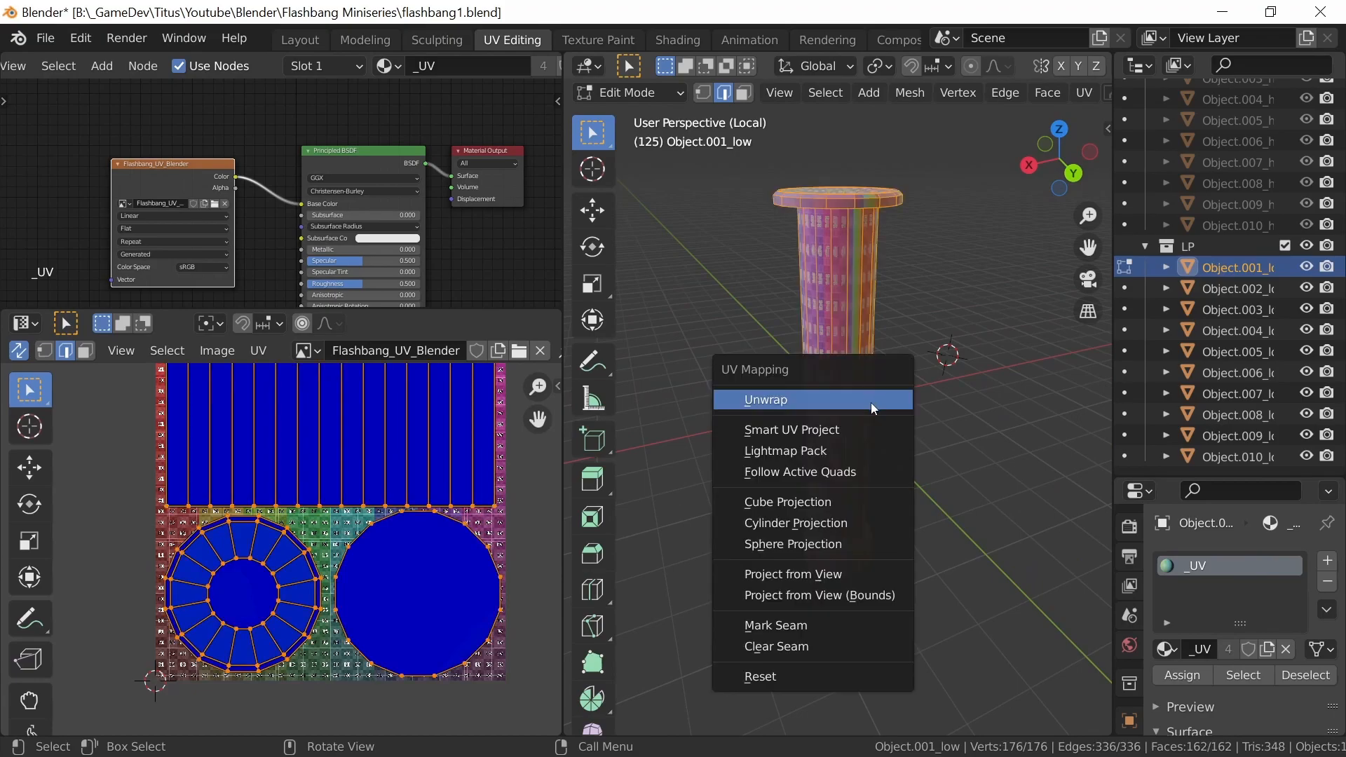
click(852, 429)
click(883, 590)
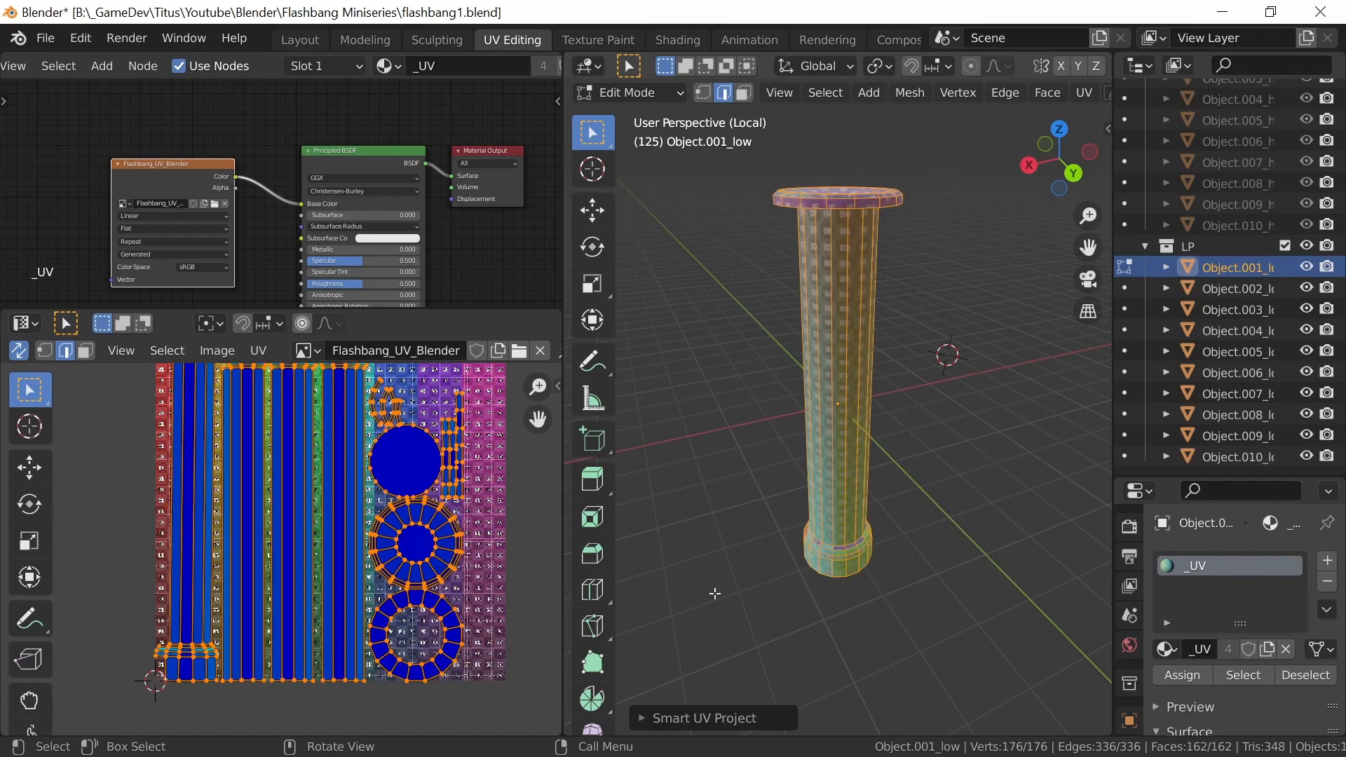
Examine how Smart UV Project split the inner core cylinder's islands and how the color grid lies on it
middle_drag(464, 606, 530, 599)
ctrl+middle_drag(419, 545, 336, 655)
middle_drag(481, 553, 450, 423)
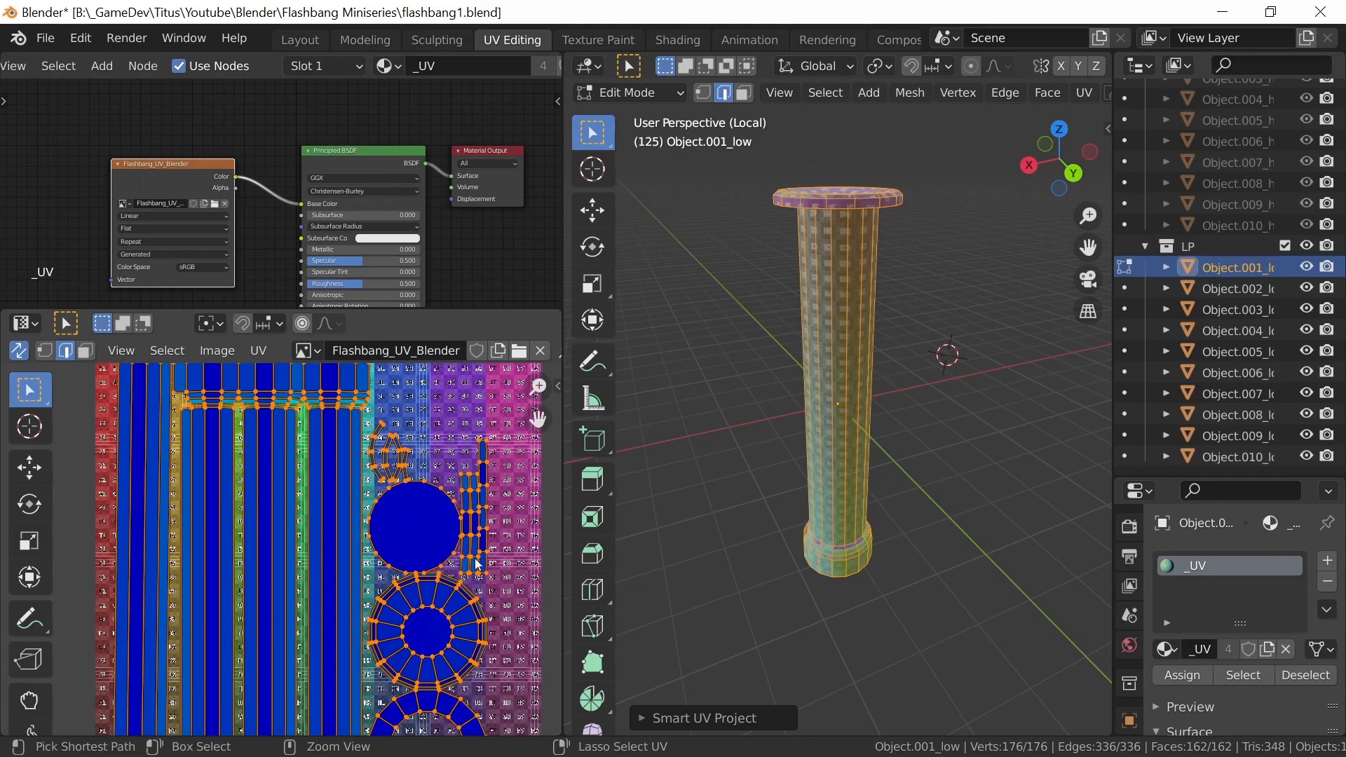
ctrl+middle_drag(410, 534, 406, 588)
middle_drag(407, 588, 421, 554)
middle_drag(885, 495, 838, 552)
middle_drag(851, 396, 814, 410)
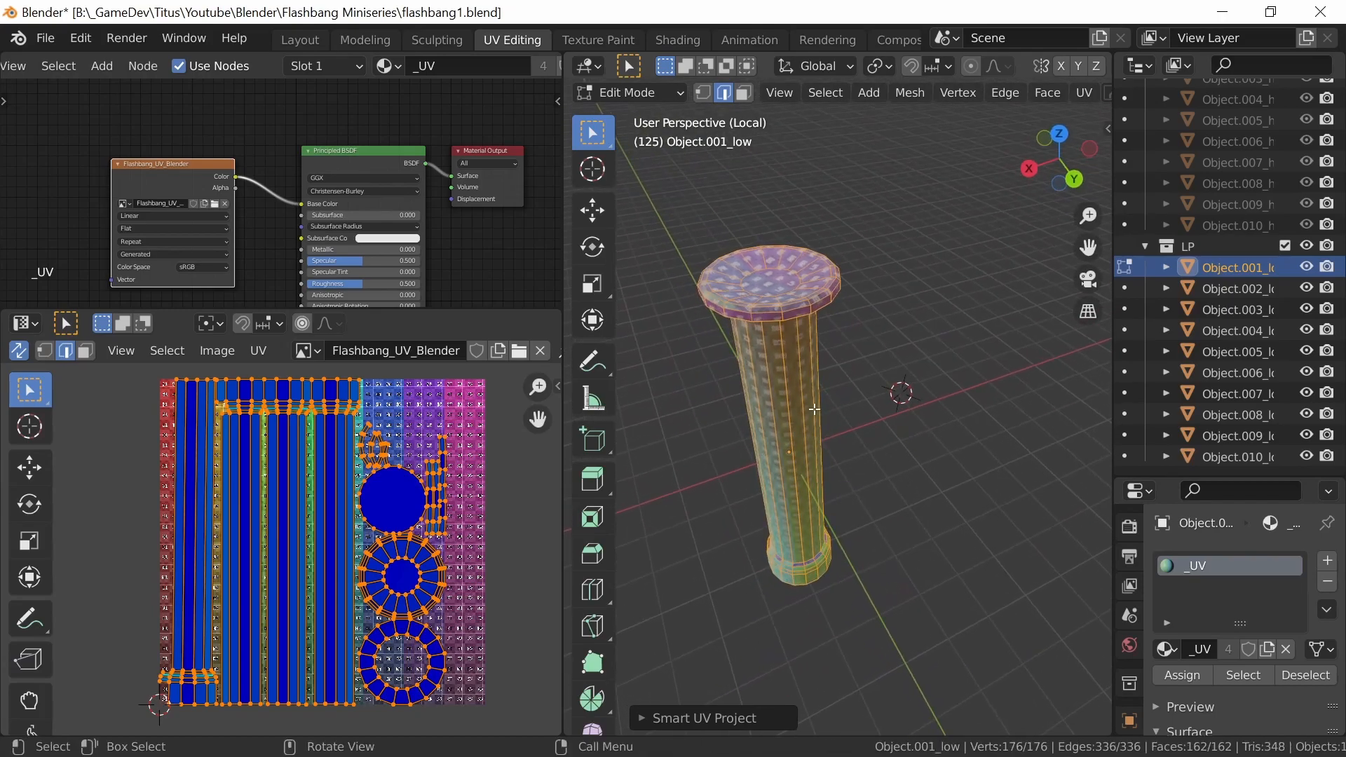
Mark seams on the two edge loops around the flanged head's rim and the four edge loops around the base collar
click(789, 316)
mouse_move(817, 352)
middle_down()
mouse_move(805, 348)
mouse_move(834, 335)
middle_up()
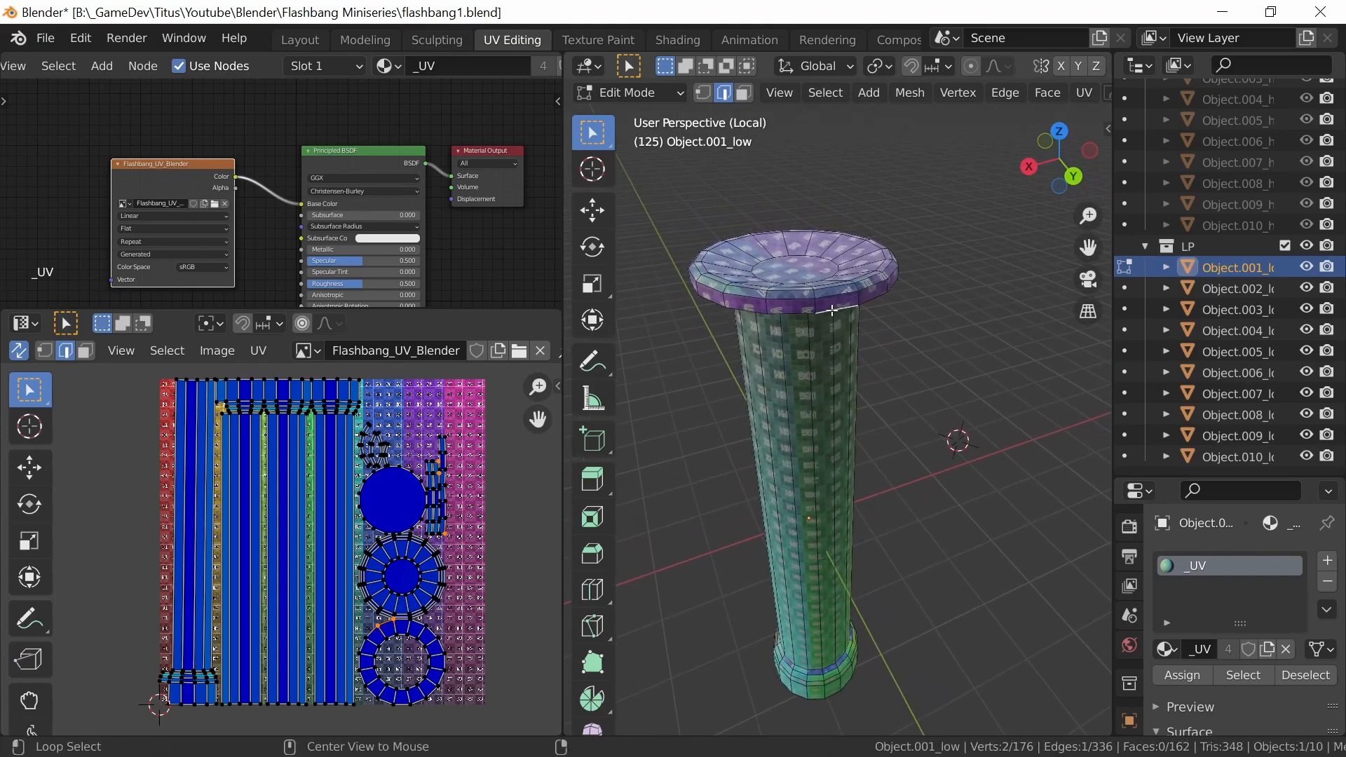
alt+click(829, 309)
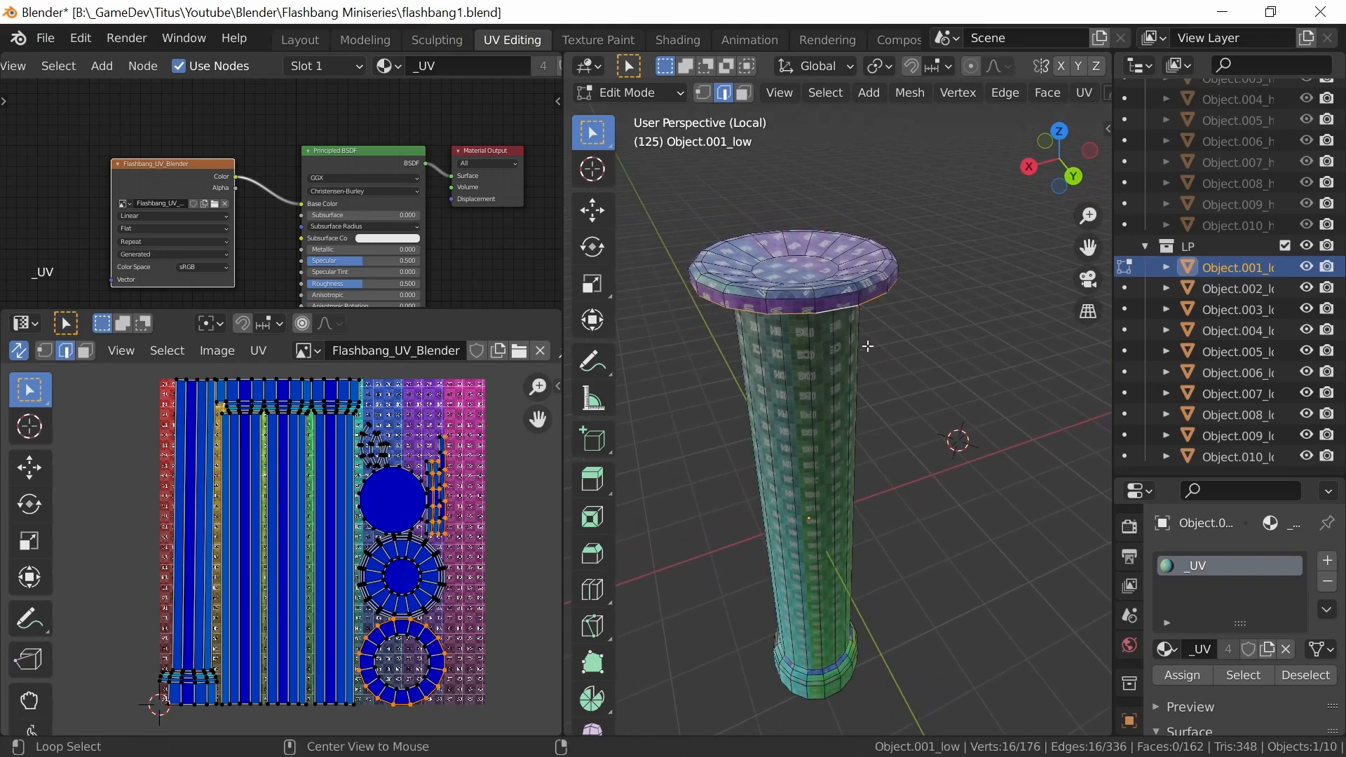
alt+shift+click(830, 286)
middle_drag(830, 287, 831, 373)
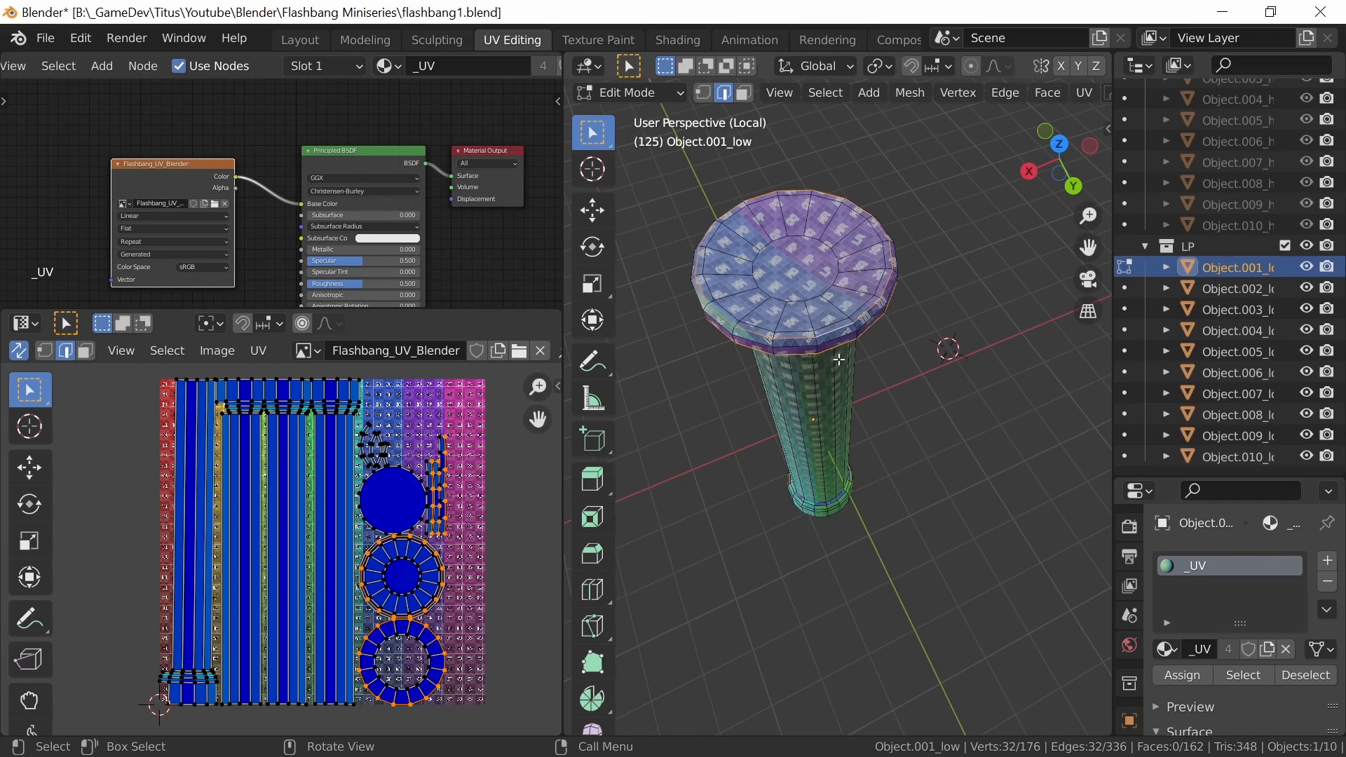
middle_drag(856, 392, 832, 360)
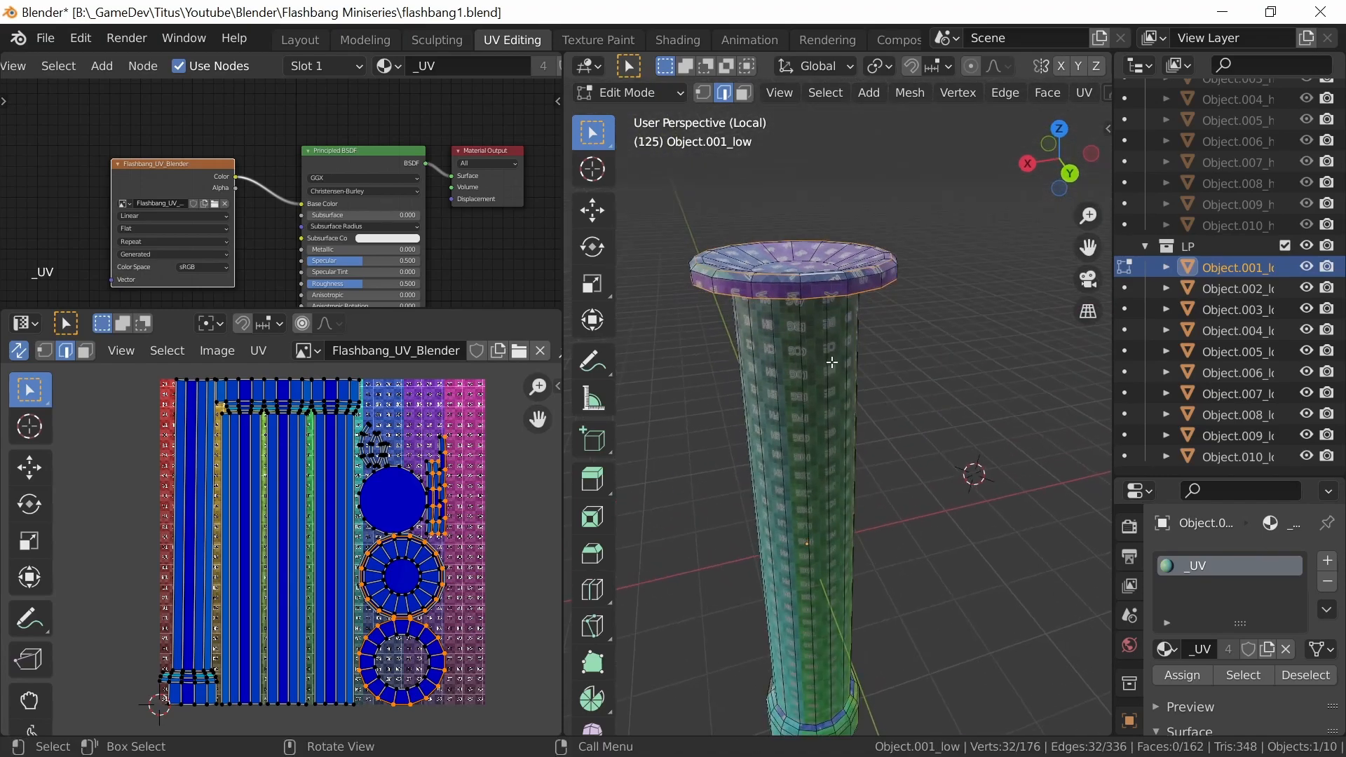
mouse_move(854, 485)
middle_down()
mouse_move(837, 509)
mouse_move(832, 476)
middle_up()
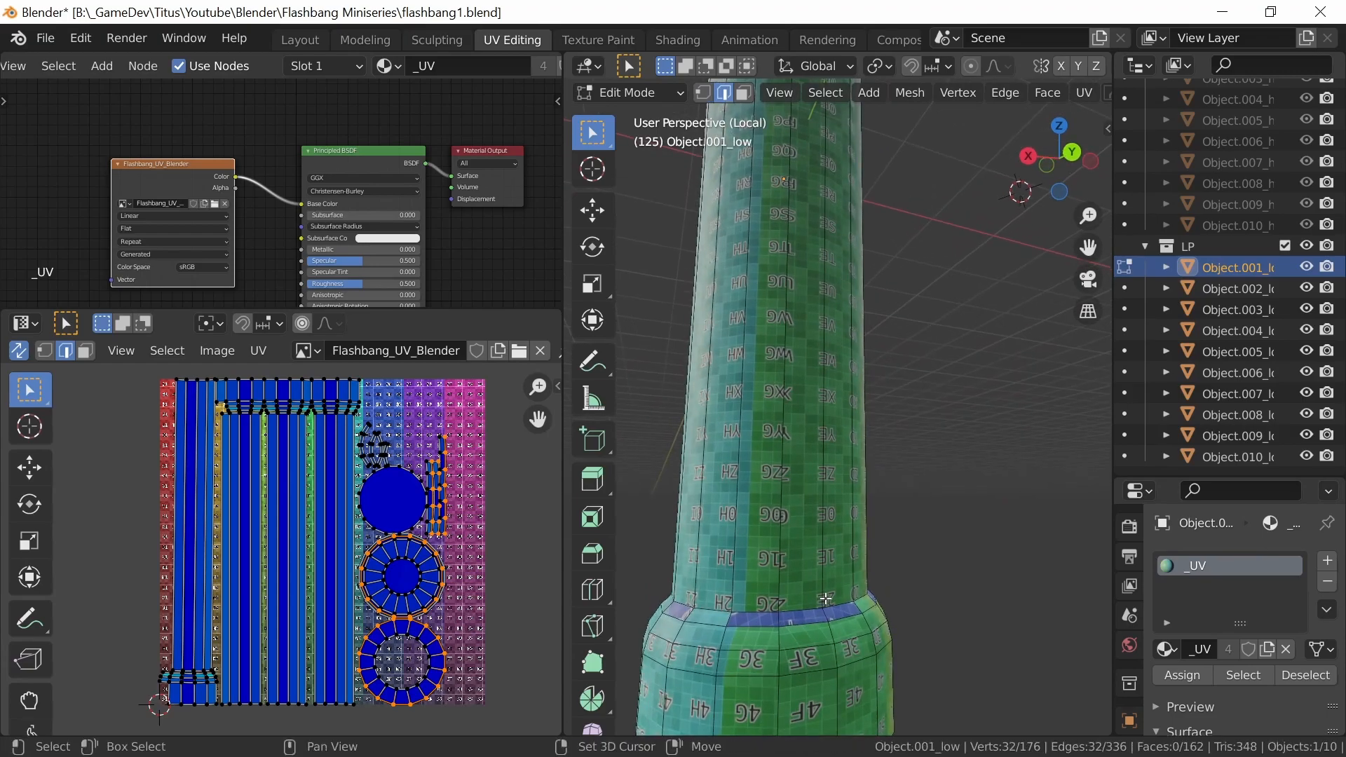
alt+shift+click(811, 616)
alt+shift+click(812, 629)
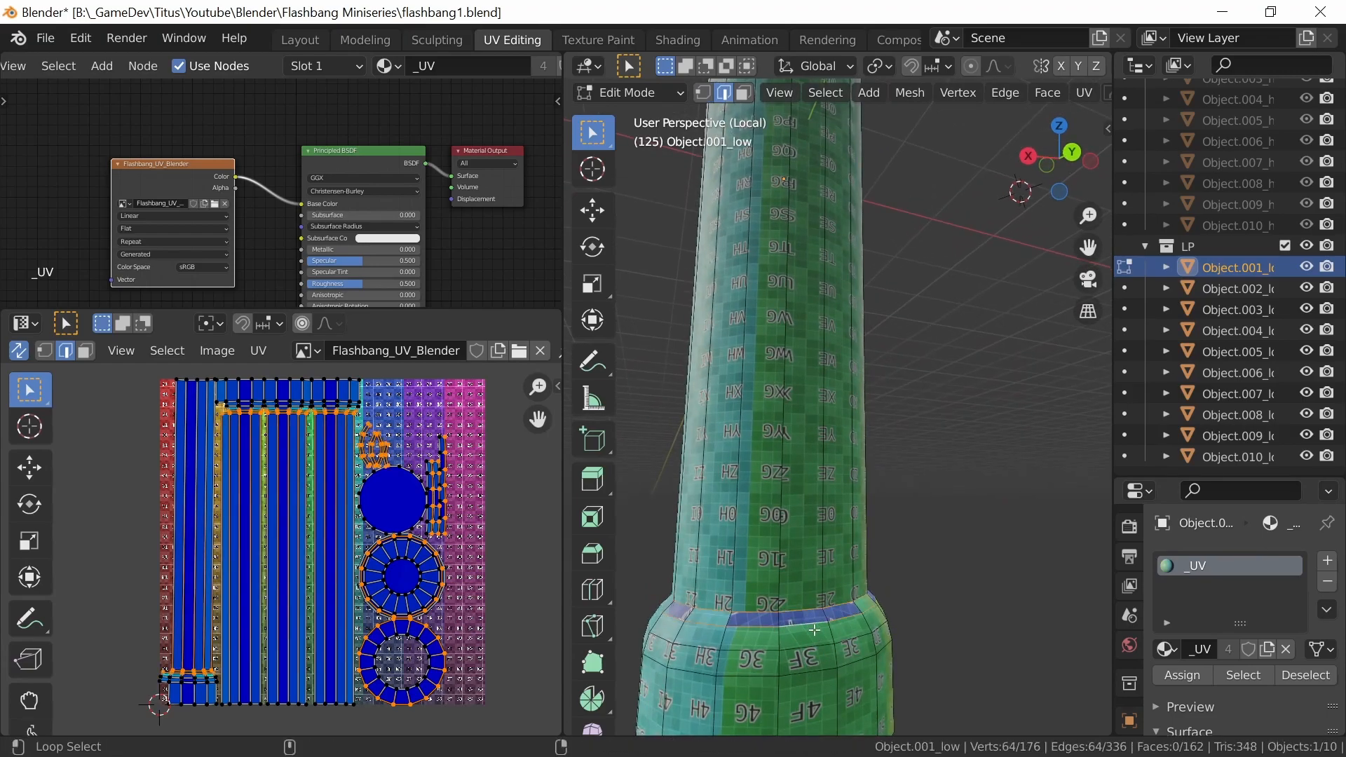
alt+shift+click(821, 672)
shift+middle_drag(822, 672, 832, 539)
alt+shift+click(833, 537)
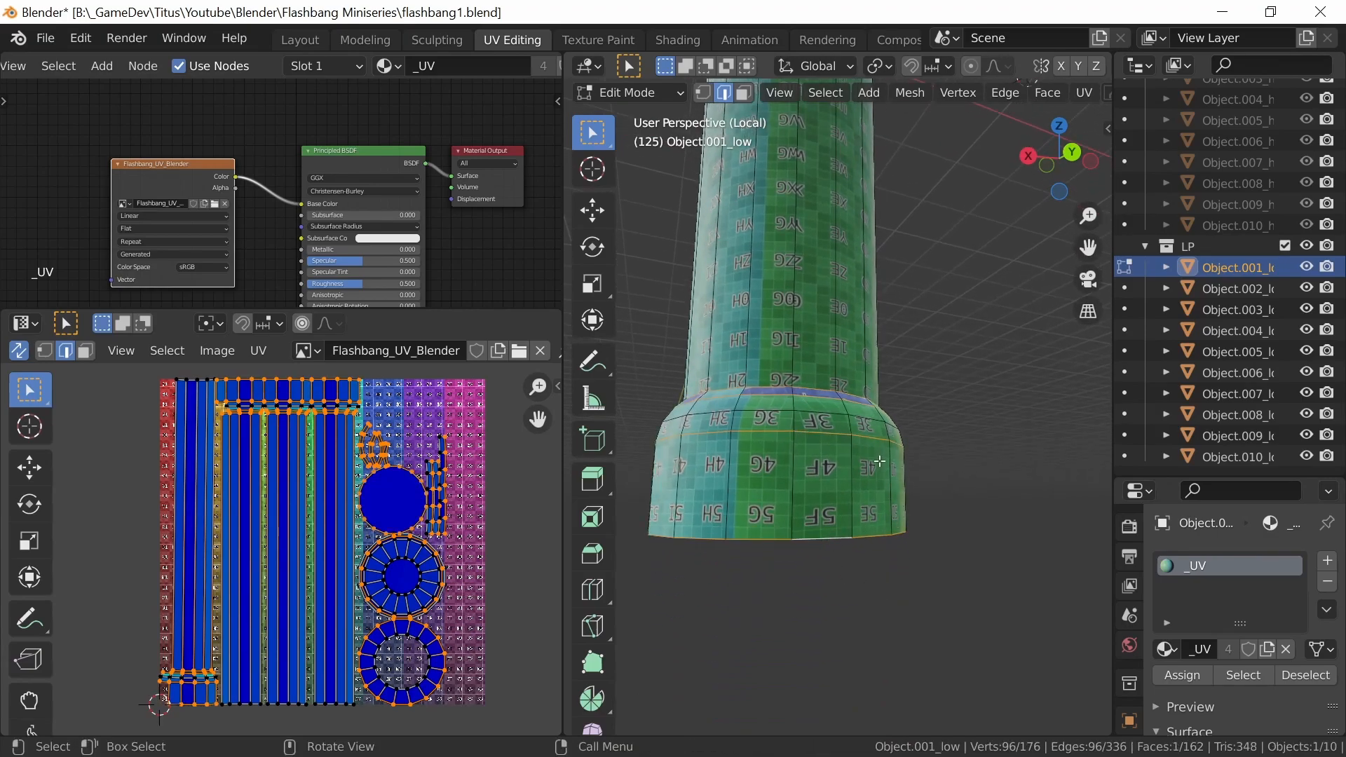
key(ctrl+e)
click(837, 531)
Select the inner core cylinder's entire mesh and unwrap it along the seams around the head and base
middle_drag(882, 458, 887, 496)
ctrl+middle_drag(887, 394, 877, 454)
shift+middle_drag(894, 337, 888, 426)
ctrl+middle_drag(889, 407, 889, 451)
key(a)
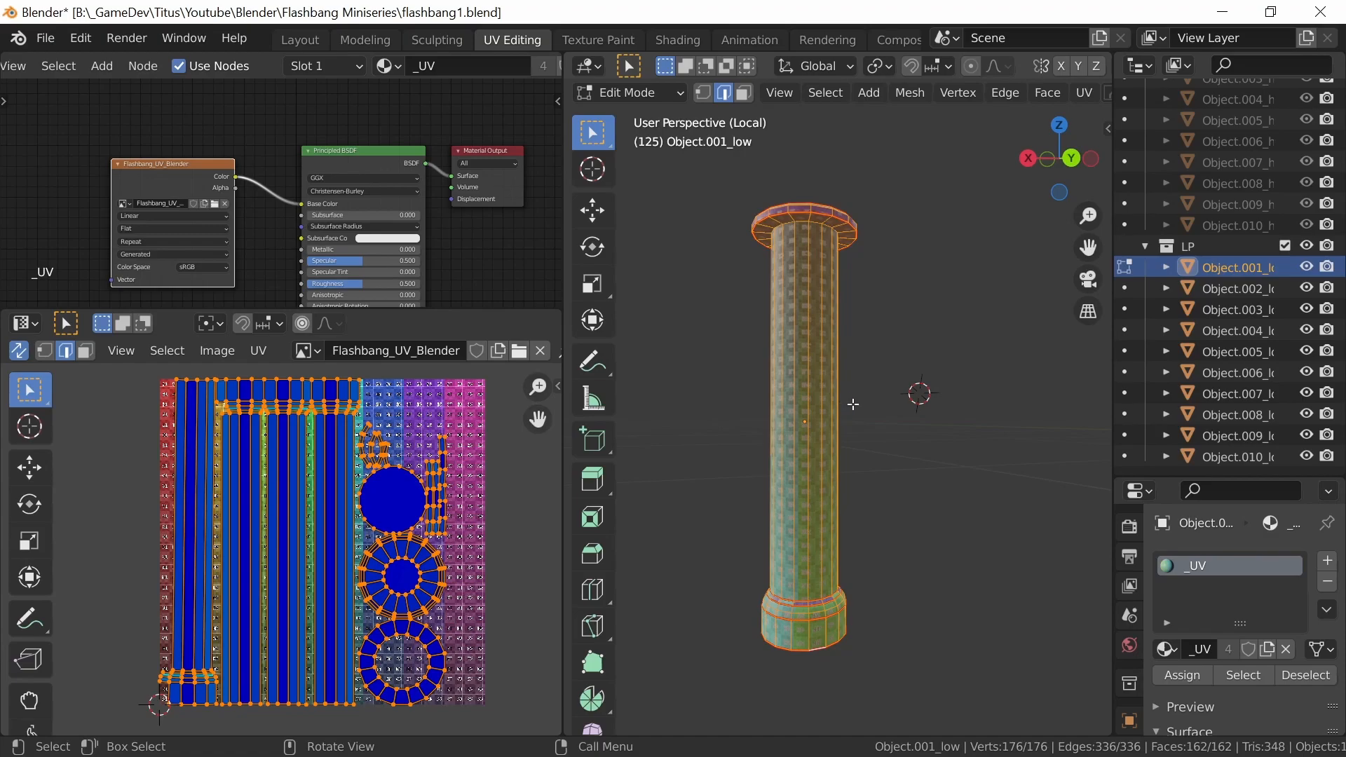
key(u)
click(836, 368)
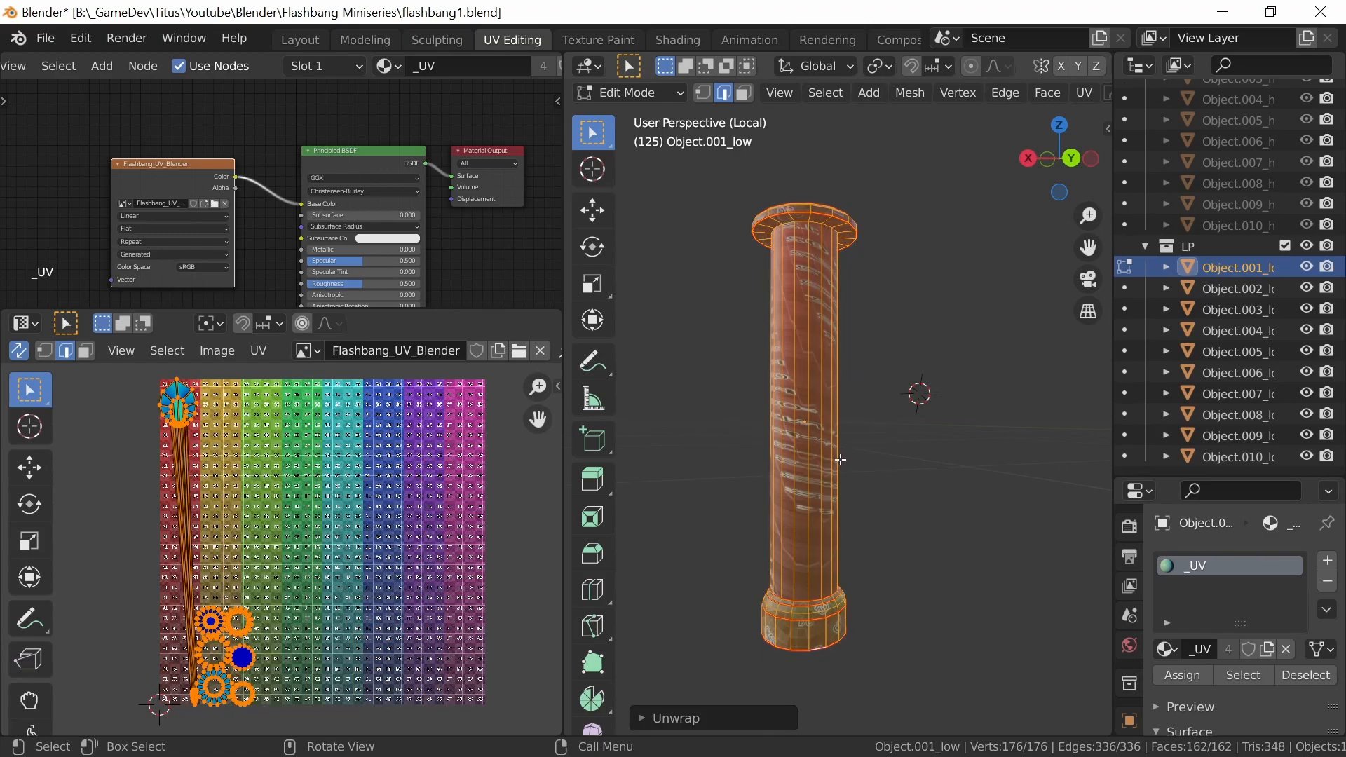
Mark a lengthwise seam down the cylinder's side from head to base, leaving out the edges on the head's top cap
middle_drag(936, 478, 820, 552)
click(820, 541)
alt+click(843, 539)
mouse_move(843, 500)
middle_down()
mouse_move(838, 536)
mouse_move(818, 455)
mouse_move(823, 544)
mouse_move(818, 499)
middle_up()
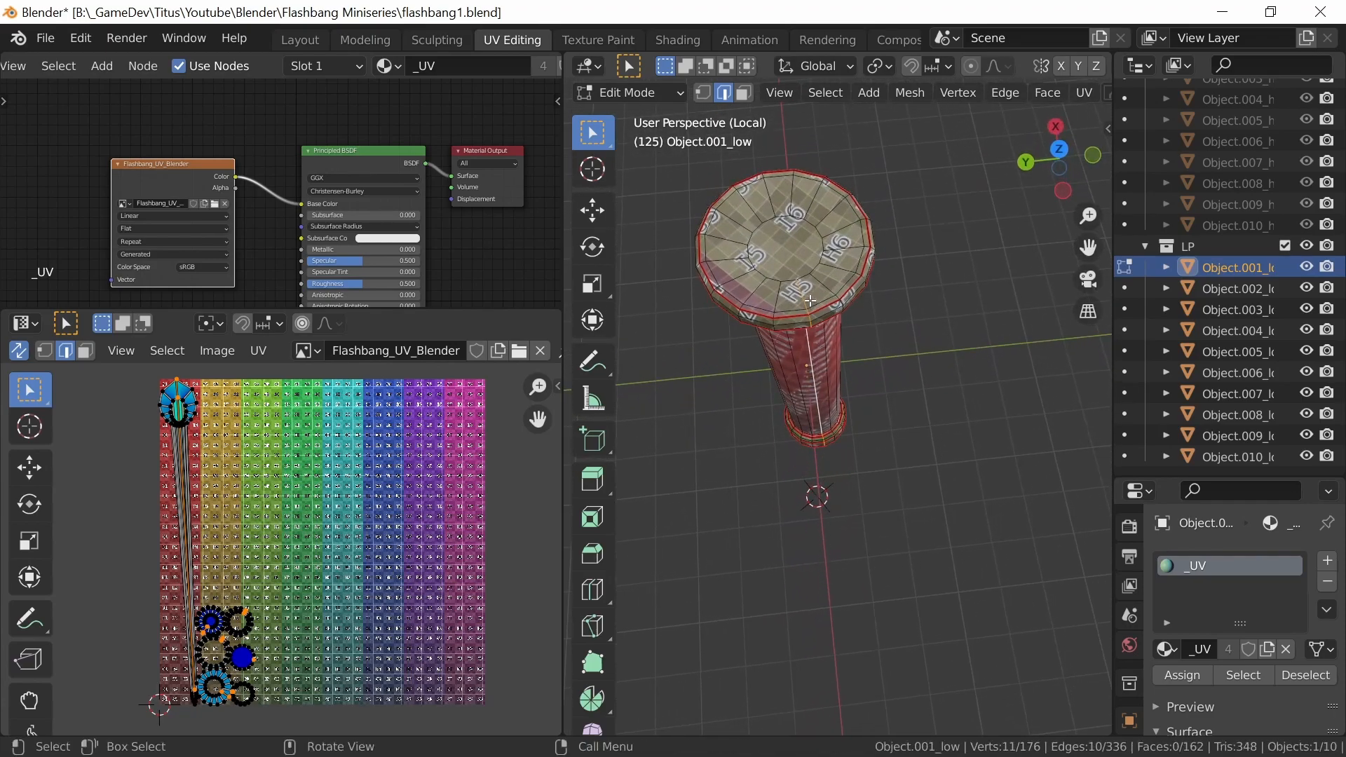
ctrl+middle_drag(825, 293, 845, 433)
shift+click(798, 358)
shift+click(804, 381)
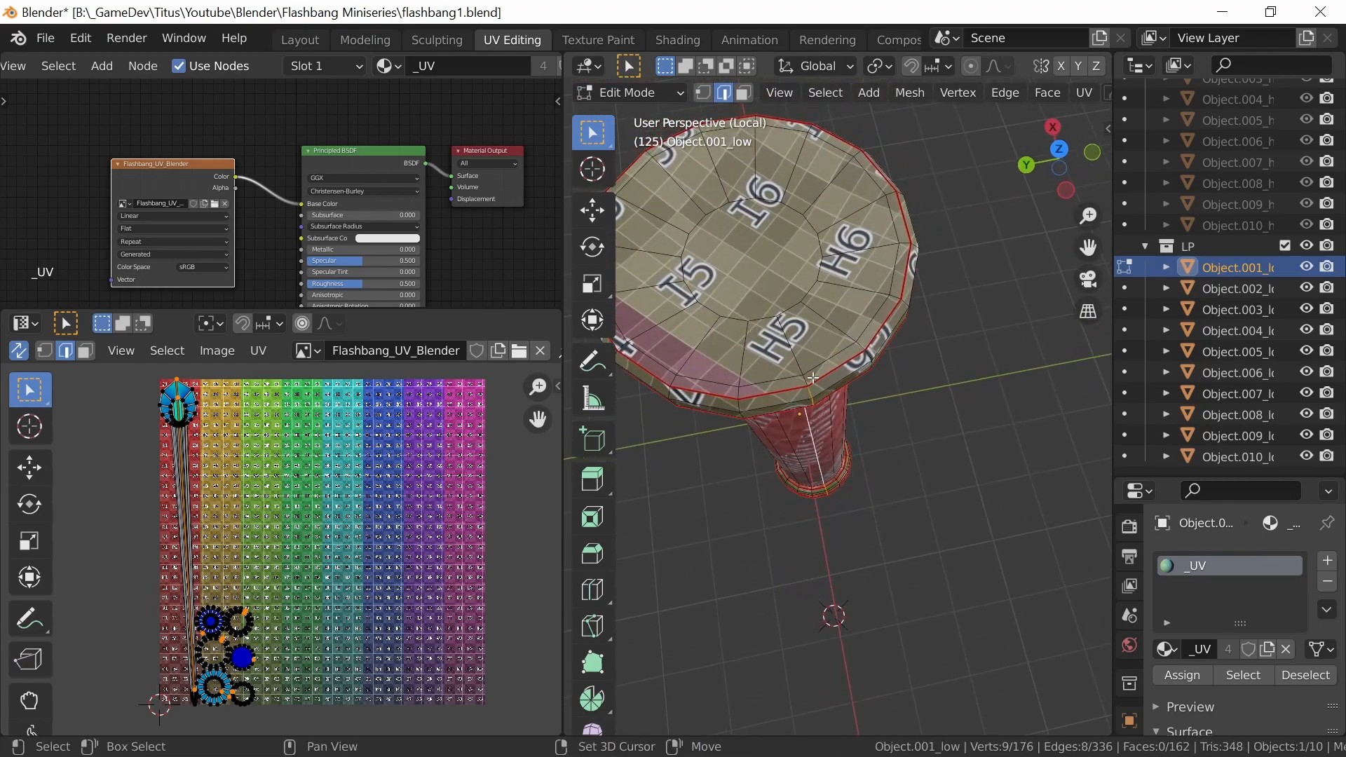
key(ctrl+e)
click(798, 530)
Unwrap the whole cylinder mesh again with the lengthwise seam included
middle_drag(838, 500, 825, 365)
key(a)
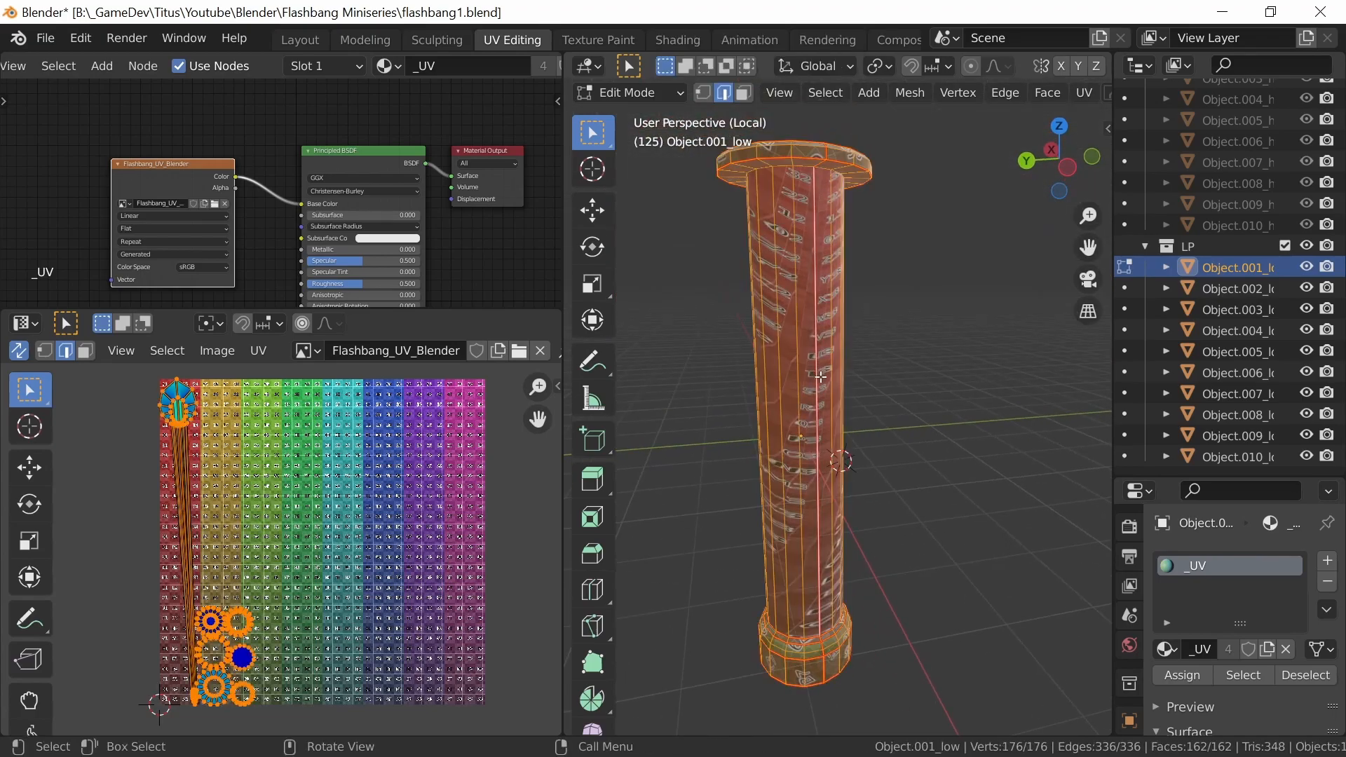
key(u)
click(812, 380)
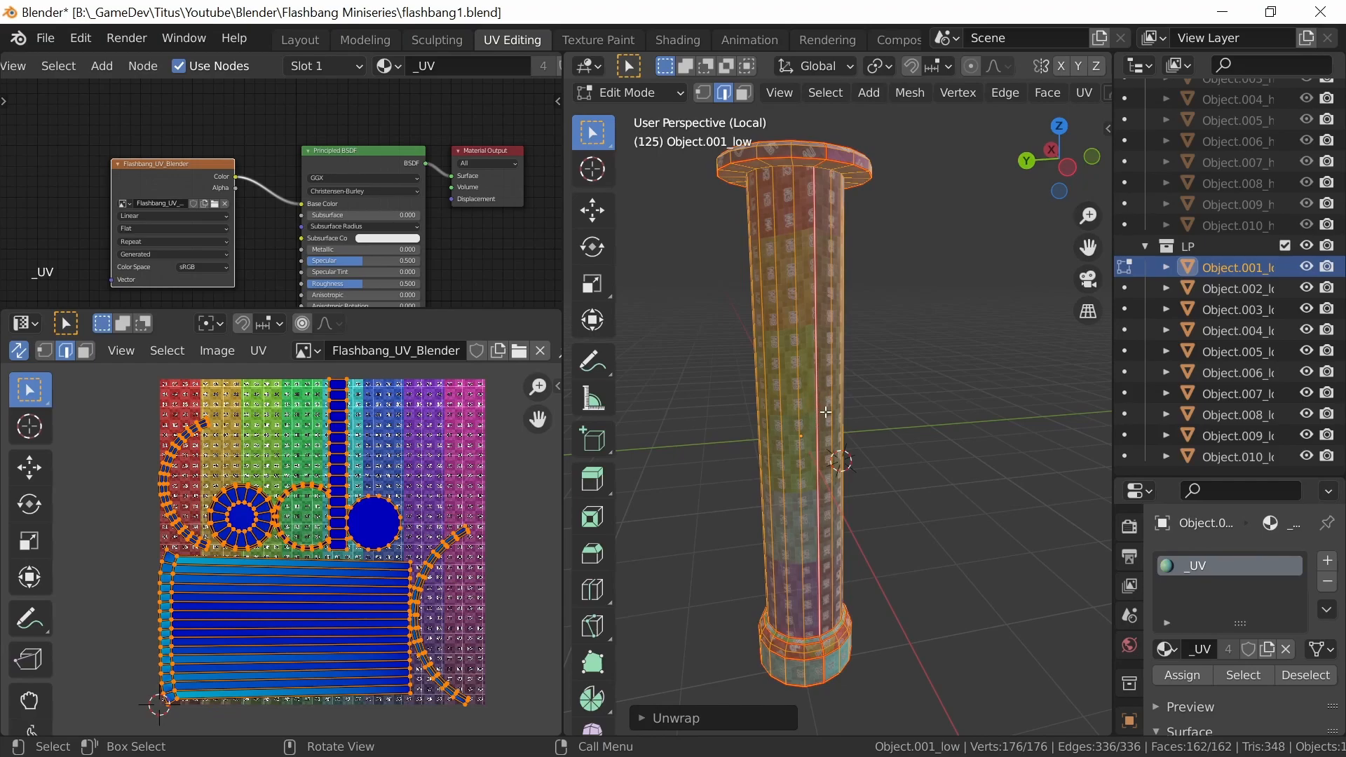
Circle-select the edge of the large shaft island in the UV layout and examine the matching faces on the framed cylinder
click(226, 629)
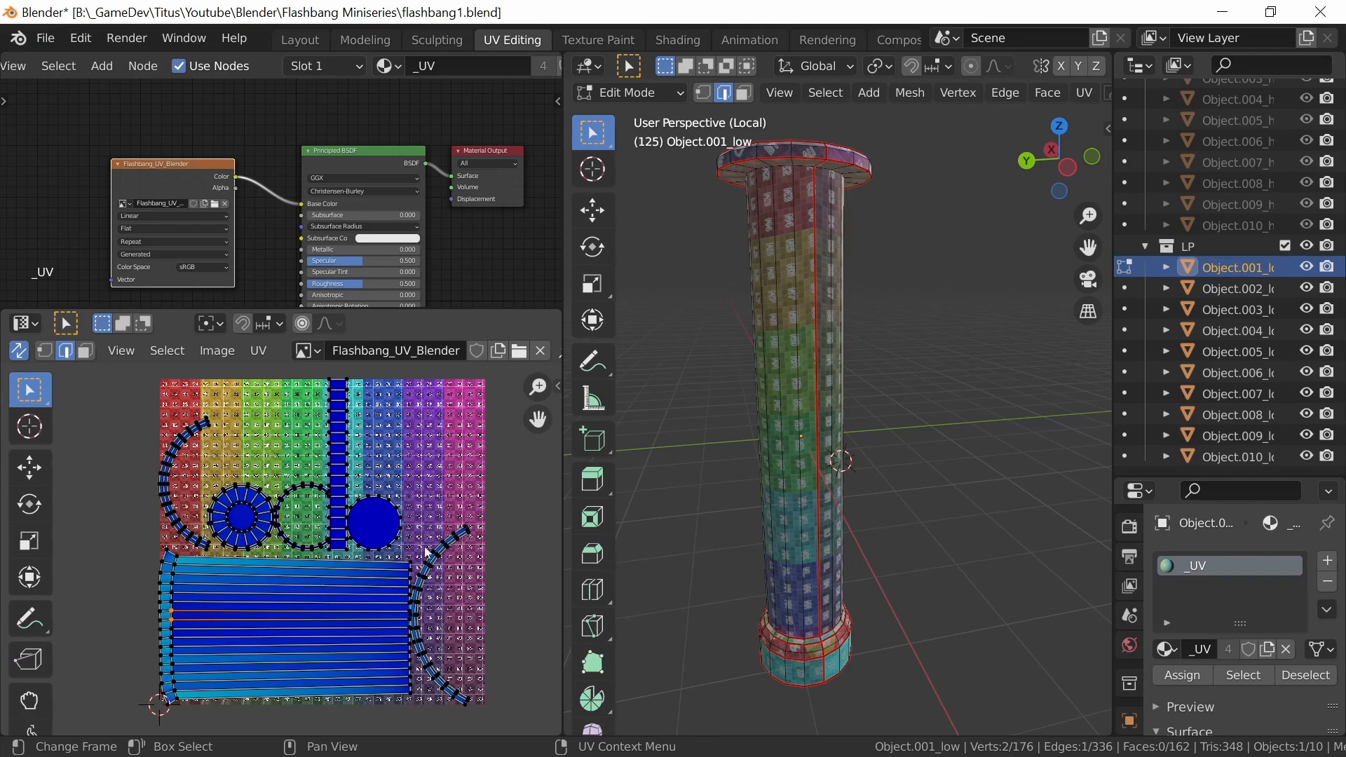
key(c)
drag(178, 589, 175, 684)
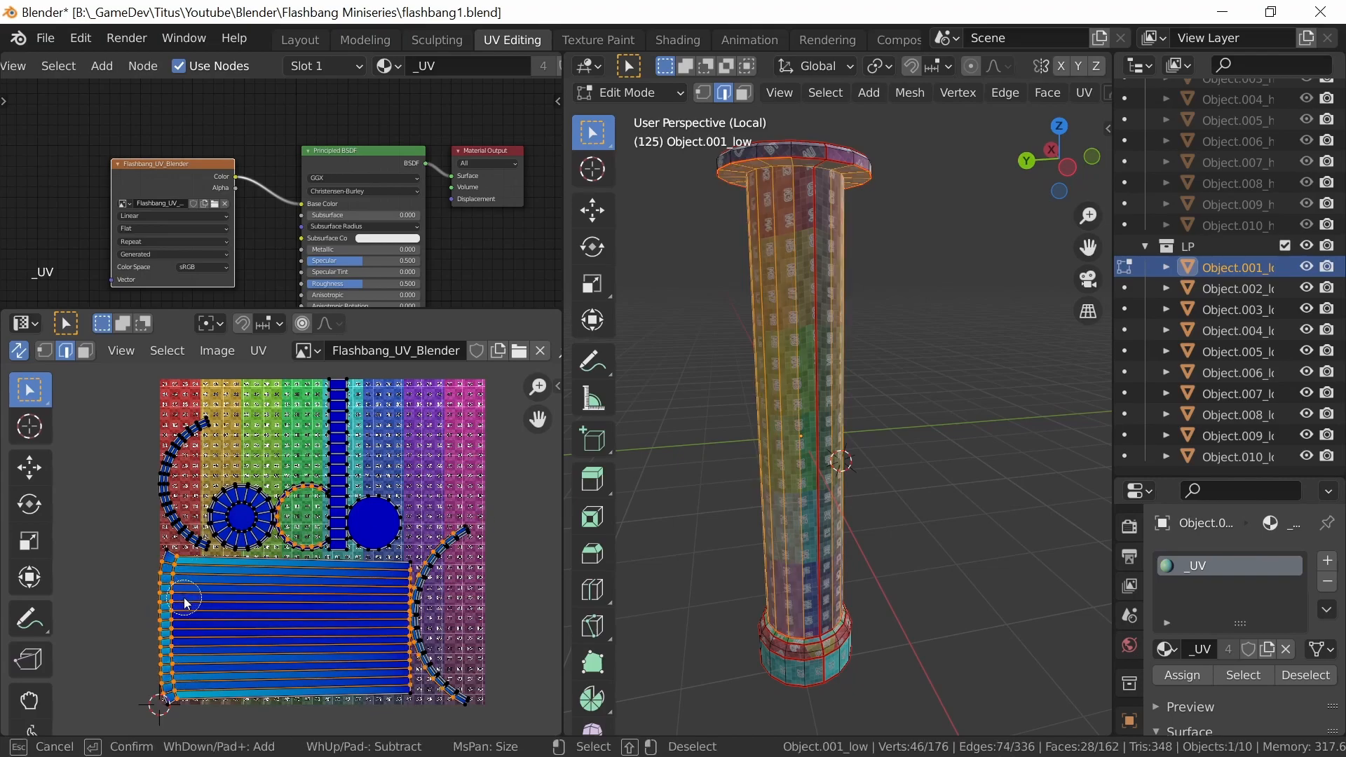
key(Escape)
middle_drag(806, 365, 860, 306)
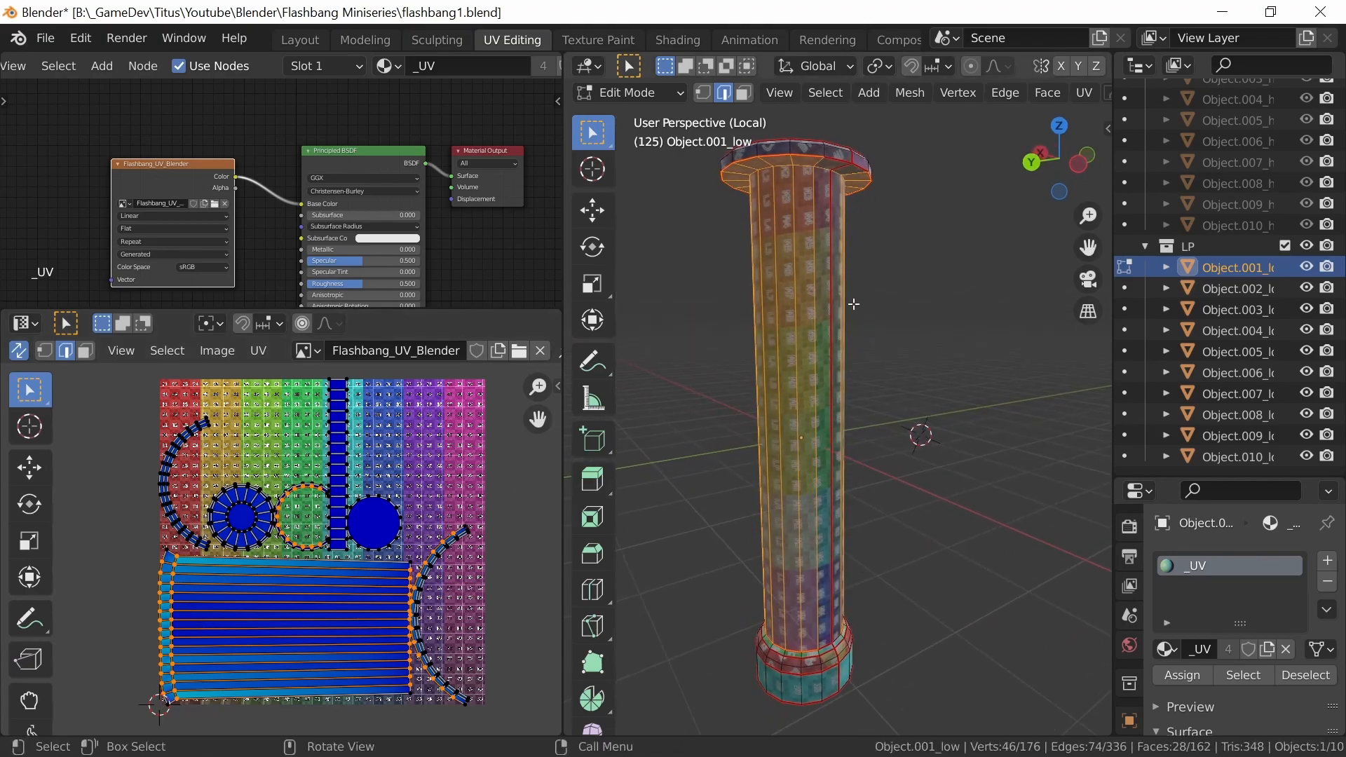
click(790, 96)
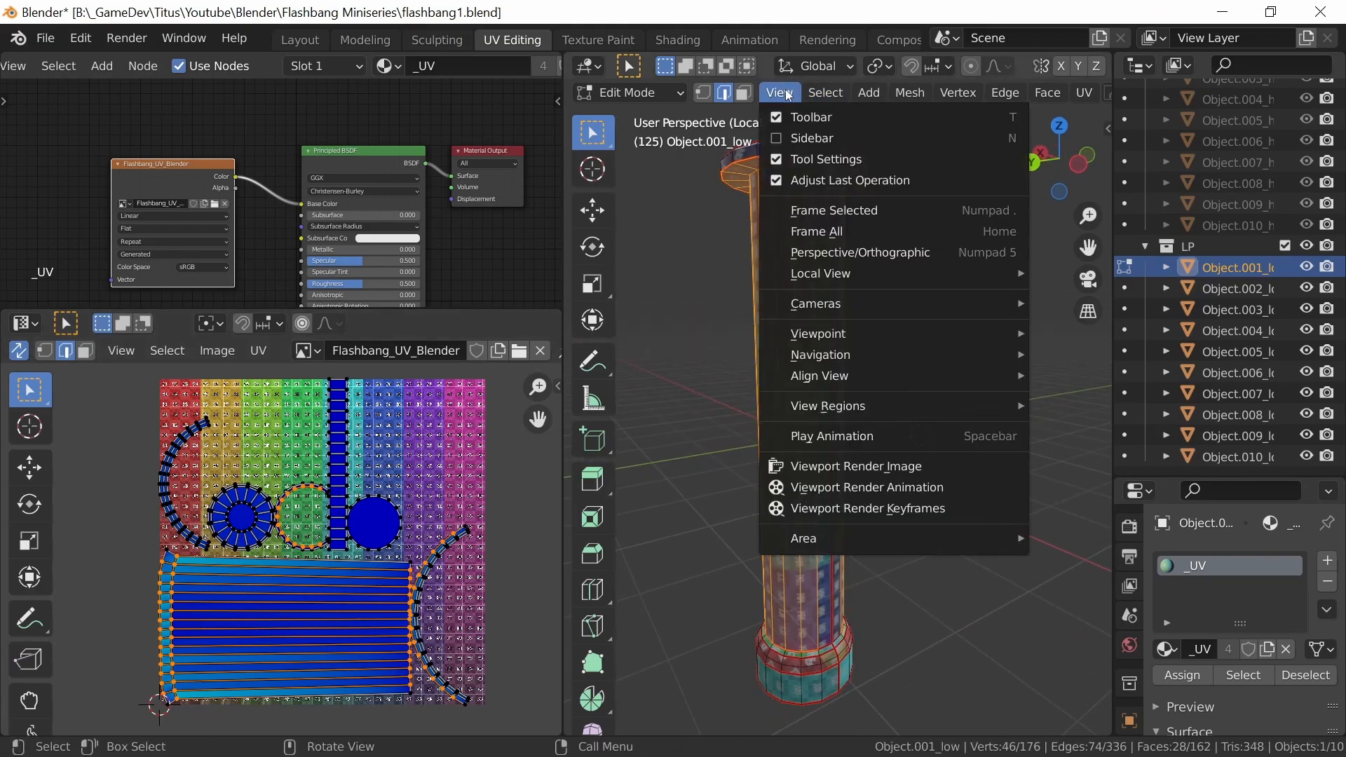
click(862, 210)
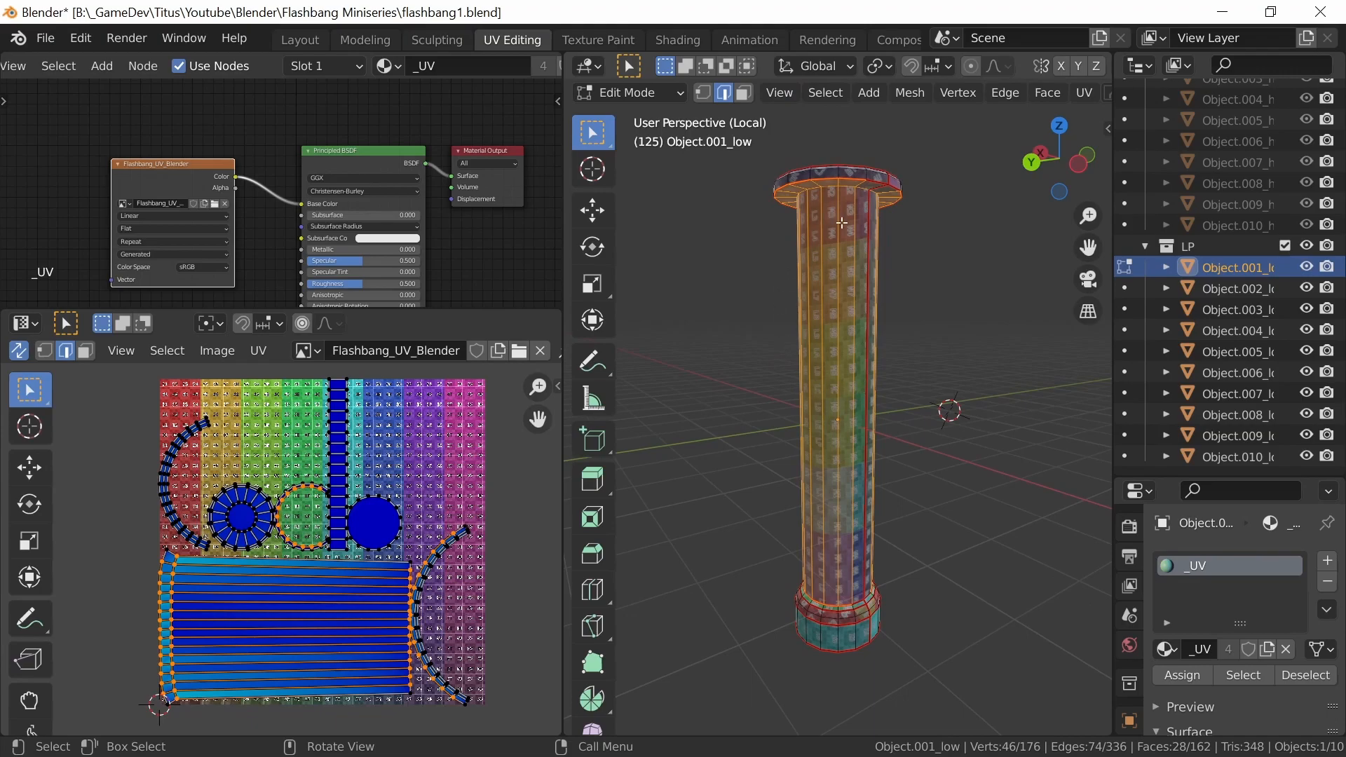
scroll(841, 442, up, 2)
middle_drag(829, 435, 862, 336)
scroll(861, 393, down, 1)
Mark the edge loop where the shaft meets the flange's underside as a seam, and unwrap the entire mesh again
click(847, 136)
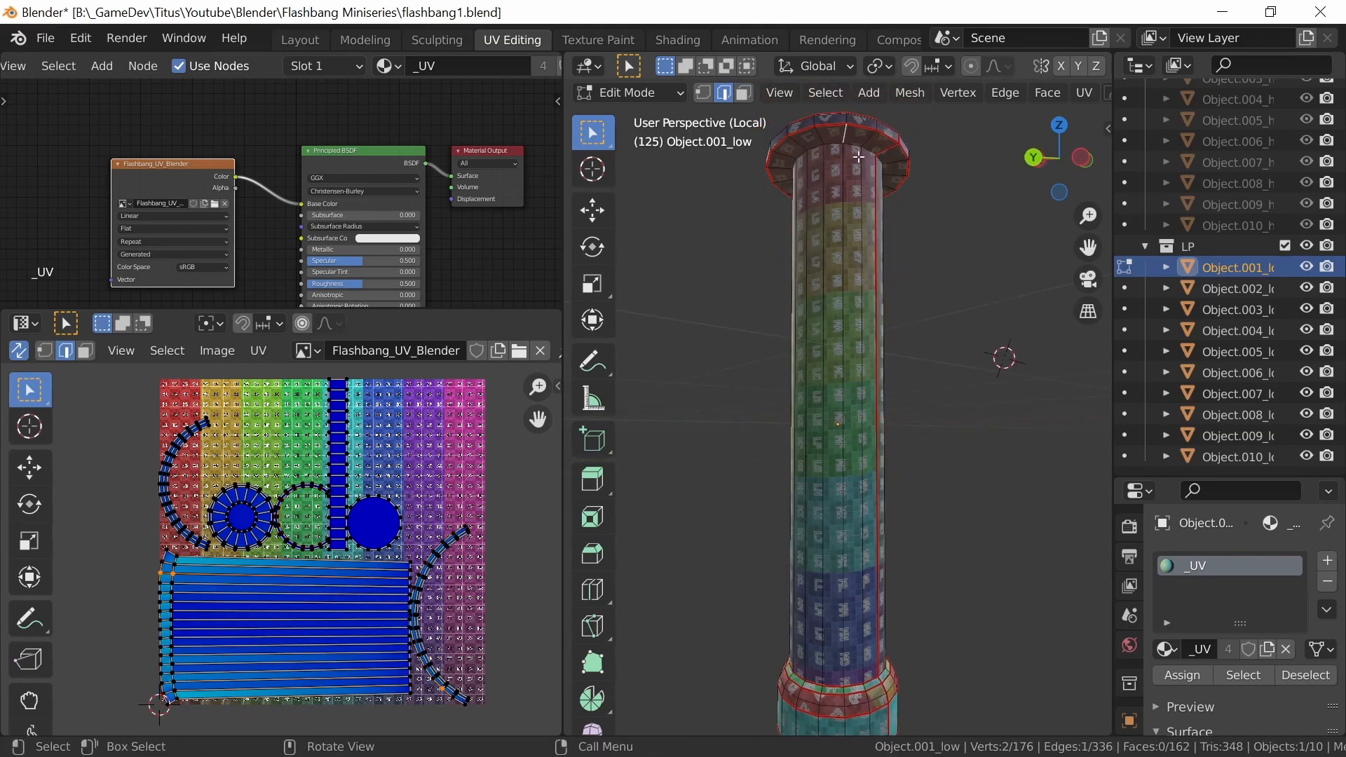
alt+click(880, 178)
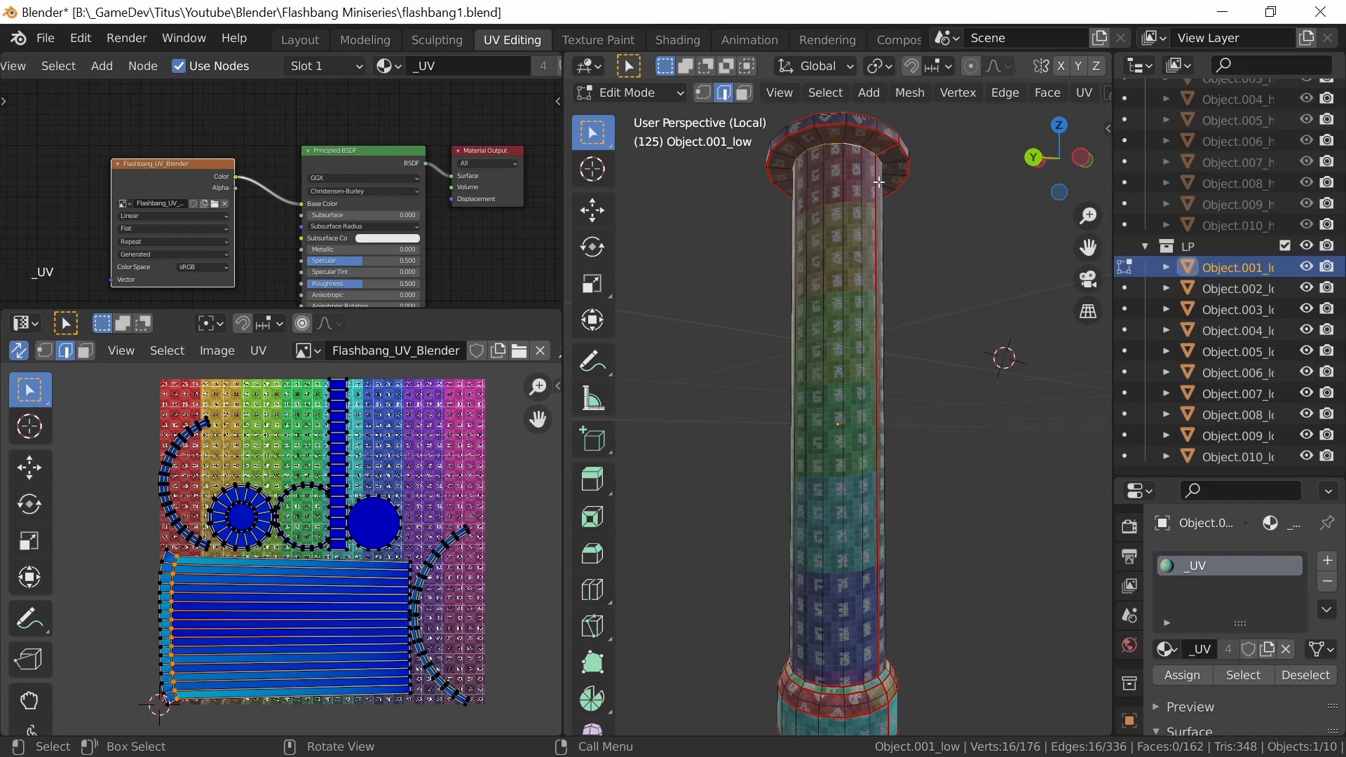
right_click(867, 159)
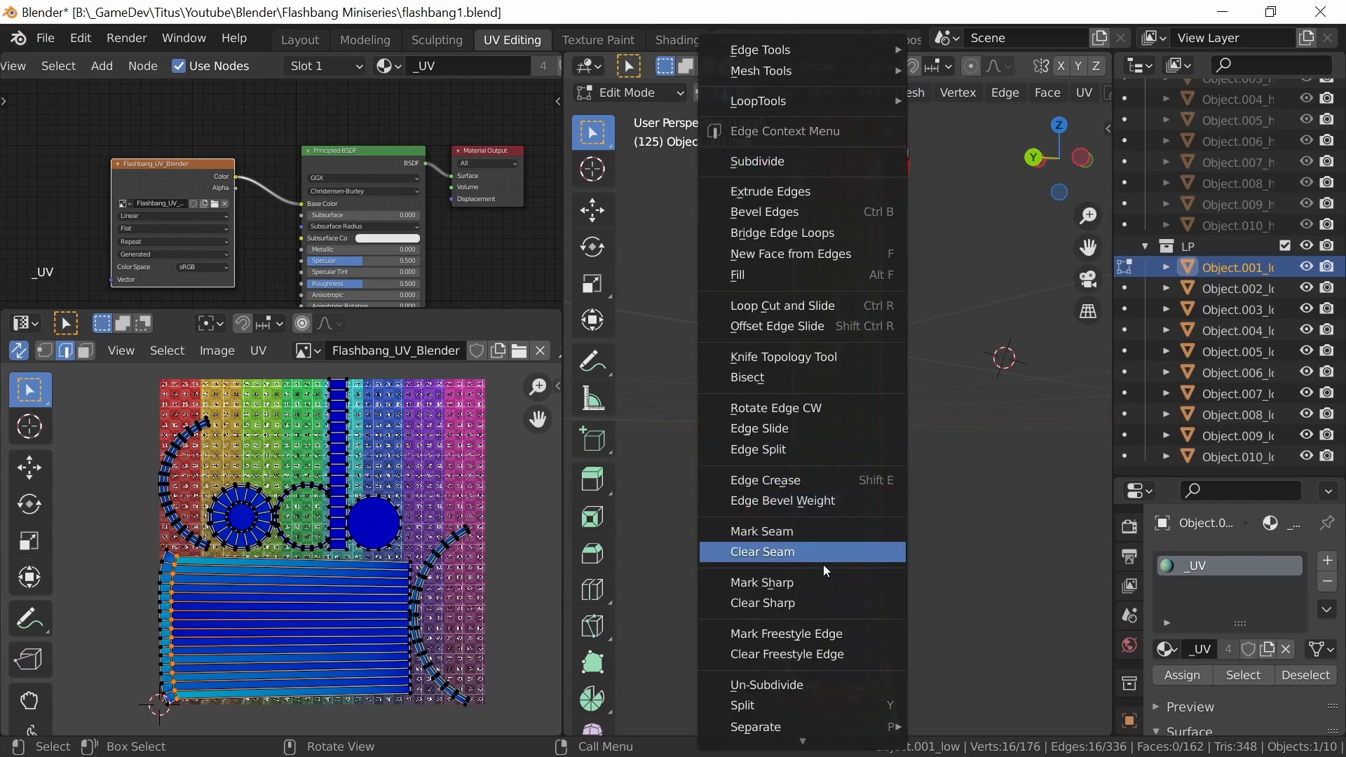
click(821, 534)
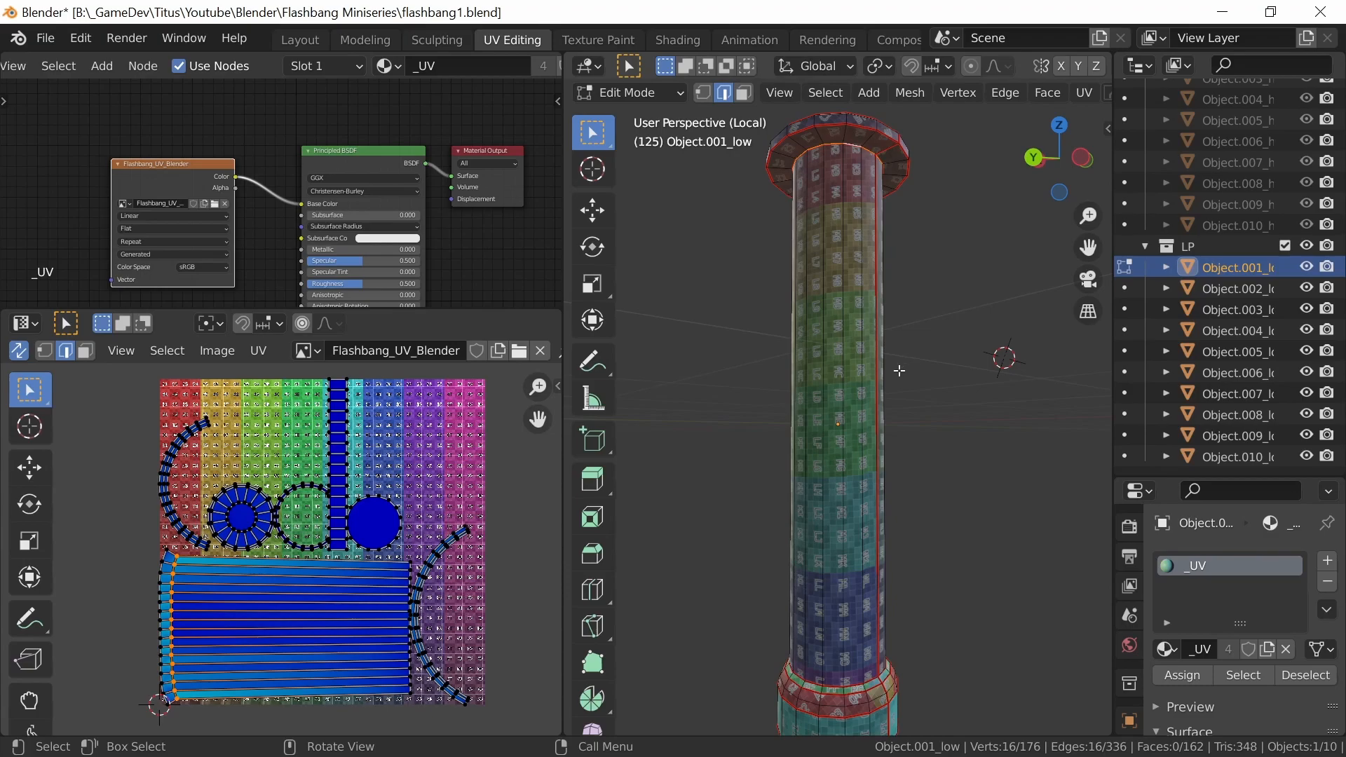
key(a)
click(882, 378)
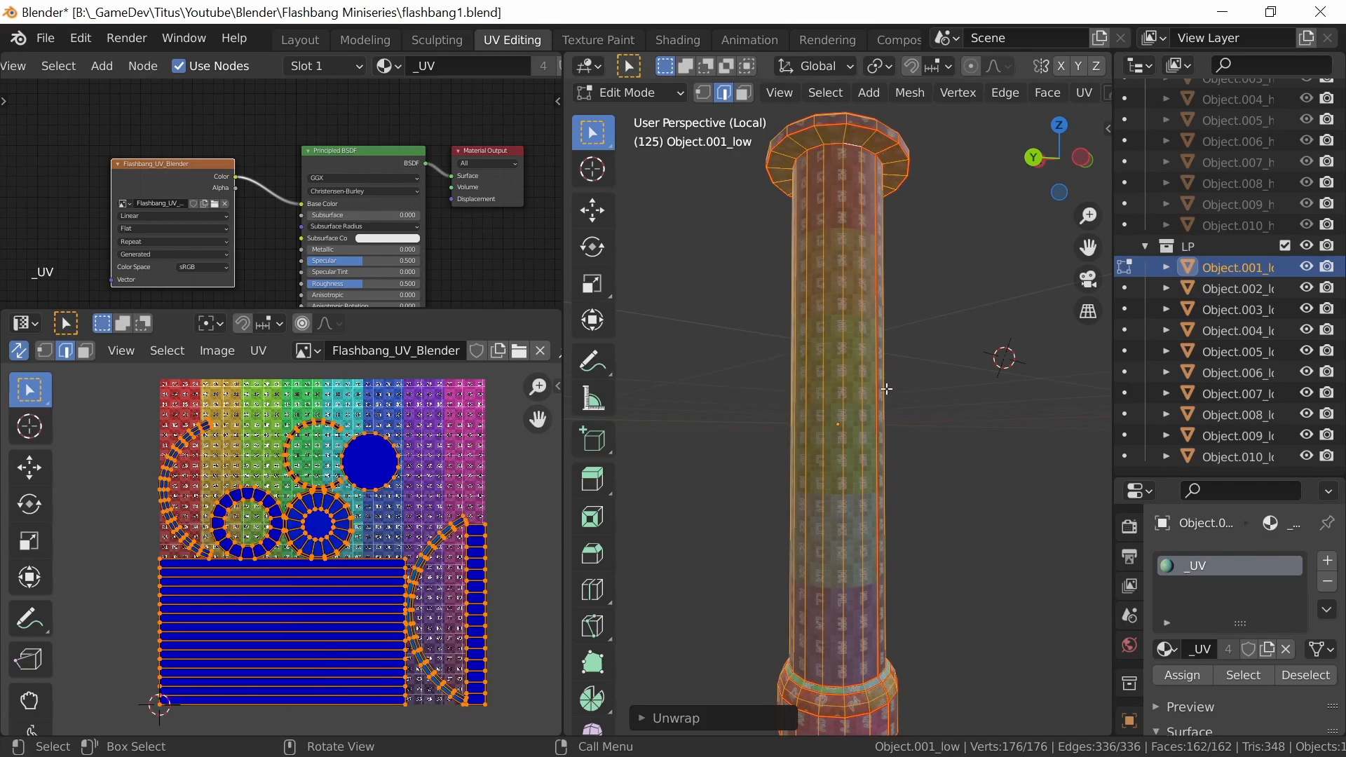
Circle-select part of the curved strip island beside the shaft island and look for its faces around the base collar
scroll(445, 534, up, 5)
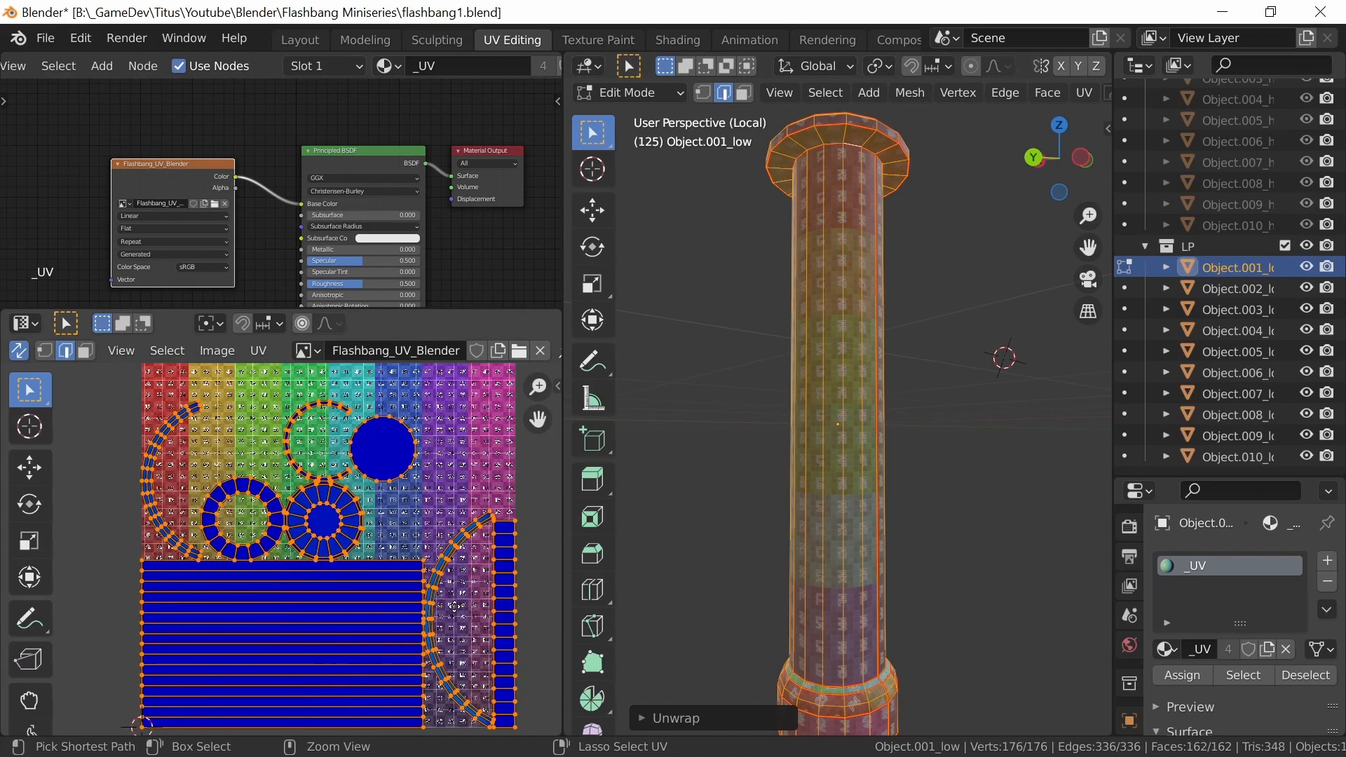
ctrl+middle_drag(445, 534, 425, 597)
click(427, 549)
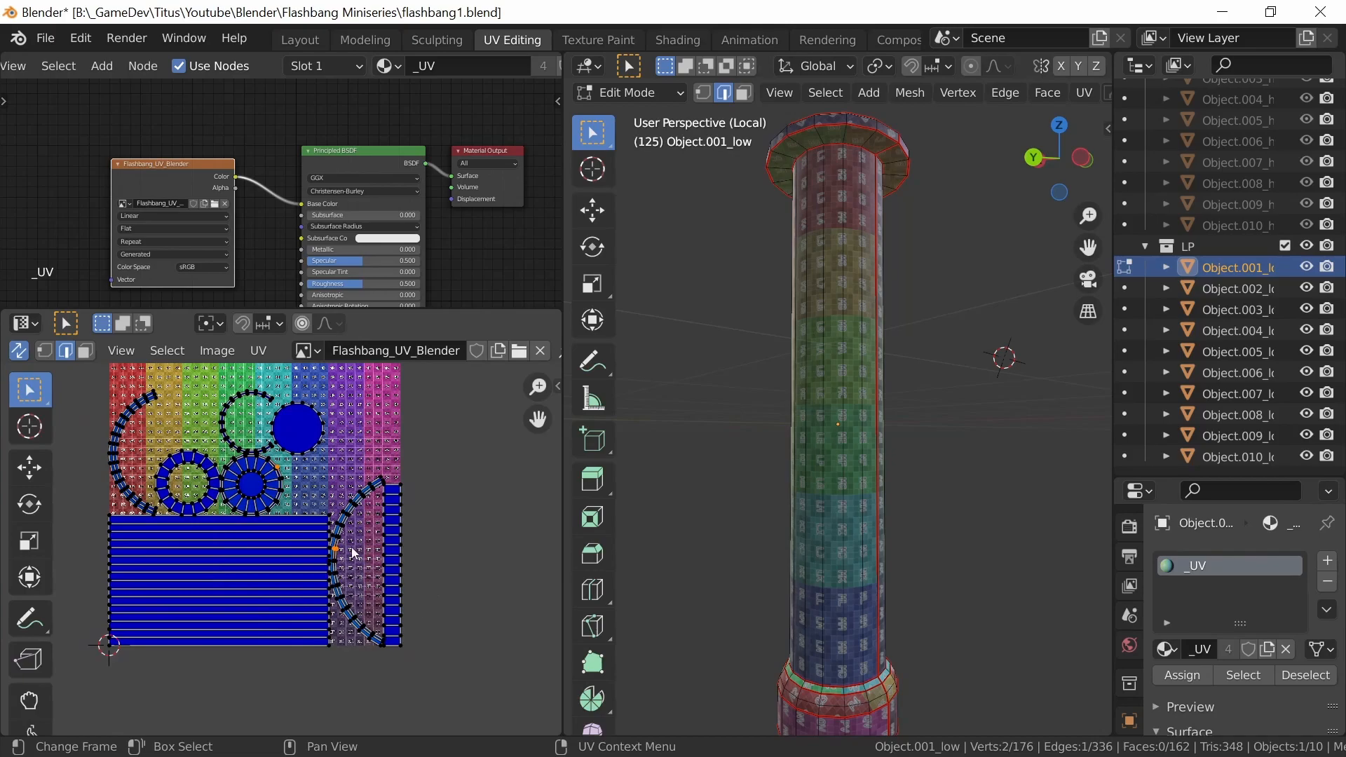
key(c)
drag(356, 554, 361, 540)
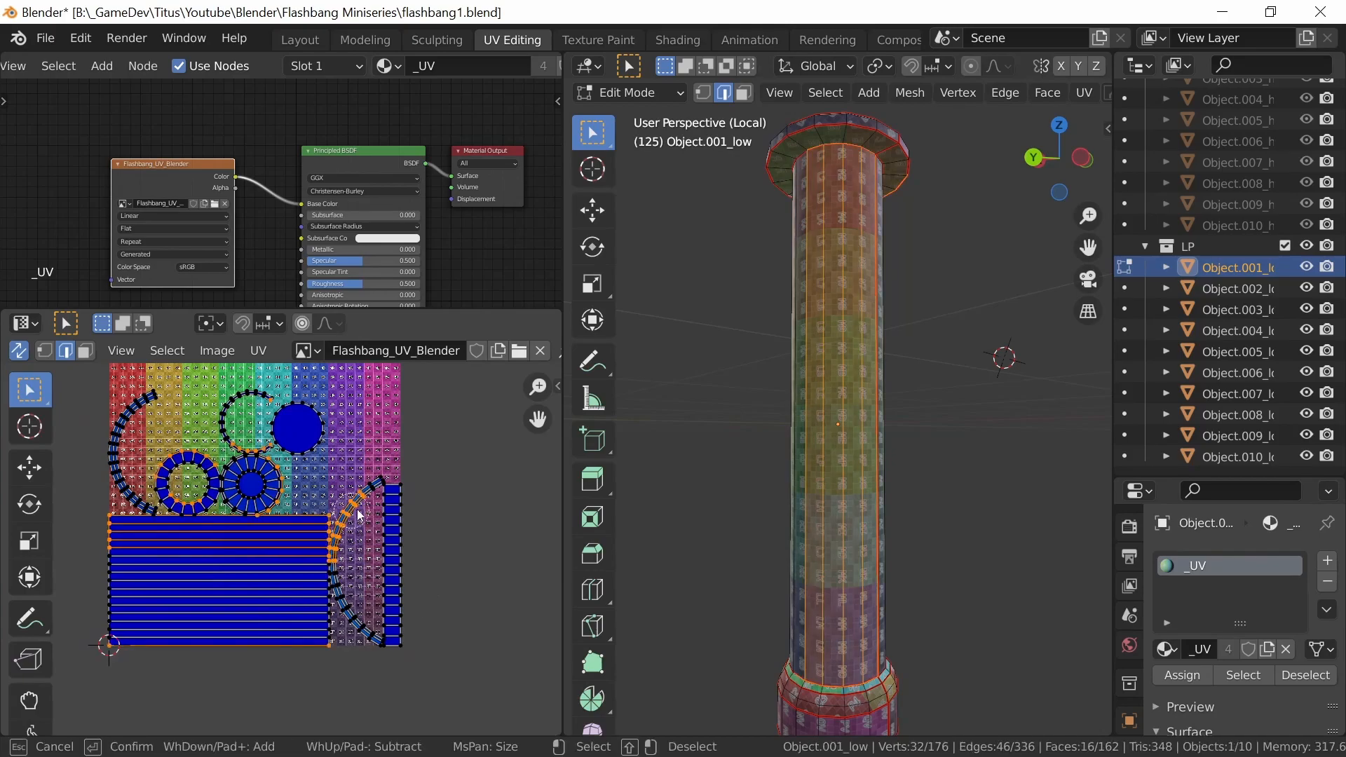
right_click(379, 564)
middle_drag(877, 359, 872, 316)
shift+middle_drag(876, 522, 870, 311)
mouse_move(889, 431)
ctrl+middle_down()
mouse_move(905, 324)
mouse_move(889, 442)
ctrl+middle_up()
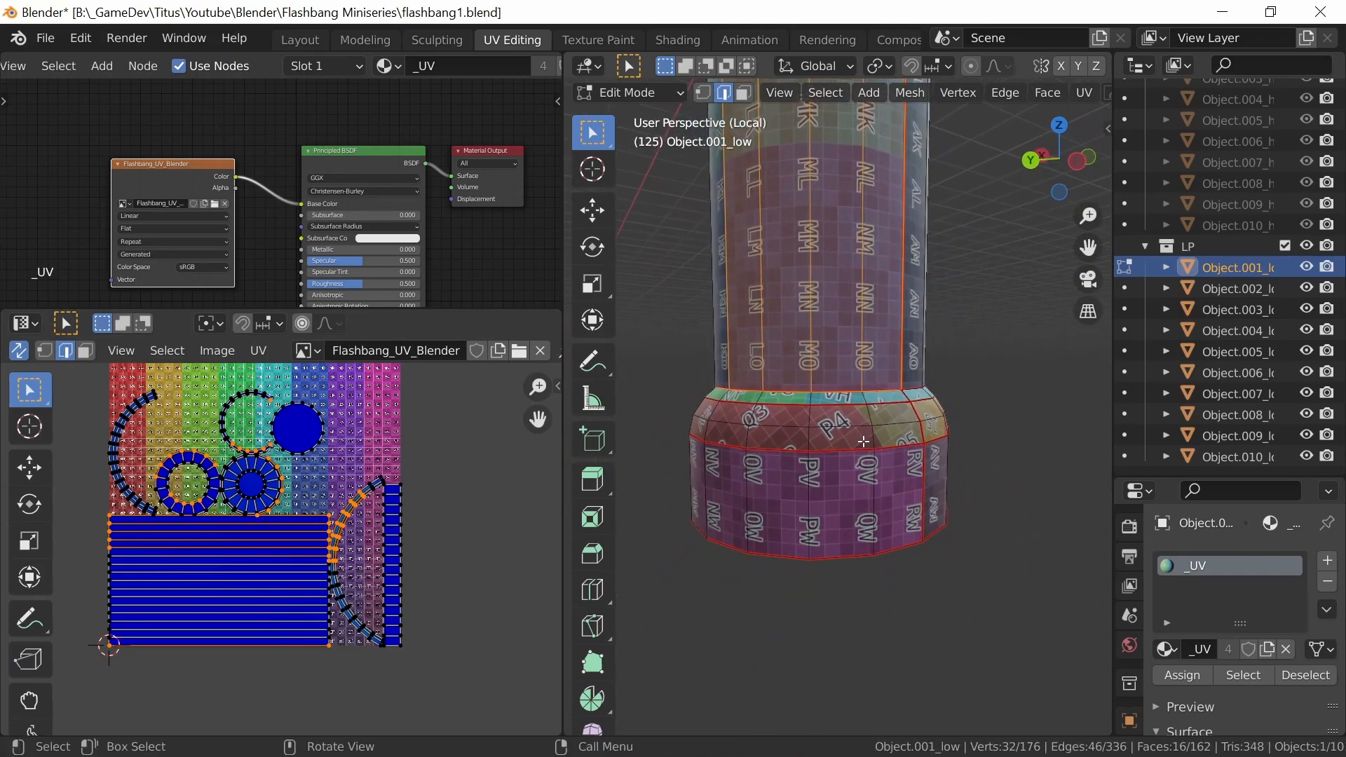
Reselect the upper part of the curved strip island and trace its faces from the base collar up to the flanged head
click(366, 546)
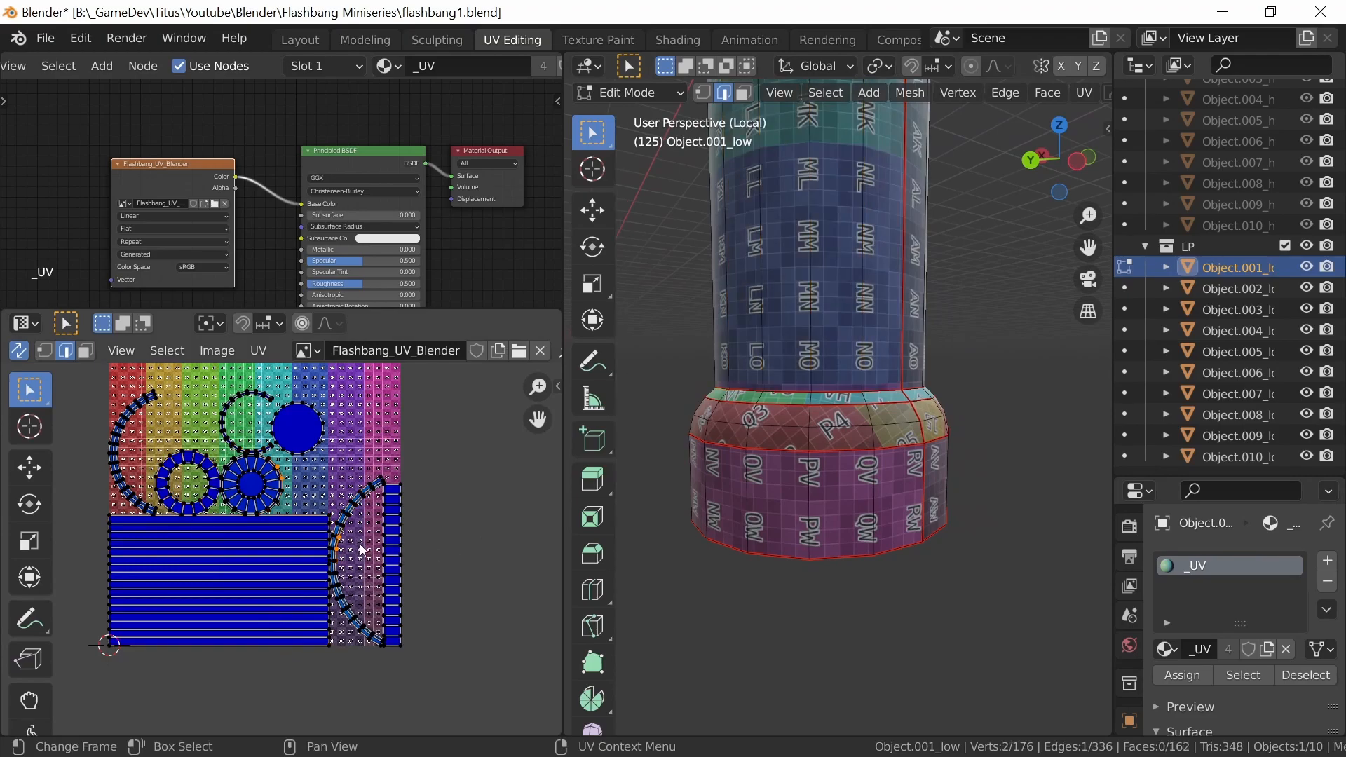
key(c)
drag(358, 547, 370, 512)
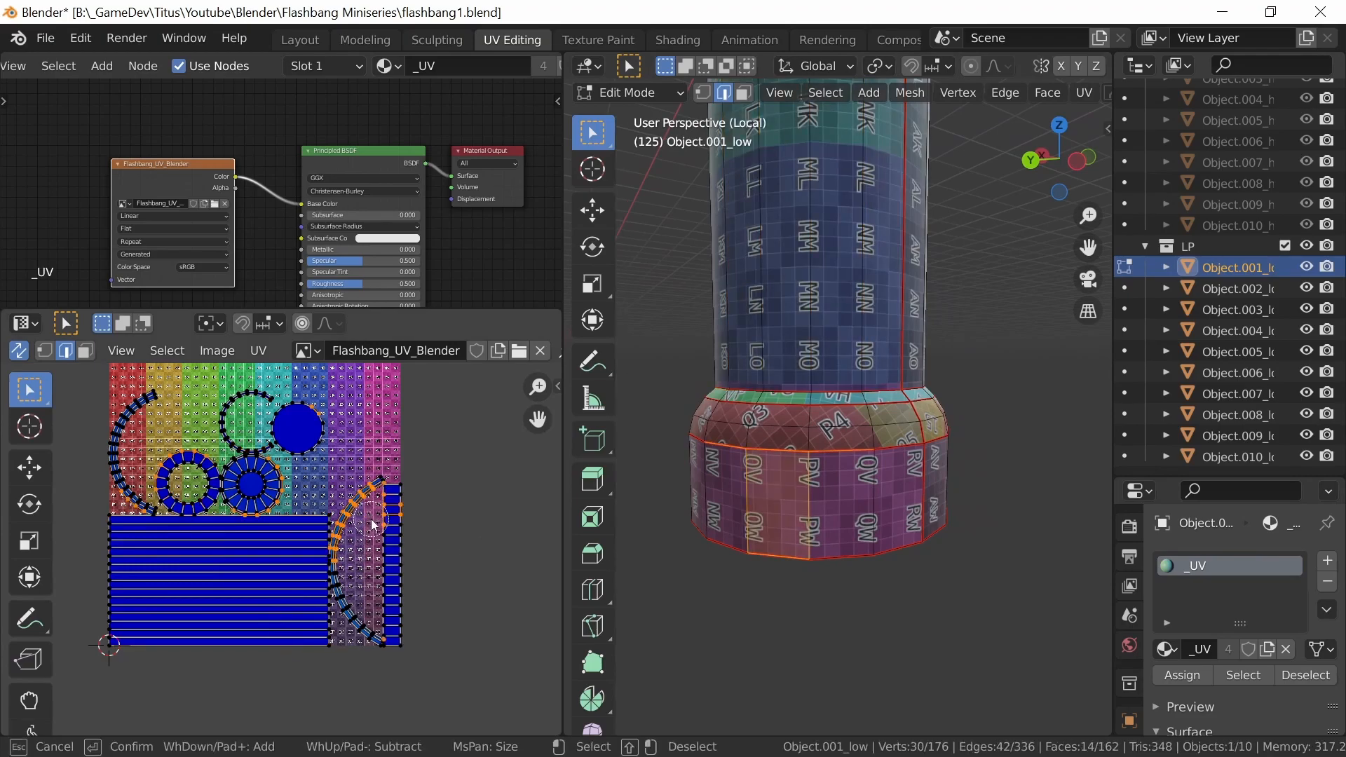
click(369, 557)
right_click(368, 557)
scroll(892, 421, down, 3)
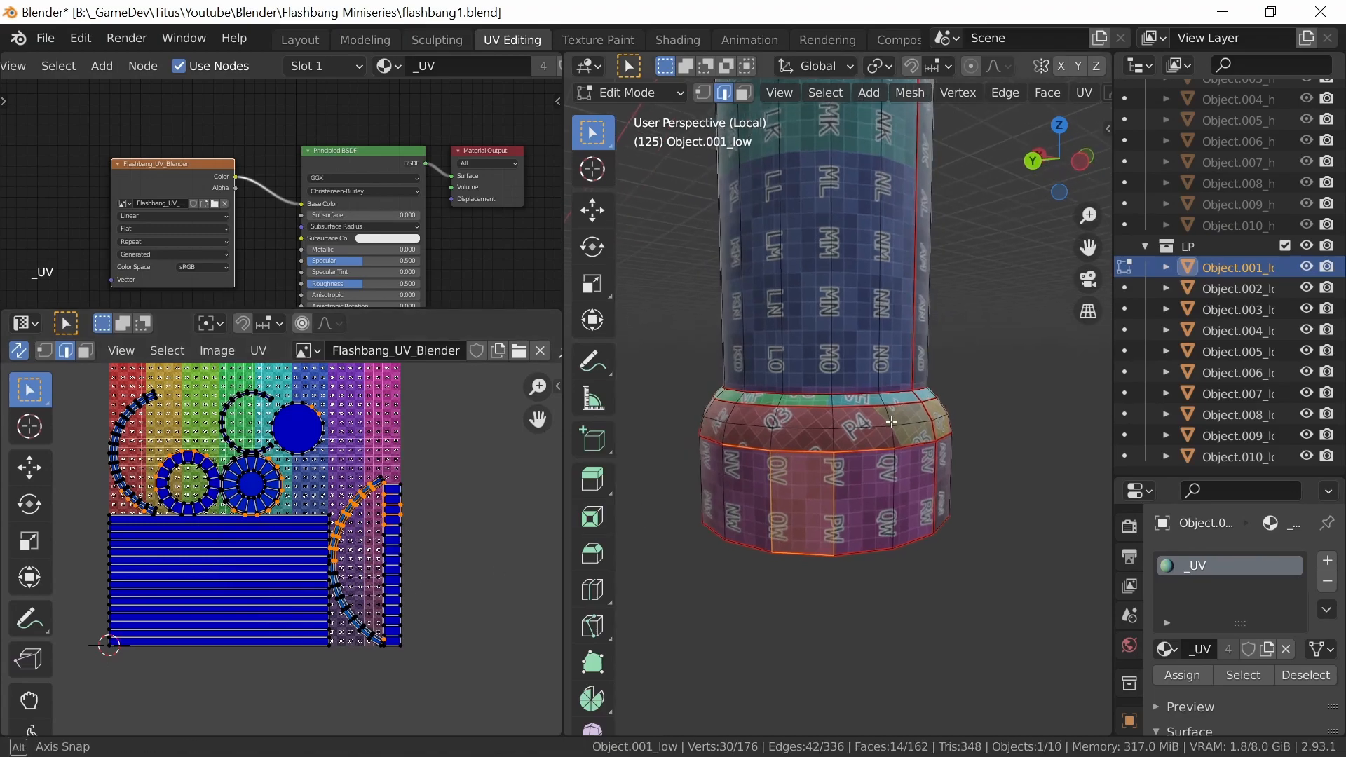
ctrl+scroll(877, 428, up, 2)
shift+middle_drag(877, 428, 875, 480)
shift+middle_drag(875, 417, 859, 554)
shift+middle_drag(844, 403, 846, 589)
shift+middle_drag(845, 378, 856, 516)
middle_drag(906, 468, 835, 403)
middle_drag(943, 385, 879, 435)
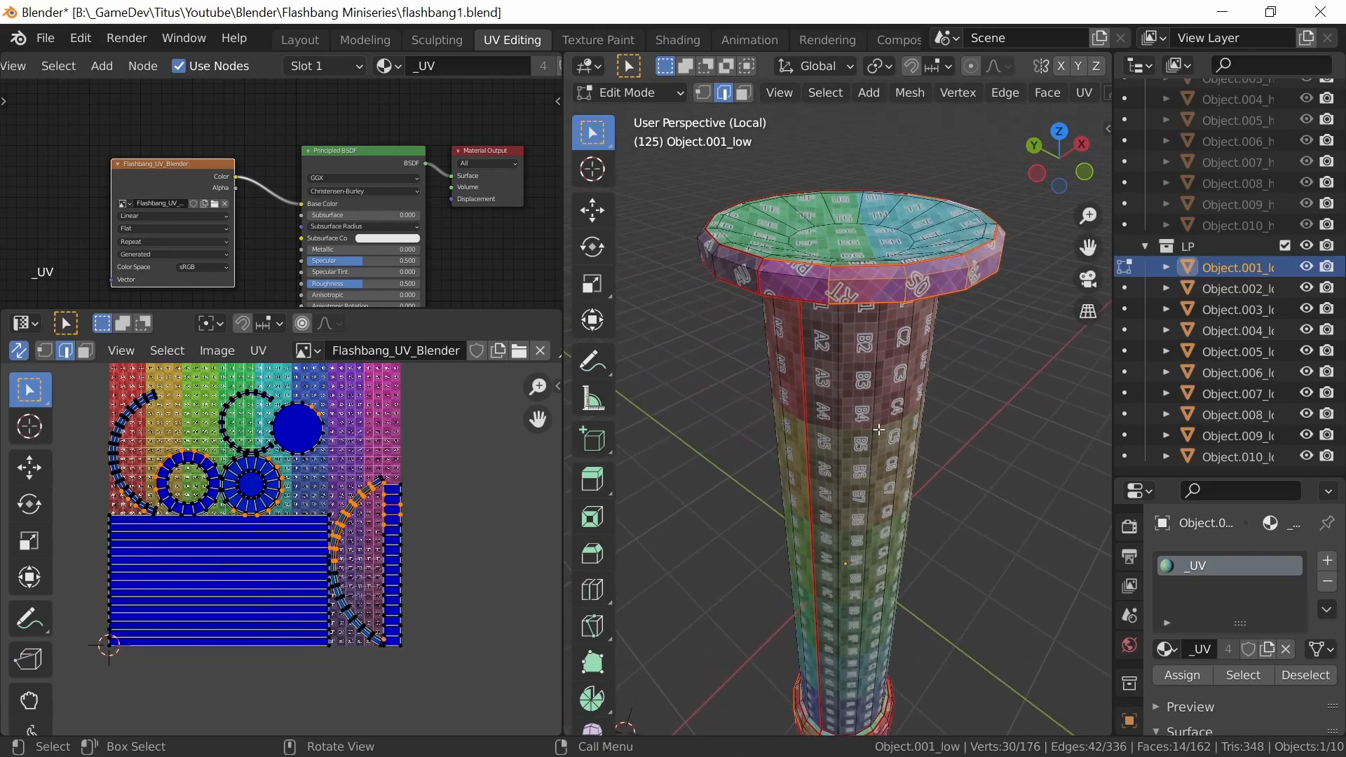
middle_drag(925, 338, 992, 370)
middle_drag(882, 430, 1035, 368)
middle_drag(877, 443, 961, 429)
Mark a second lengthwise seam on the opposite side of the cylinder, leaving out the edges on the head's top cap
alt+click(971, 435)
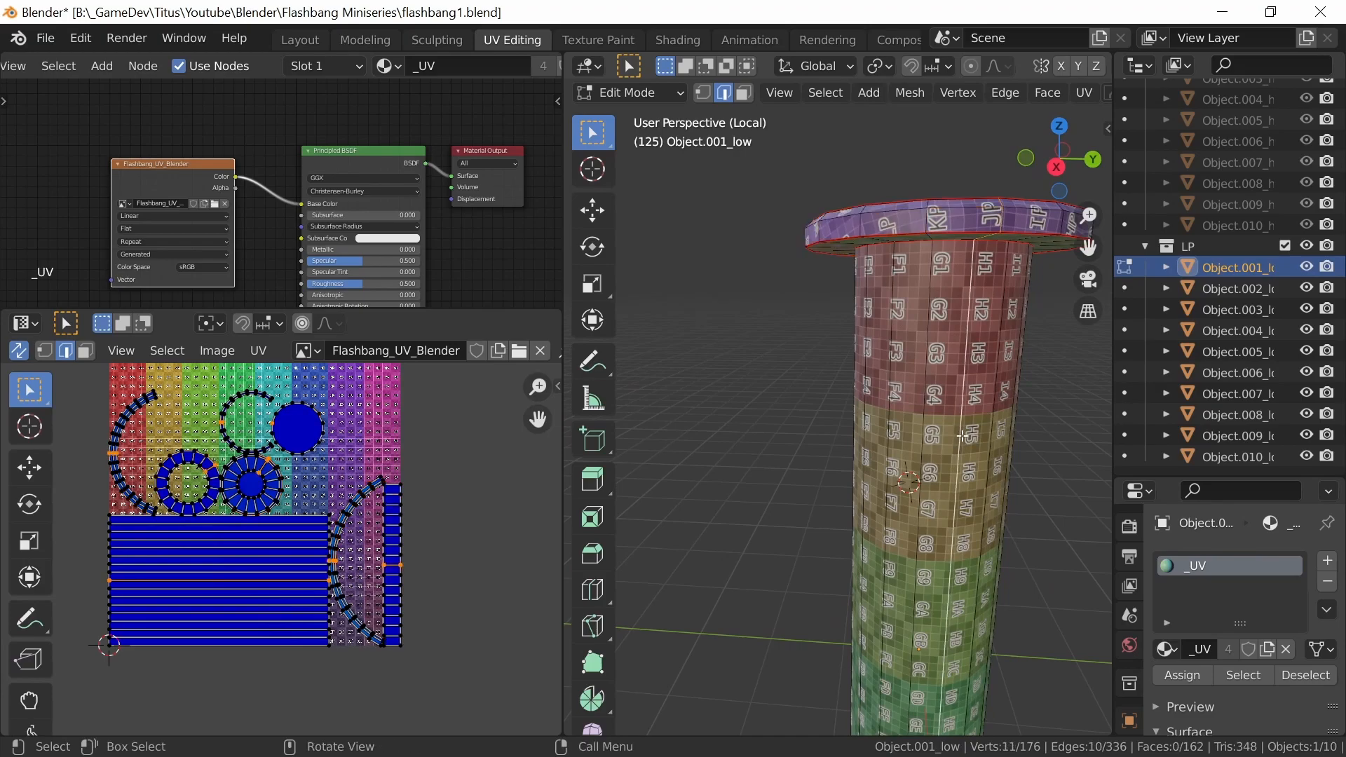
middle_drag(964, 420, 941, 450)
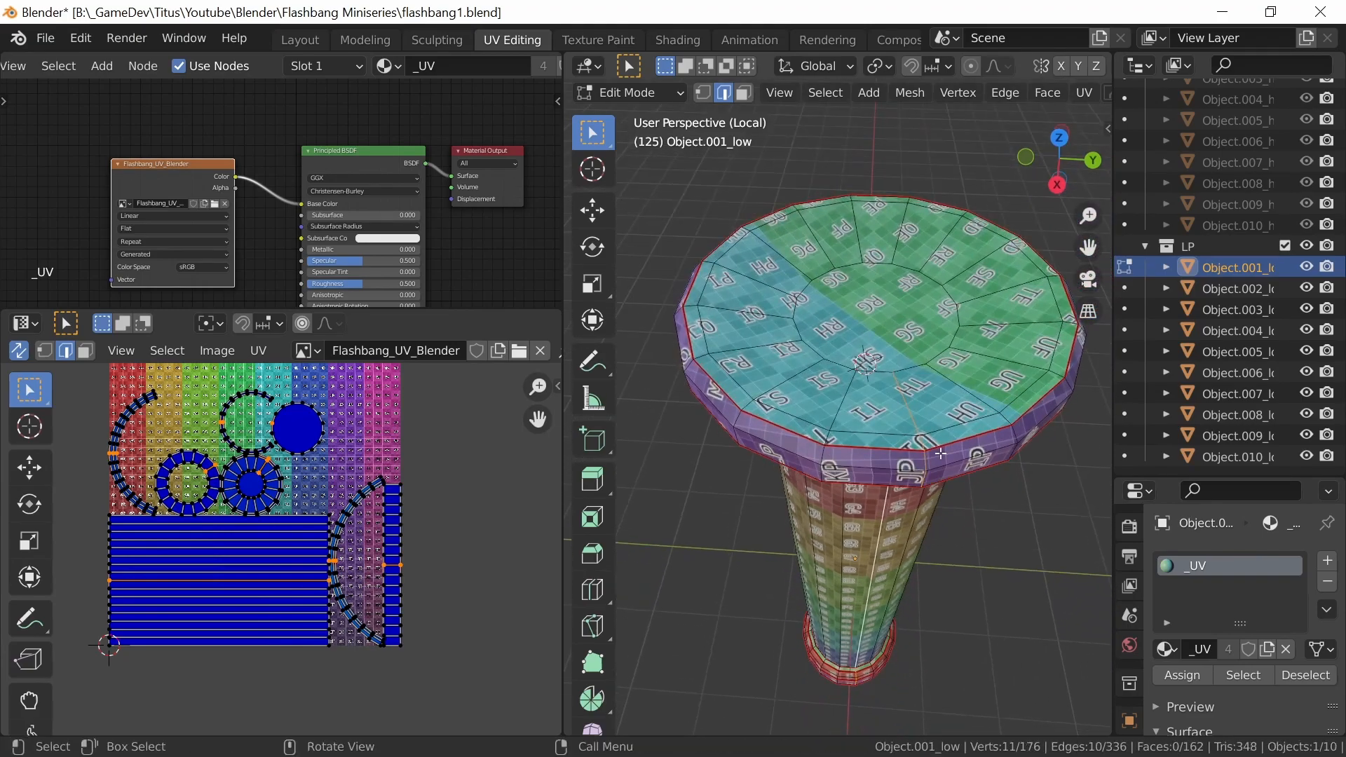
shift+click(902, 395)
shift+click(923, 445)
right_click(925, 457)
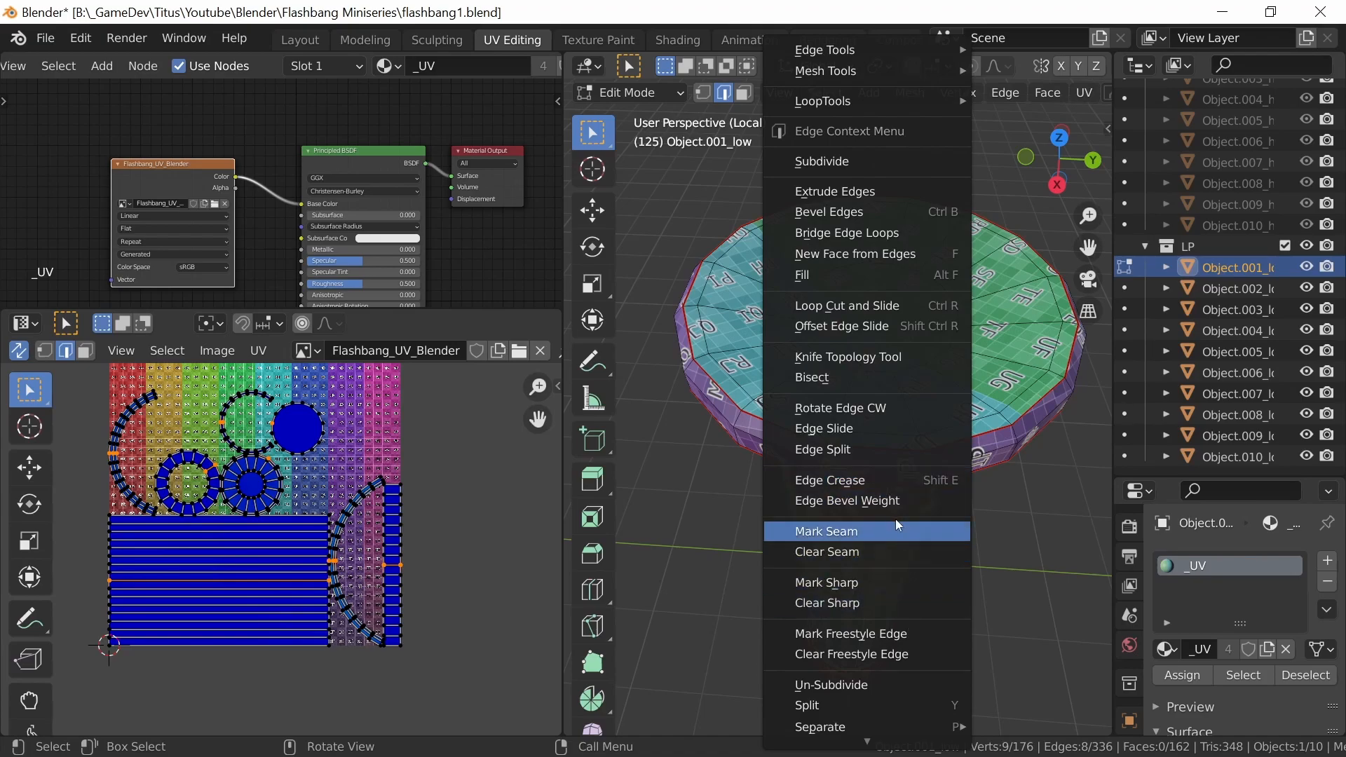
click(894, 529)
mouse_move(902, 523)
middle_down()
mouse_move(943, 490)
mouse_move(907, 505)
middle_up()
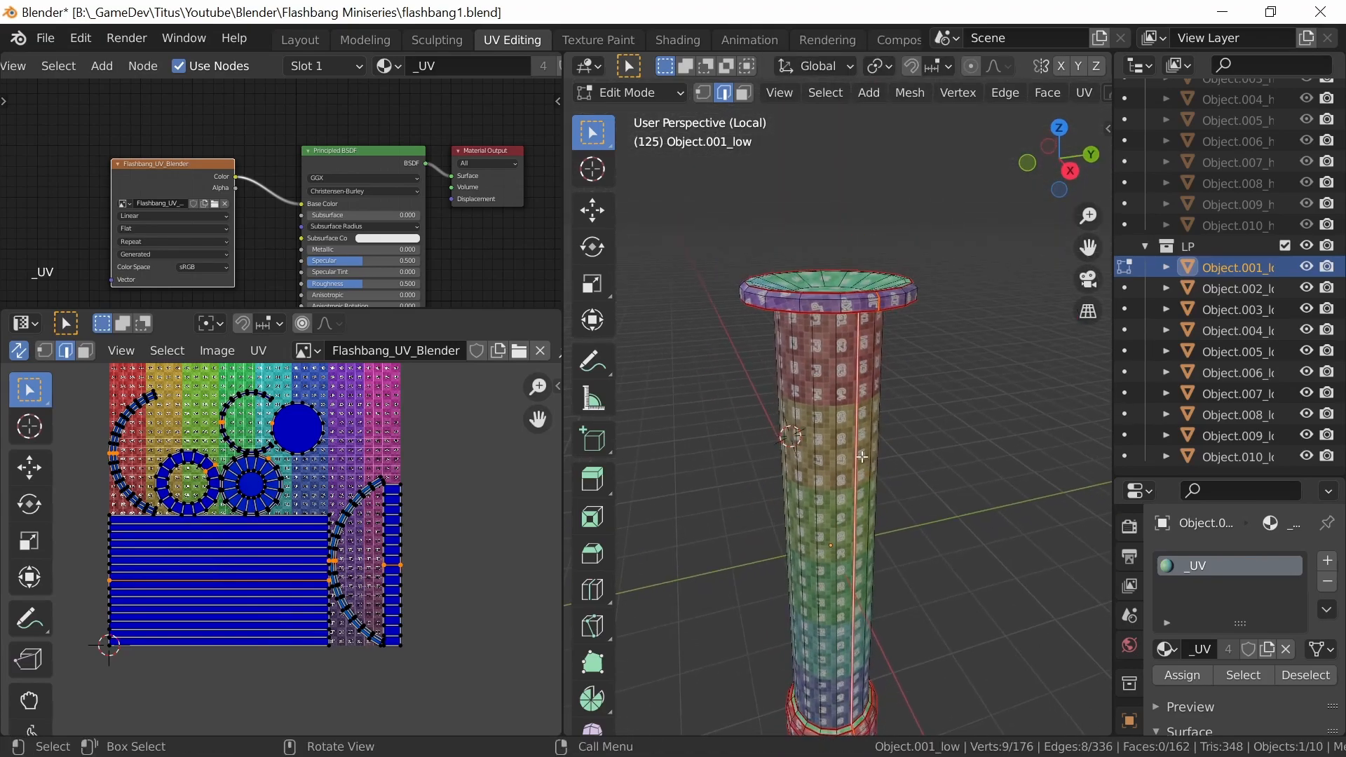
Unwrap the entire flanged cylinder mesh with the new seam and return to Object Mode
key(a)
key(u)
click(836, 460)
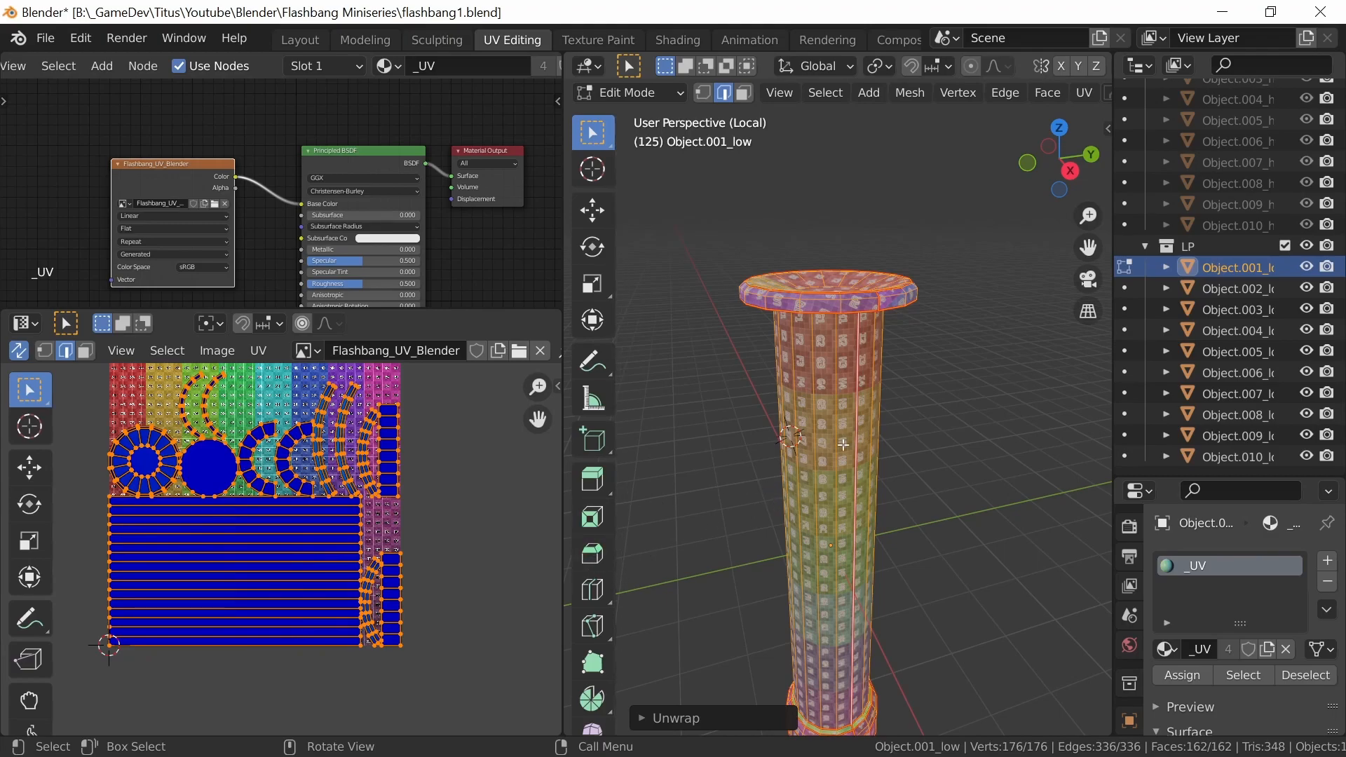
middle_drag(832, 495, 867, 502)
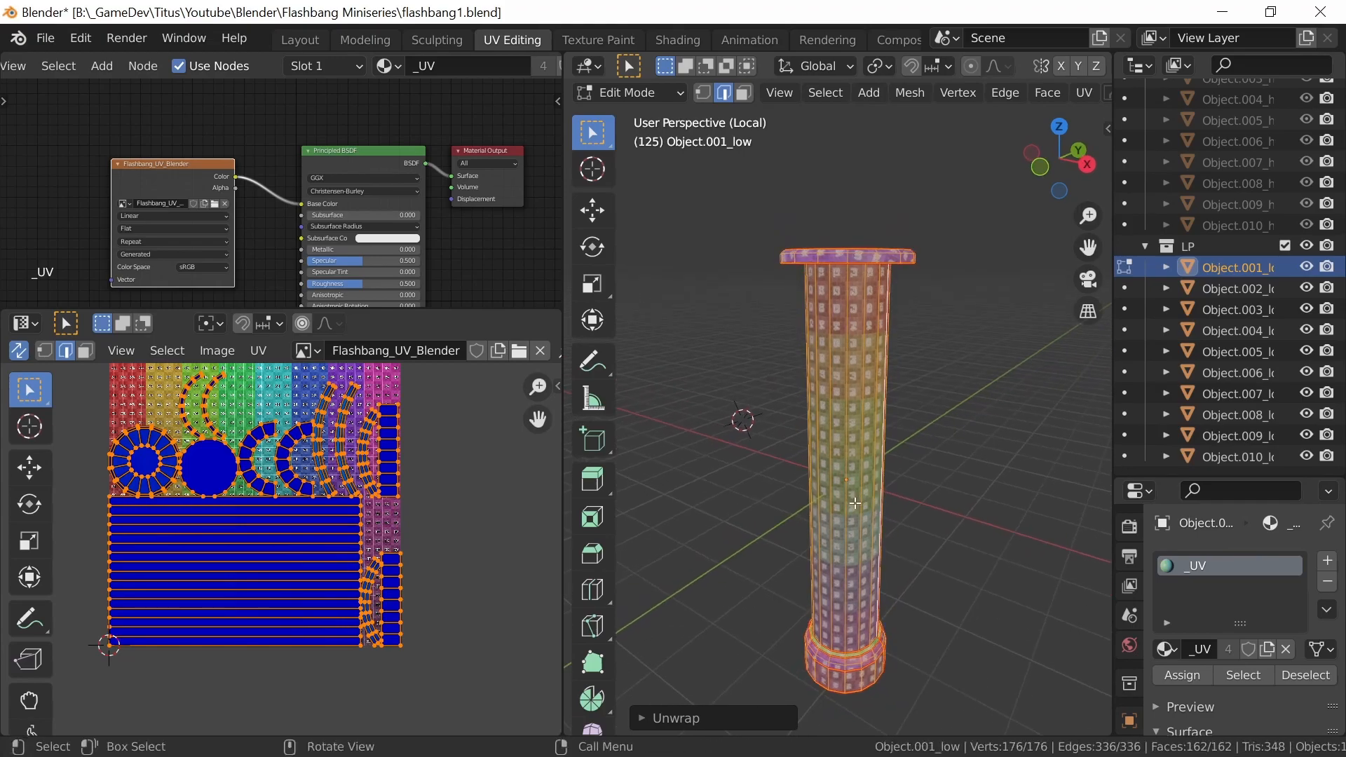
key(Tab)
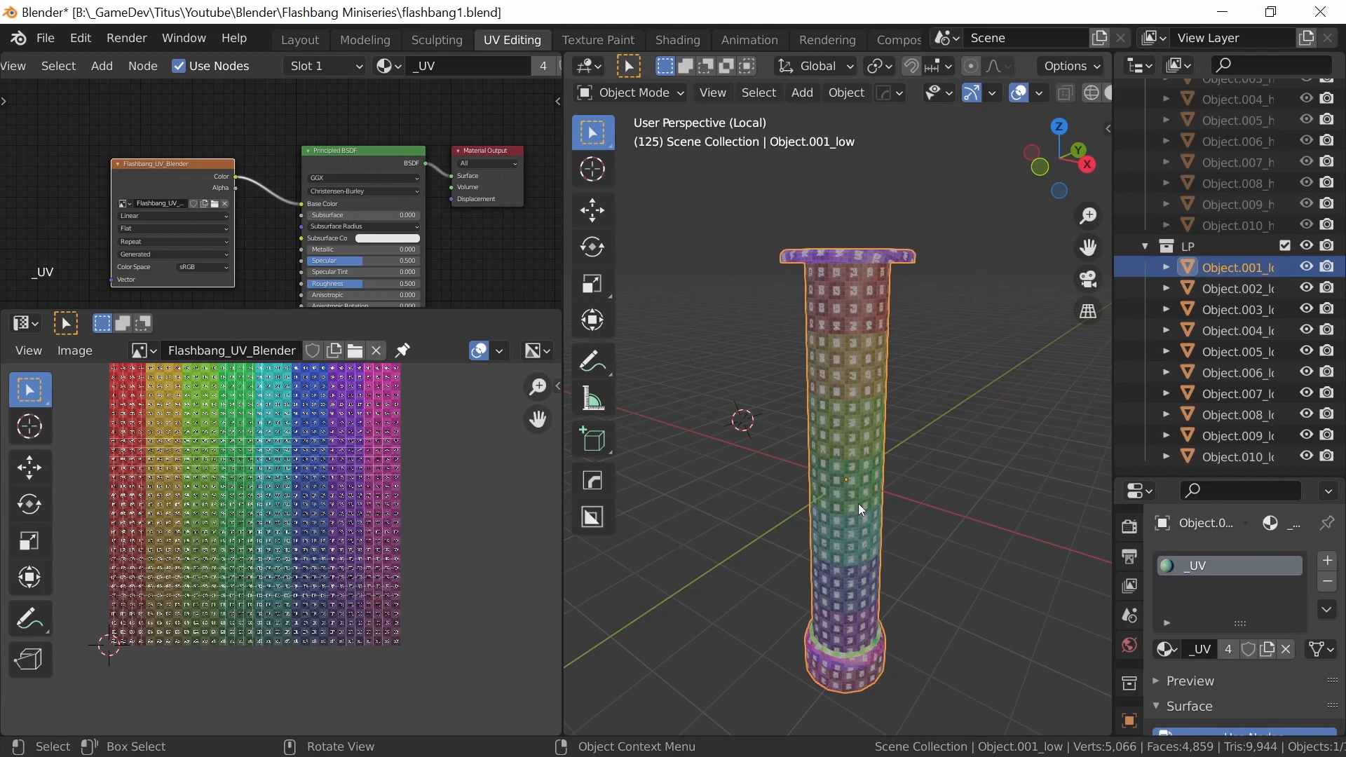
Bring back all the flashbang parts, then isolate the triangular ring Object.006_low in local view
key(KP_Divide)
middle_drag(857, 503, 892, 487)
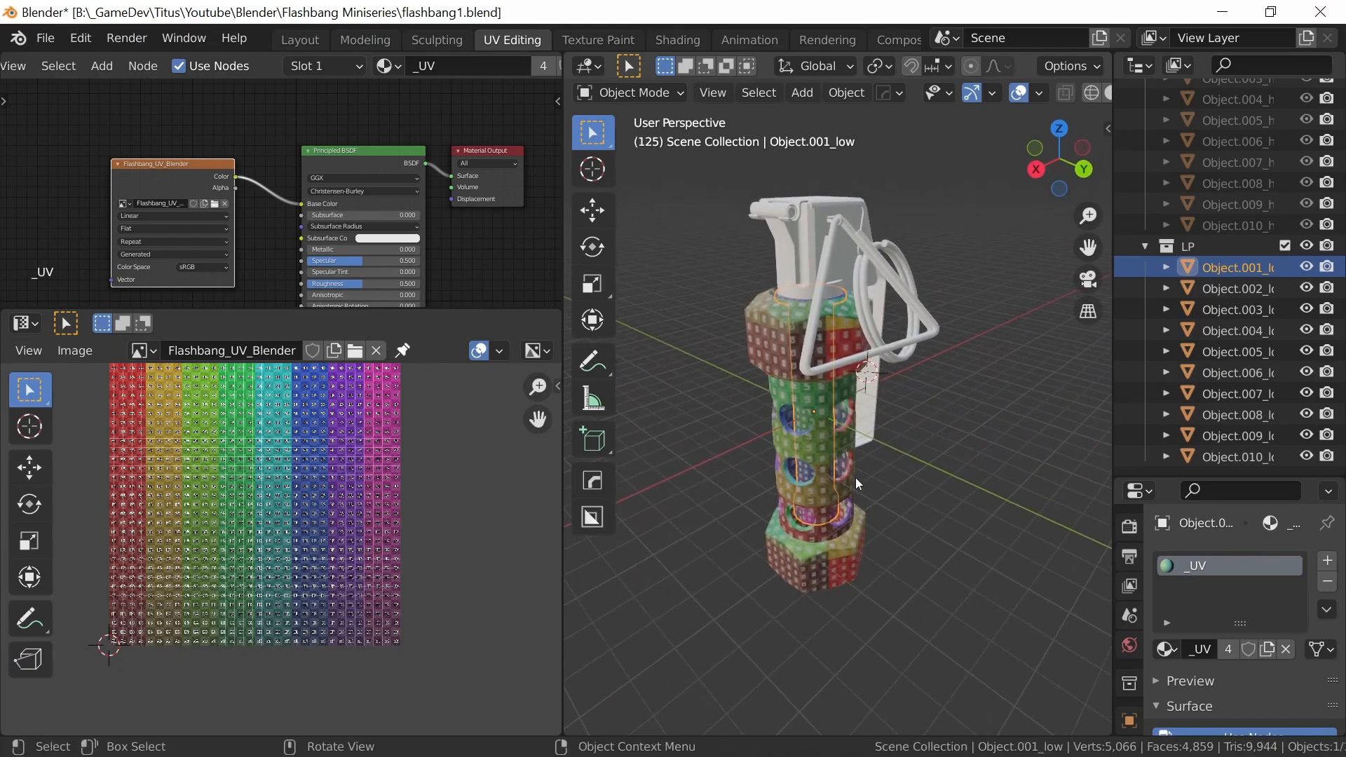
mouse_move(856, 484)
middle_down()
mouse_move(887, 498)
mouse_move(873, 397)
mouse_move(855, 492)
mouse_move(851, 468)
middle_up()
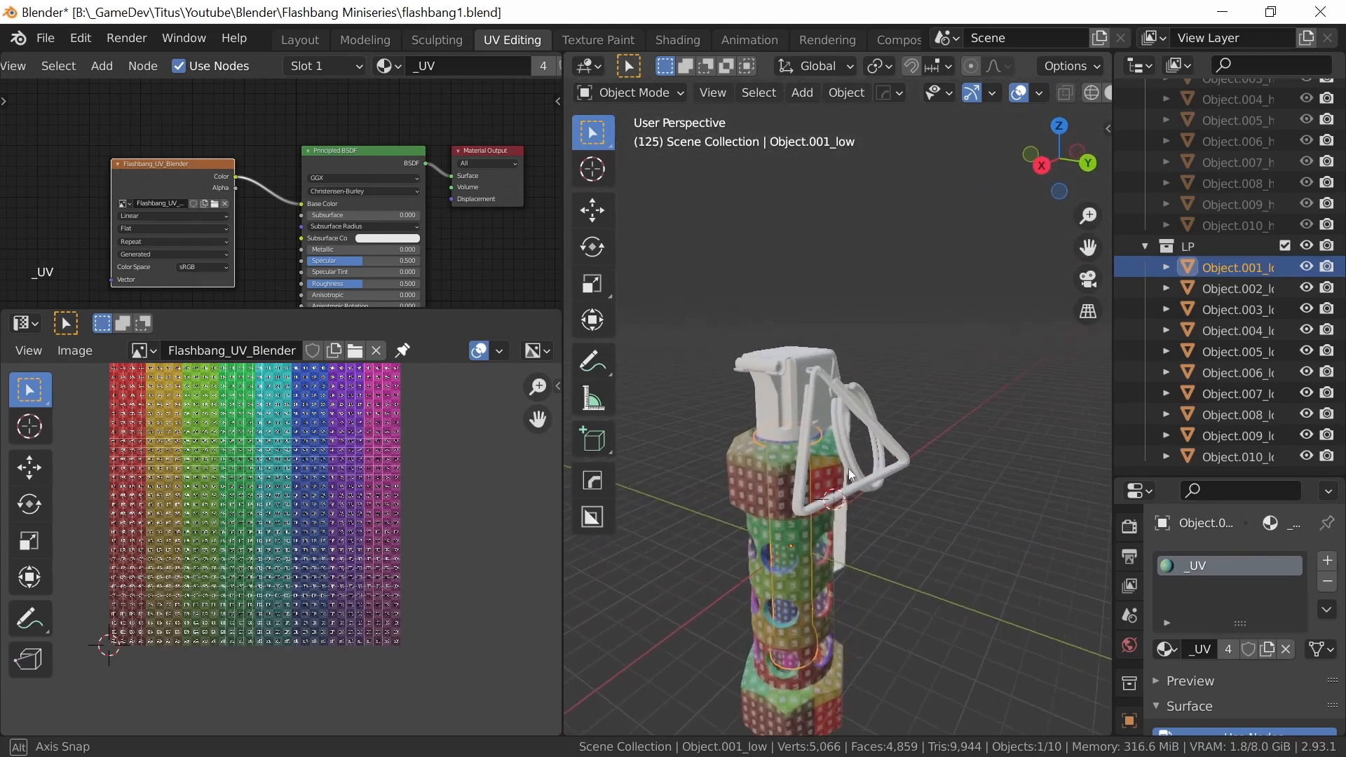
scroll(851, 468, up, 4)
click(803, 461)
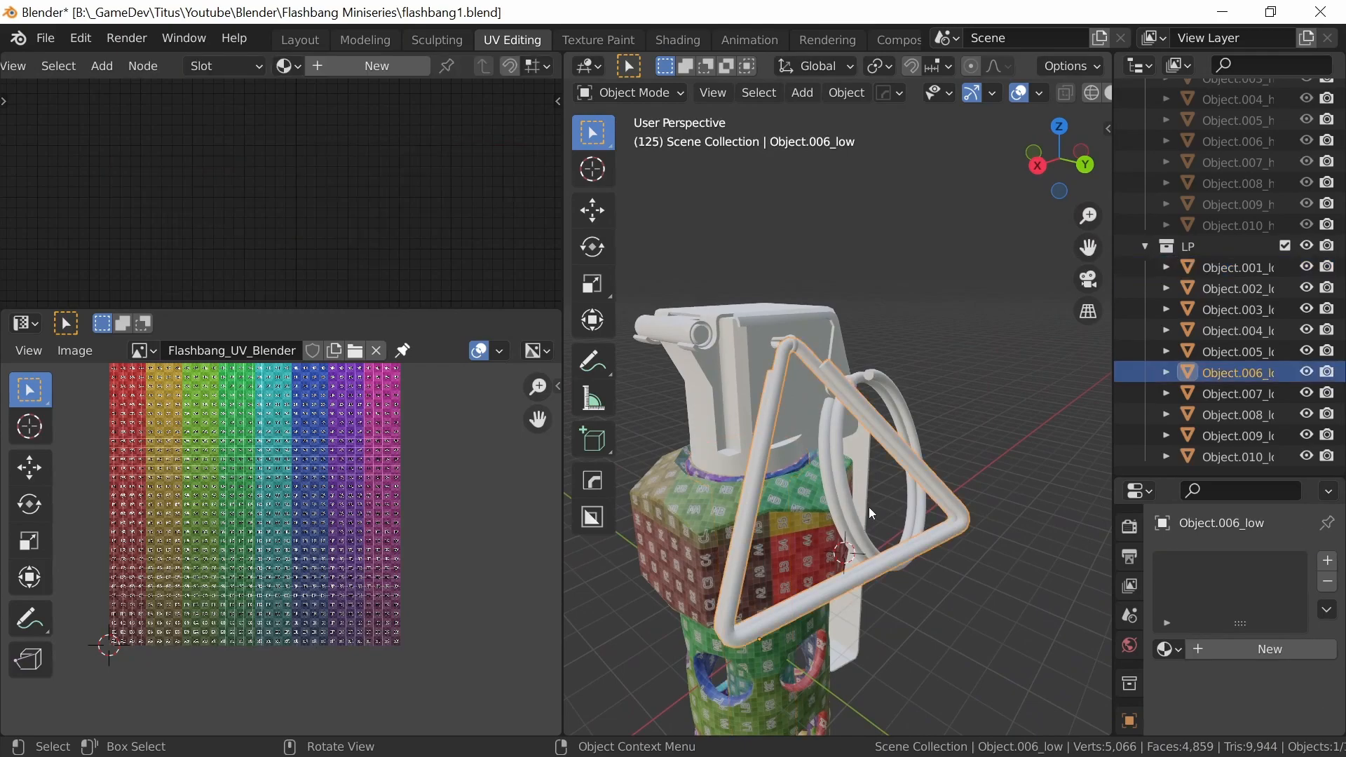
middle_drag(859, 521, 846, 500)
key(KP_Divide)
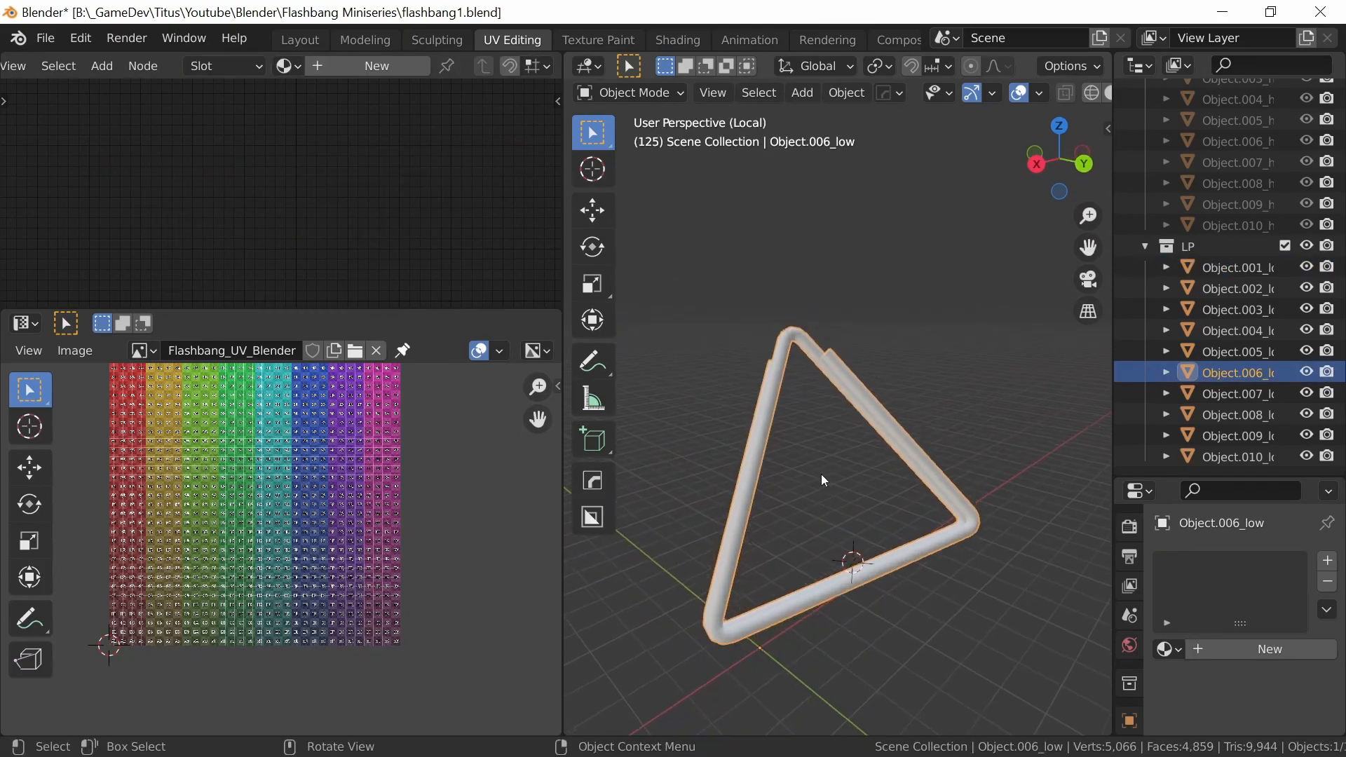
Assign the _UV material to the triangular ring and open its mesh for editing in solid shading
click(300, 68)
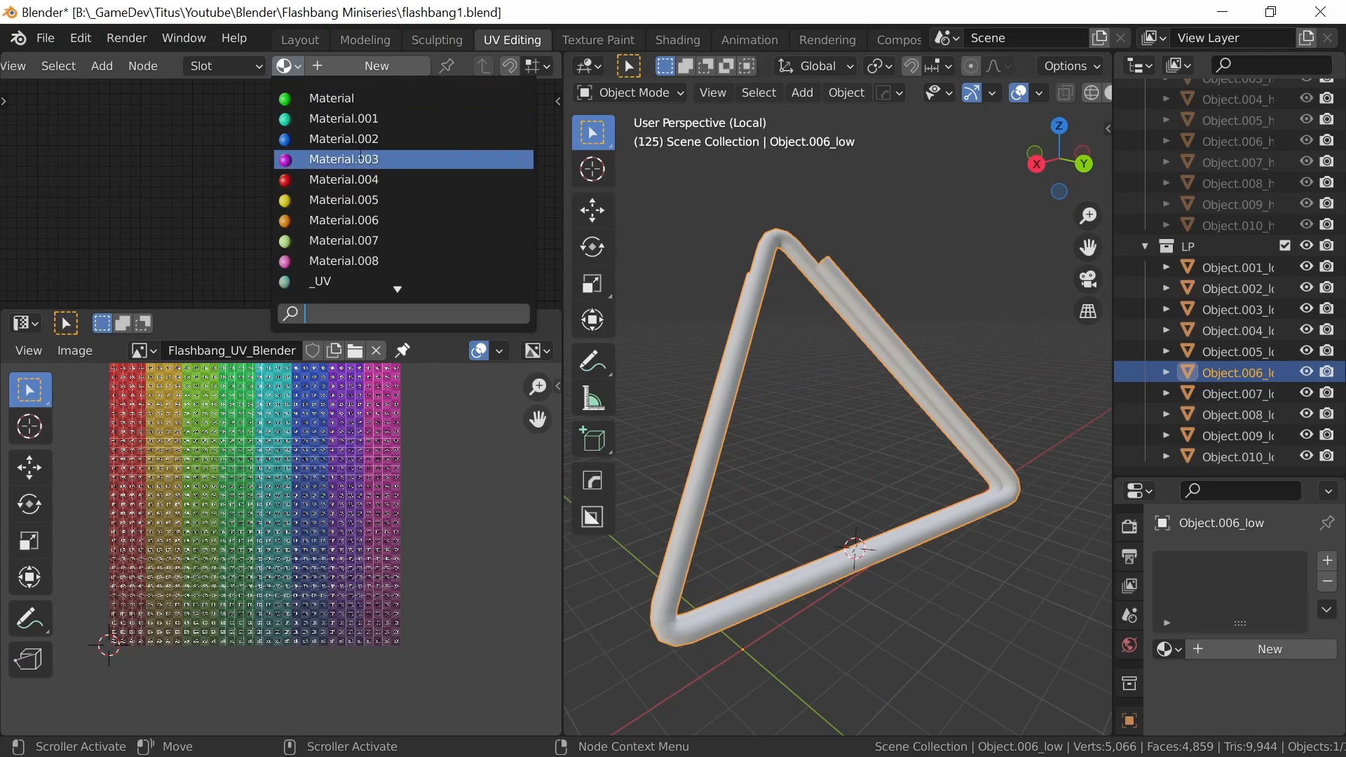
click(400, 282)
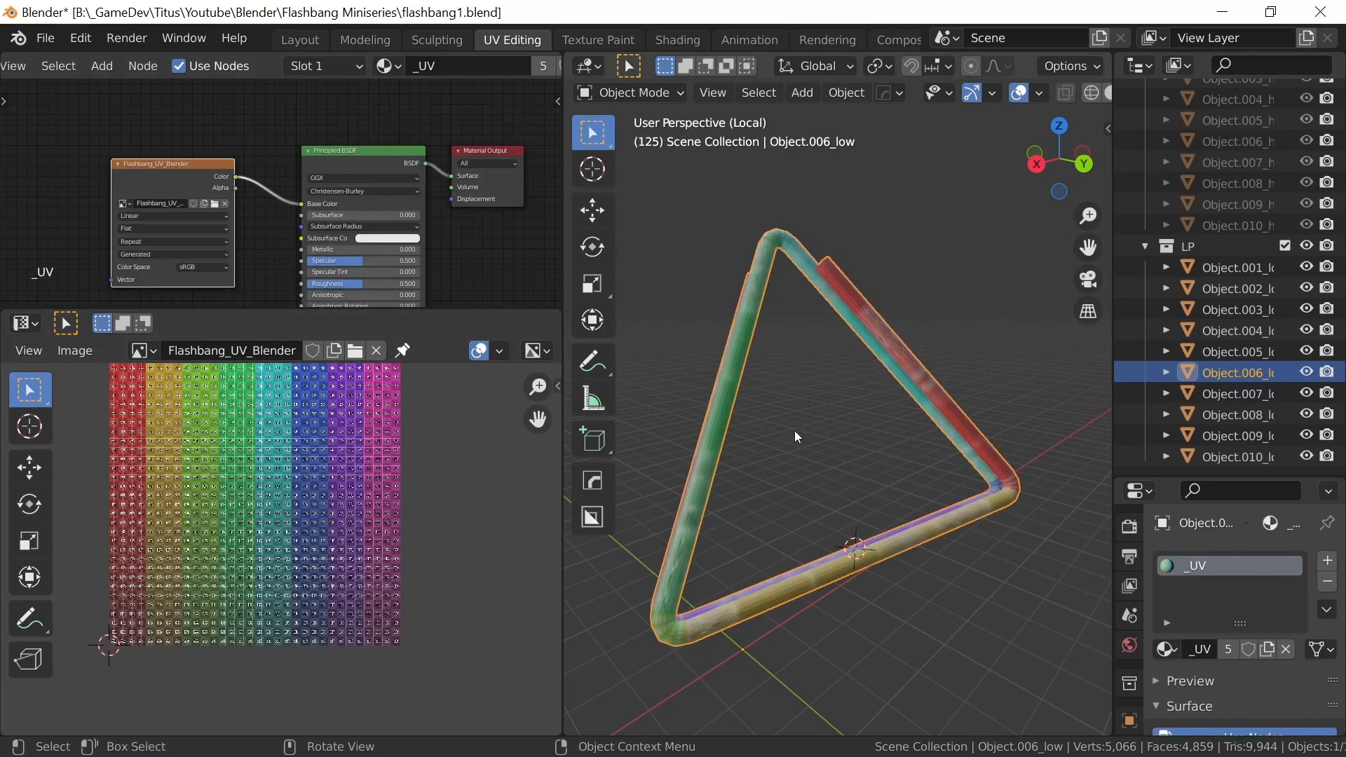
key(Tab)
middle_drag(808, 420, 867, 445)
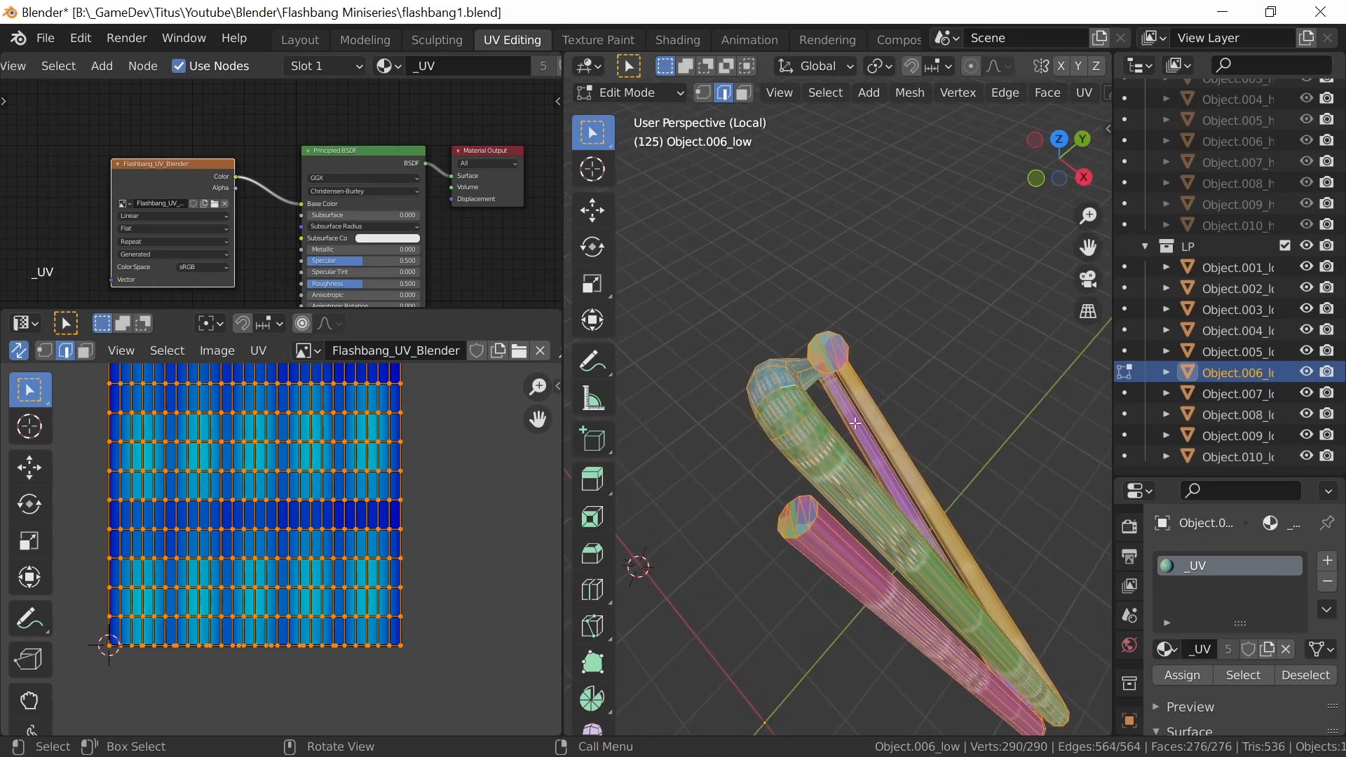
key(z)
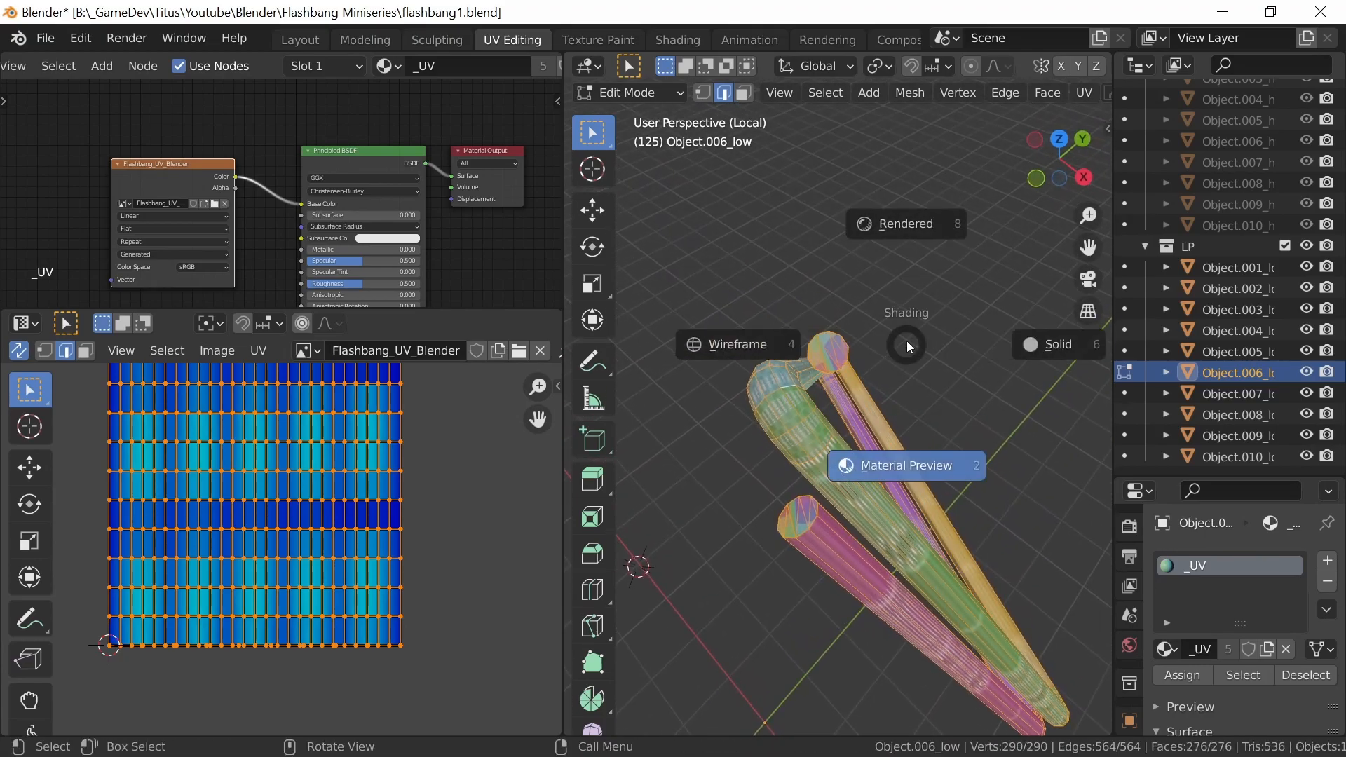
click(959, 460)
middle_drag(959, 460, 730, 171)
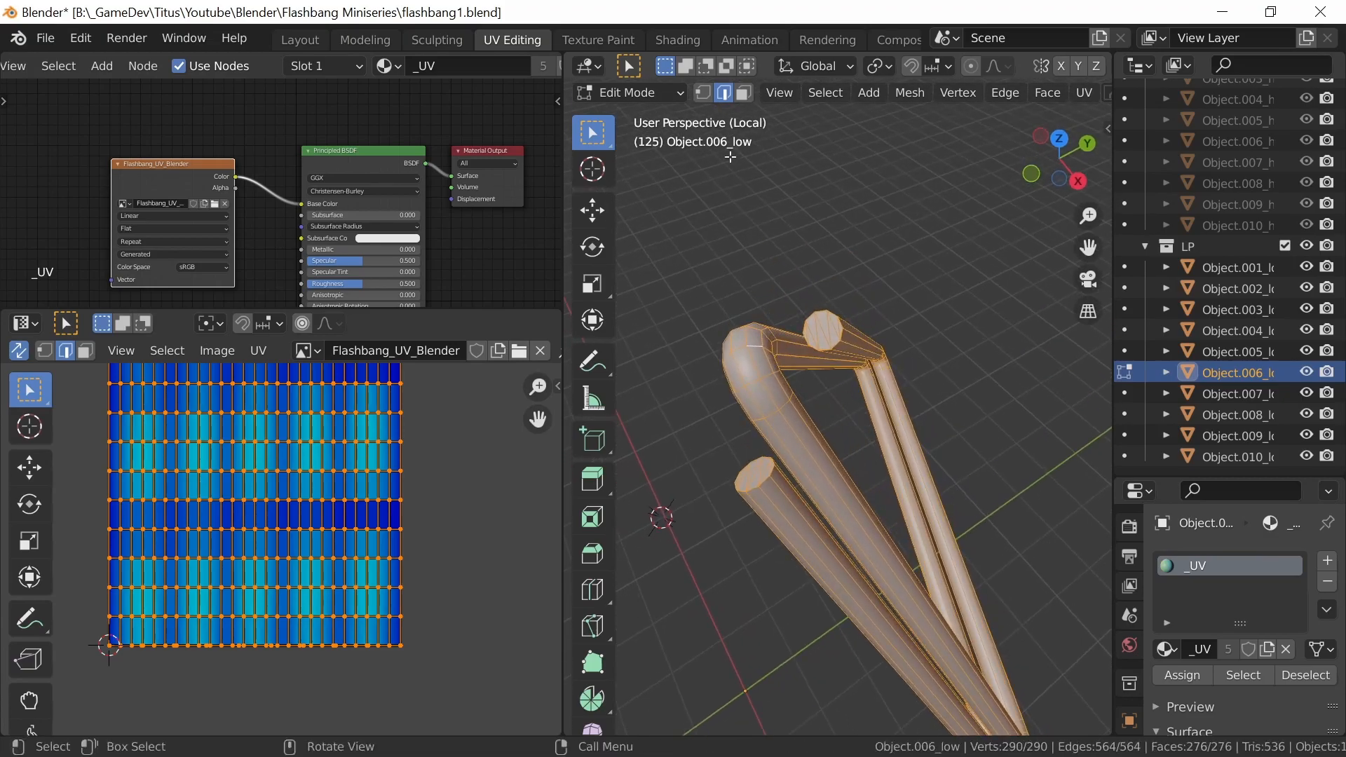
Delete the linked cap faces closing both ends of the triangular ring's bent rod
click(744, 94)
click(828, 342)
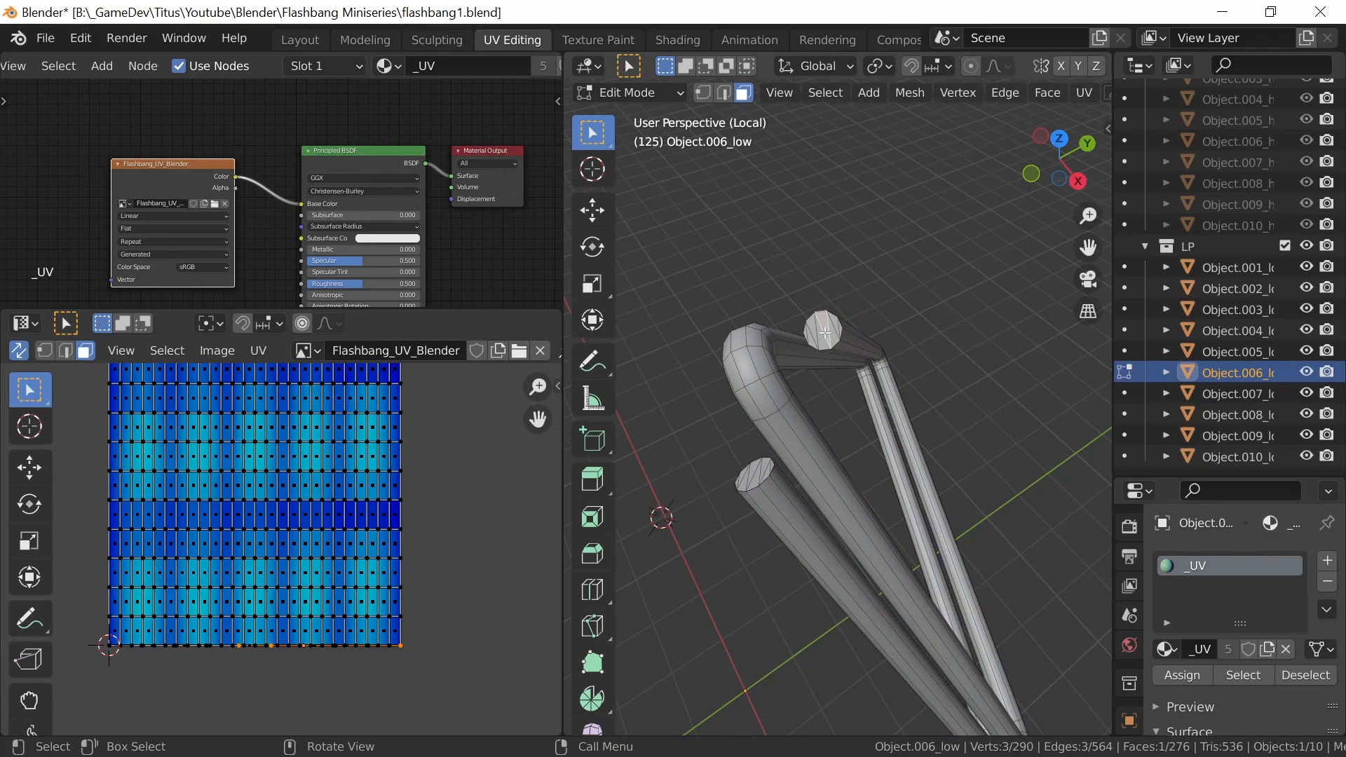
key(l)
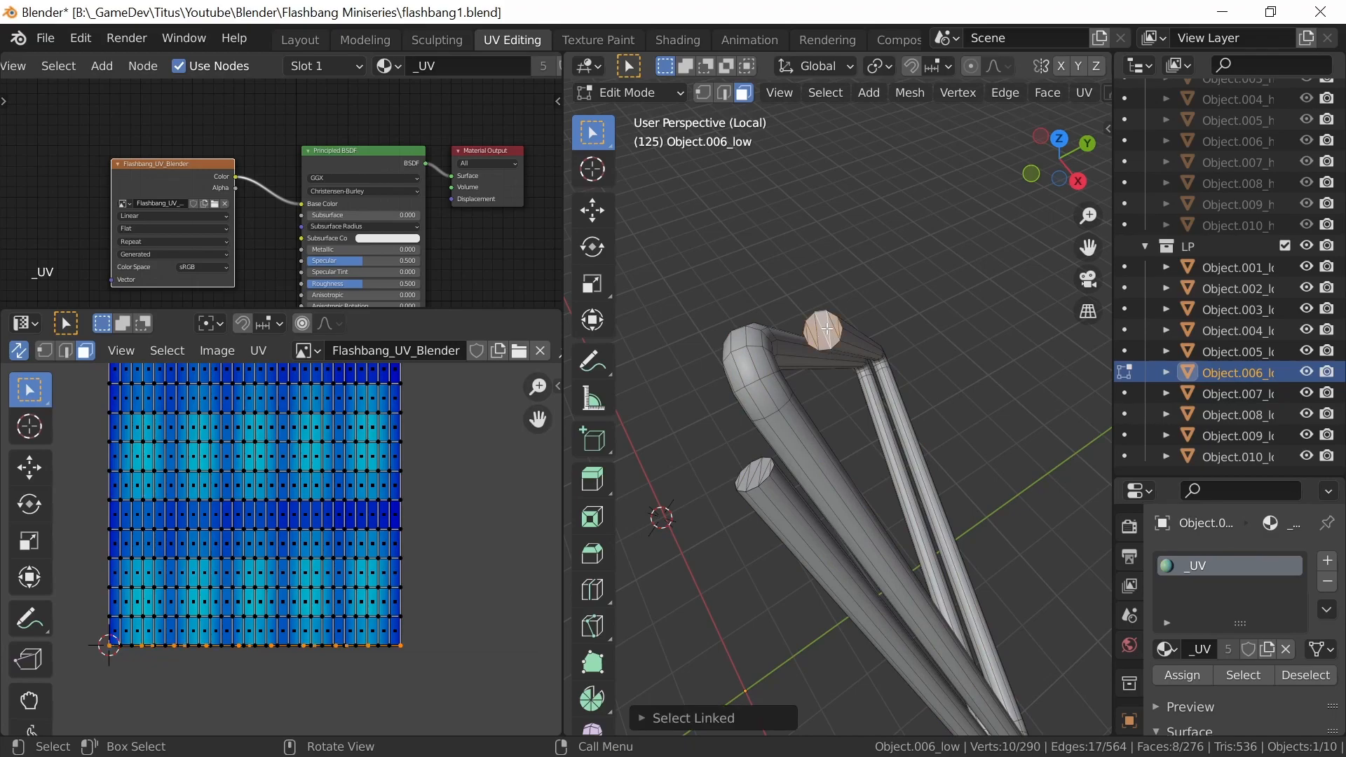
key(x)
click(823, 337)
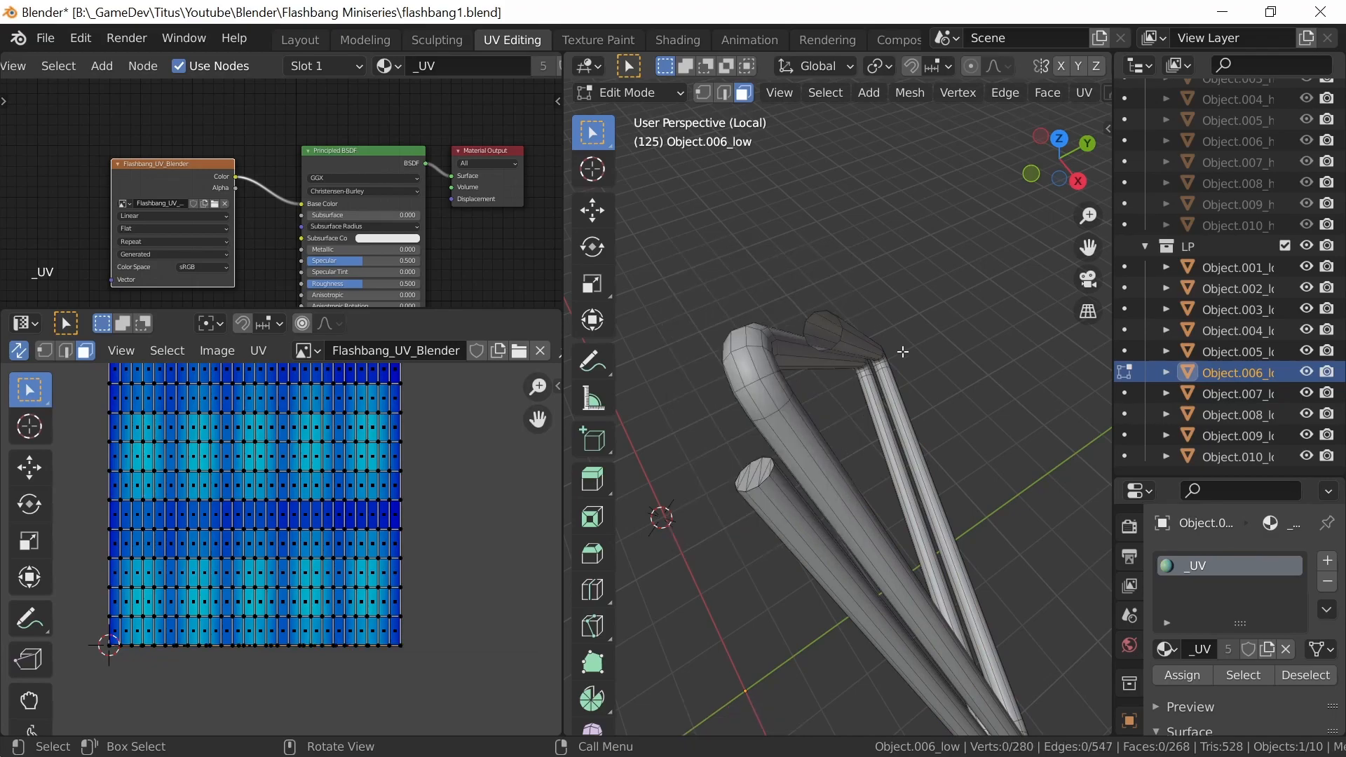
click(760, 476)
key(l)
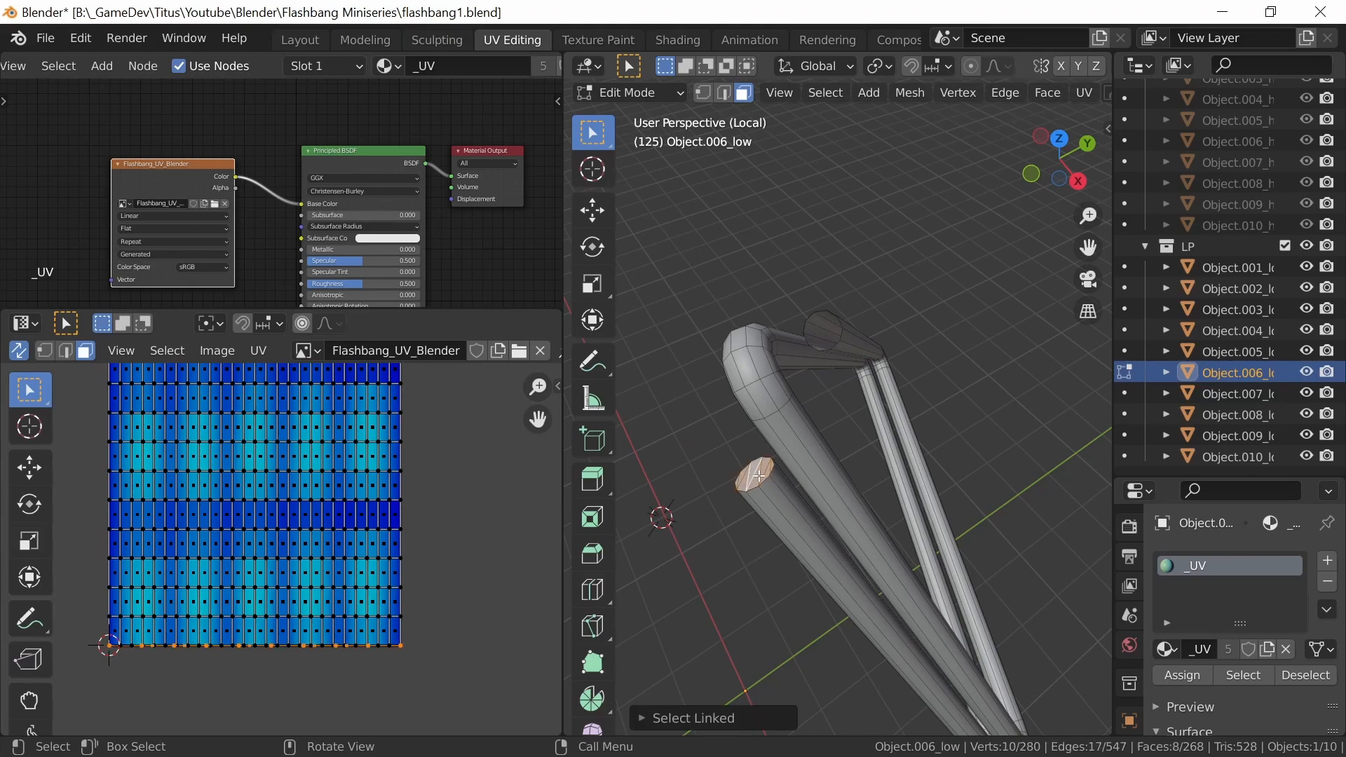
key(x)
click(755, 472)
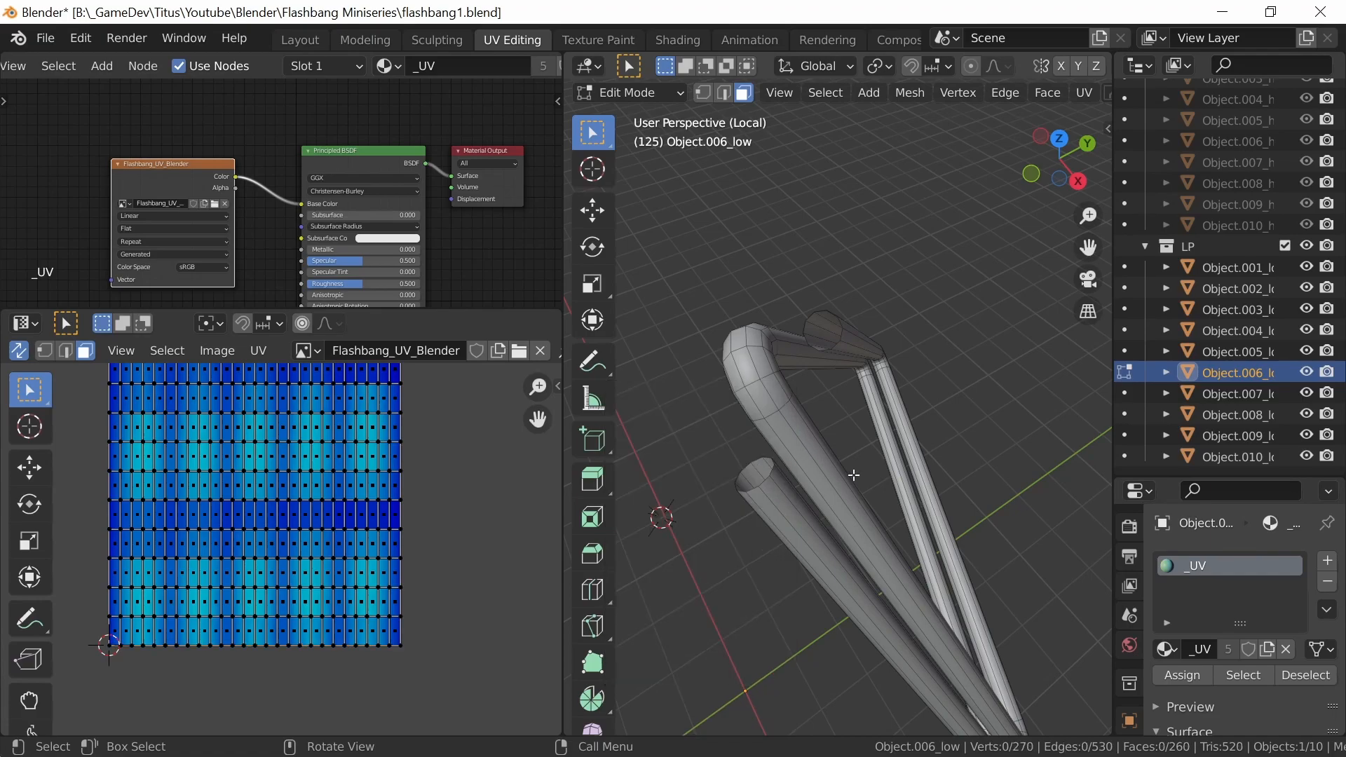
Fill both open rod ends with single faces and mark their boundary edge loops as seams
click(726, 96)
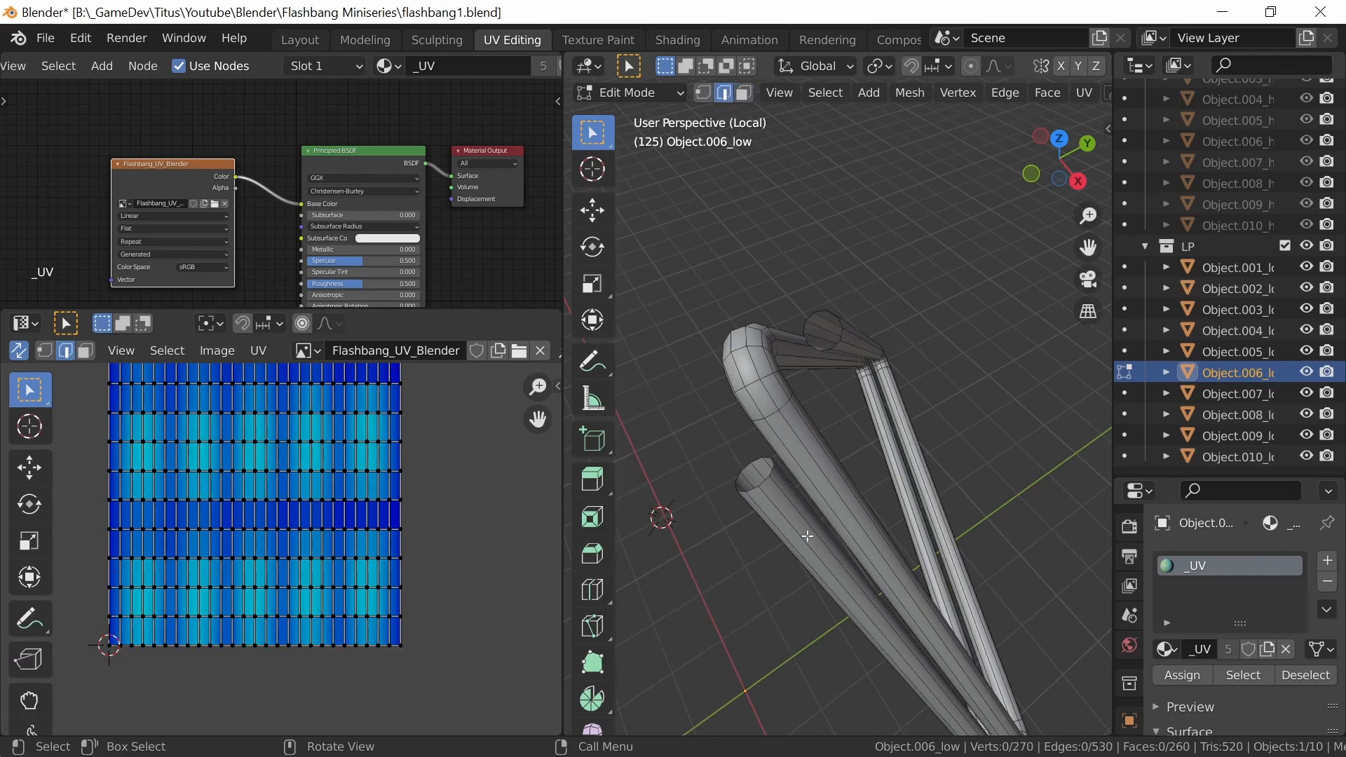
alt+click(791, 486)
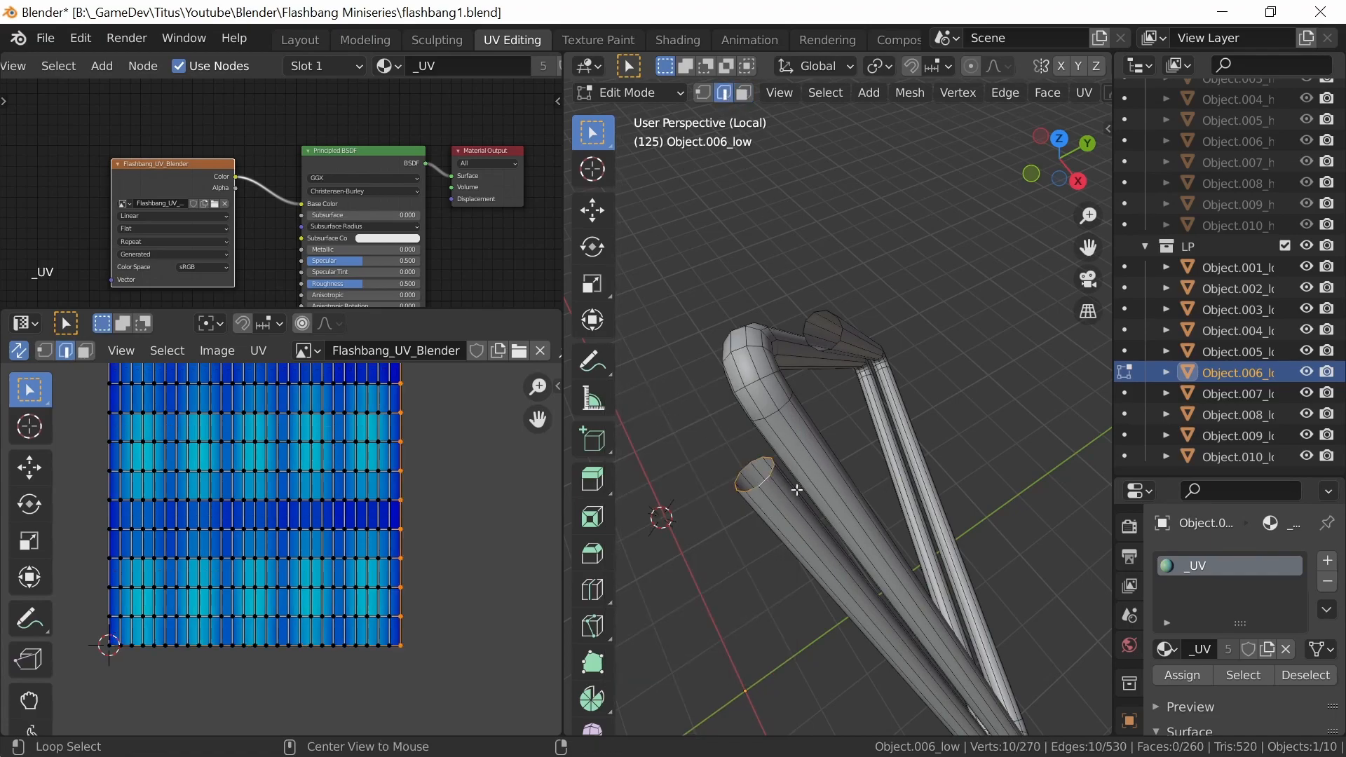
alt+shift+click(841, 335)
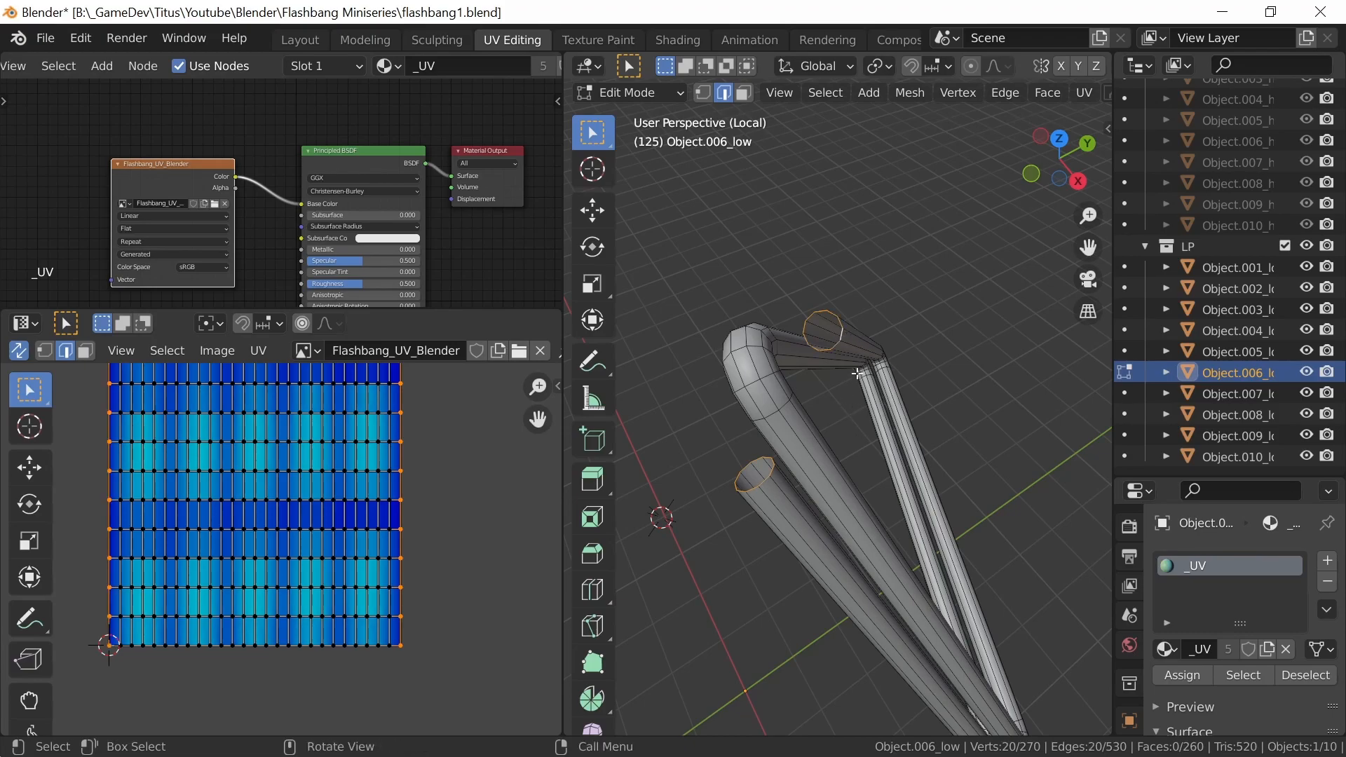
key(f)
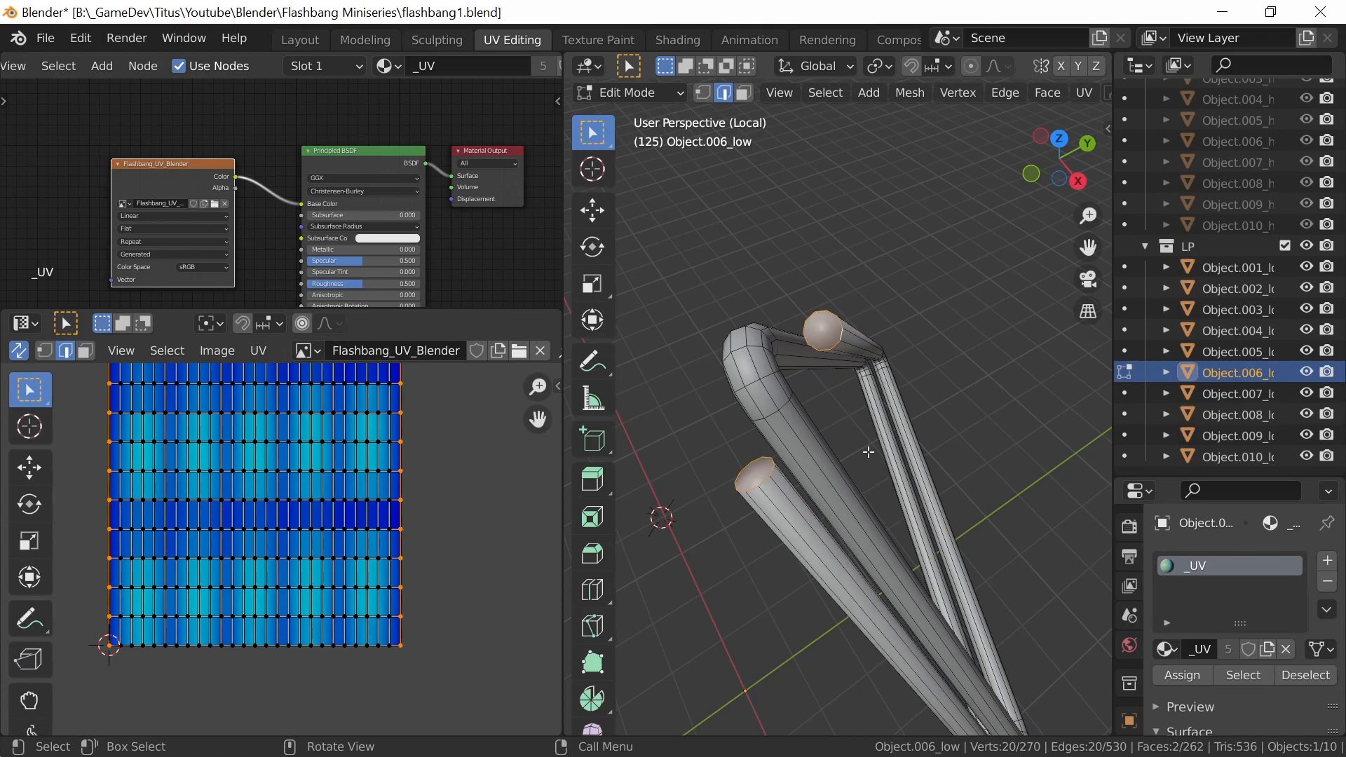
key(ctrl+e)
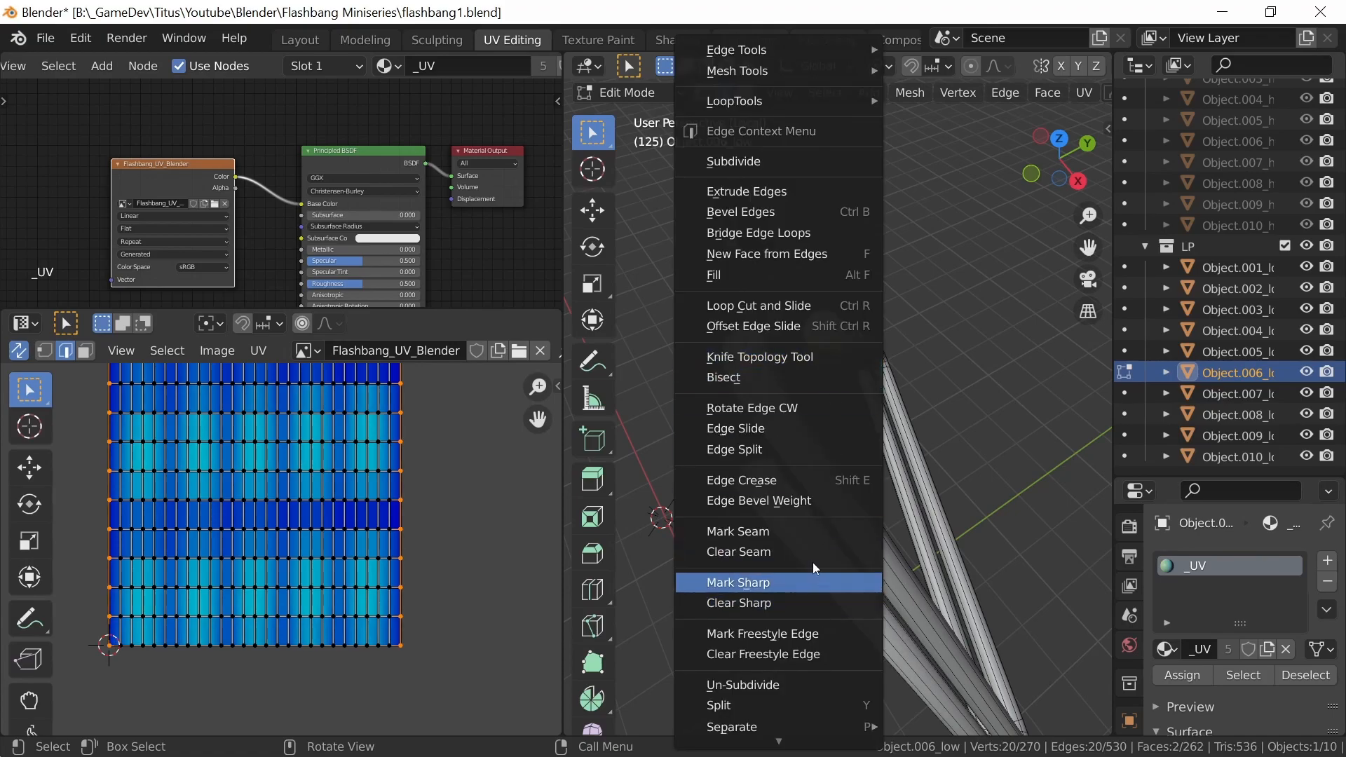
click(809, 532)
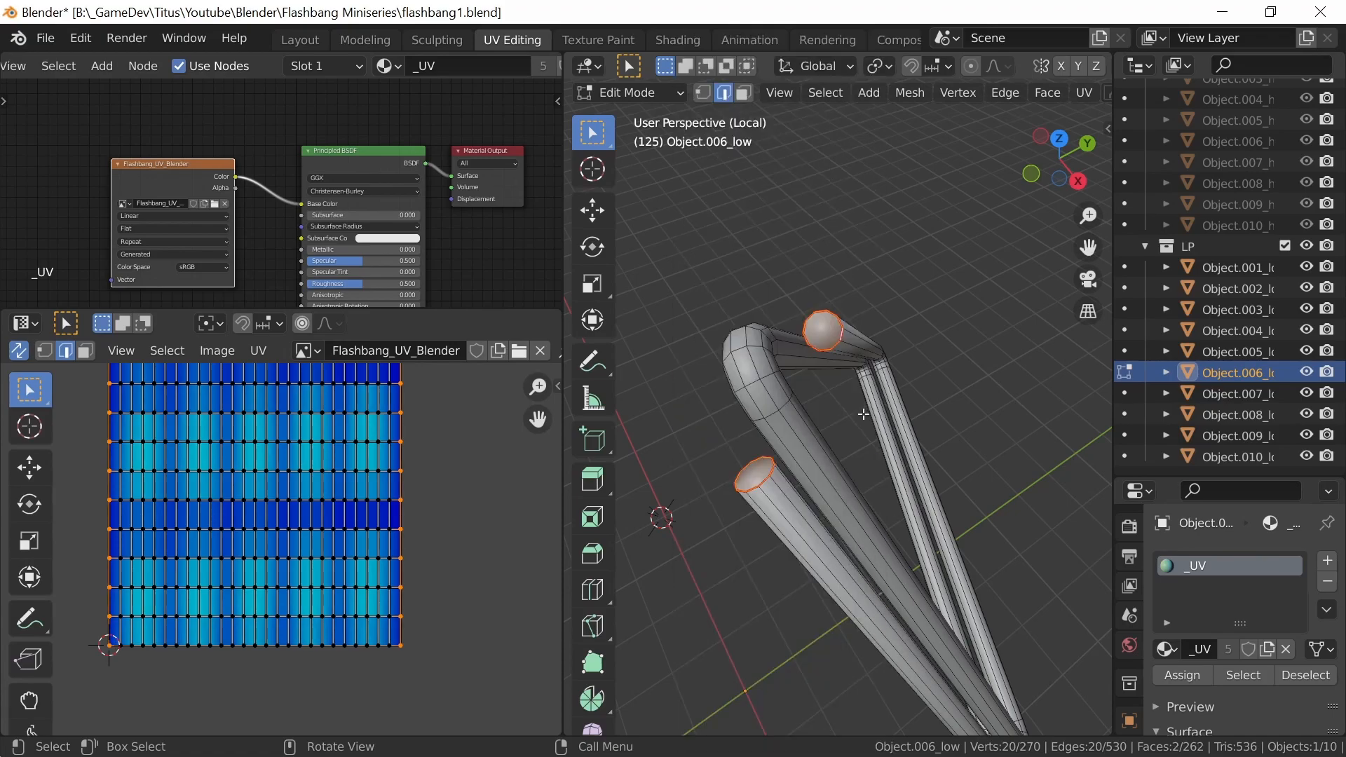
Switch back to Material Preview and mark a lengthwise edge loop along the bent rod as a seam
key(z)
click(886, 549)
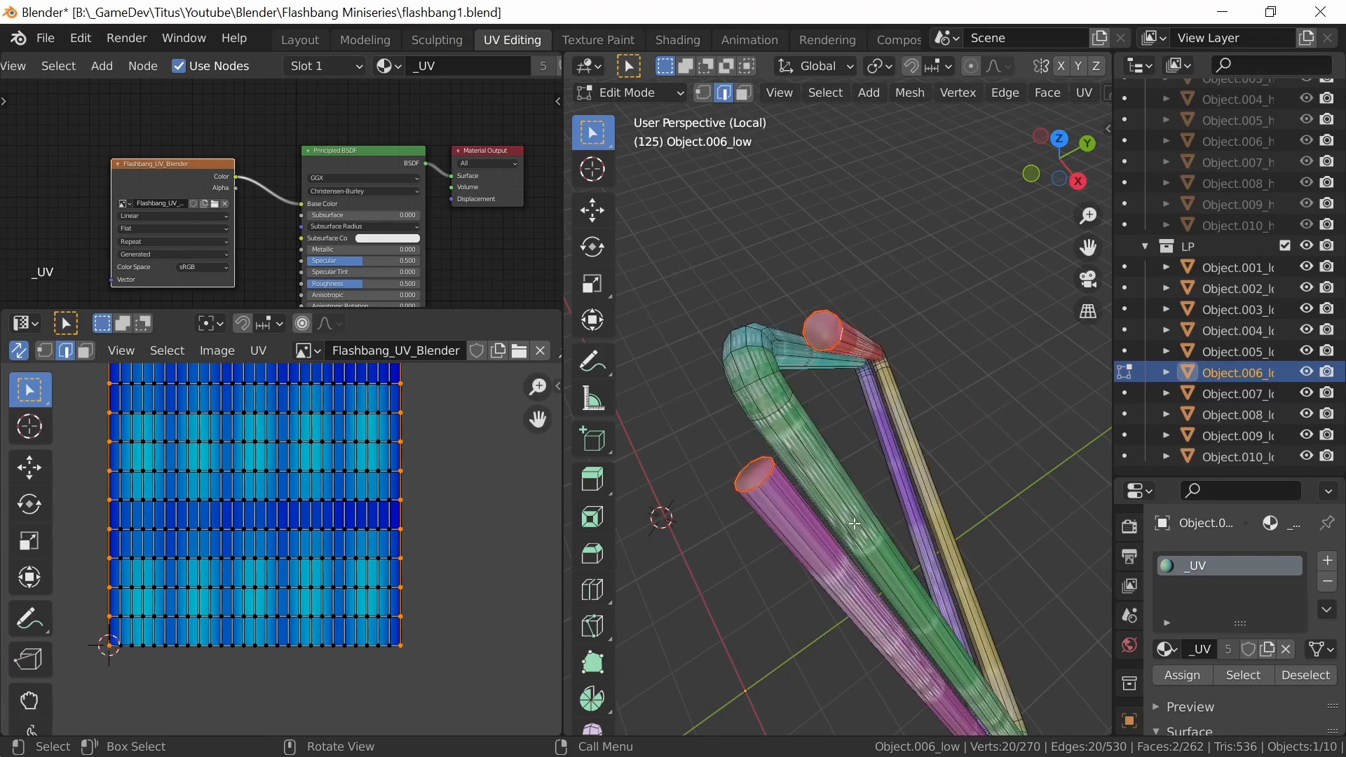
middle_drag(854, 549, 1004, 382)
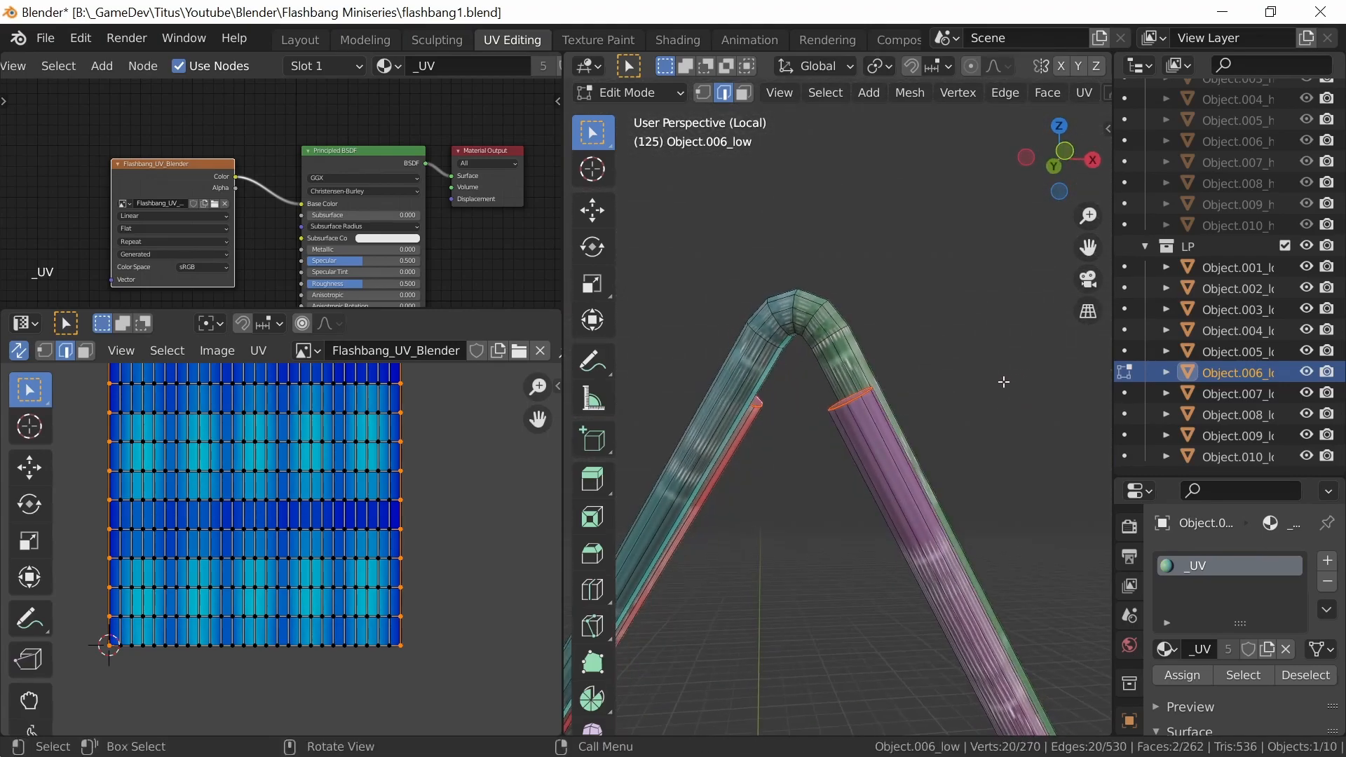
alt+click(861, 429)
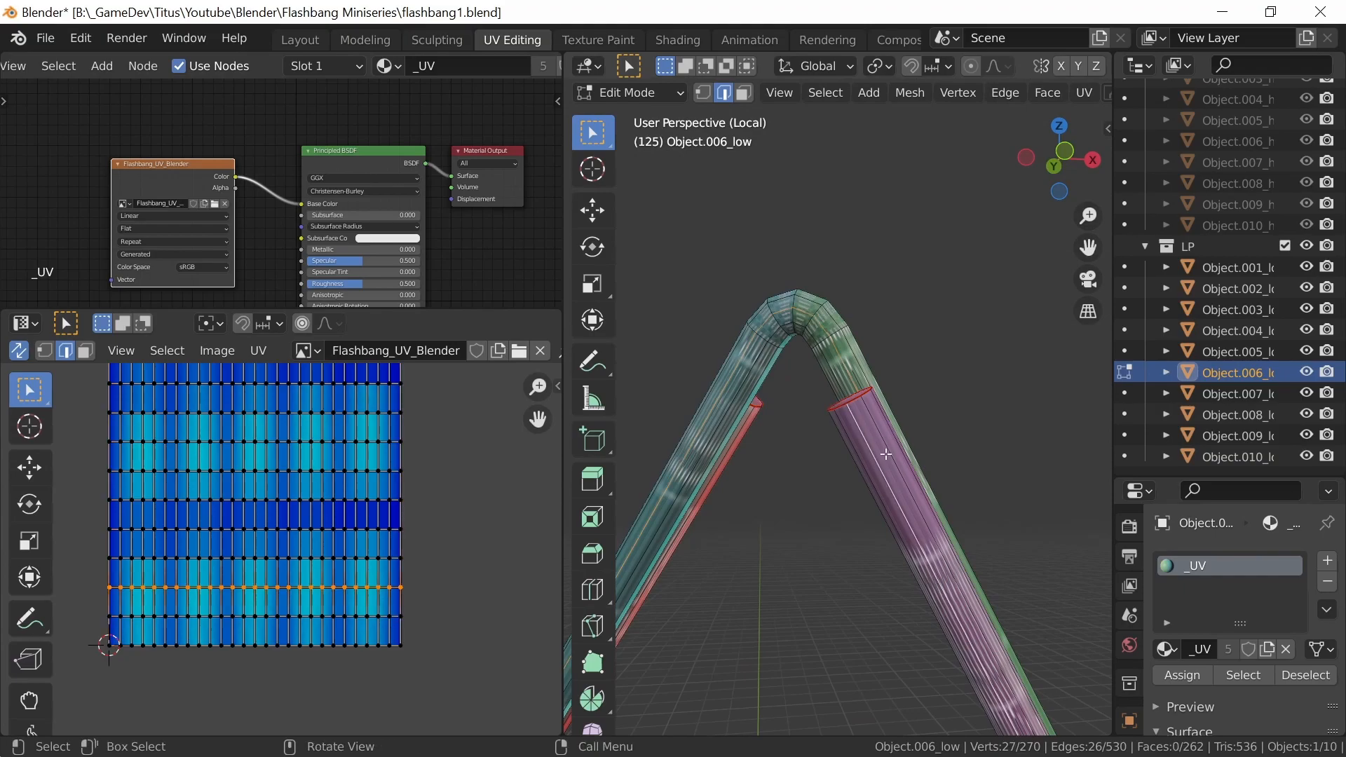
right_click(872, 453)
click(860, 531)
Unwrap the entire triangular ring mesh and examine the resulting long curved island in the UV layout
key(a)
key(u)
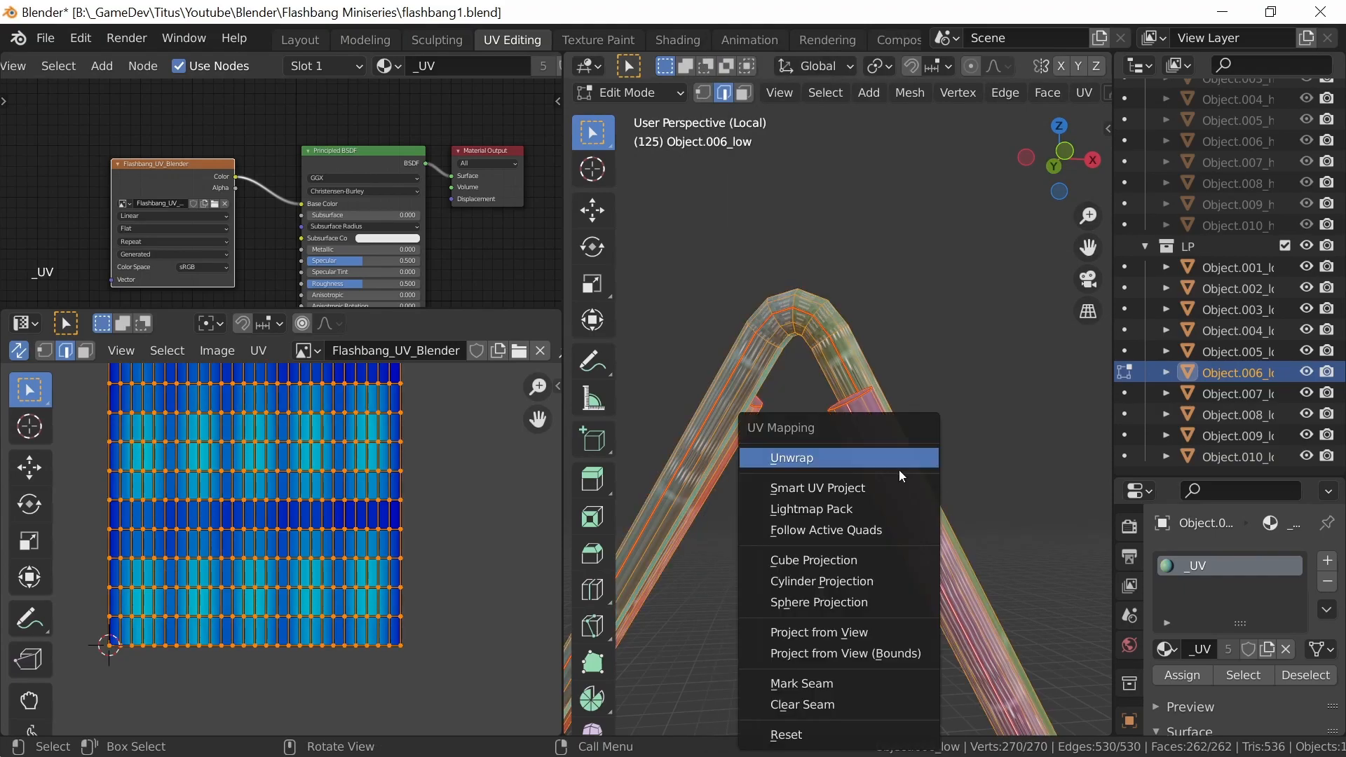
click(888, 463)
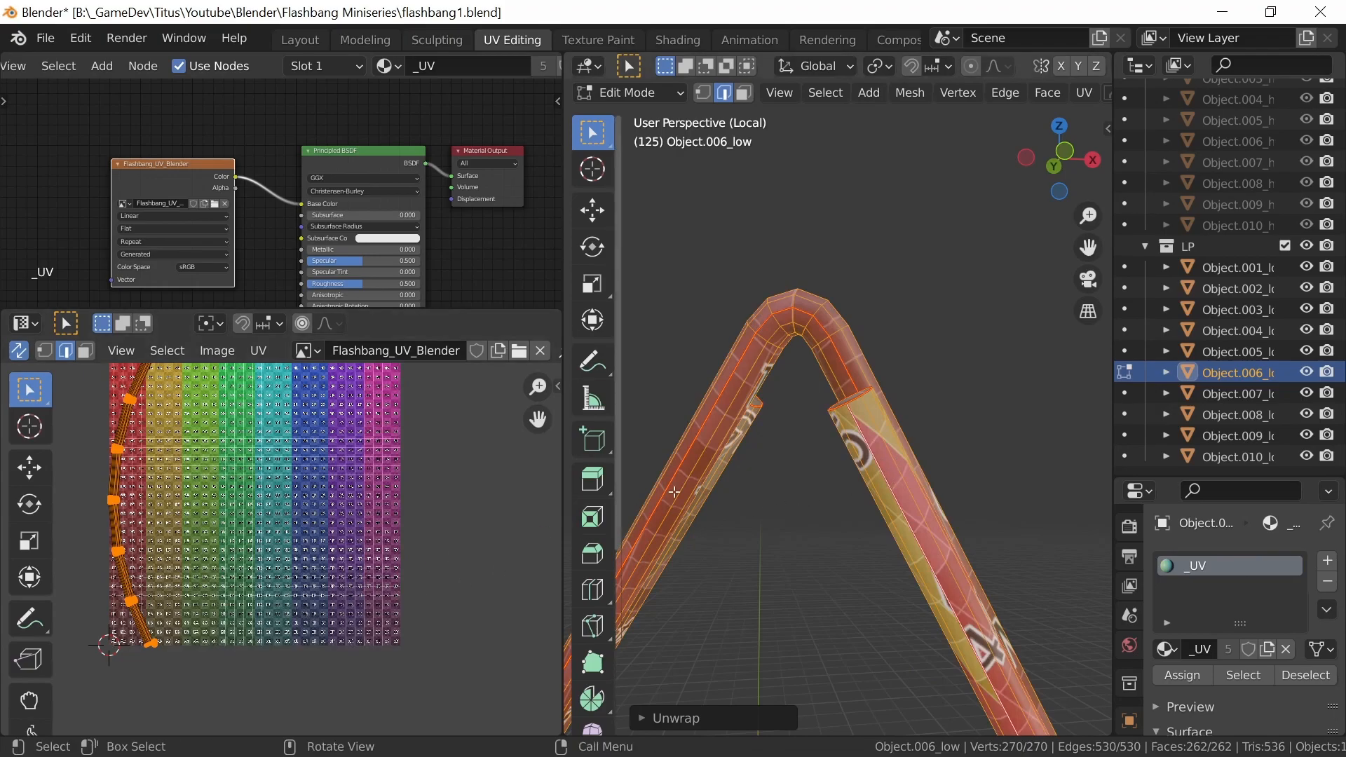
mouse_move(191, 546)
middle_down()
mouse_move(284, 572)
mouse_move(215, 617)
mouse_move(326, 638)
mouse_move(351, 477)
middle_up()
mouse_move(334, 617)
ctrl+middle_down()
mouse_move(343, 429)
mouse_move(312, 515)
mouse_move(357, 615)
ctrl+middle_up()
ctrl+middle_drag(321, 486, 343, 599)
ctrl+middle_drag(344, 526, 354, 601)
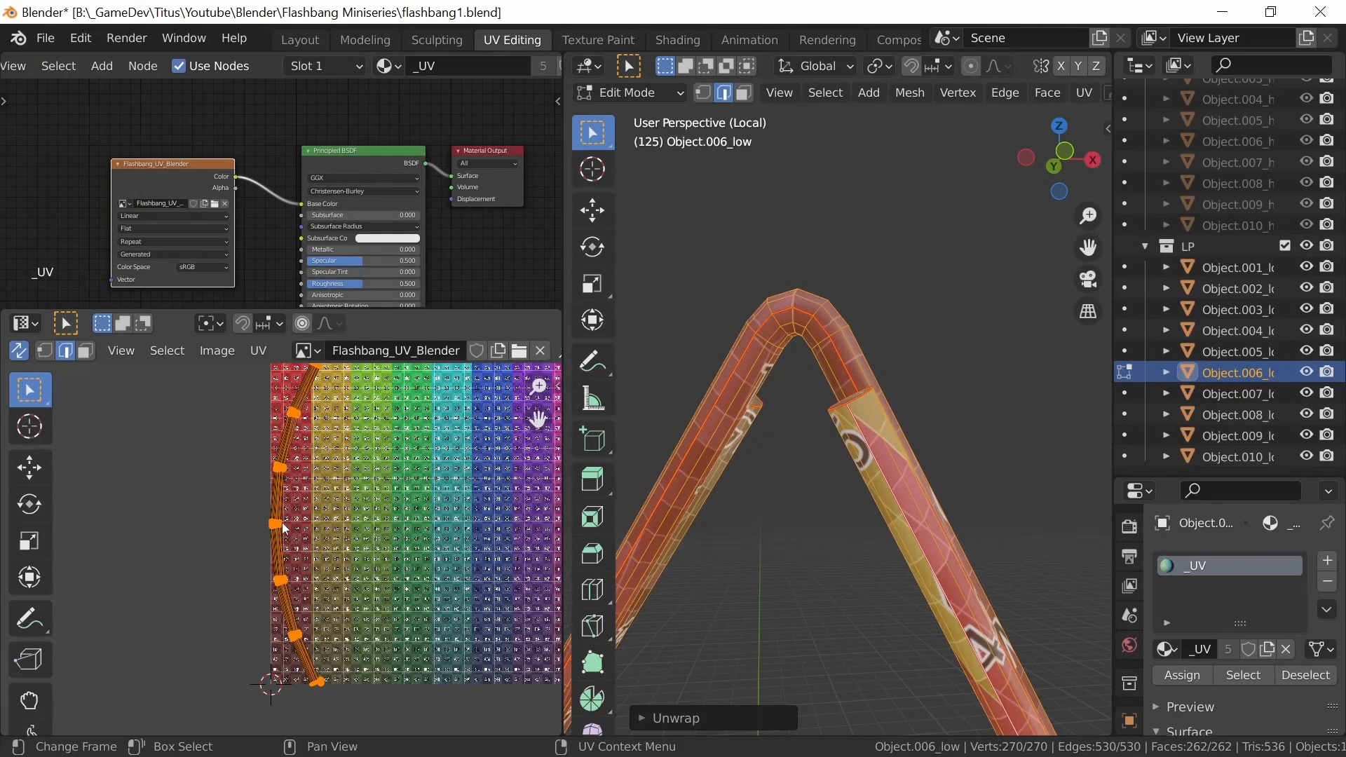
Select the edge loops encircling the rod on both sides of the triangle's top bend and at an adjacent lower corner
middle_drag(829, 515, 767, 425)
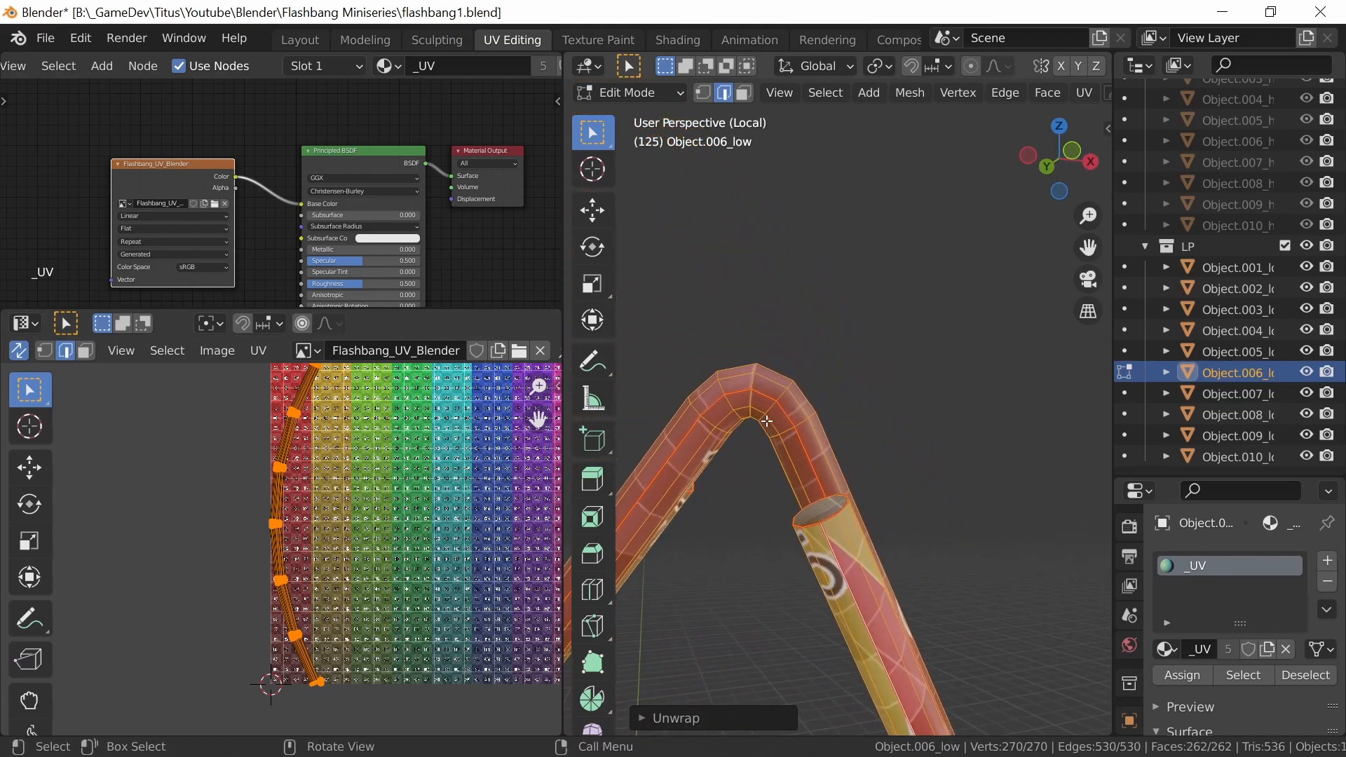
click(806, 425)
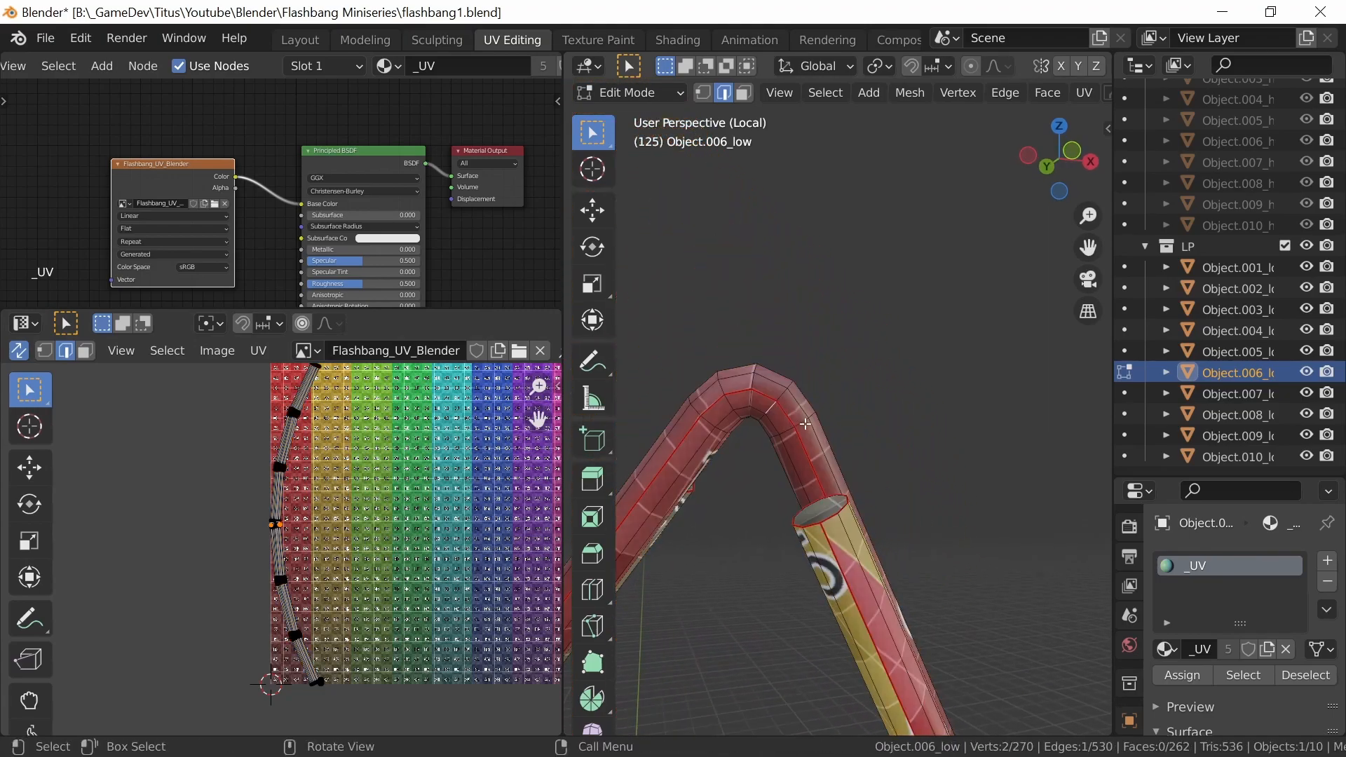
alt+click(770, 410)
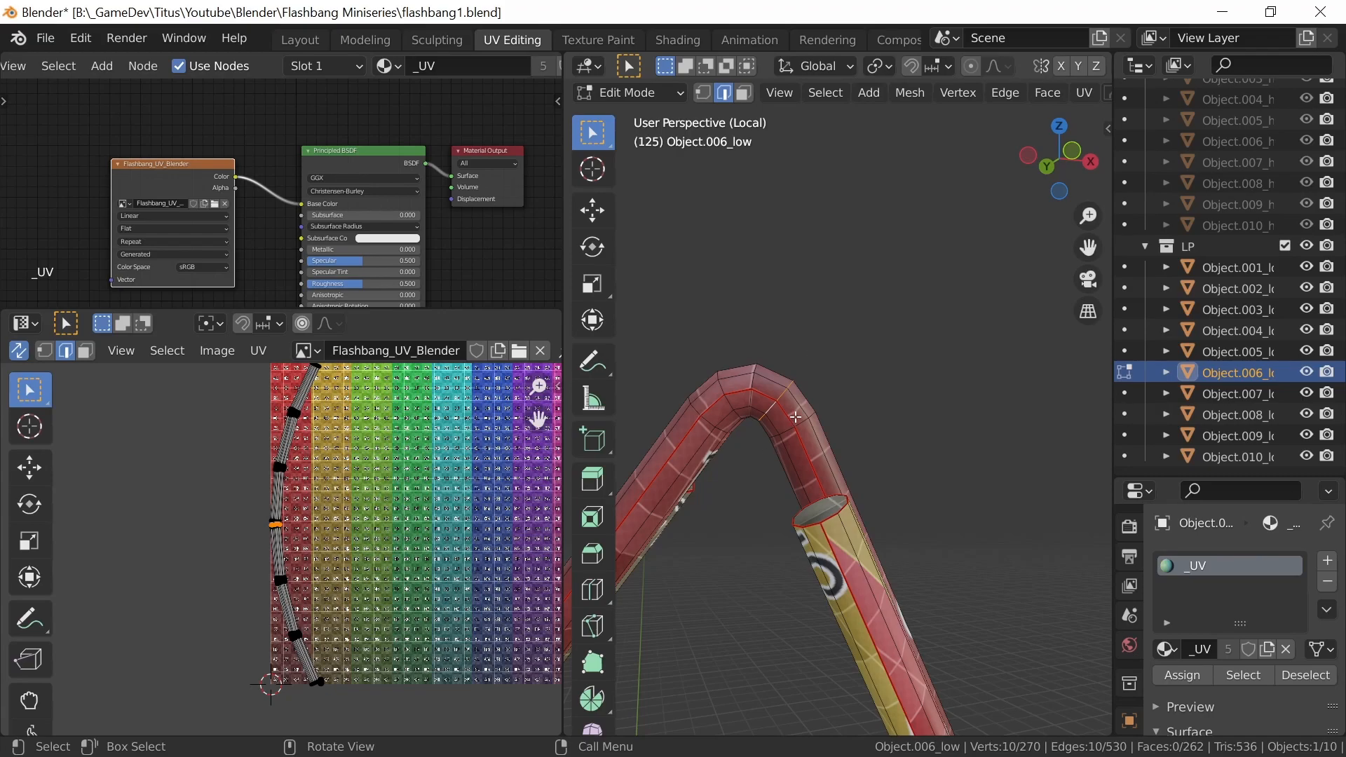
alt+shift+click(726, 396)
shift+middle_drag(730, 637, 1038, 266)
shift+middle_drag(756, 550, 920, 416)
alt+shift+click(733, 561)
middle_drag(796, 598, 964, 553)
middle_drag(983, 563, 1050, 561)
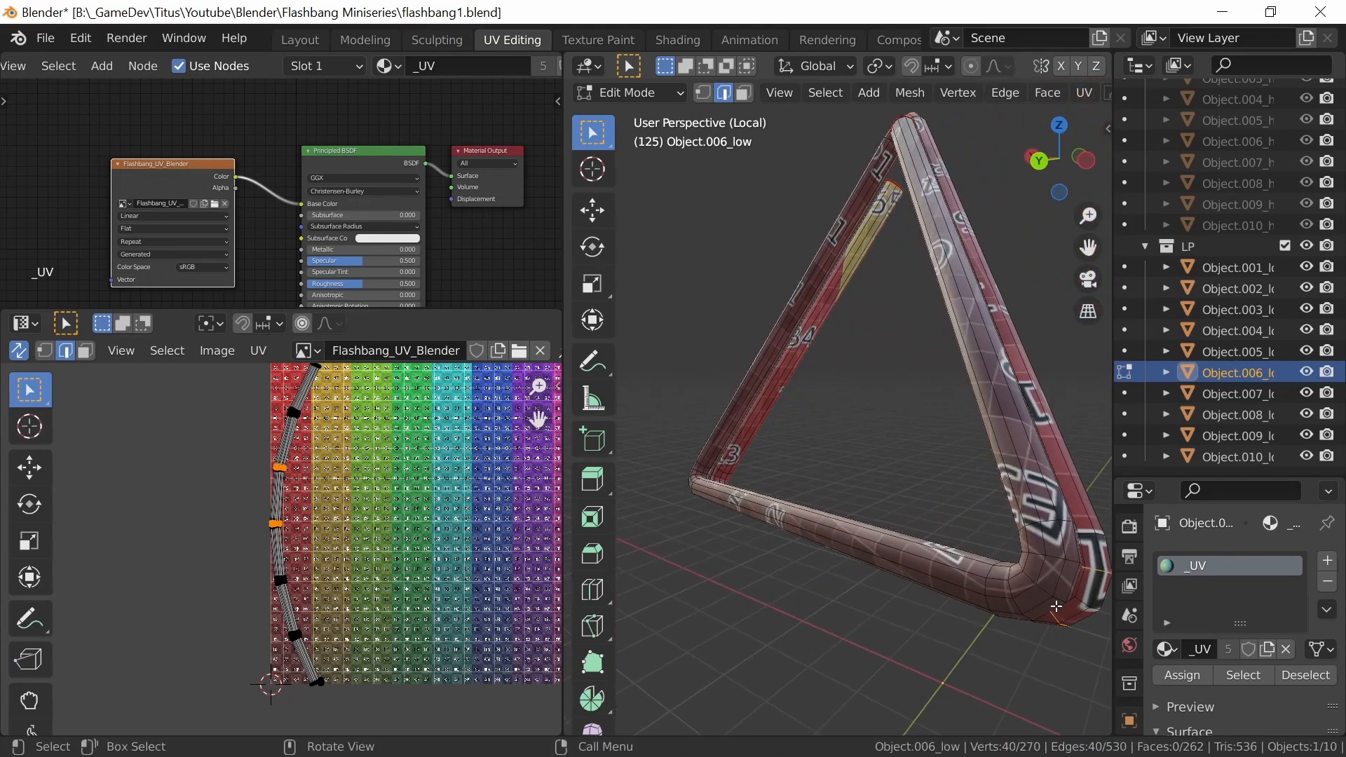
Add the edge loops bounding the remaining corner bends of the triangular wire to the selection and mark all selected loops as seams
alt+shift+click(1036, 557)
alt+shift+click(1010, 587)
middle_drag(816, 557, 975, 557)
ctrl+middle_drag(871, 490, 829, 553)
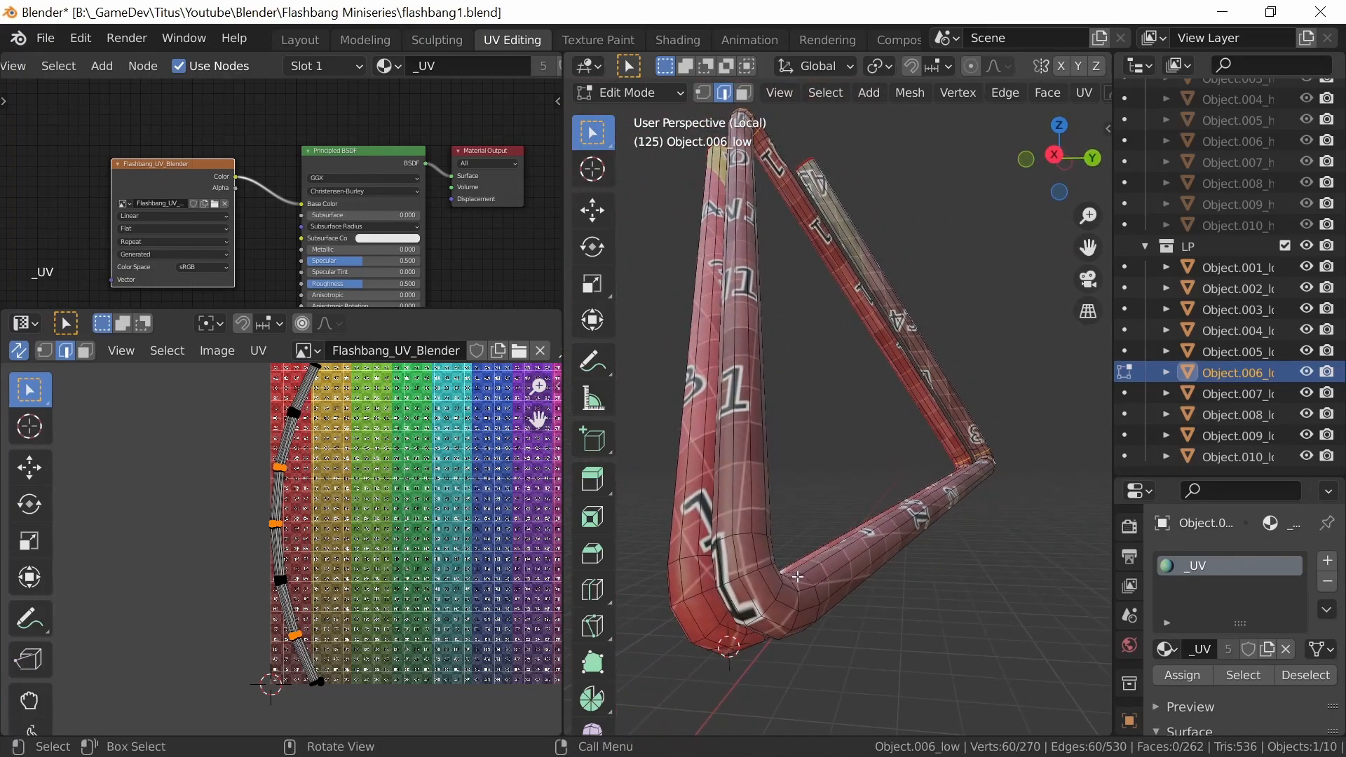
alt+shift+click(767, 574)
alt+shift+click(708, 604)
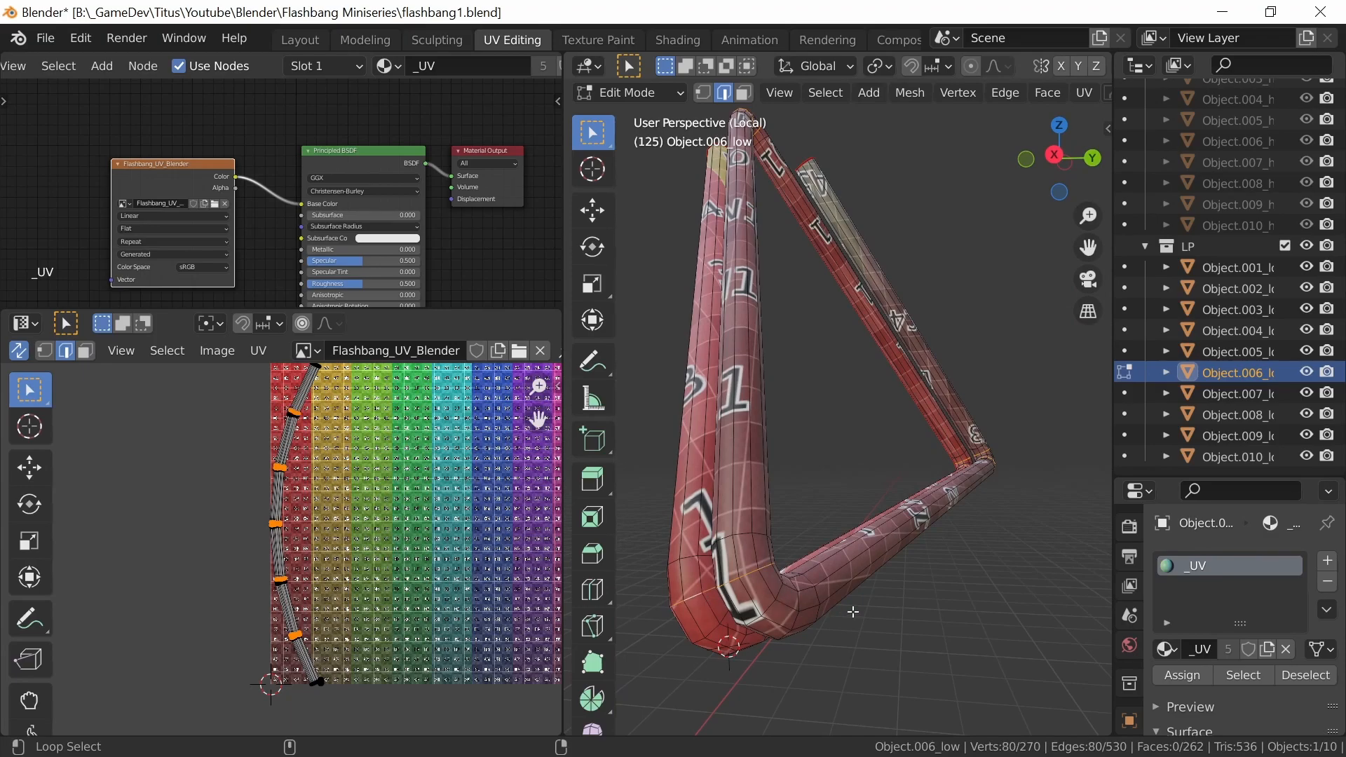
alt+shift+click(798, 601)
alt+shift+click(743, 635)
key(ctrl+e)
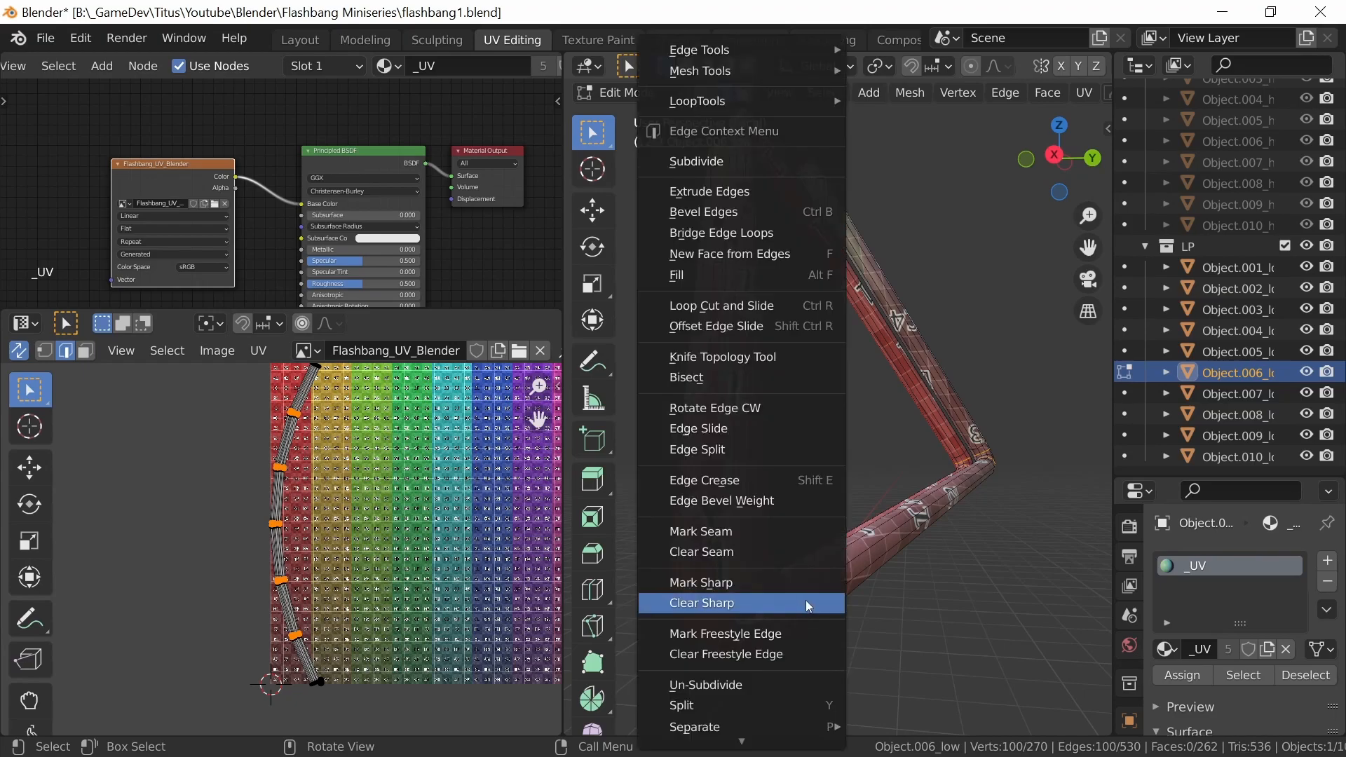
click(787, 535)
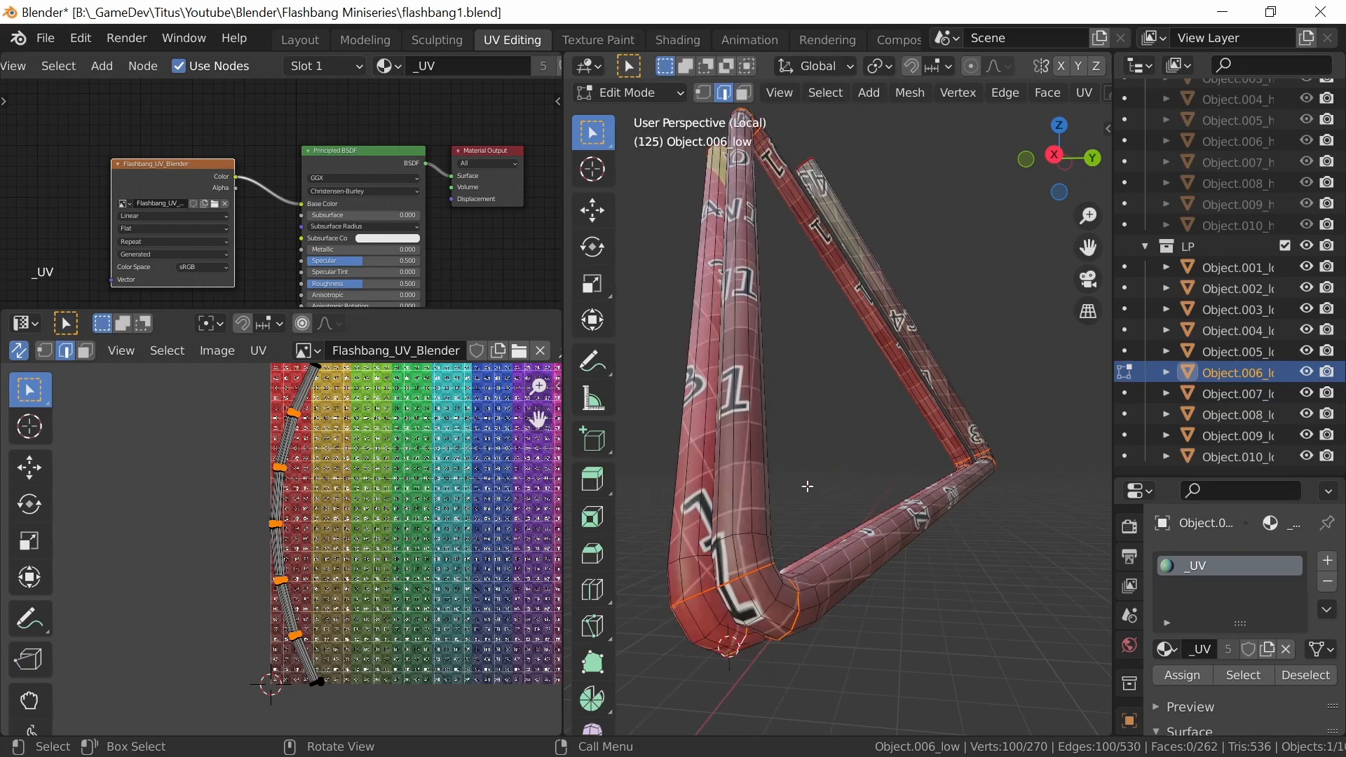
Unwrap the UVs of the whole triangular wire mesh along its seams
key(a)
key(u)
click(813, 409)
middle_drag(511, 554, 381, 599)
mouse_move(354, 545)
ctrl+middle_down()
mouse_move(336, 554)
mouse_move(324, 526)
mouse_move(349, 563)
ctrl+middle_up()
key(s)
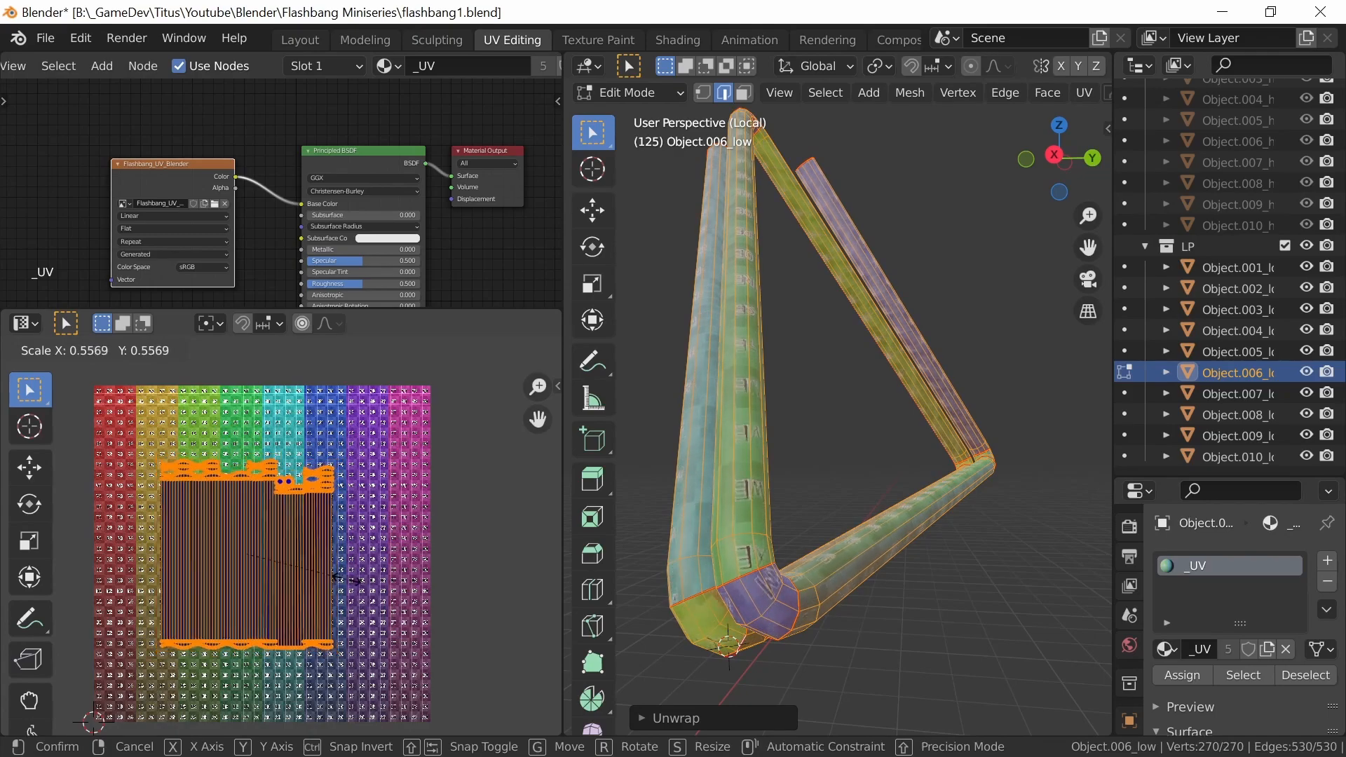
click(341, 581)
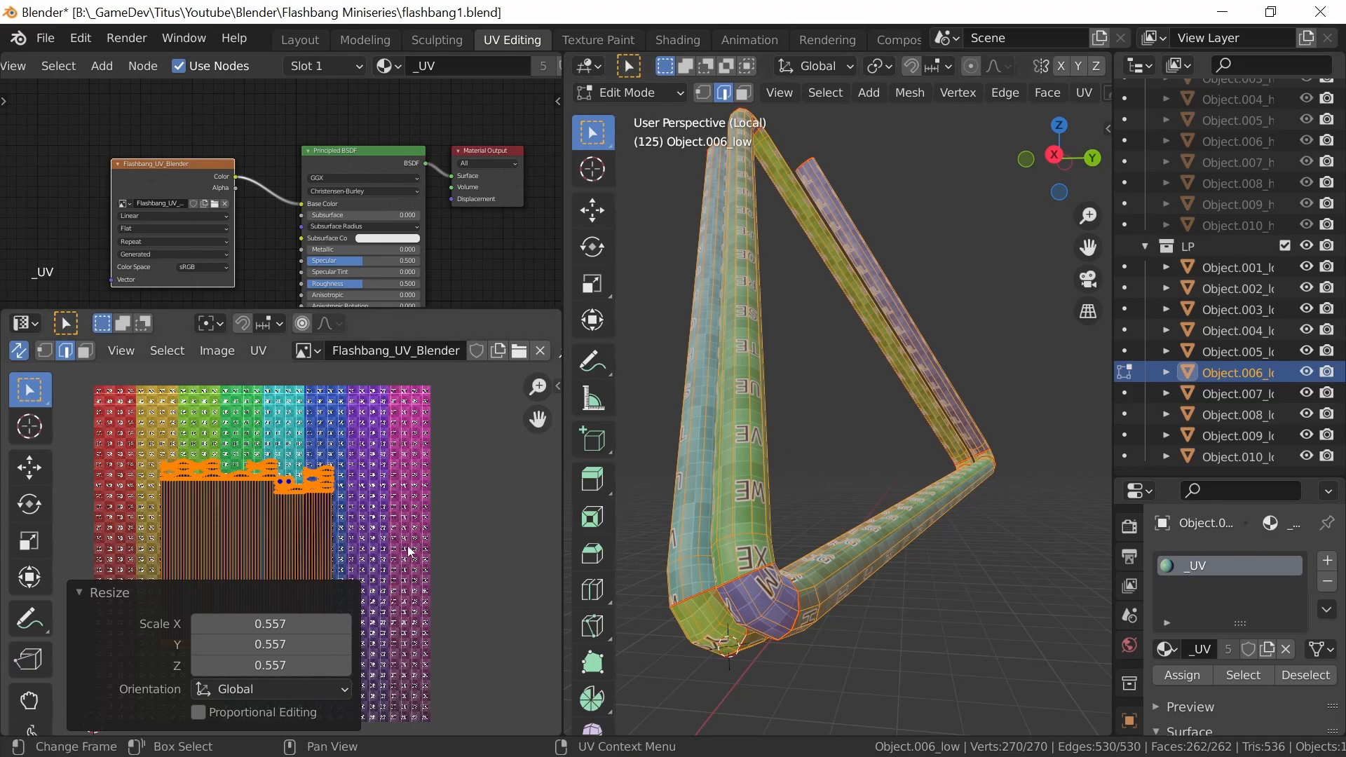
key(ctrl+z)
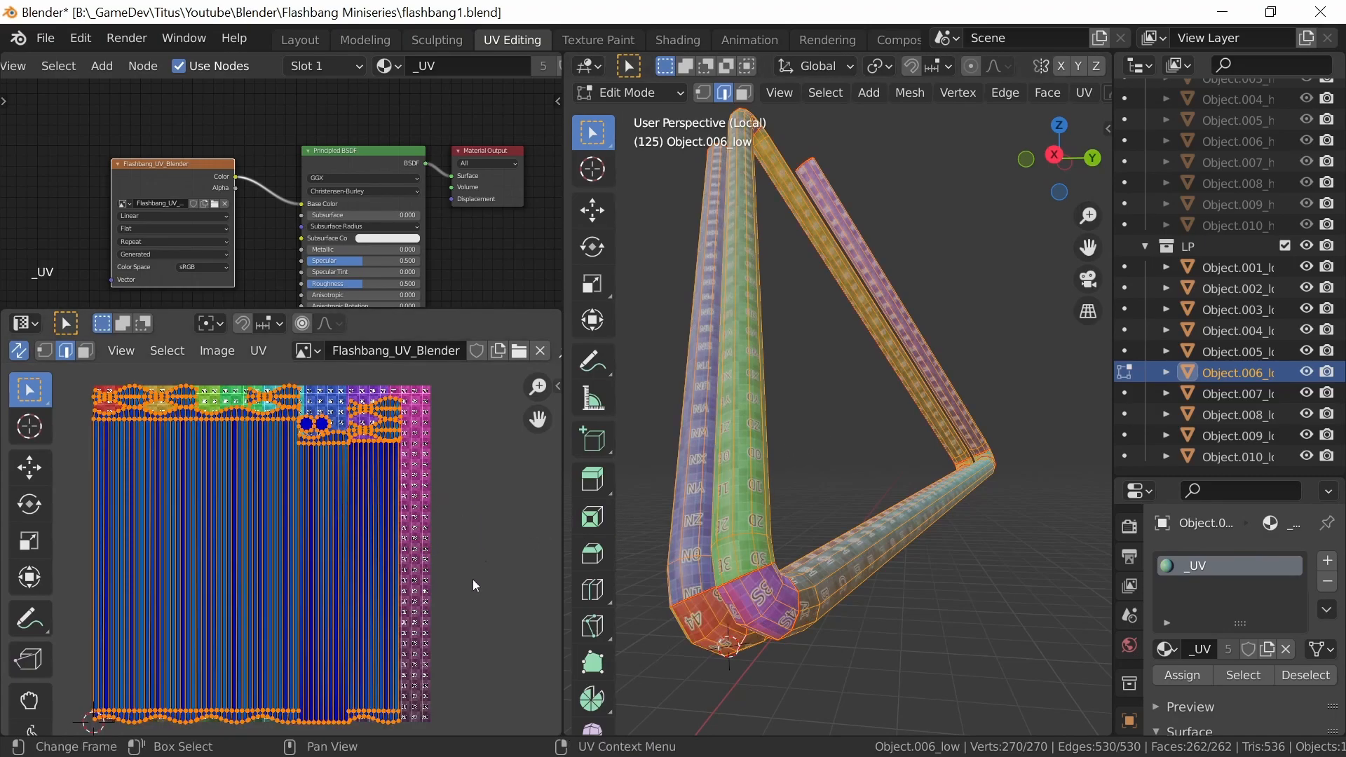
Leave isolation and mesh editing of the triangular wire, and assign the existing _UV material to the round pull ring, Object.003_low
middle_drag(866, 447, 803, 493)
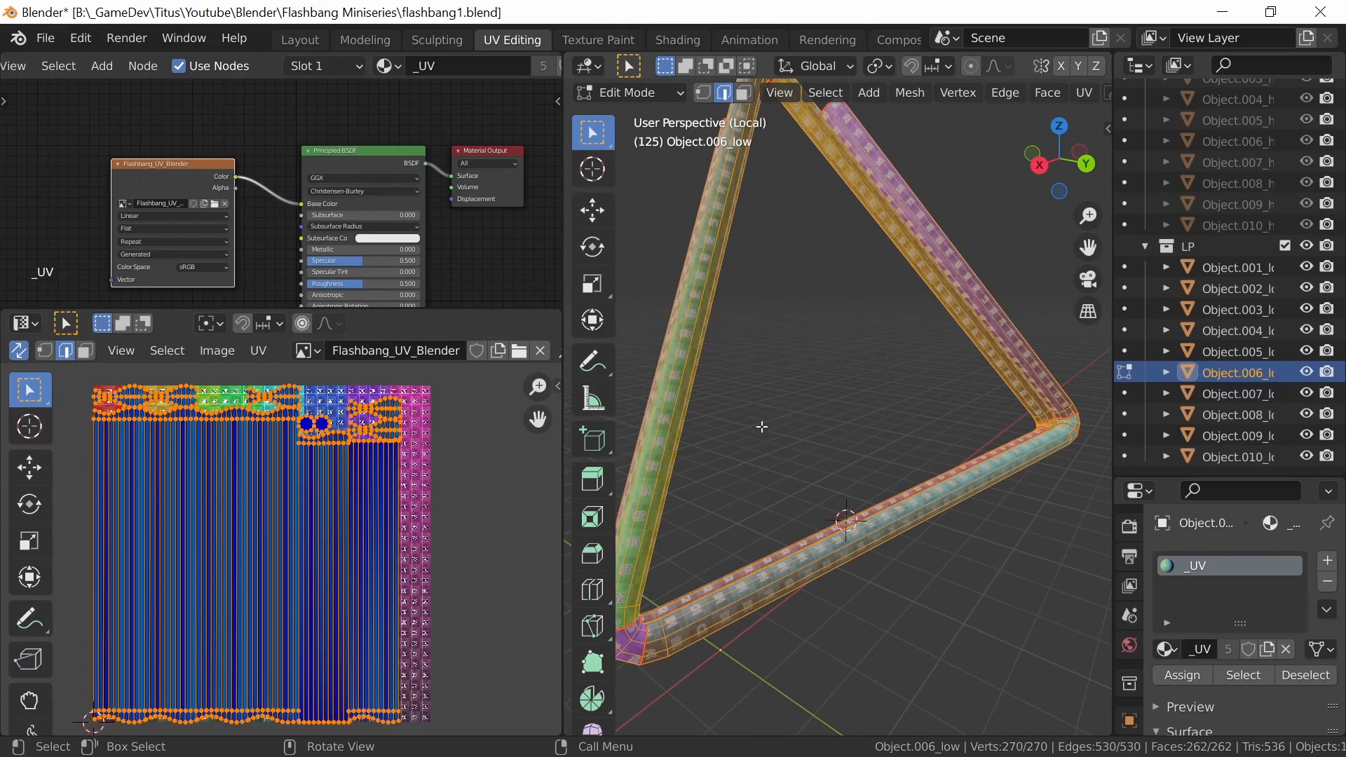
key(KP_Divide)
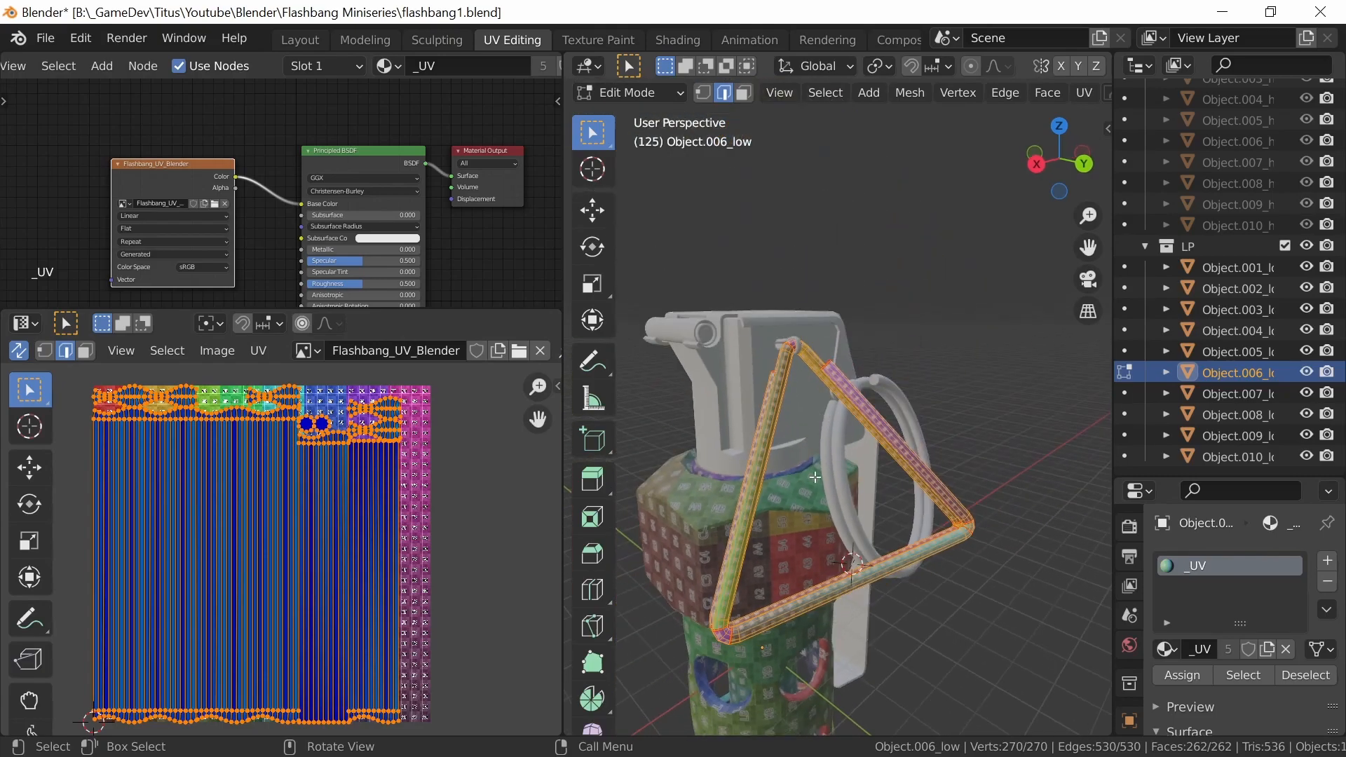
key(Tab)
middle_drag(930, 489, 963, 390)
click(963, 390)
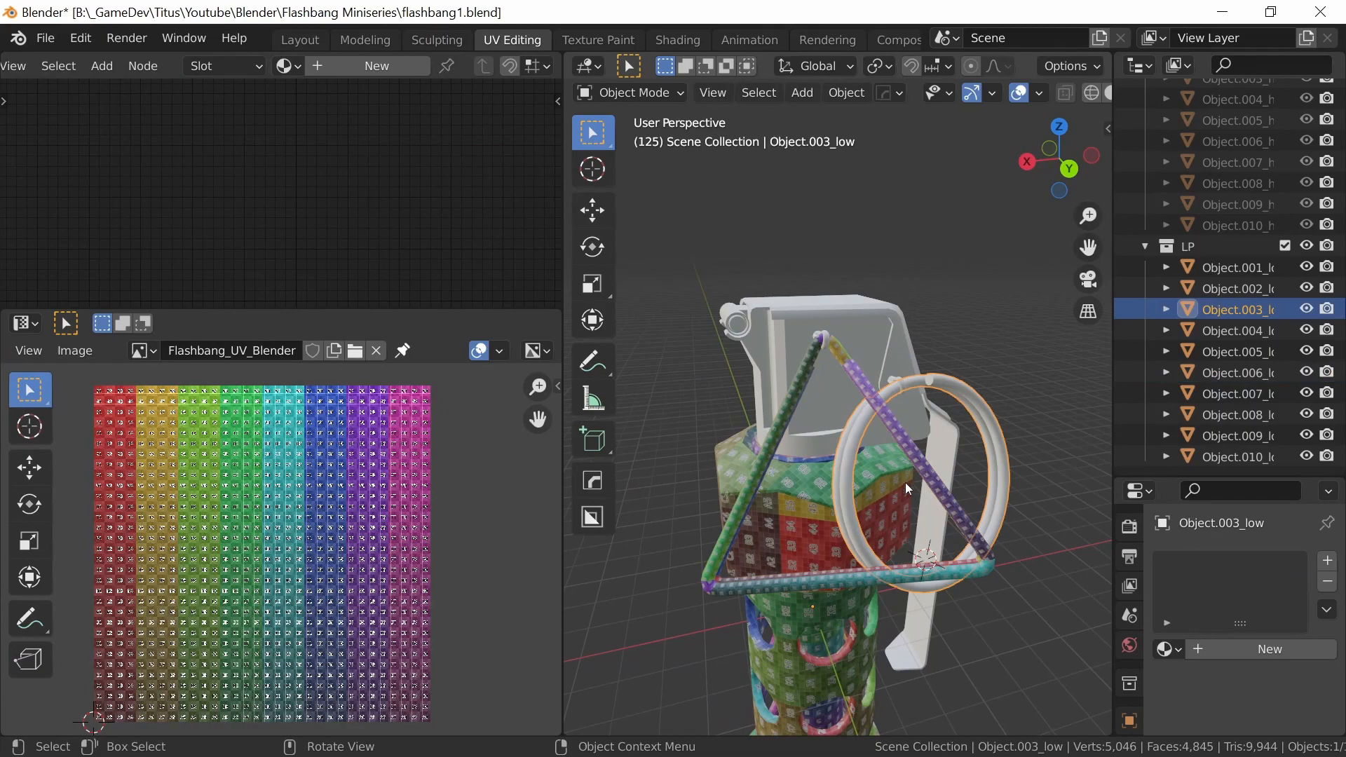
click(287, 66)
click(379, 282)
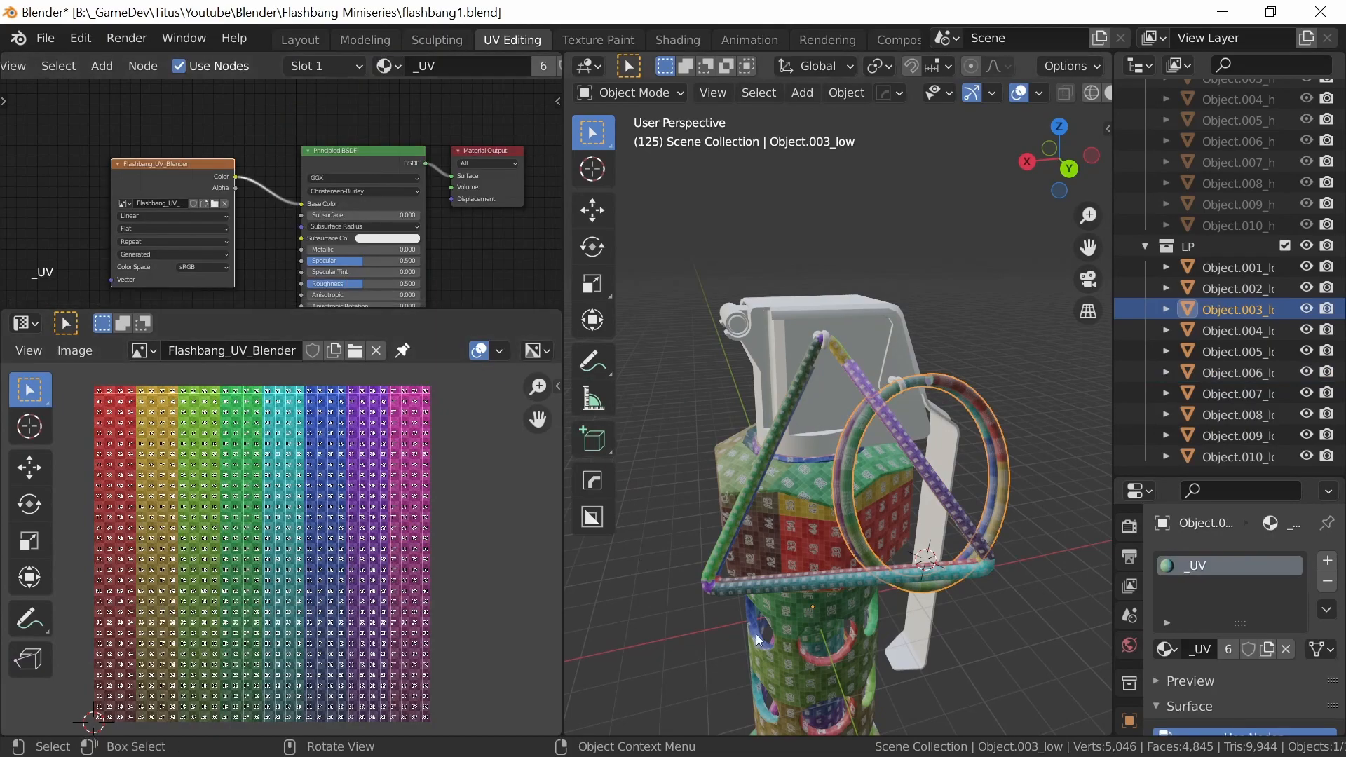
Isolate the round pull ring and open it for mesh editing
middle_drag(932, 462, 780, 461)
key(KP_Divide)
key(Tab)
right_click(784, 449)
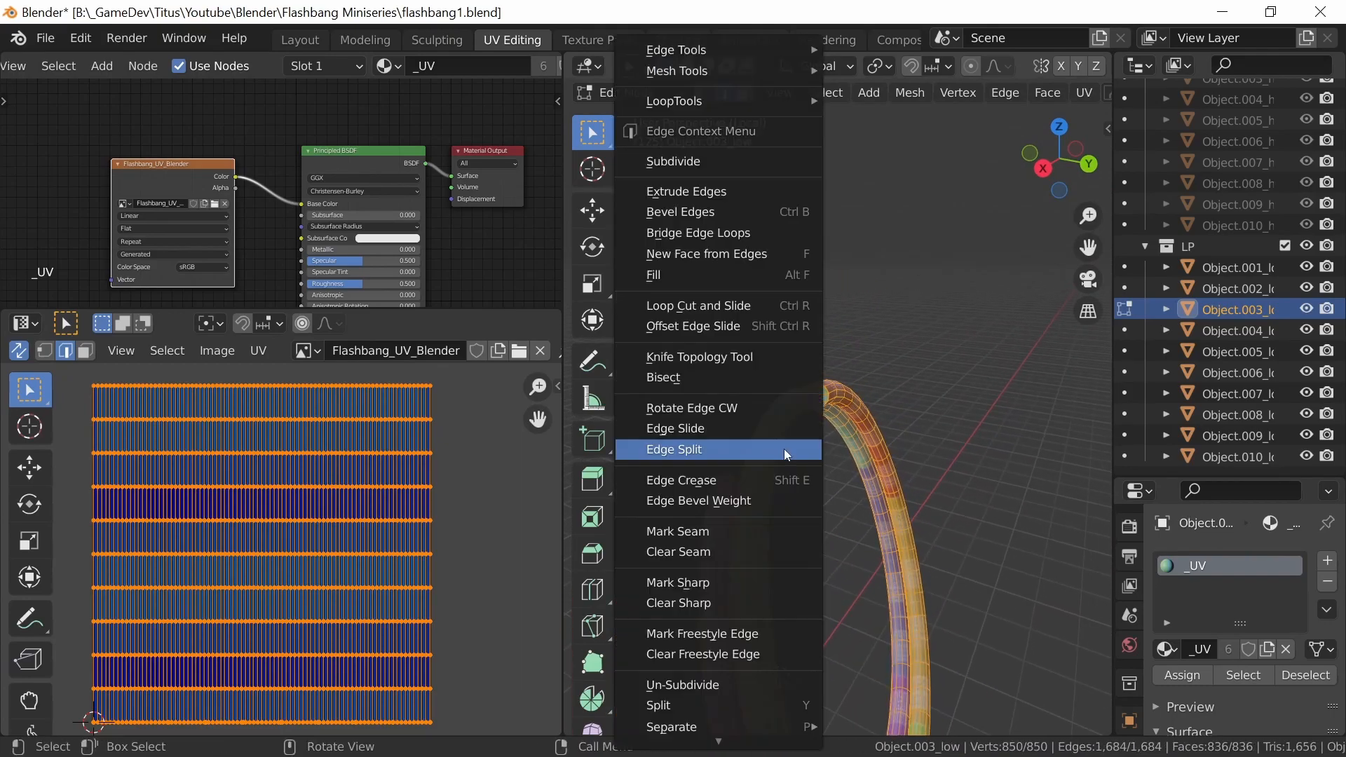
click(760, 491)
Try a Smart UV Project with the preset options on the whole pull ring and check the resulting islands
key(u)
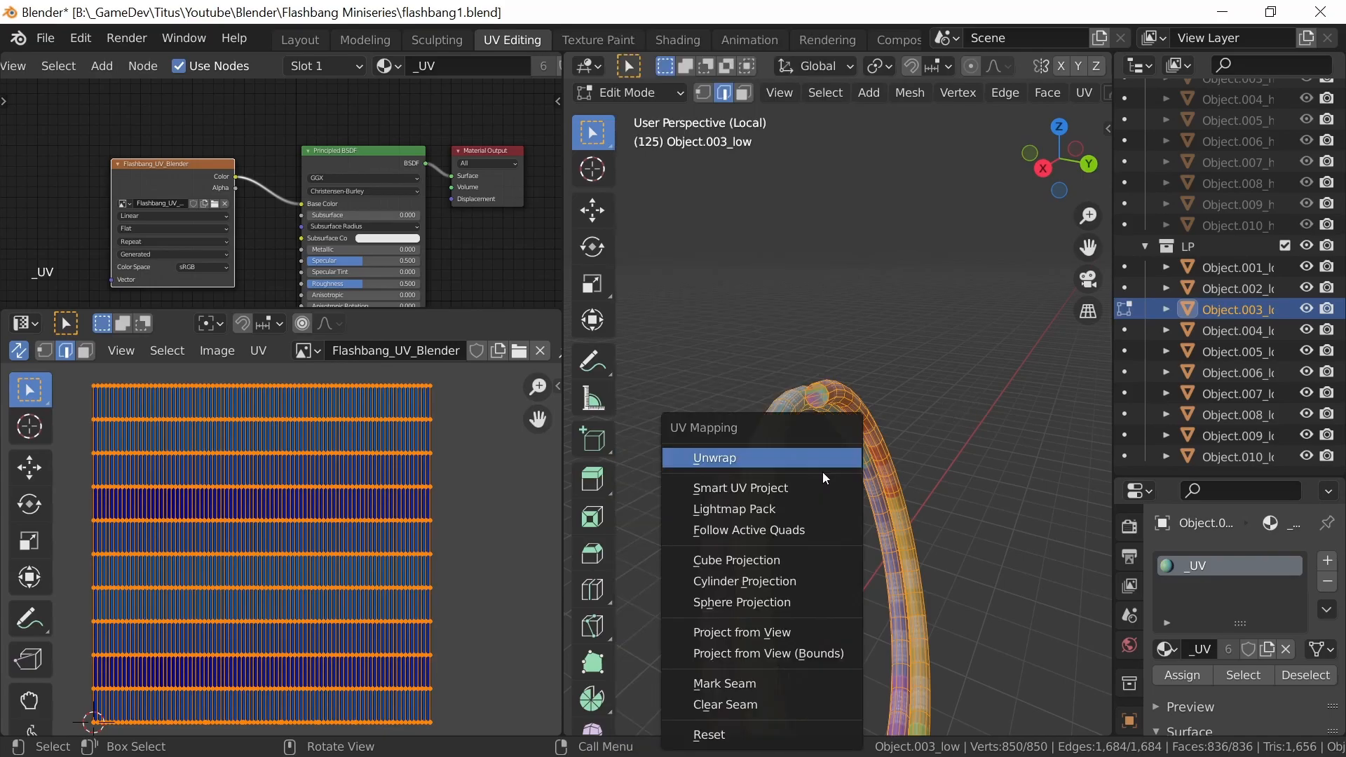
click(786, 490)
click(832, 648)
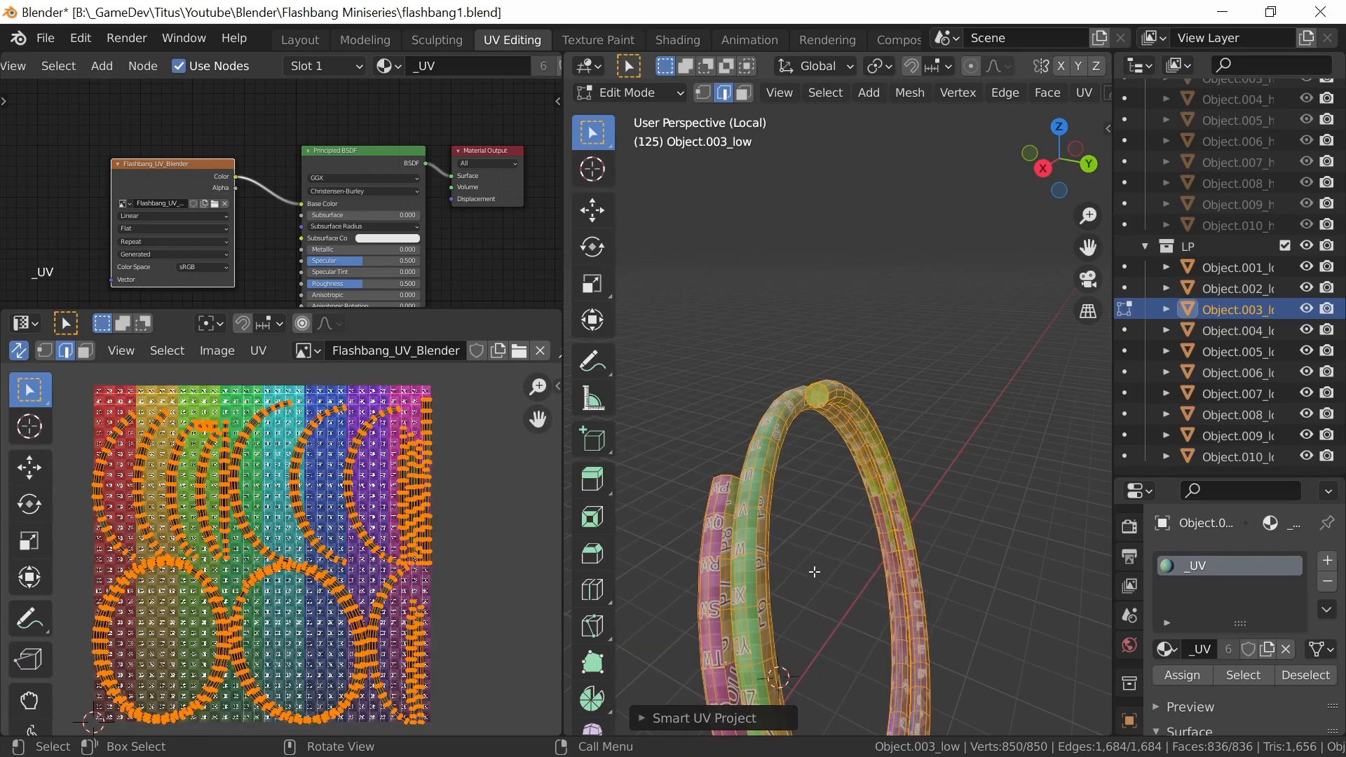
ctrl+middle_drag(377, 675, 436, 480)
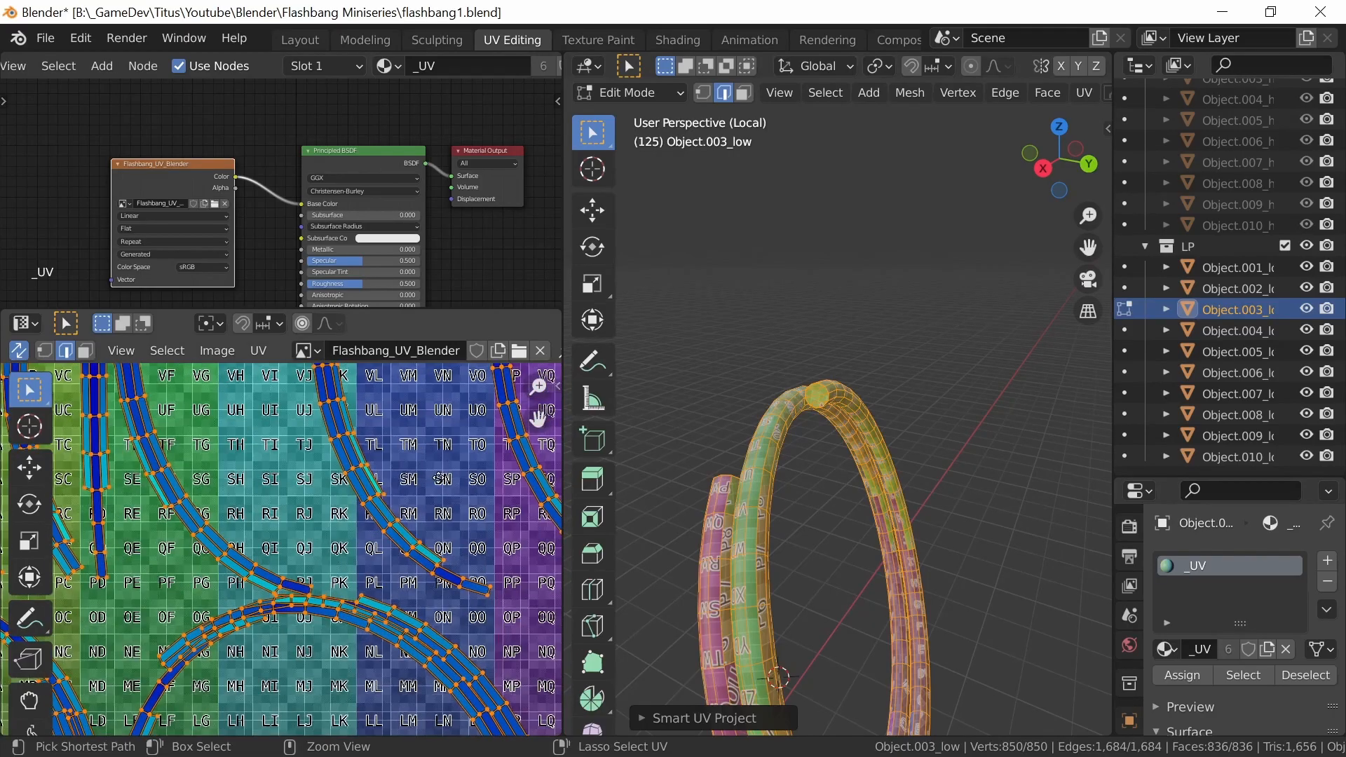
scroll(425, 545, down, 6)
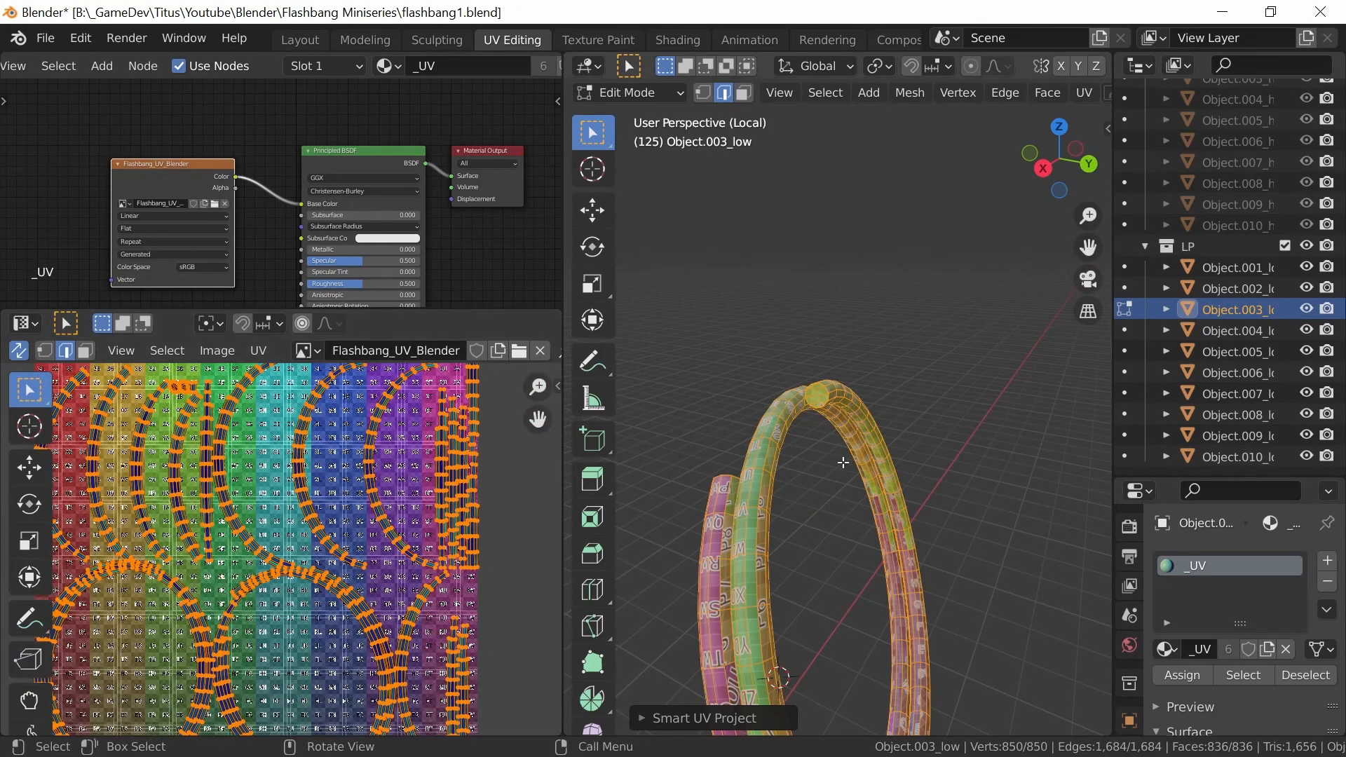
middle_drag(851, 457, 841, 476)
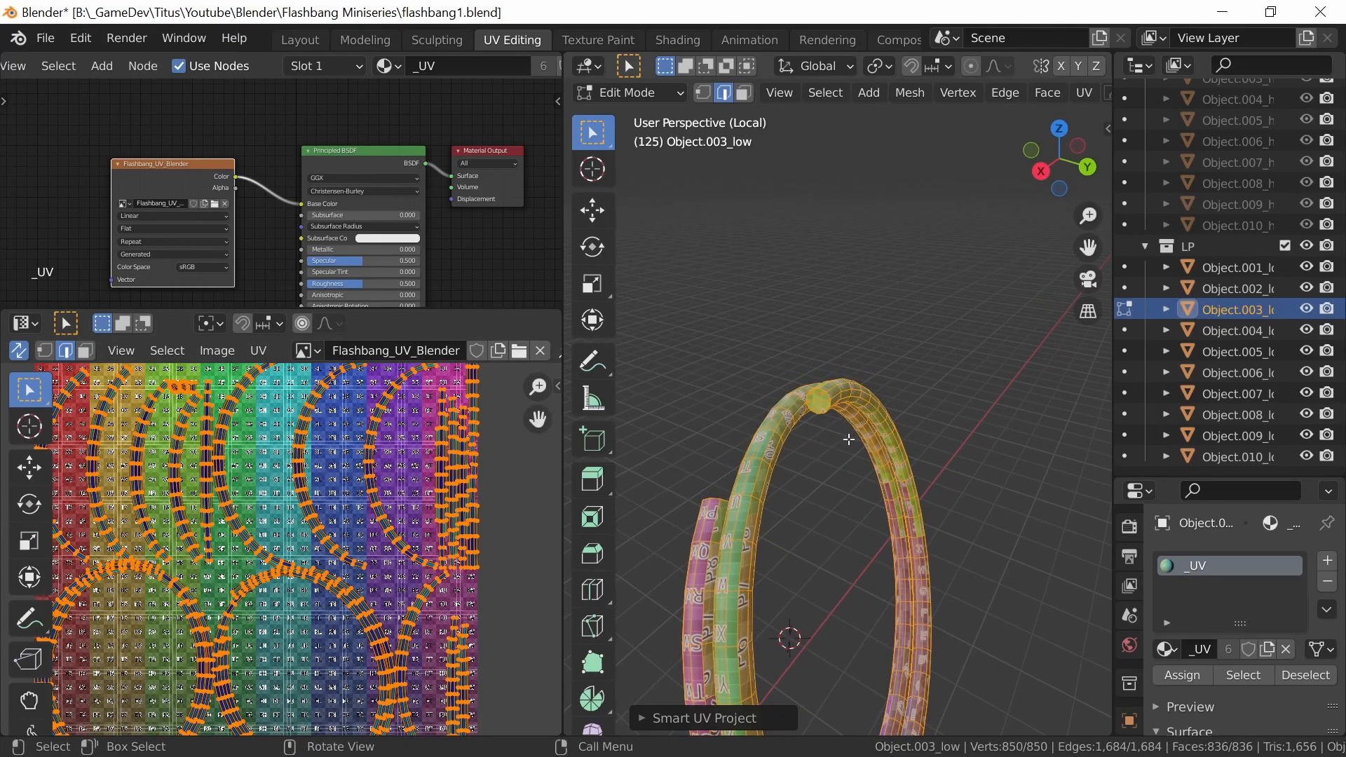
In solid shading and face selection, delete all linked faces of the cap on one end of the pull ring
key(z)
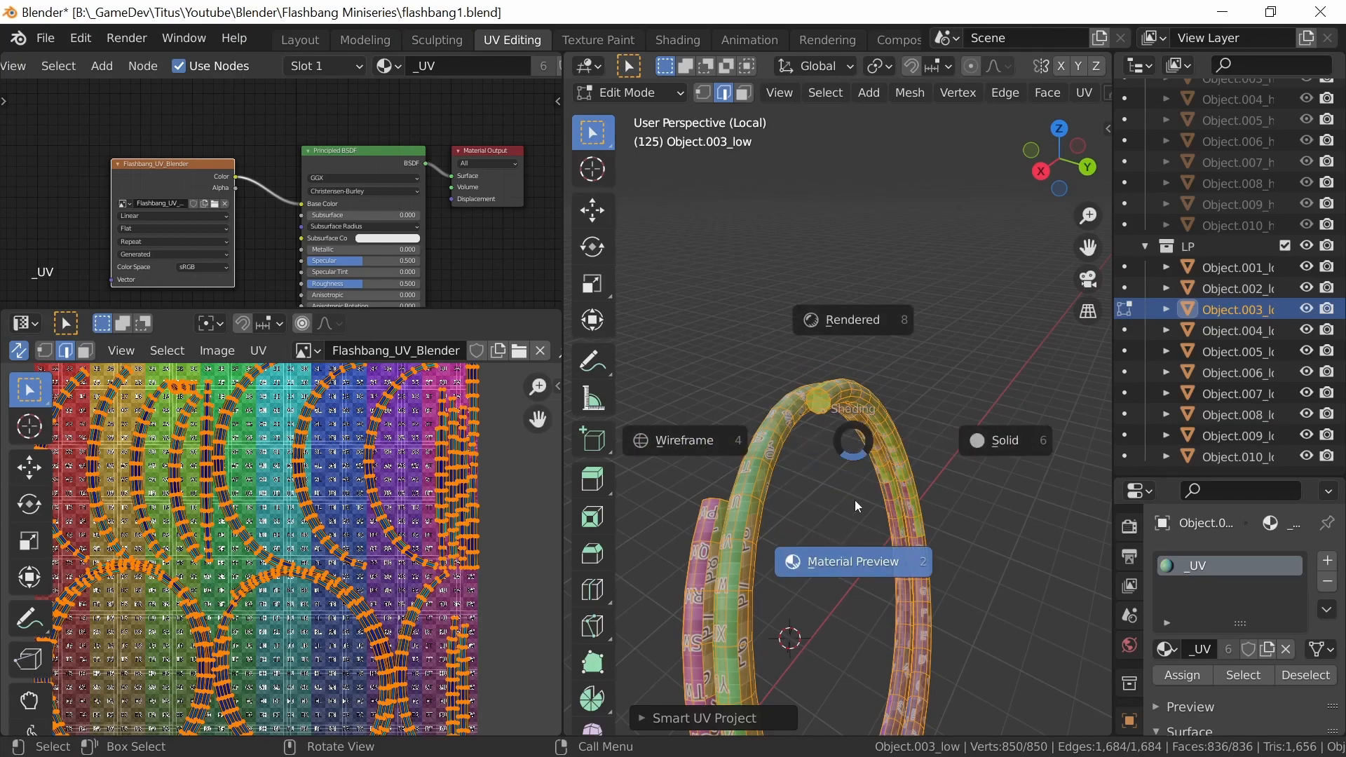
click(1003, 439)
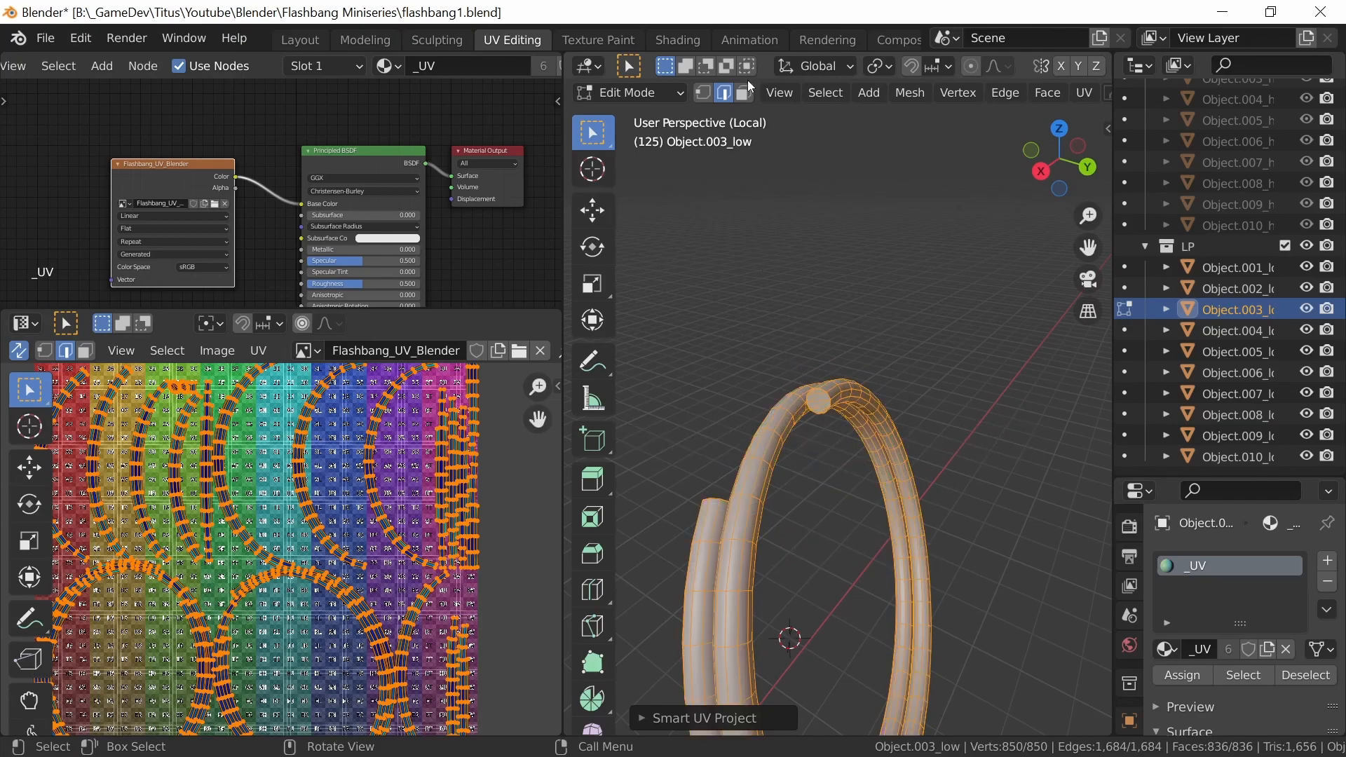
click(744, 93)
click(841, 414)
middle_drag(867, 503, 890, 472)
scroll(838, 432, up, 4)
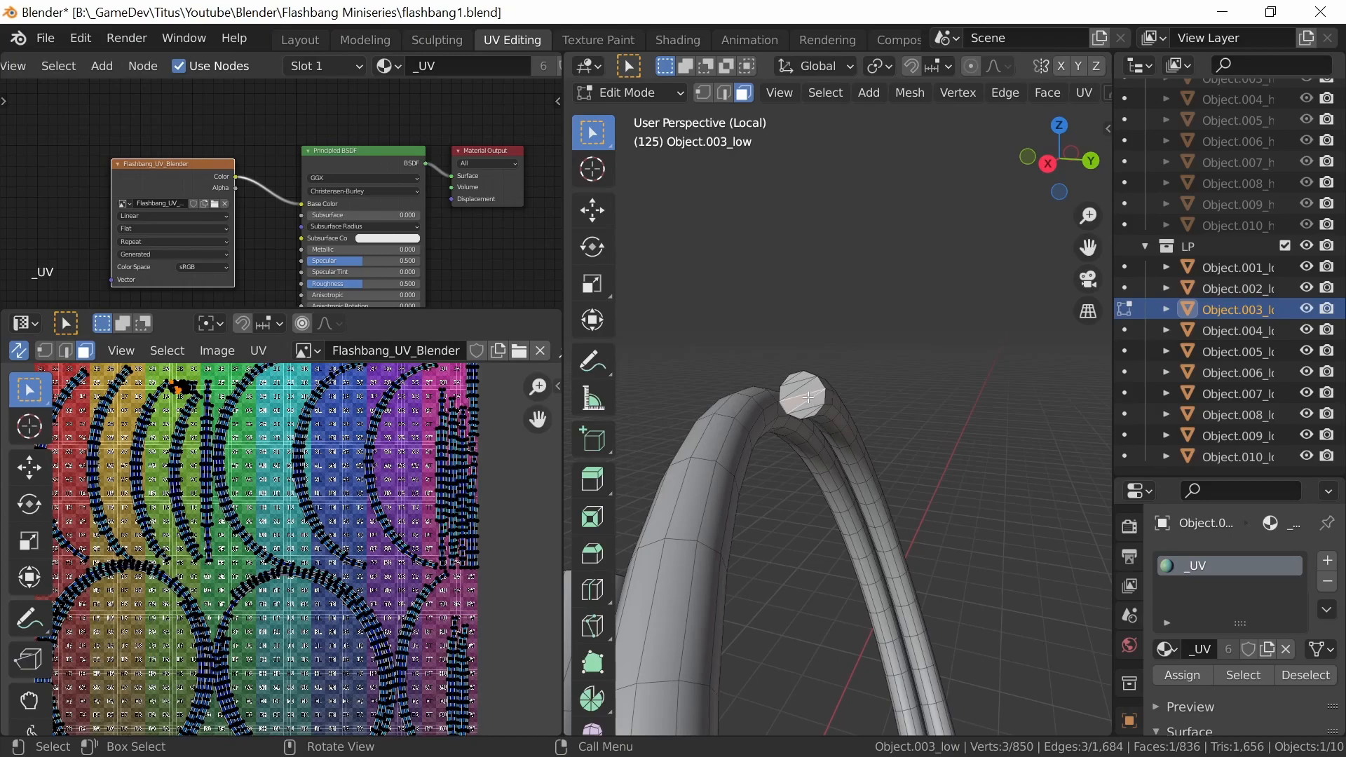
key(l)
key(x)
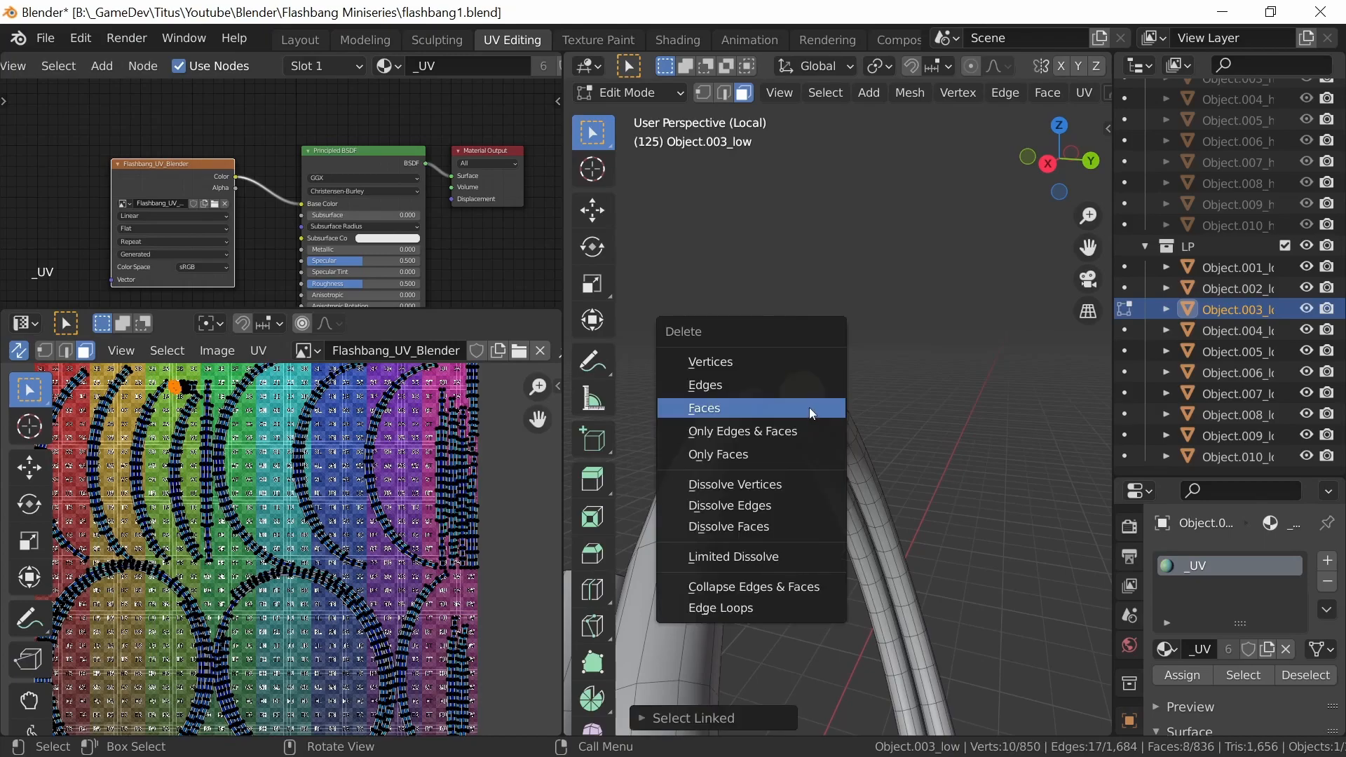
click(747, 407)
Delete all linked faces of the cap on the pull ring's other end
middle_drag(753, 506, 1041, 564)
click(1056, 521)
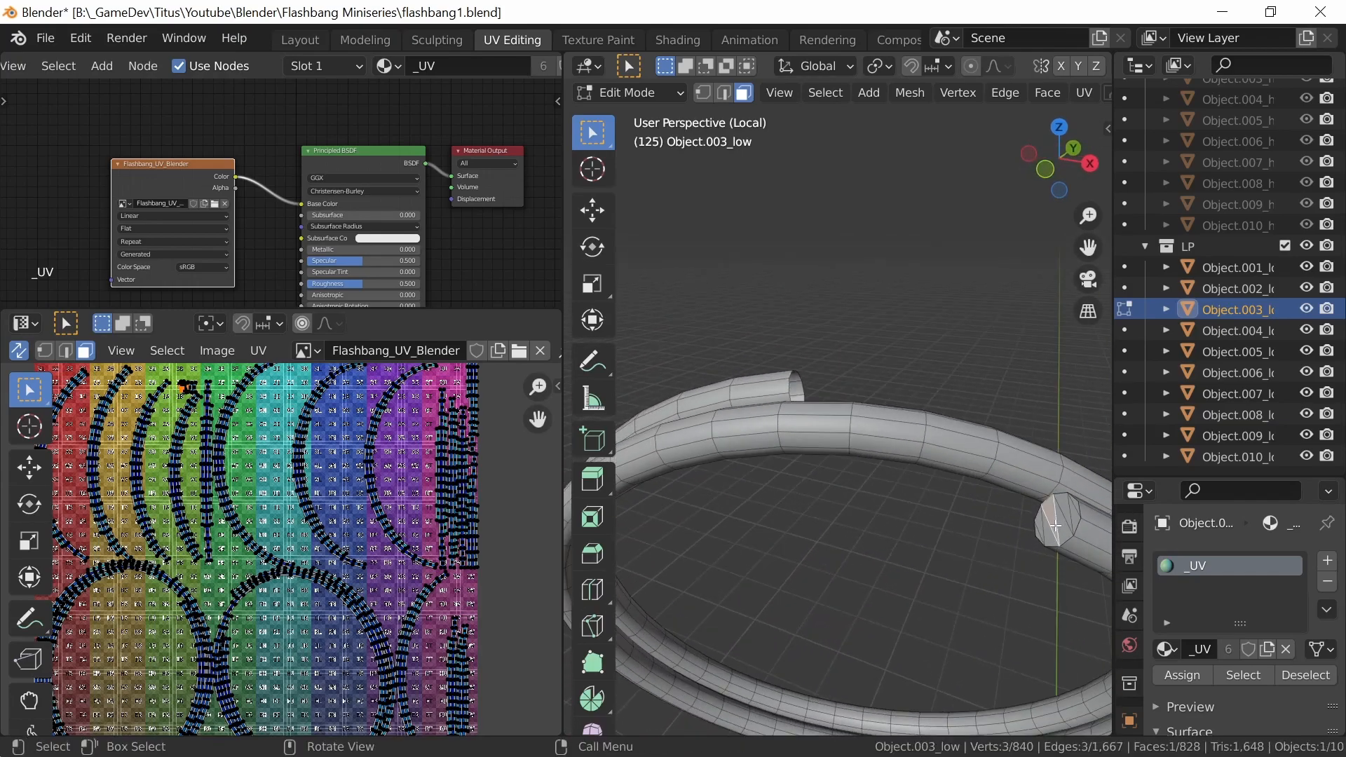
key(l)
key(x)
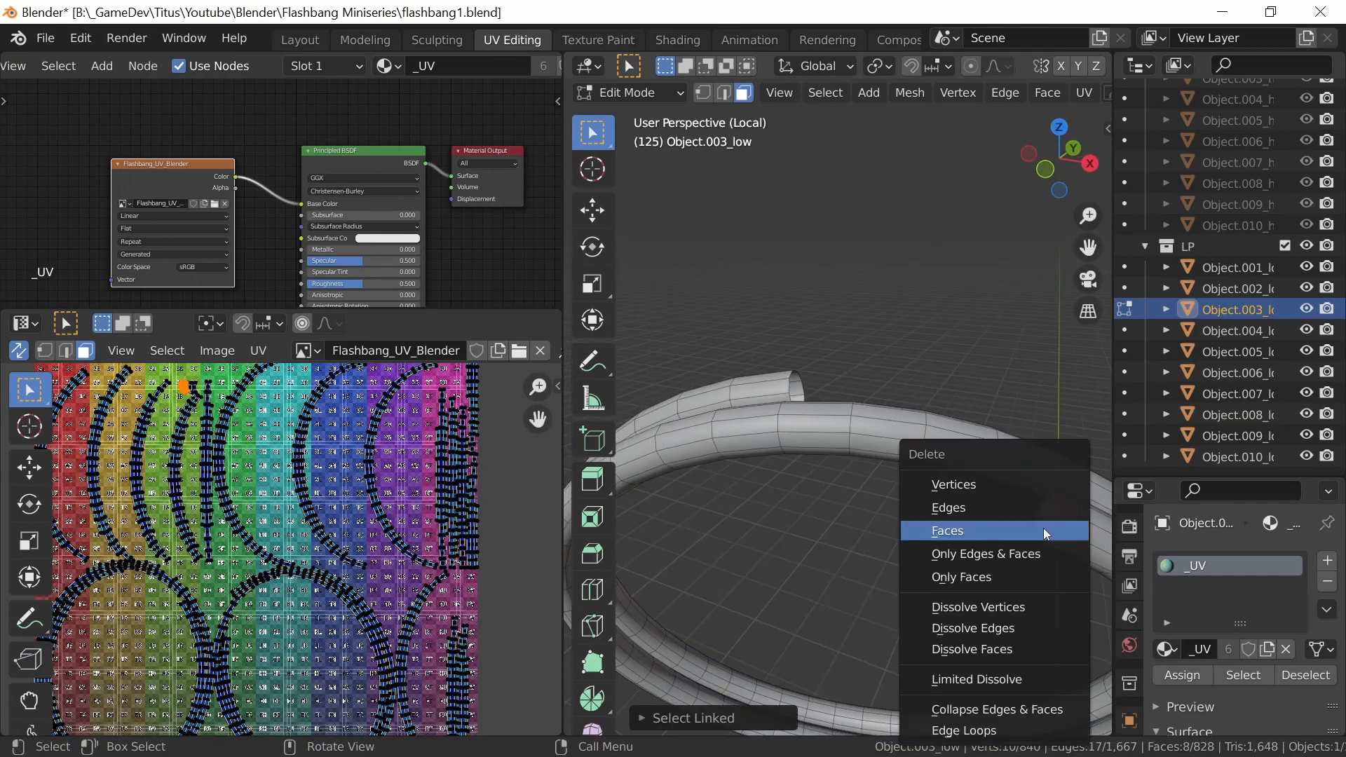
click(1043, 528)
Select the open edge loops at both ends of the pull ring and fill them with new faces
click(724, 92)
middle_drag(892, 384, 1043, 520)
alt+click(789, 393)
alt+shift+click(1057, 477)
key(f)
Mark seams around both end caps and along one lengthwise edge loop on the inner side of the pull ring
mouse_move(1016, 484)
middle_down()
mouse_move(989, 490)
mouse_move(1035, 474)
middle_up()
key(ctrl+e)
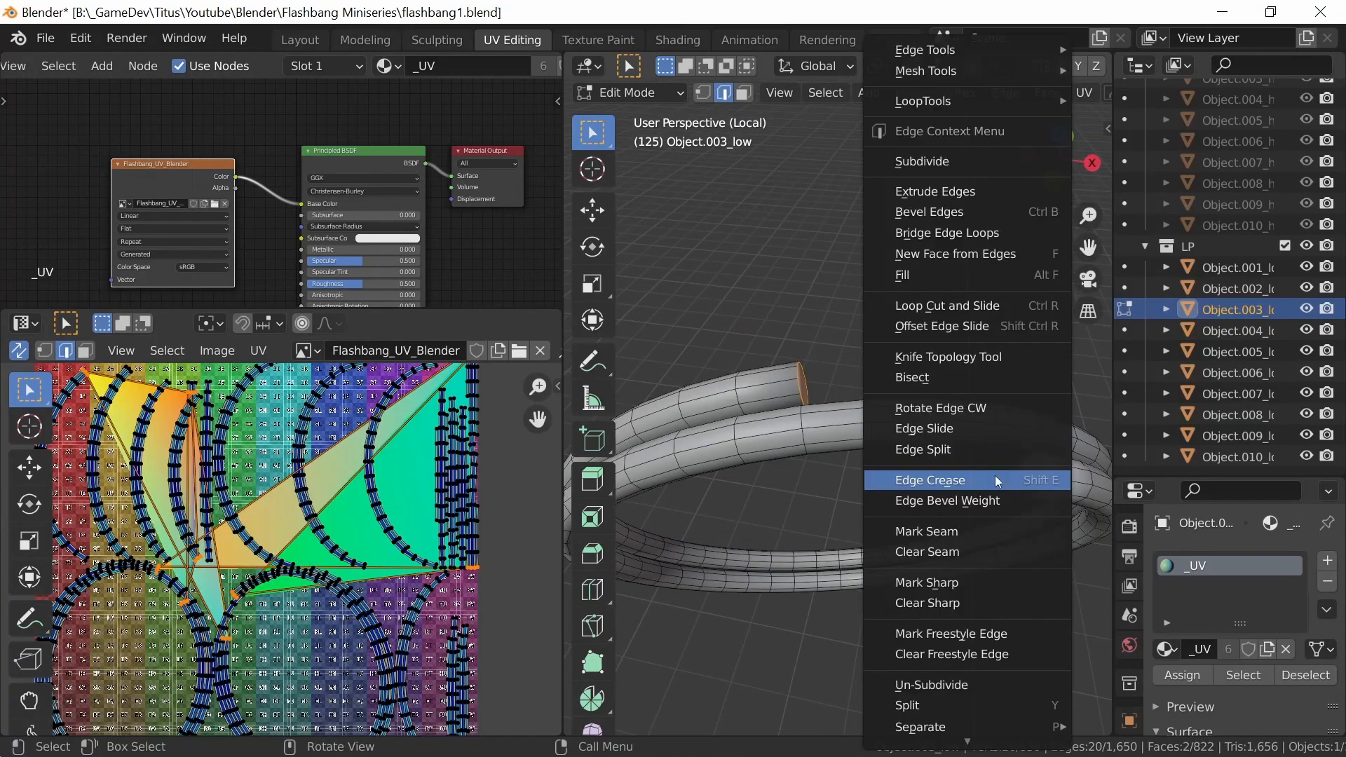
click(978, 531)
middle_drag(979, 530, 936, 524)
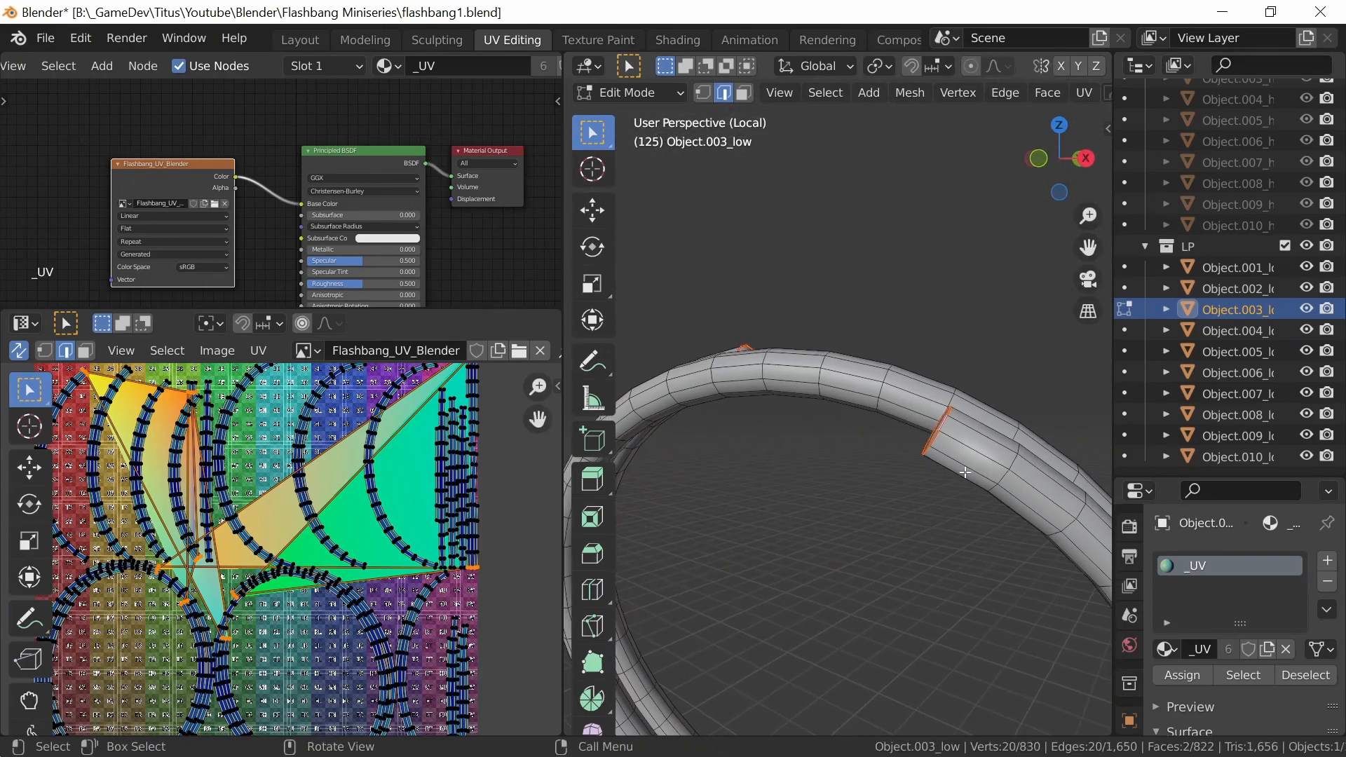
alt+click(958, 462)
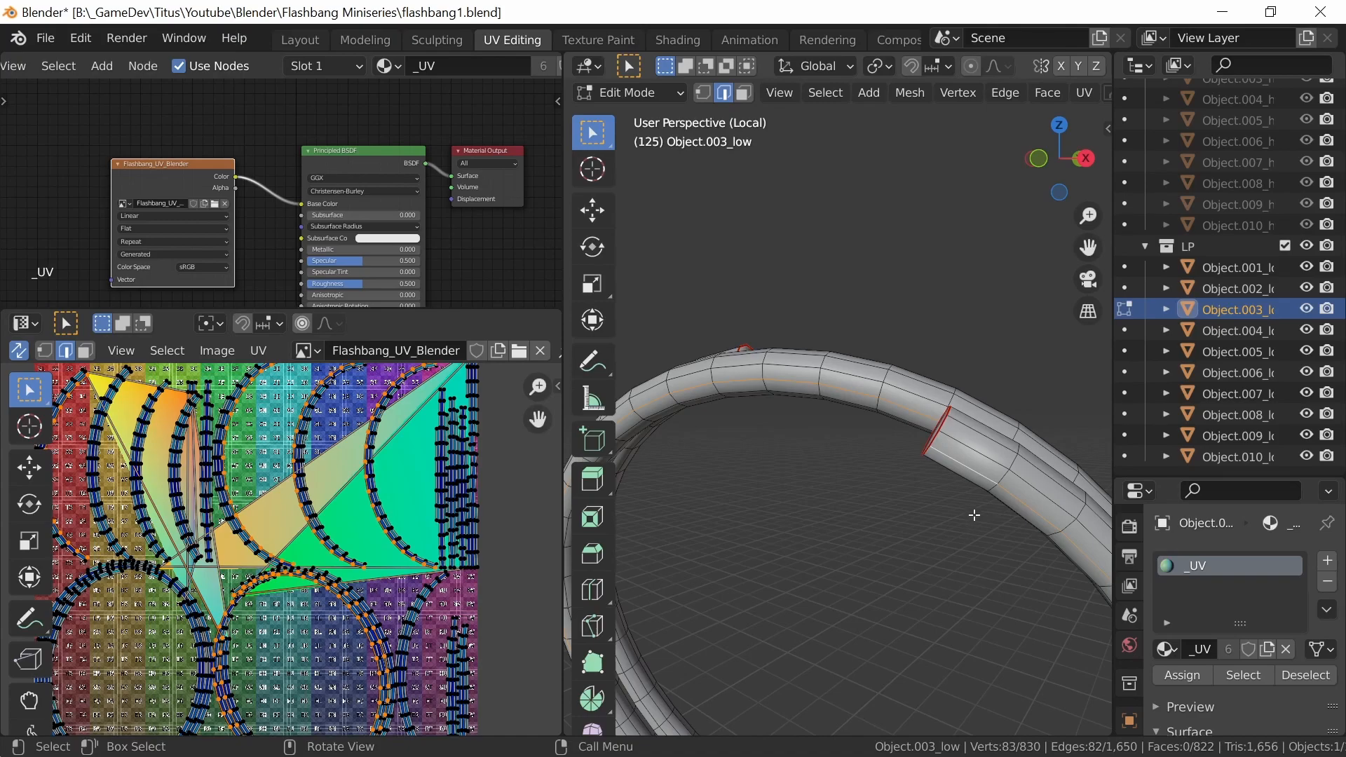
right_click(964, 482)
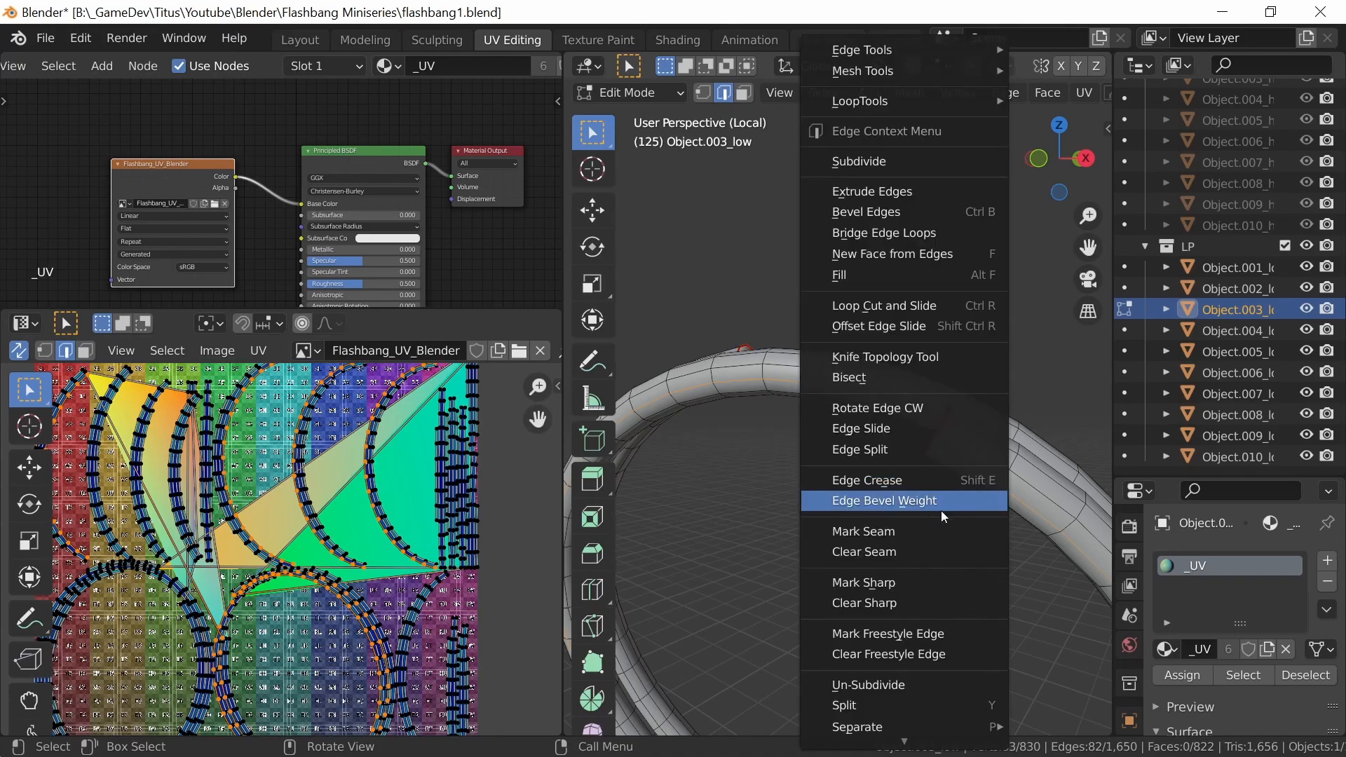
click(917, 534)
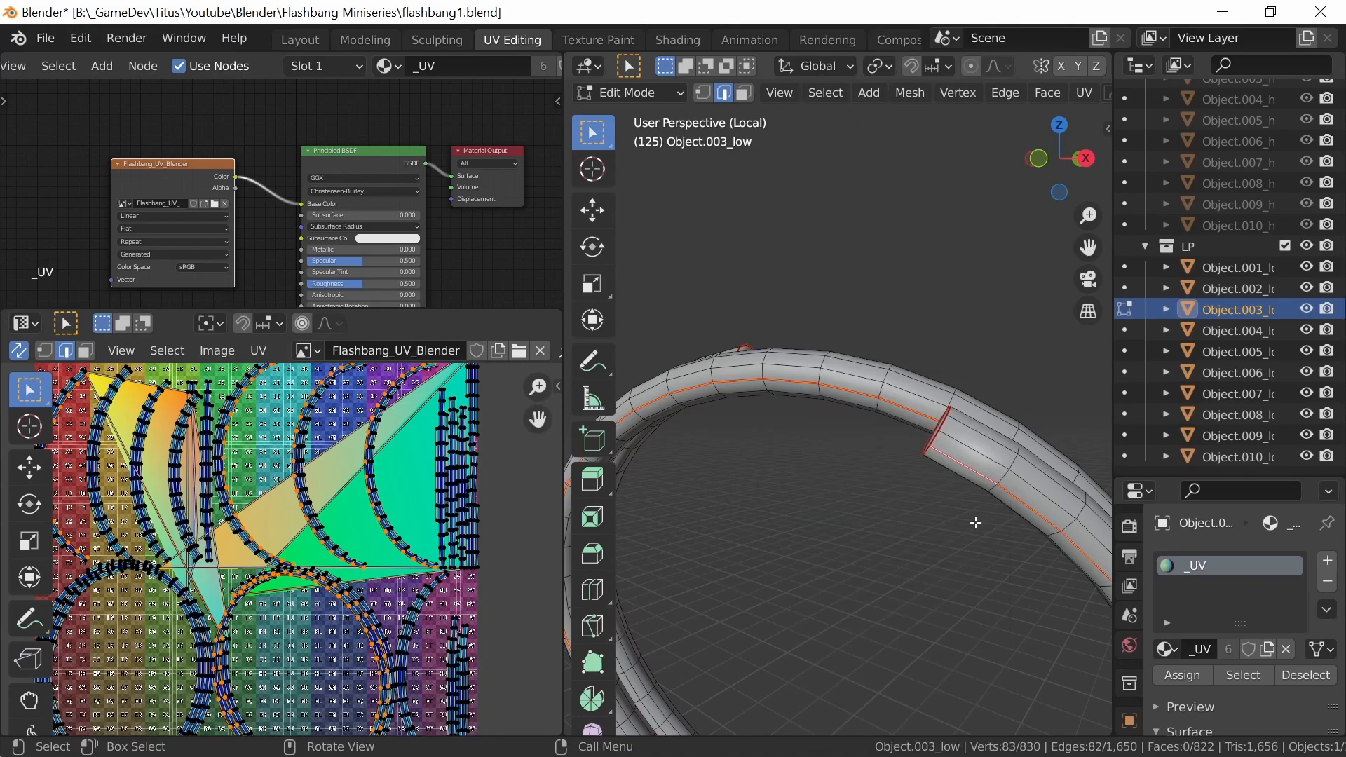
Return to Material Preview shading and unwrap the entire pull ring along its seams
key(z)
click(915, 591)
mouse_move(915, 590)
middle_down()
mouse_move(926, 499)
mouse_move(856, 563)
mouse_move(837, 518)
middle_up()
key(a)
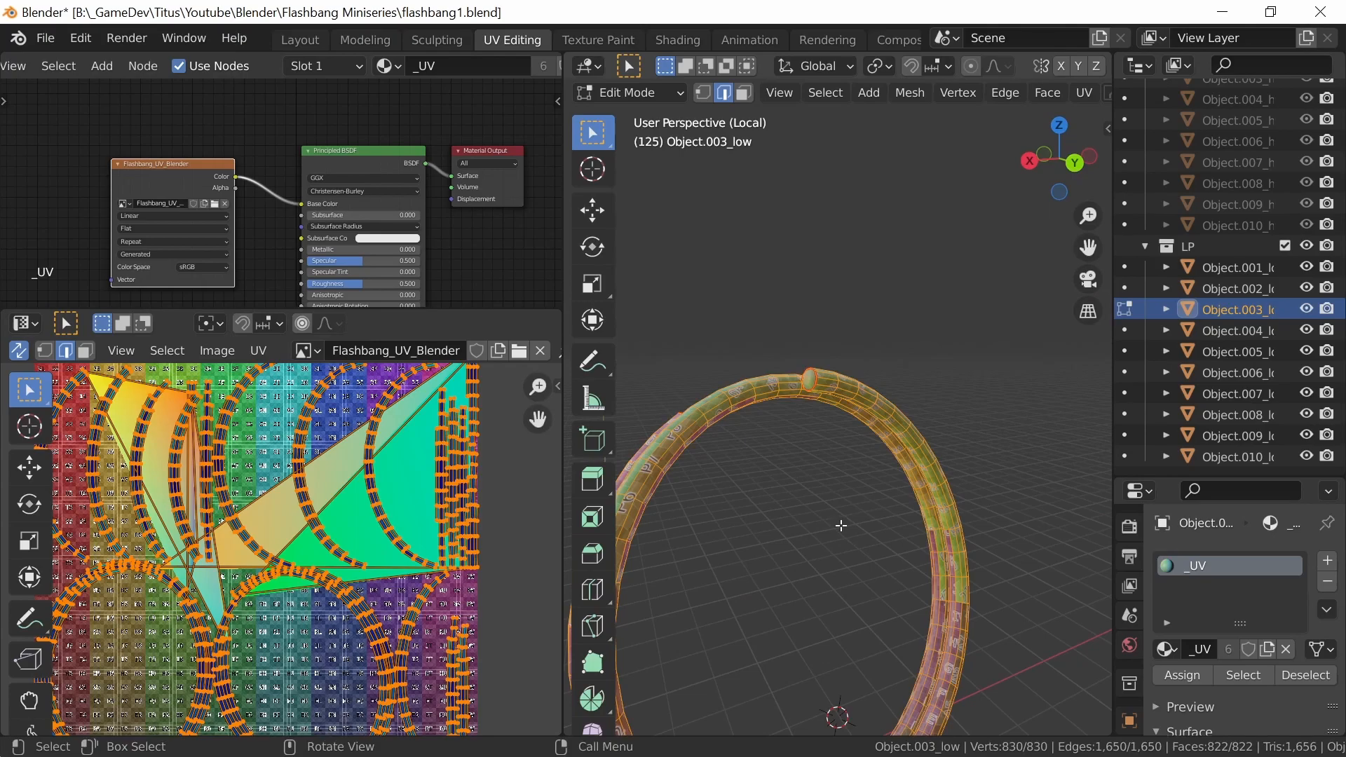
key(u)
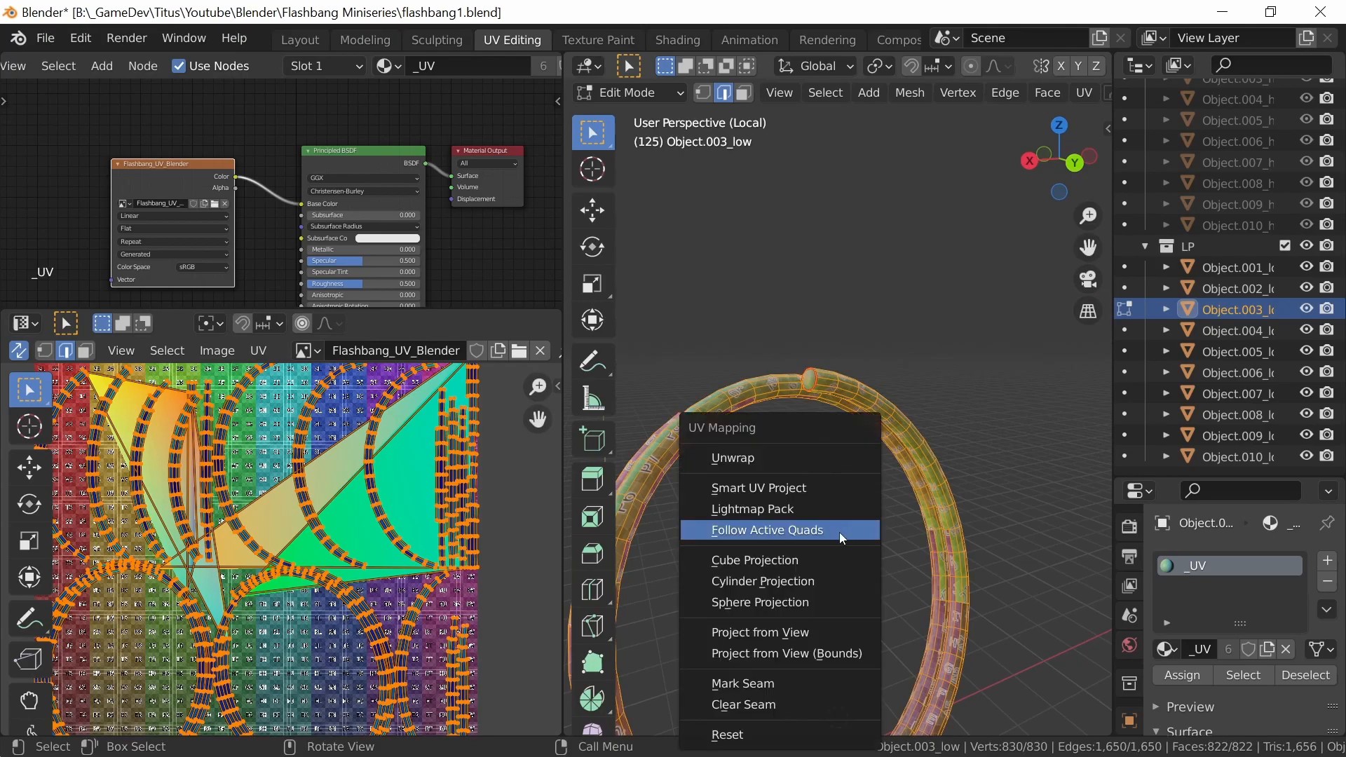
click(818, 460)
Examine the pull ring's unwrapped UV strip and how the checker texture lies on the model
middle_drag(226, 572, 412, 605)
ctrl+middle_drag(285, 617, 308, 491)
middle_drag(232, 607, 432, 608)
ctrl+middle_drag(294, 575, 369, 623)
middle_drag(365, 670, 382, 624)
middle_drag(534, 474, 347, 547)
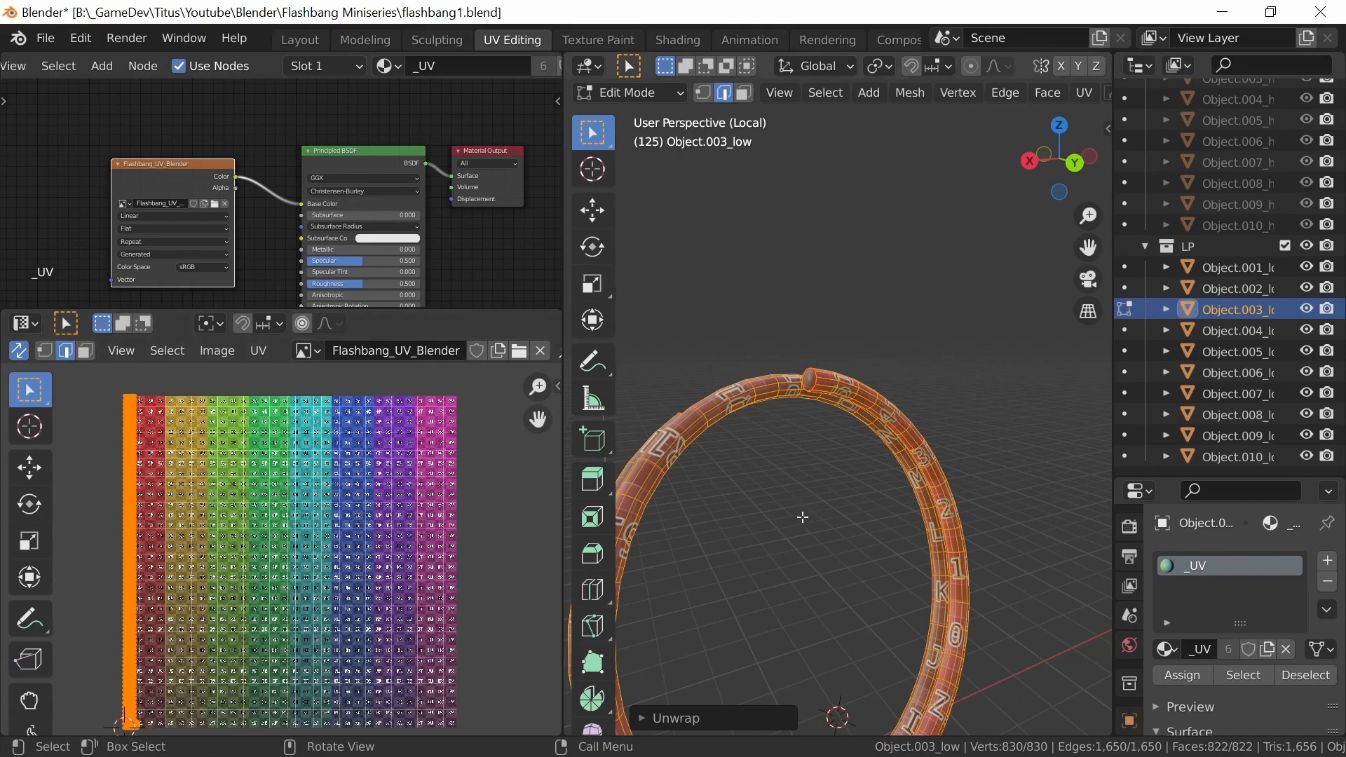
middle_drag(808, 519, 875, 447)
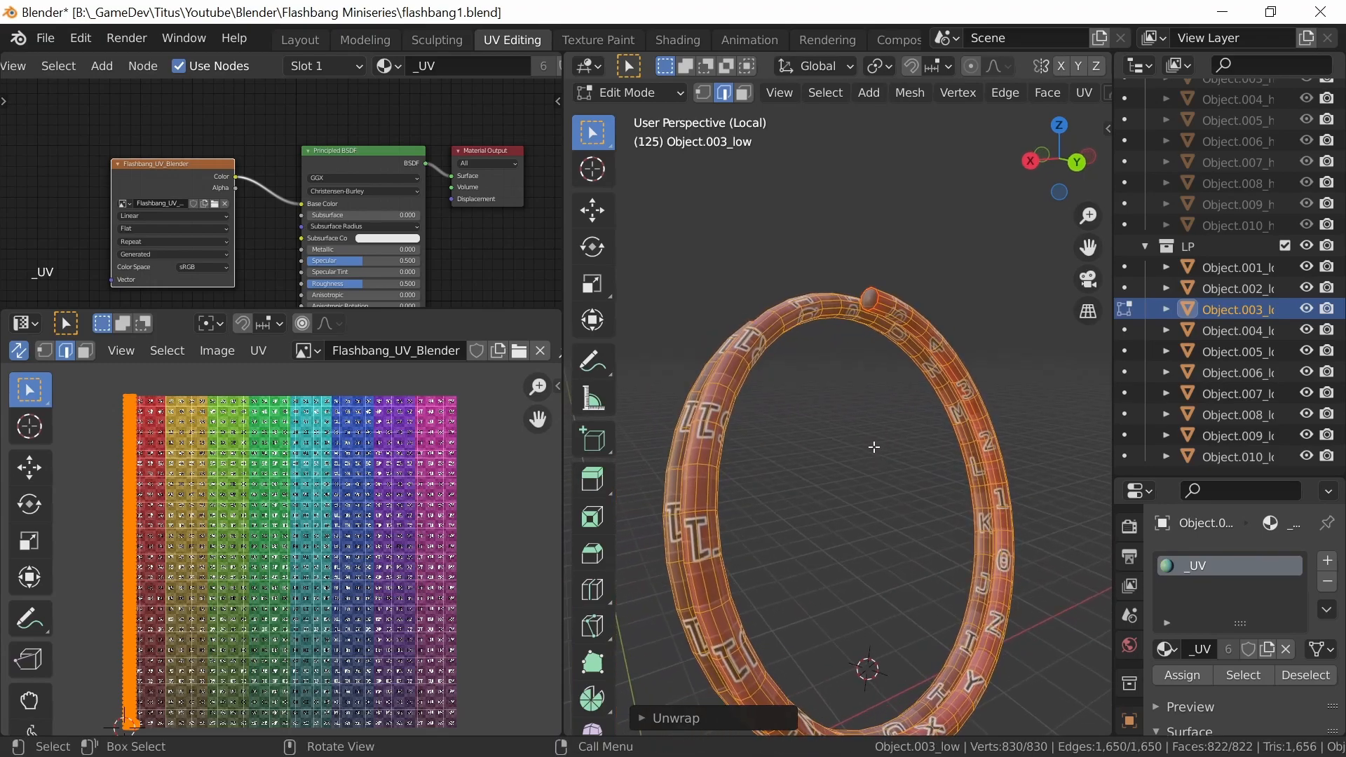
Leave the pull ring, assign the existing _UV material to the cotter pin Object.004_low, and isolate that pin in Edit Mode
key(KP_Divide)
middle_drag(779, 524, 758, 486)
key(Tab)
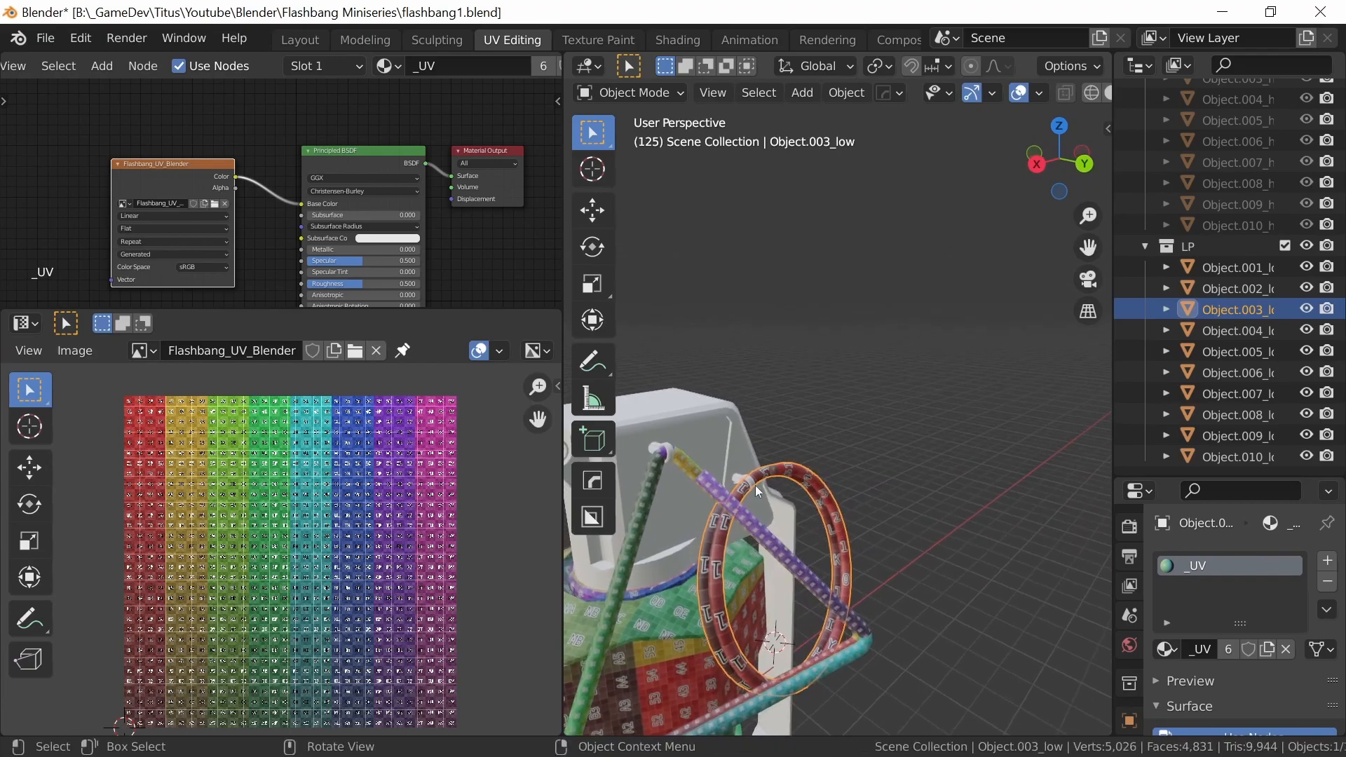
click(757, 486)
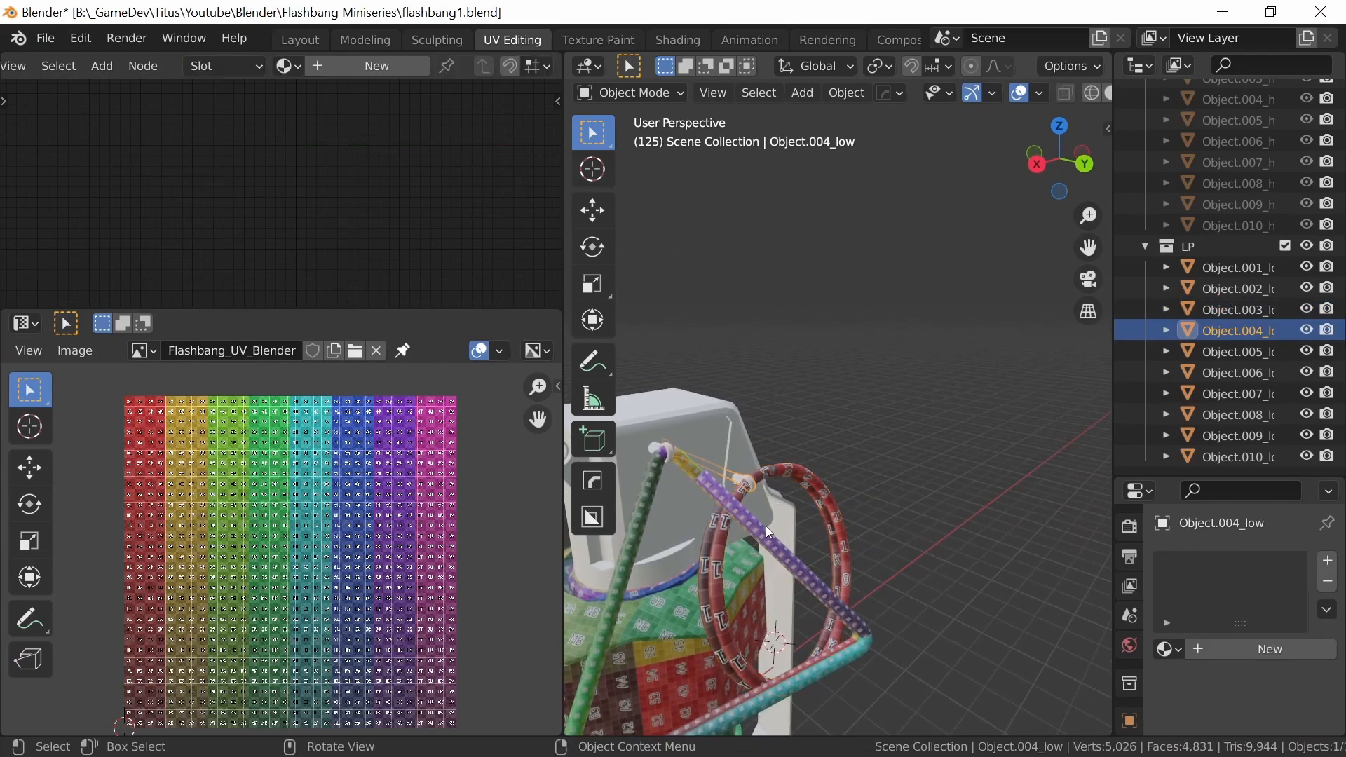
click(288, 66)
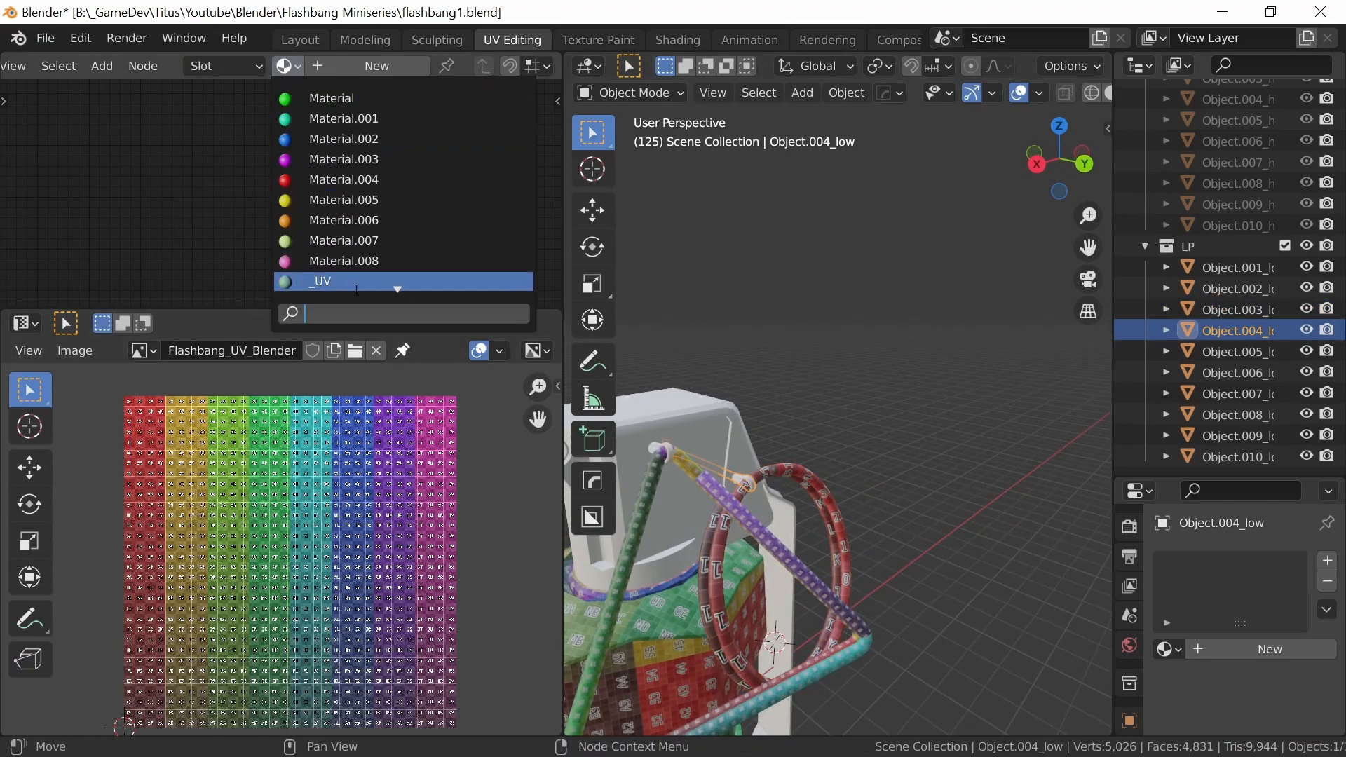
click(347, 279)
key(Tab)
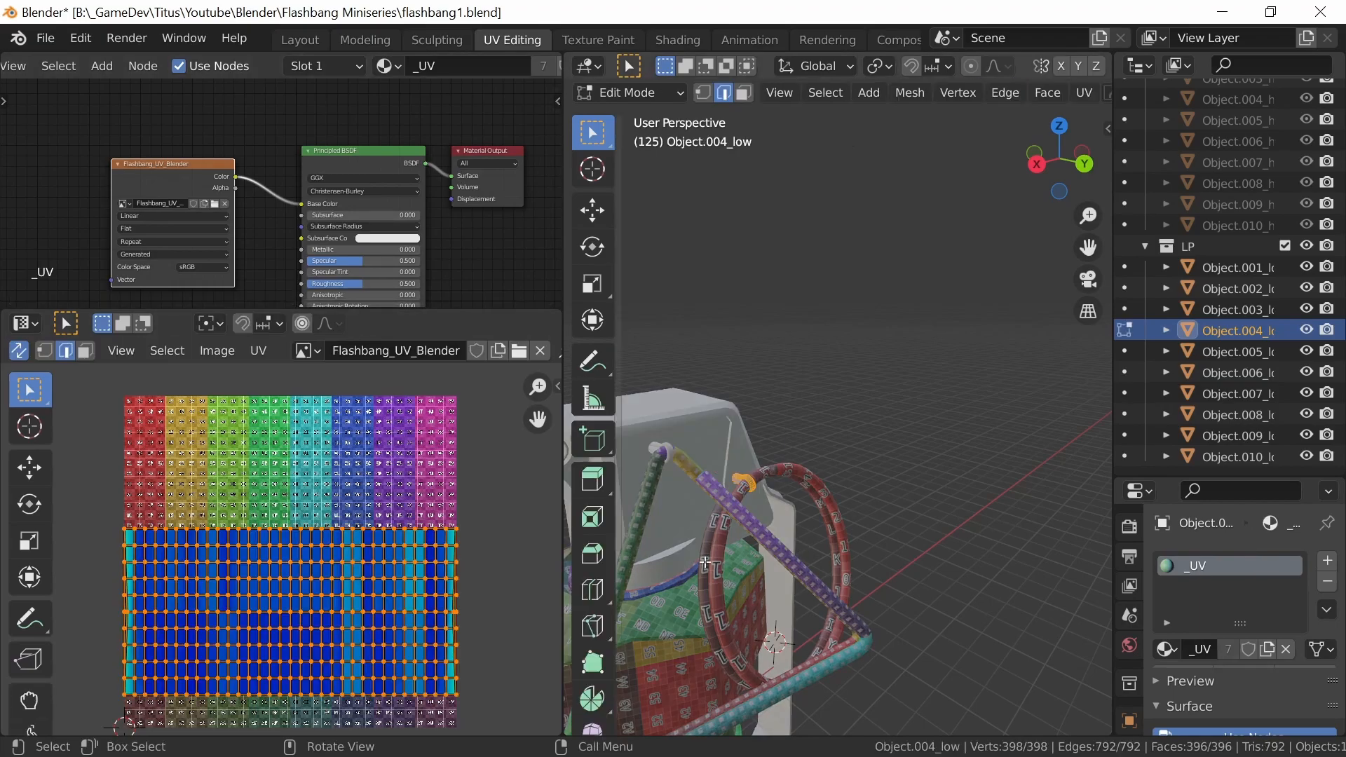
key(KP_Divide)
Try a Smart UV Project with a 66° angle limit on the entire cotter pin and examine the resulting islands
middle_drag(856, 534, 904, 476)
right_click(909, 465)
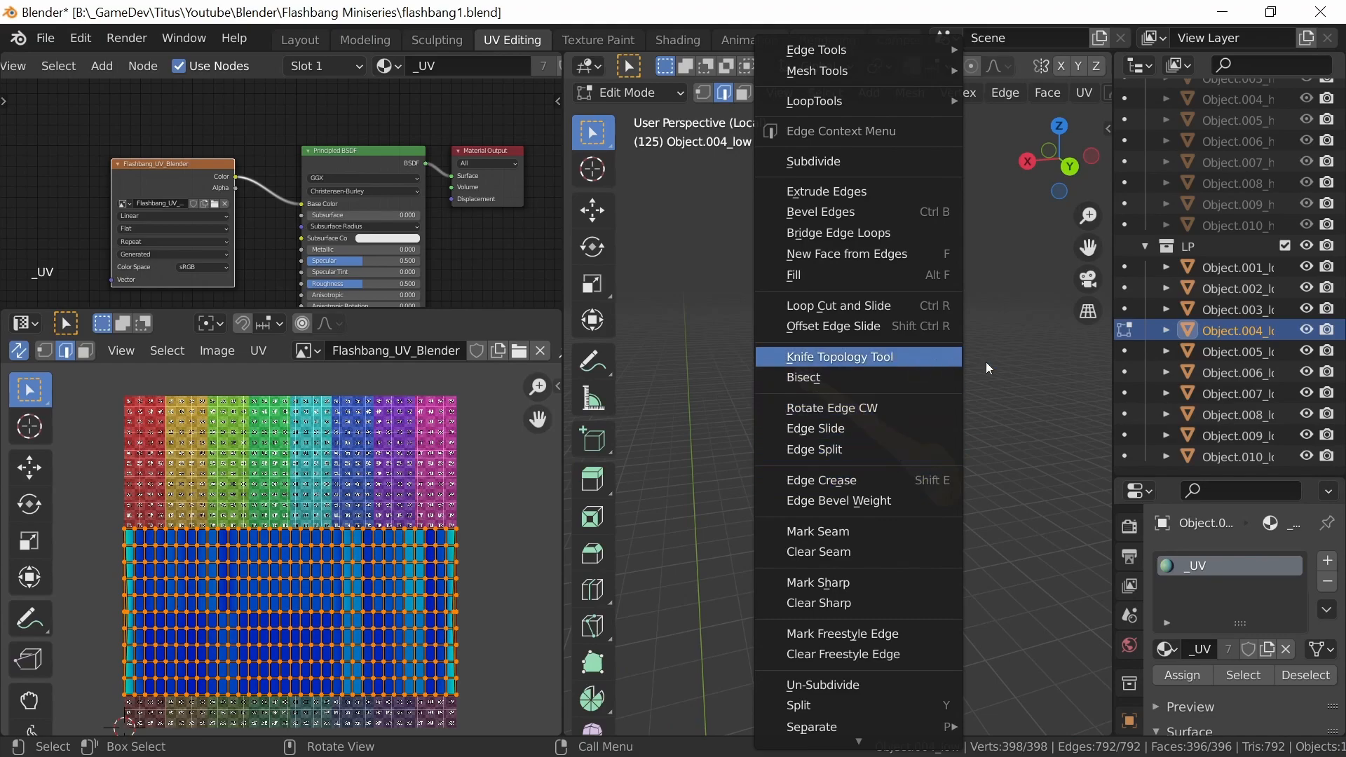
key(Escape)
key(u)
click(900, 489)
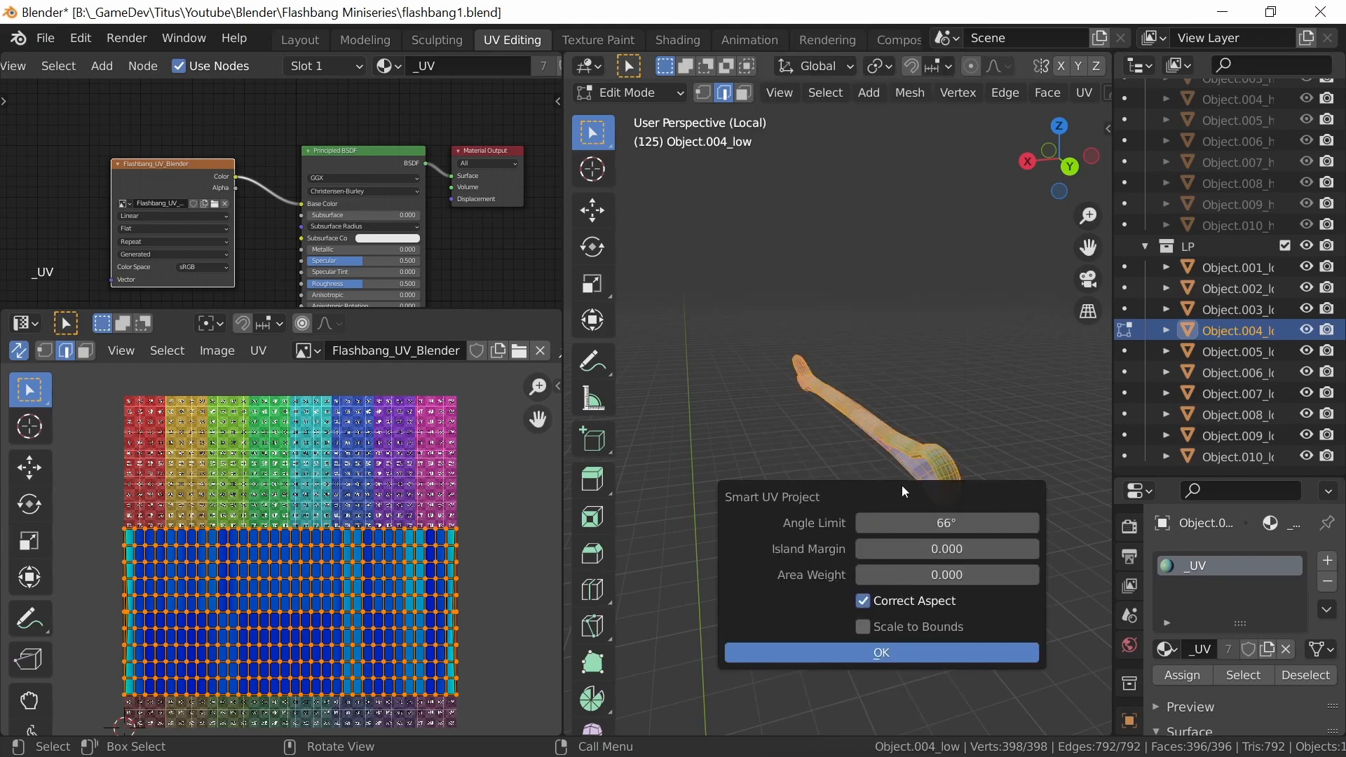
click(913, 652)
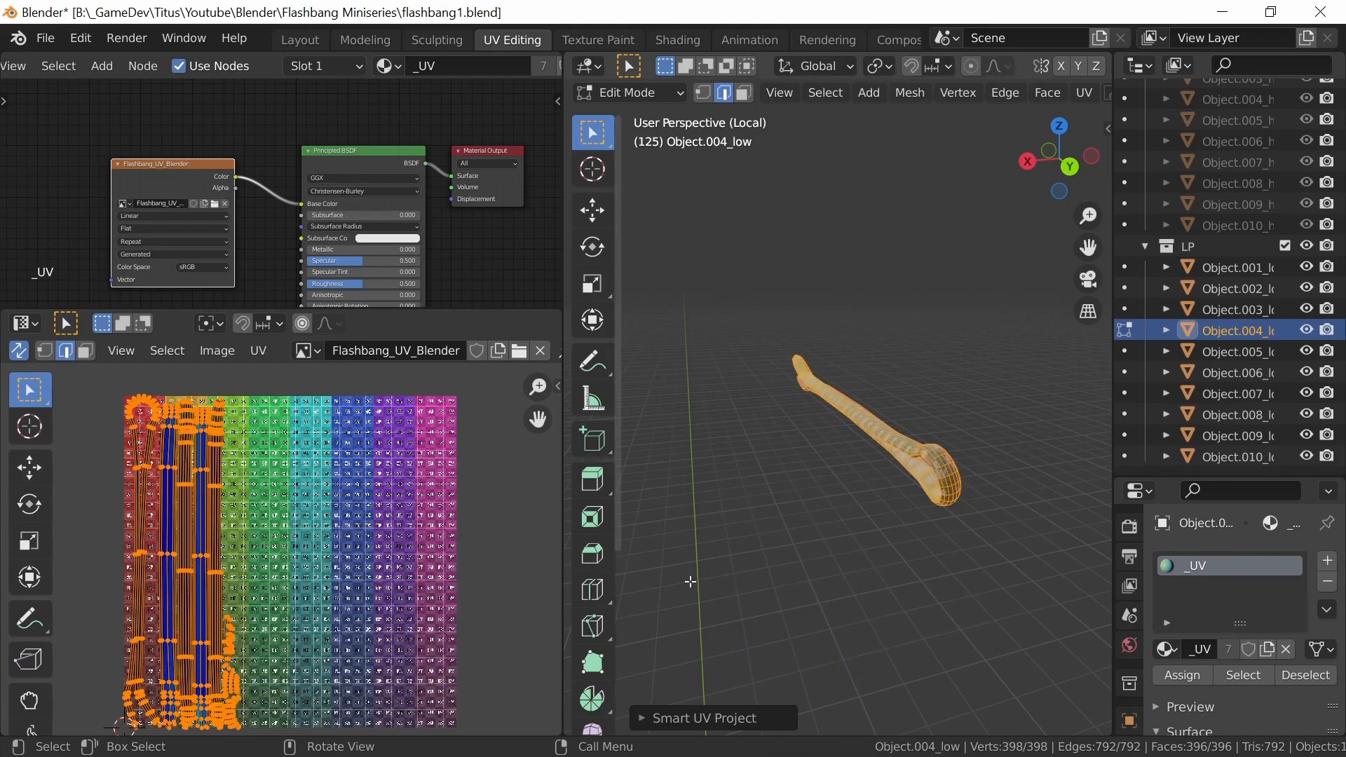
scroll(236, 677, up, 5)
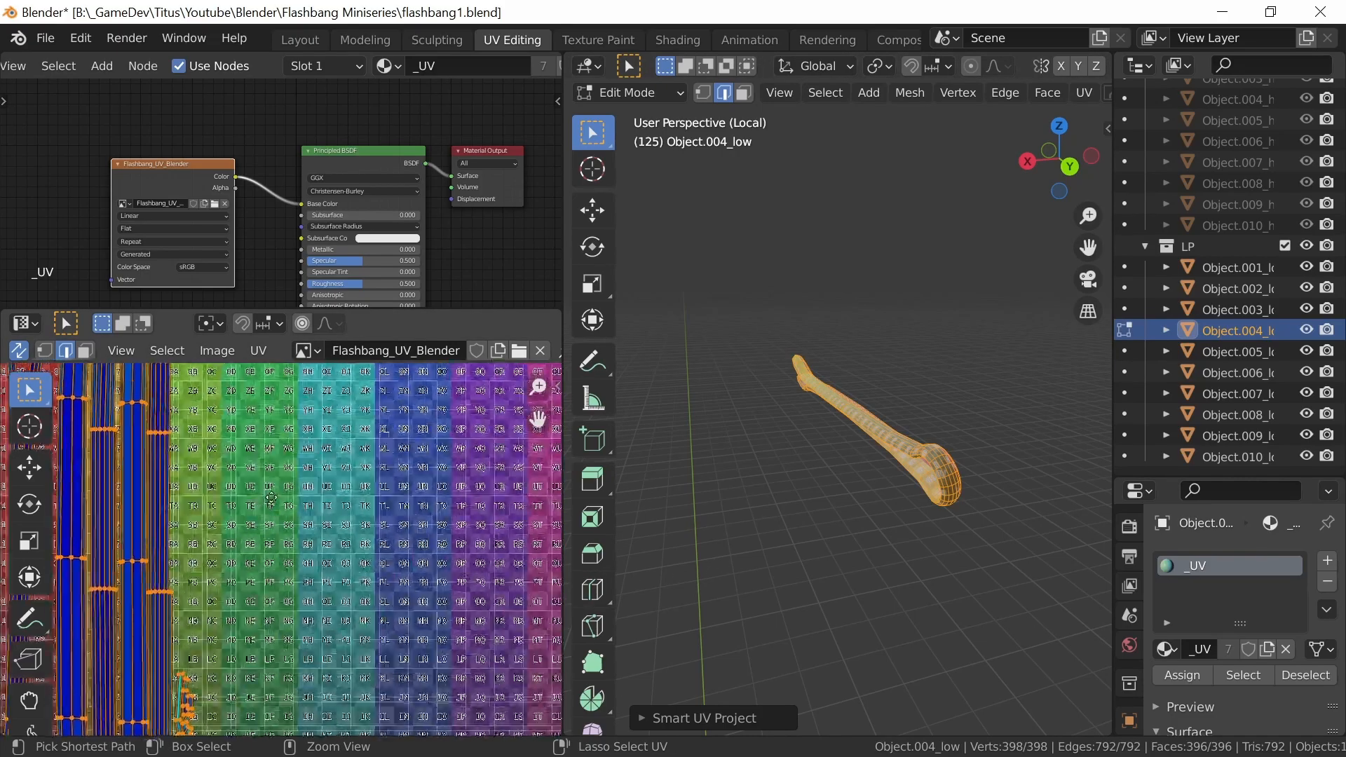
middle_drag(403, 483, 382, 553)
scroll(381, 553, down, 2)
middle_drag(388, 485, 369, 582)
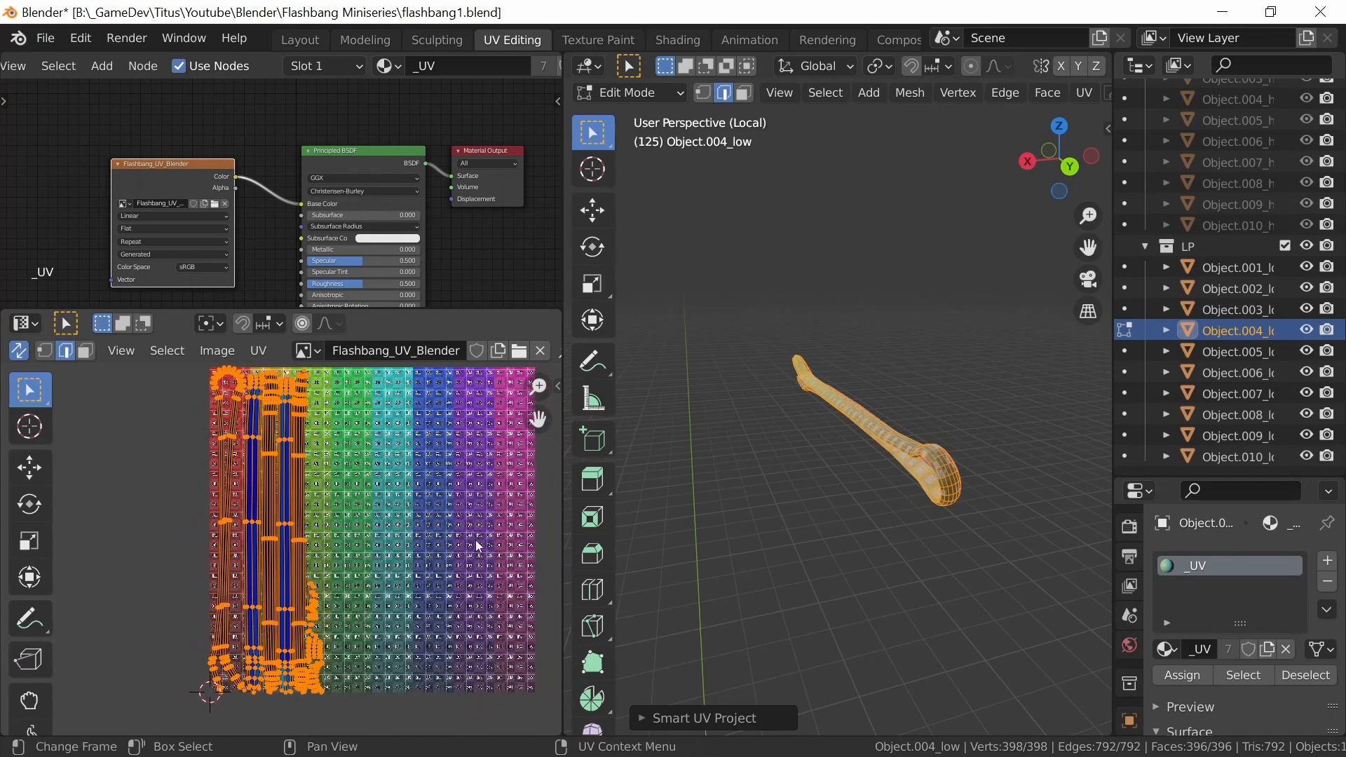
Mark a seam along the lengthwise edge loop running down the middle of the cotter pin's prong
middle_drag(928, 517, 861, 556)
click(915, 516)
alt+click(886, 501)
key(ctrl+e)
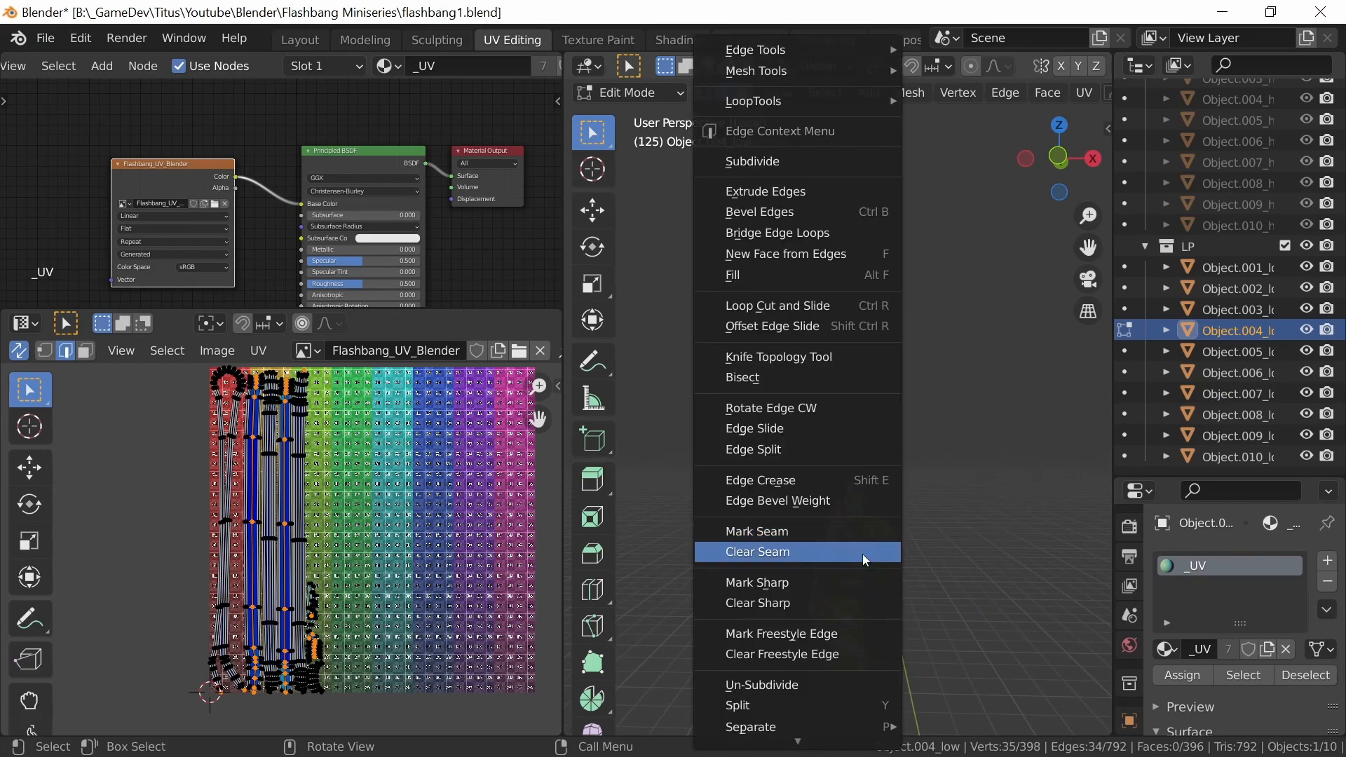
click(861, 530)
Unwrap the entire cotter pin along its lengthwise seam and examine the end of the UV strip up close
key(a)
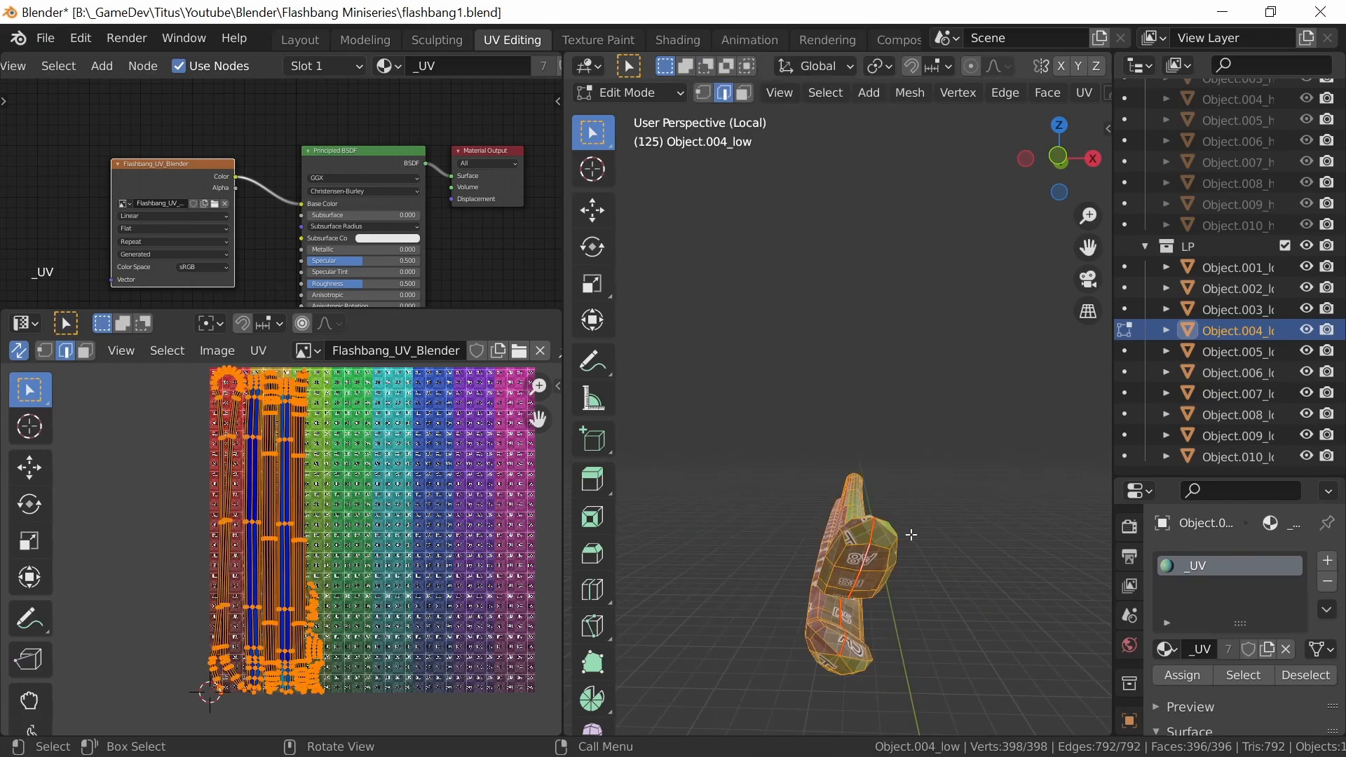
key(u)
click(885, 457)
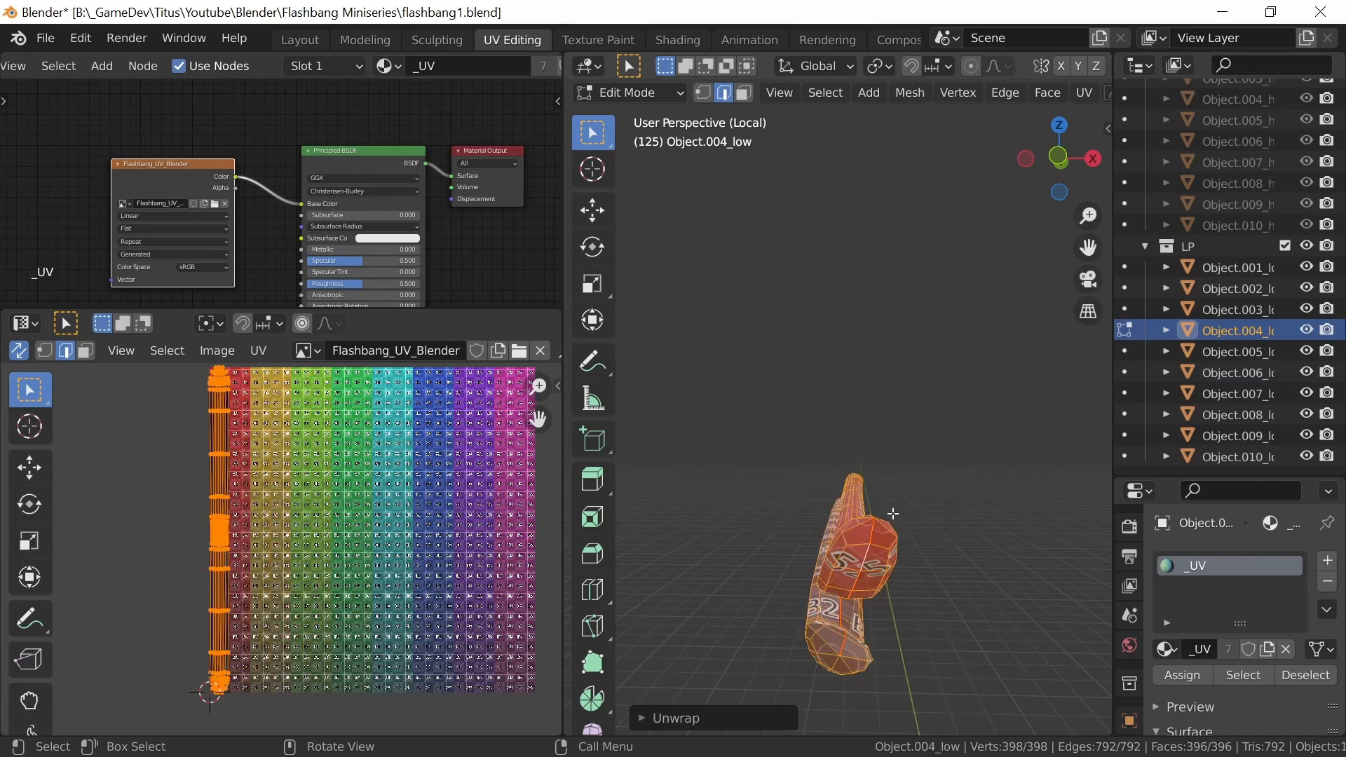
scroll(261, 618, up, 3)
middle_drag(260, 618, 277, 572)
scroll(319, 549, up, 4)
scroll(319, 549, up, 3)
In Wireframe shading, select the complete edge ring around the tip of the cotter pin's upper prong and mark it as a seam
middle_drag(697, 544, 908, 545)
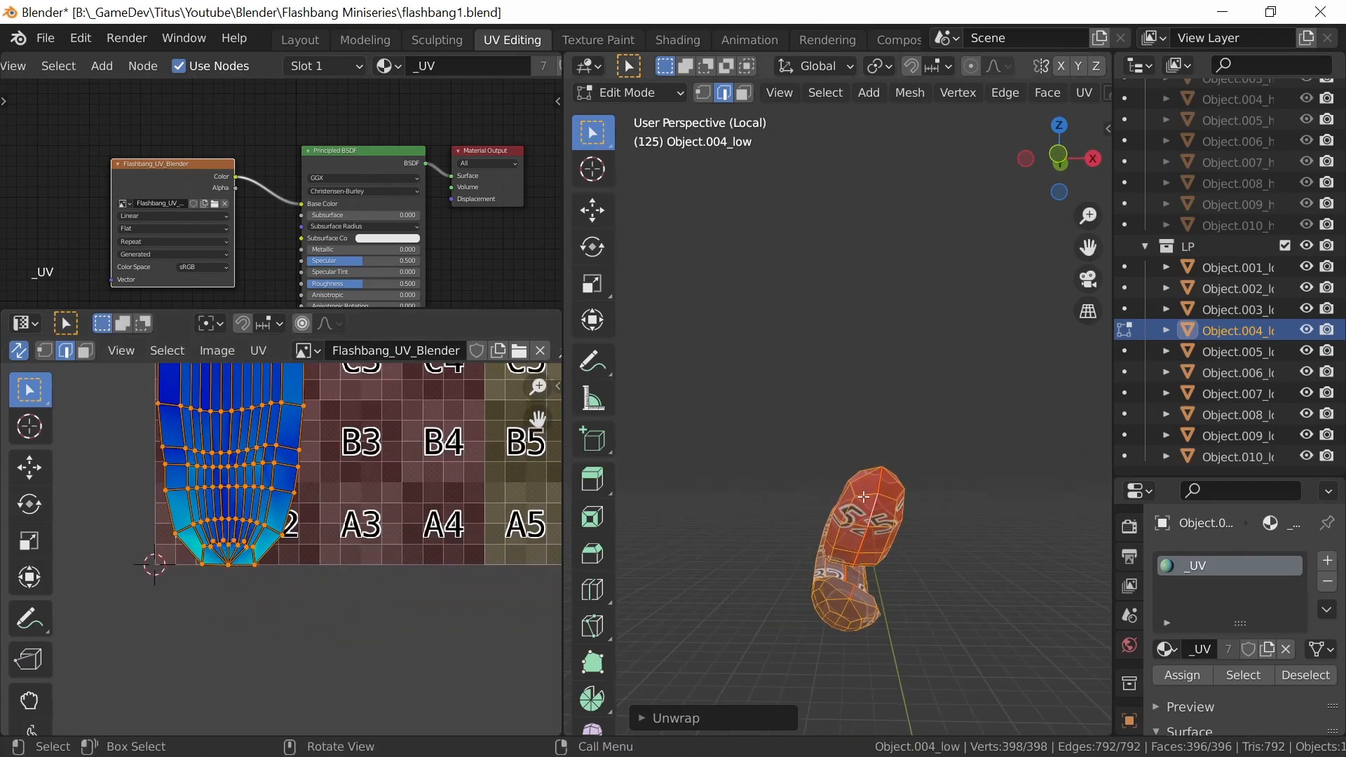
alt+click(904, 506)
mouse_move(912, 540)
middle_down()
mouse_move(935, 617)
mouse_move(911, 544)
middle_up()
shift+middle_drag(971, 631, 862, 524)
key(z)
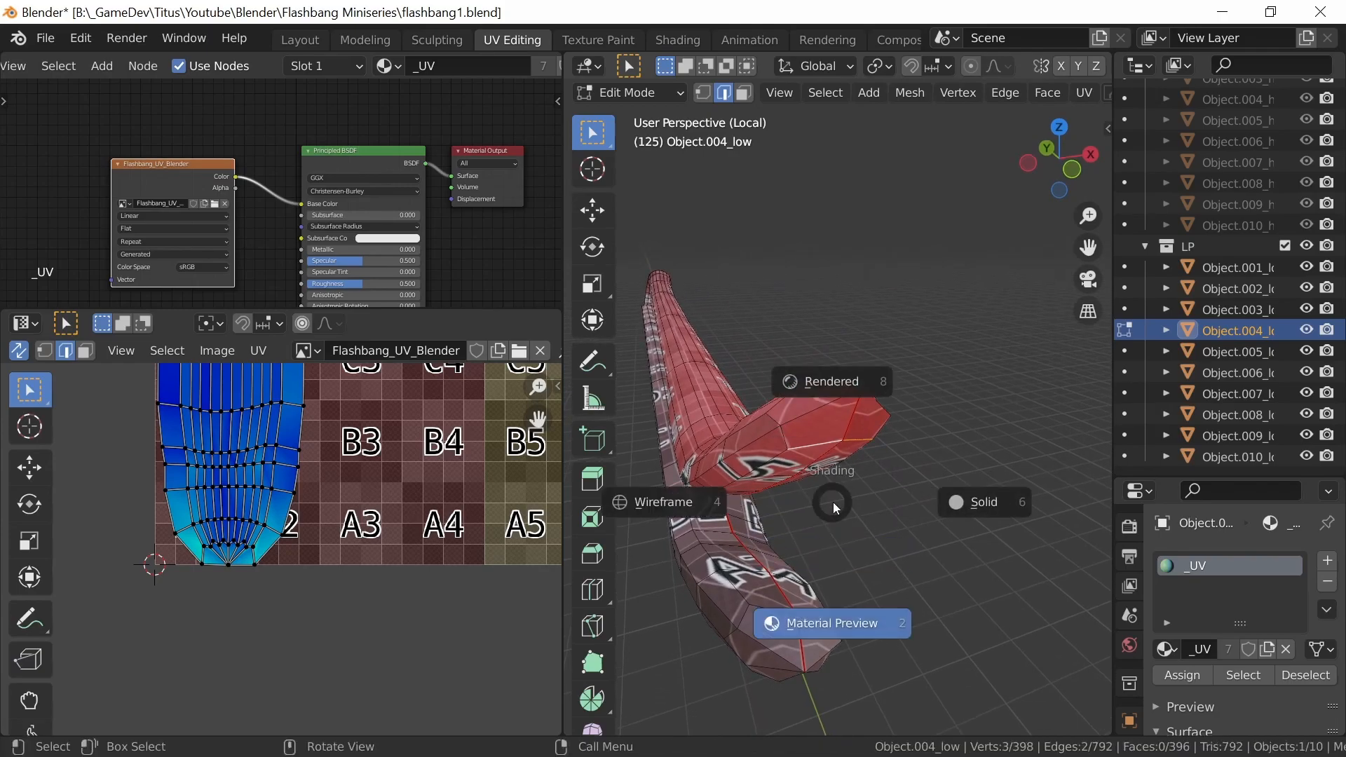
key(w)
middle_drag(836, 500, 788, 448)
alt+shift+click(799, 448)
alt+click(805, 454)
alt+middle_drag(805, 455, 870, 525)
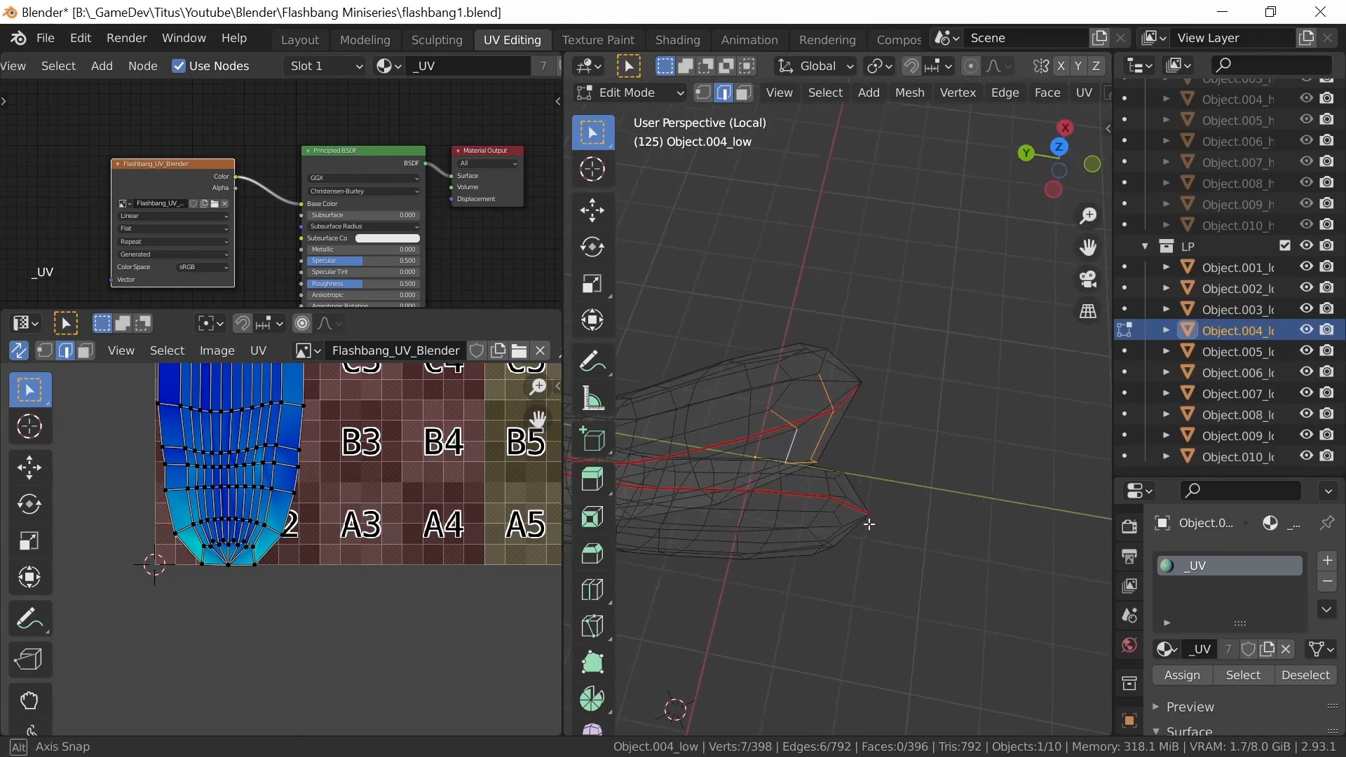
alt+middle_drag(800, 400, 837, 456)
alt+click(809, 443)
key(ctrl+e)
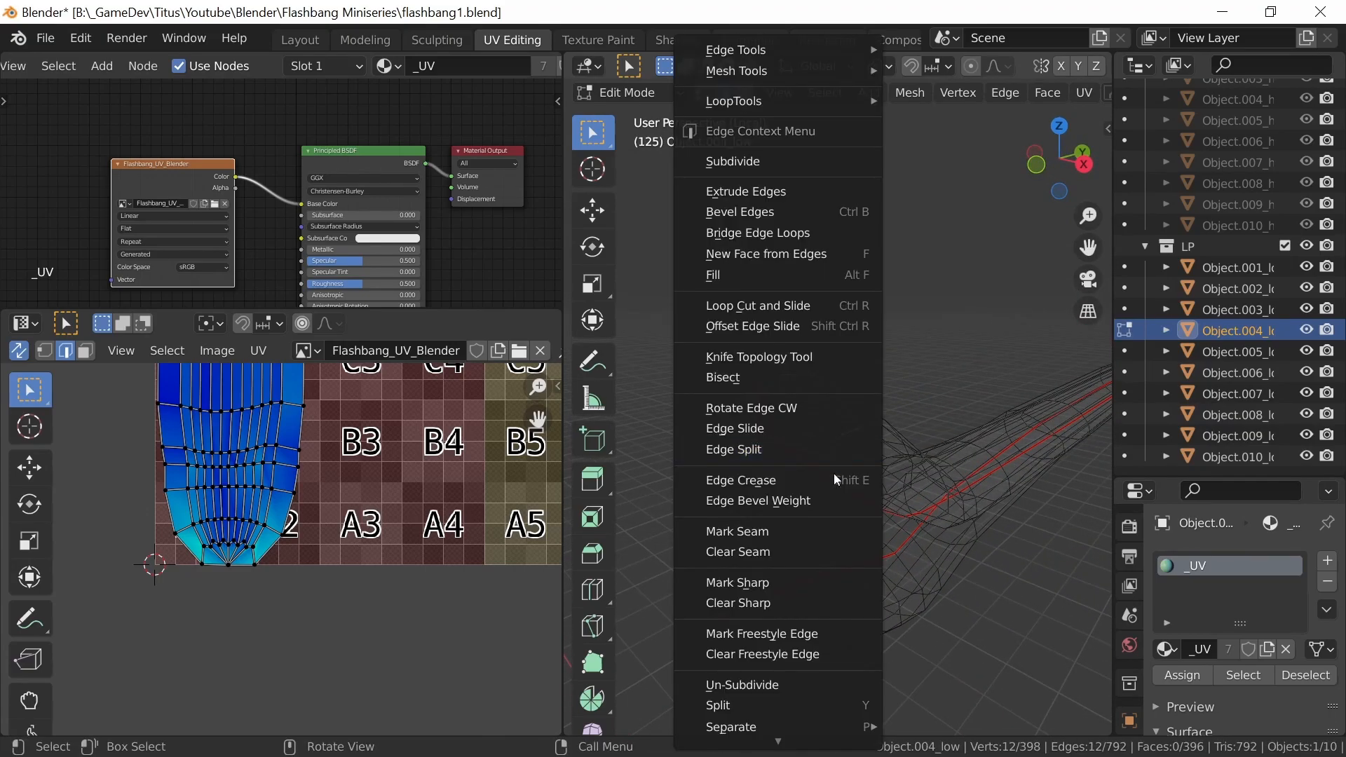
click(823, 533)
alt+middle_drag(823, 536, 878, 552)
In Solid shading, select the edge ring around the tip of the cotter pin's lower prong and mark it as a seam
key(z)
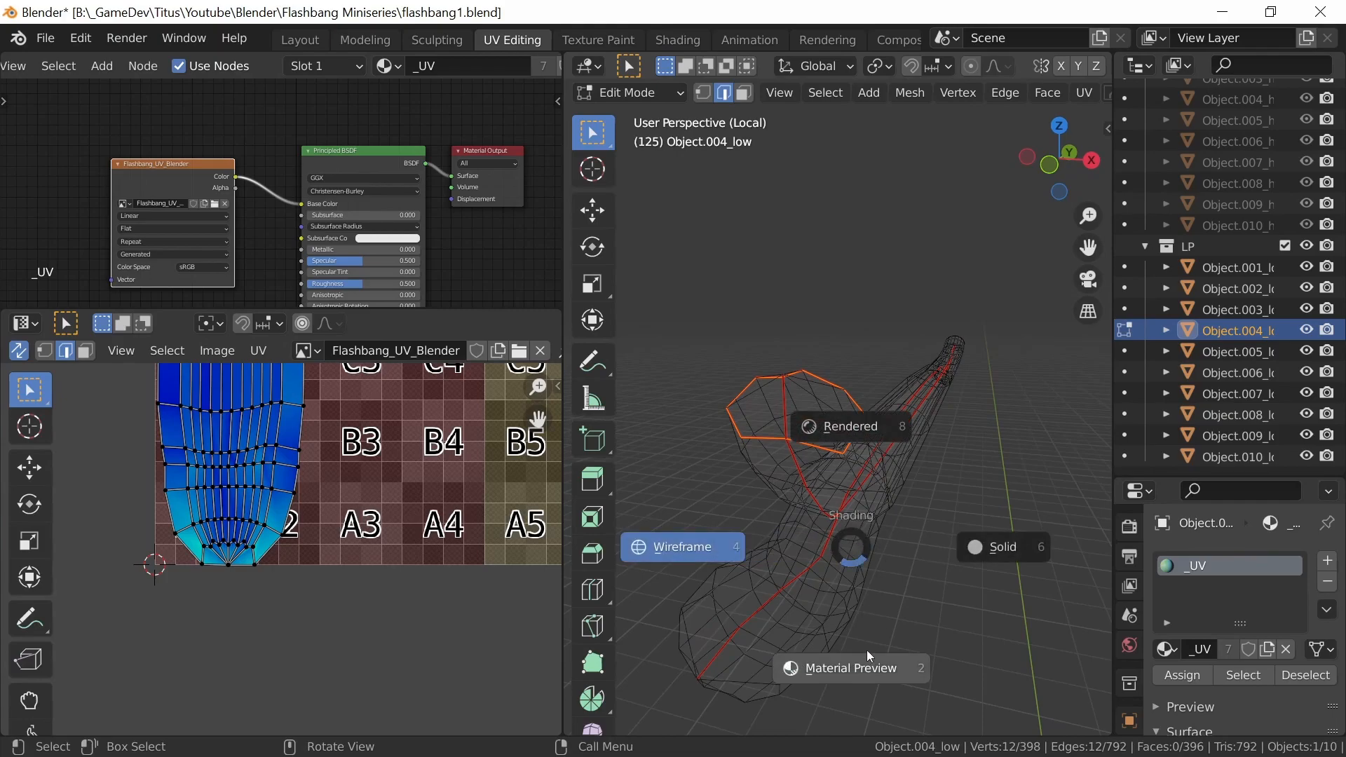
click(868, 671)
key(z)
click(999, 613)
middle_drag(862, 603, 777, 573)
alt+click(846, 518)
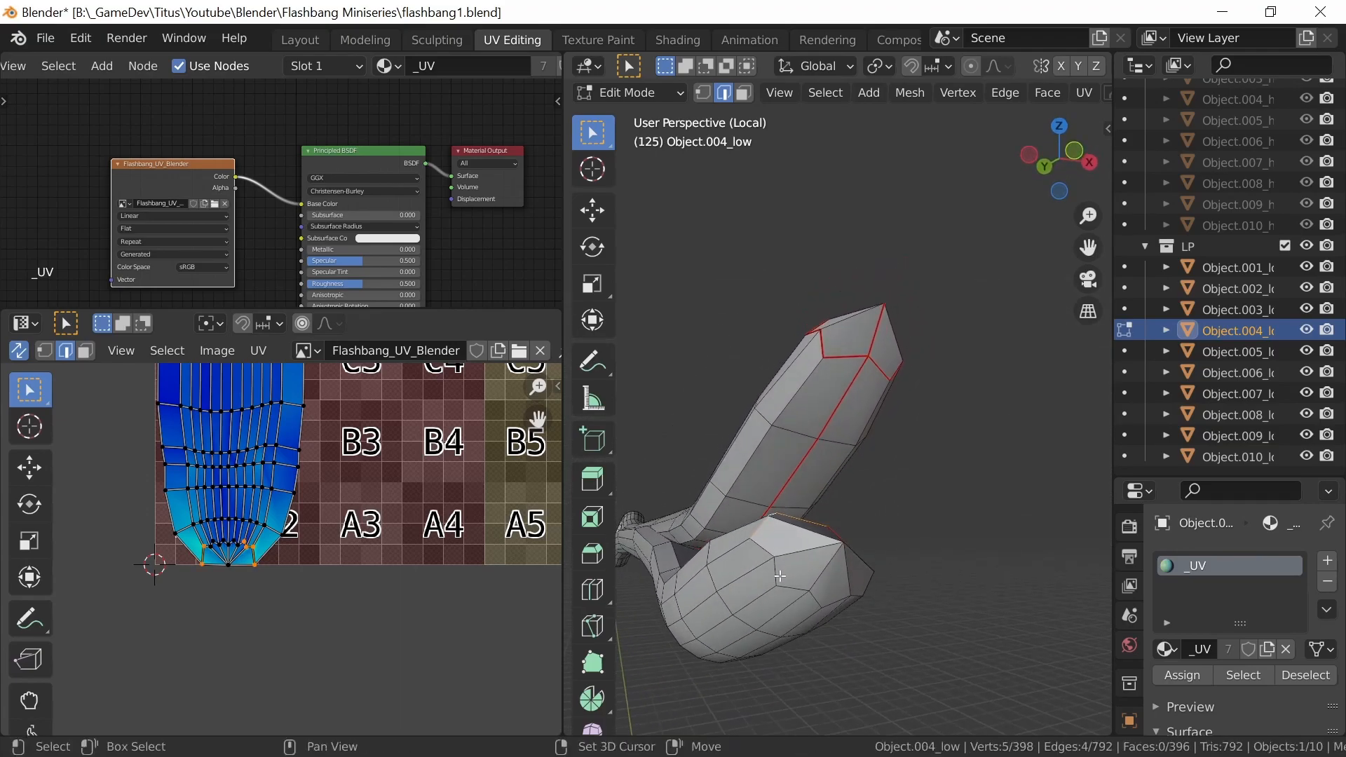
alt+click(859, 593)
middle_drag(858, 594, 889, 460)
alt+shift+click(865, 581)
key(ctrl+e)
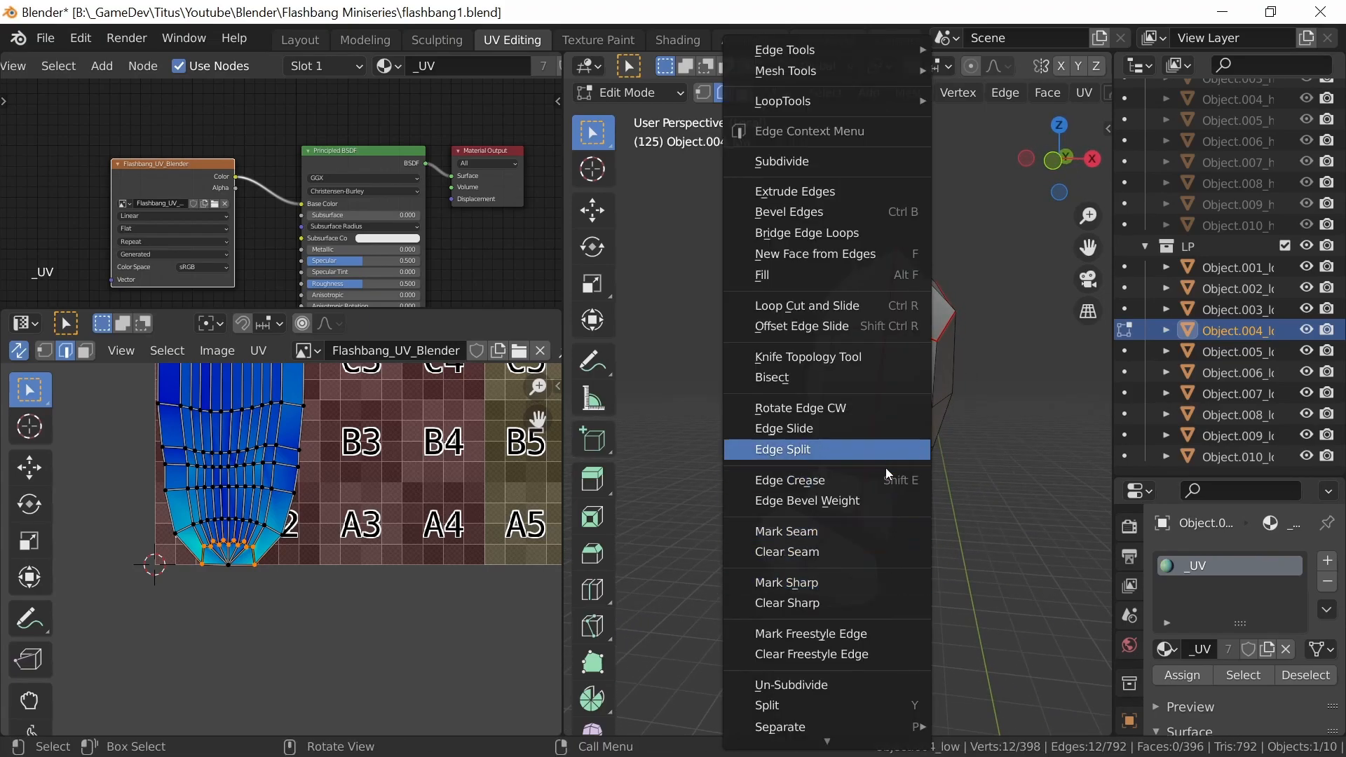
click(857, 531)
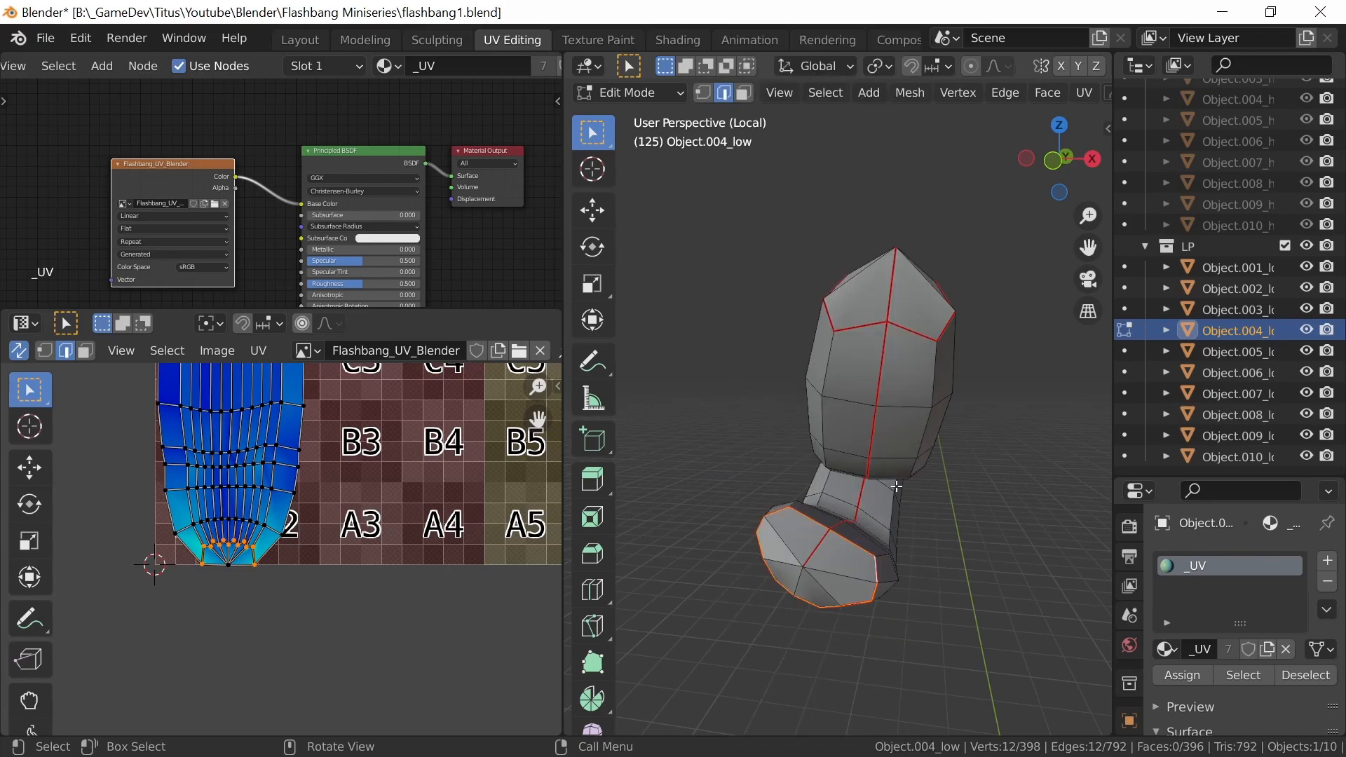
Return to Material Preview shading and unwrap the entire cotter pin along its lengthwise and tip seams
key(z)
click(885, 566)
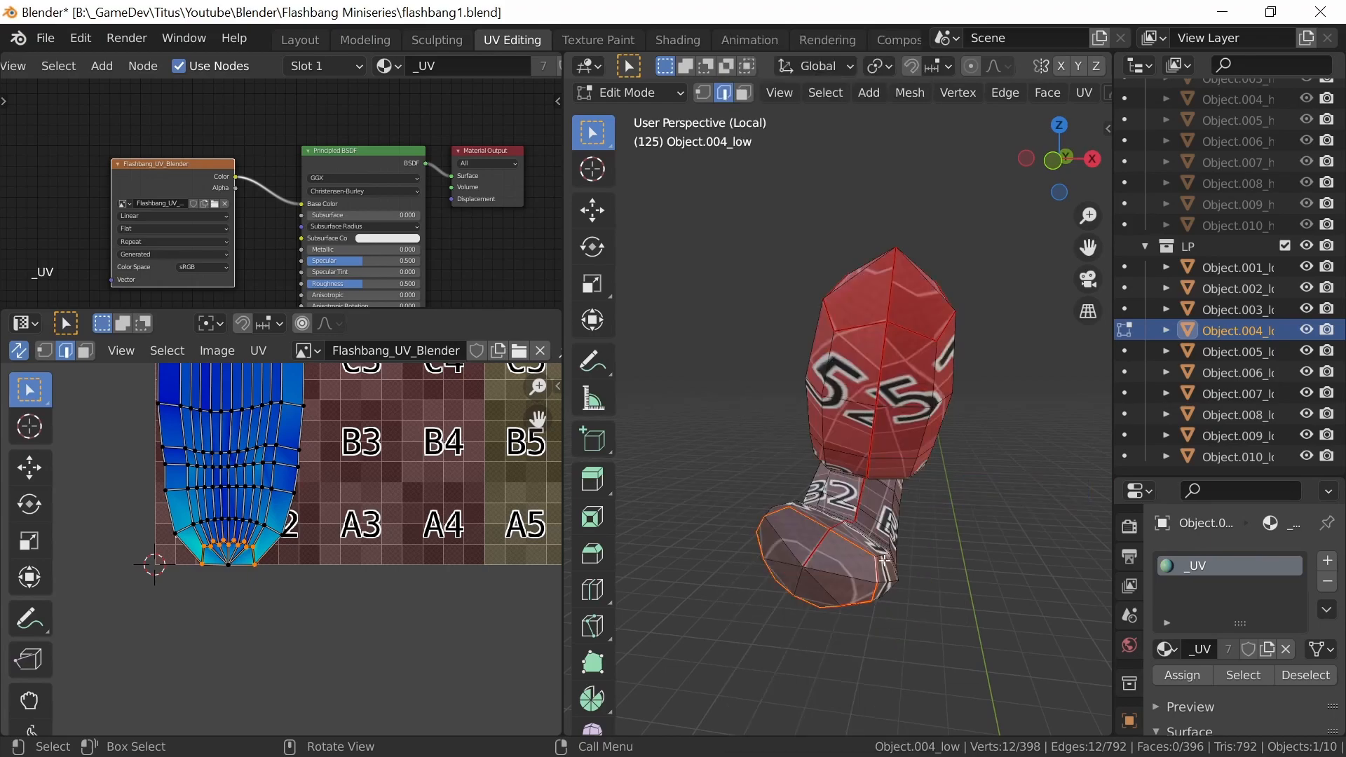
key(a)
key(u)
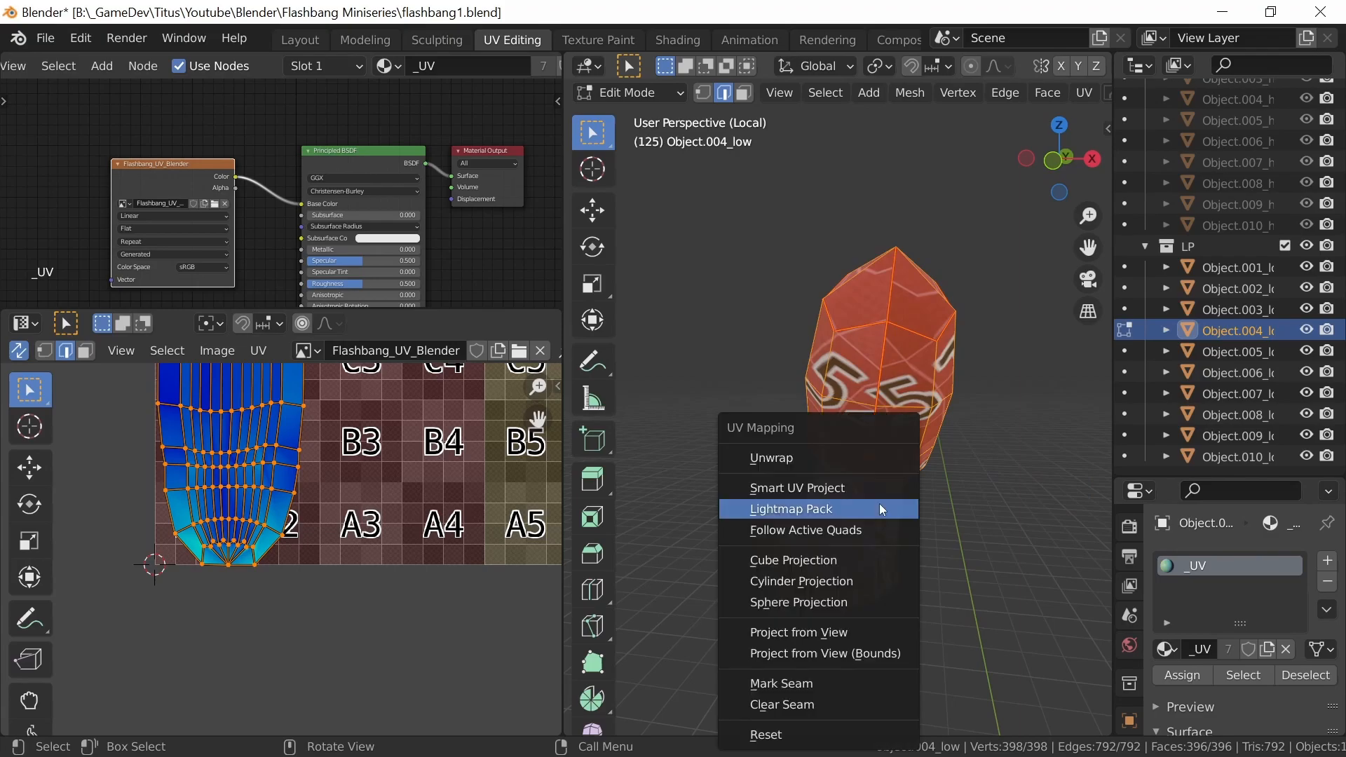
click(861, 459)
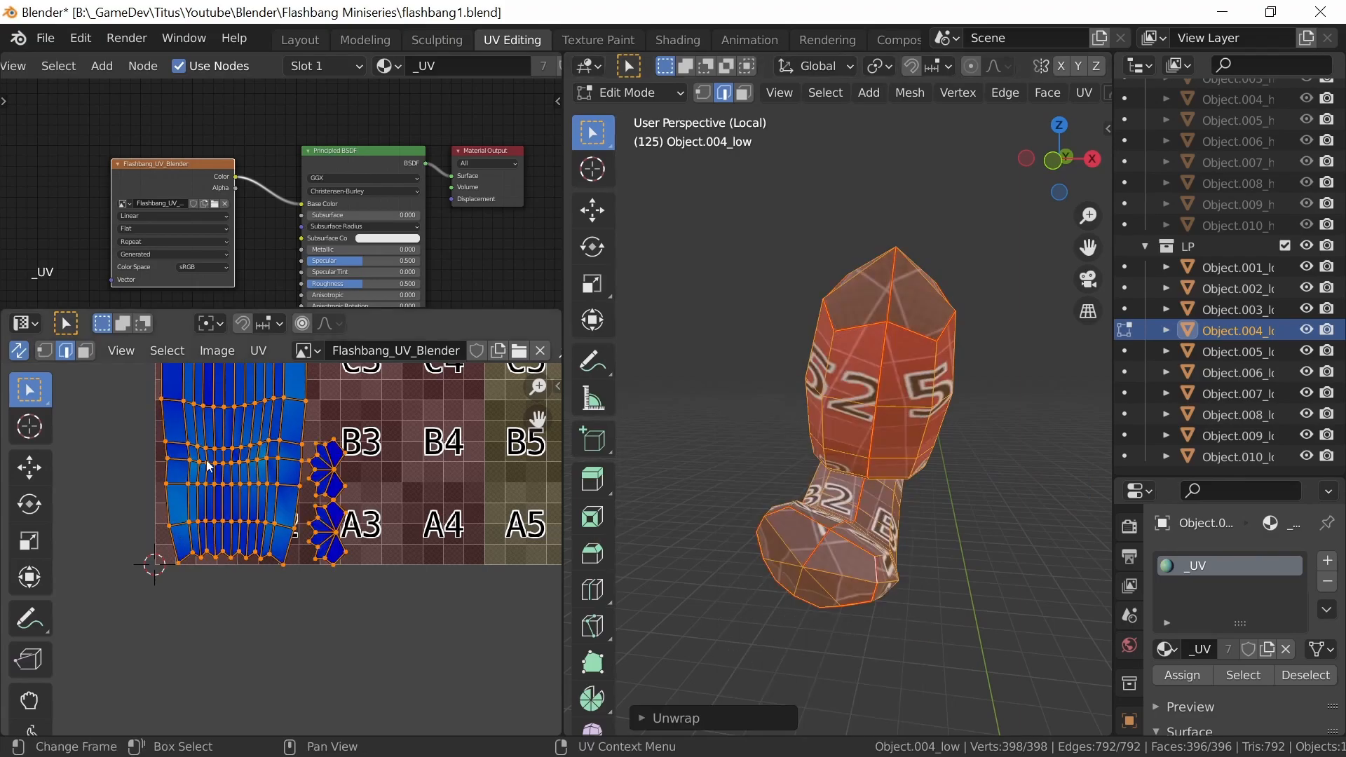
Examine the cotter pin's UV strip and separate tip islands, and how the checker texture lies along its length
shift+middle_drag(428, 484, 404, 538)
ctrl+middle_drag(387, 463, 386, 540)
shift+middle_drag(414, 371, 332, 593)
scroll(372, 502, down, 3)
middle_drag(842, 491, 777, 471)
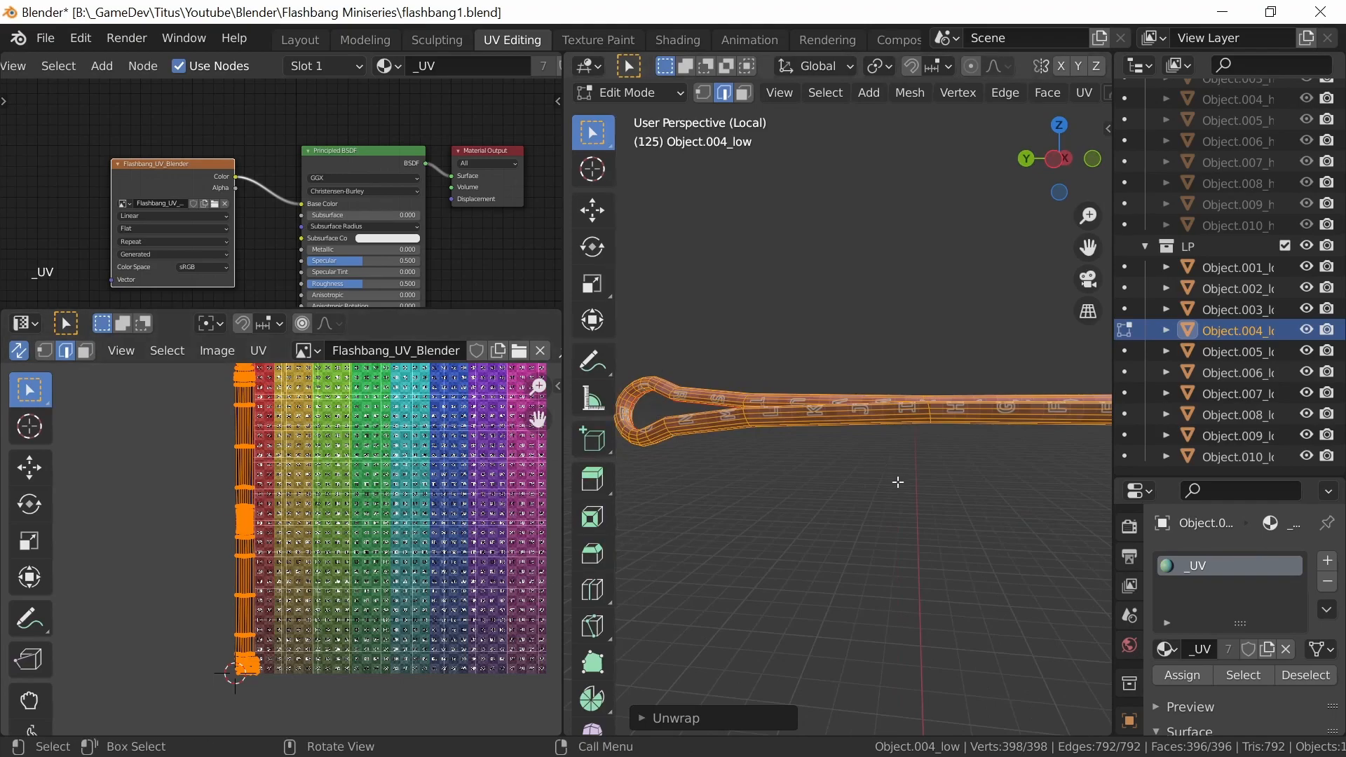
shift+middle_drag(851, 496, 853, 460)
scroll(853, 460, down, 1)
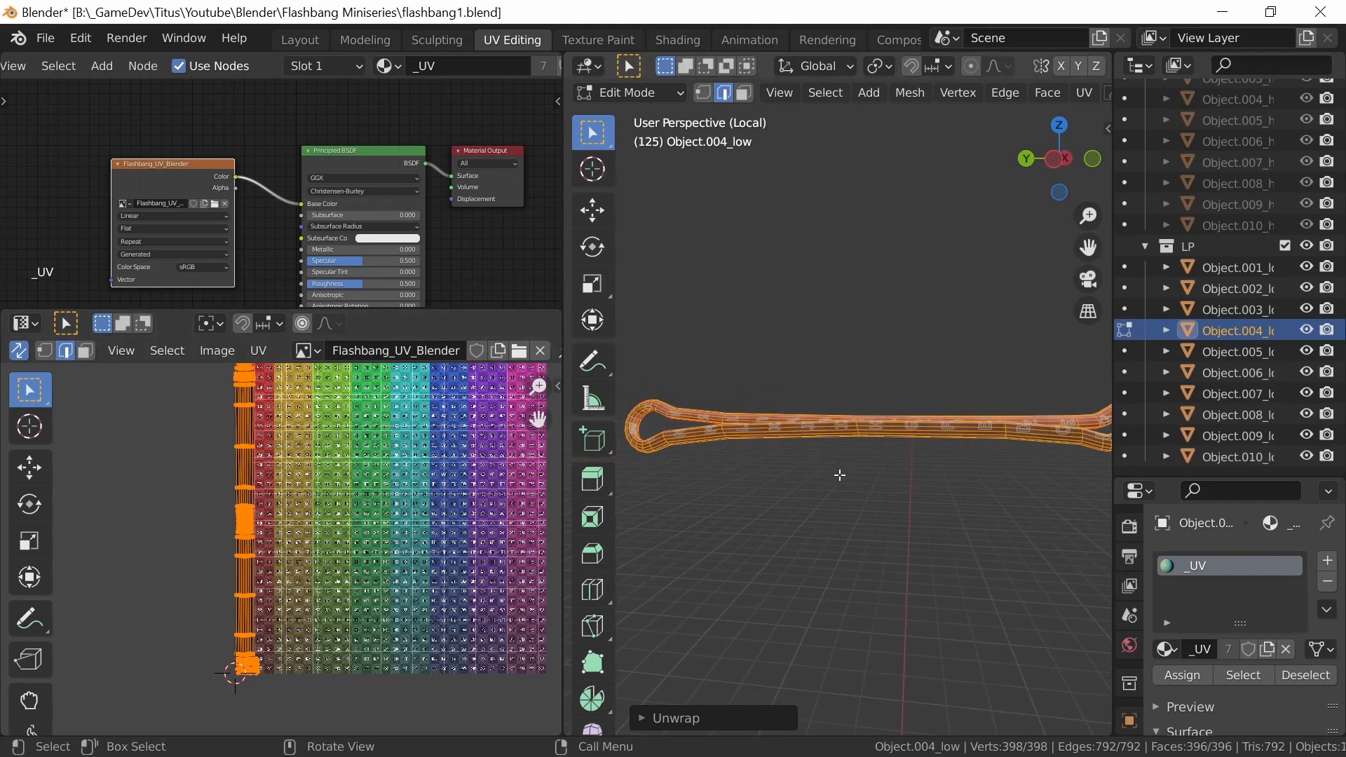
Return to the full model, assign the _UV material to the second cotter pin Object.005_low, and isolate it in Edit Mode
key(Tab)
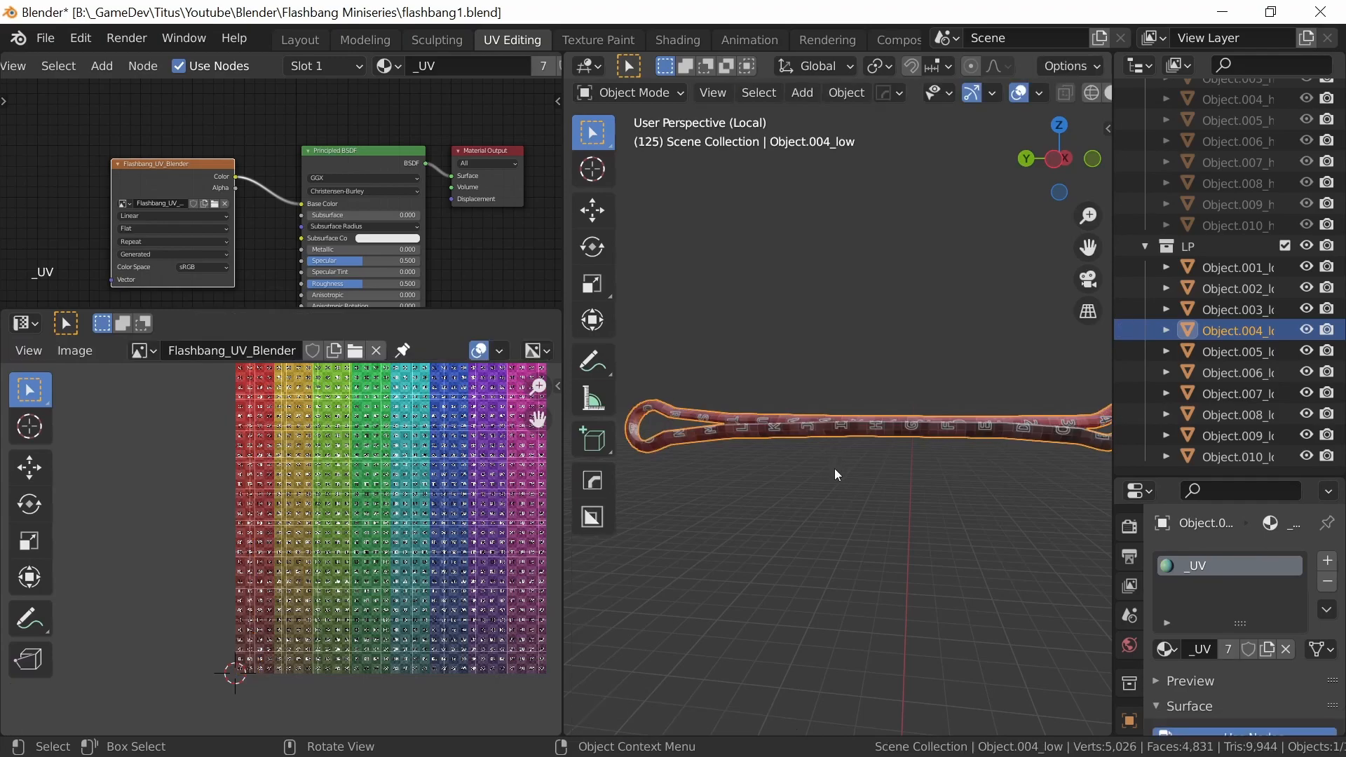
key(KP_Divide)
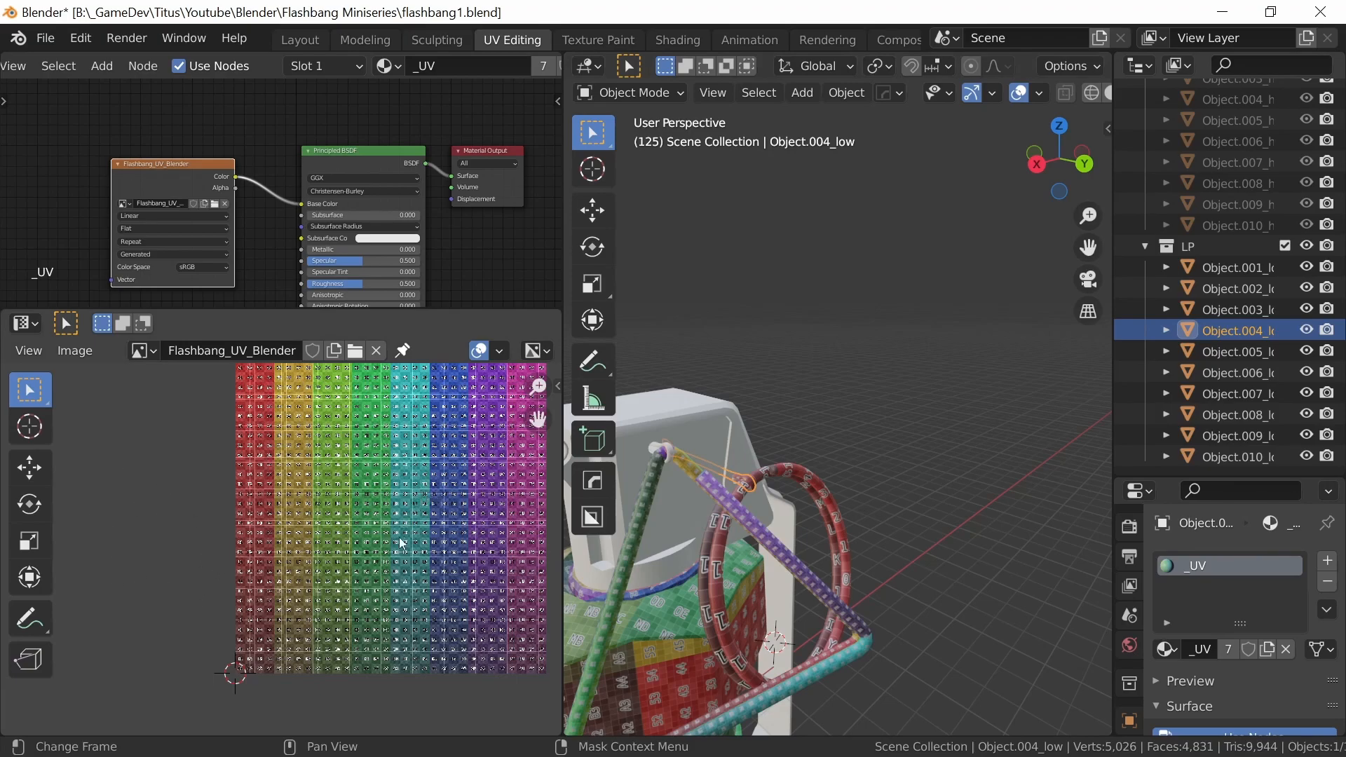
middle_drag(697, 502, 667, 489)
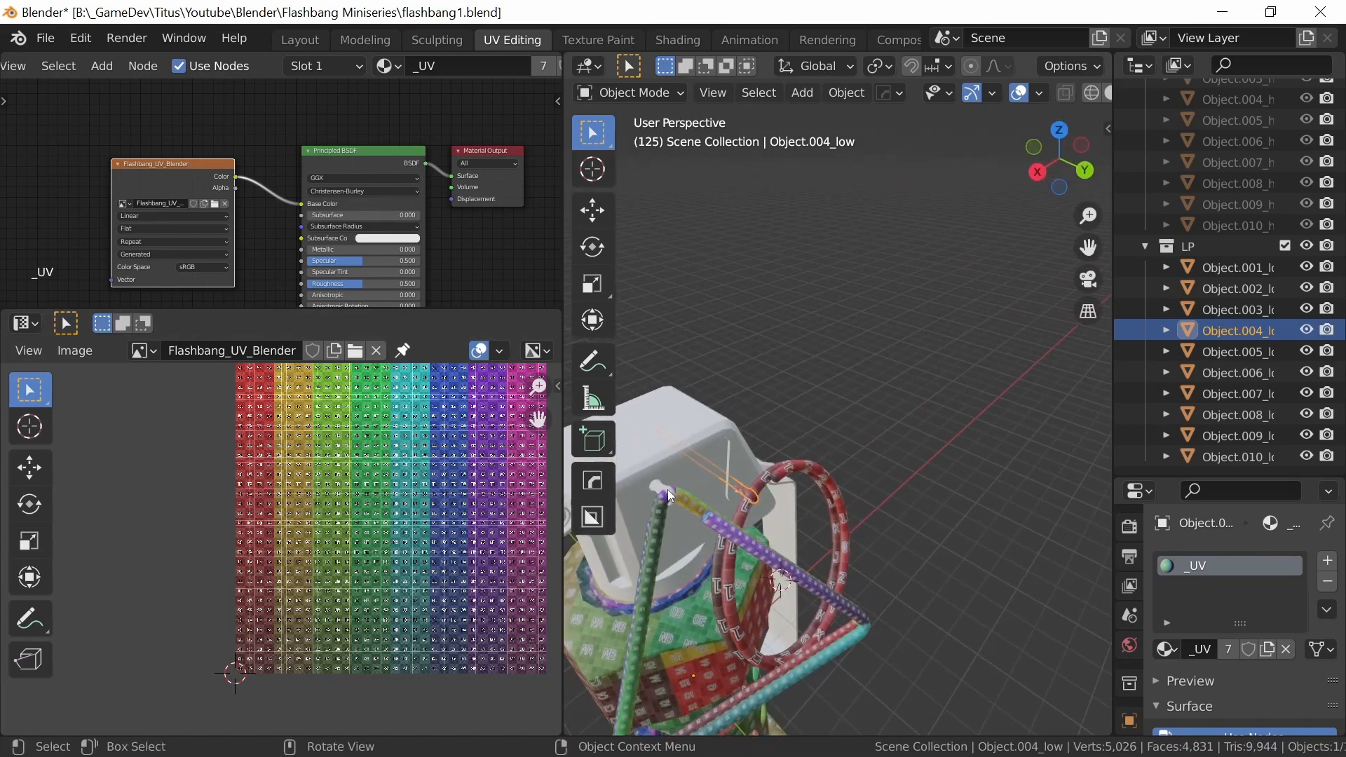
click(667, 489)
middle_drag(734, 549, 694, 519)
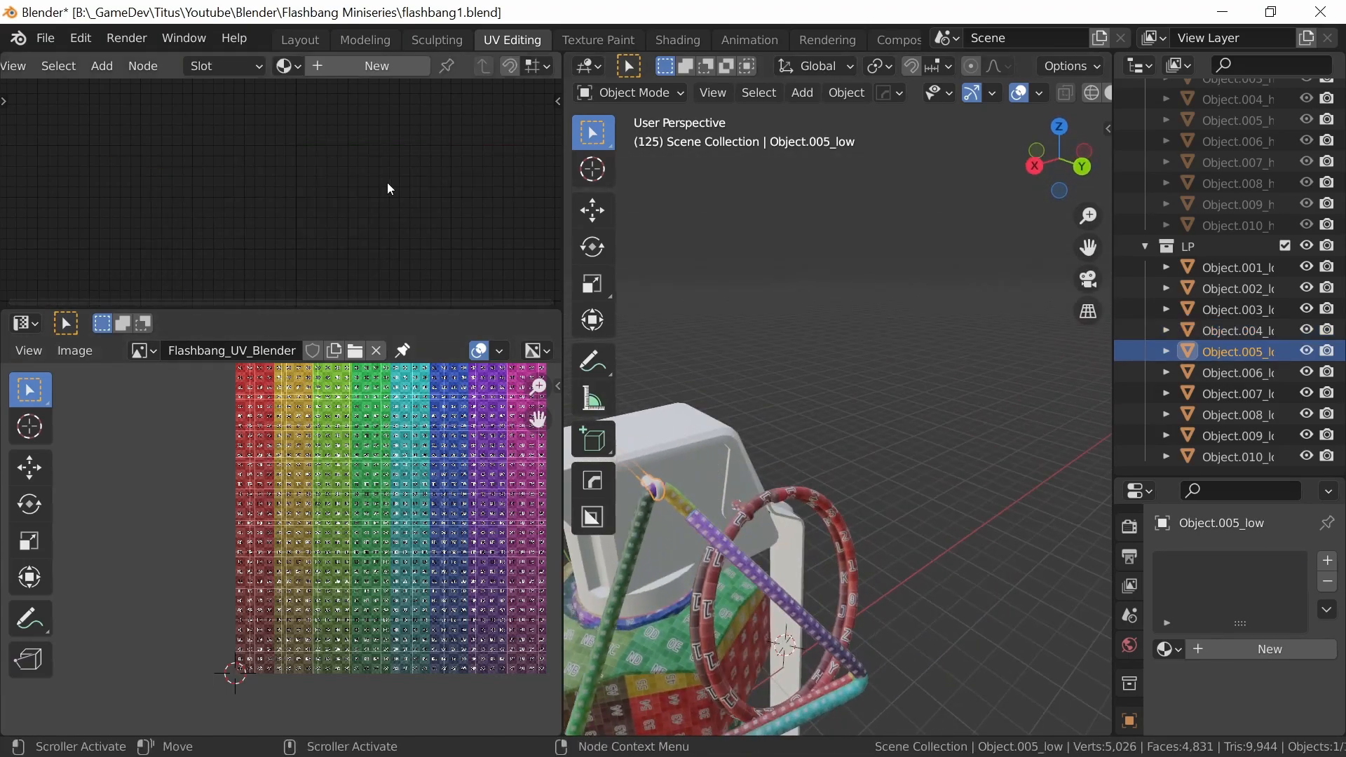
click(295, 68)
click(393, 282)
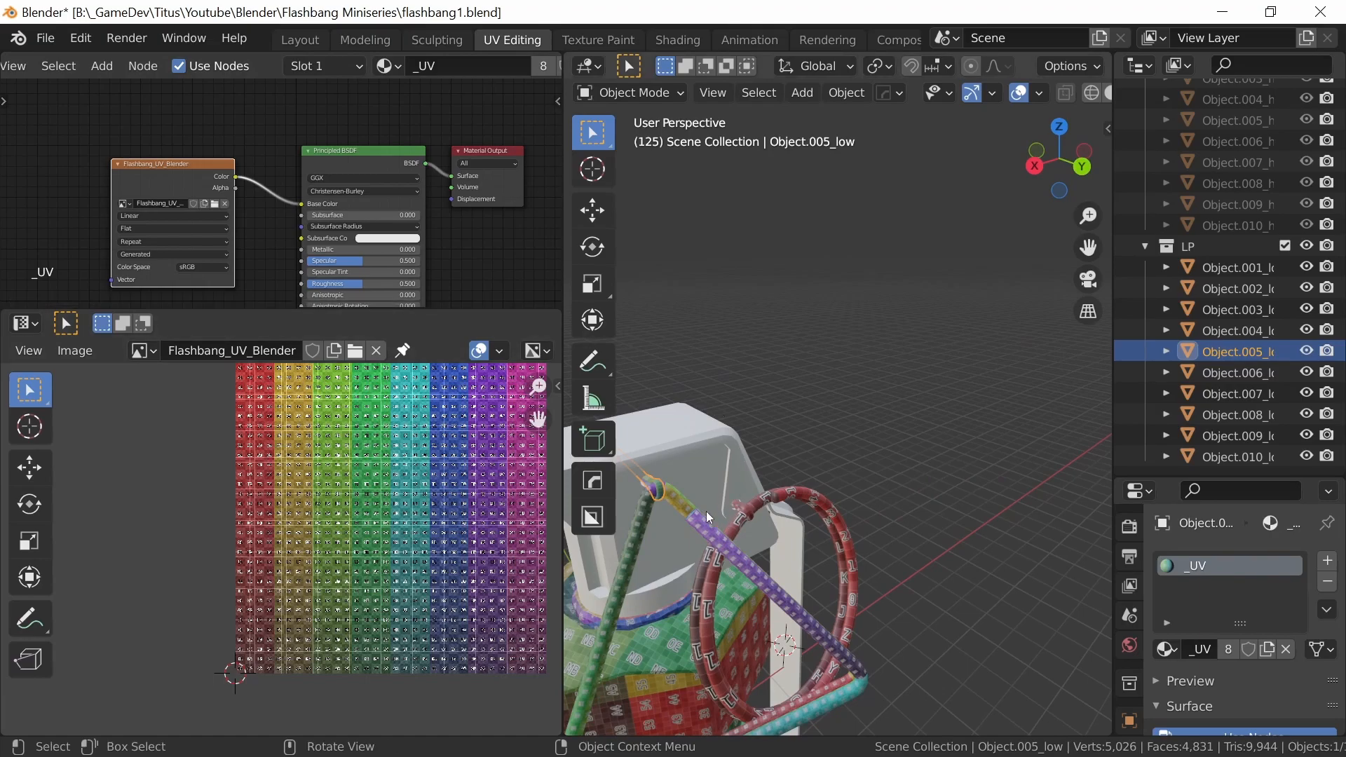
key(KP_Divide)
key(Tab)
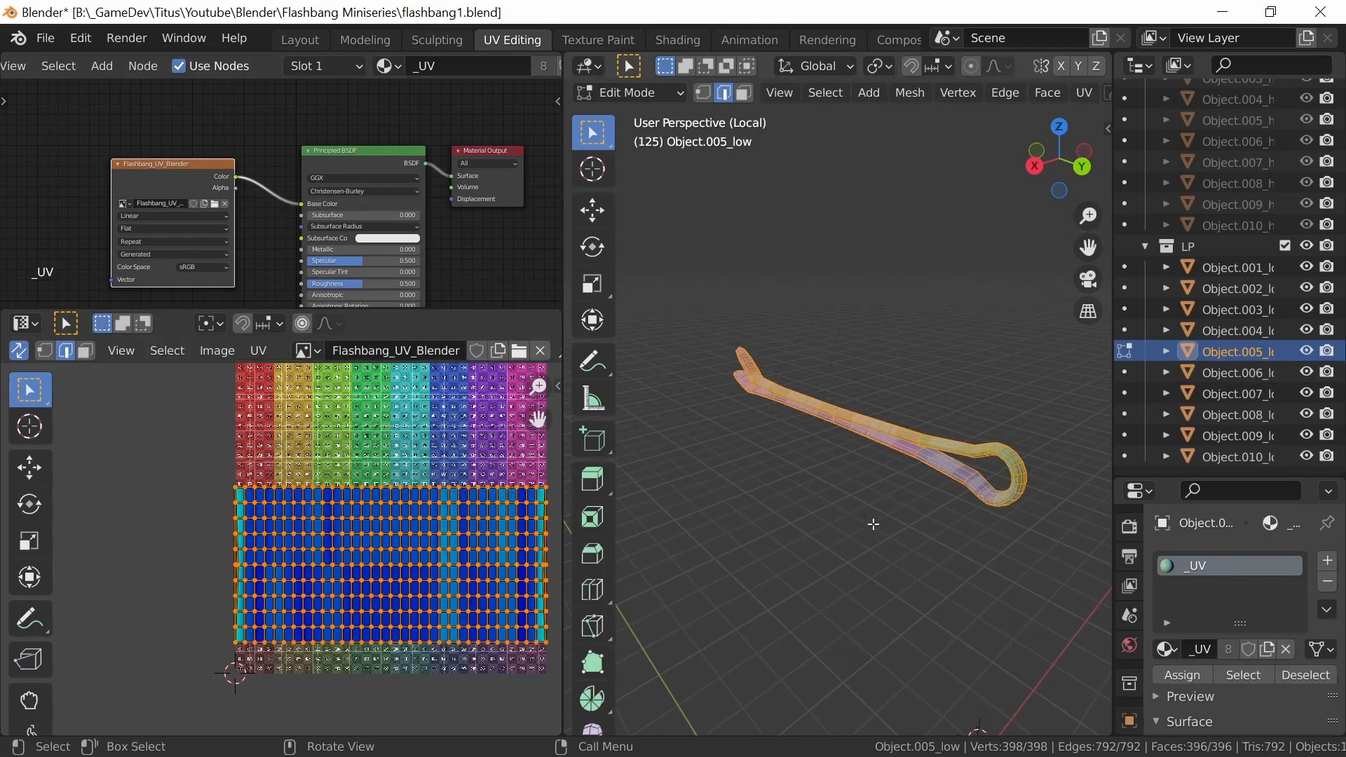
Mark a seam along the lengthwise edge loop down the middle of the second cotter pin's upper prong
middle_drag(934, 527, 953, 541)
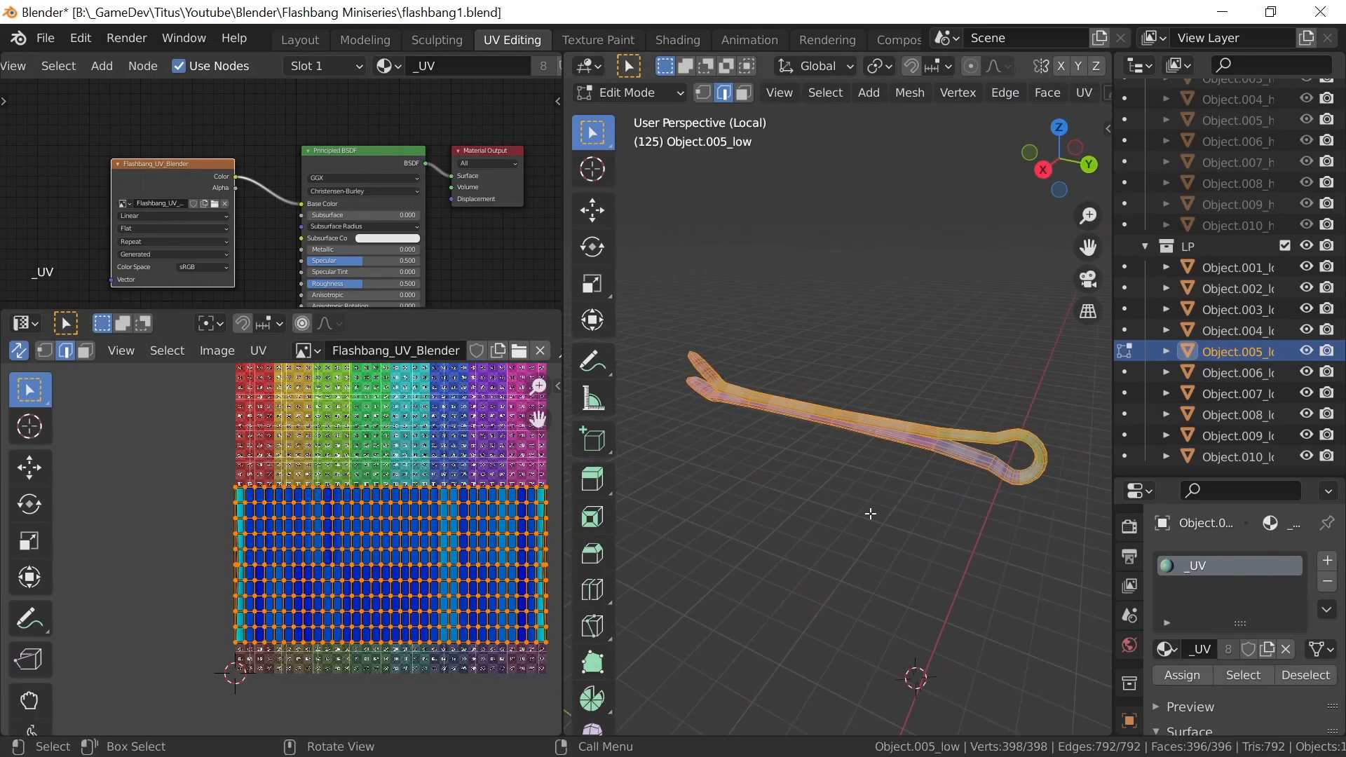
middle_drag(856, 516, 930, 546)
middle_drag(800, 537, 884, 512)
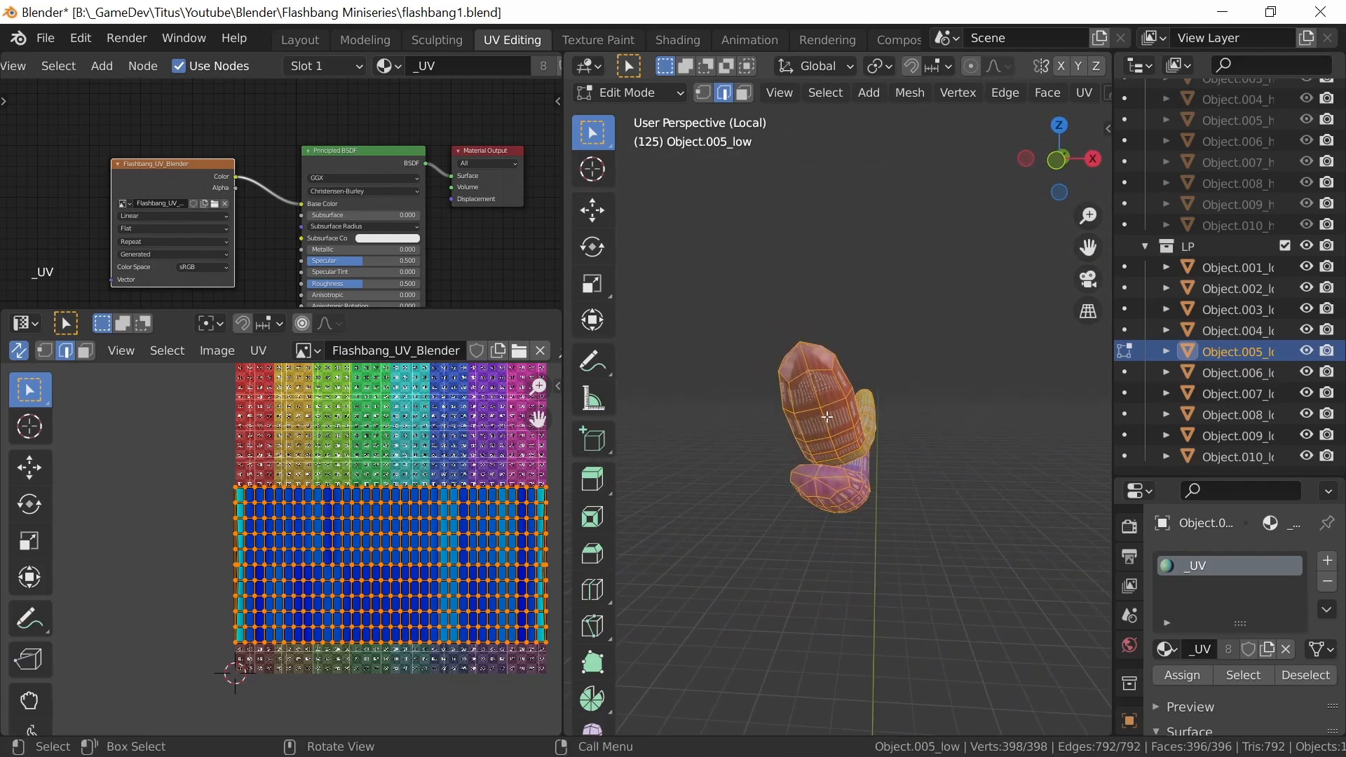
click(816, 391)
alt+click(816, 390)
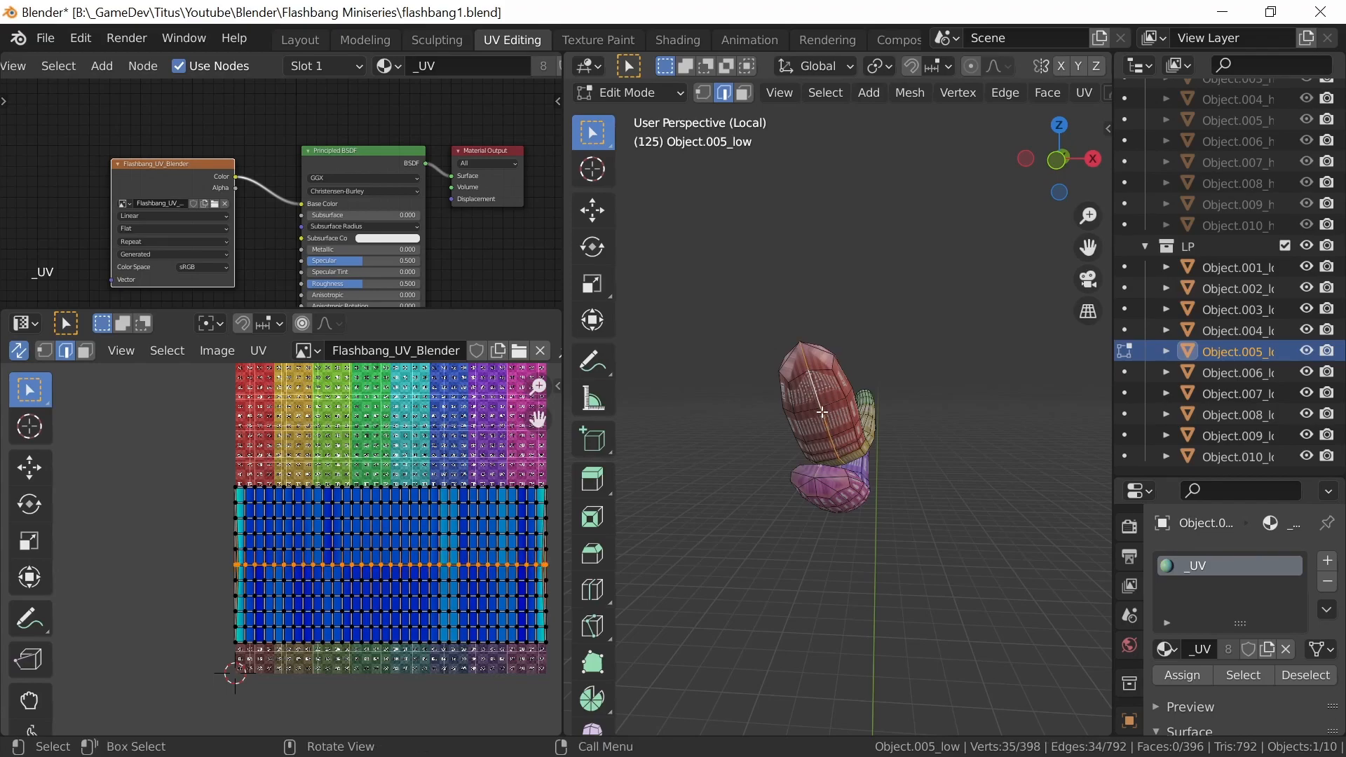
right_click(823, 412)
click(824, 530)
Mark a seam along the edge loop around the tip of the second cotter pin's upper prong
alt+click(798, 383)
middle_drag(798, 383, 876, 436)
alt+shift+click(832, 361)
middle_drag(829, 396, 793, 387)
alt+shift+click(793, 350)
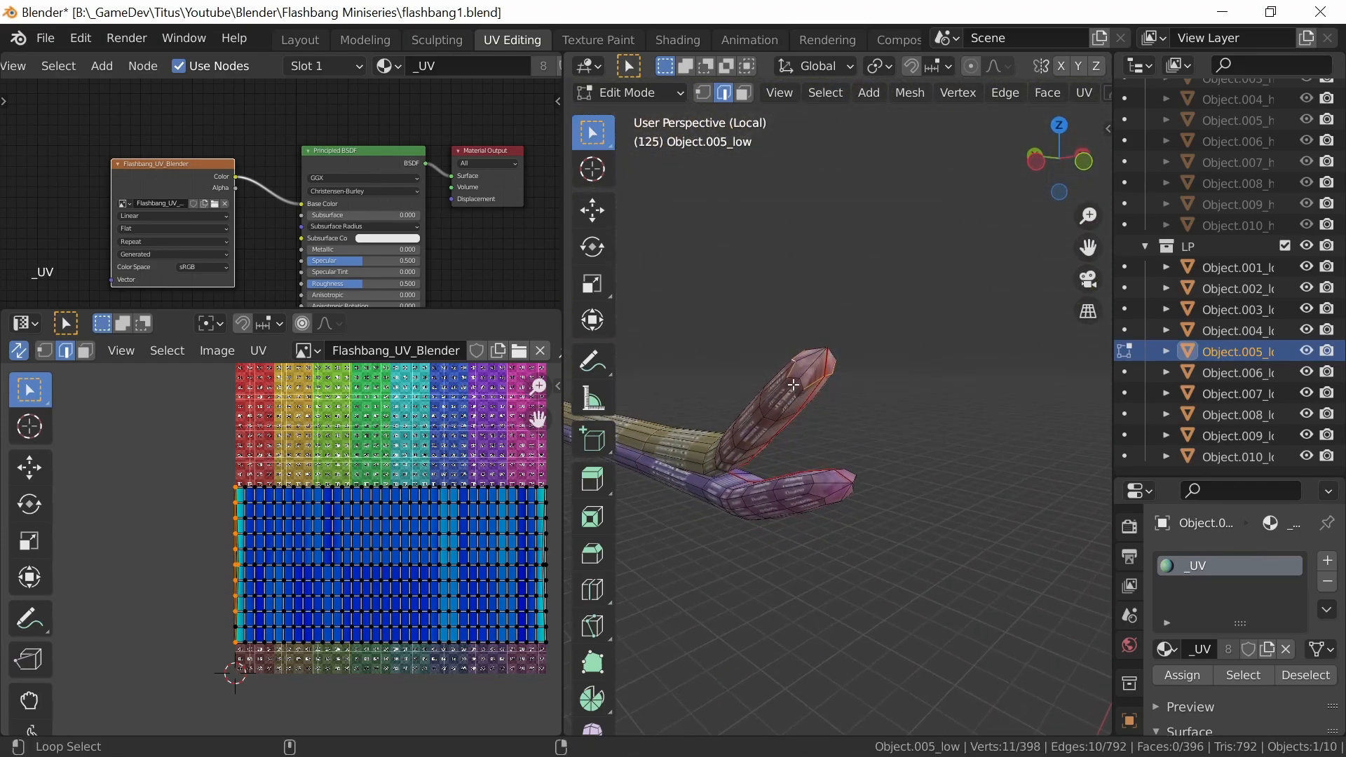
key(ctrl+e)
click(805, 532)
middle_drag(905, 509, 850, 439)
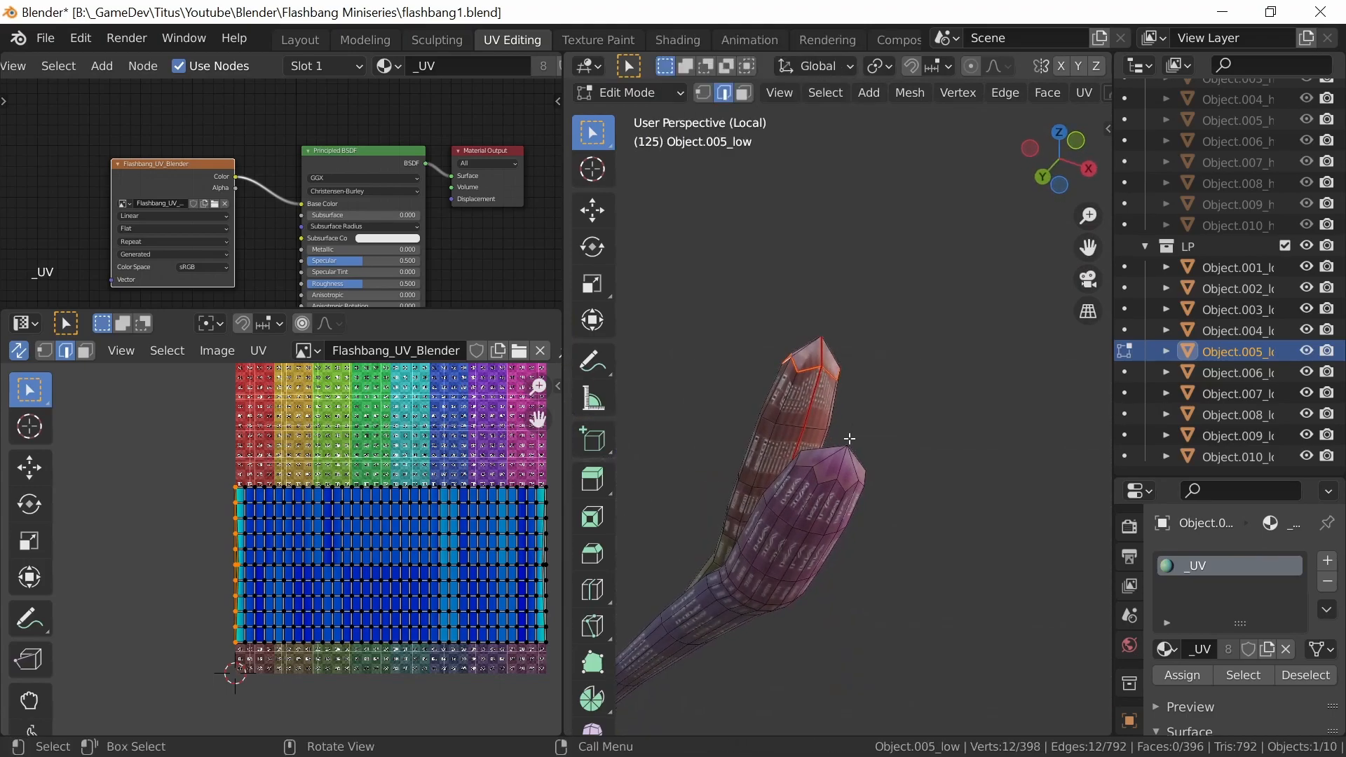
Mark a seam along the edge loop around the tip of the second cotter pin's lower prong
alt+click(840, 498)
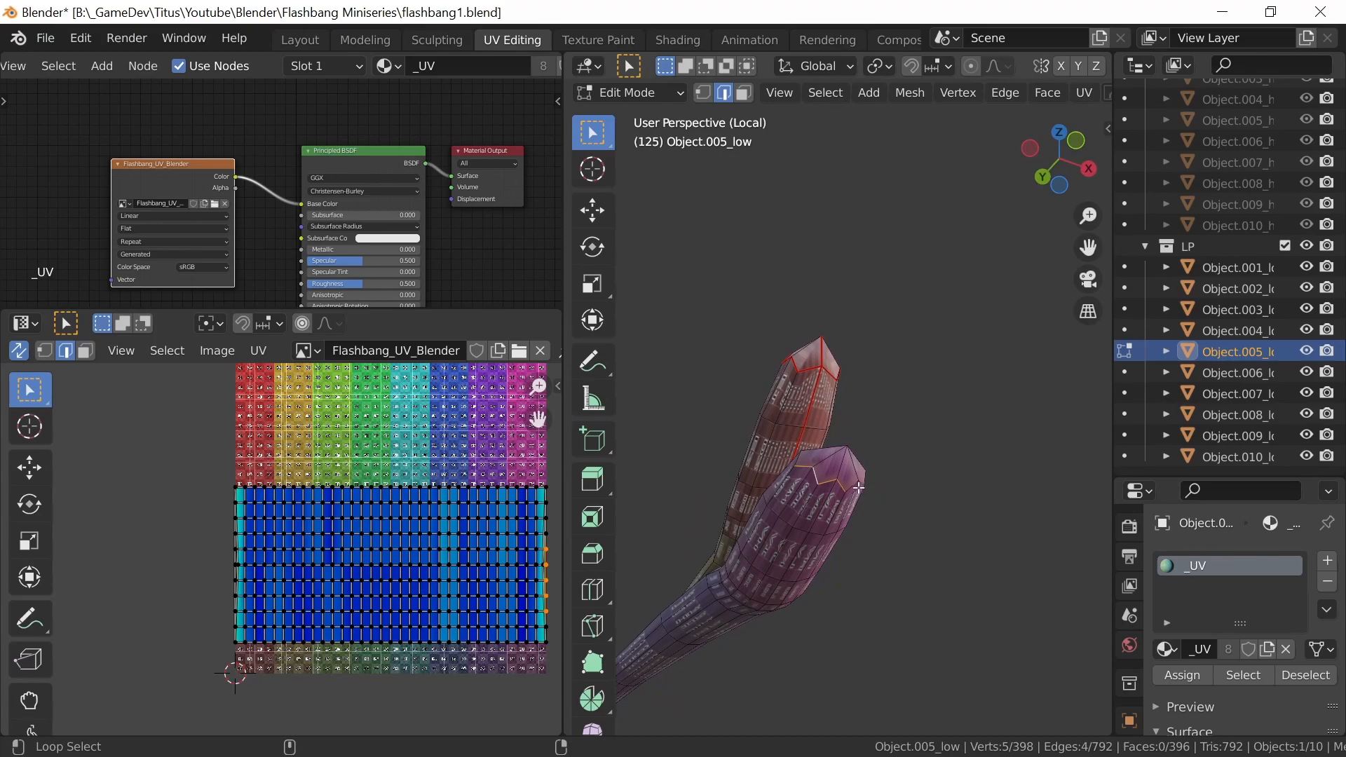
middle_drag(906, 504, 862, 541)
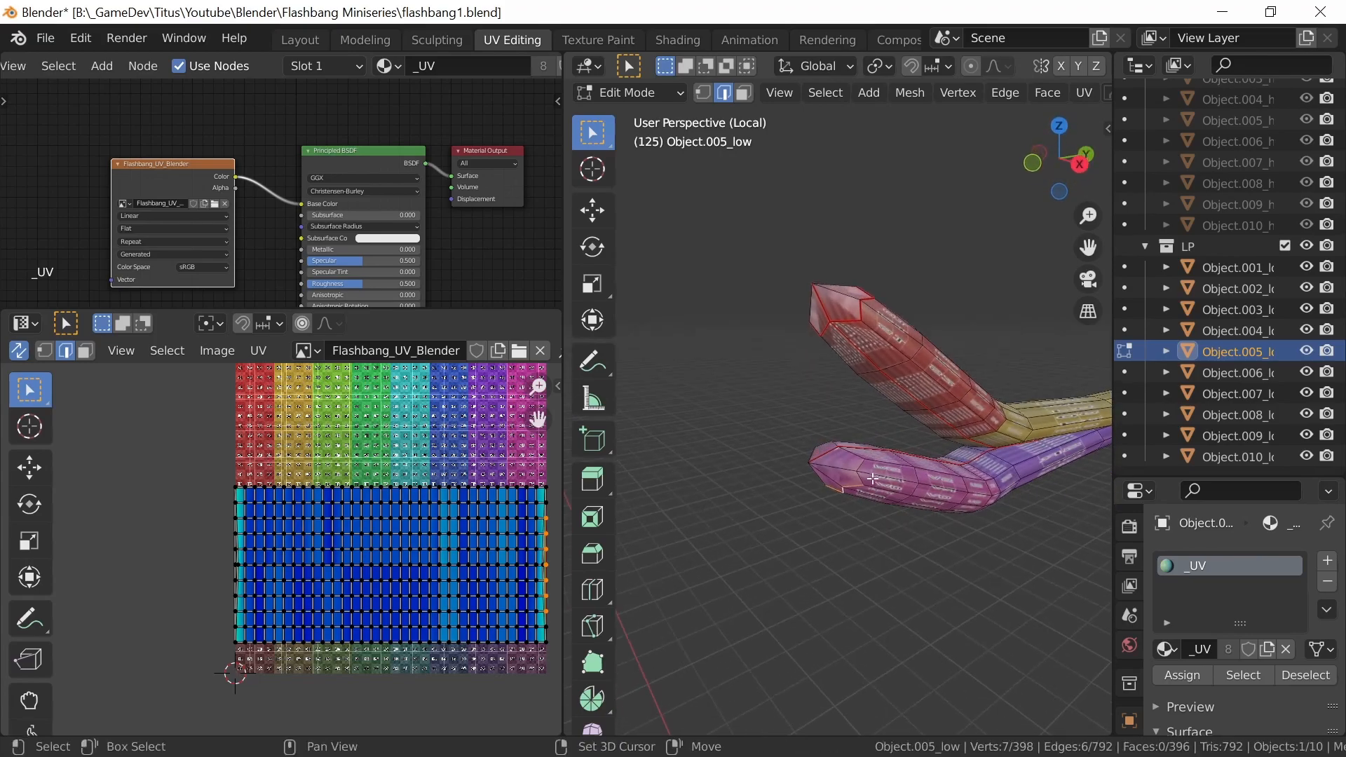
alt+shift+click(857, 465)
middle_drag(857, 465, 898, 534)
alt+shift+click(843, 468)
middle_drag(838, 476, 802, 464)
key(ctrl+e)
click(819, 554)
Unwrap the entire second cotter pin along its seams and inspect the resulting UV strip
middle_drag(818, 529, 835, 435)
key(a)
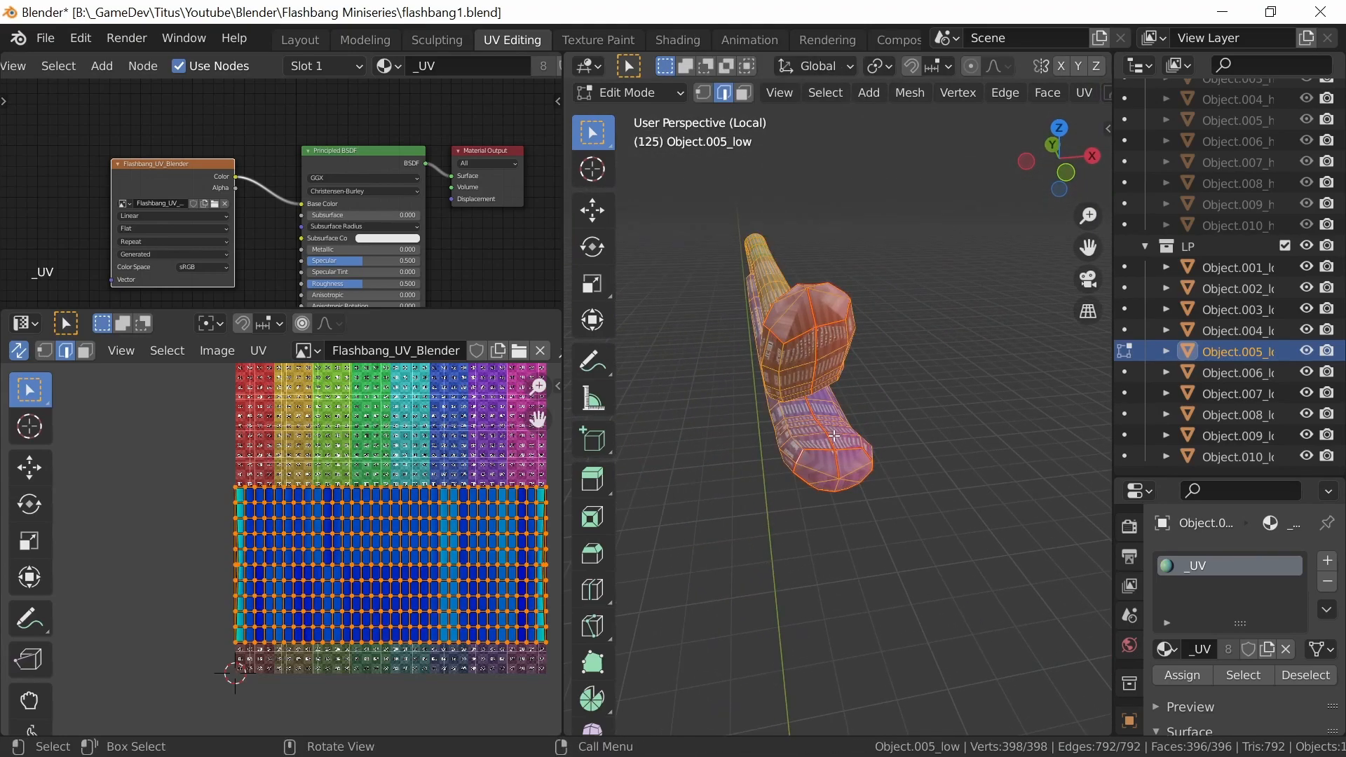
key(u)
click(814, 444)
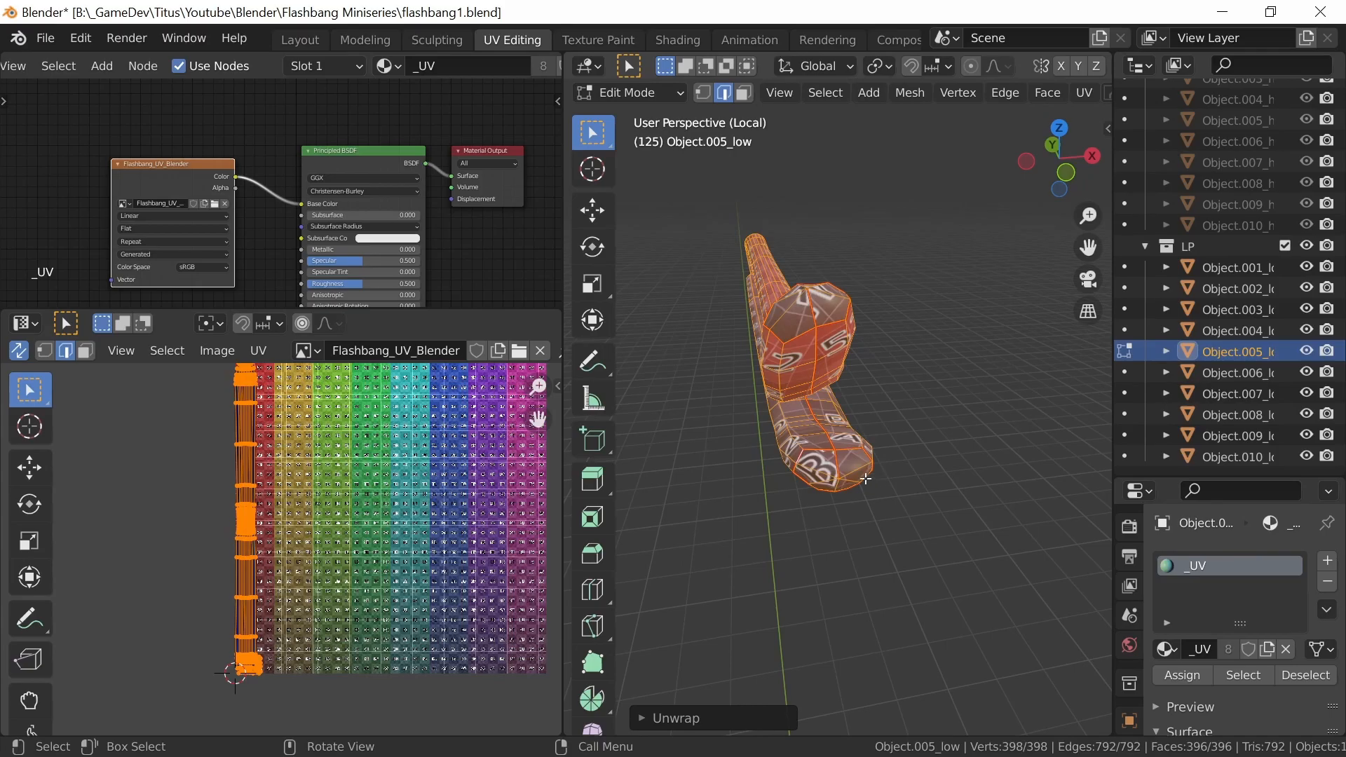
scroll(297, 568, up, 3)
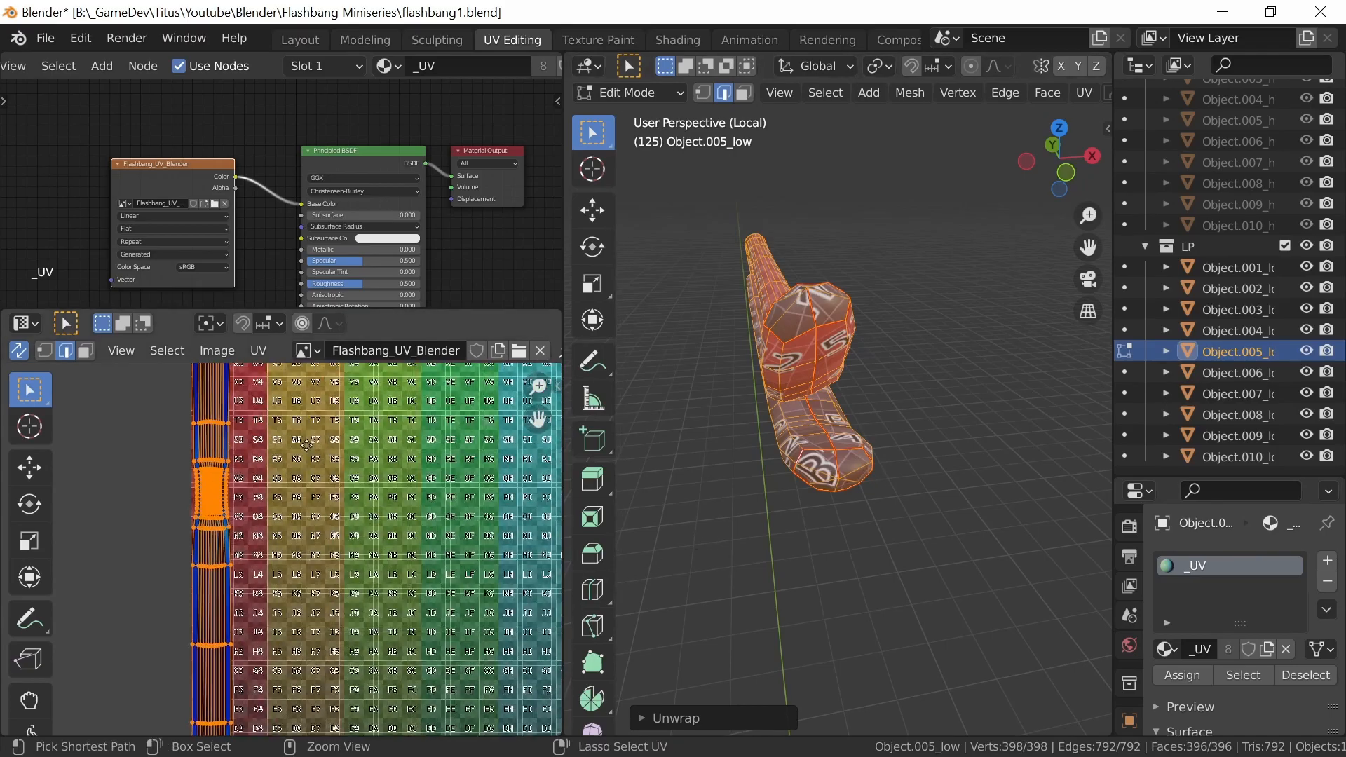
scroll(297, 568, up, 3)
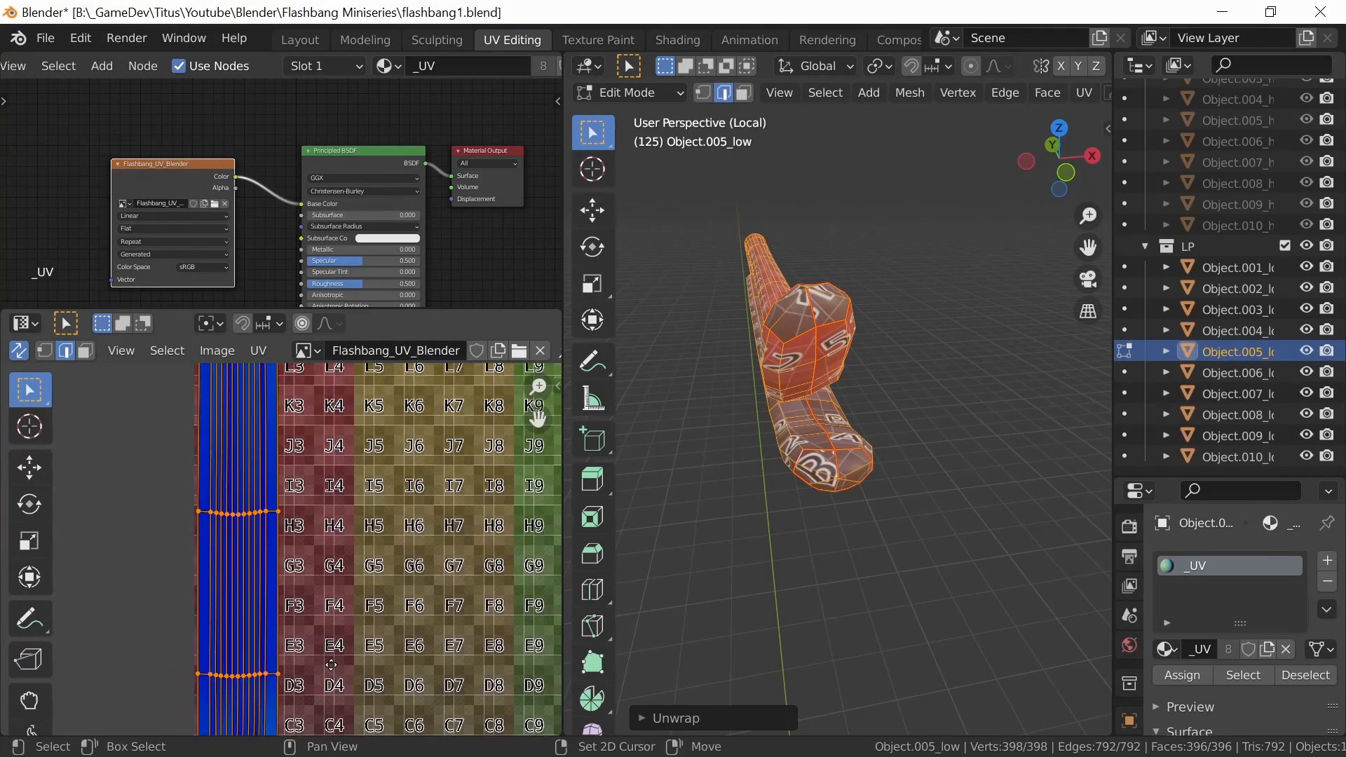
scroll(328, 622, down, 7)
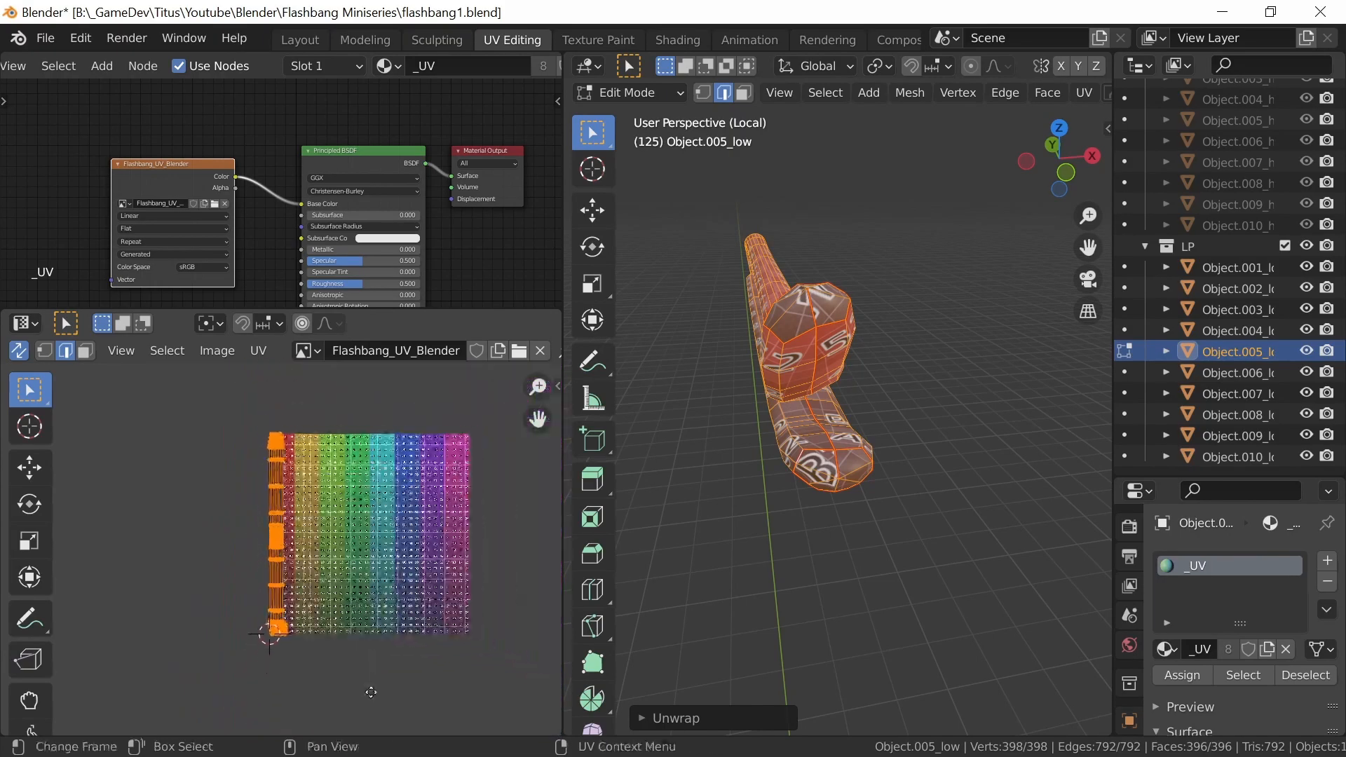
scroll(376, 630, up, 2)
Return to the full model, assign the _UV material to the grenade head Object.008_low, and isolate it in Edit Mode
key(Tab)
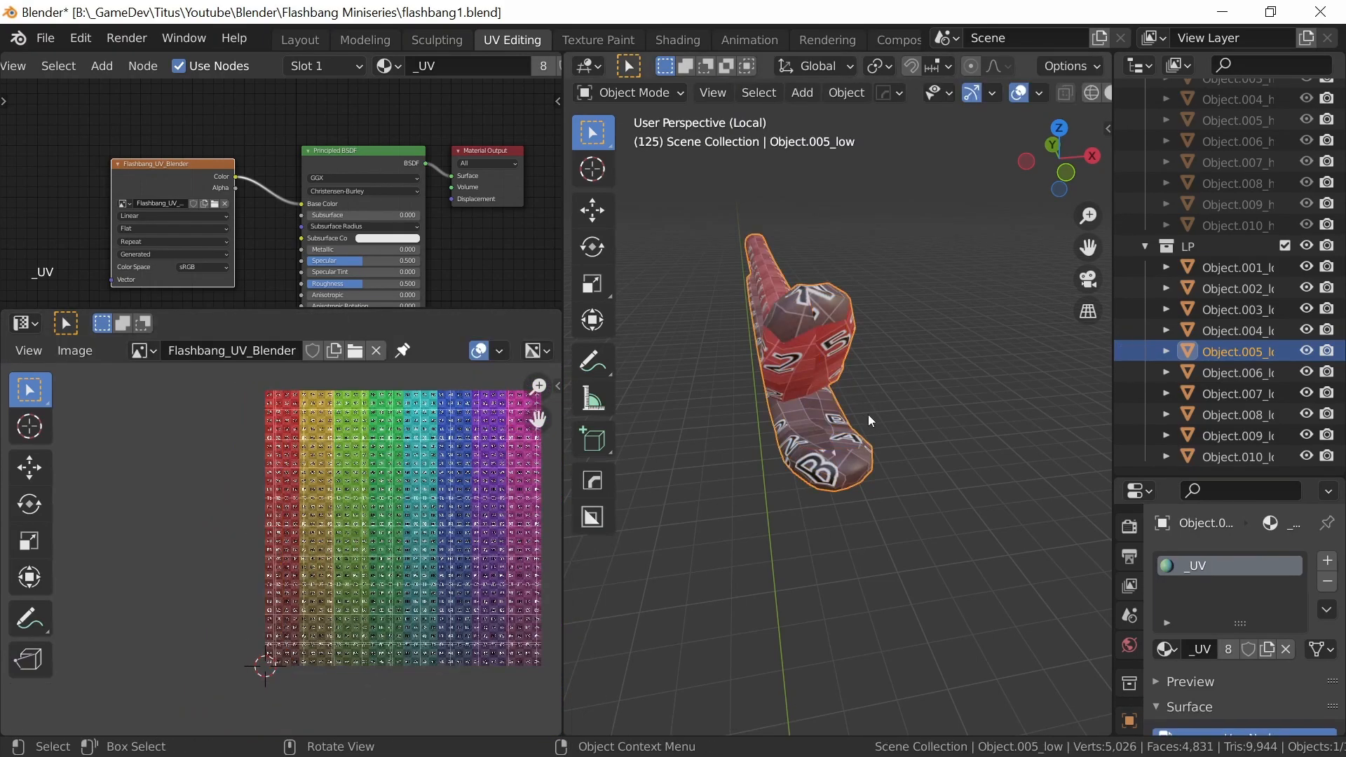
key(KP_Divide)
middle_drag(901, 506, 722, 588)
shift+middle_drag(720, 637, 831, 532)
middle_drag(924, 512, 890, 383)
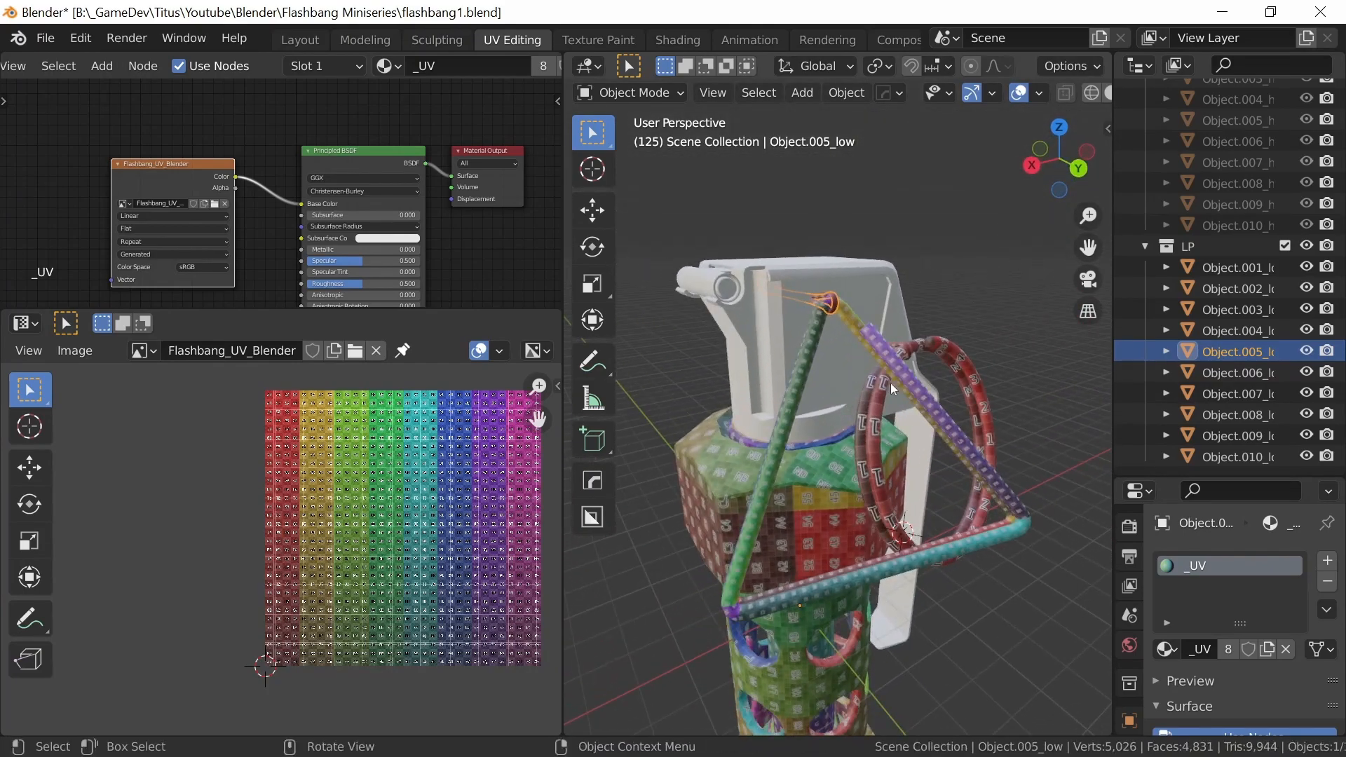
click(827, 384)
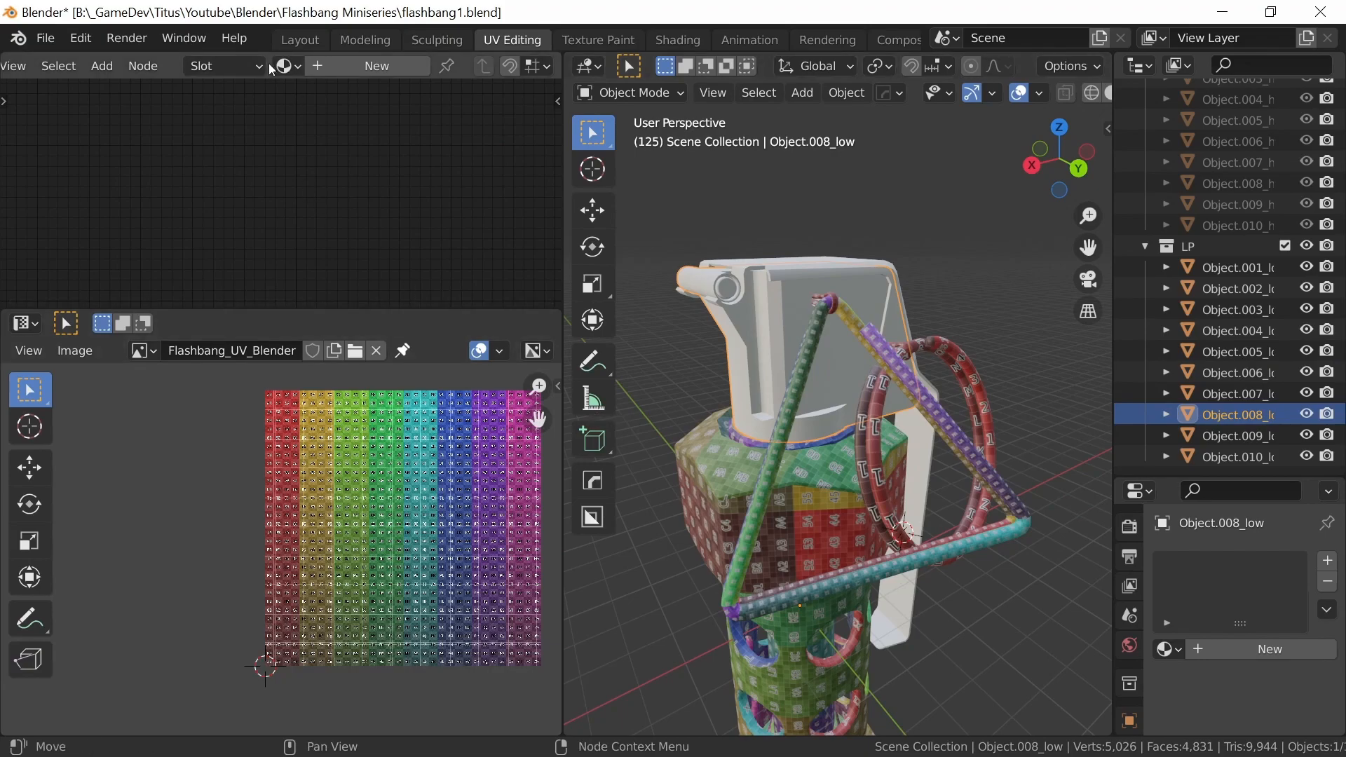
click(294, 66)
click(343, 282)
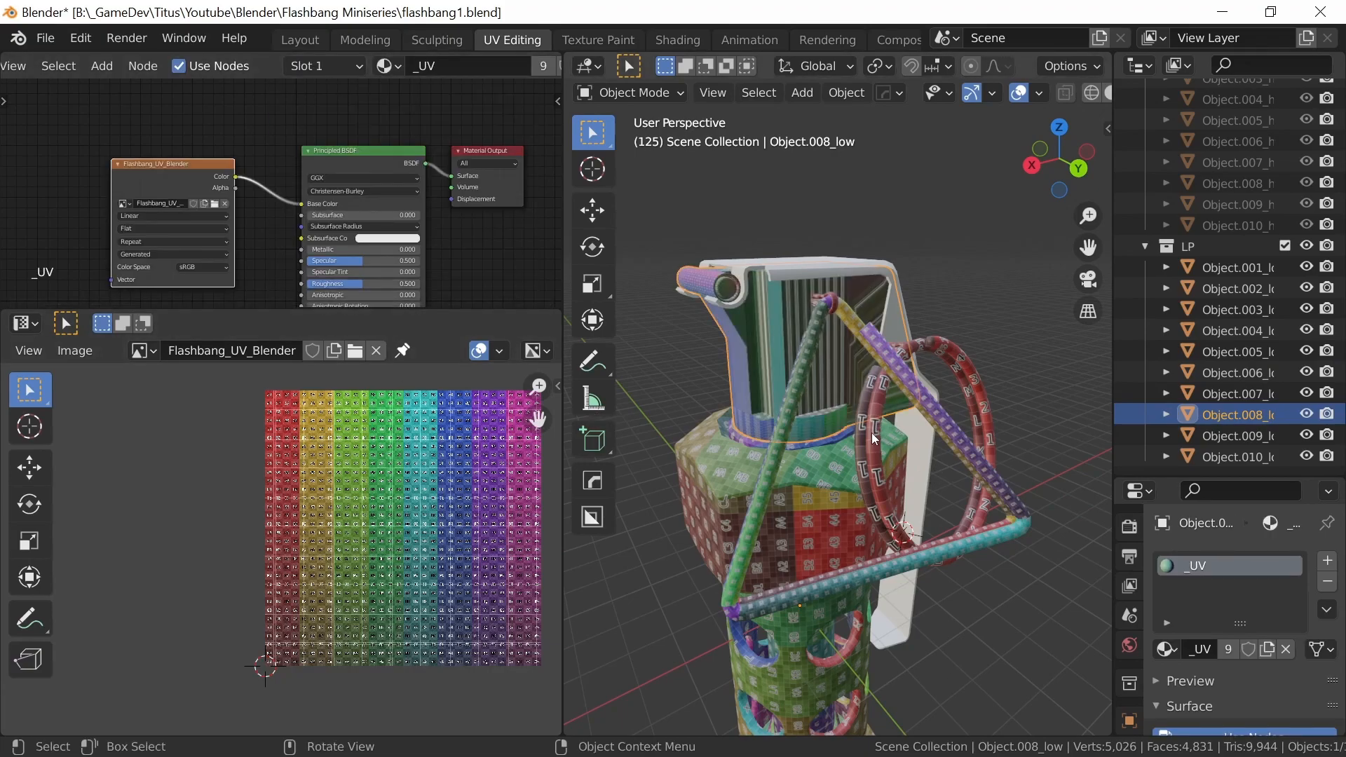
key(KP_Divide)
middle_drag(988, 498, 898, 436)
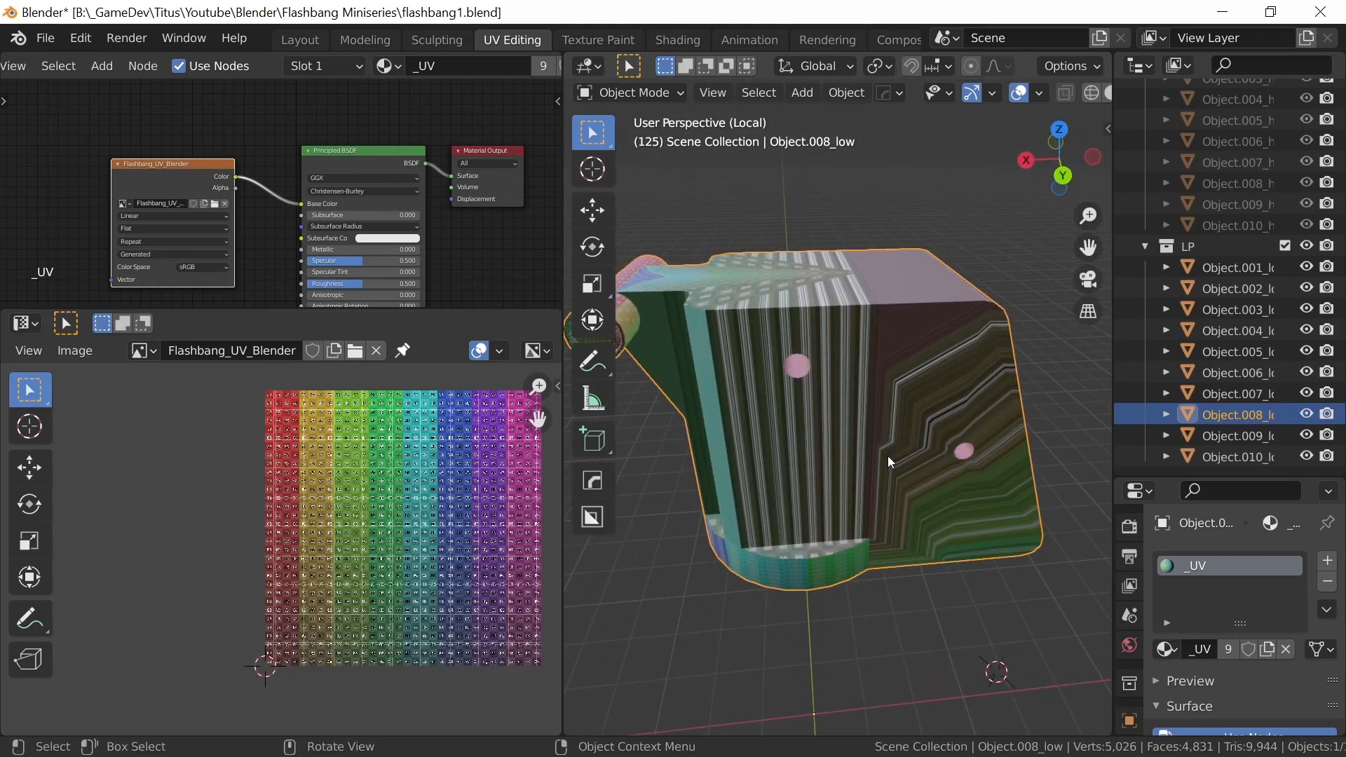
key(Tab)
Try Smart UV Project on the whole grenade head with a 66° angle limit and zero island margin, and inspect the islands
key(a)
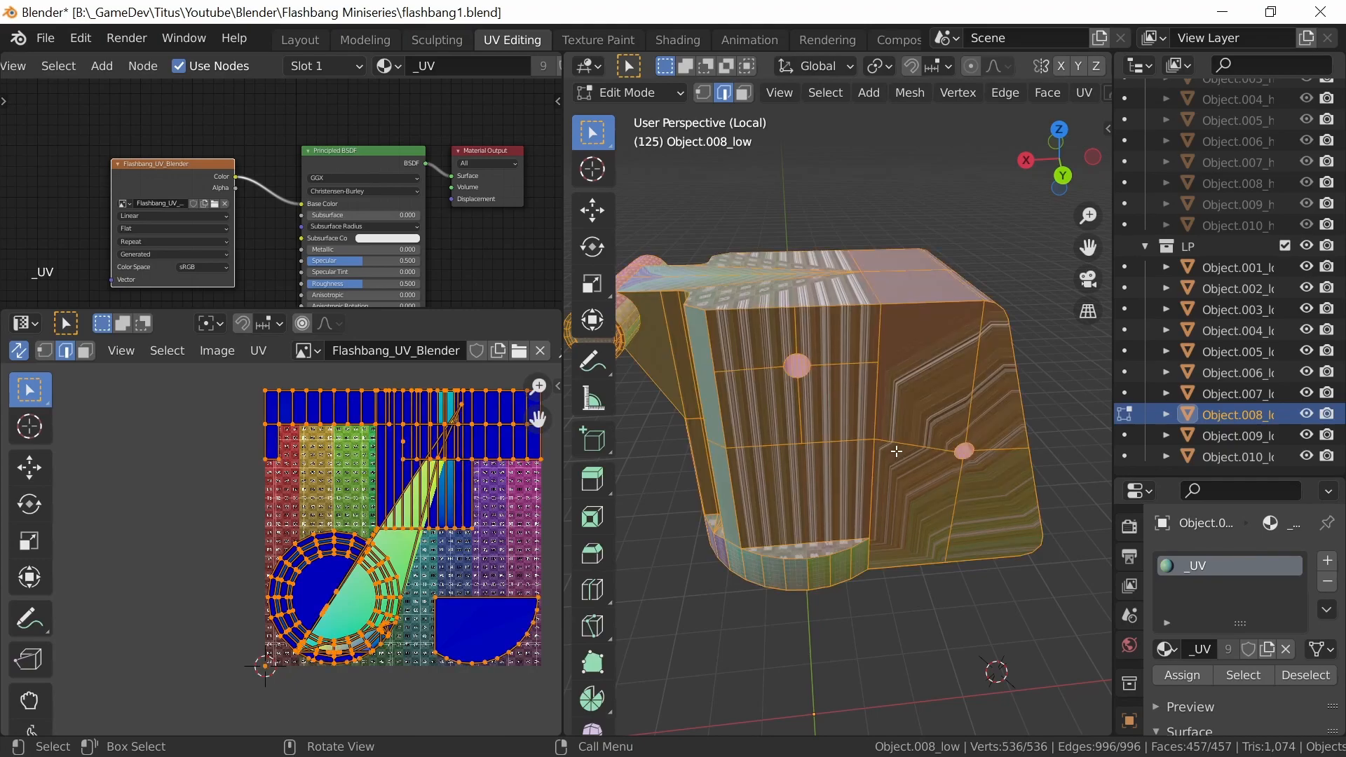
key(ctrl+e)
key(Escape)
key(u)
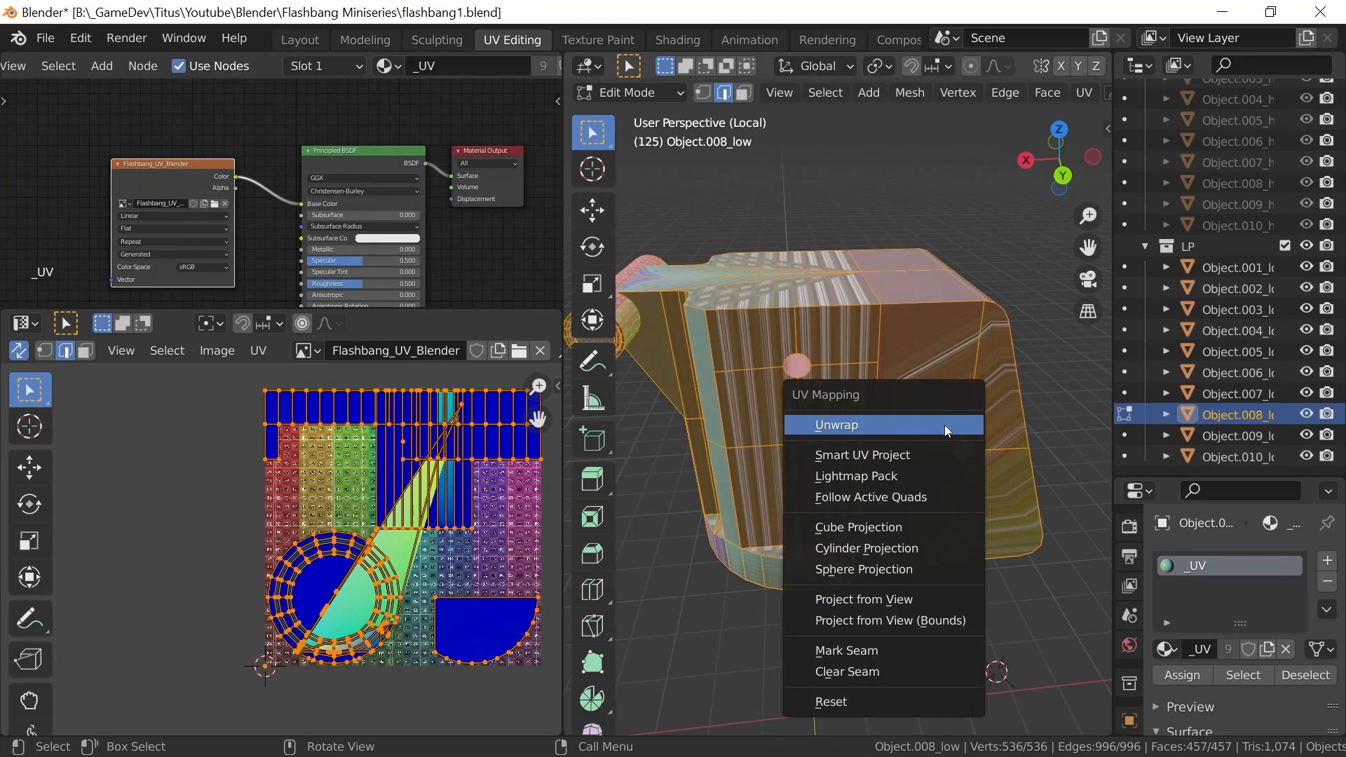
click(908, 457)
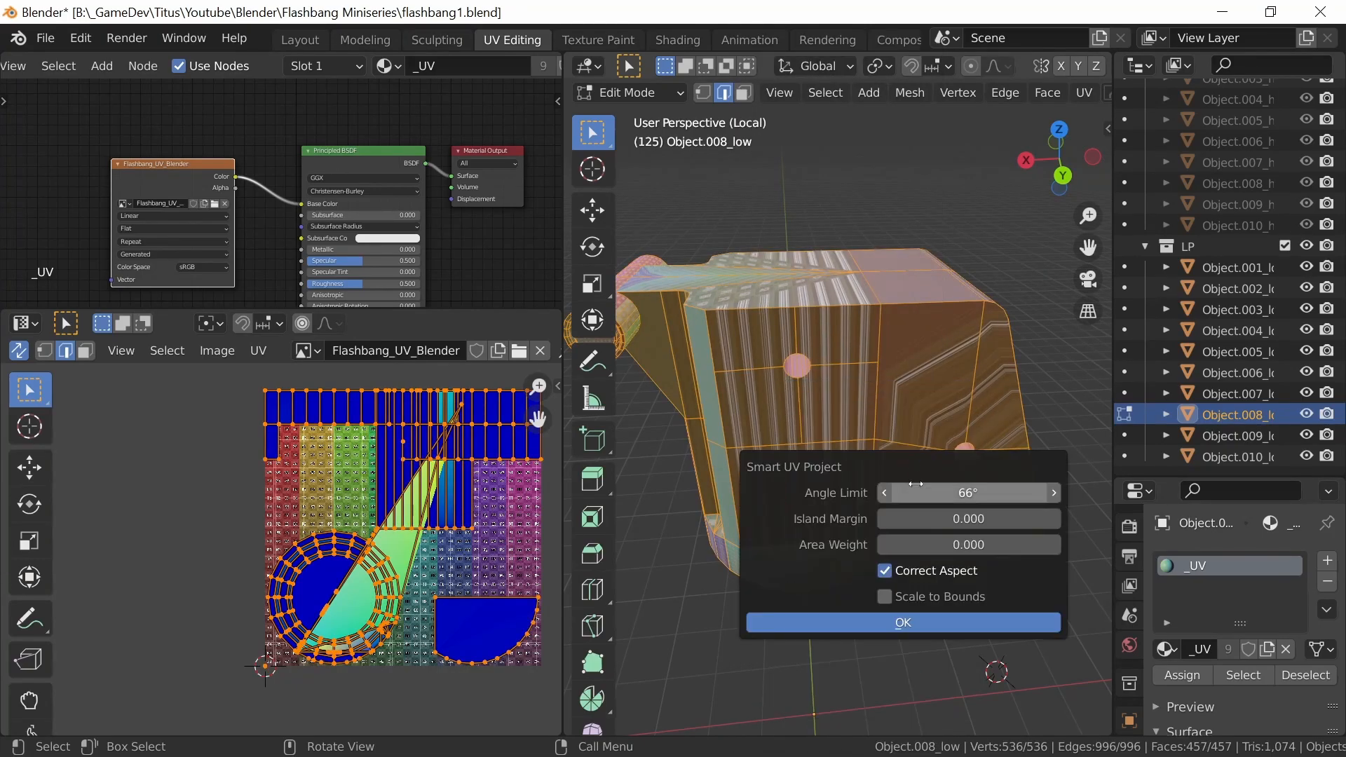
click(917, 621)
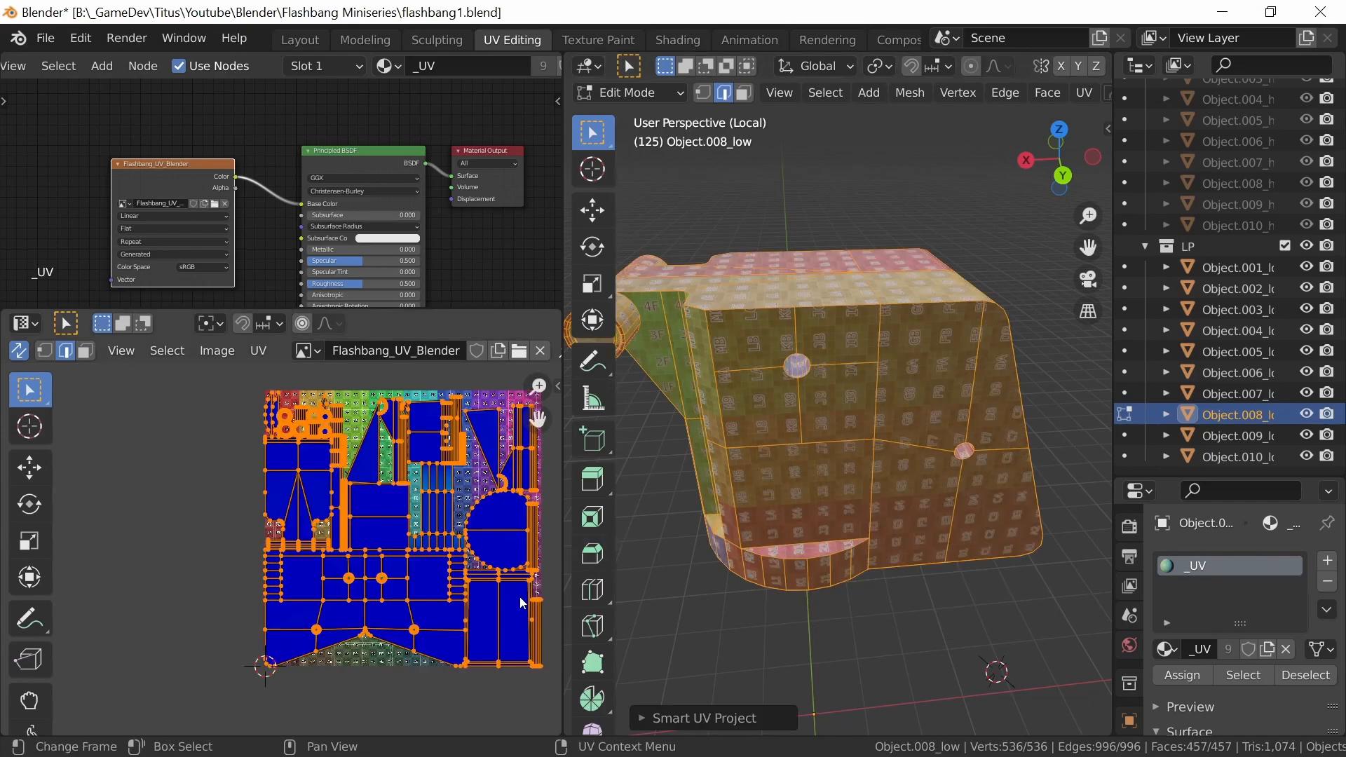
shift+middle_drag(534, 604, 398, 496)
shift+middle_drag(398, 496, 390, 537)
ctrl+middle_drag(427, 640, 408, 484)
ctrl+middle_drag(430, 530, 452, 610)
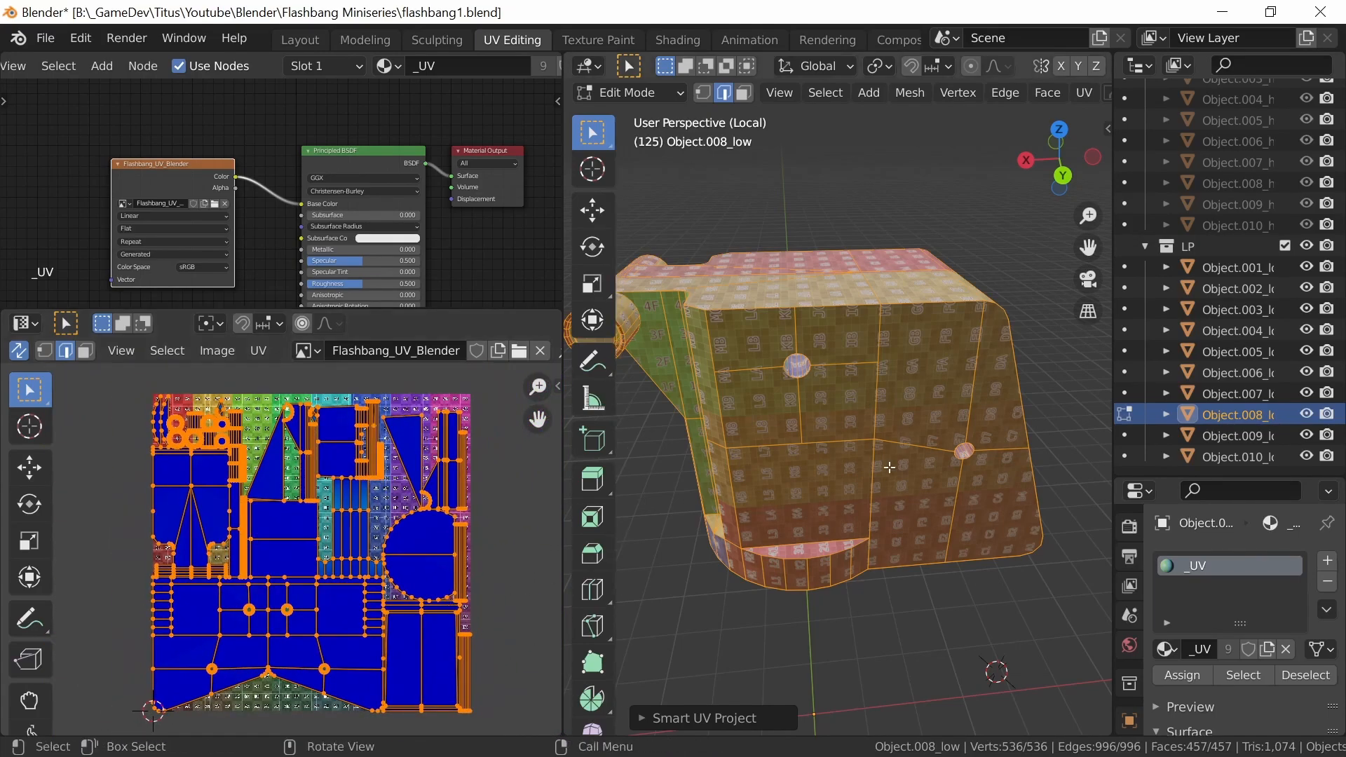
Select all sharp edges of the grenade head and mark them as seams
click(835, 364)
middle_drag(835, 363, 835, 288)
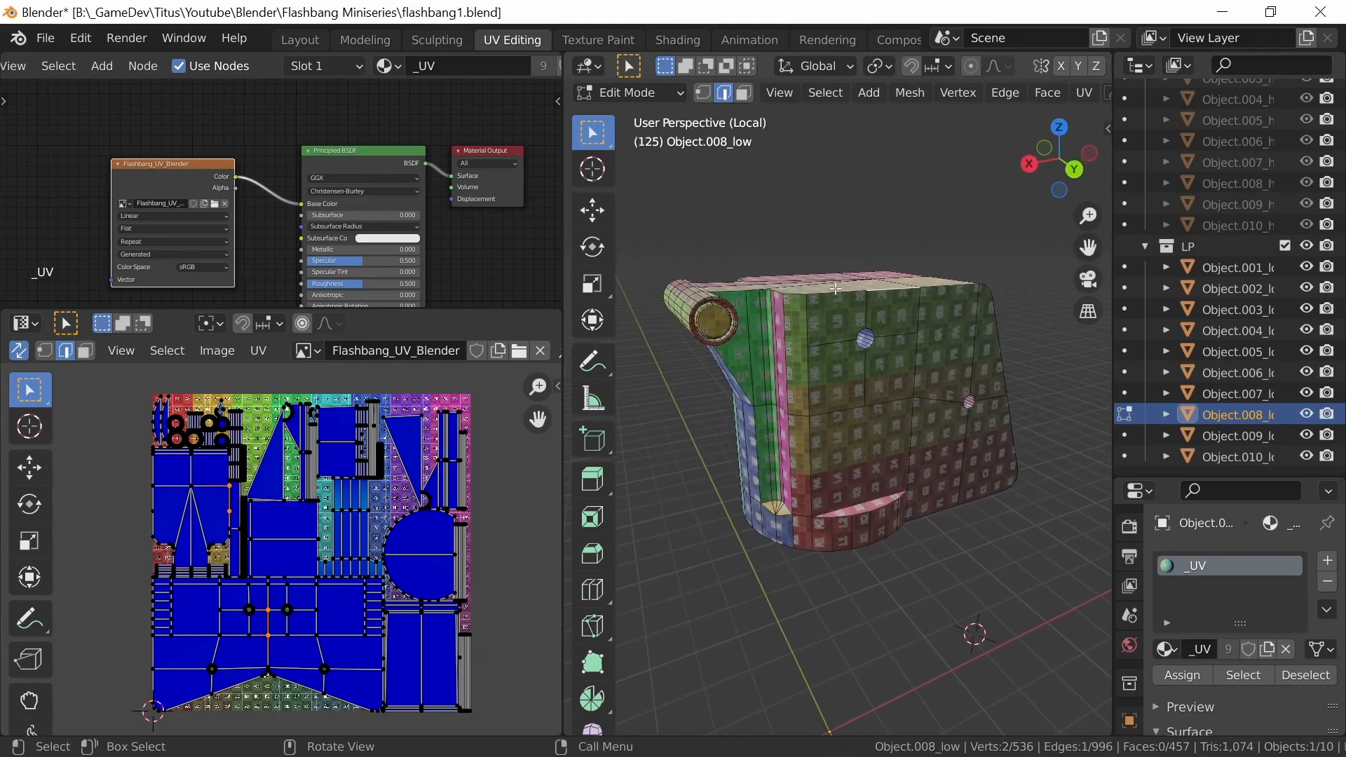
click(841, 99)
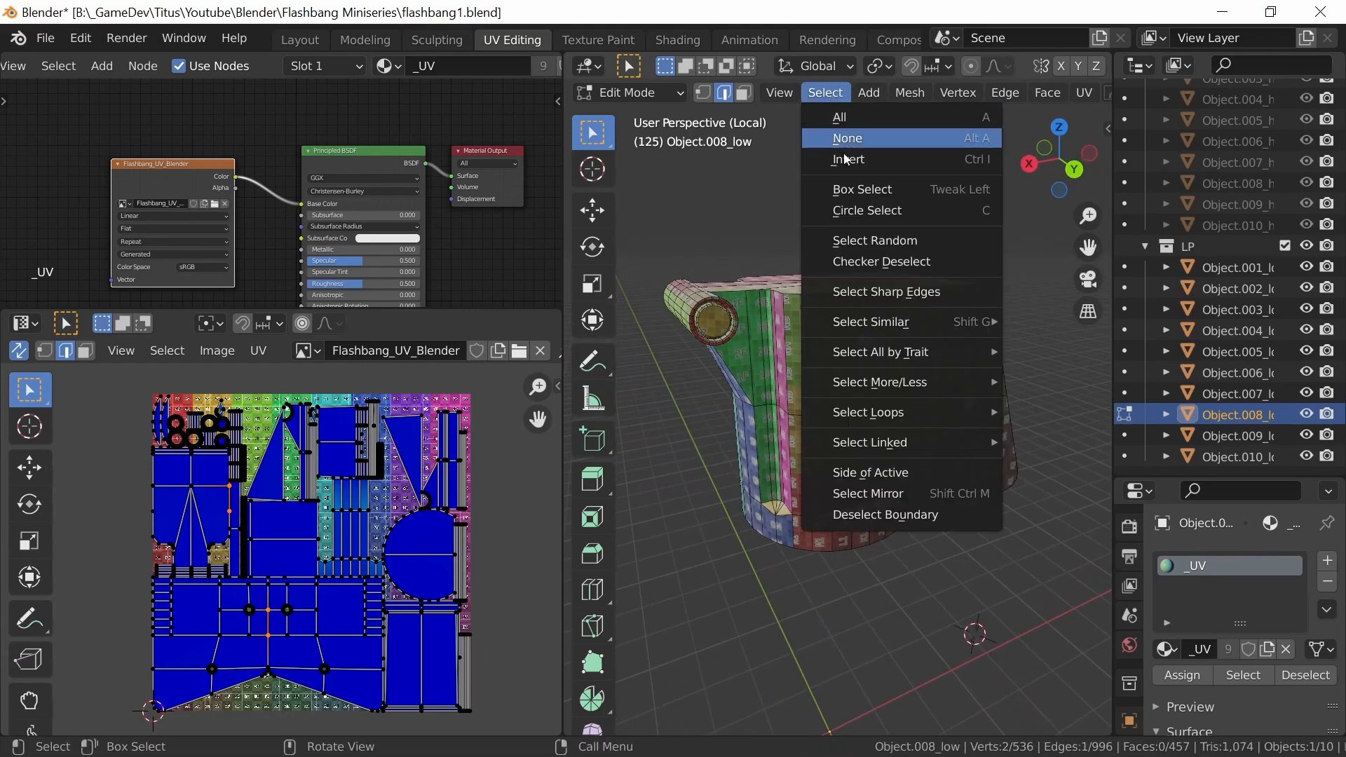
click(927, 290)
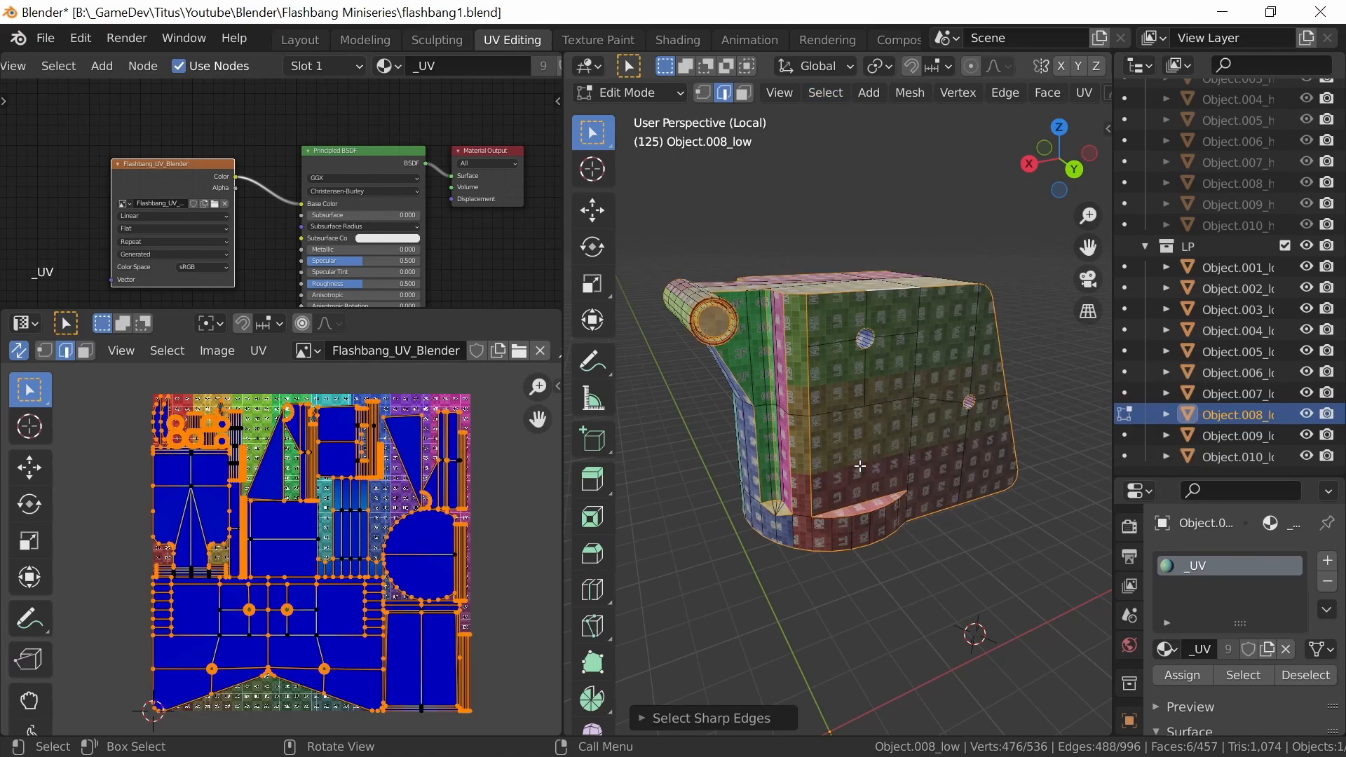
key(ctrl+e)
click(817, 535)
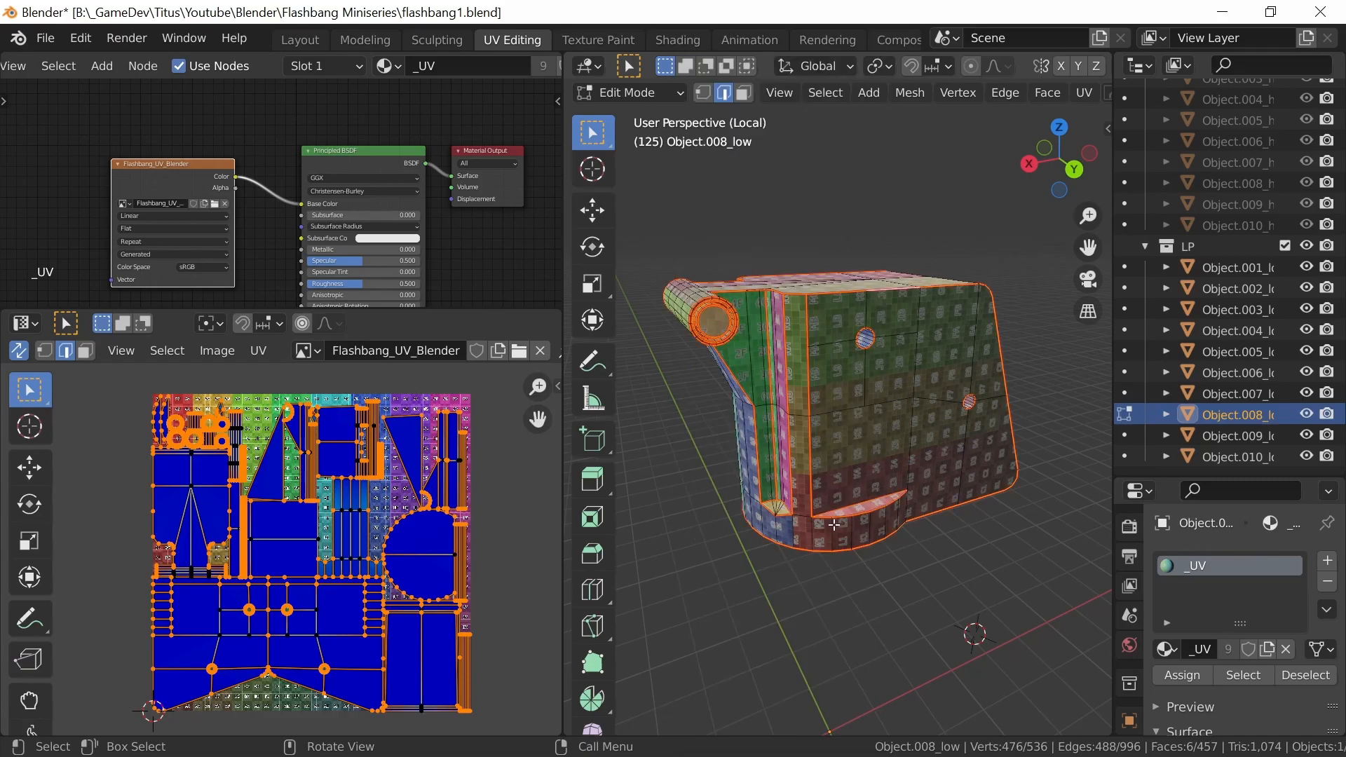
Unwrap the entire grenade head along the sharp-edge seams and check its UV islands and checker texture
key(a)
key(u)
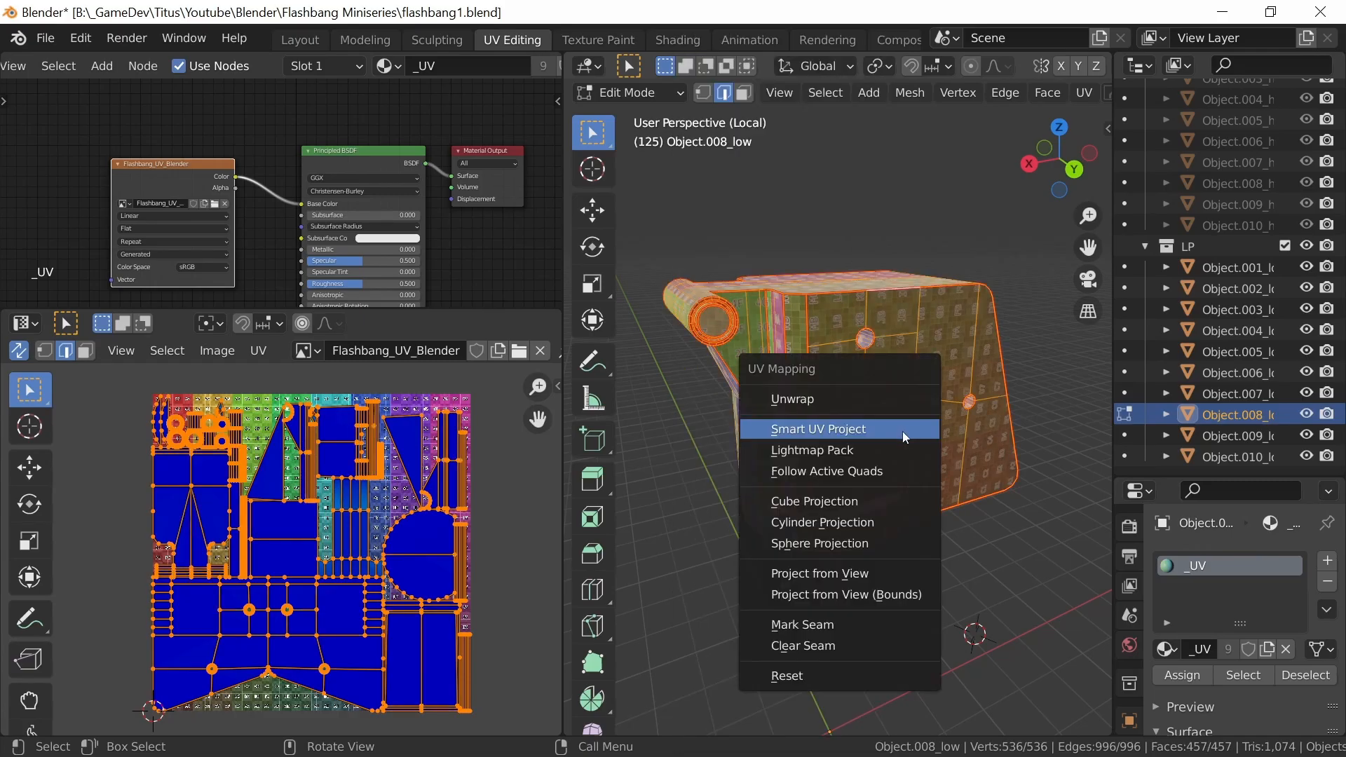
click(881, 403)
scroll(421, 617, up, 3)
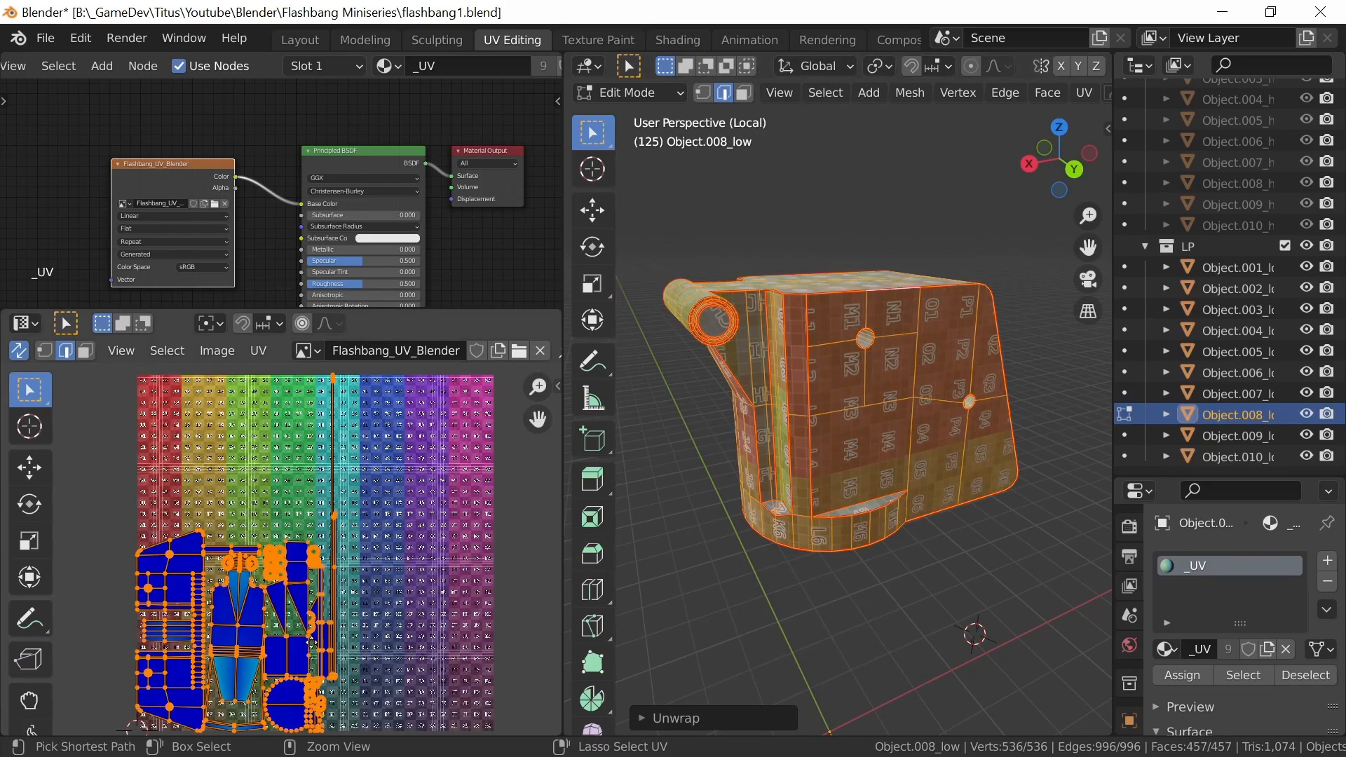
scroll(420, 627, down, 2)
middle_drag(419, 626, 398, 581)
middle_drag(862, 434, 912, 431)
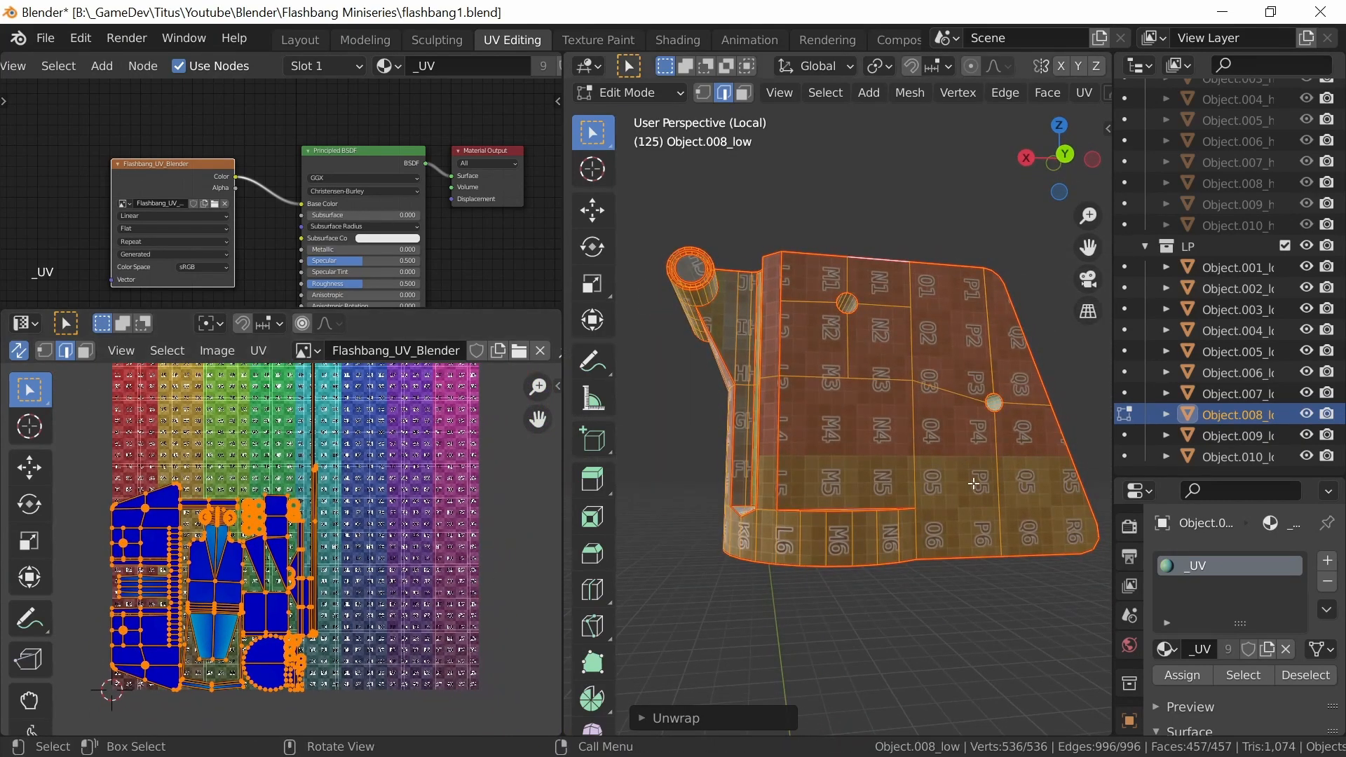
Mark seams on two edges inside the small upper pin hole in the grenade head's side
scroll(955, 446, up, 2)
click(857, 339)
scroll(814, 343, up, 5)
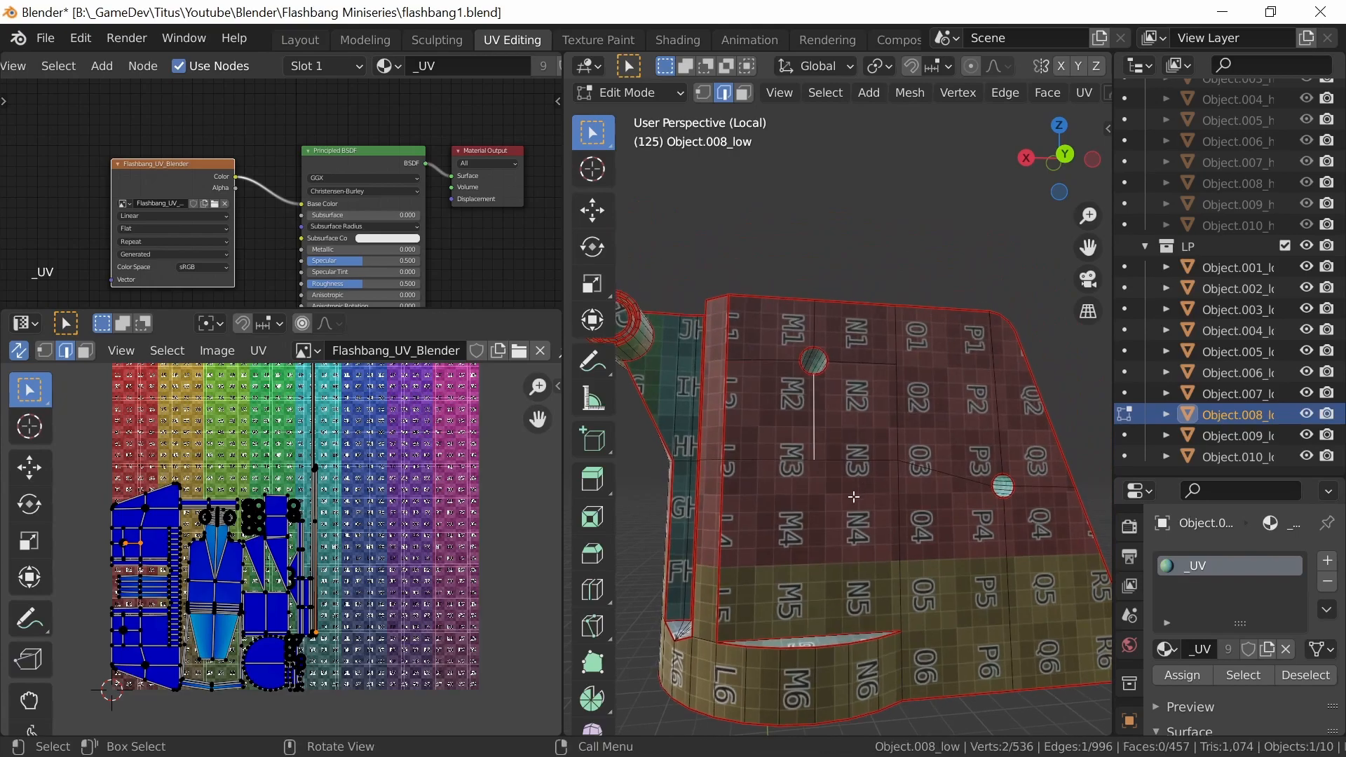
middle_drag(812, 381, 806, 345)
click(799, 340)
middle_drag(1062, 502, 967, 502)
shift+click(870, 391)
scroll(967, 501, down, 1)
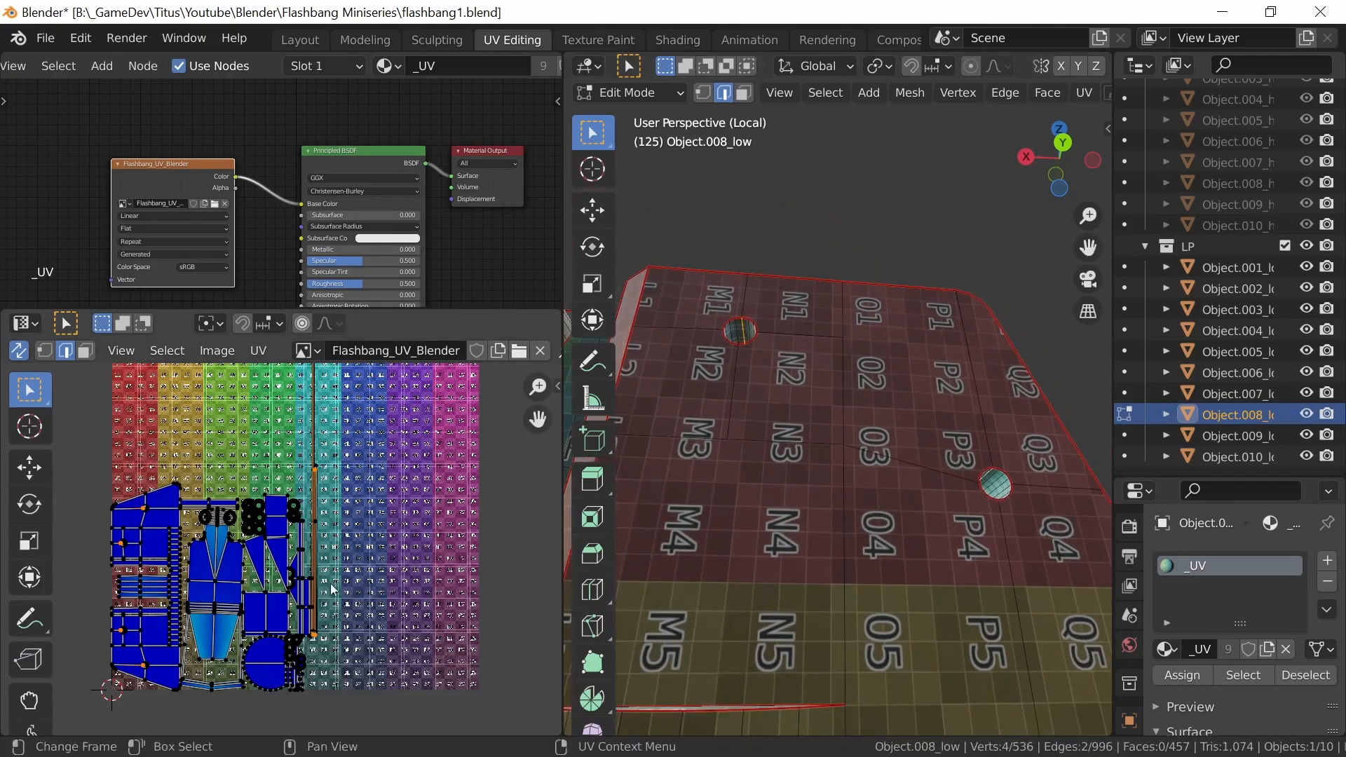
key(ctrl+e)
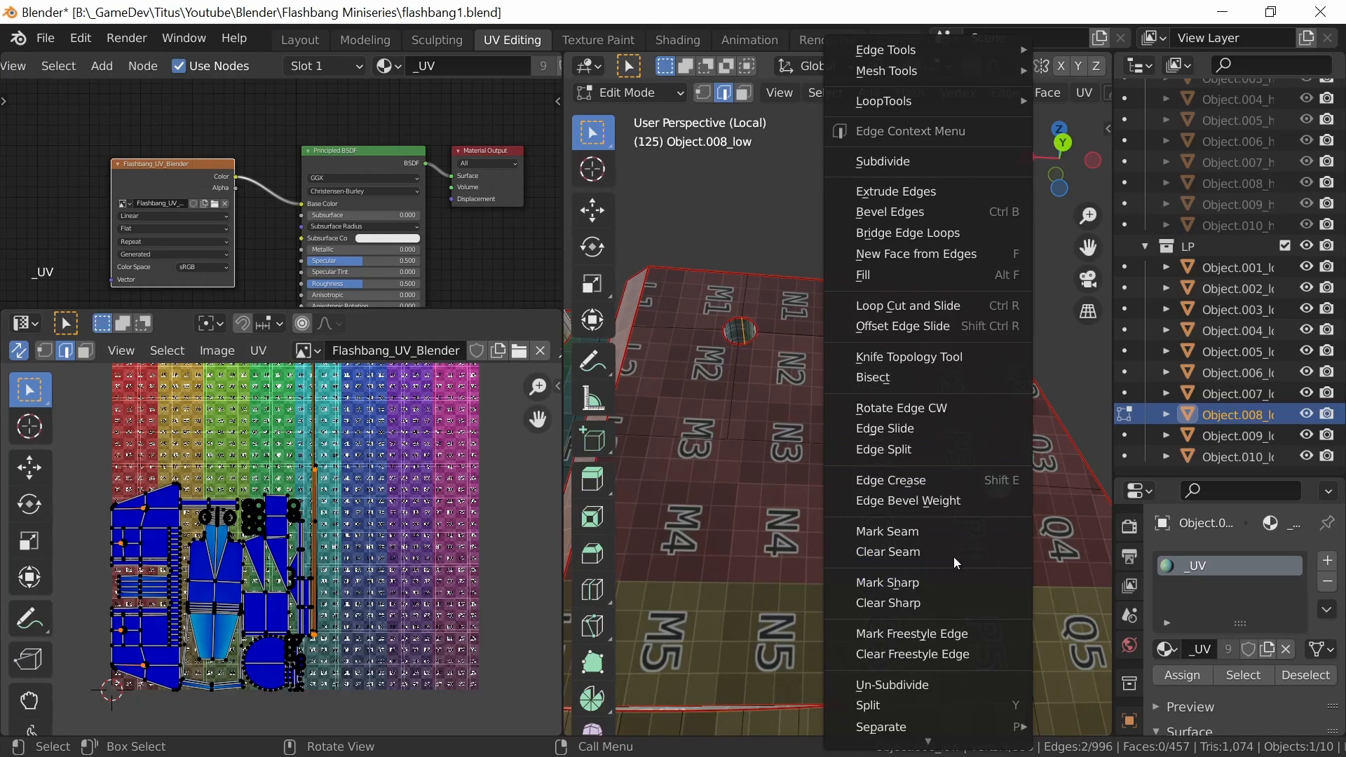
click(948, 530)
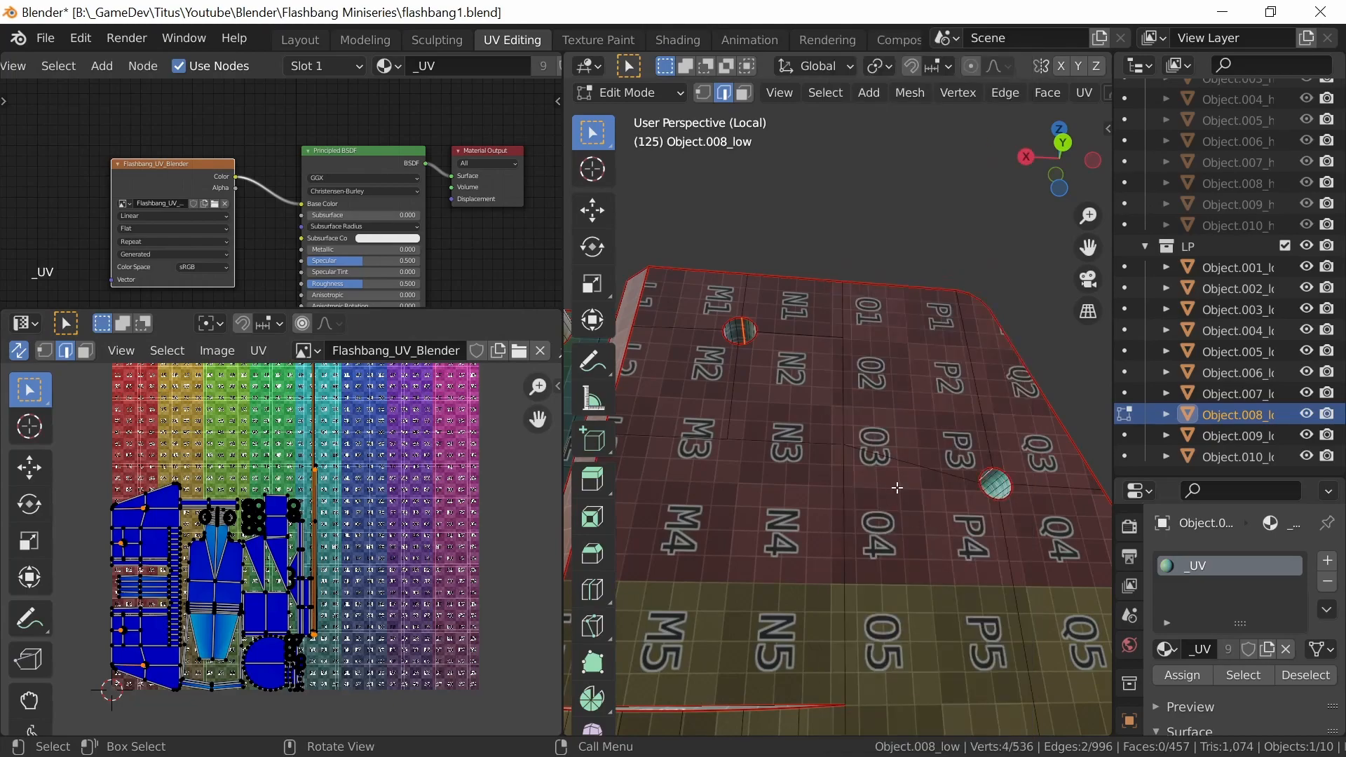
Unwrap the entire grenade head again with the added pin hole seams
key(a)
key(u)
click(886, 460)
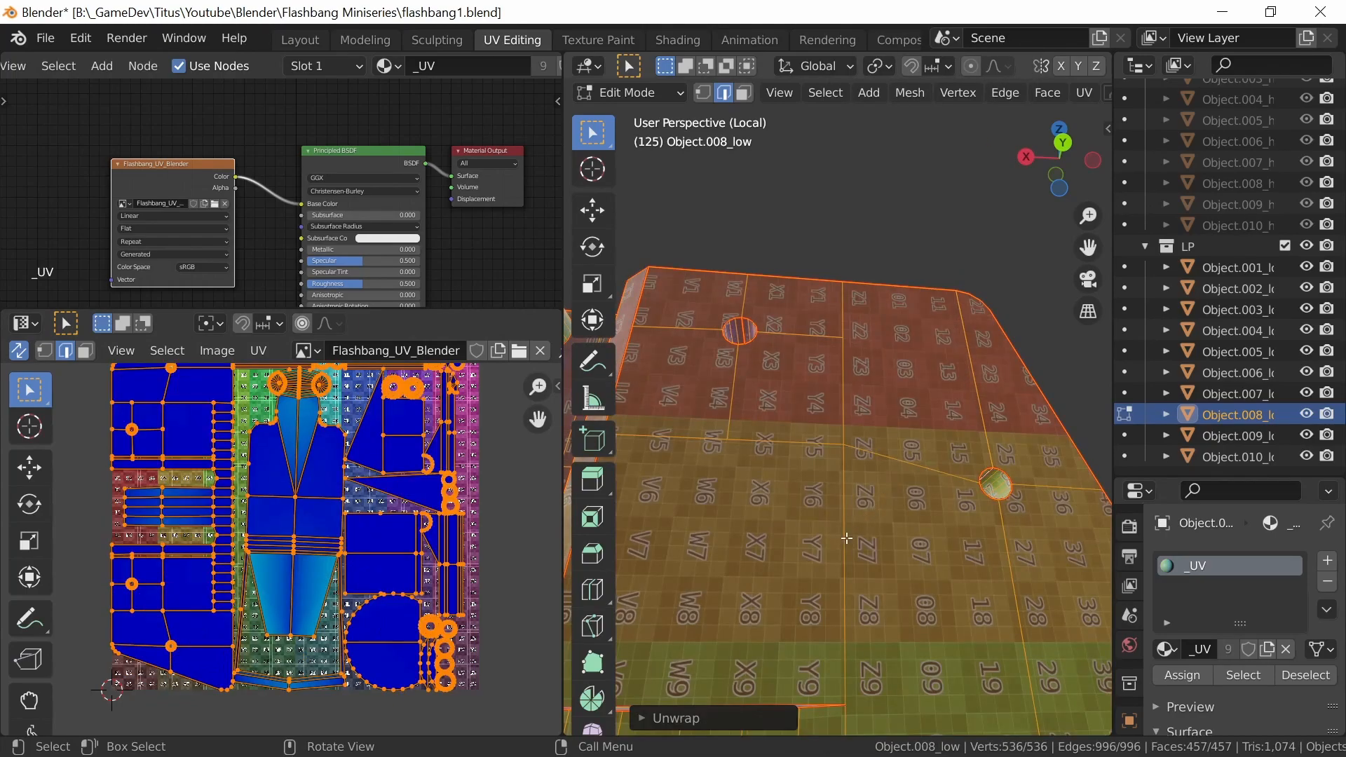
scroll(405, 561, down, 1)
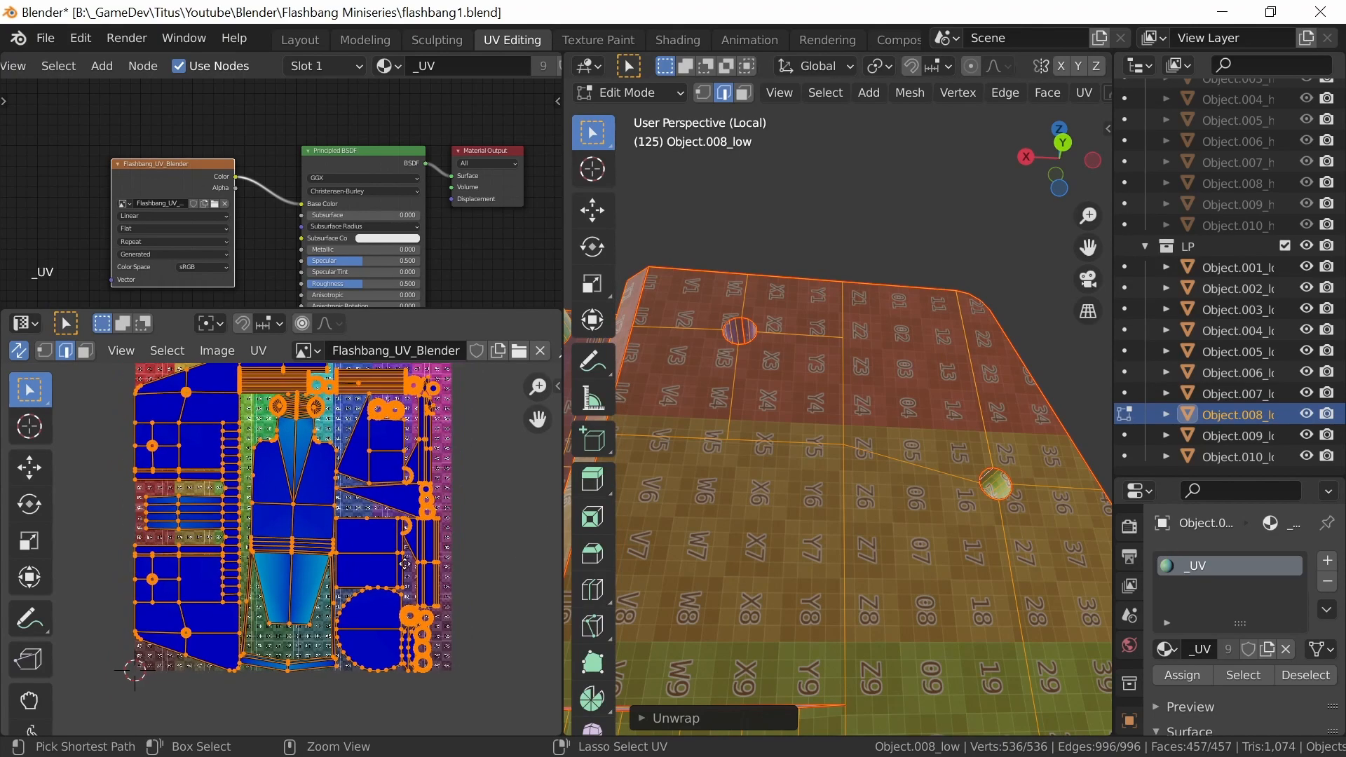
scroll(405, 561, down, 1)
Examine how the checker texture lies across the grenade head's hollow interior and outer walls
middle_drag(771, 561, 753, 673)
click(898, 557)
middle_drag(910, 607, 888, 598)
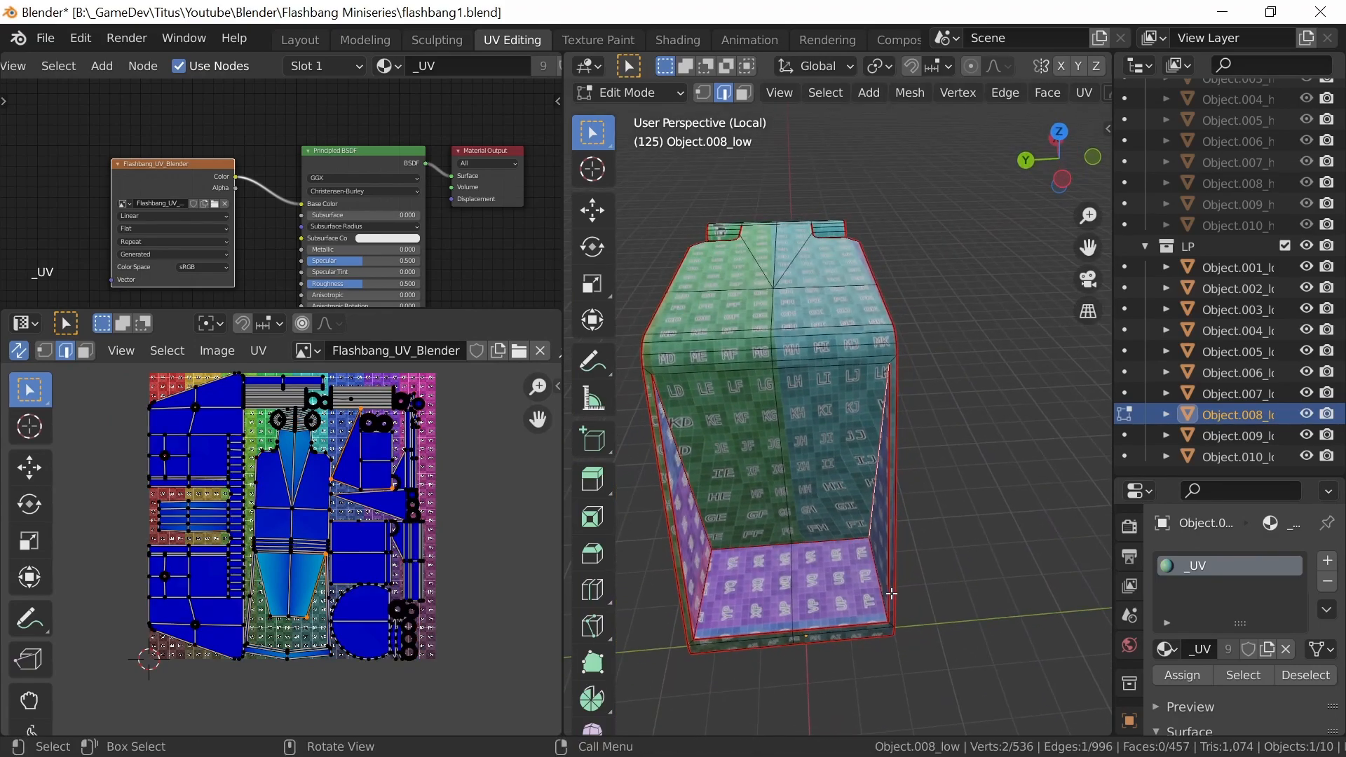
middle_drag(889, 578, 850, 556)
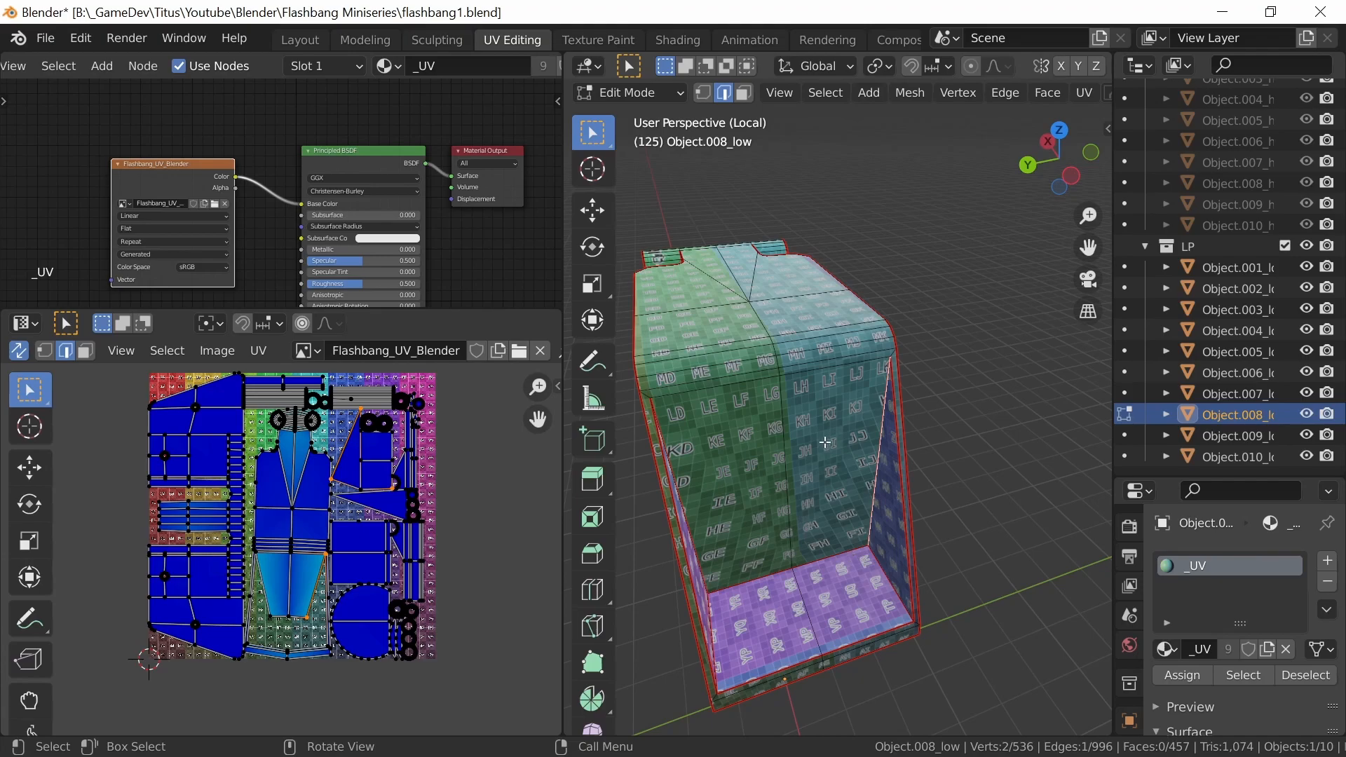
middle_drag(830, 472, 945, 512)
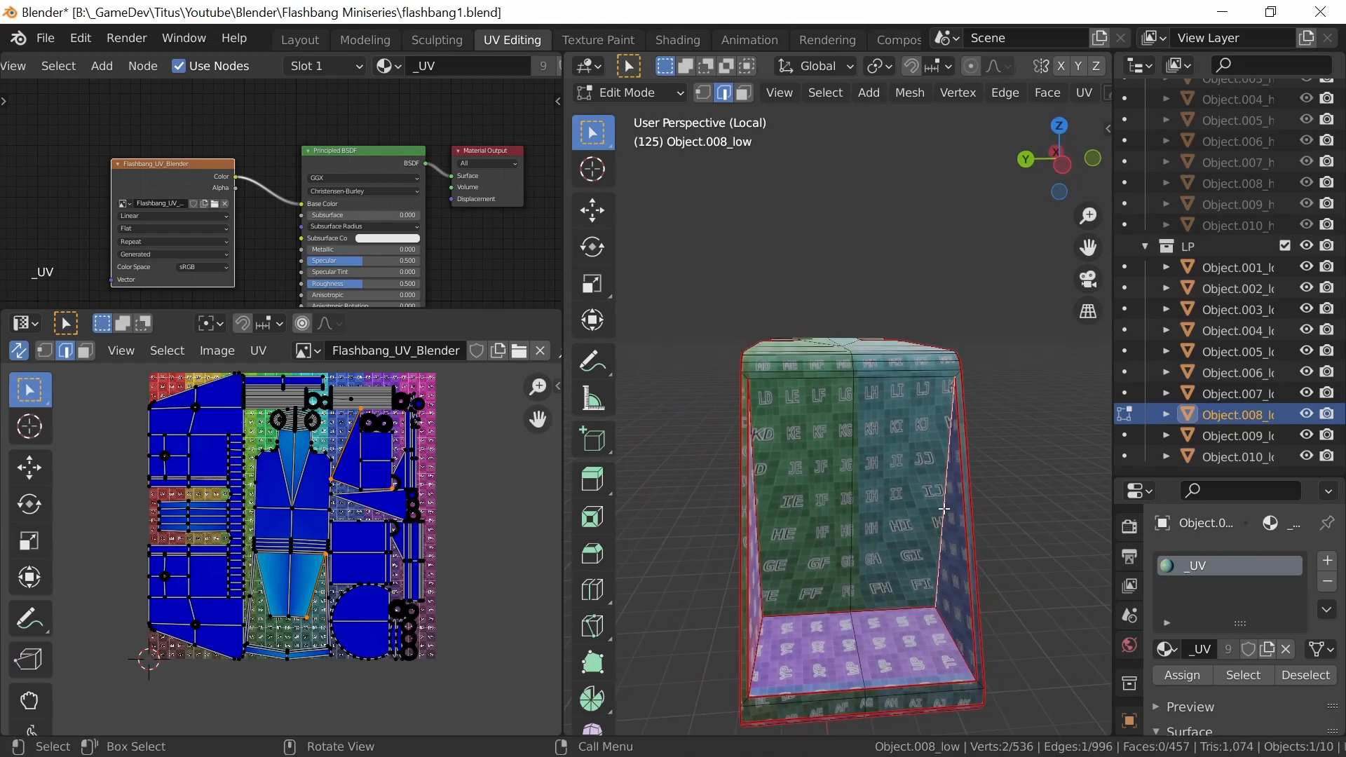
Mark seams on the two edges along the top of the grenade head's hollow back wall
middle_drag(873, 439, 751, 567)
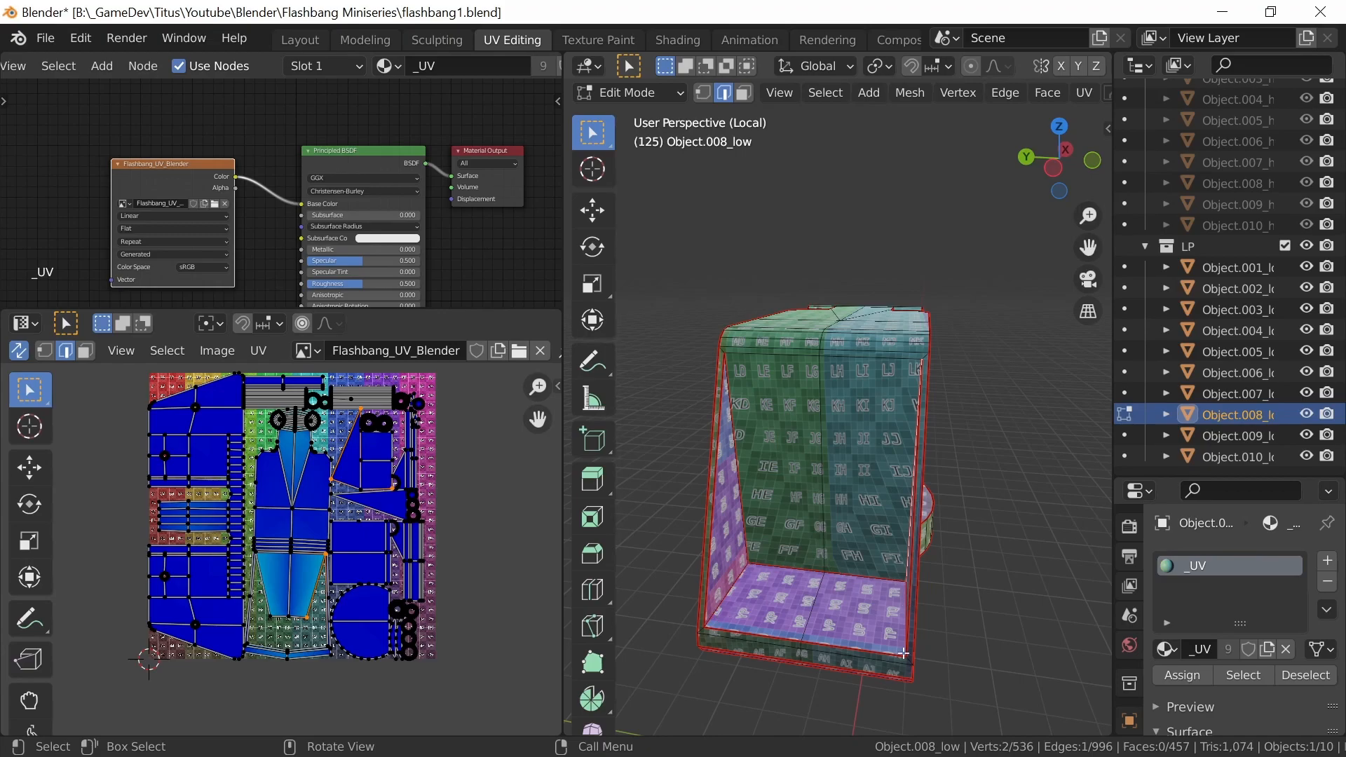
middle_drag(873, 614, 907, 443)
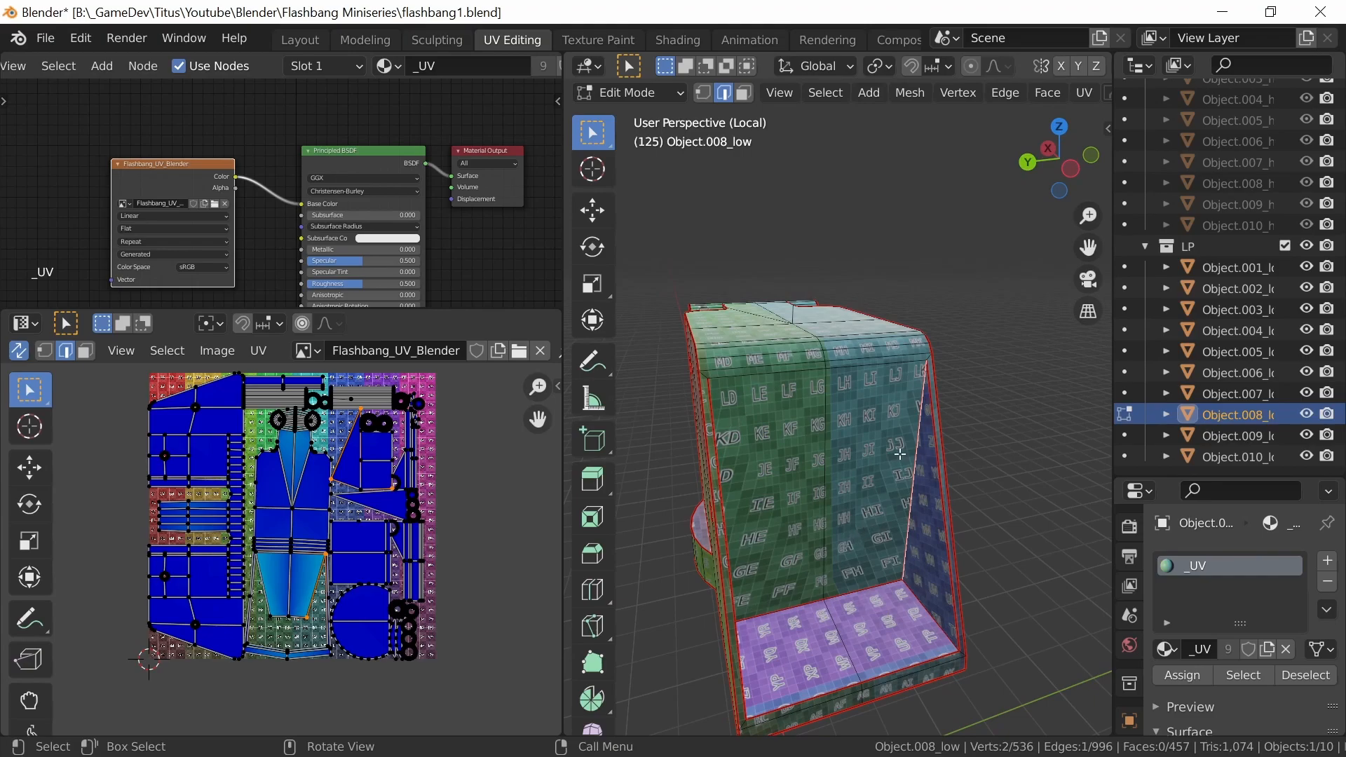
middle_drag(848, 544, 784, 443)
click(764, 365)
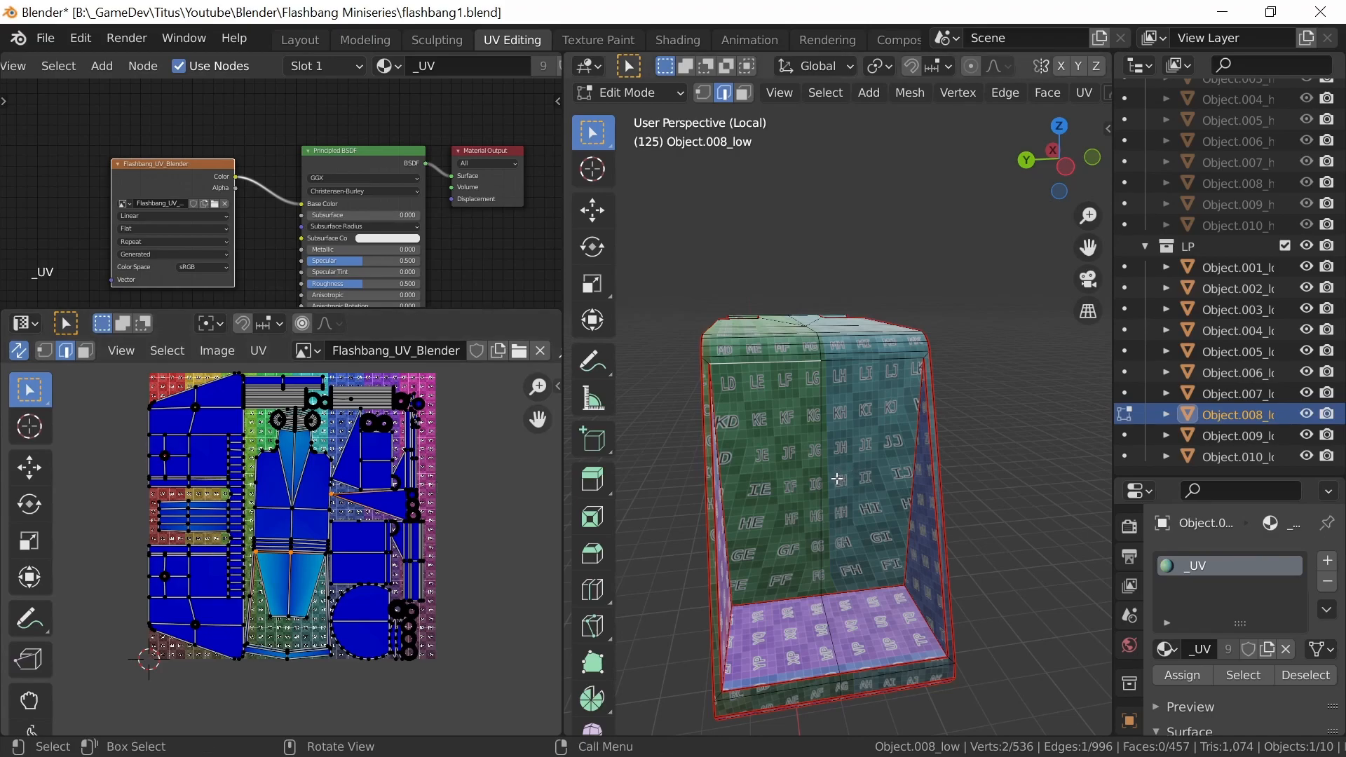
shift+click(906, 368)
middle_drag(874, 481, 920, 365)
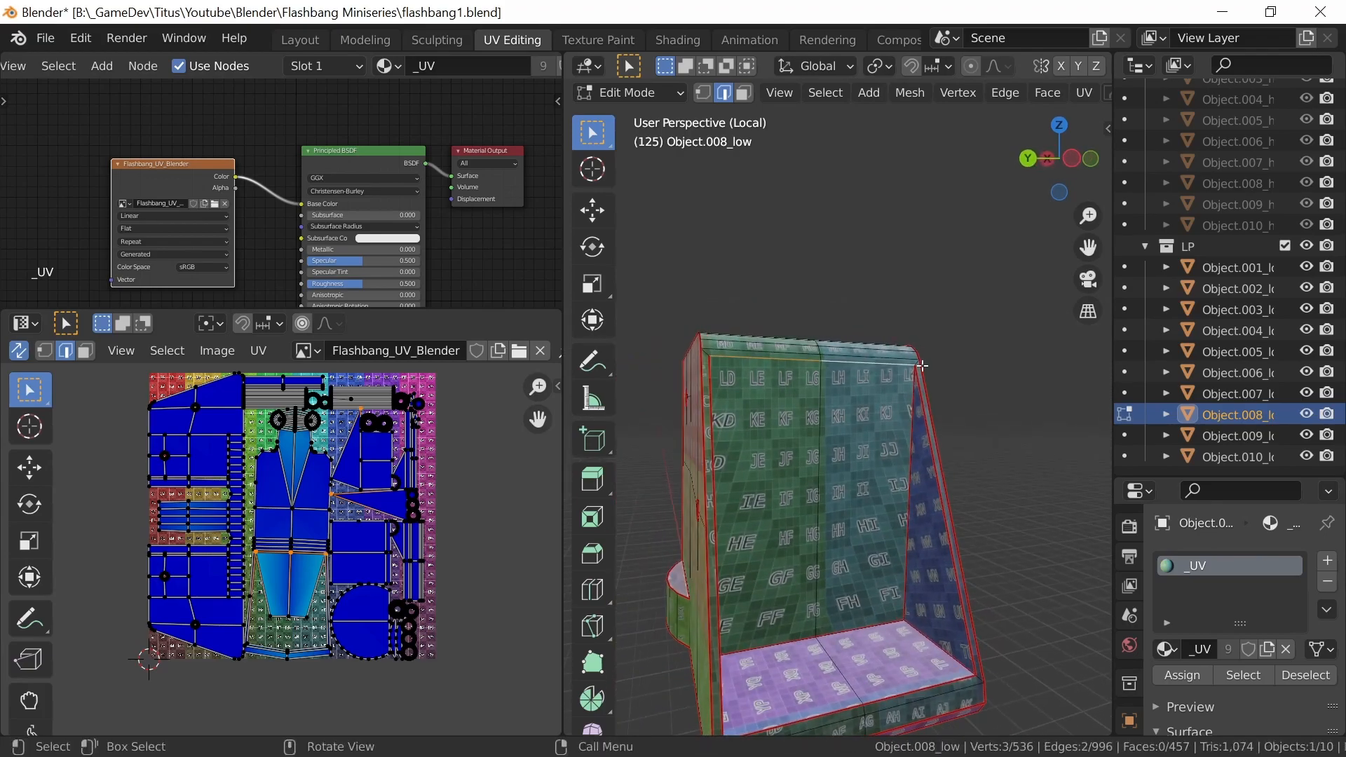
key(ctrl+e)
click(839, 584)
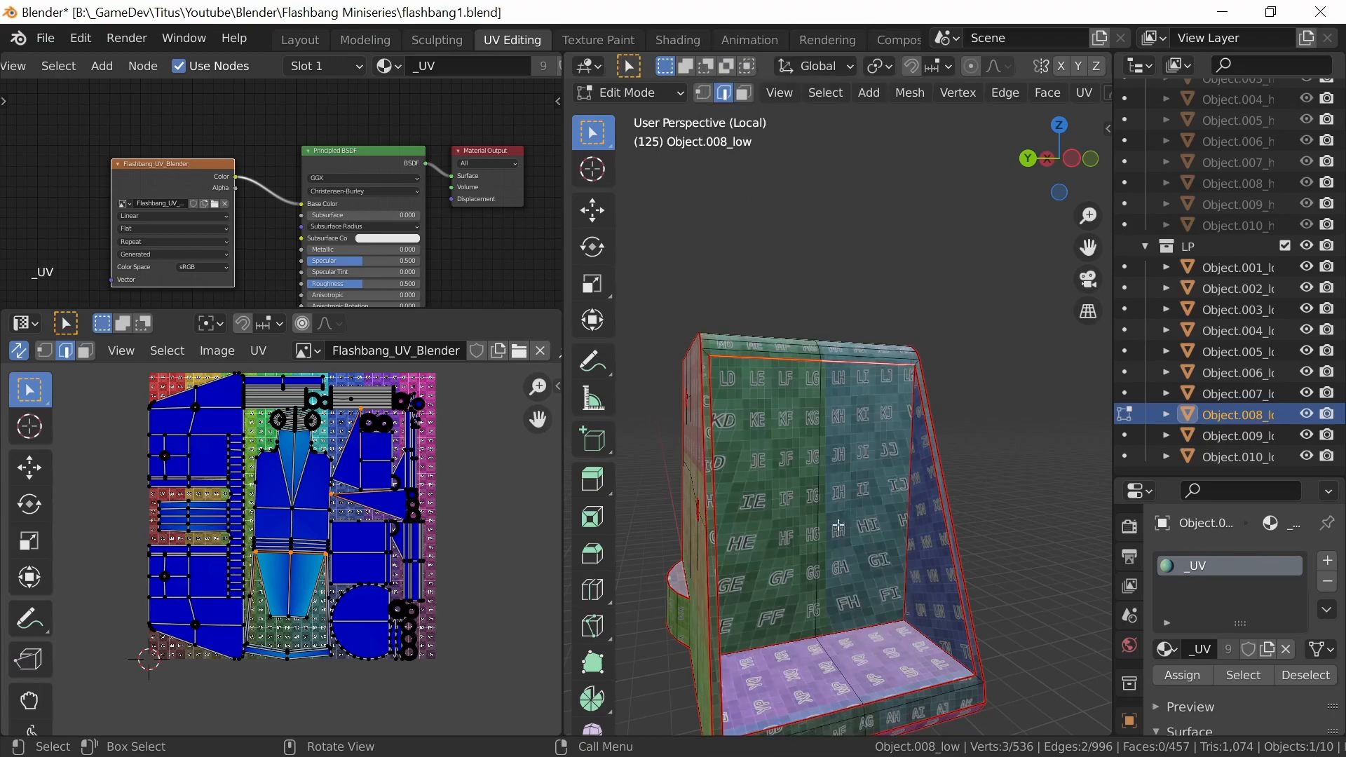
Unwrap the entire grenade head again with the seams at the top of the hollow's back wall
key(a)
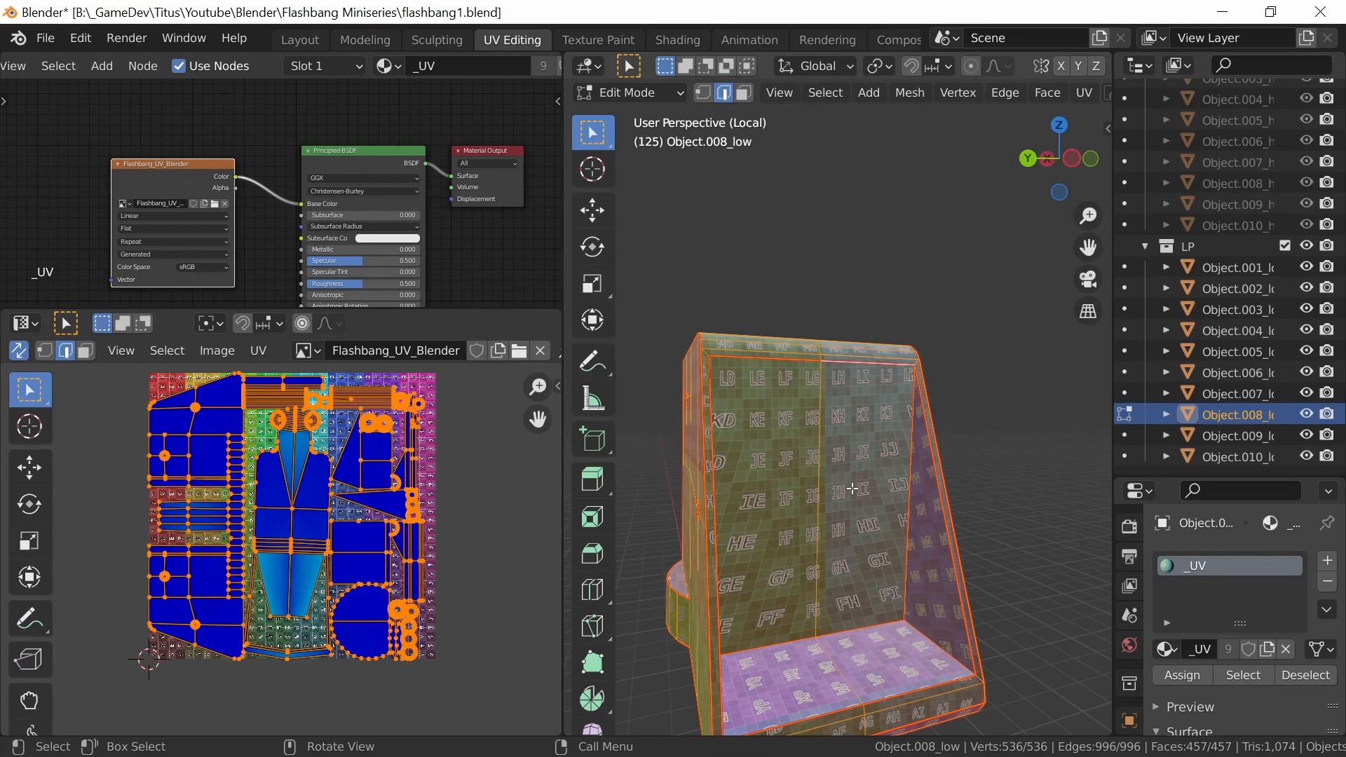
key(u)
click(840, 460)
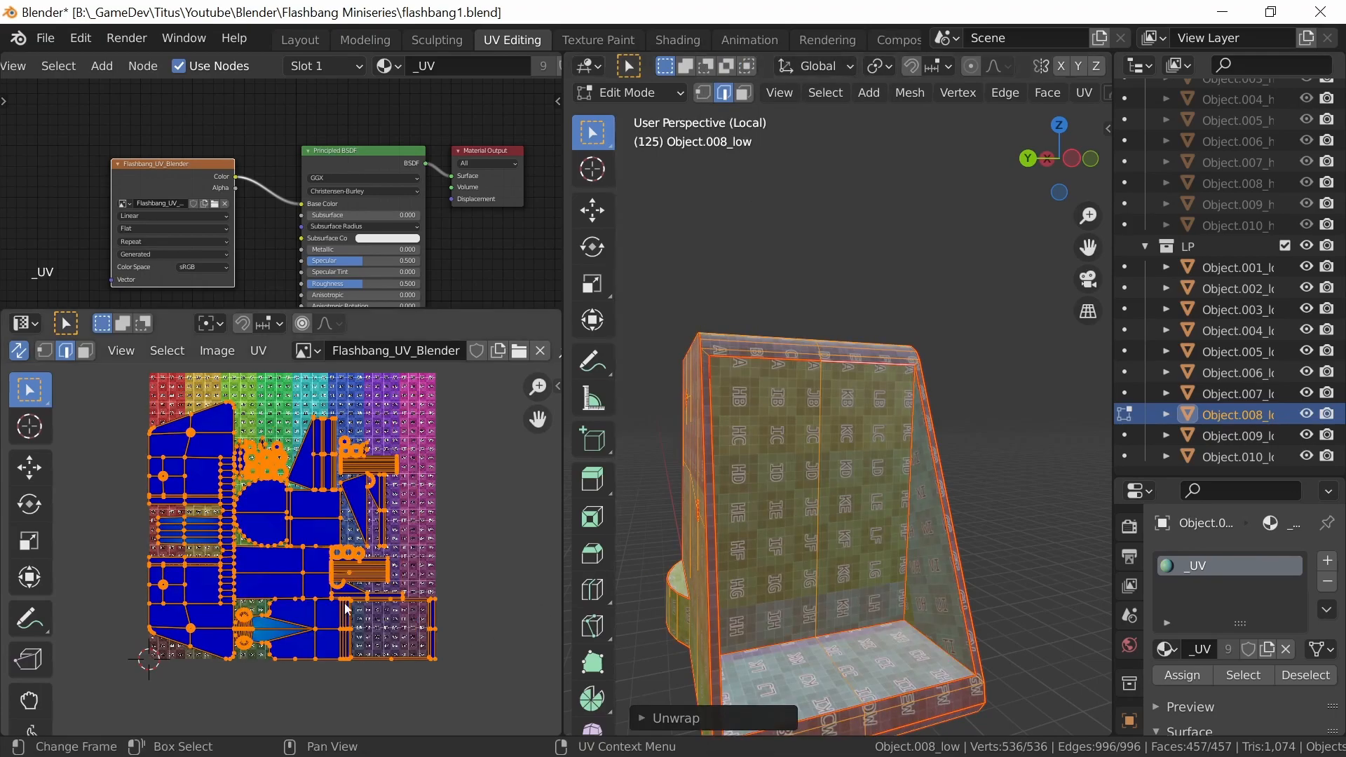
Mark a seam along a connected path of edges through the rings at one end of the cross tube
middle_drag(799, 476, 809, 540)
ctrl+middle_drag(631, 470, 635, 505)
middle_drag(634, 505, 810, 522)
click(781, 534)
mouse_move(827, 578)
middle_down()
mouse_move(837, 551)
mouse_move(802, 560)
mouse_move(775, 607)
mouse_move(802, 529)
mouse_move(787, 541)
mouse_move(791, 589)
mouse_move(834, 561)
middle_up()
scroll(802, 560, up, 2)
scroll(864, 548, up, 4)
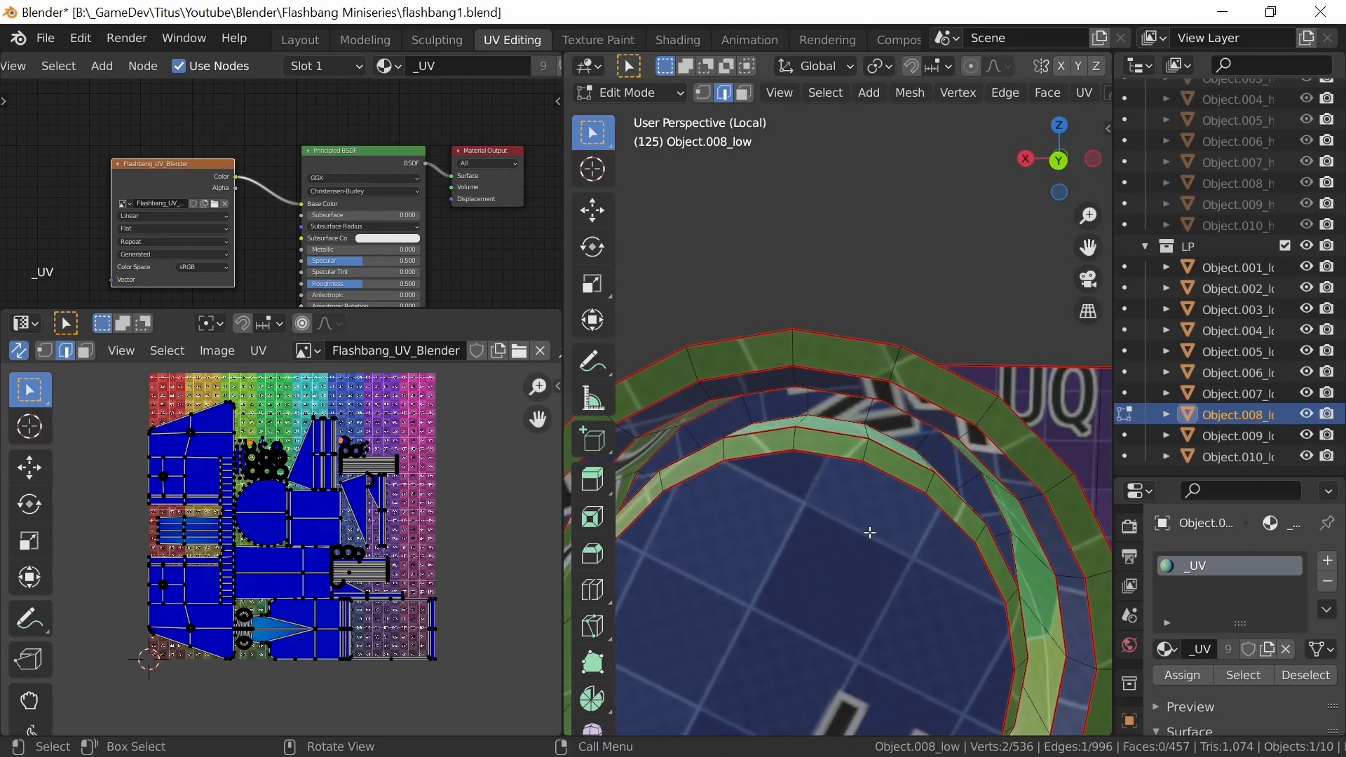
middle_drag(932, 457, 836, 435)
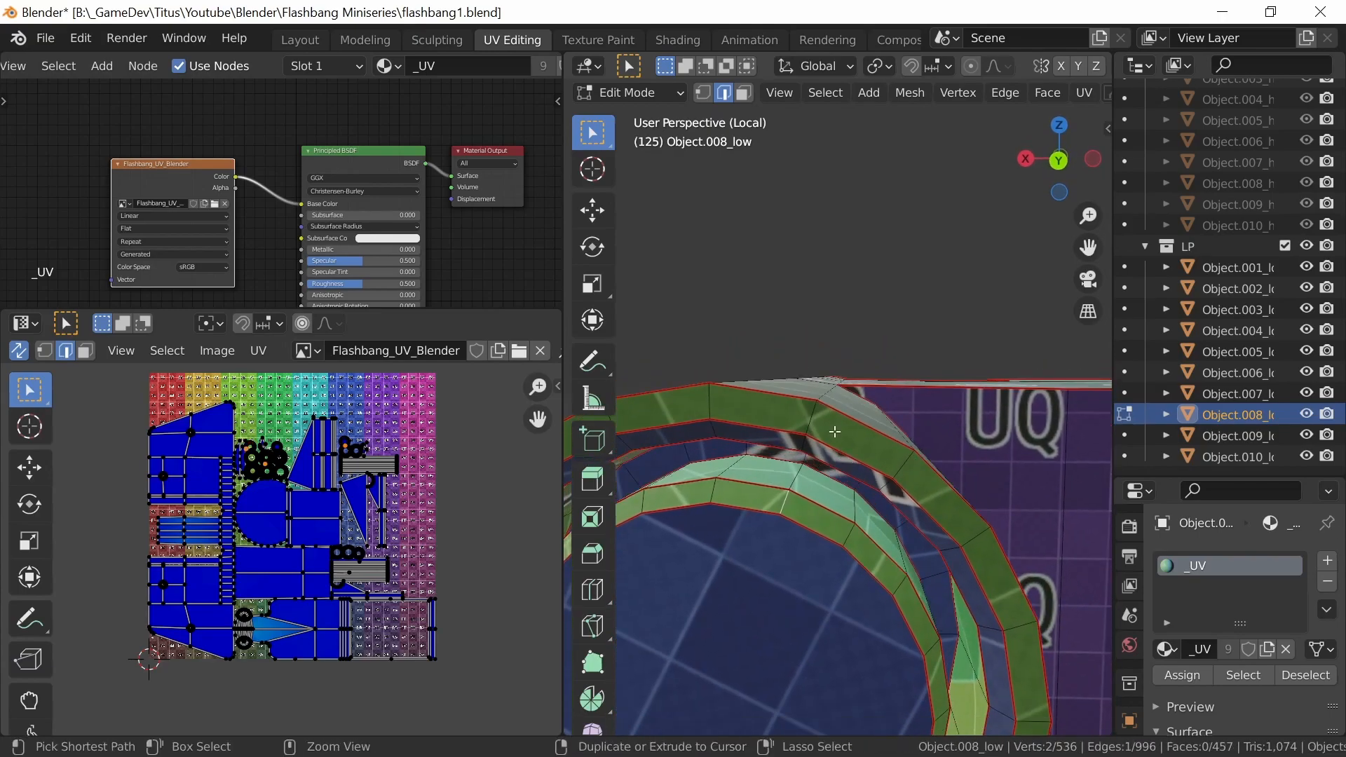
ctrl+click(854, 517)
middle_drag(801, 484, 858, 349)
ctrl+click(850, 311)
ctrl+click(868, 272)
middle_drag(869, 271, 878, 307)
right_click(861, 323)
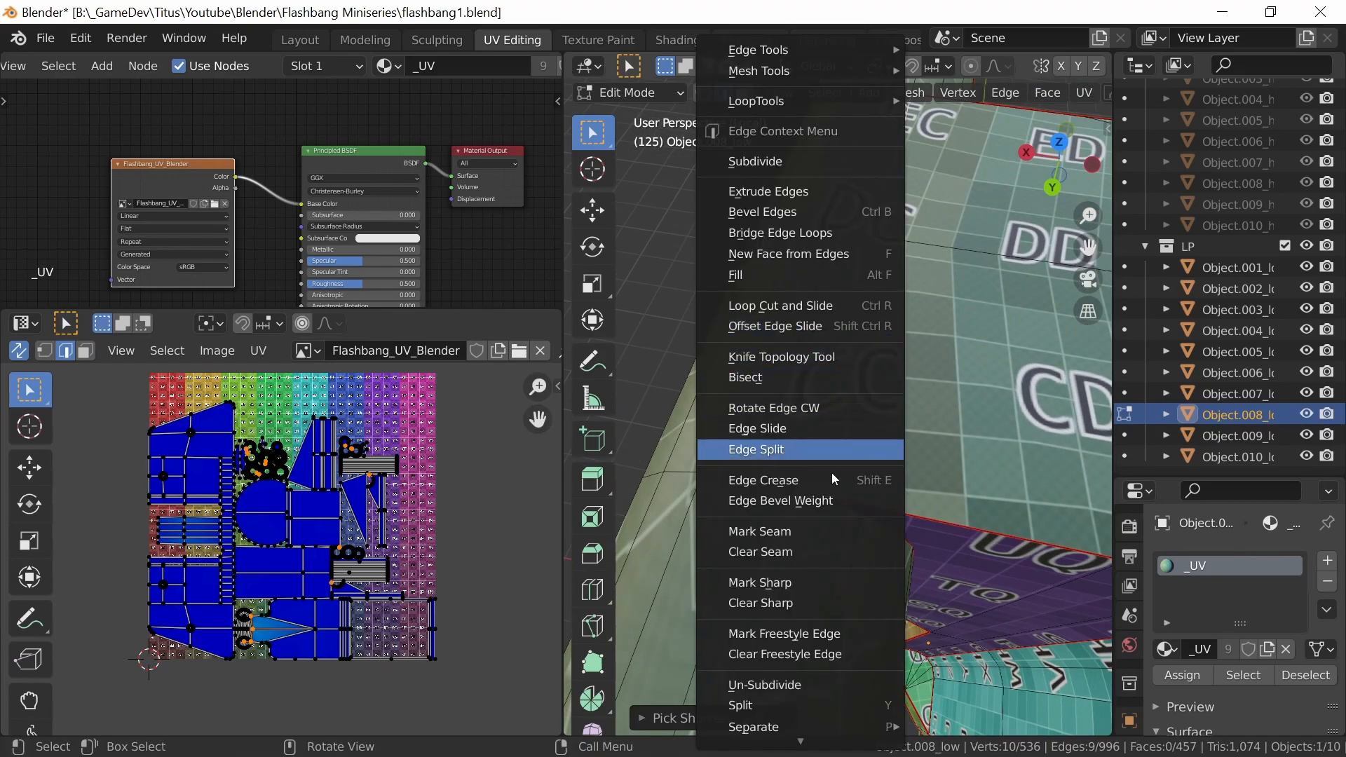
click(825, 536)
Mark a matching seam along the connected edges through the rings at the cross tube's opposite end
middle_drag(833, 505, 807, 586)
click(806, 564)
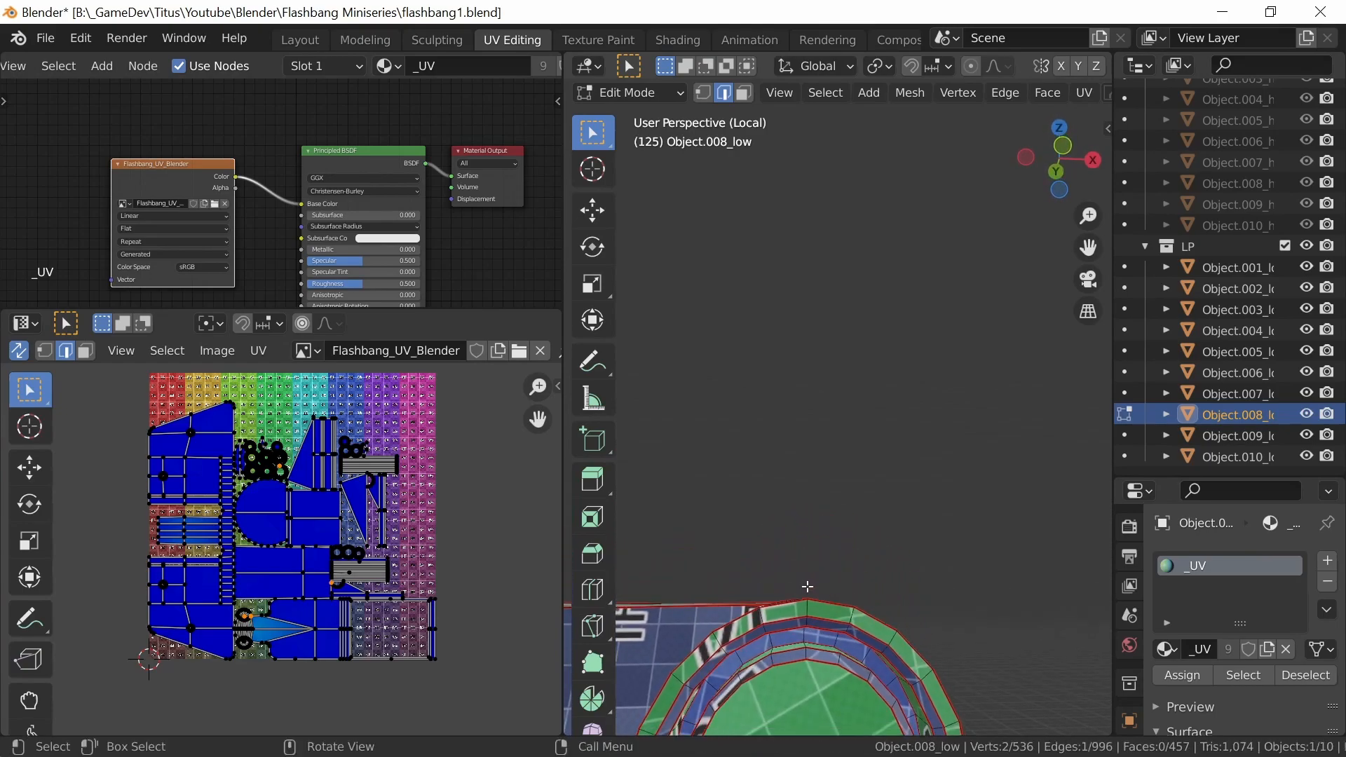
ctrl+click(771, 659)
middle_drag(771, 659, 767, 600)
key(ctrl+e)
click(760, 537)
Unwrap the entire grenade head with the cross tube seams and check the resulting UV islands
mouse_move(852, 563)
middle_down()
mouse_move(841, 610)
mouse_move(864, 566)
middle_up()
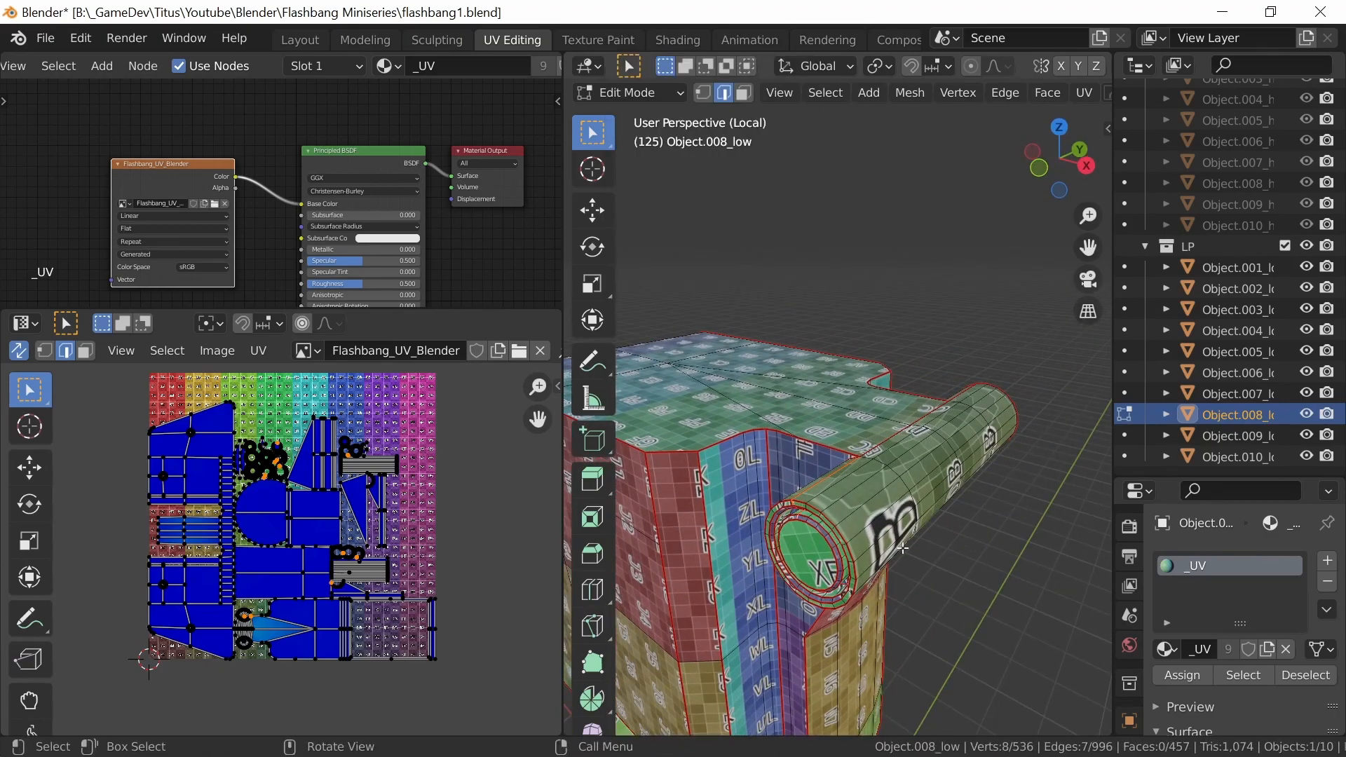
key(a)
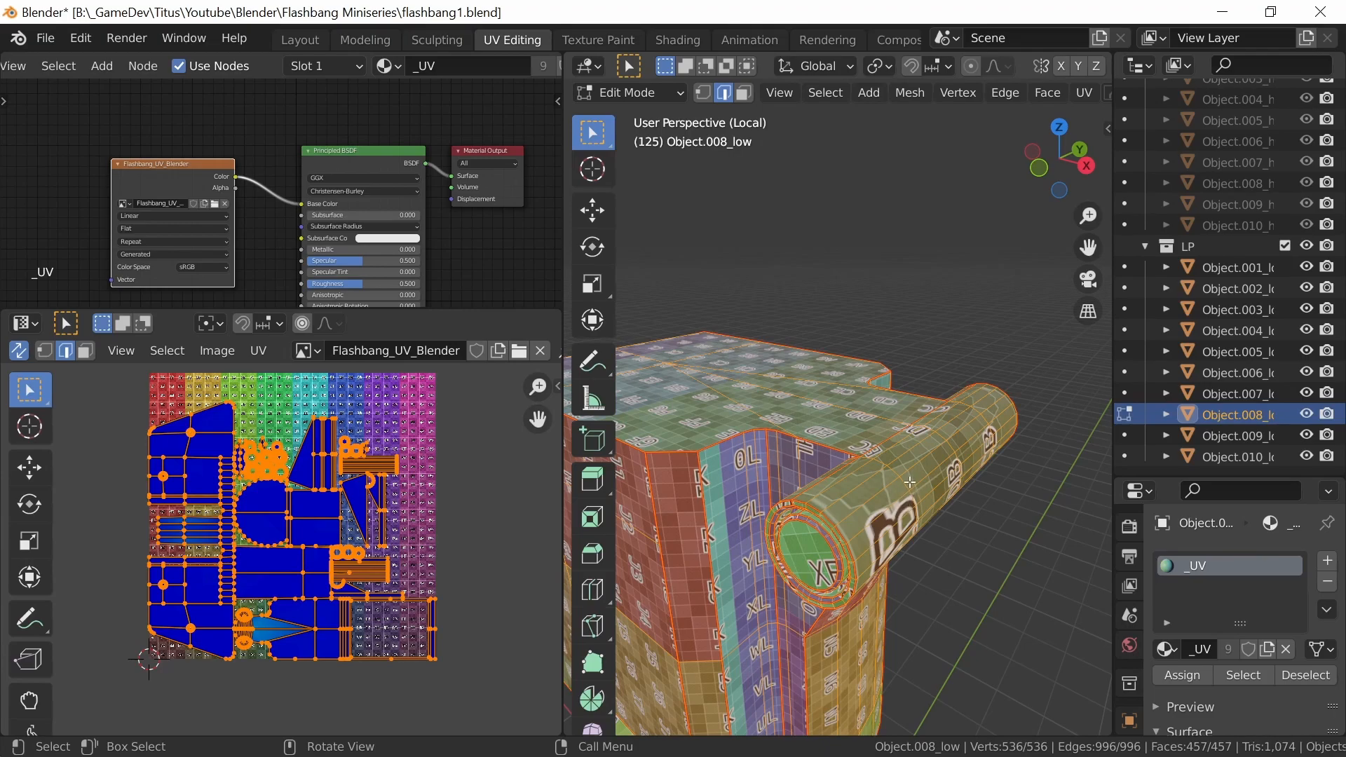
key(u)
click(878, 460)
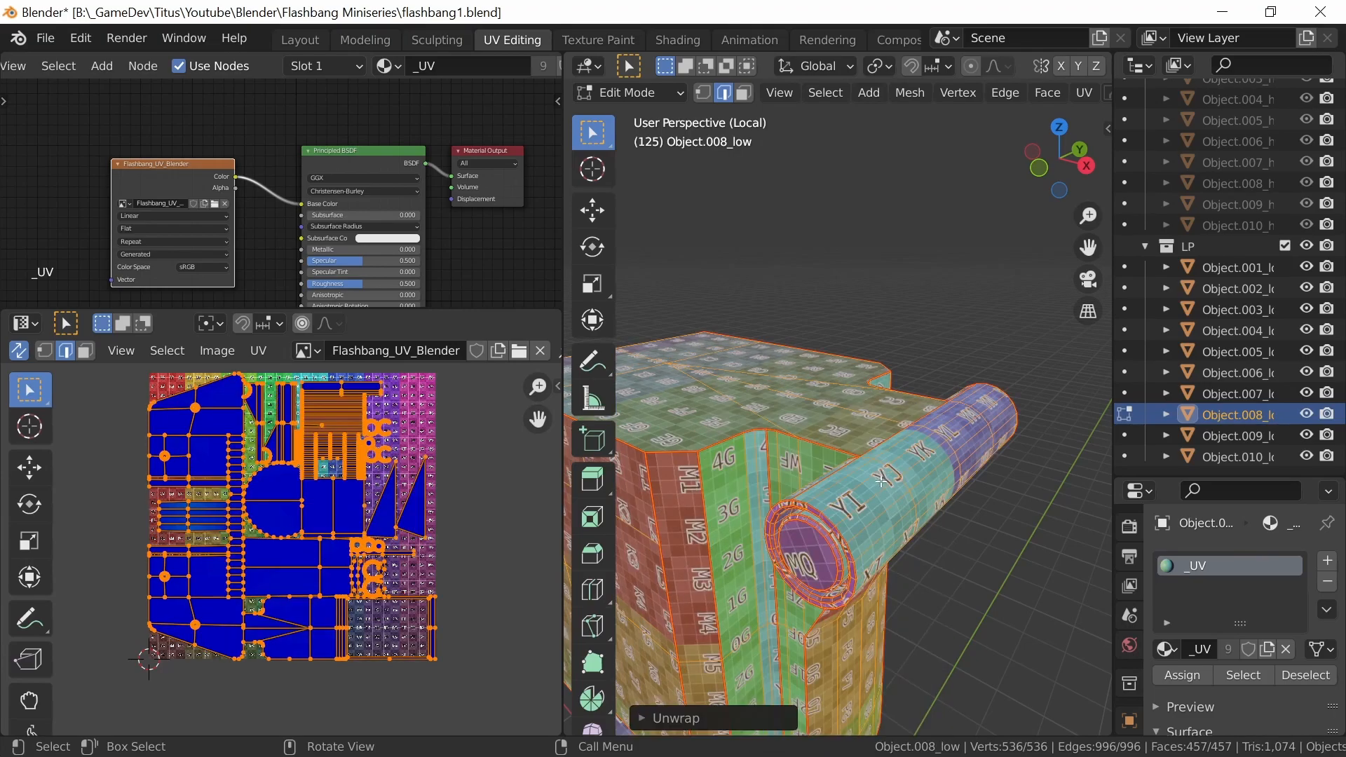
scroll(396, 481, up, 3)
scroll(396, 482, up, 6)
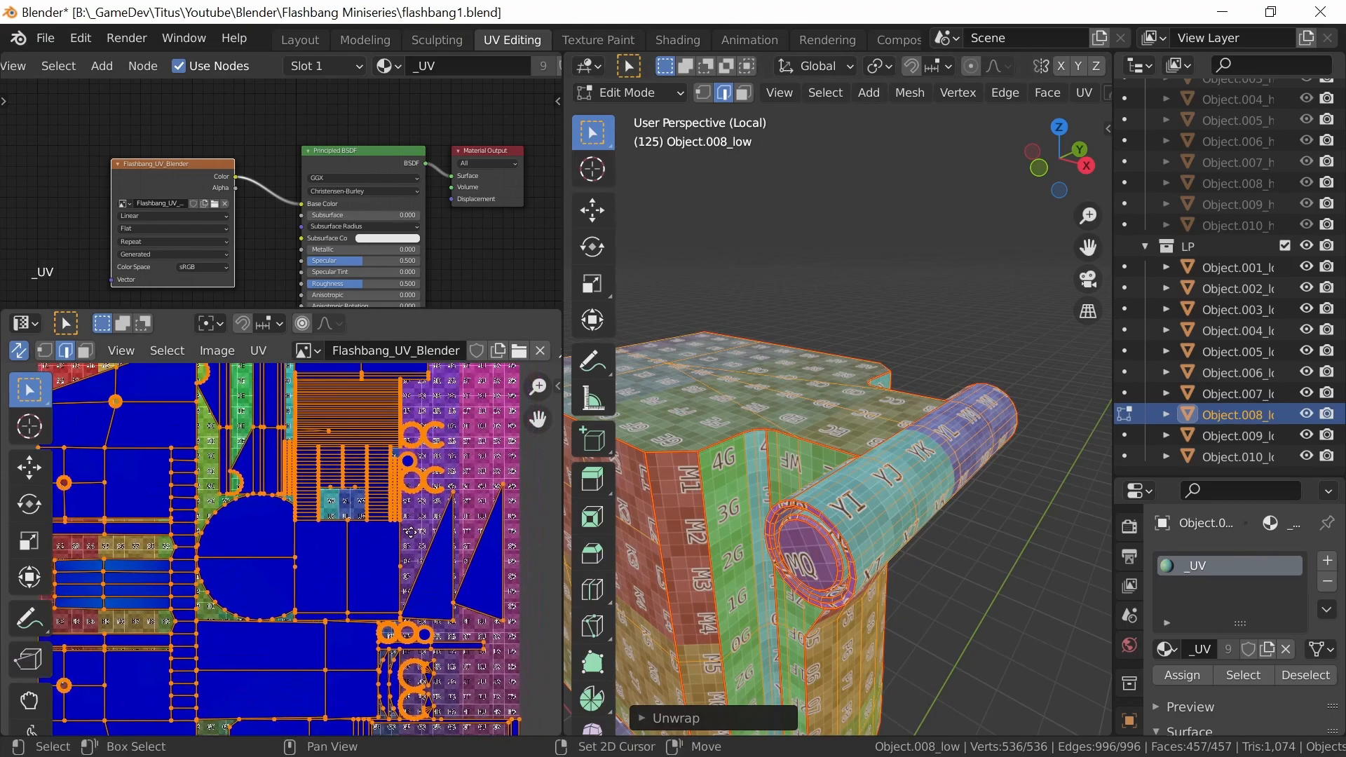
scroll(403, 587, up, 3)
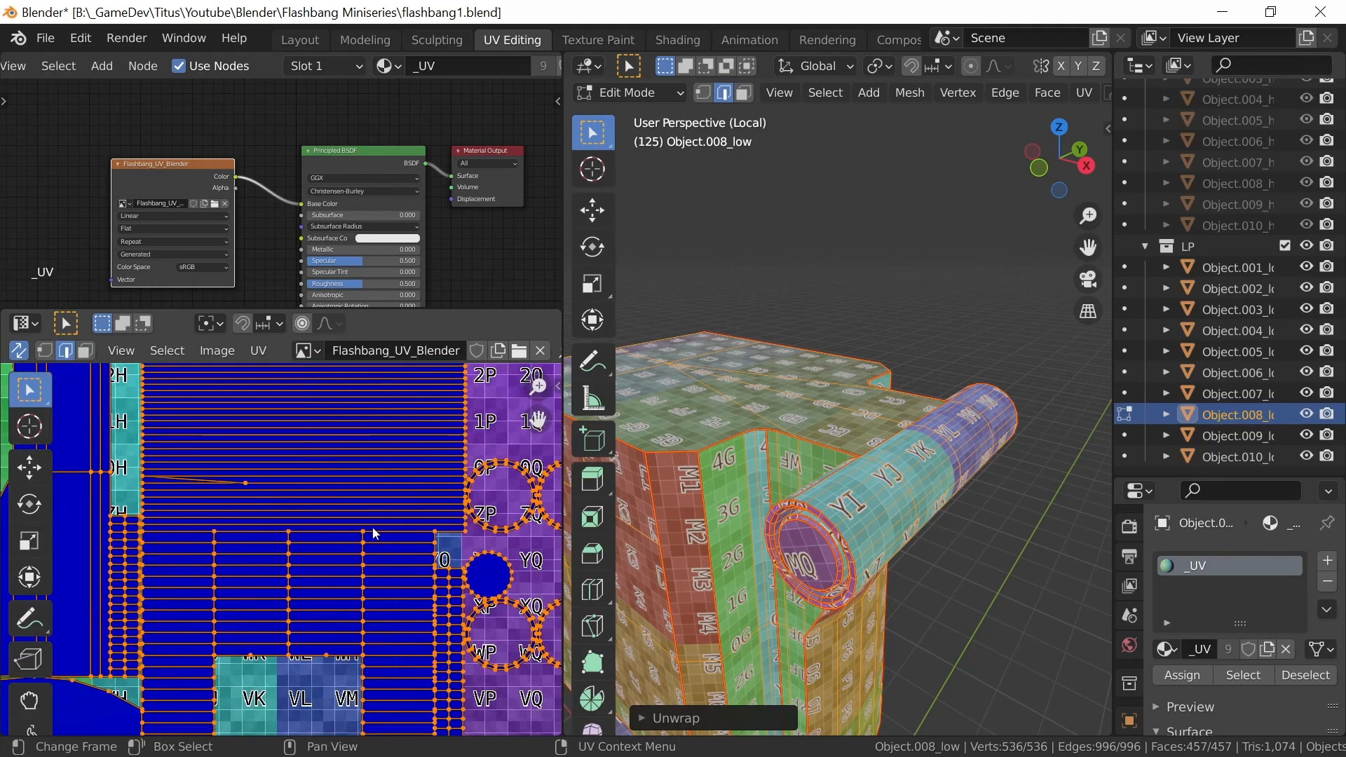
ctrl+middle_drag(399, 565, 429, 598)
Merge all of the grenade head's vertices by distance and open the merge settings to check the distance
shift+middle_drag(691, 649, 895, 467)
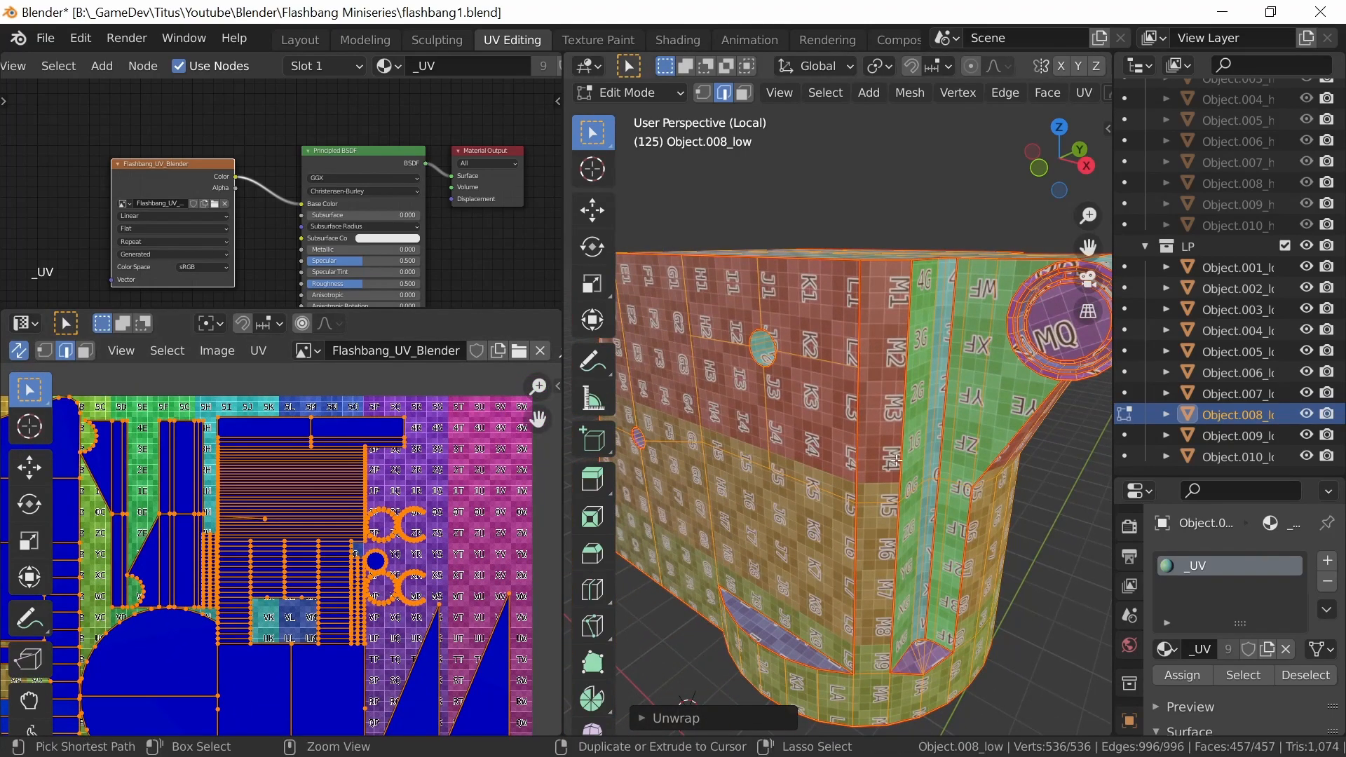
ctrl+middle_drag(870, 369, 864, 421)
key(1)
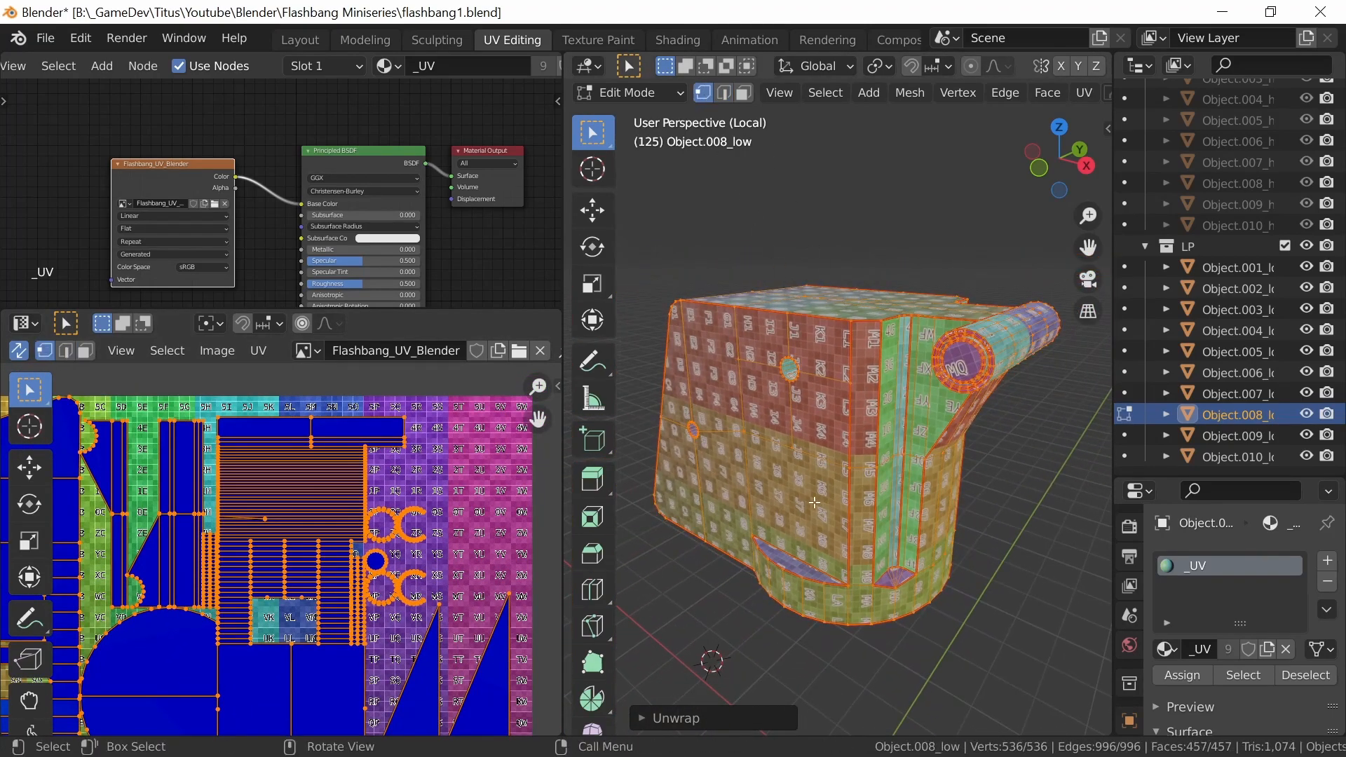
middle_drag(824, 487, 909, 494)
key(alt+a)
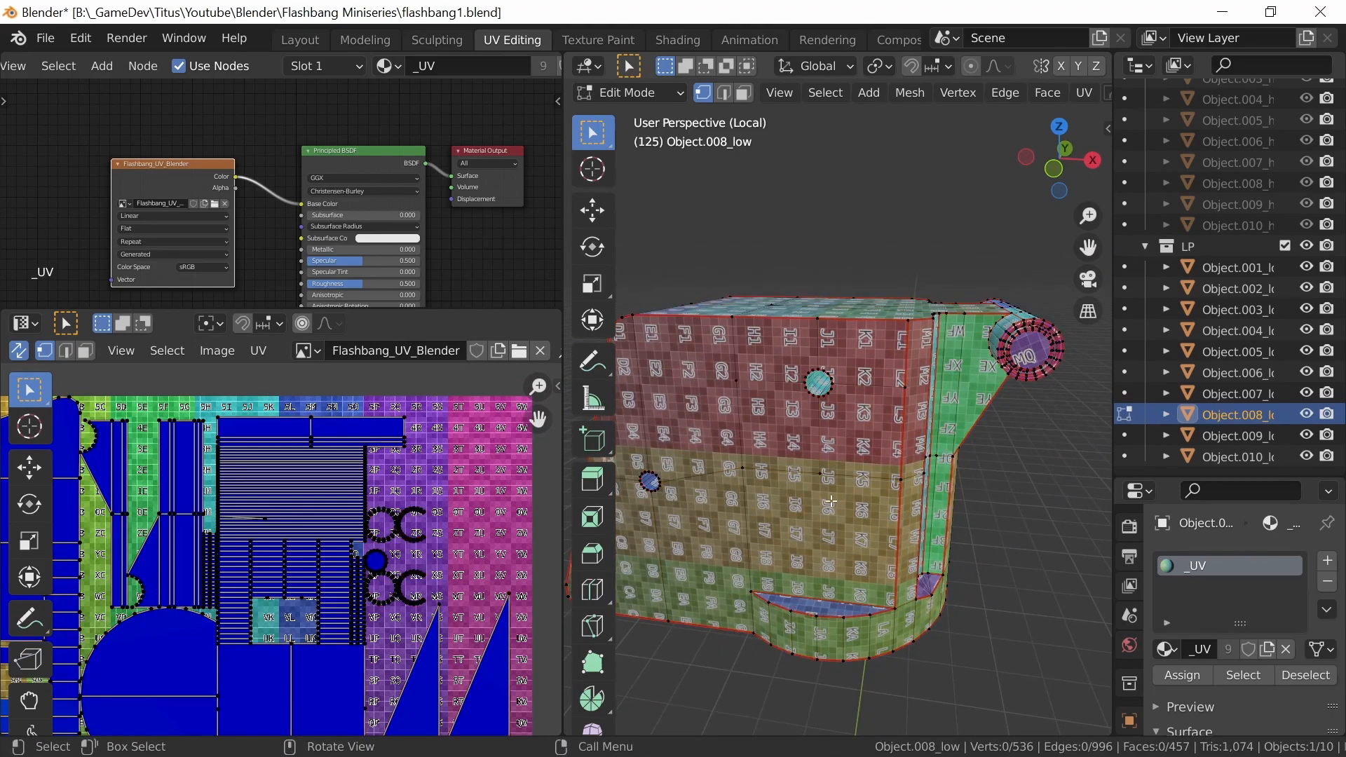
key(a)
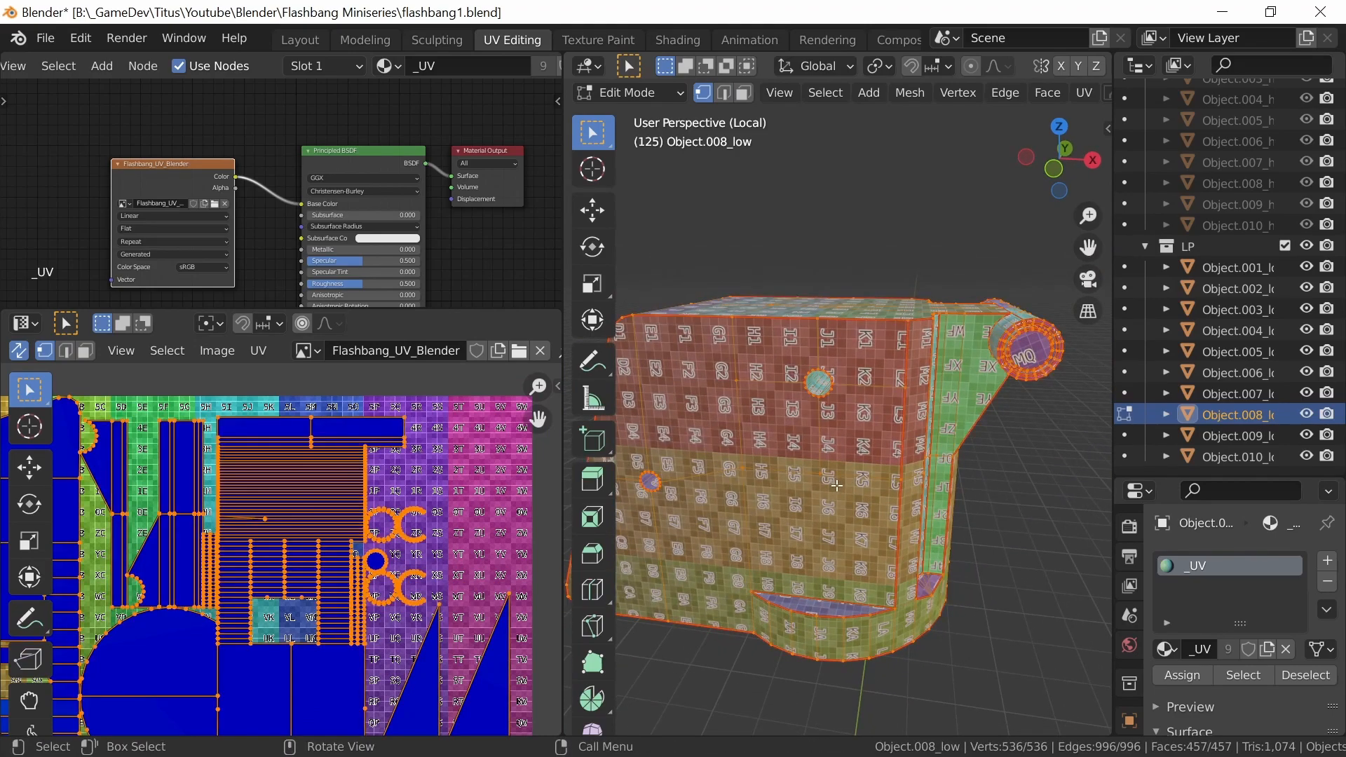
key(m)
click(808, 565)
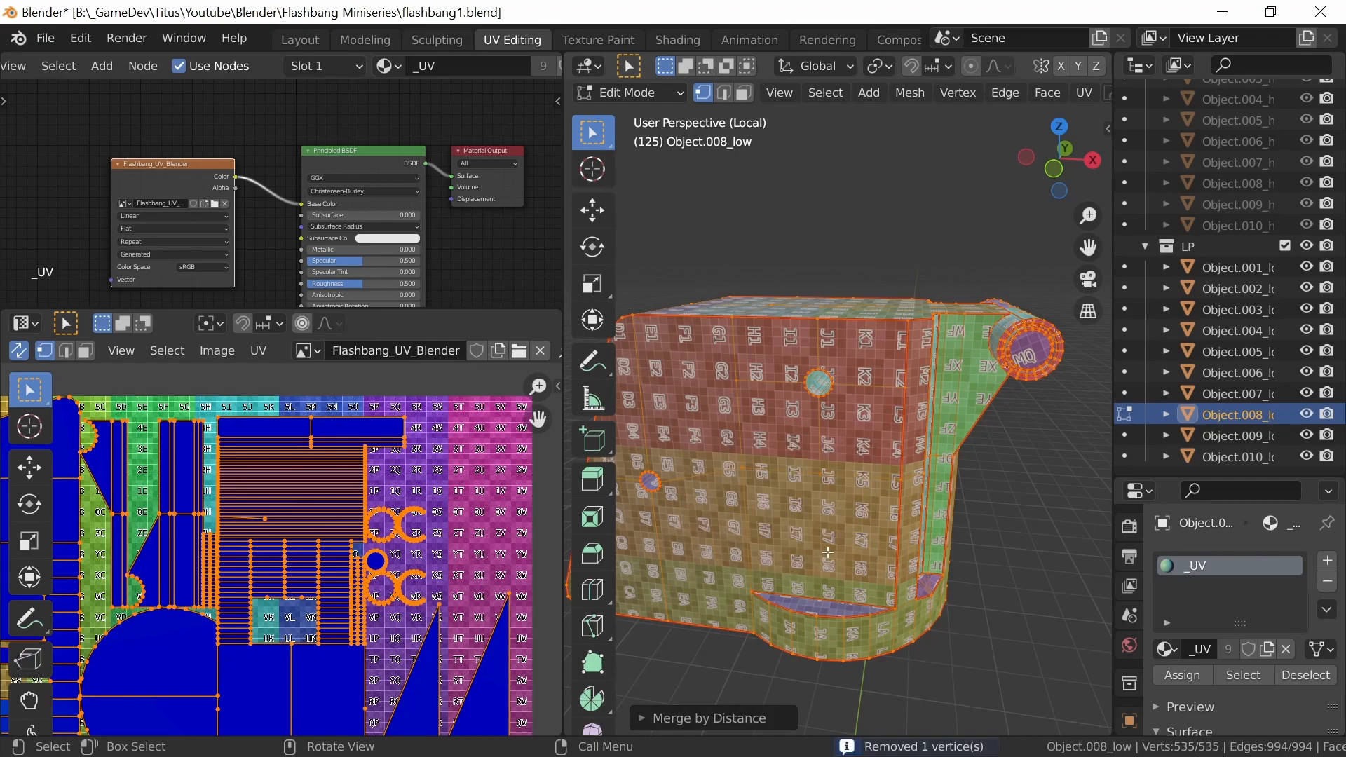
middle_drag(1008, 519, 921, 558)
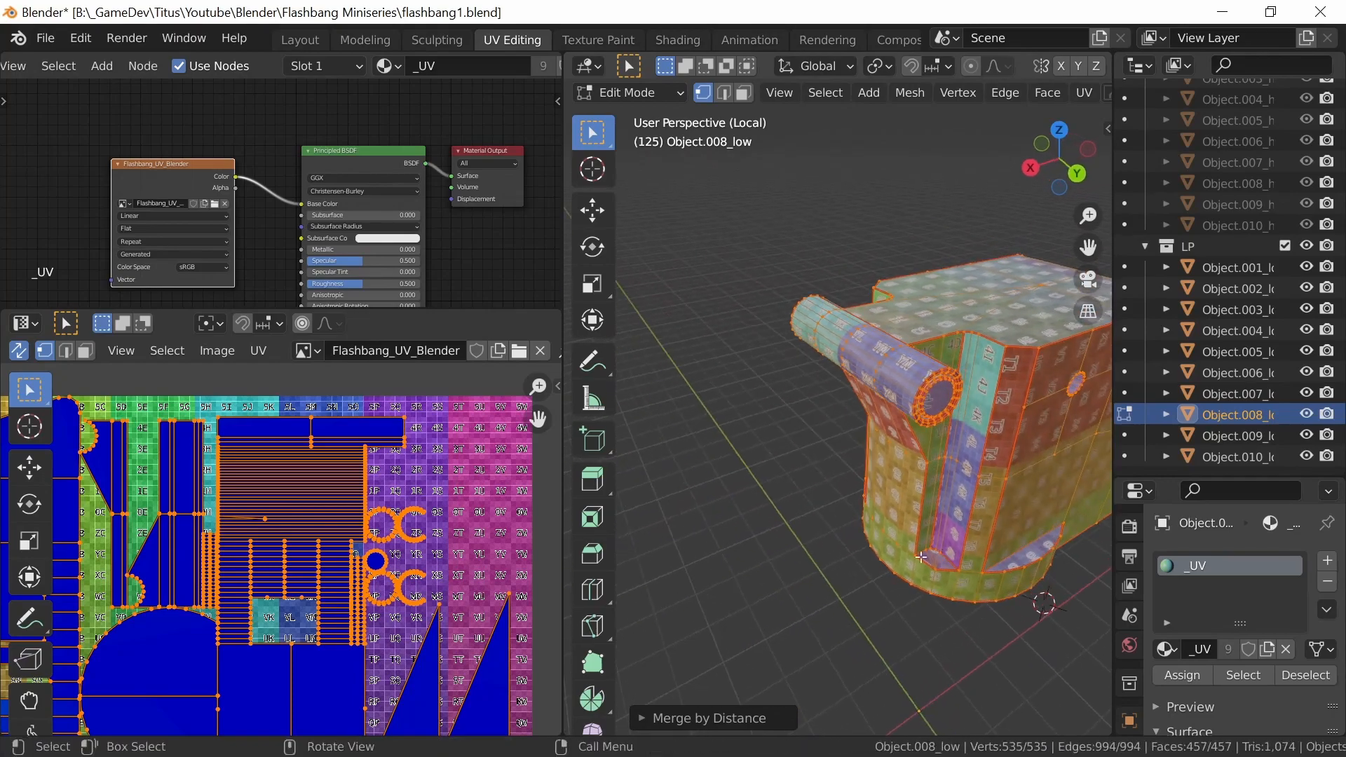
click(648, 717)
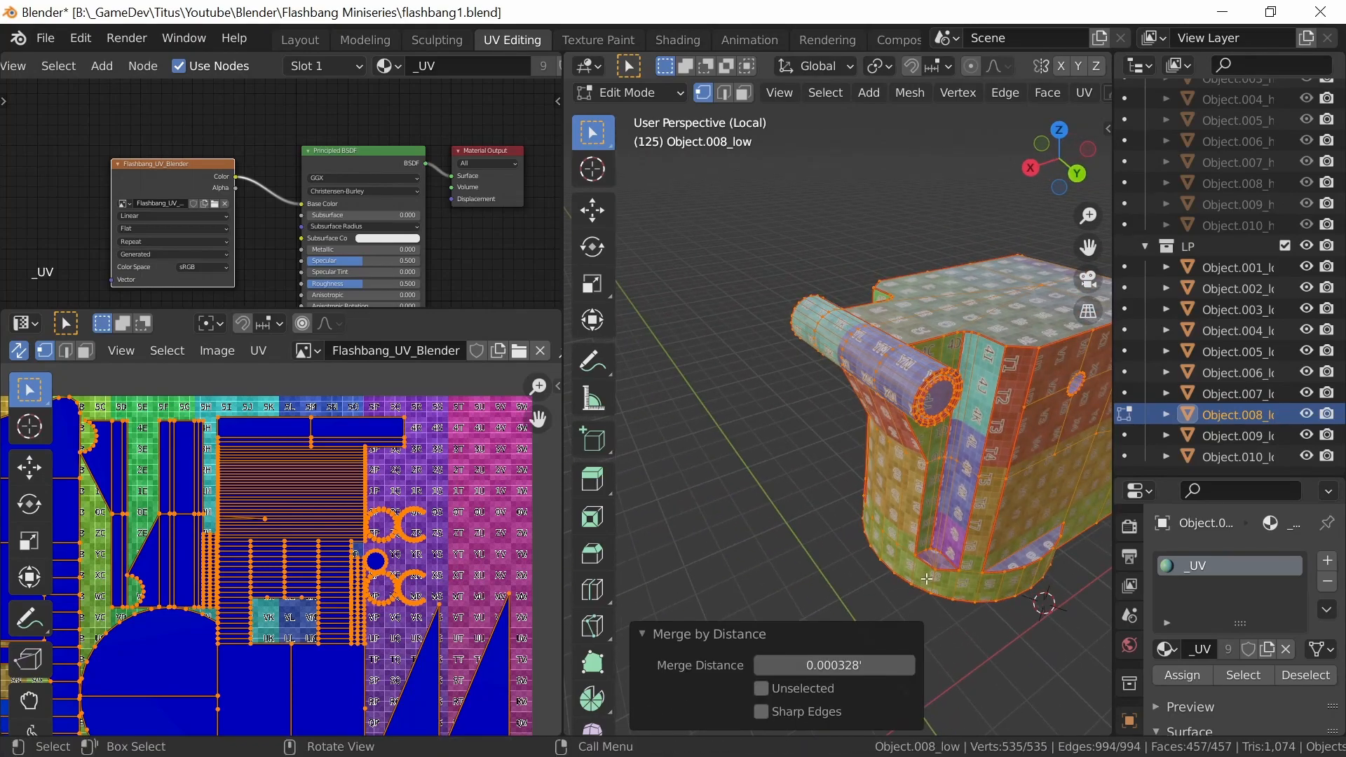
middle_drag(957, 565, 1023, 536)
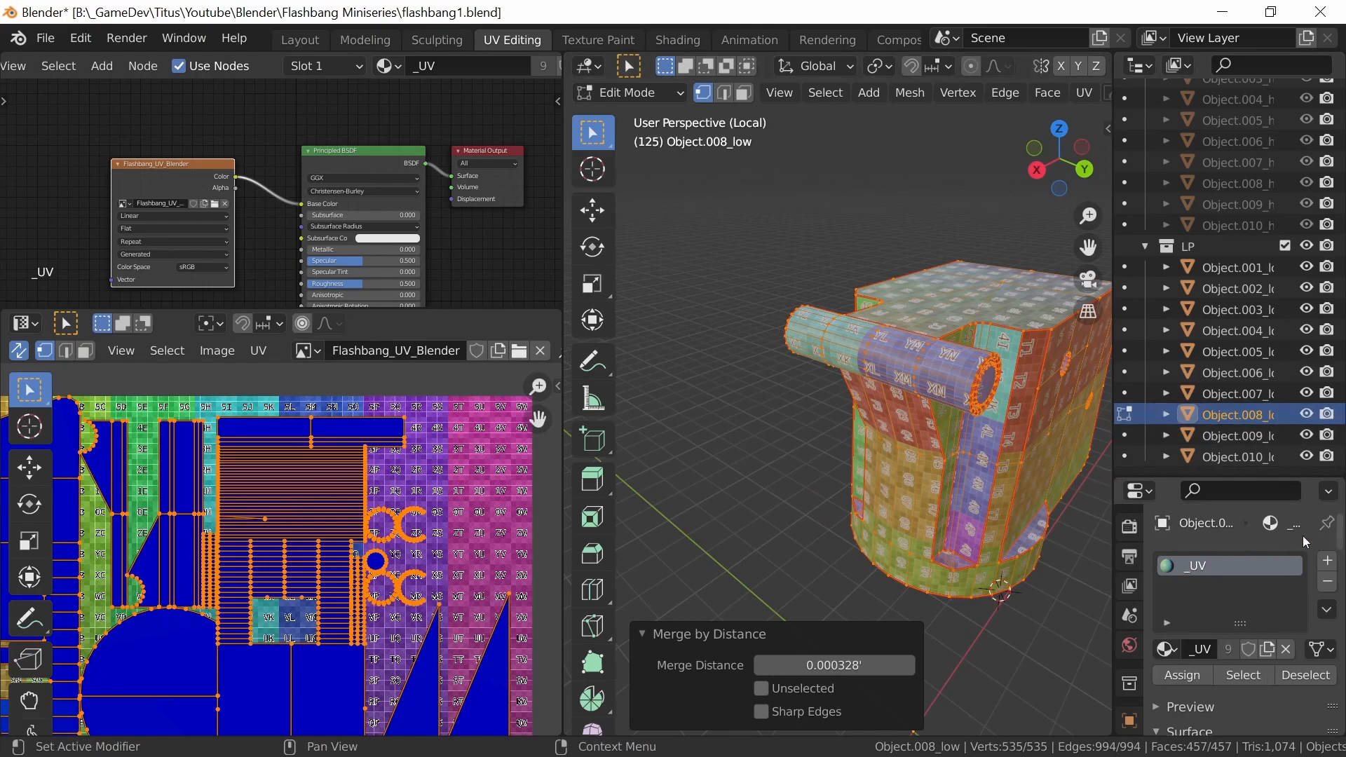
Set the scene's unit system to Metric
drag(1342, 534, 1342, 561)
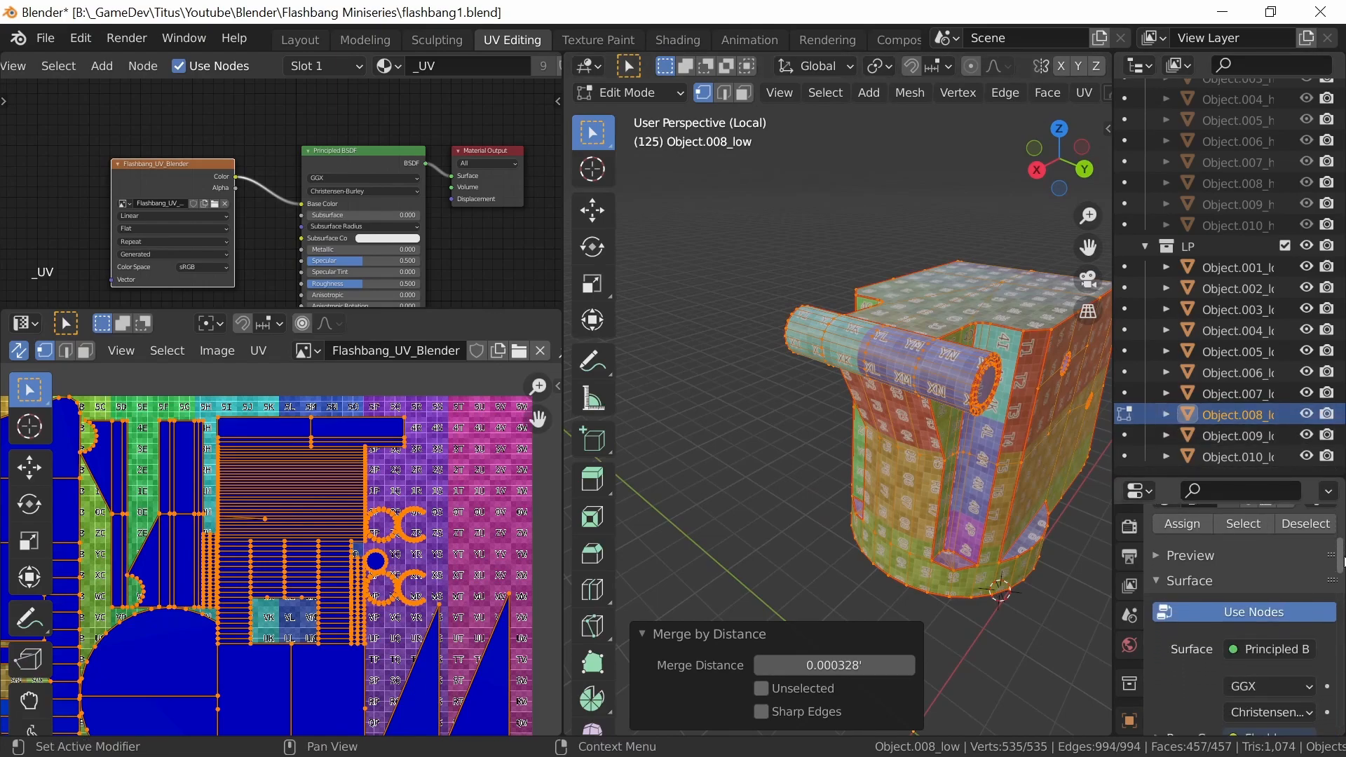
scroll(1333, 561, up, 5)
click(1129, 614)
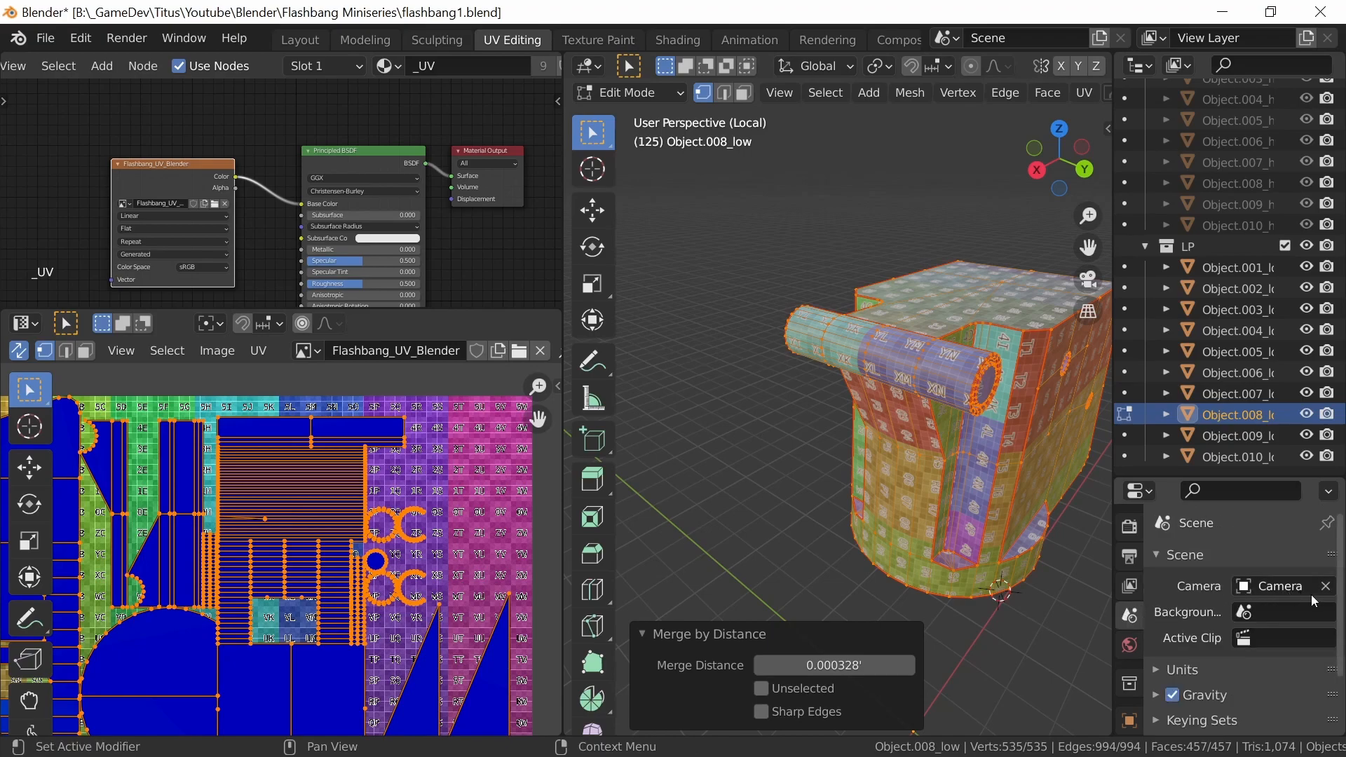
click(1165, 673)
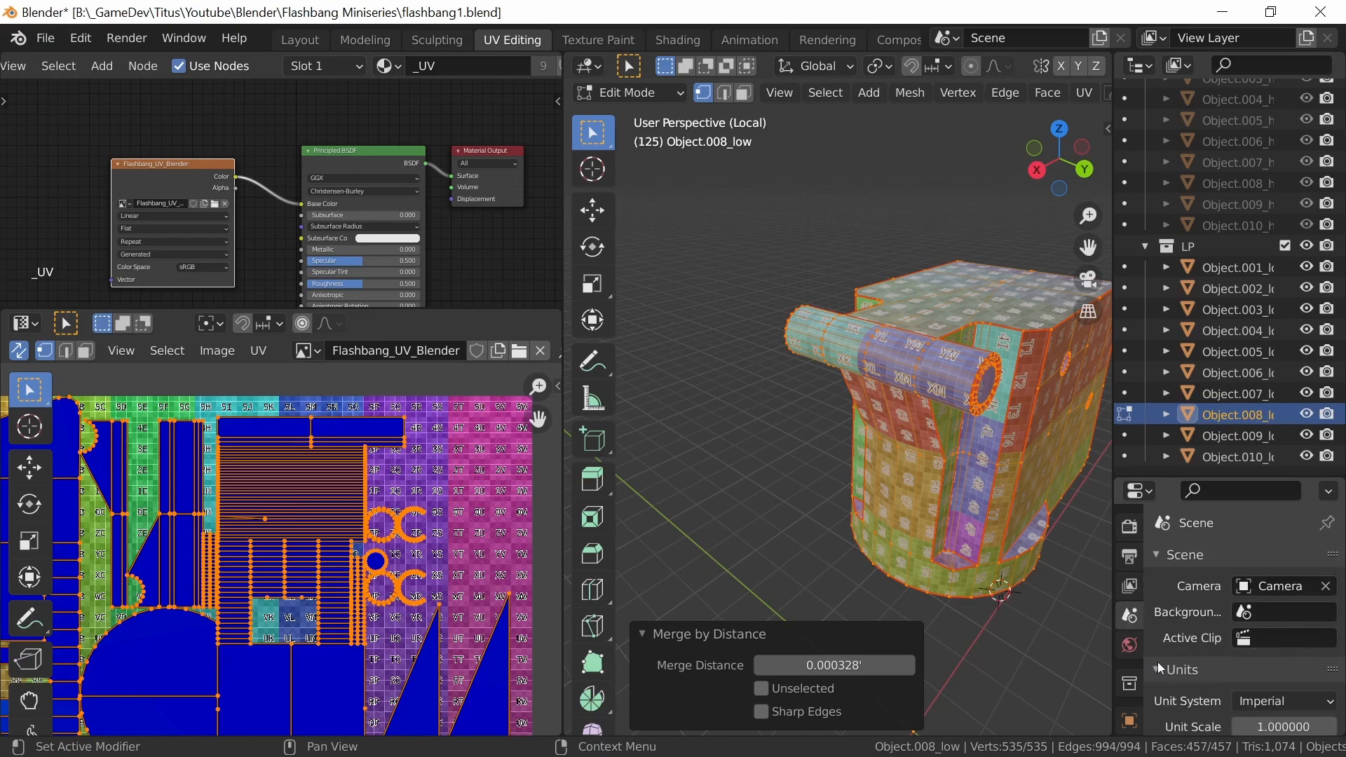
click(1290, 699)
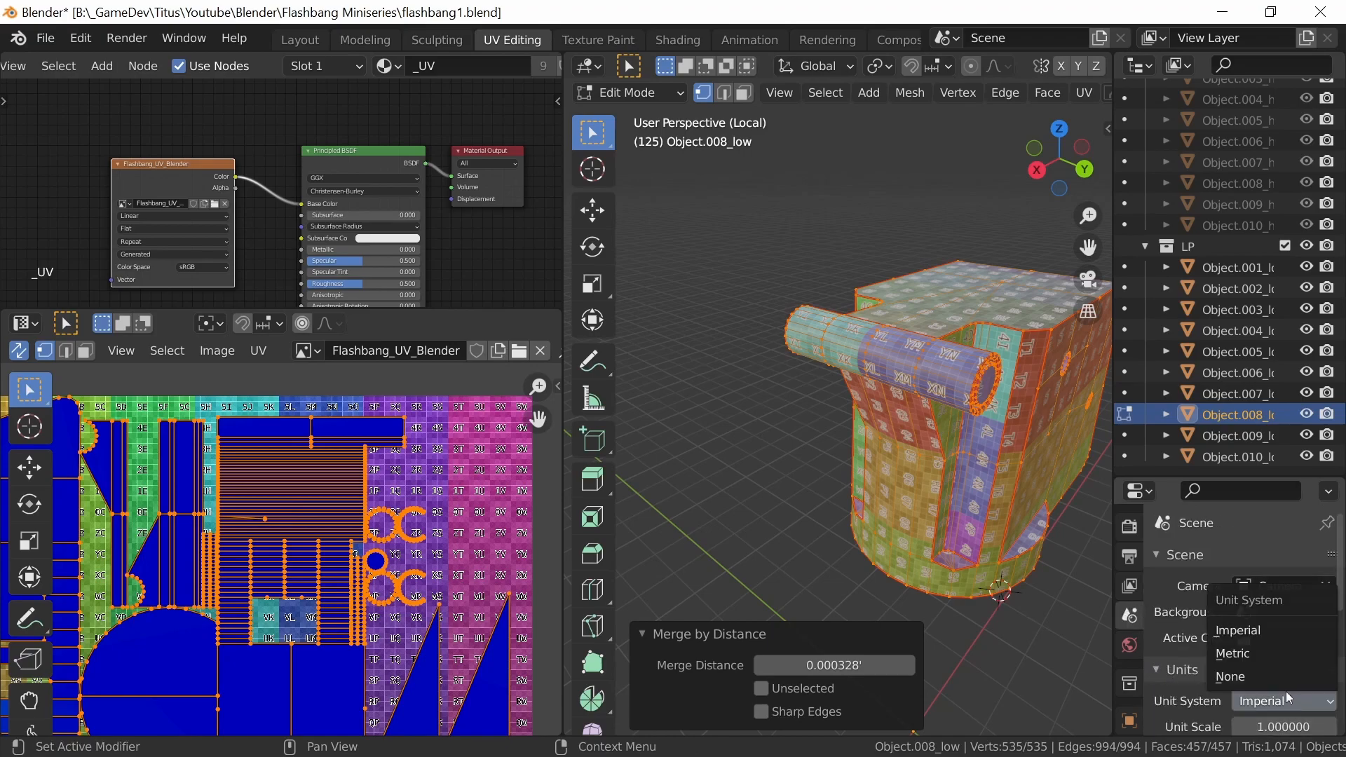
click(1255, 652)
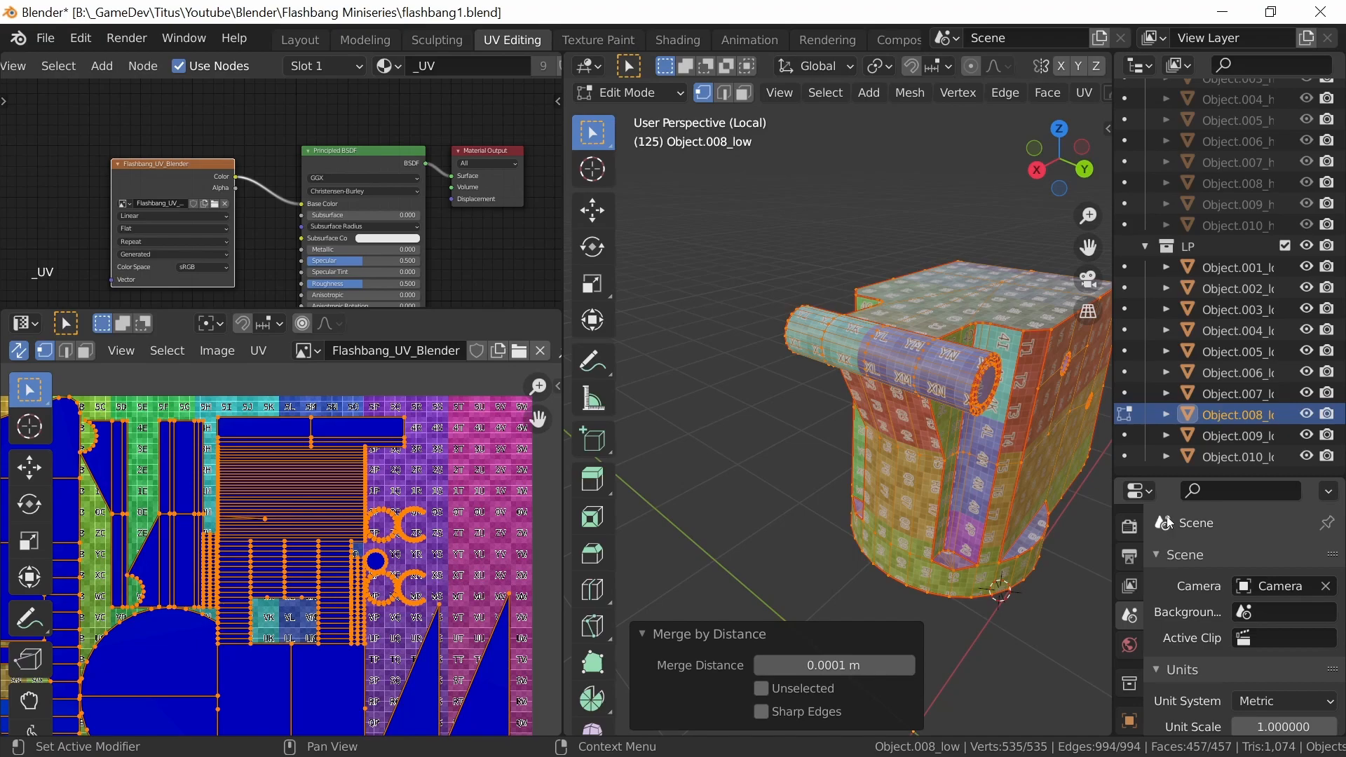
Unwrap the entire merged grenade head again and check its UV islands and checker texture
middle_drag(970, 519, 1005, 516)
middle_drag(1018, 447, 760, 544)
scroll(433, 589, down, 1)
ctrl+middle_drag(433, 589, 429, 587)
middle_drag(429, 588, 523, 513)
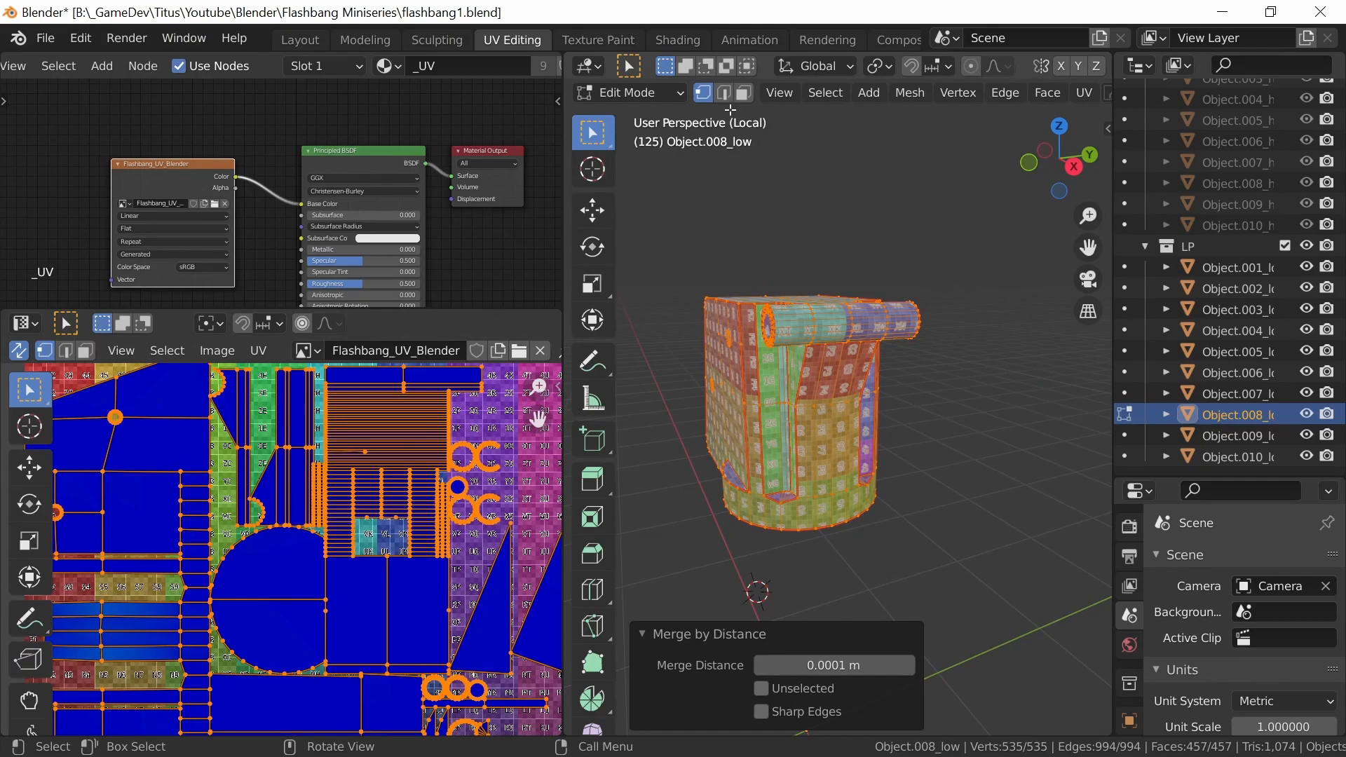
key(2)
key(u)
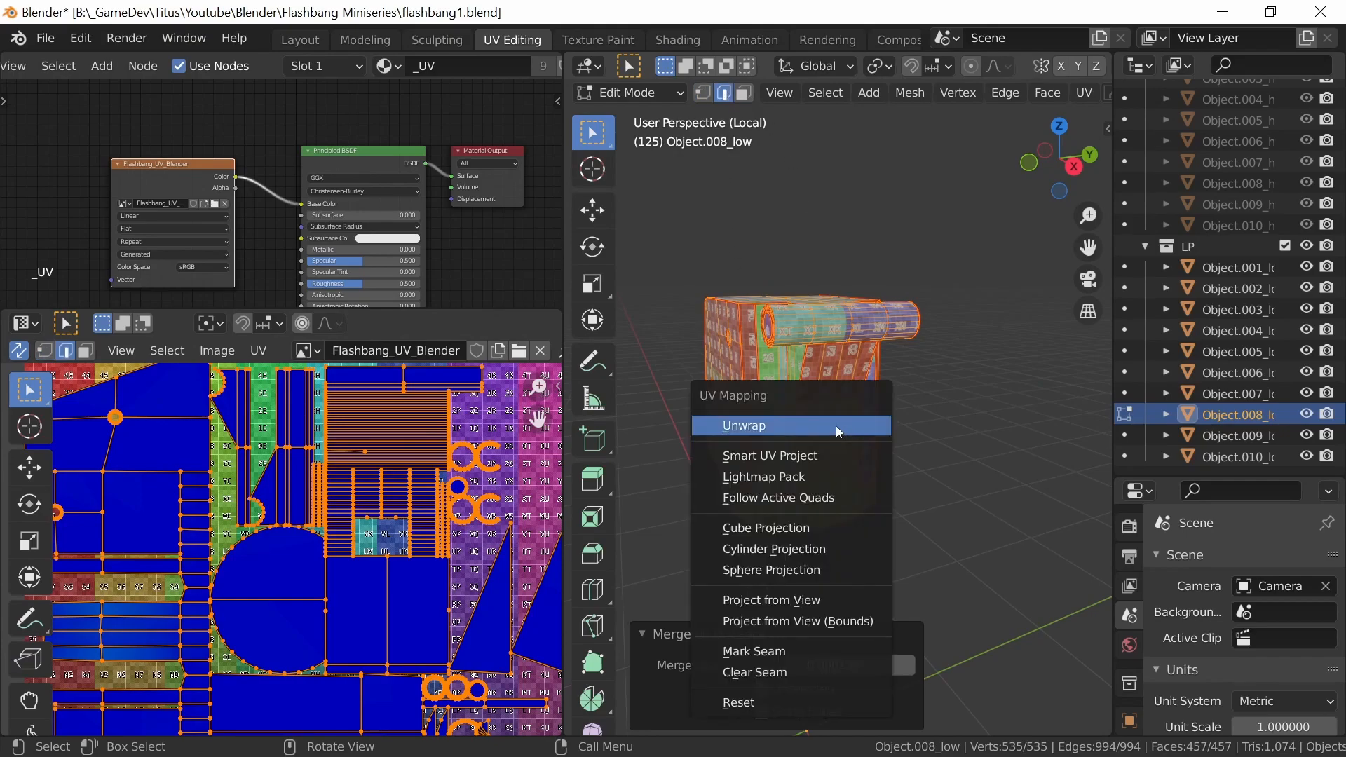
click(845, 429)
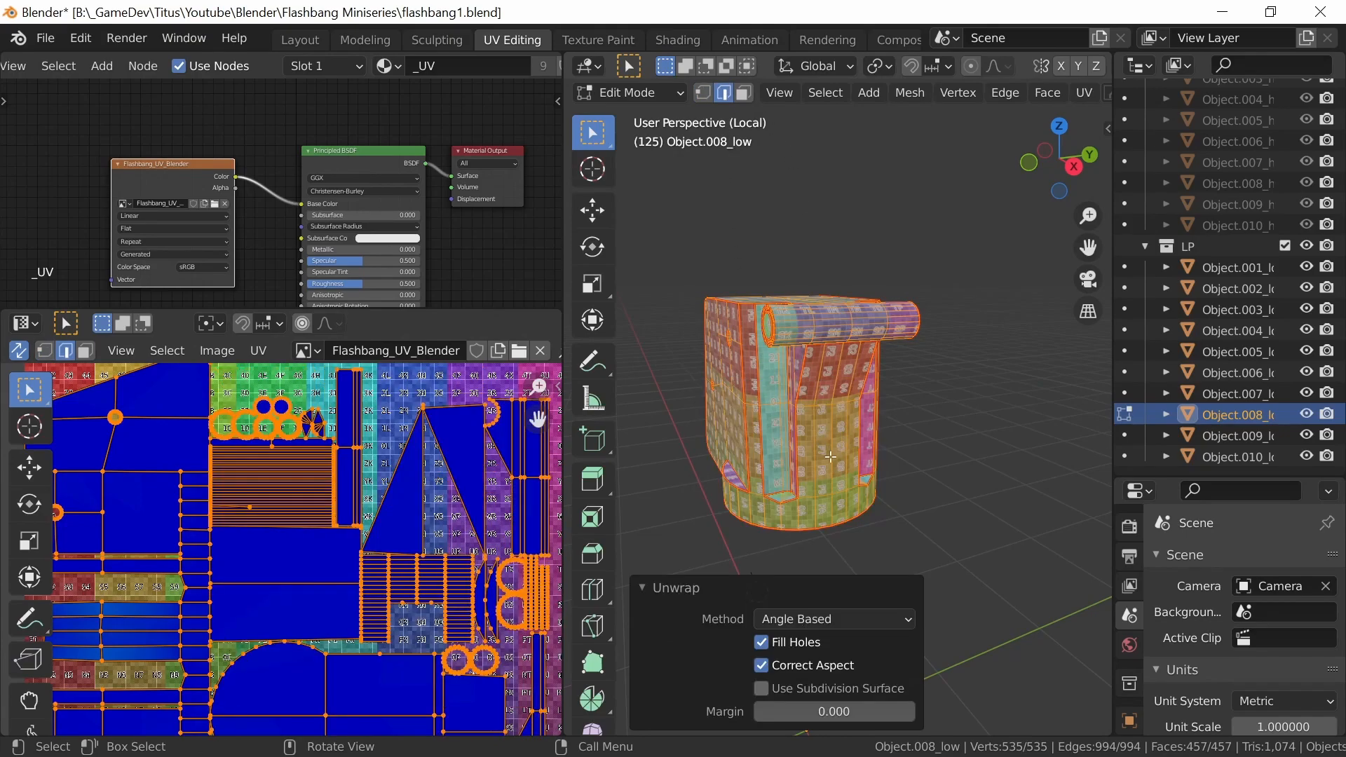
ctrl+middle_drag(448, 625, 484, 560)
middle_drag(509, 614, 424, 537)
mouse_move(816, 464)
middle_down()
mouse_move(764, 490)
mouse_move(705, 488)
middle_up()
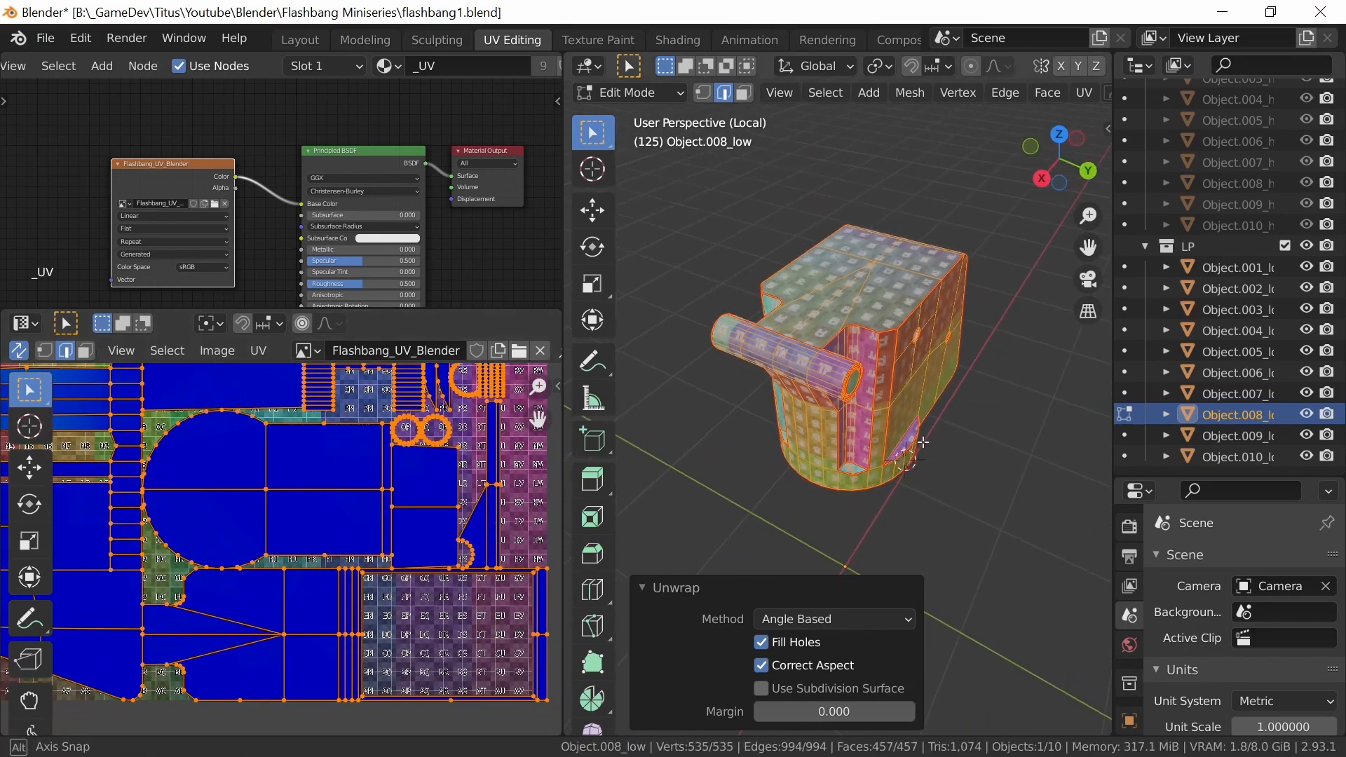
Mark the four diagonal corner edges of the frame around the grenade head's open back as UV seams
middle_drag(924, 443, 813, 448)
mouse_move(978, 449)
middle_down()
mouse_move(861, 378)
mouse_move(835, 406)
mouse_move(968, 253)
middle_up()
click(955, 203)
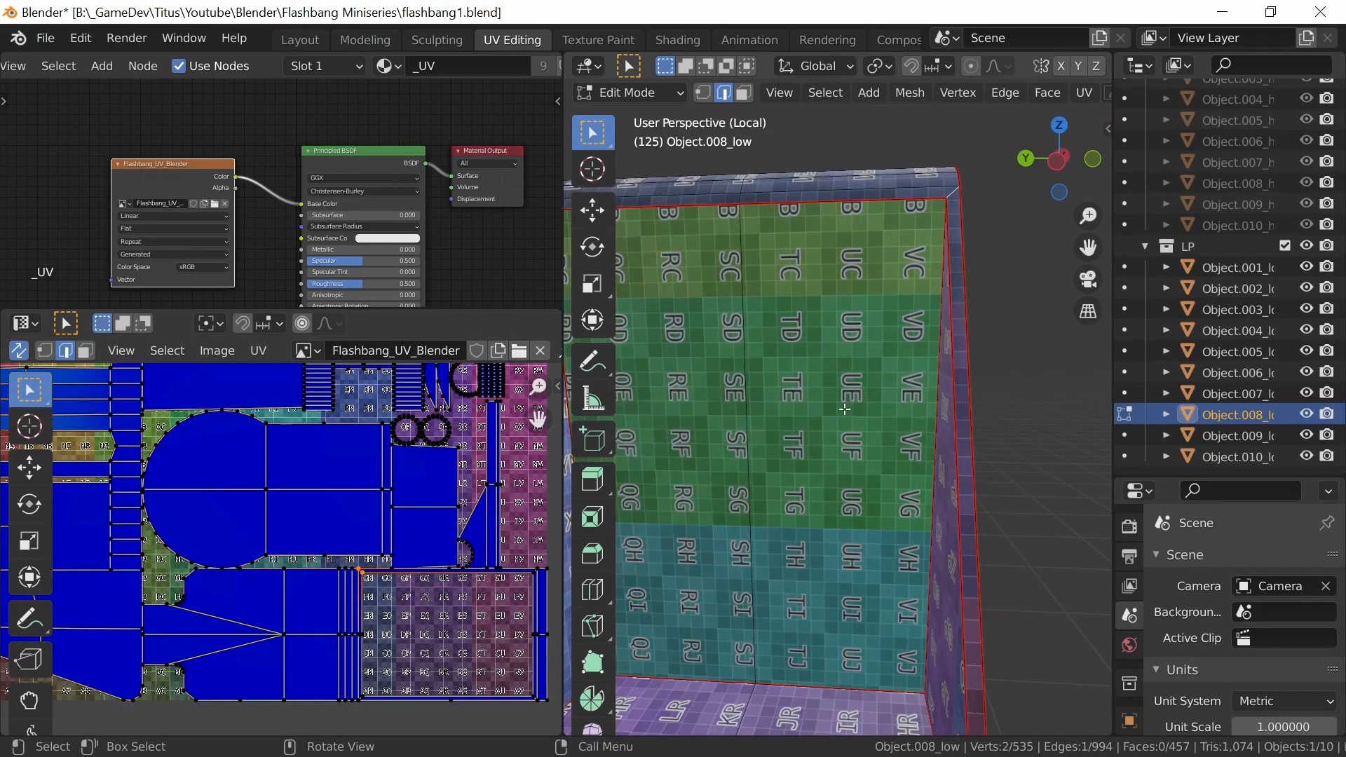
middle_drag(827, 405, 809, 327)
middle_drag(889, 458, 810, 582)
shift+click(809, 583)
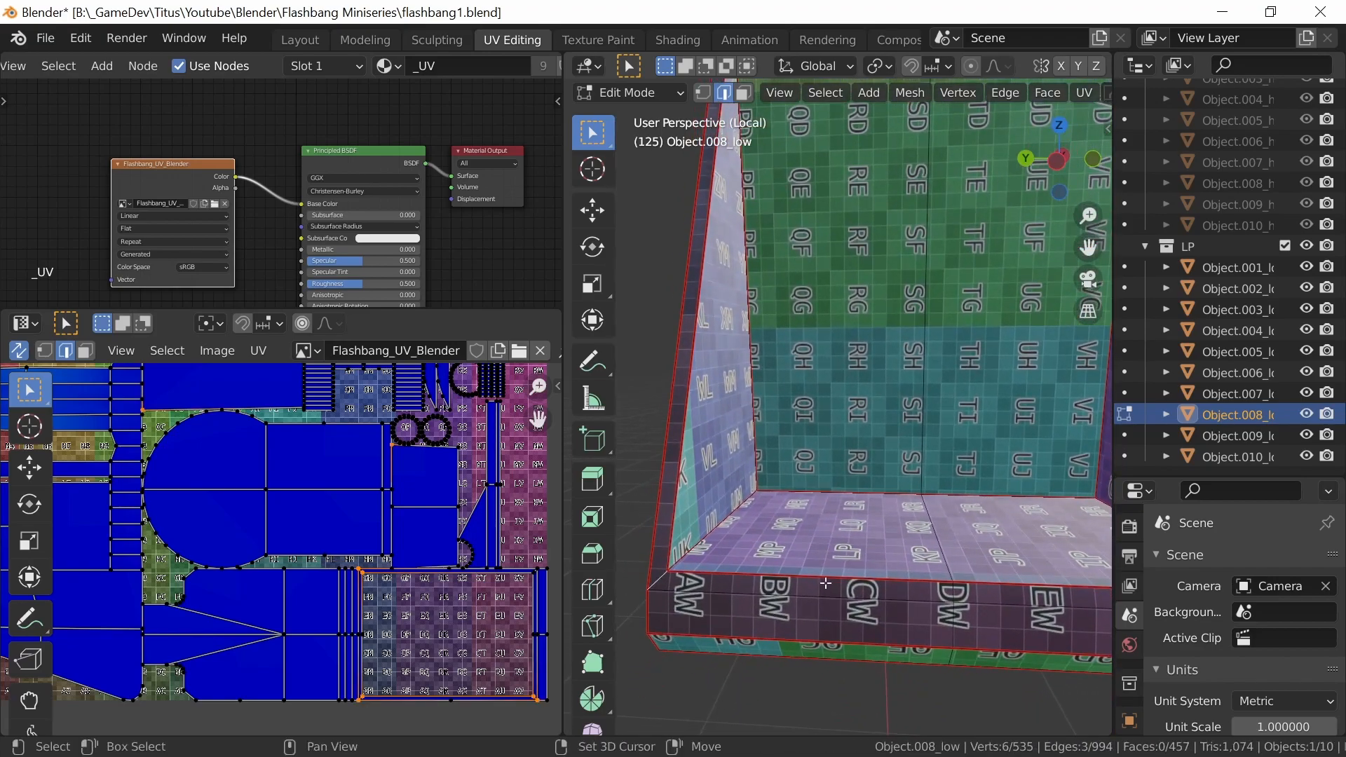
shift+middle_drag(899, 565, 830, 547)
shift+click(746, 512)
key(ctrl+e)
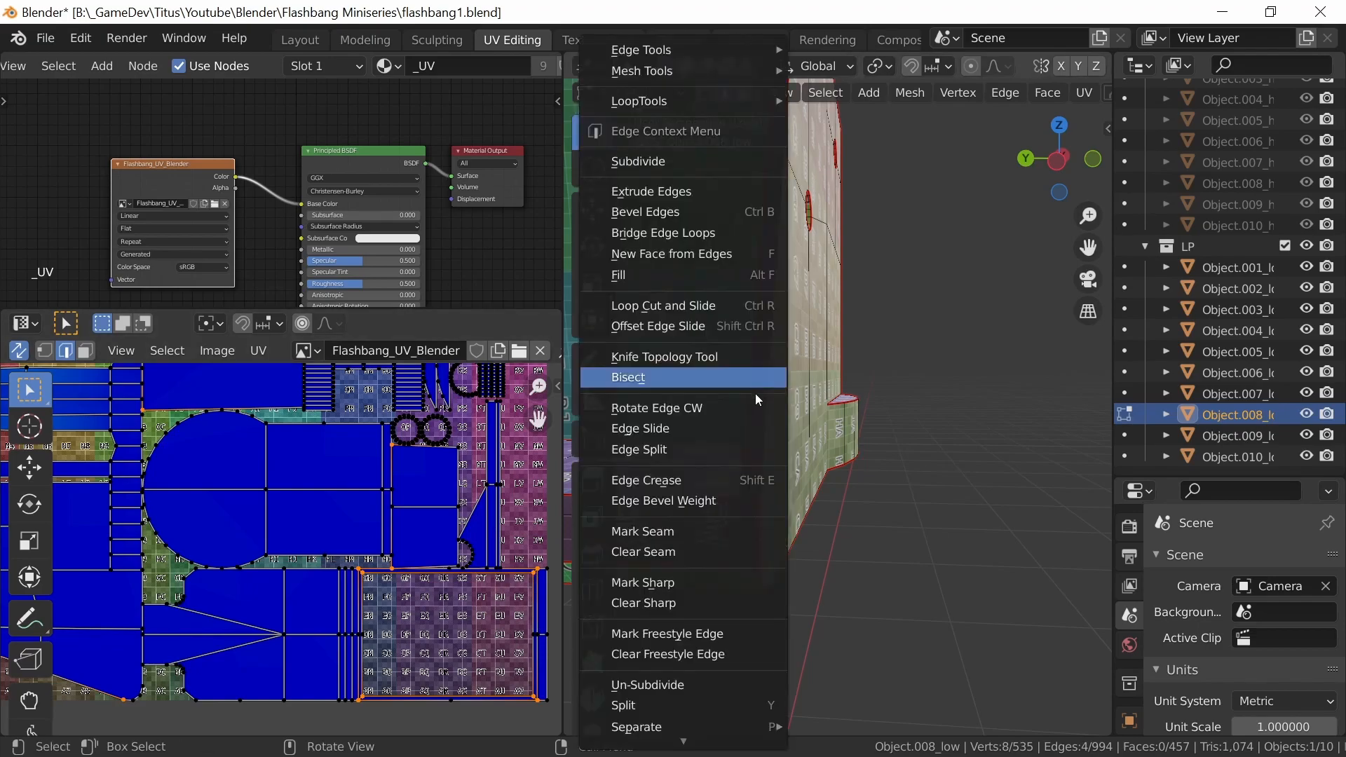
click(732, 527)
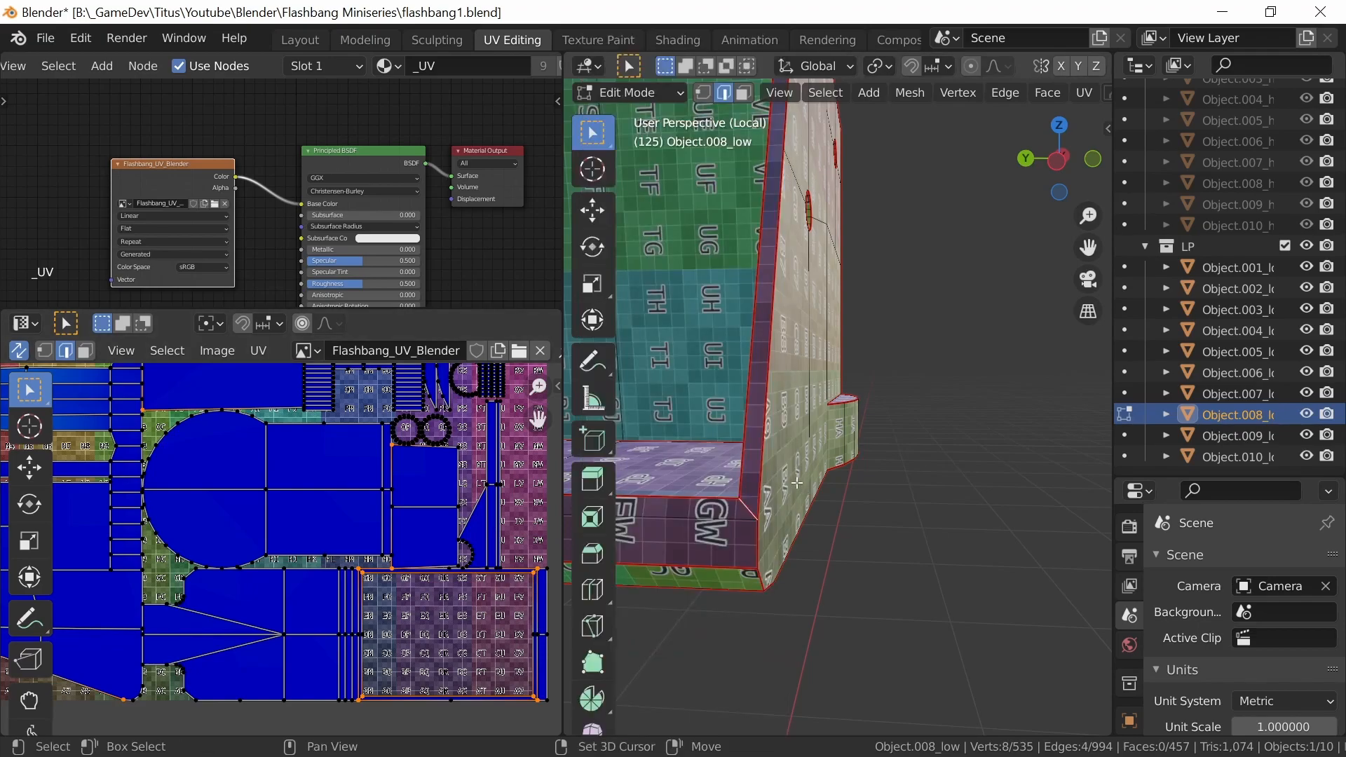
Unwrap the entire grenade head with the frame corner seams and check its UV islands and checker texture
shift+middle_drag(799, 483, 932, 466)
scroll(933, 449, down, 5)
shift+middle_drag(943, 351, 796, 506)
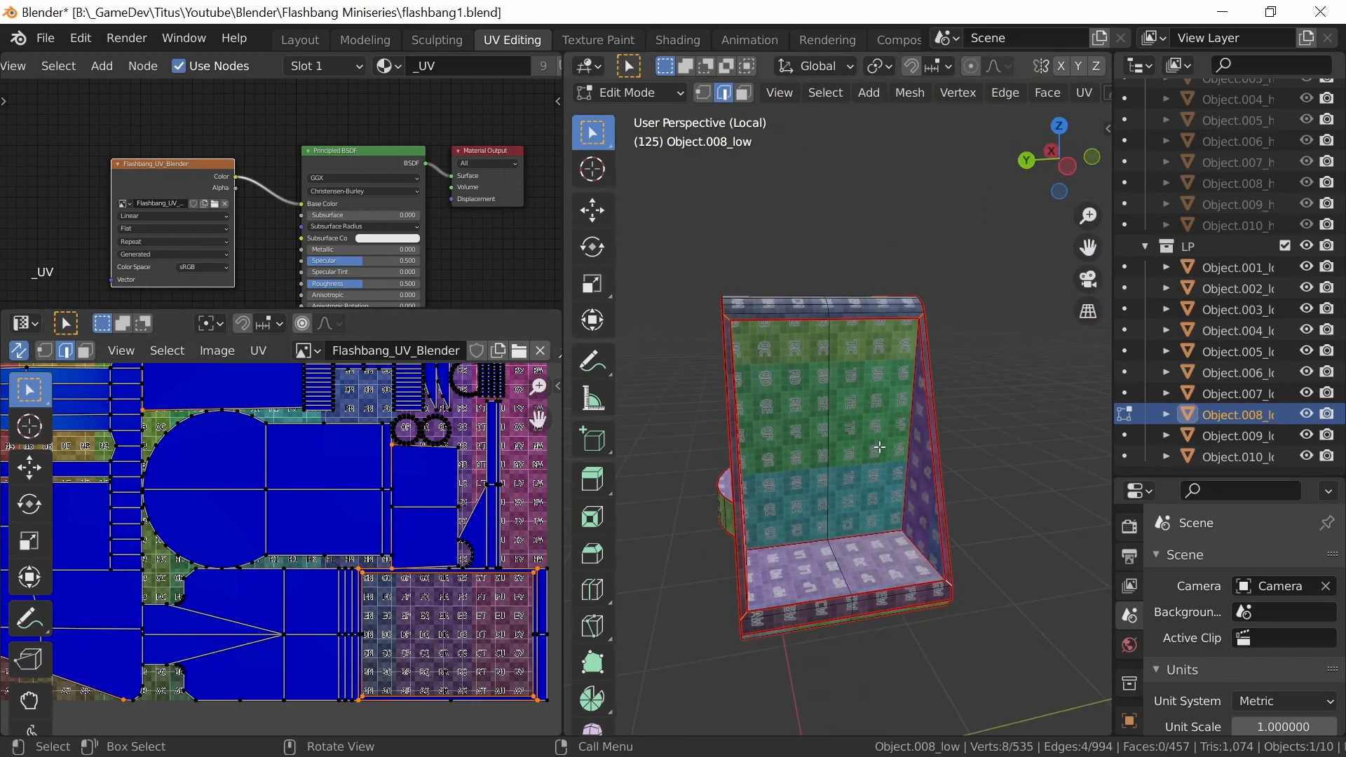
key(a)
key(u)
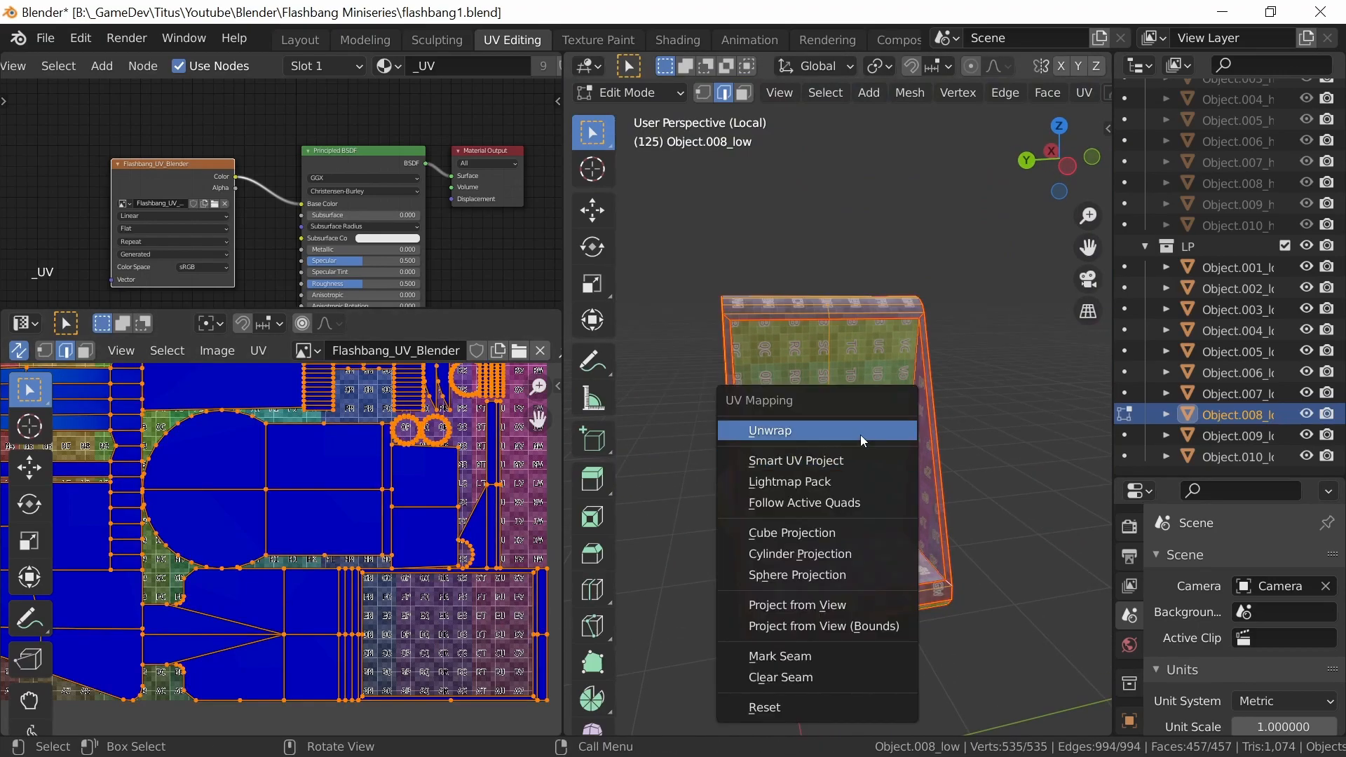
click(862, 432)
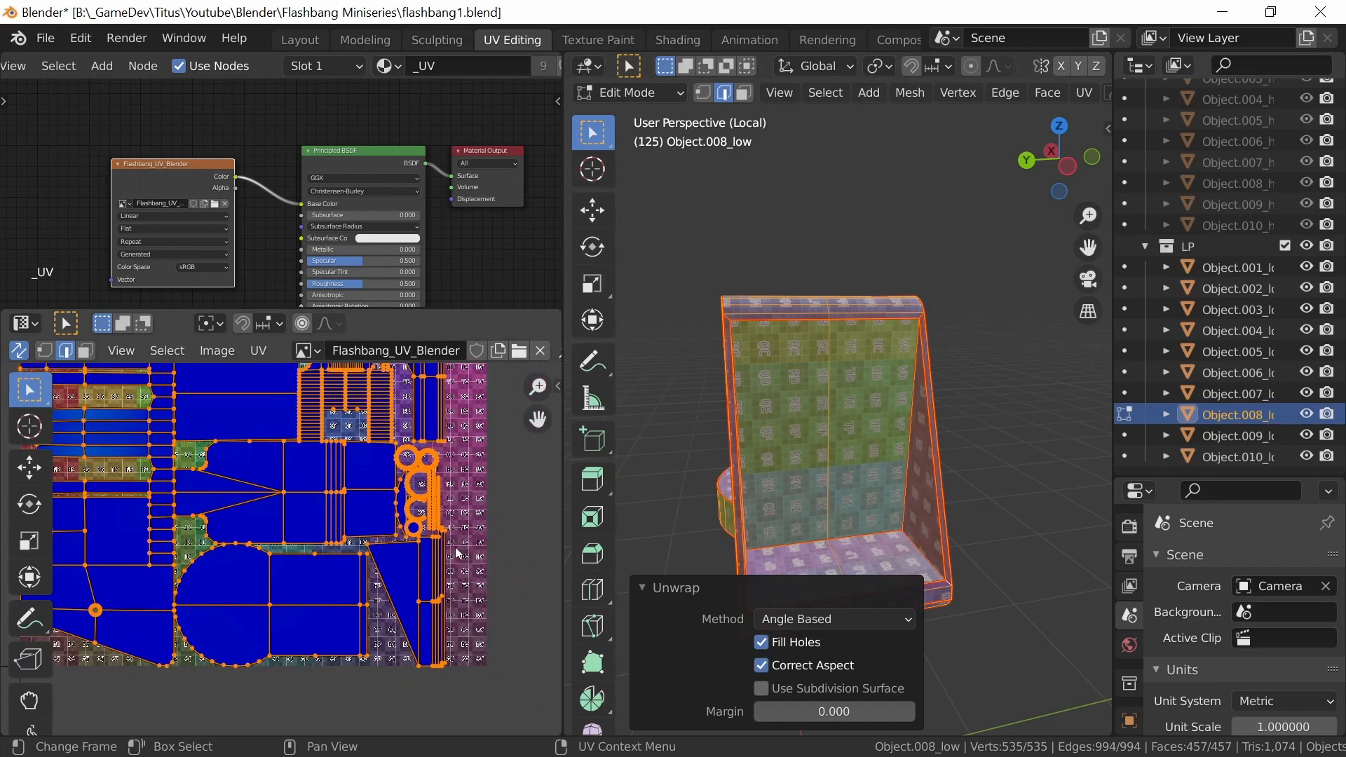
scroll(459, 557, down, 3)
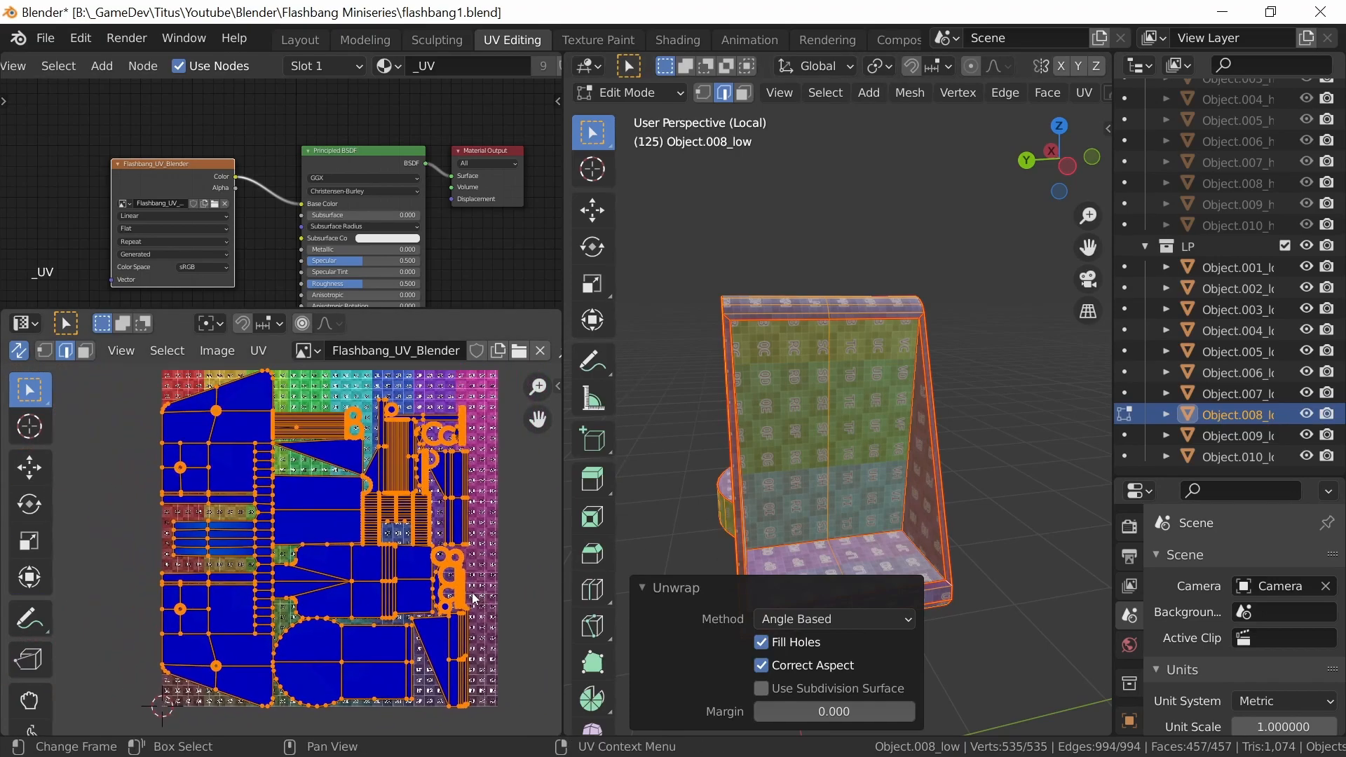
middle_drag(887, 510, 950, 501)
scroll(886, 497, up, 3)
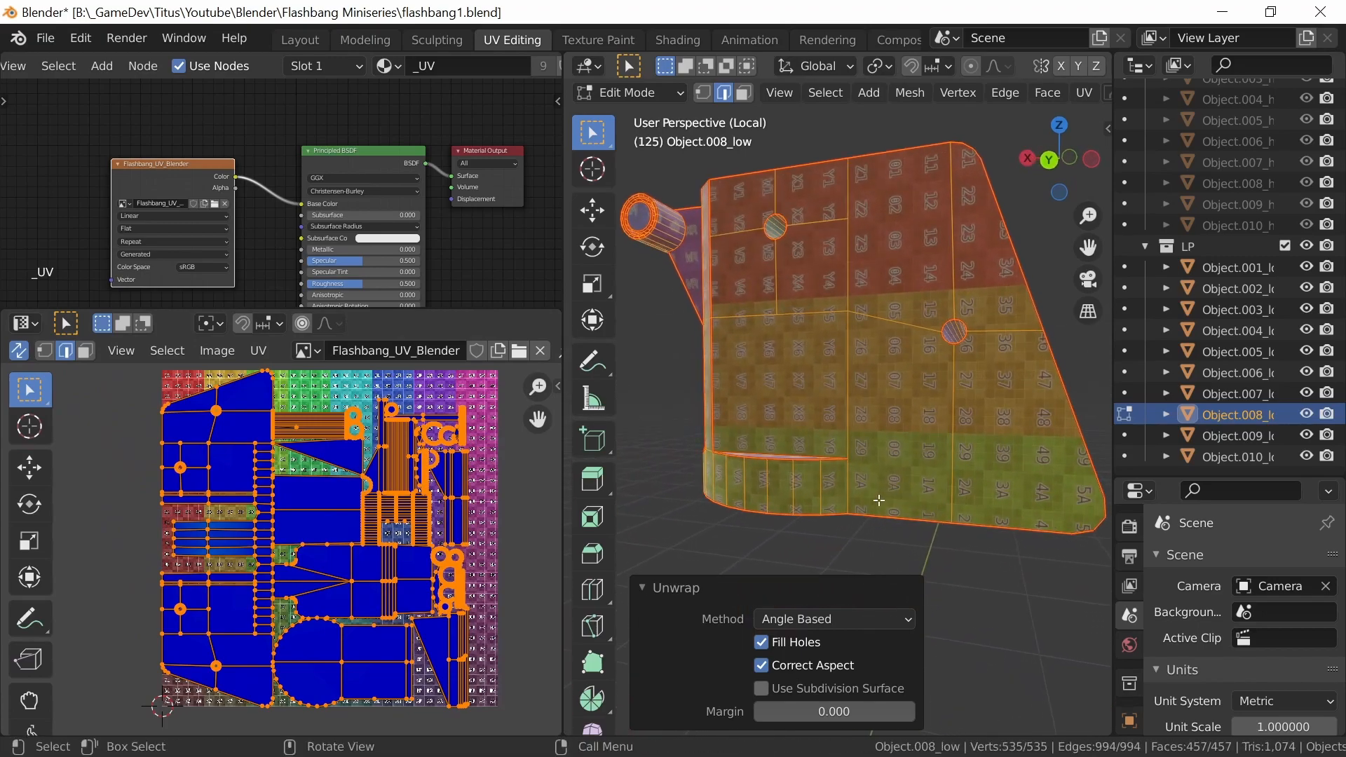
Mark a seam along the horizontal edges between the grenade head's front wall and its rounded base rim
click(848, 492)
middle_drag(784, 519, 903, 507)
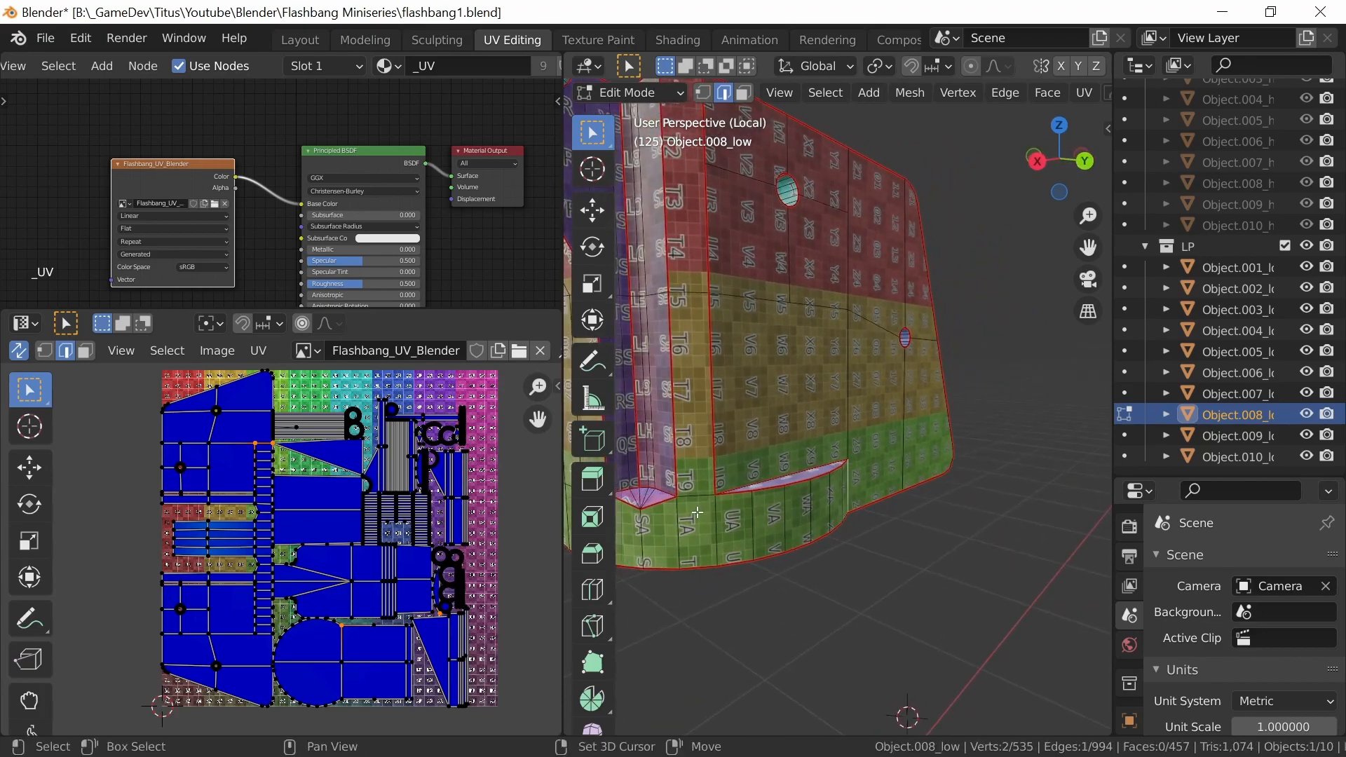
middle_drag(699, 515, 790, 532)
ctrl+click(800, 553)
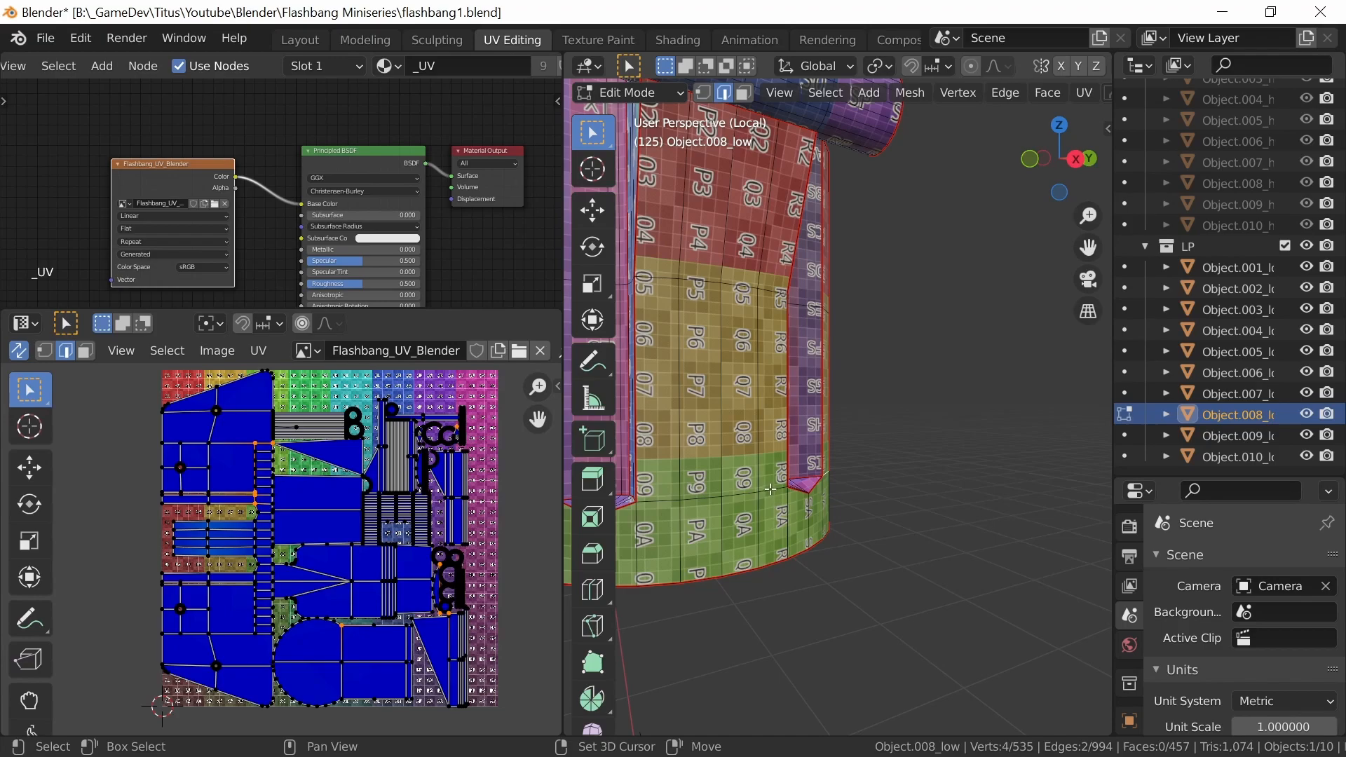
ctrl+click(691, 503)
middle_drag(692, 504, 883, 554)
ctrl+click(799, 519)
ctrl+click(779, 601)
right_click(924, 505)
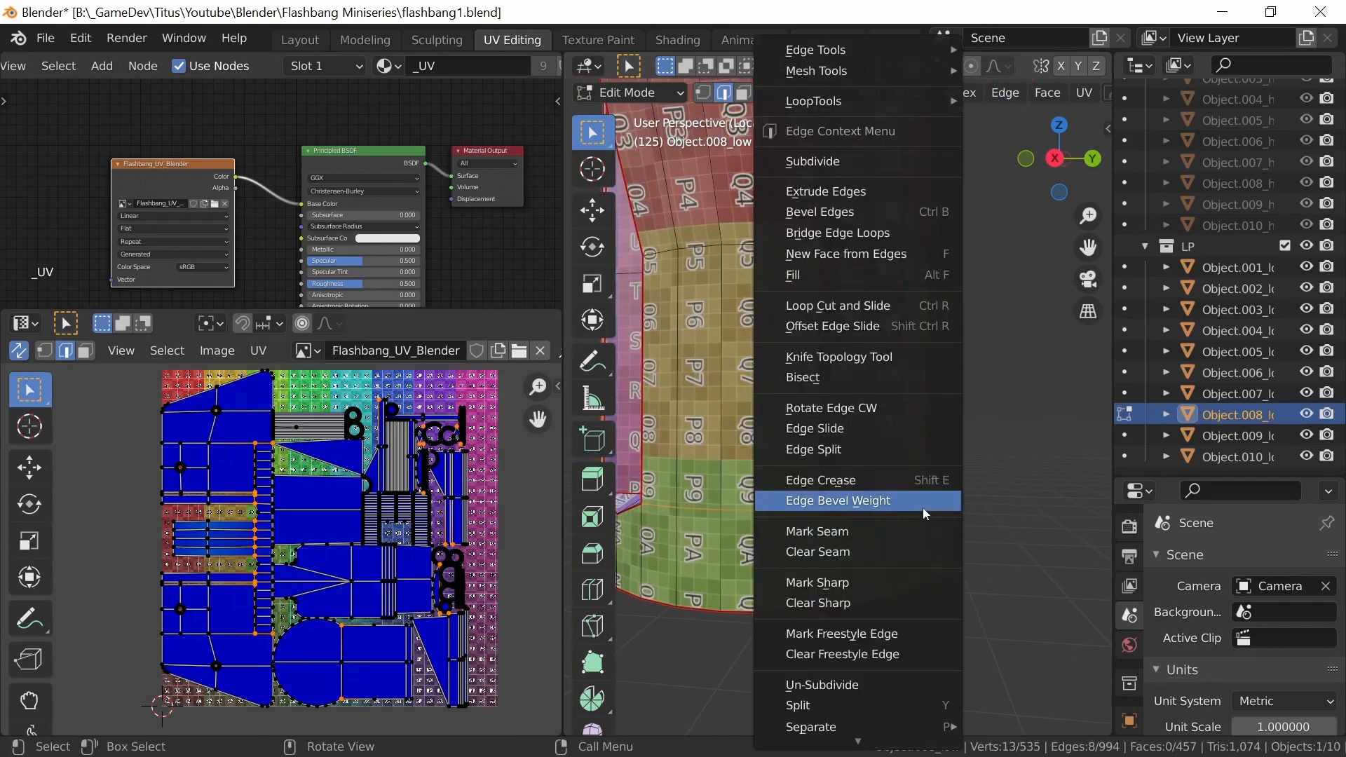
click(901, 531)
Unwrap the entire grenade head again with the base rim separated by its seam
key(a)
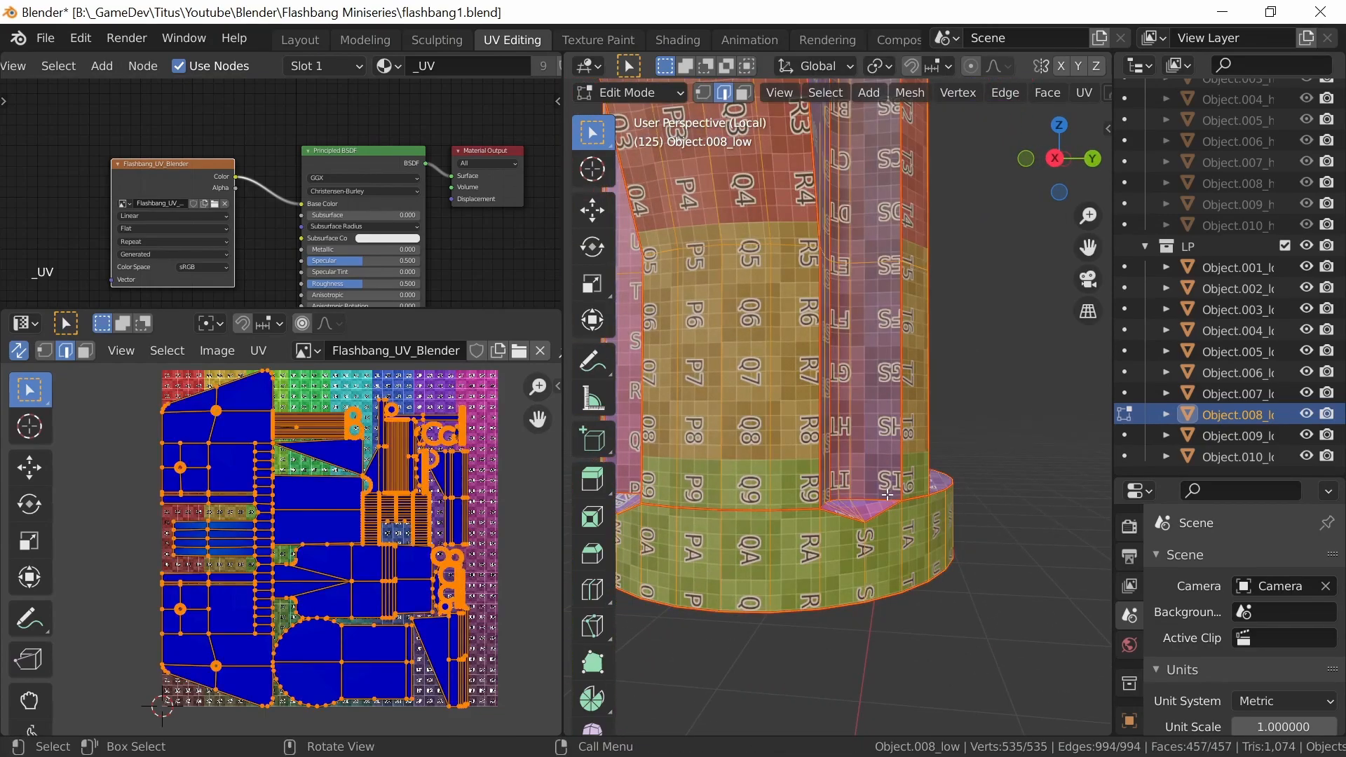
key(u)
click(878, 460)
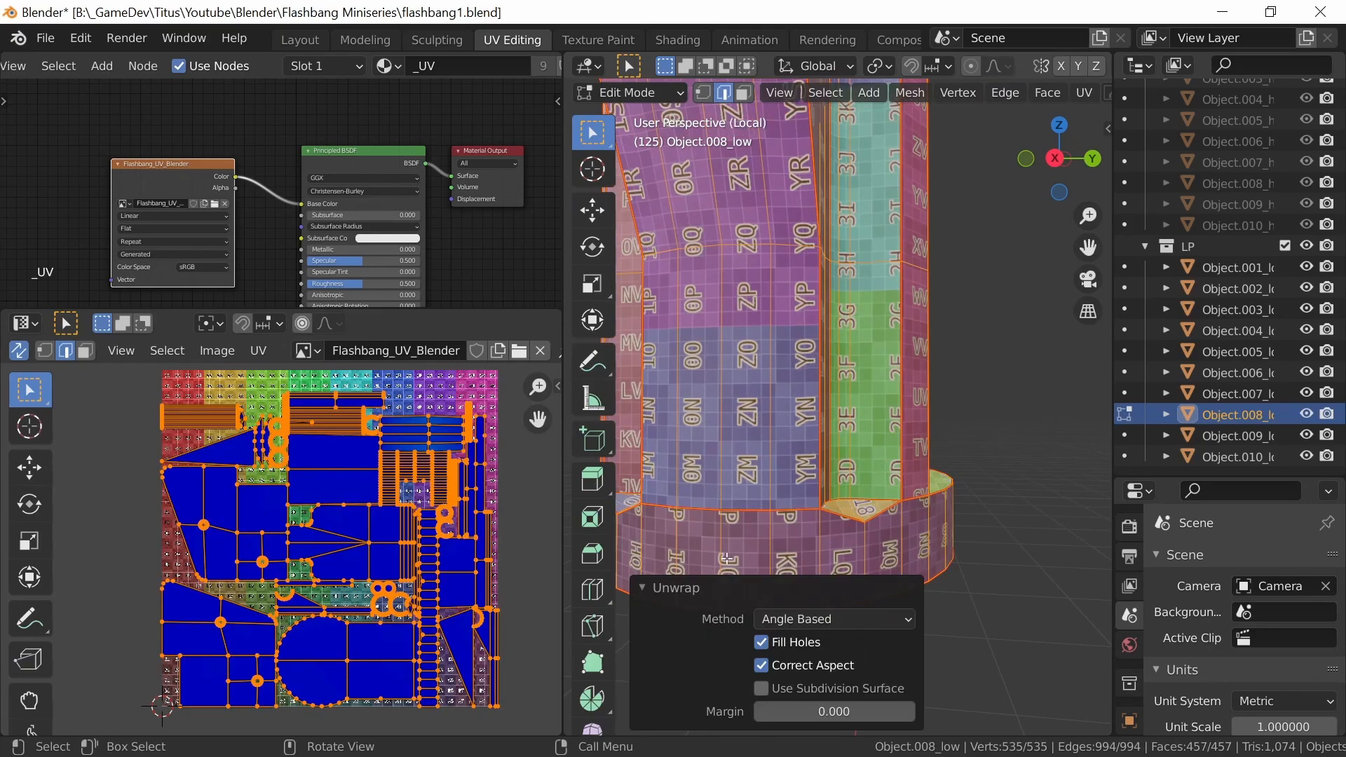
middle_drag(880, 463, 903, 456)
click(919, 513)
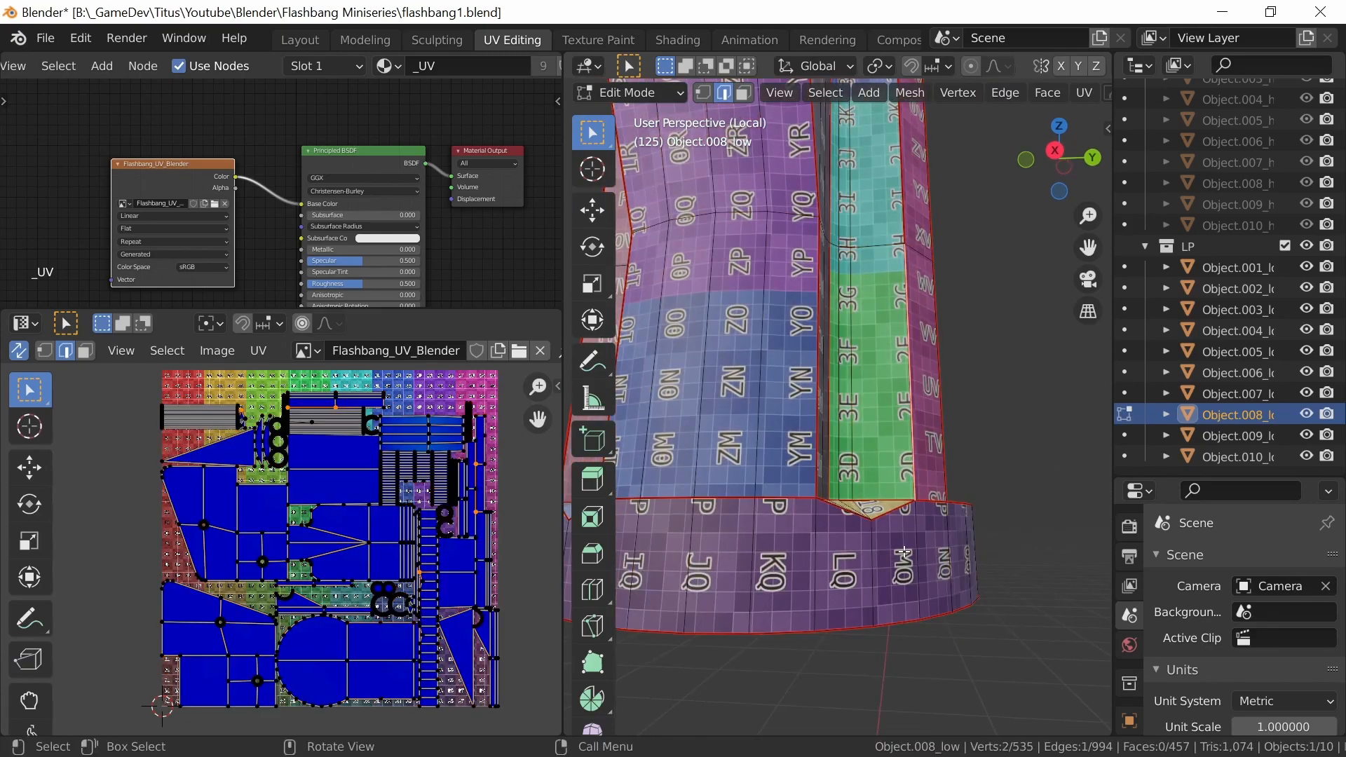
Examine the seams and checker texture on the grenade head's underside, sides and base rim
mouse_move(860, 554)
middle_down()
mouse_move(841, 535)
mouse_move(848, 570)
middle_up()
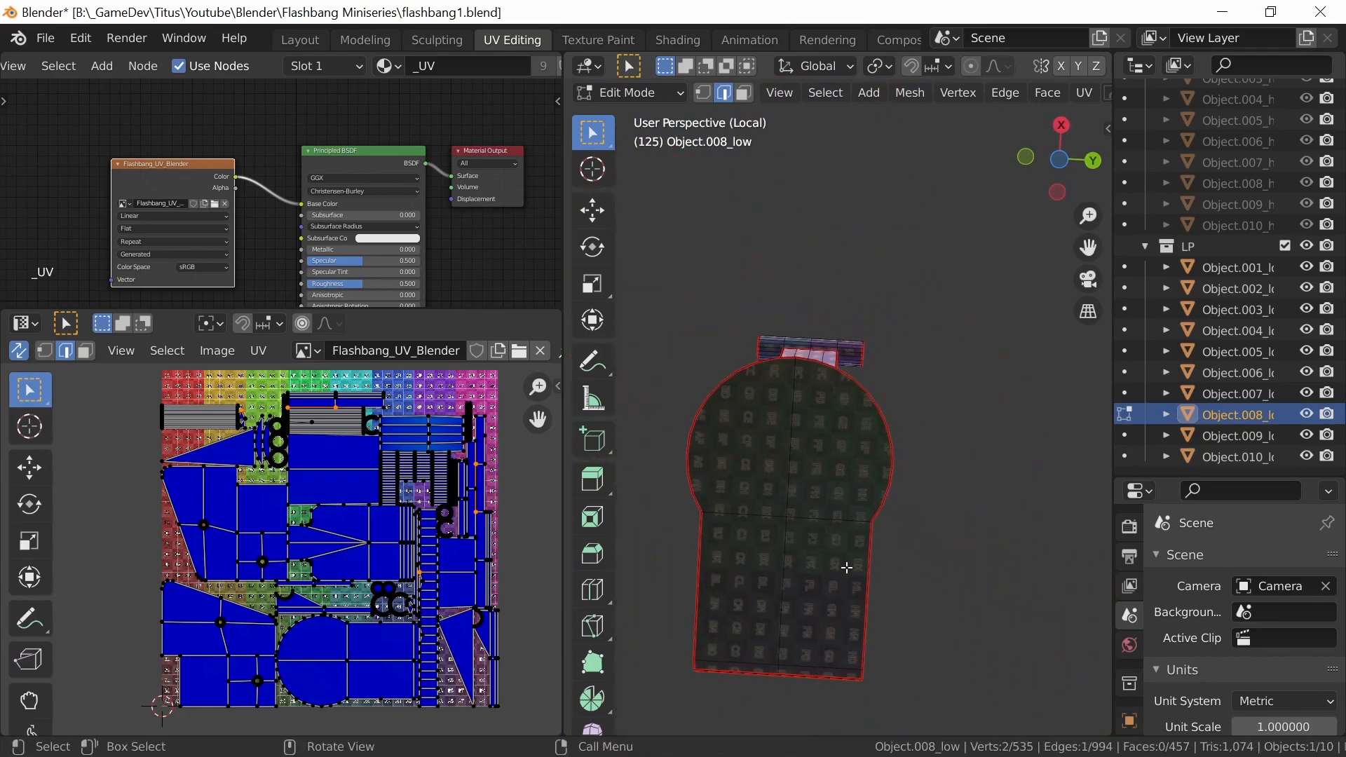
middle_drag(885, 446, 804, 569)
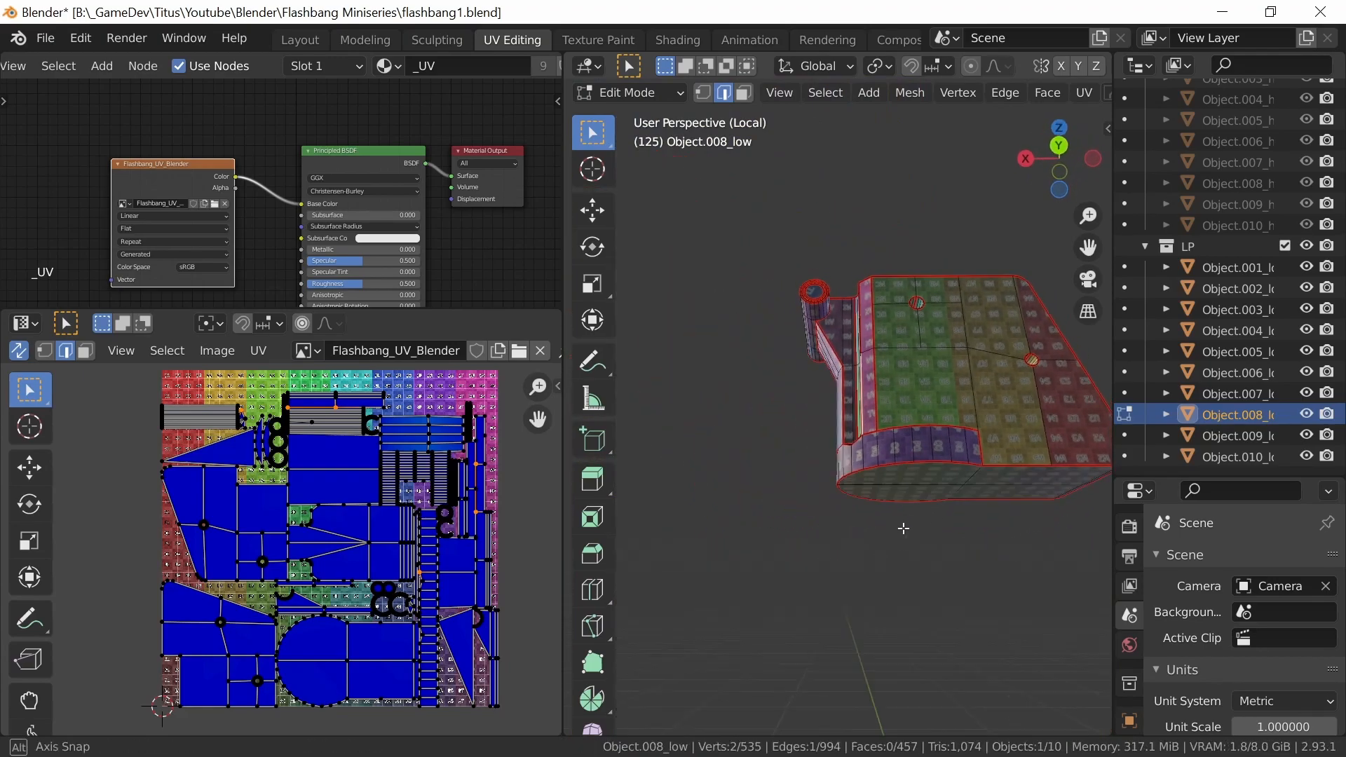
middle_drag(895, 540, 855, 487)
middle_drag(929, 459, 800, 414)
middle_drag(874, 480, 878, 169)
middle_drag(907, 423, 875, 435)
scroll(870, 442, up, 5)
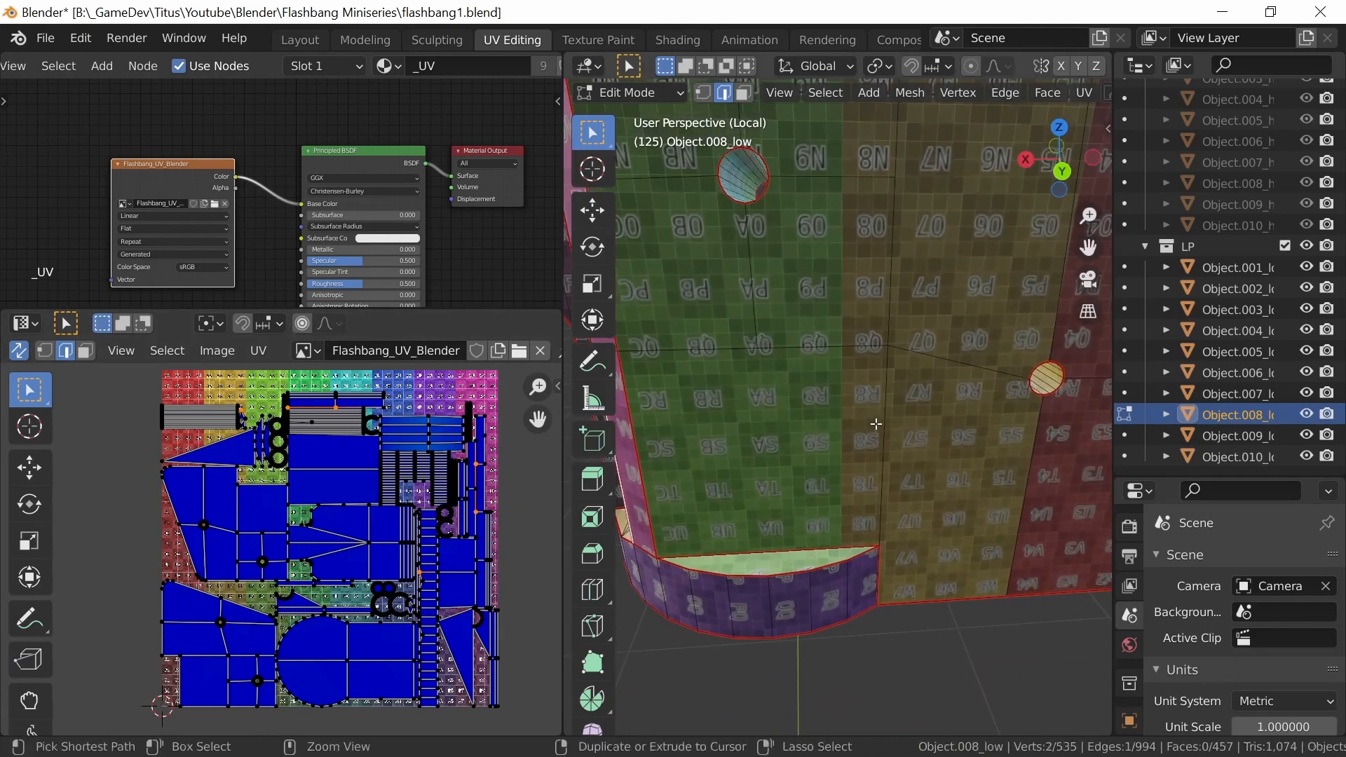
scroll(876, 413, down, 4)
Finish editing the grenade head, bring back the whole model, and isolate the safety lever Object.009_low in local view
key(Tab)
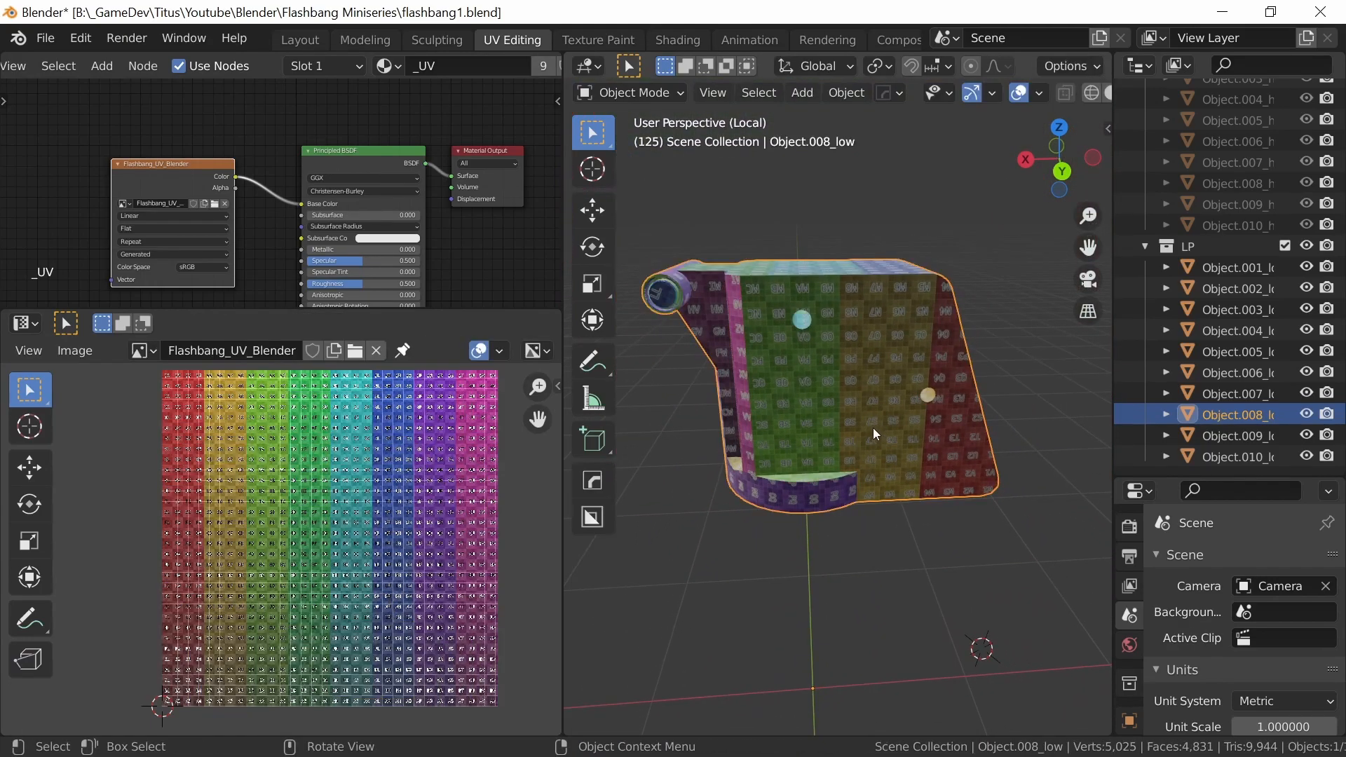
key(KP_Divide)
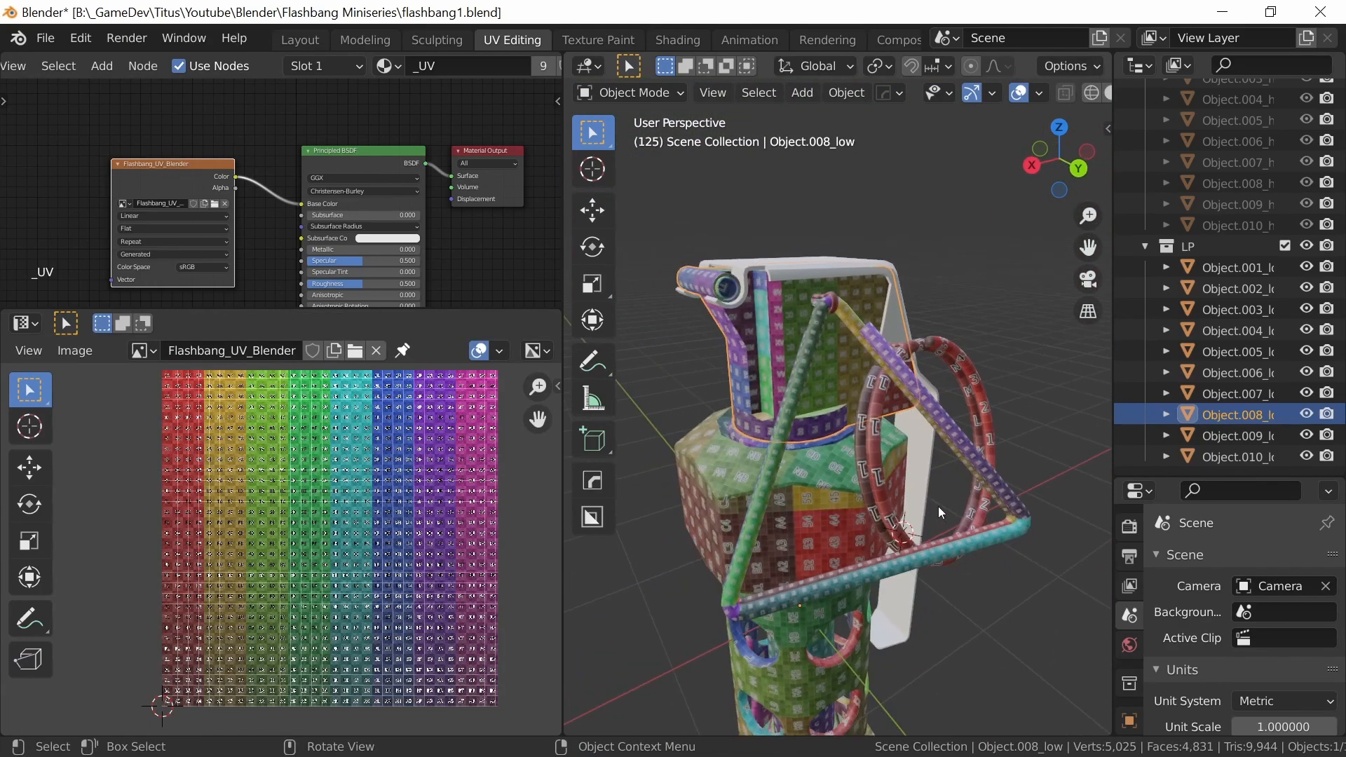
click(840, 264)
middle_drag(912, 463, 826, 551)
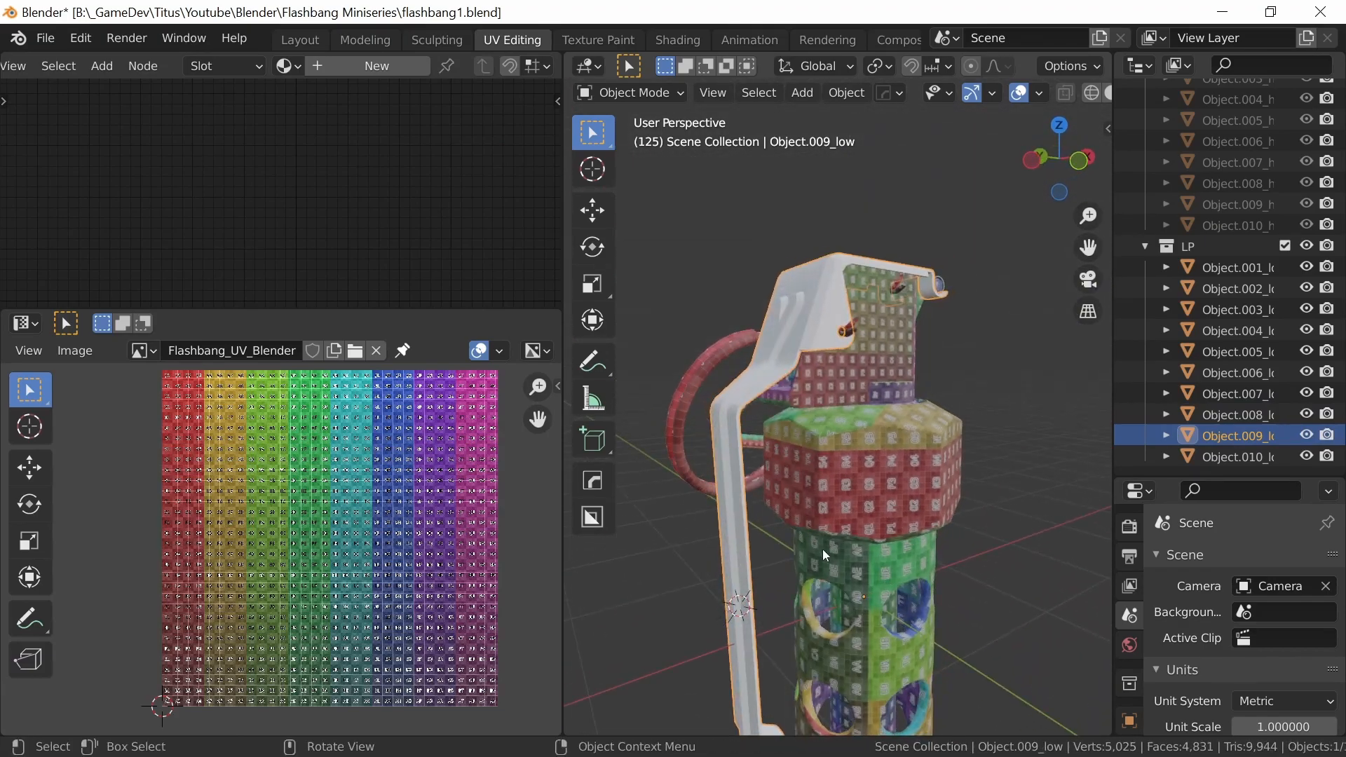
key(KP_Divide)
middle_drag(784, 481, 966, 484)
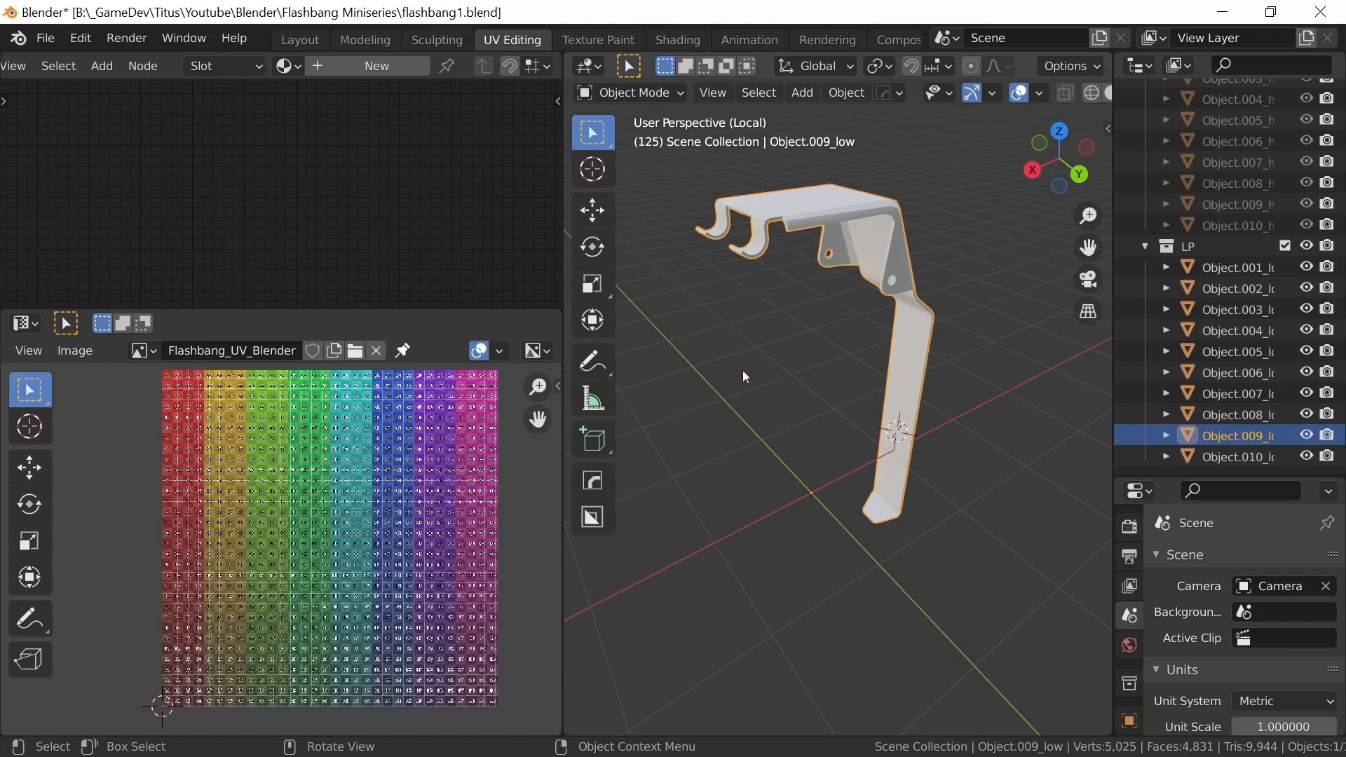
Assign the existing _UV checker material to the safety lever
click(303, 71)
click(385, 281)
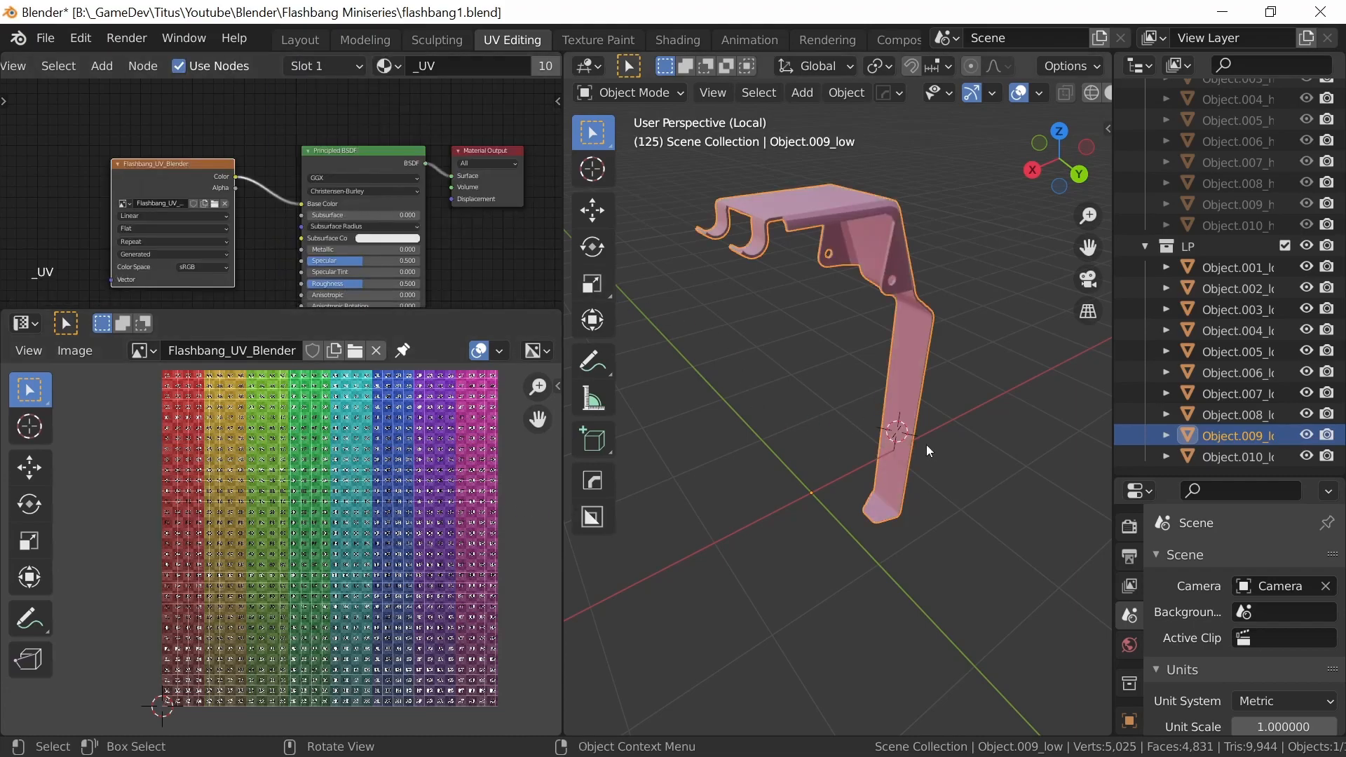
middle_drag(885, 469, 790, 490)
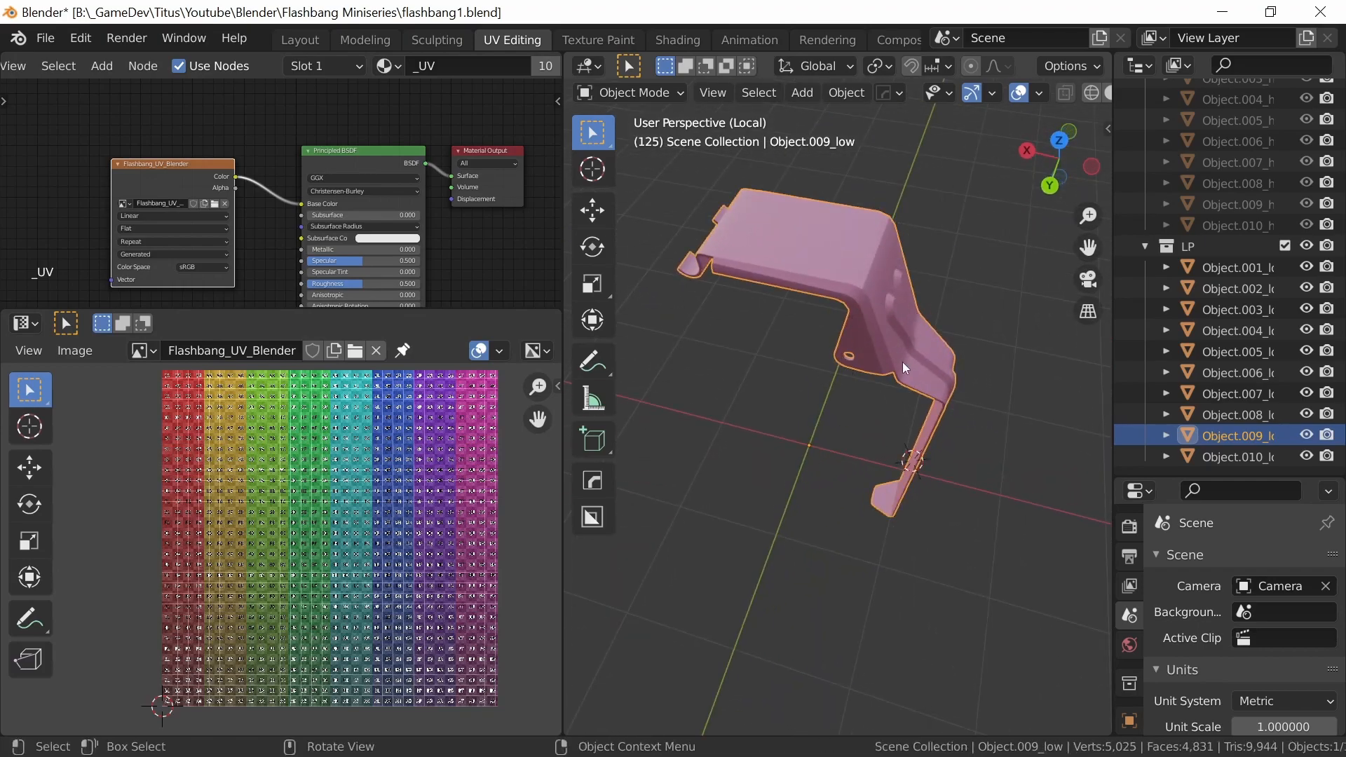
Unwrap the whole safety lever mesh with Smart UV Project at a 66° angle limit and check the checker texture
key(Tab)
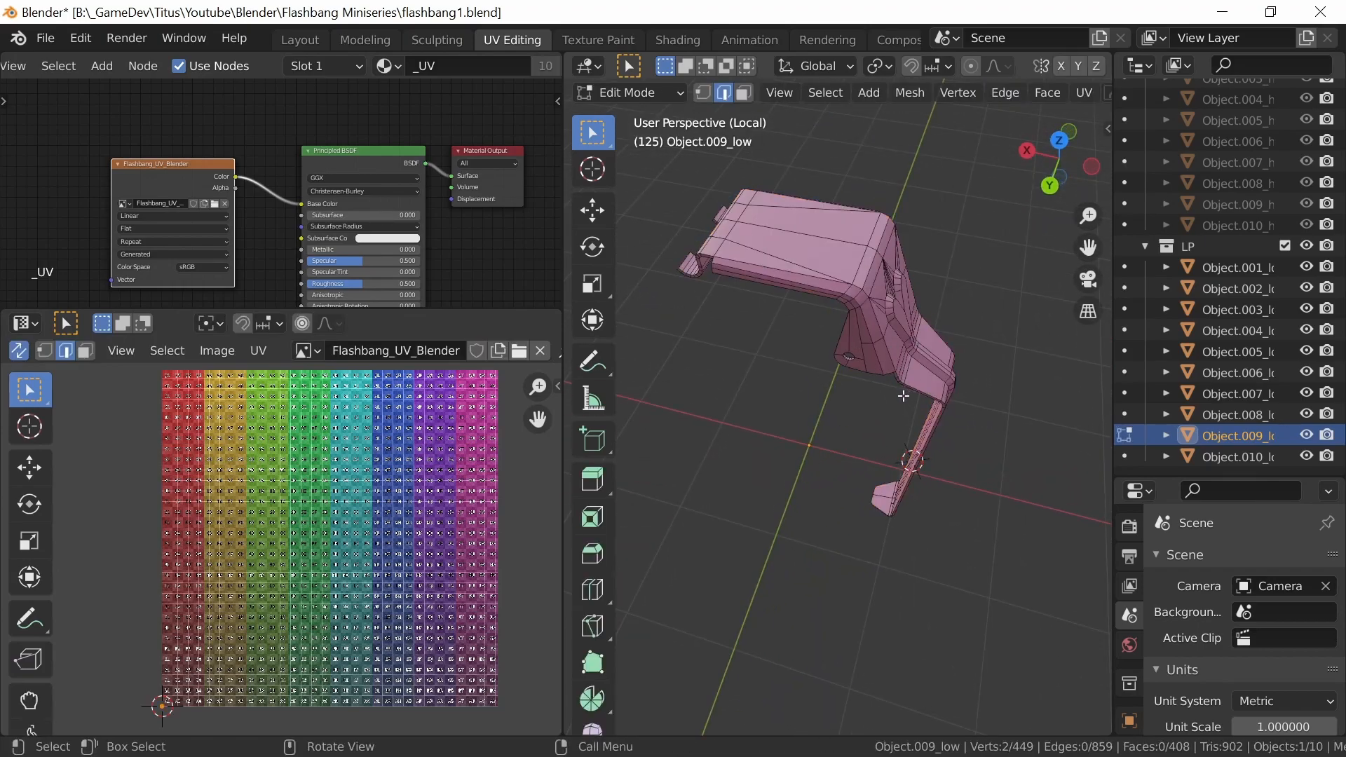
middle_drag(940, 405, 882, 386)
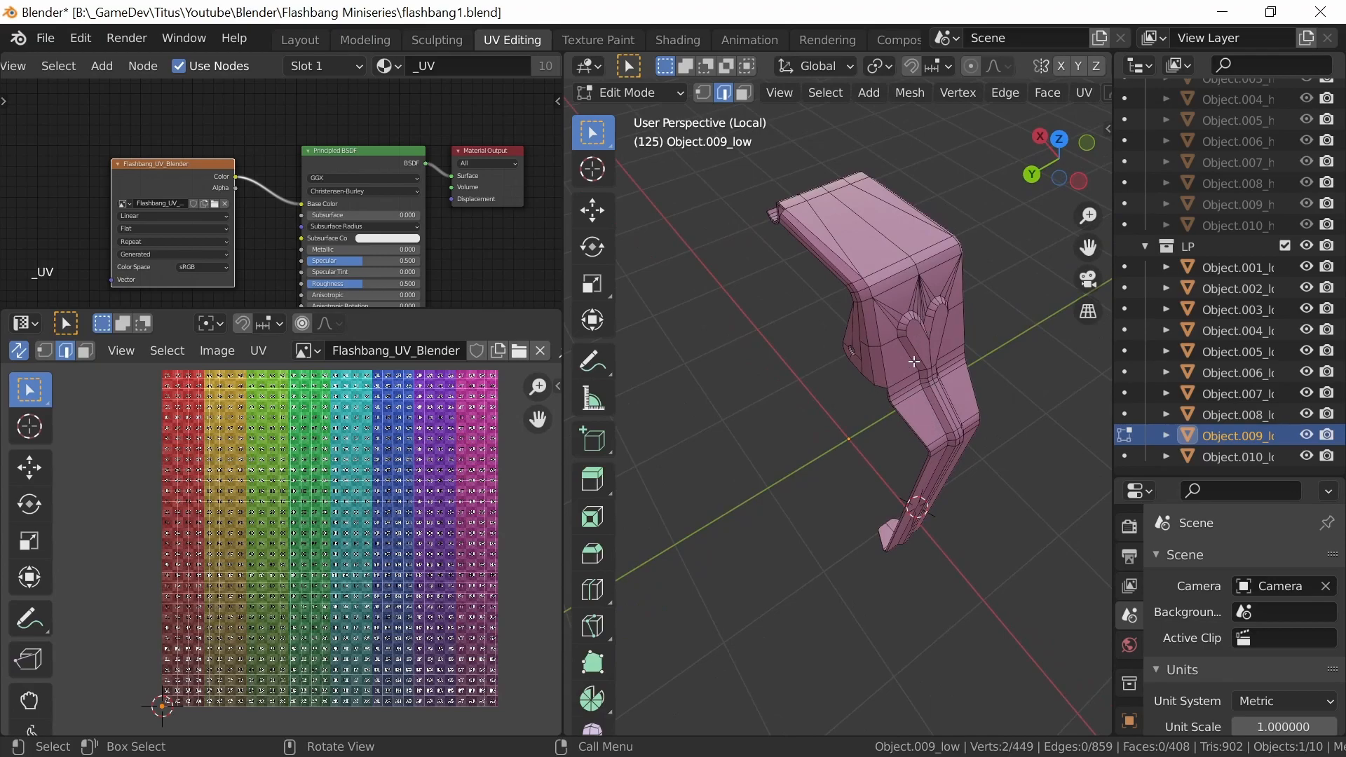
key(a)
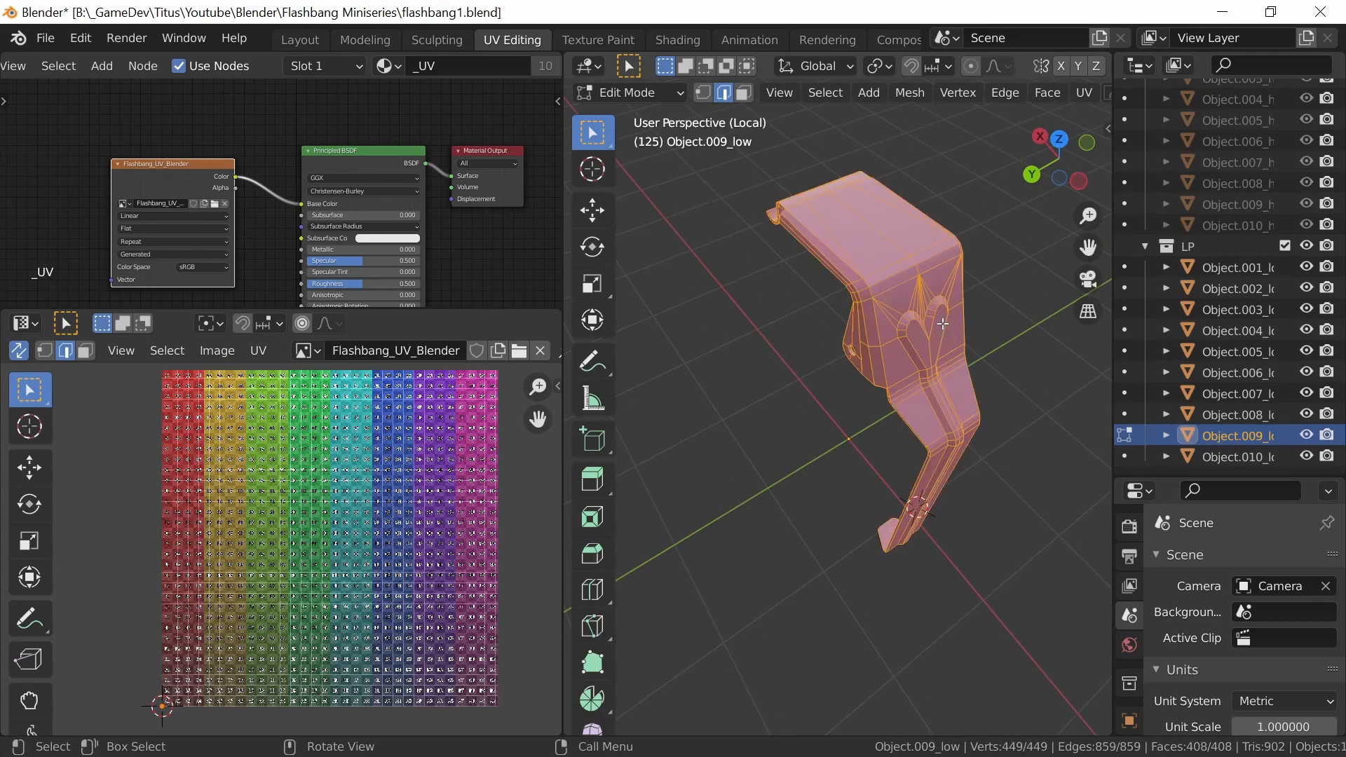
key(u)
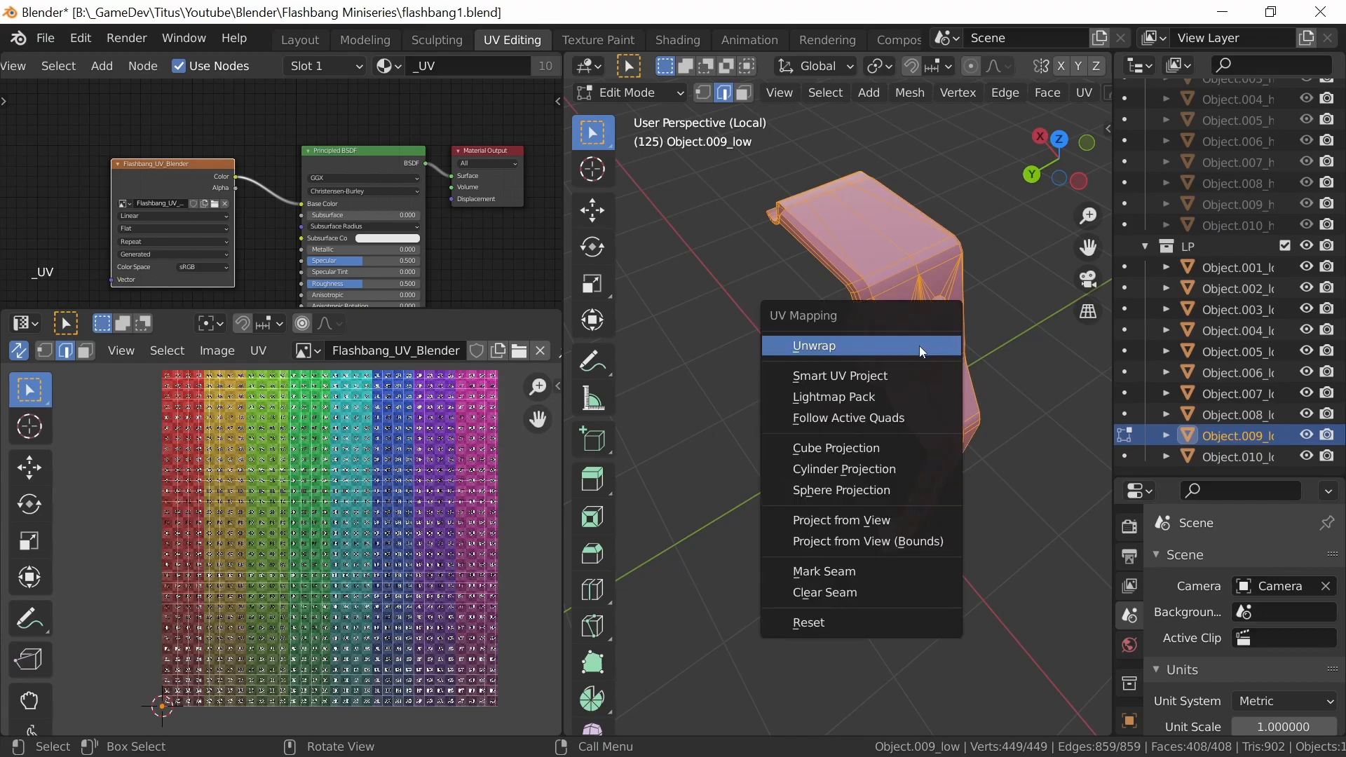
click(883, 373)
click(929, 548)
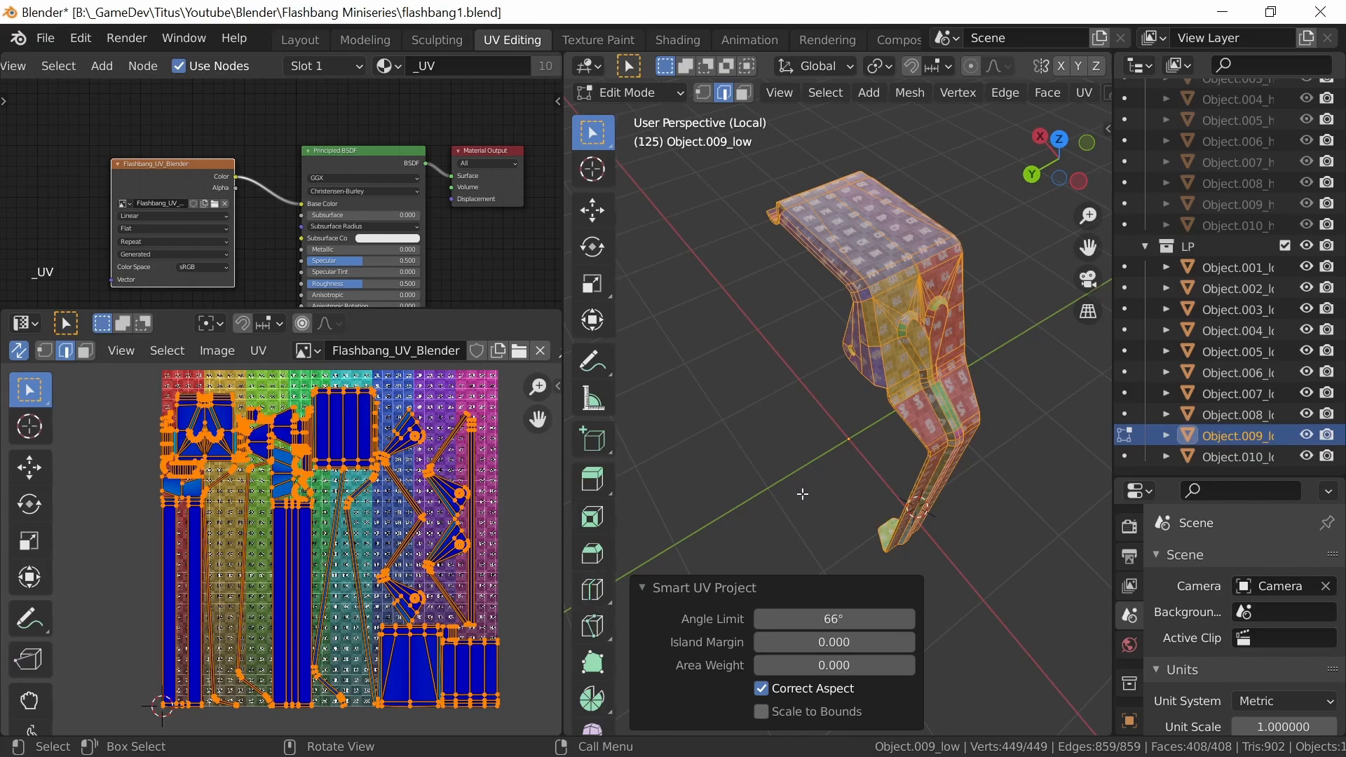
middle_drag(847, 468, 765, 452)
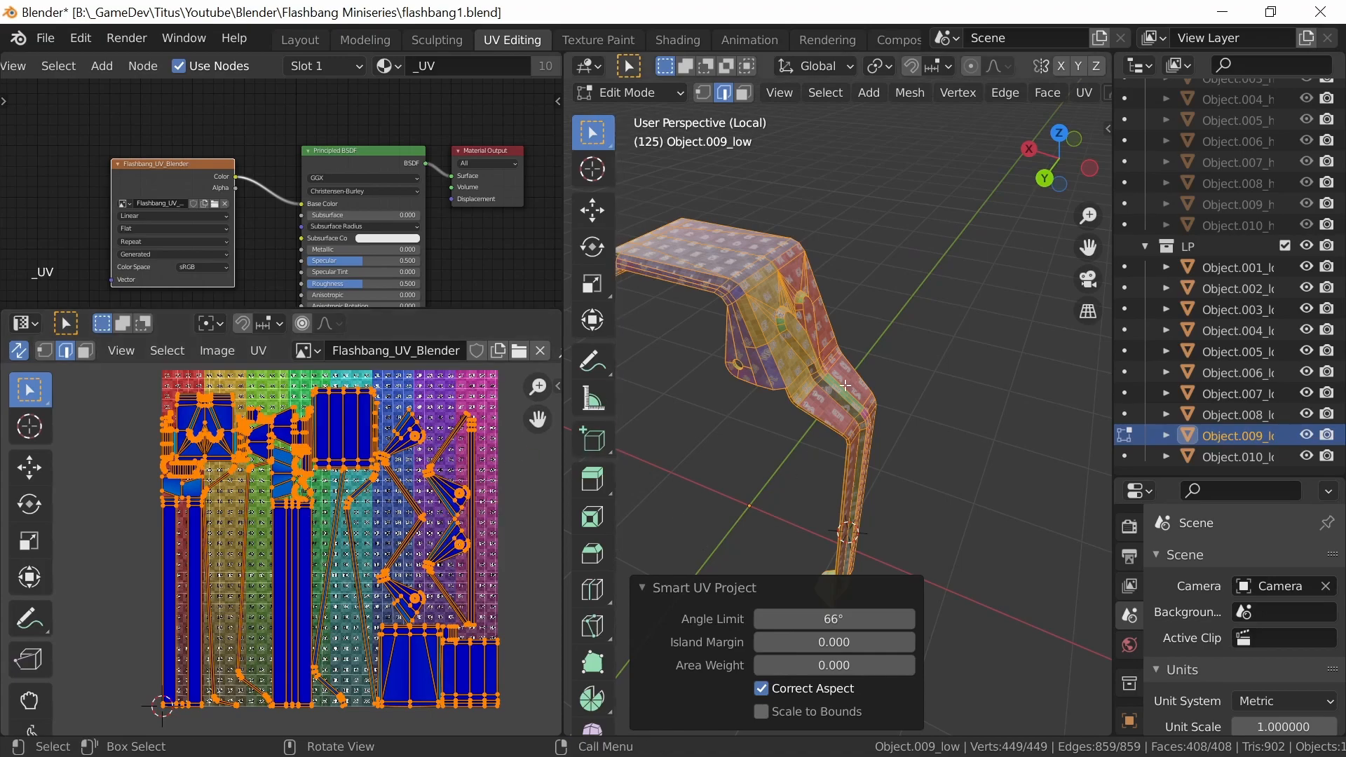
middle_drag(809, 441, 910, 426)
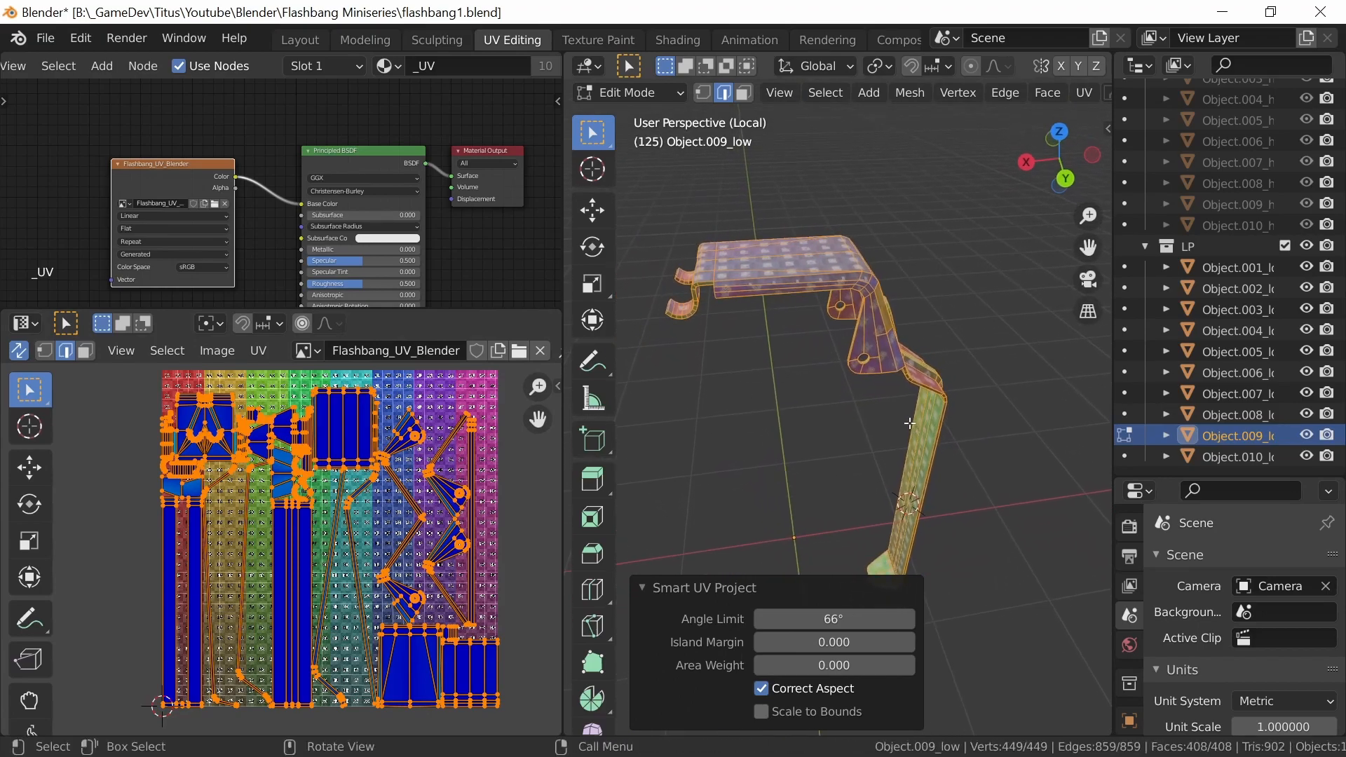
Select only the safety lever's sharp edges and mark them as seams
click(825, 92)
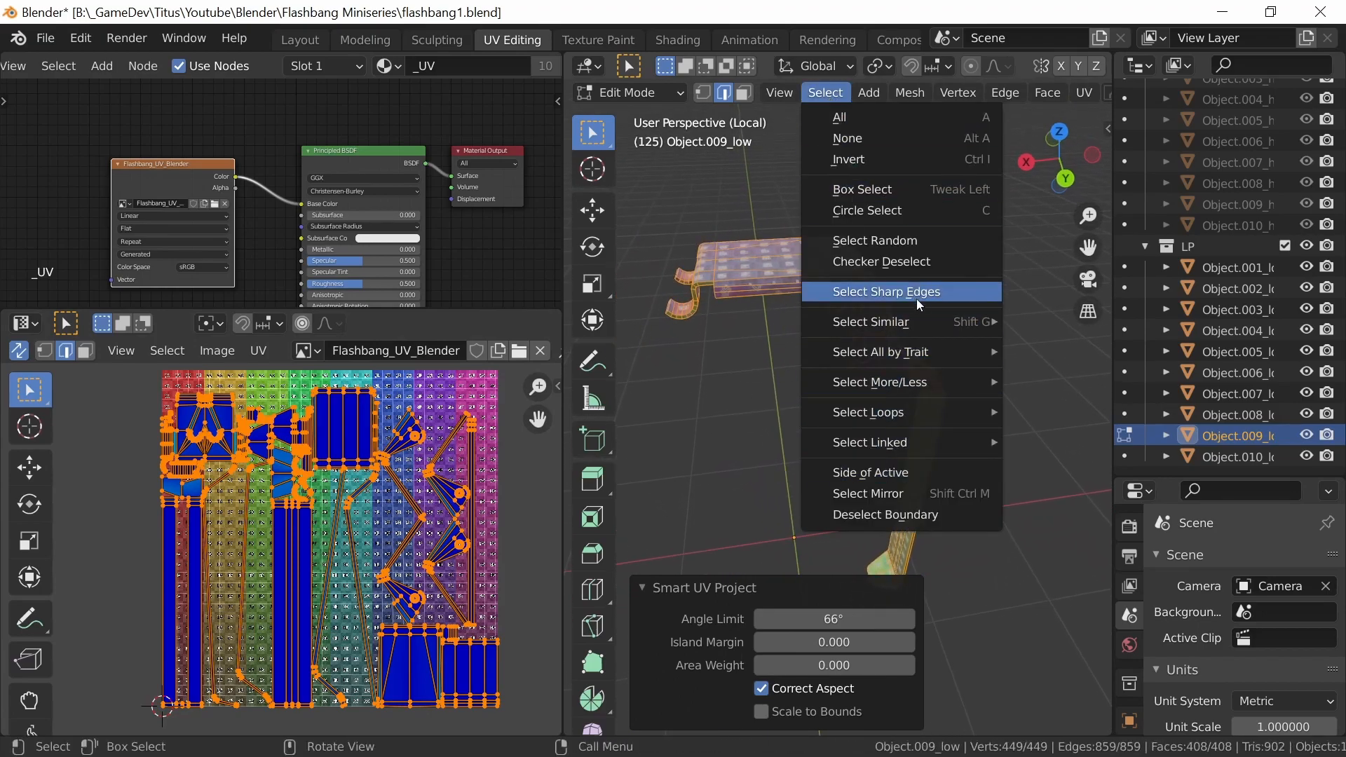
click(826, 335)
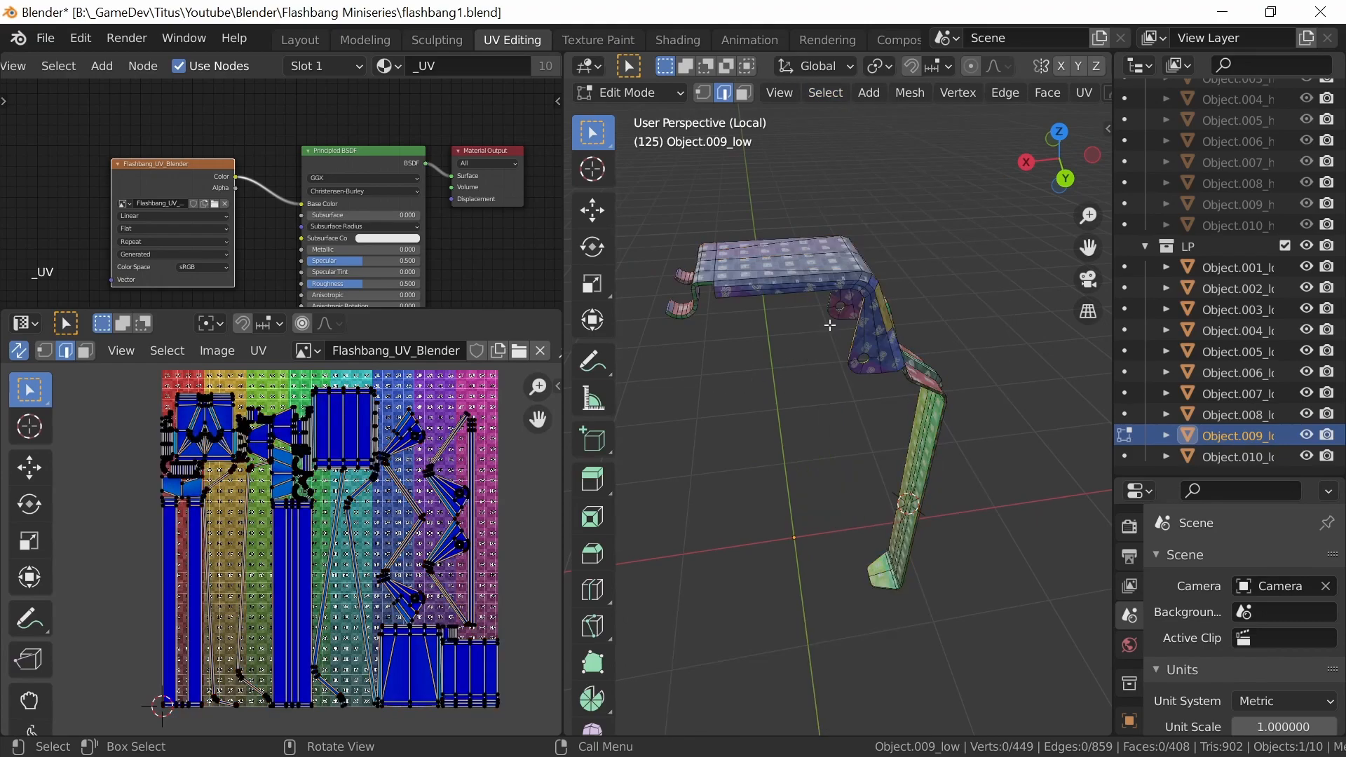
click(827, 94)
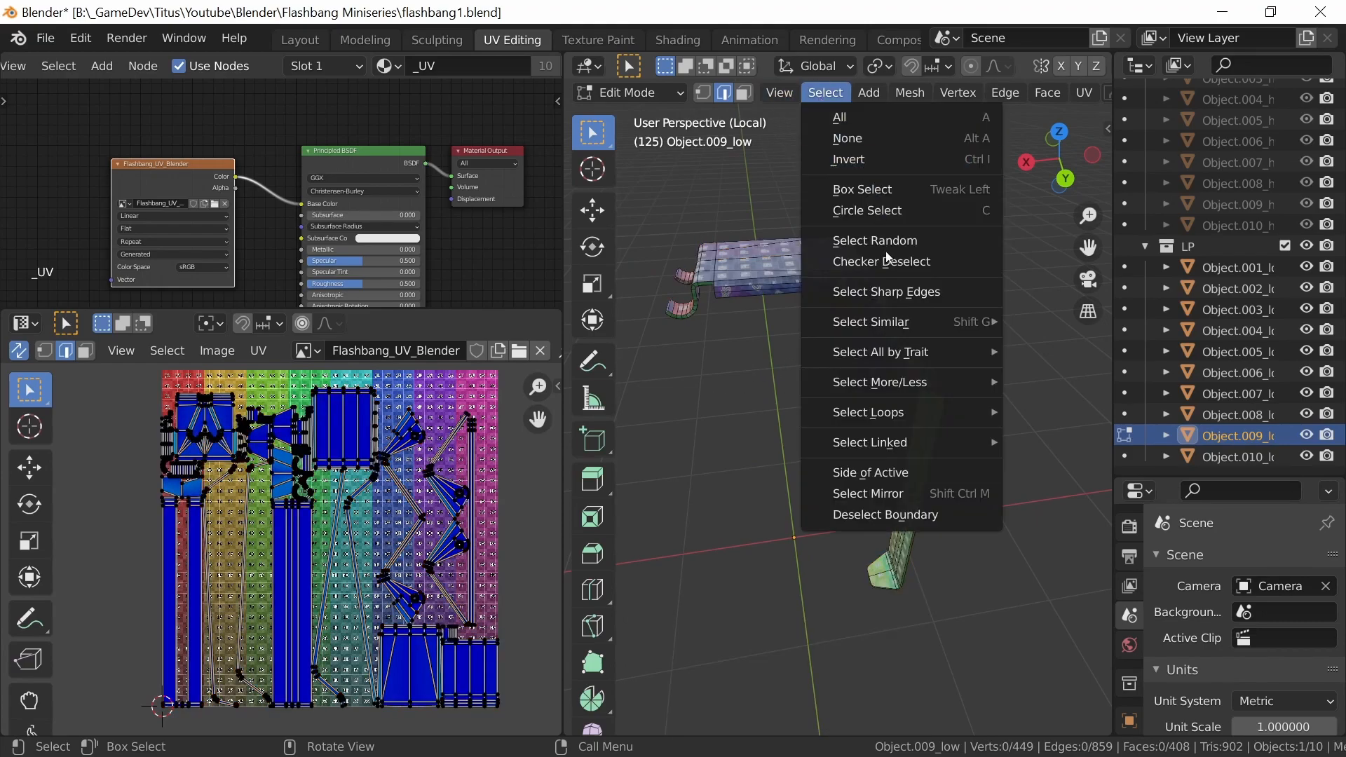
click(918, 292)
middle_drag(876, 483, 869, 440)
key(ctrl+e)
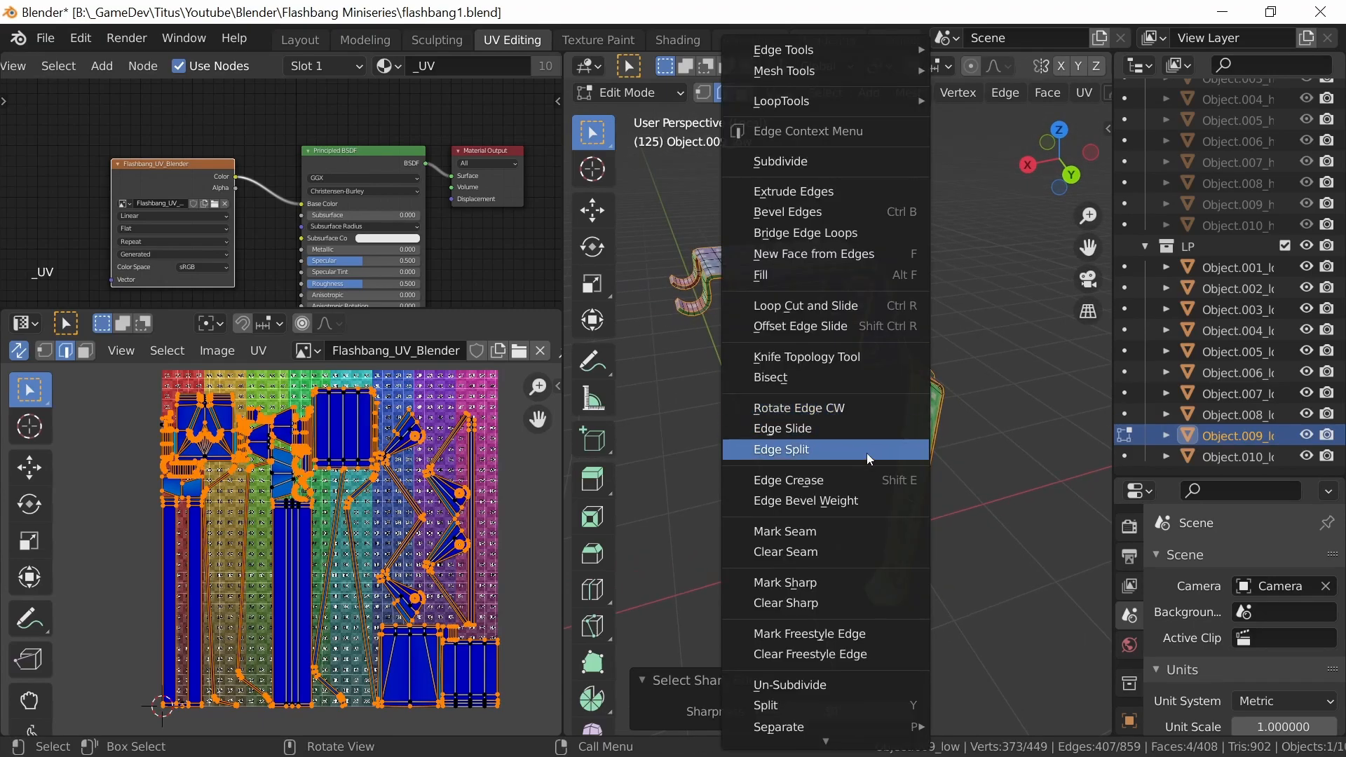
click(853, 537)
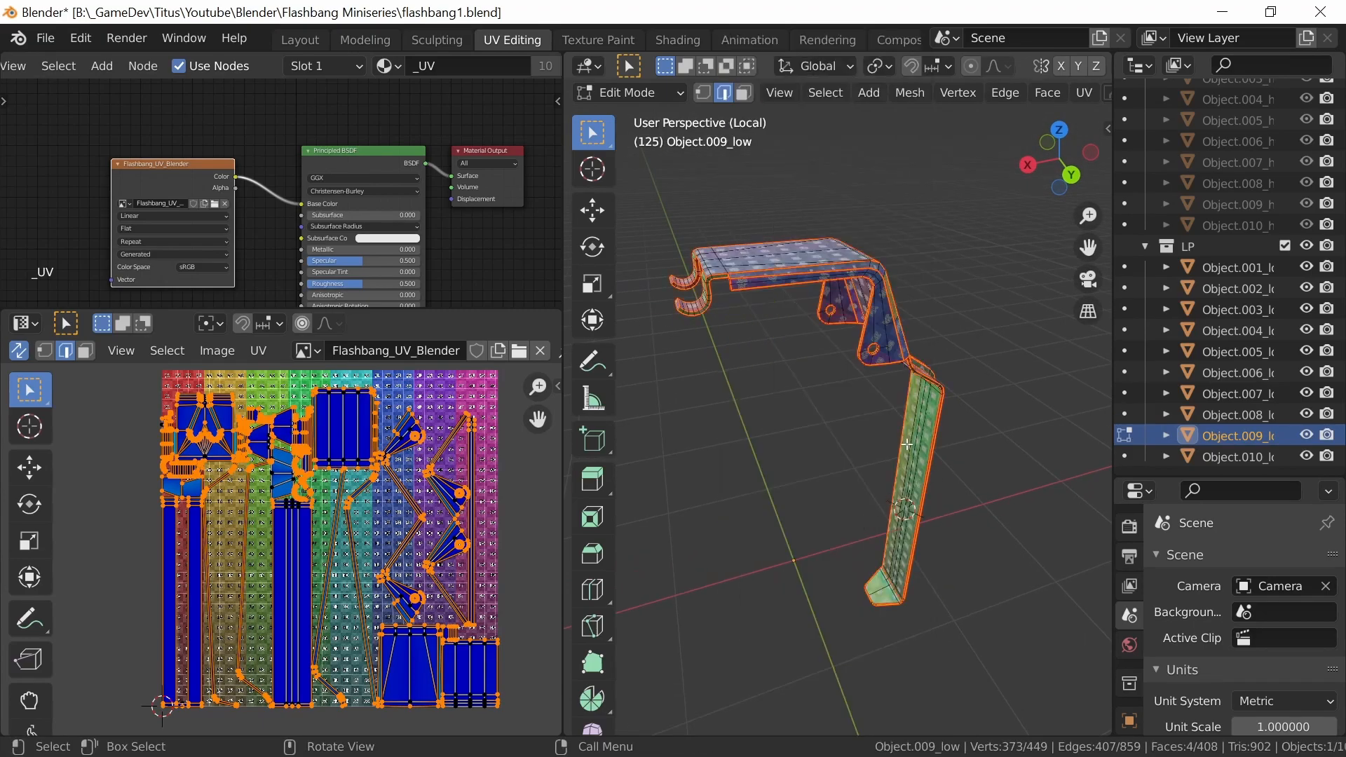
Unwrap the whole lever with the Angle Based method and check the checker texture around the upper bend and side tab
key(a)
key(u)
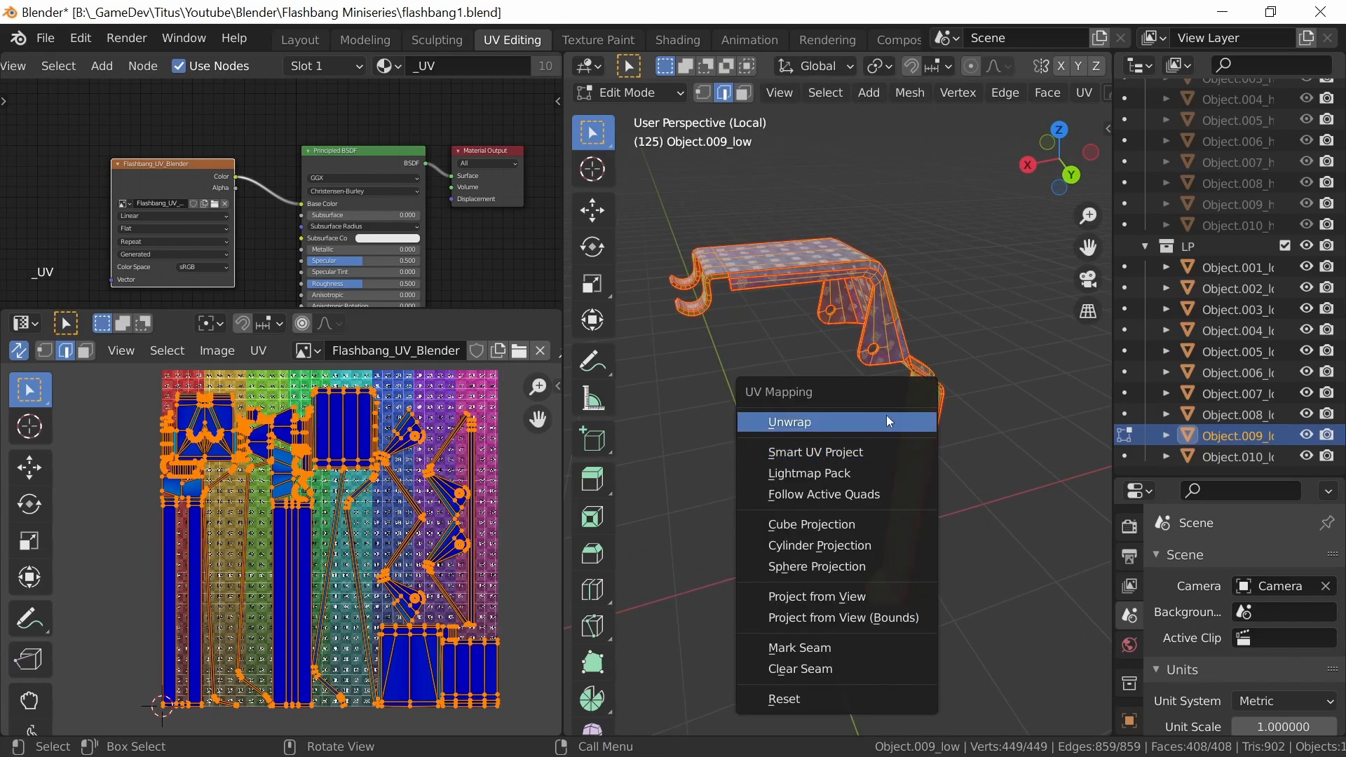
click(888, 417)
middle_drag(989, 449, 869, 474)
scroll(939, 327, up, 5)
shift+middle_drag(940, 327, 873, 457)
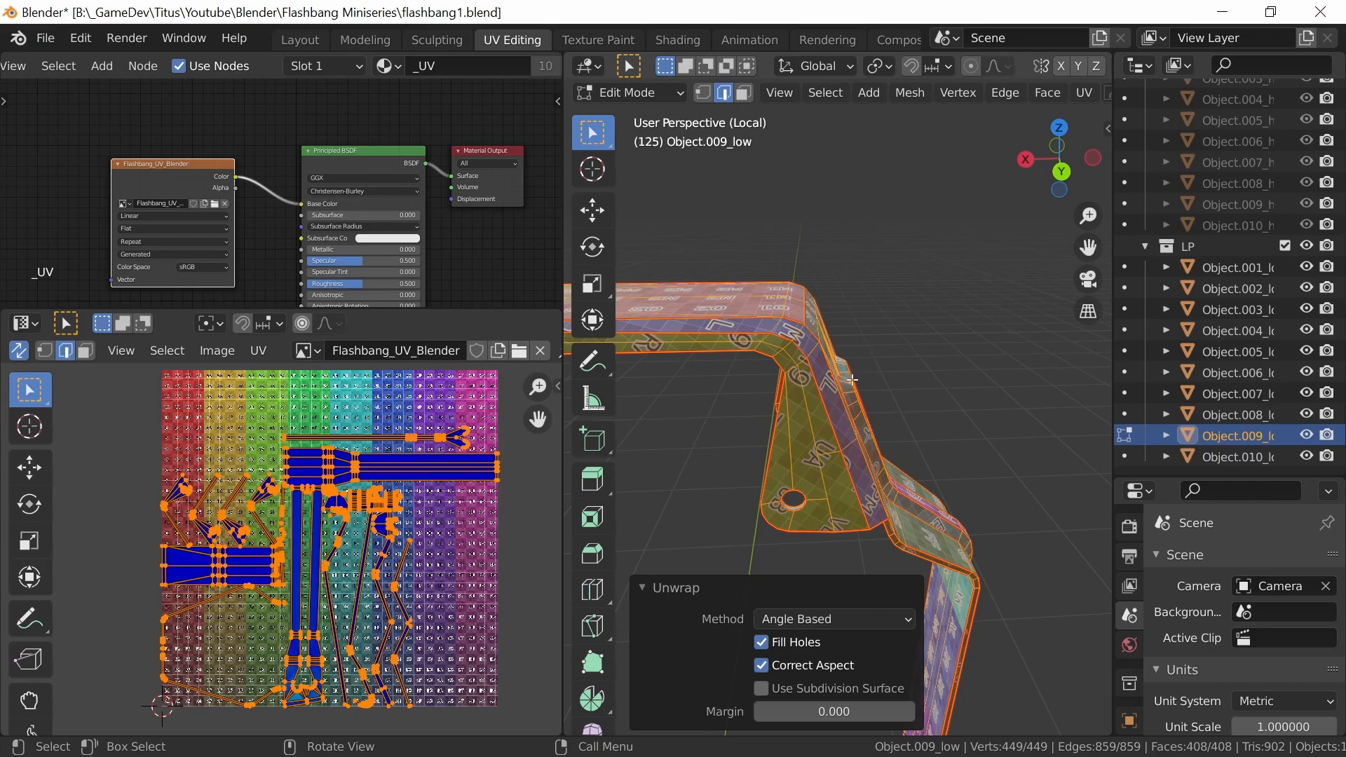
middle_drag(881, 384, 851, 411)
scroll(851, 411, up, 4)
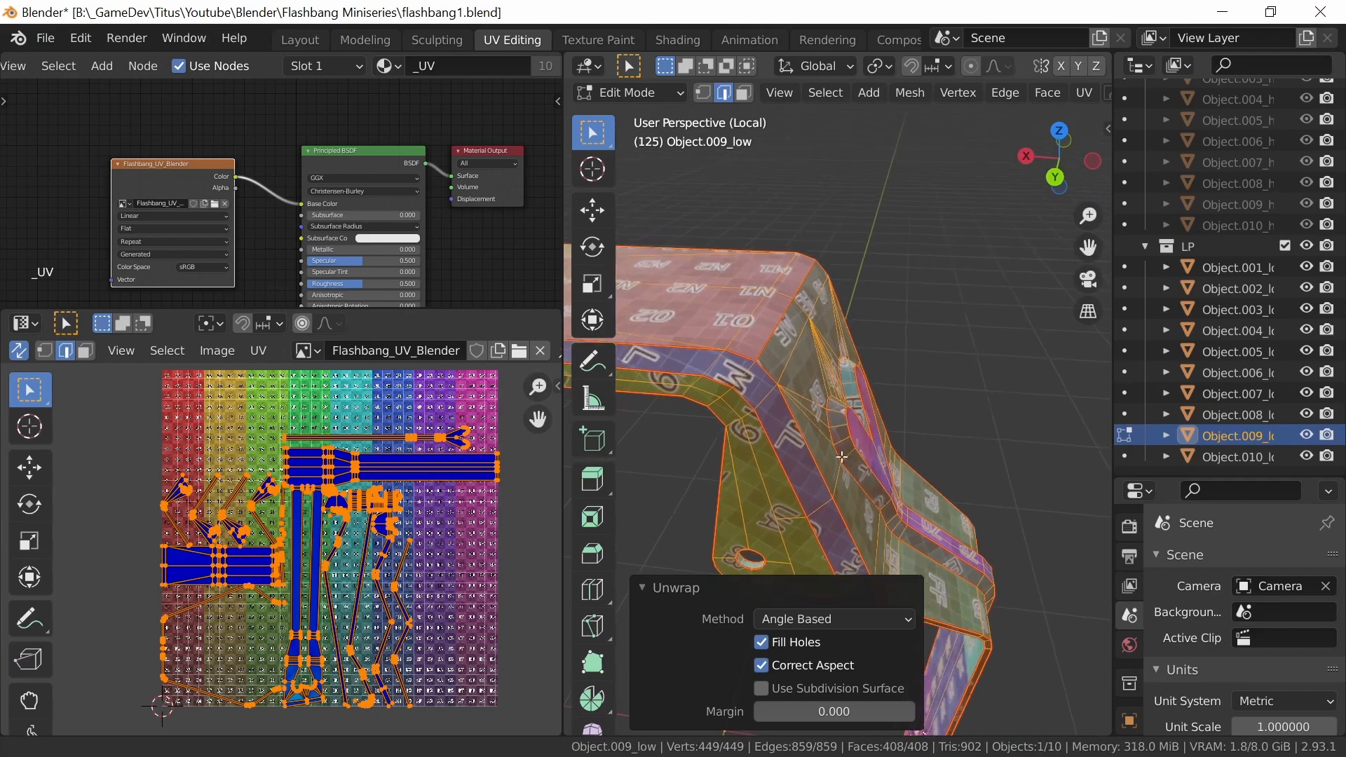
Mark seams on the edges across the side flange at the upper bend and along the triangular side tab
click(669, 434)
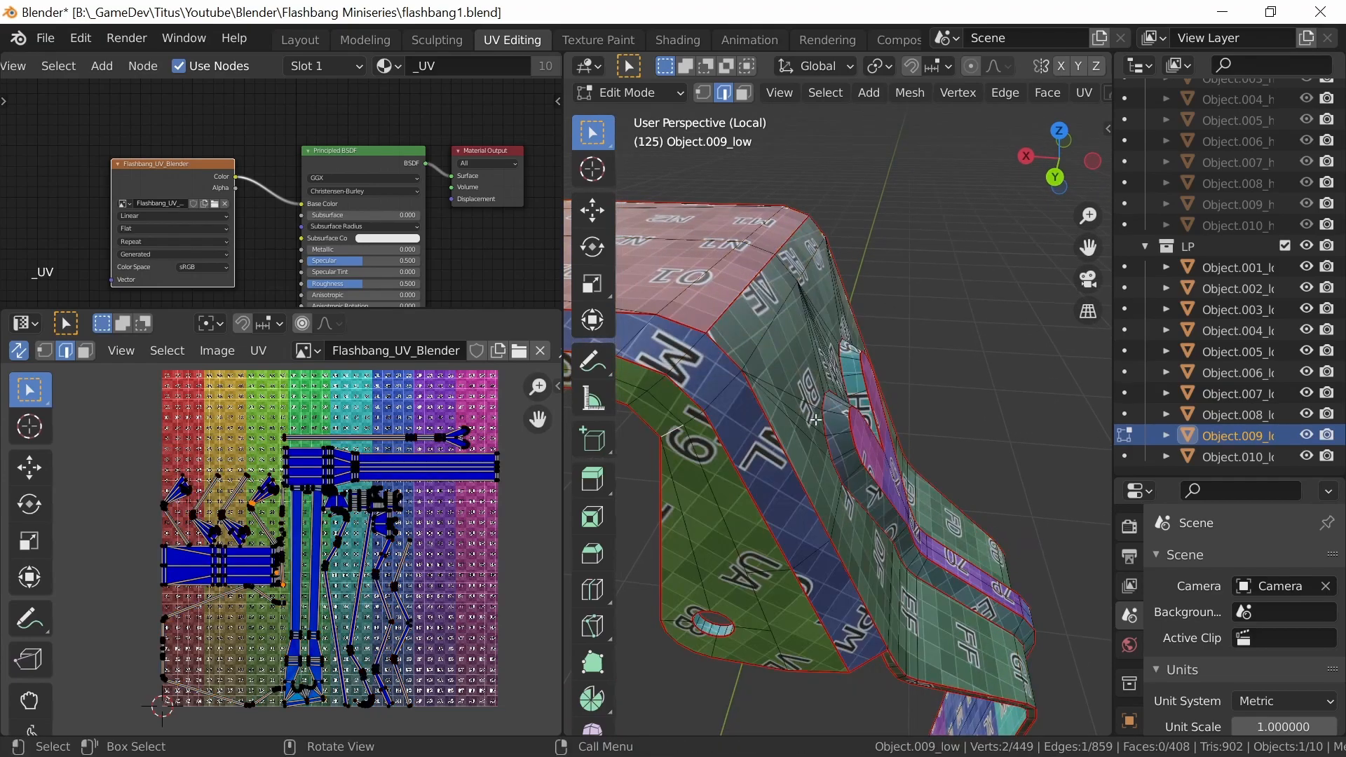
alt+click(673, 434)
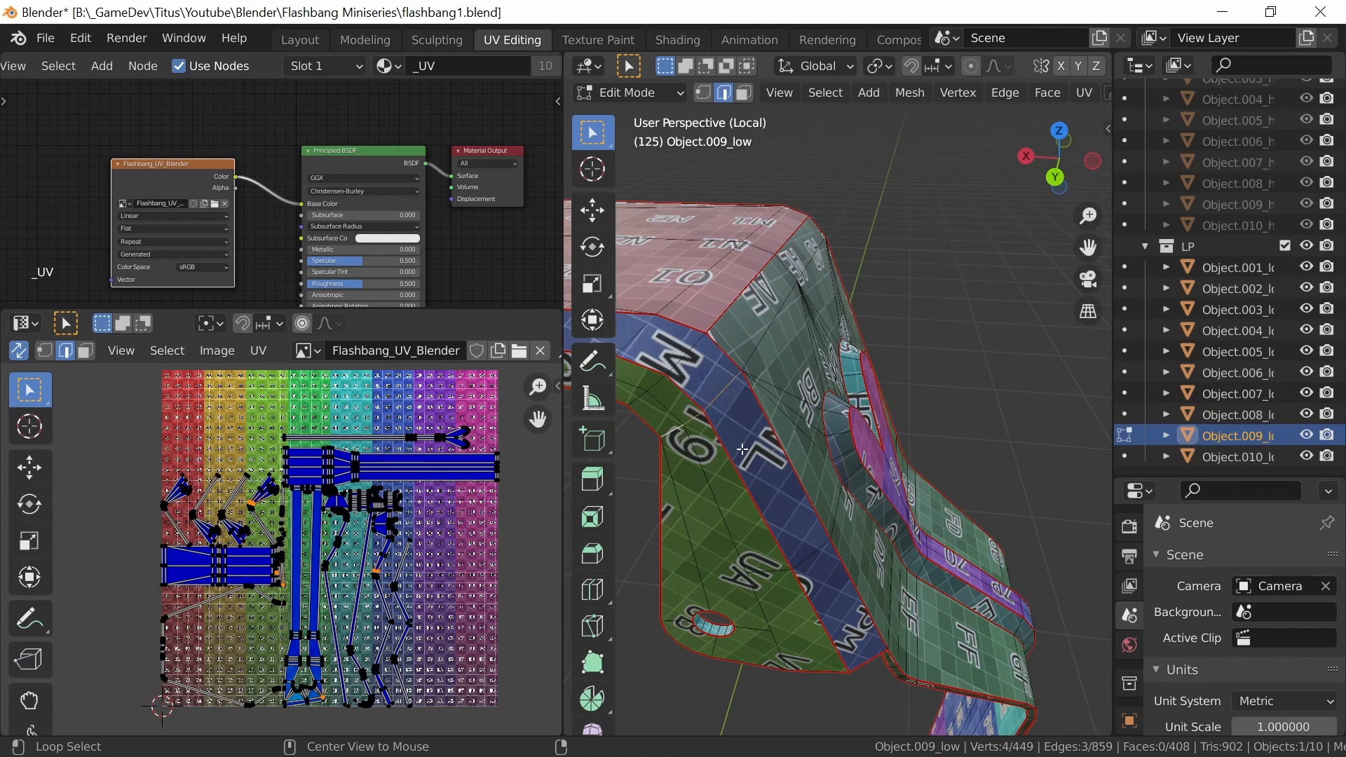
alt+click(715, 460)
middle_drag(715, 461, 782, 377)
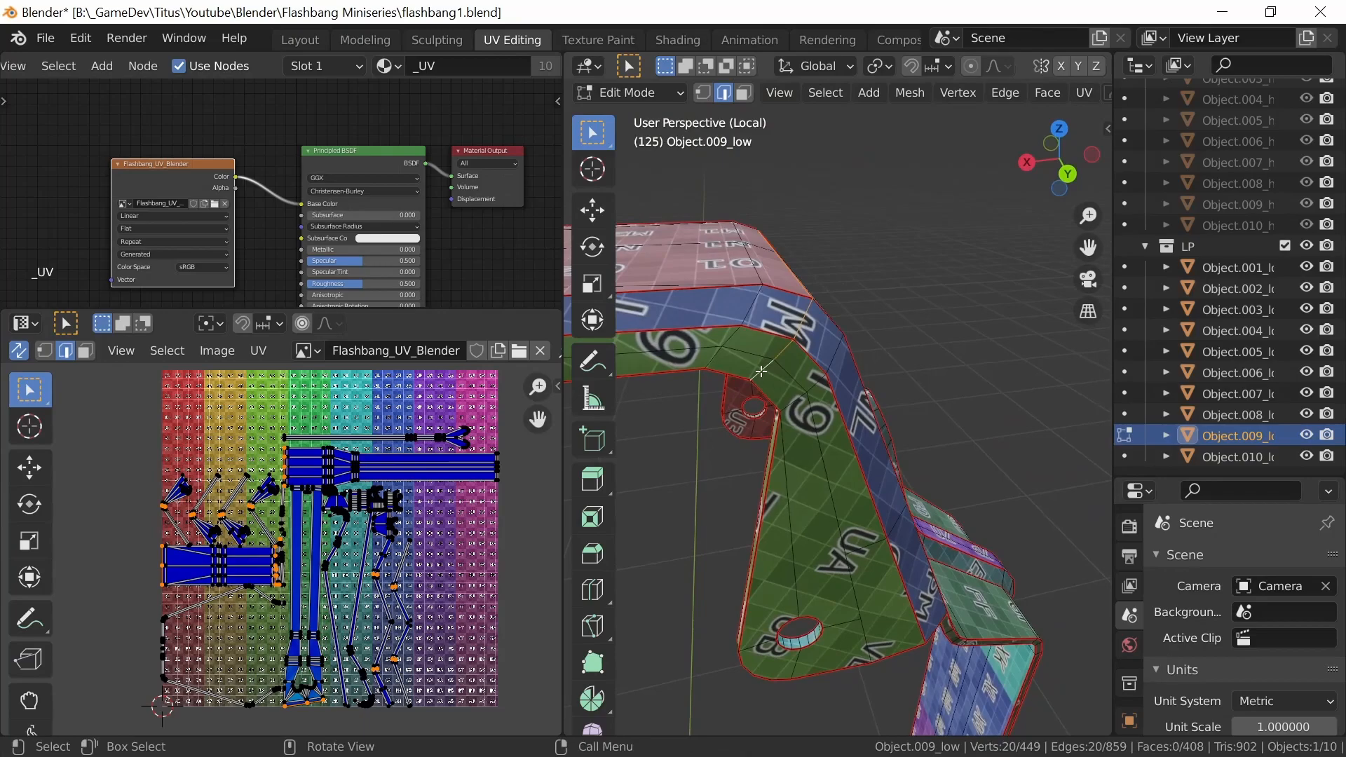
key(ctrl+e)
click(741, 536)
Unwrap the whole lever again using the side tab seams and inspect the islands in the UV layout
middle_drag(741, 536, 787, 448)
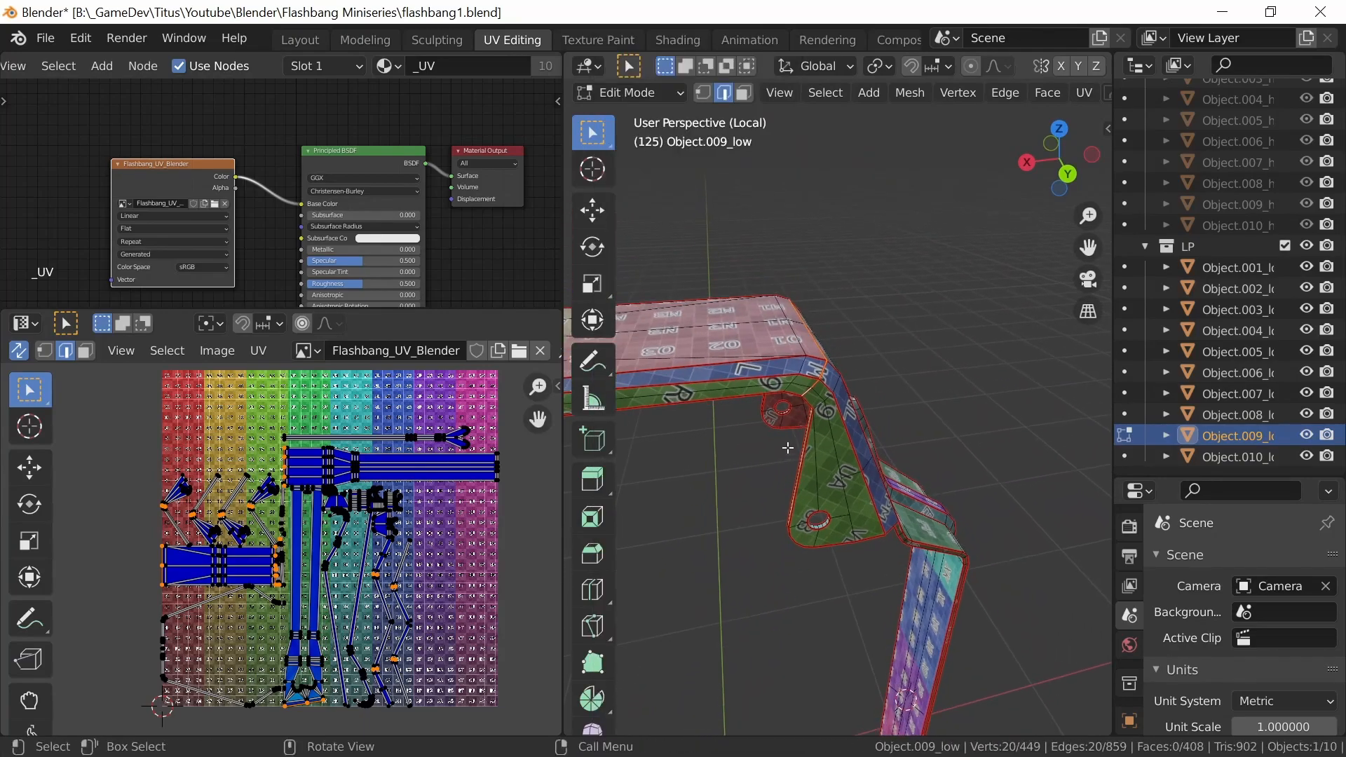
key(a)
key(u)
click(790, 453)
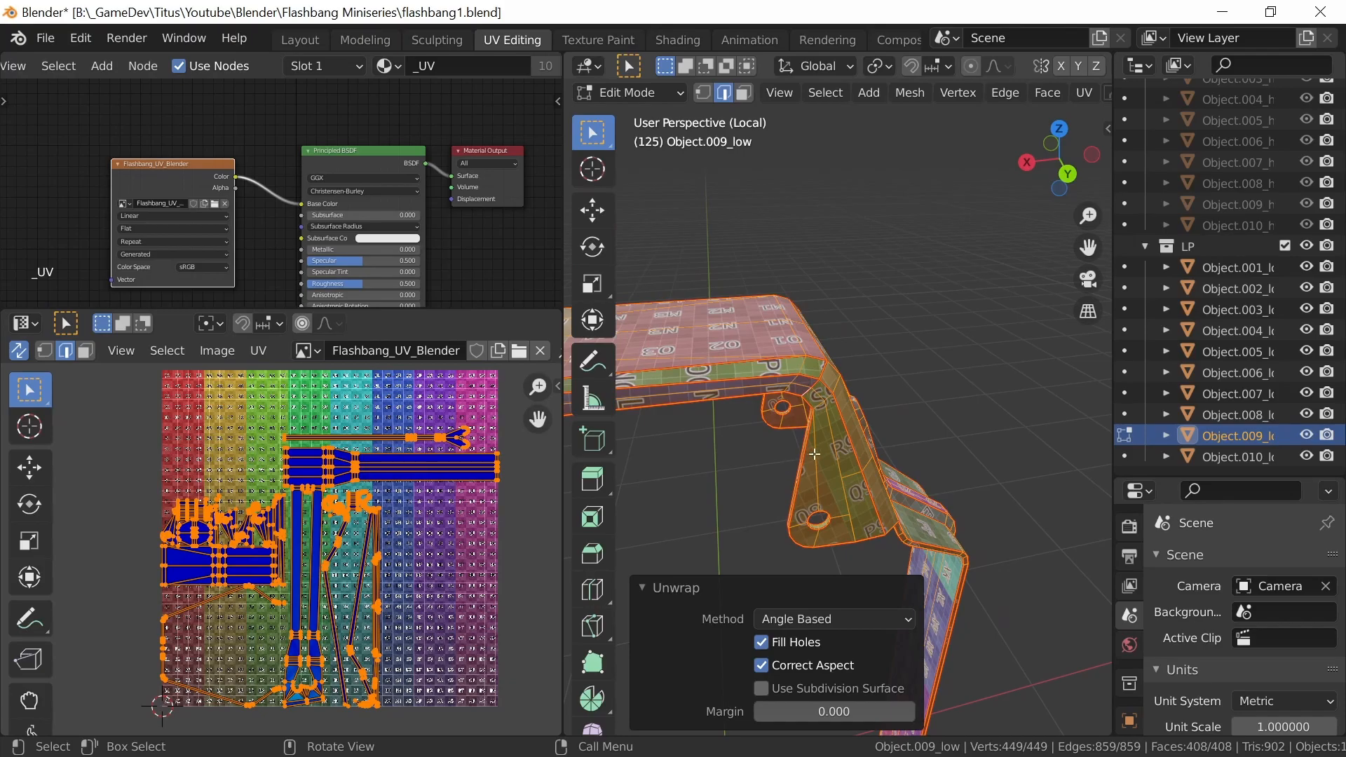
scroll(442, 594, up, 3)
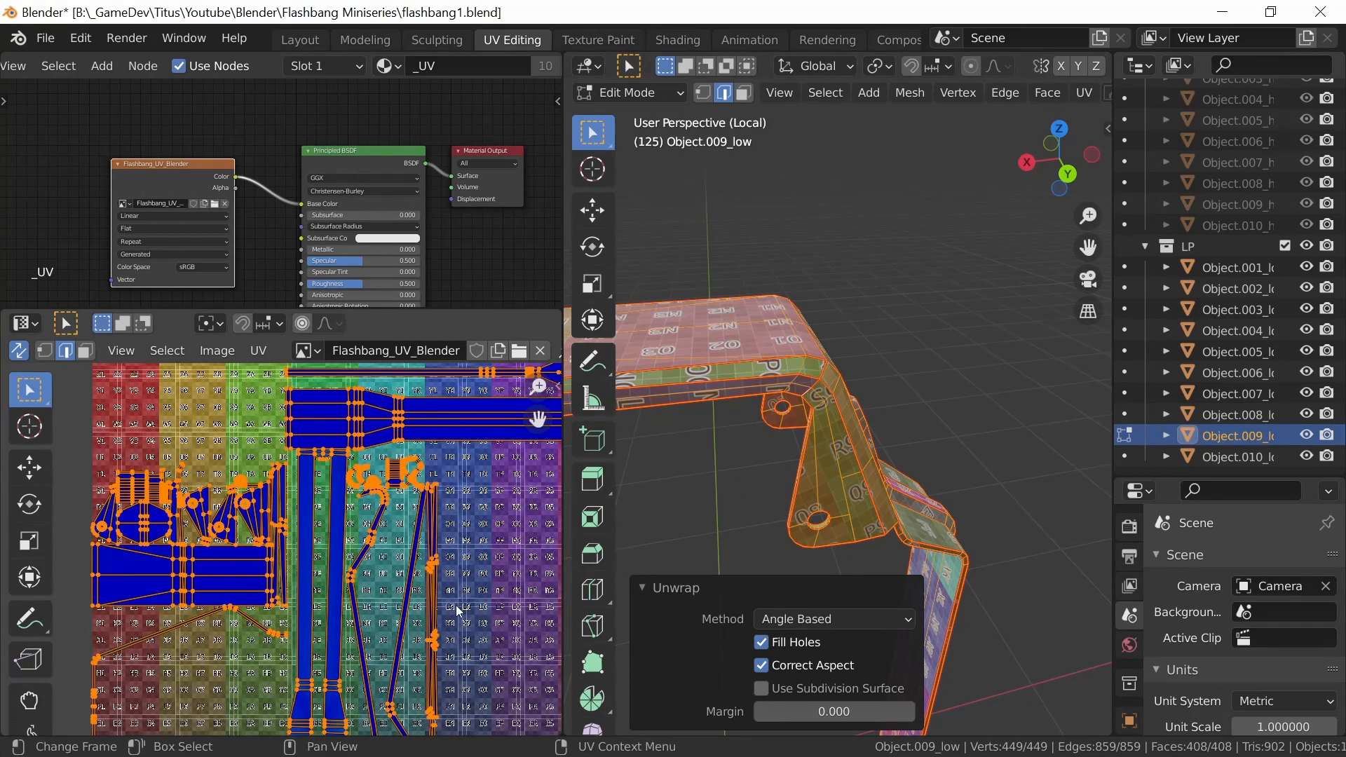
scroll(454, 624, down, 3)
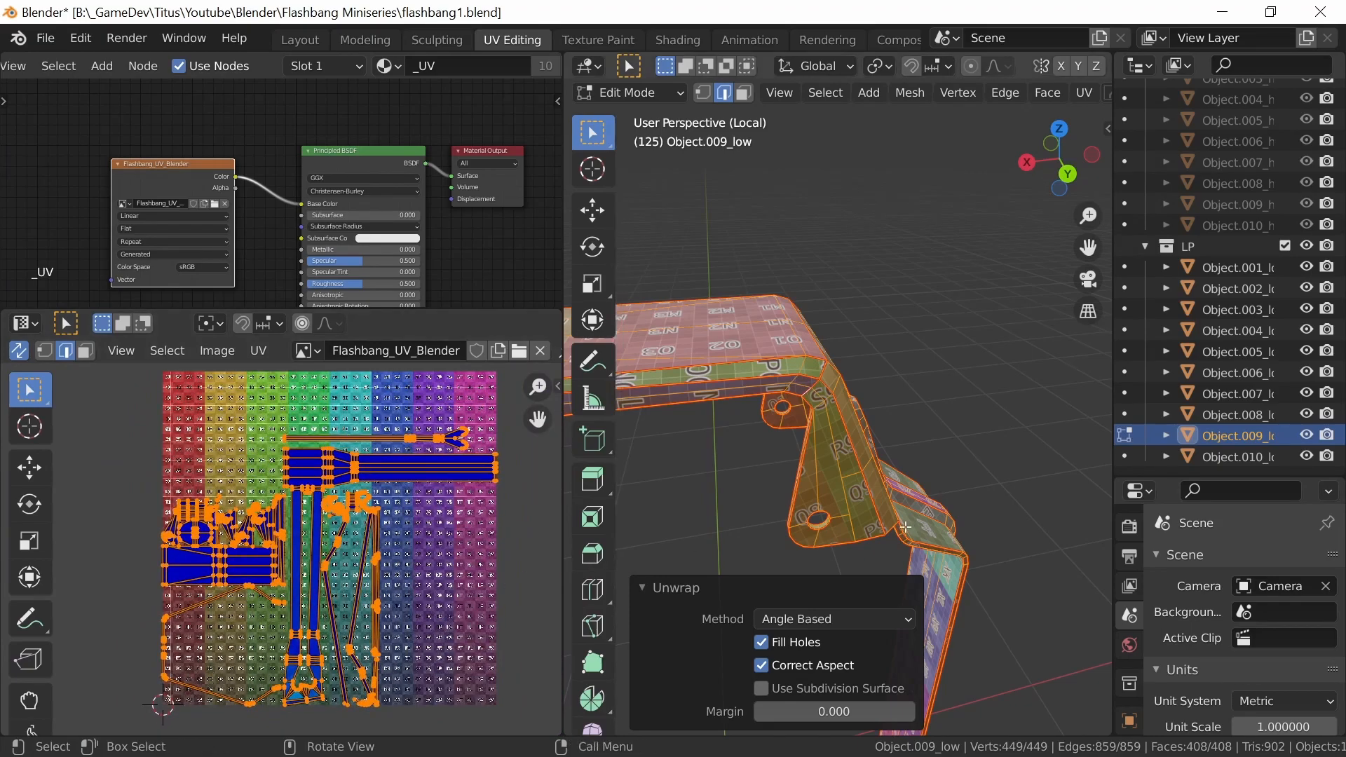
Mark a seam on the edge loop crossing the lever just below the triangular side tabs, including its inner side
middle_drag(731, 551, 902, 387)
shift+scroll(874, 441, down, 5)
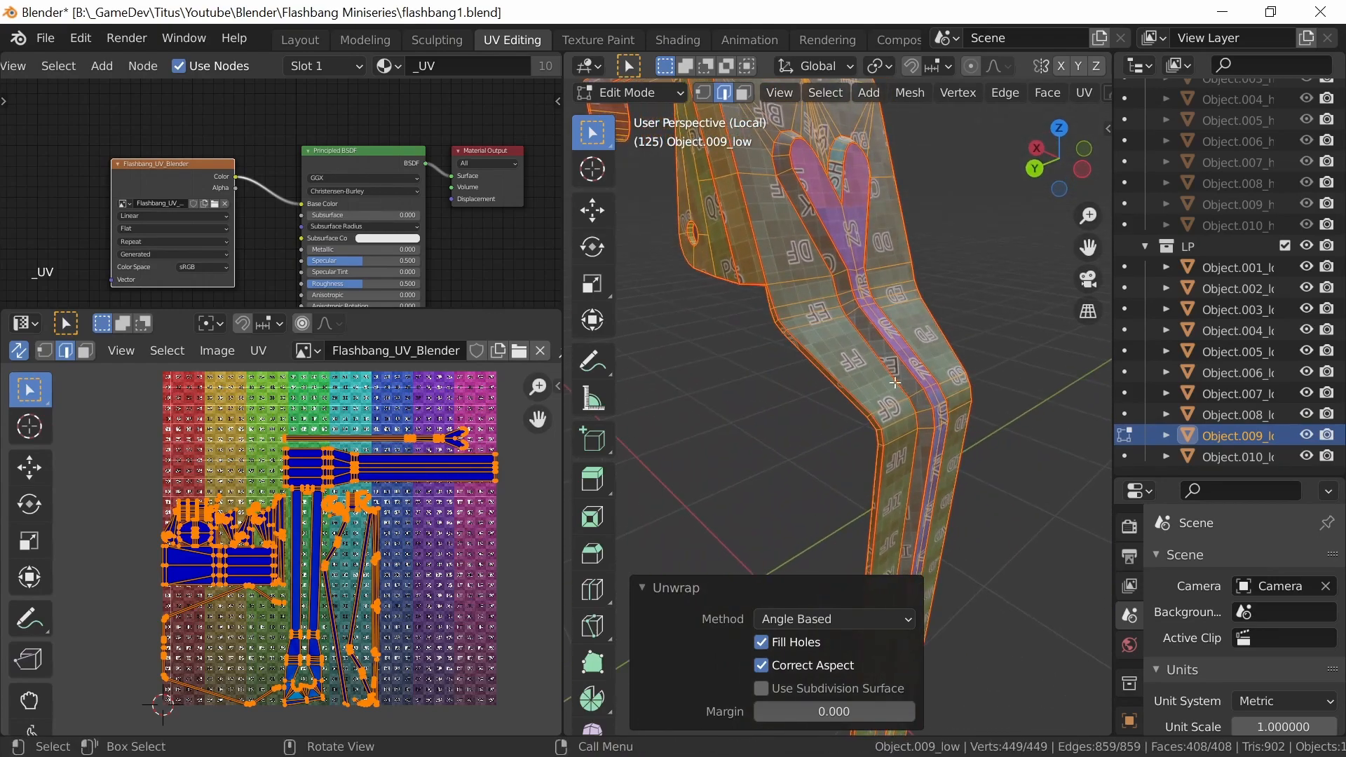
alt+click(806, 282)
alt+click(808, 282)
middle_drag(846, 358, 1076, 274)
middle_drag(1049, 293, 836, 281)
alt+shift+click(936, 271)
right_click(836, 281)
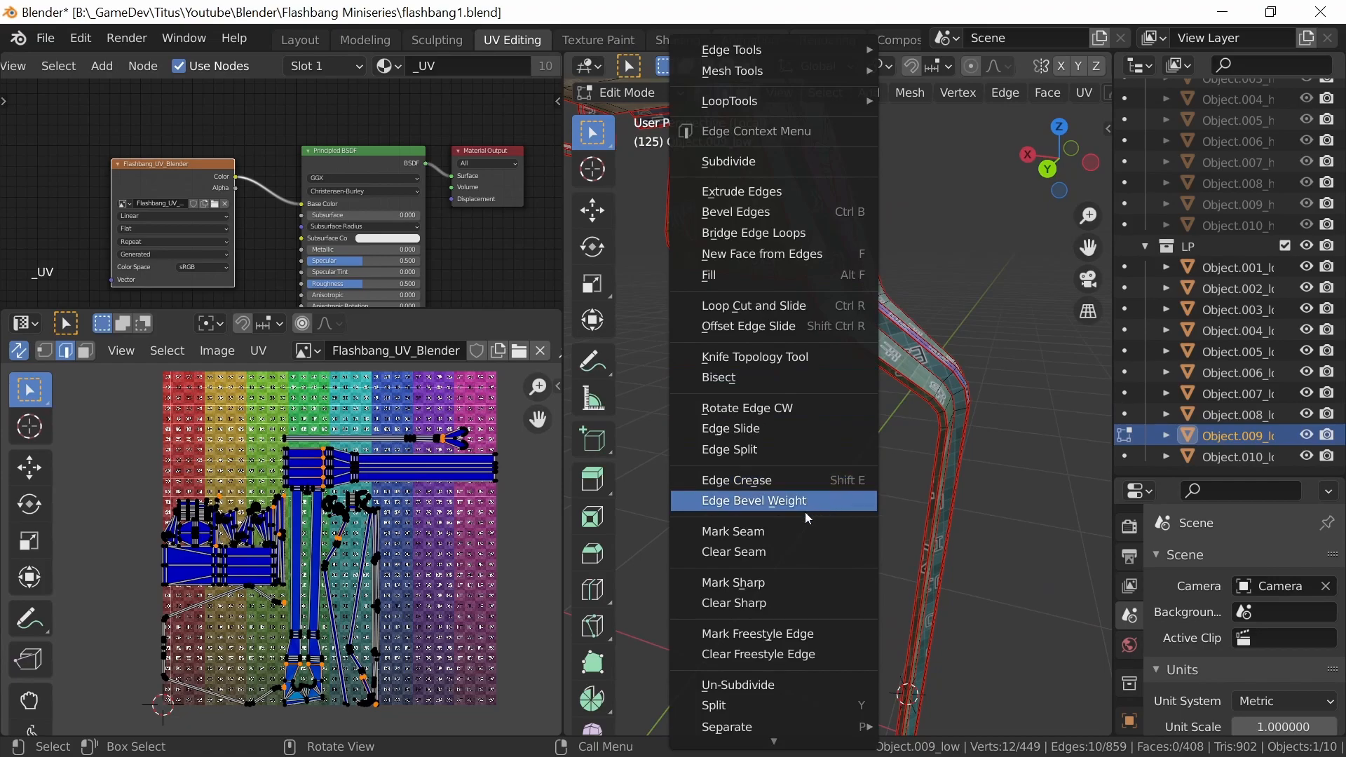
click(797, 532)
Unwrap the whole lever again using the seam below the side tabs
key(a)
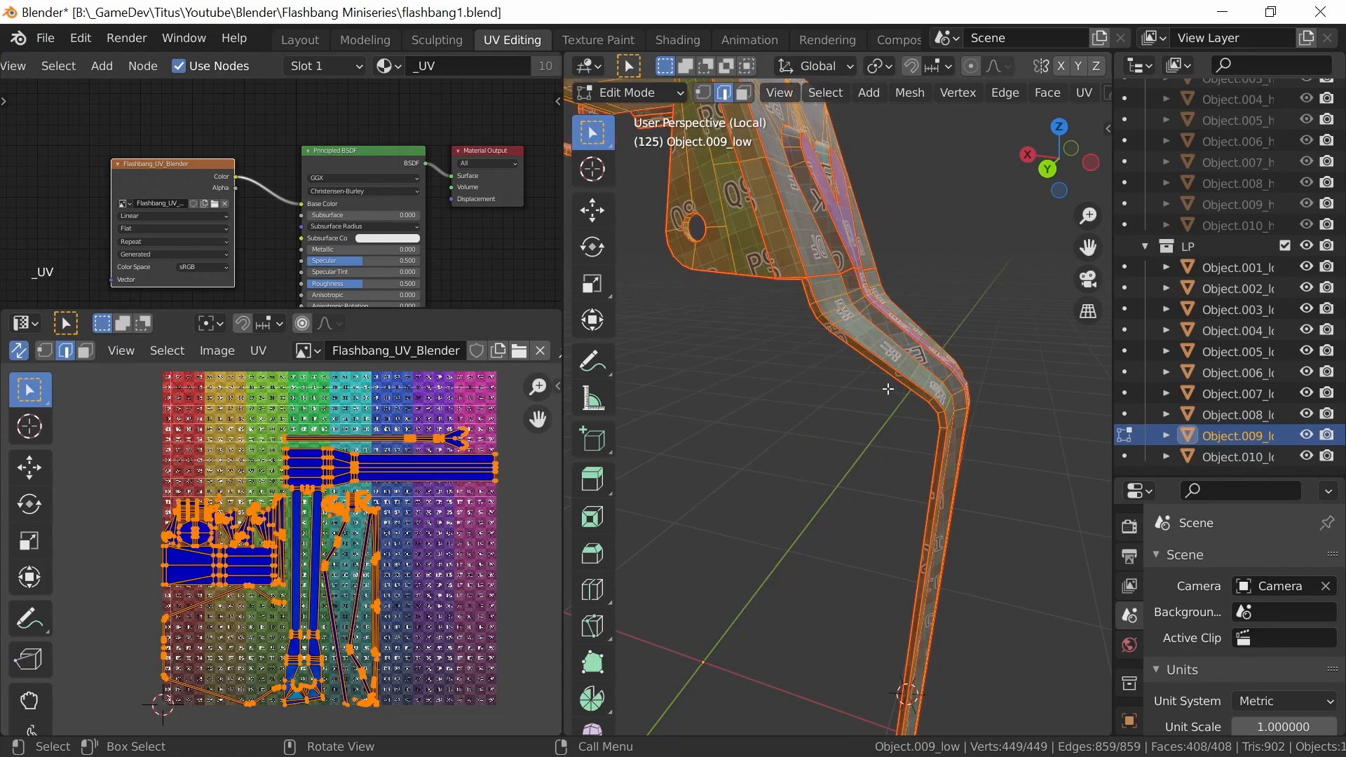
key(u)
click(873, 399)
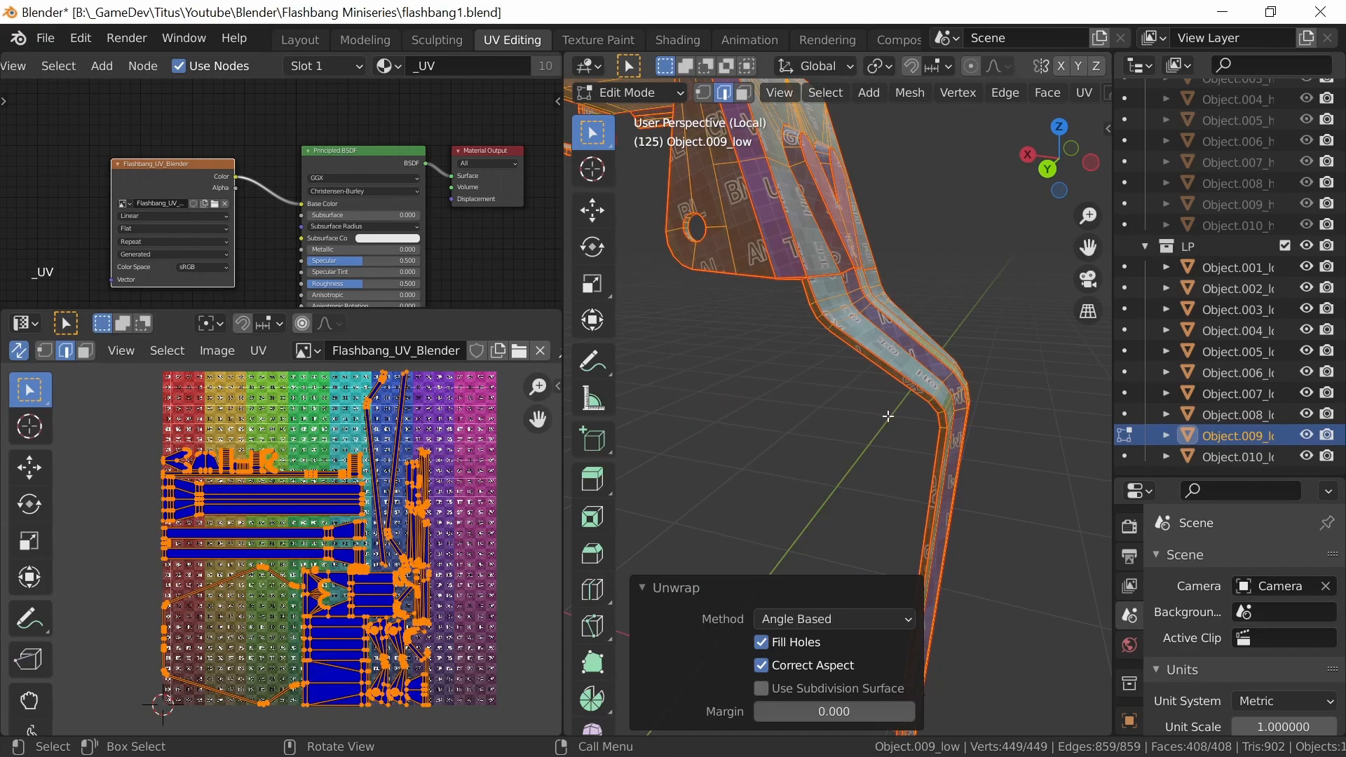
Mark a seam across the lever's lower bend where the long handle section begins, and unwrap the whole mesh again
middle_drag(976, 433, 827, 424)
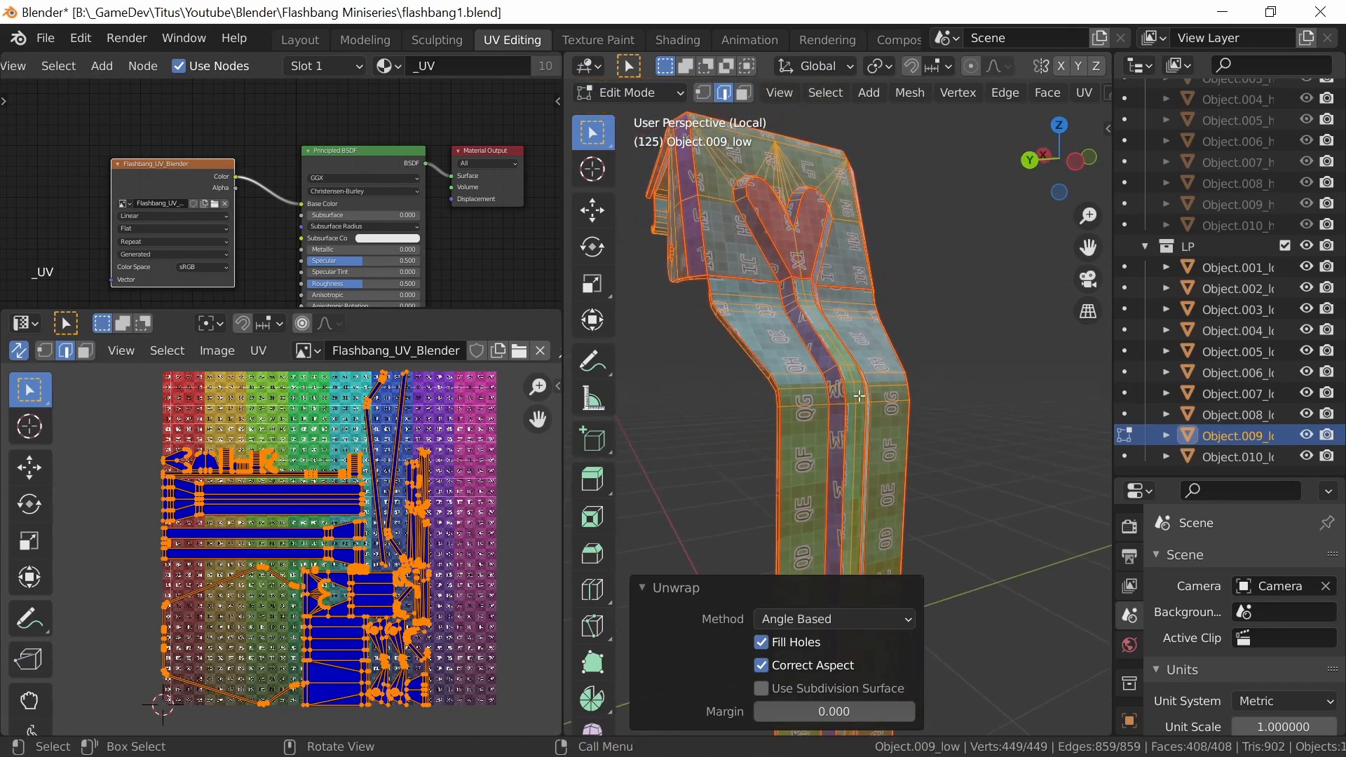
alt+click(810, 375)
mouse_move(810, 375)
middle_down()
mouse_move(984, 382)
mouse_move(925, 414)
mouse_move(823, 378)
middle_up()
key(ctrl+e)
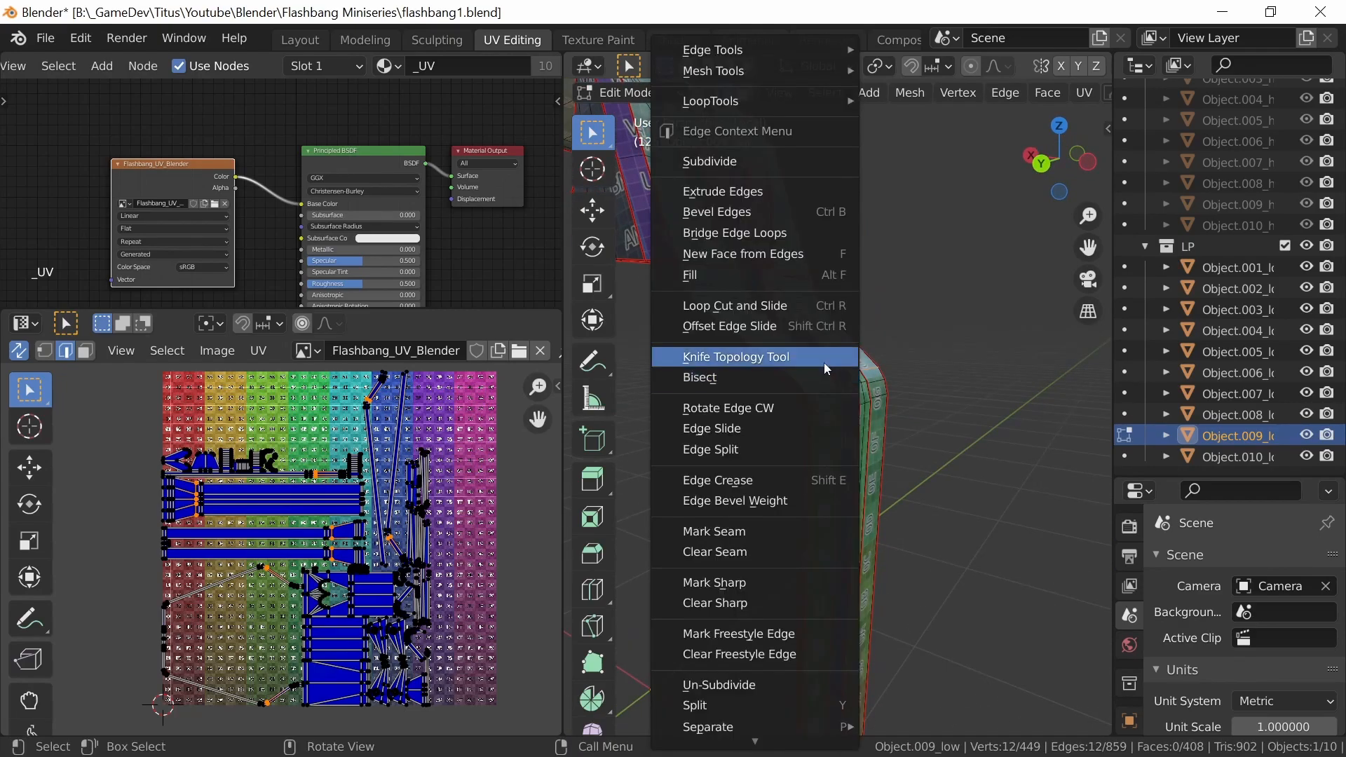
click(785, 532)
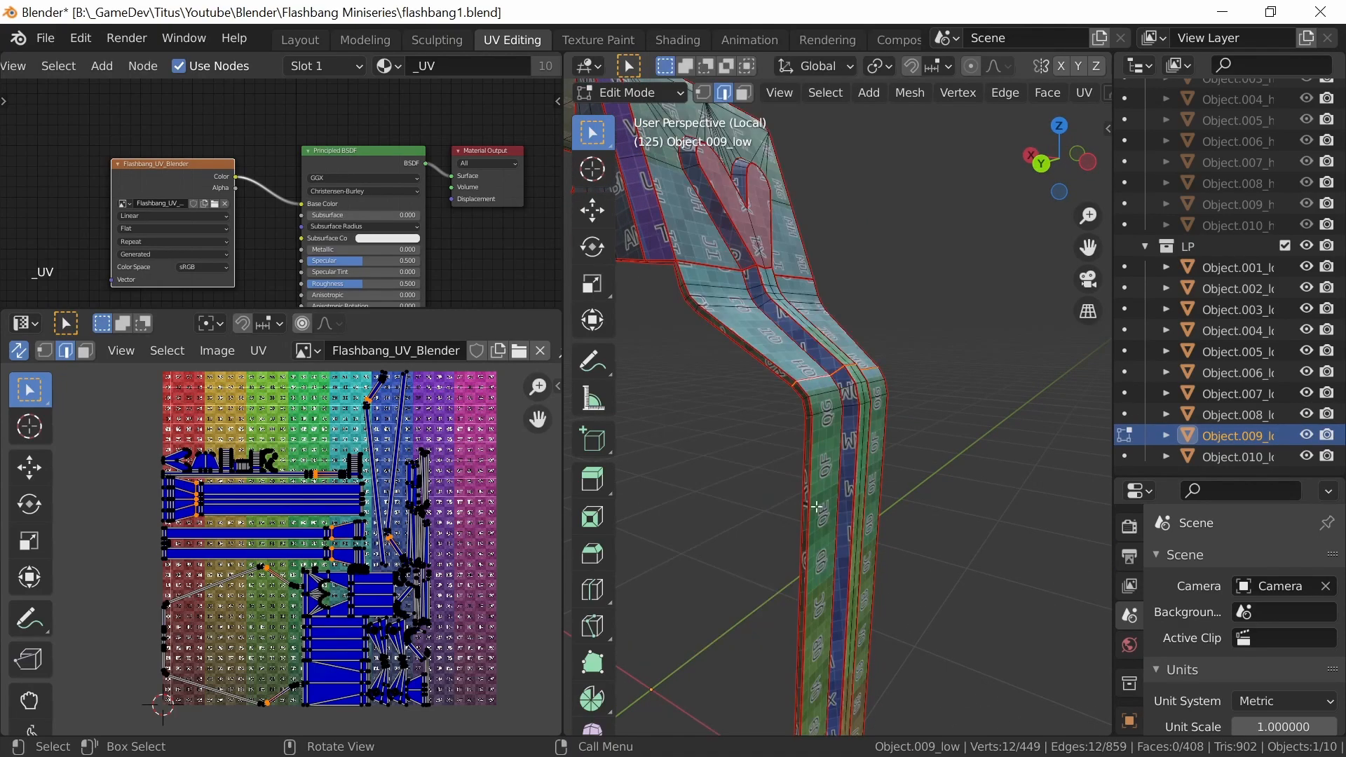
key(a)
key(u)
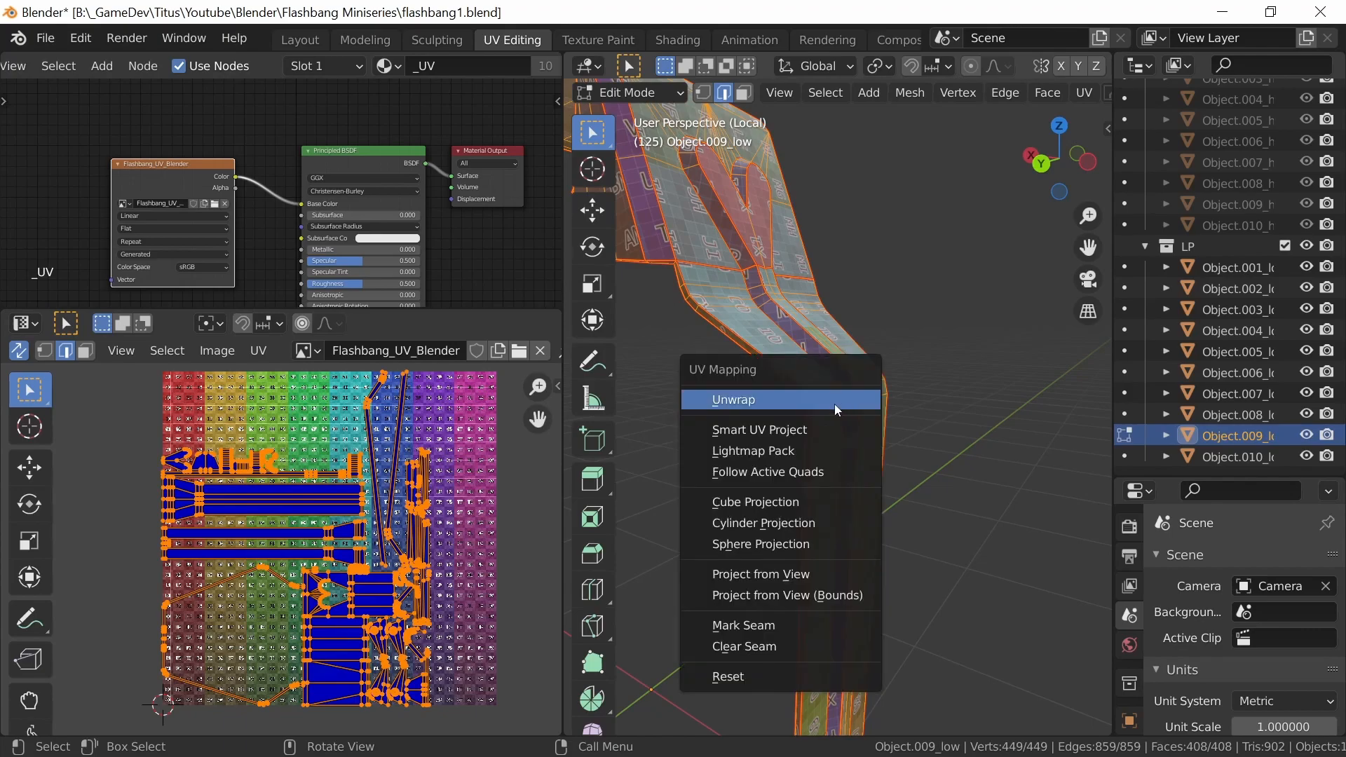
click(834, 403)
Mark a seam on the edges crossing the bottom end of the handle, just above the angled tip
middle_drag(927, 507, 879, 367)
click(795, 384)
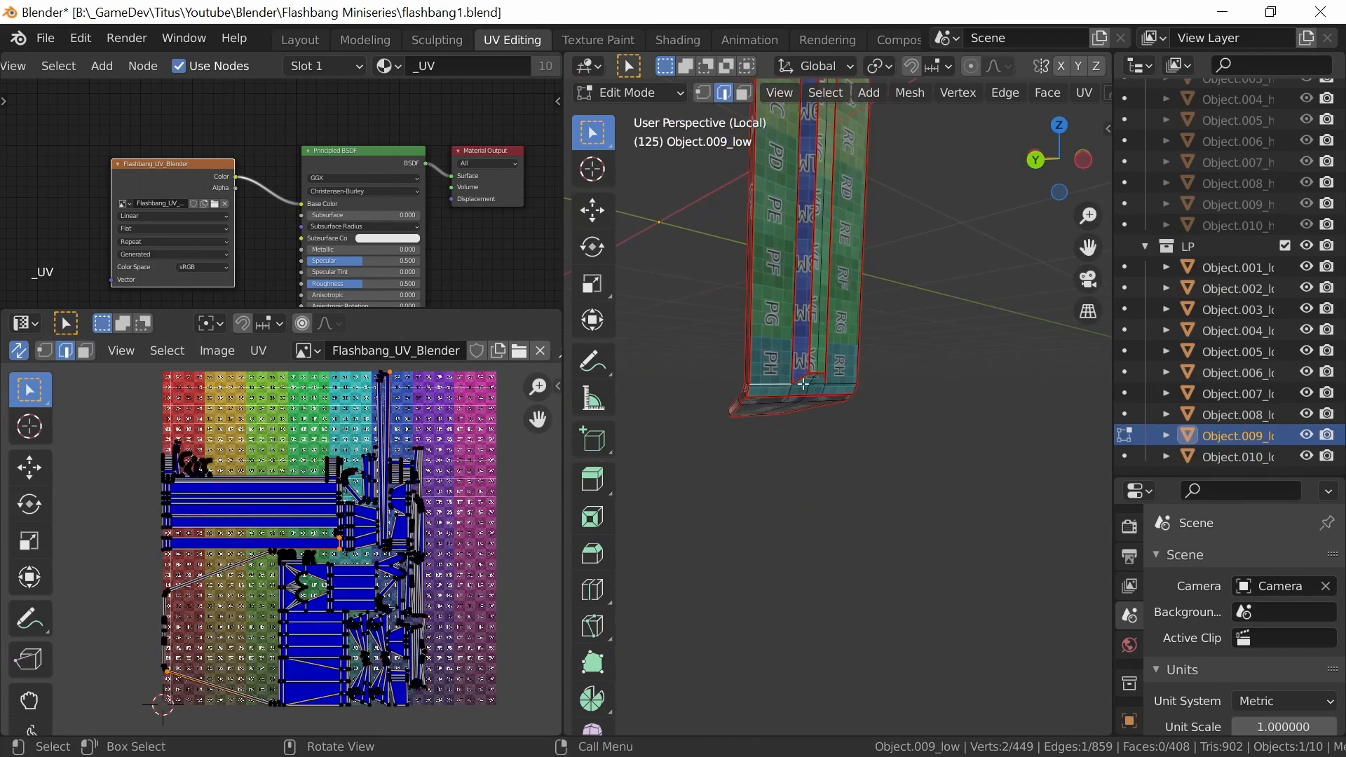
alt+click(771, 384)
middle_drag(840, 407, 817, 388)
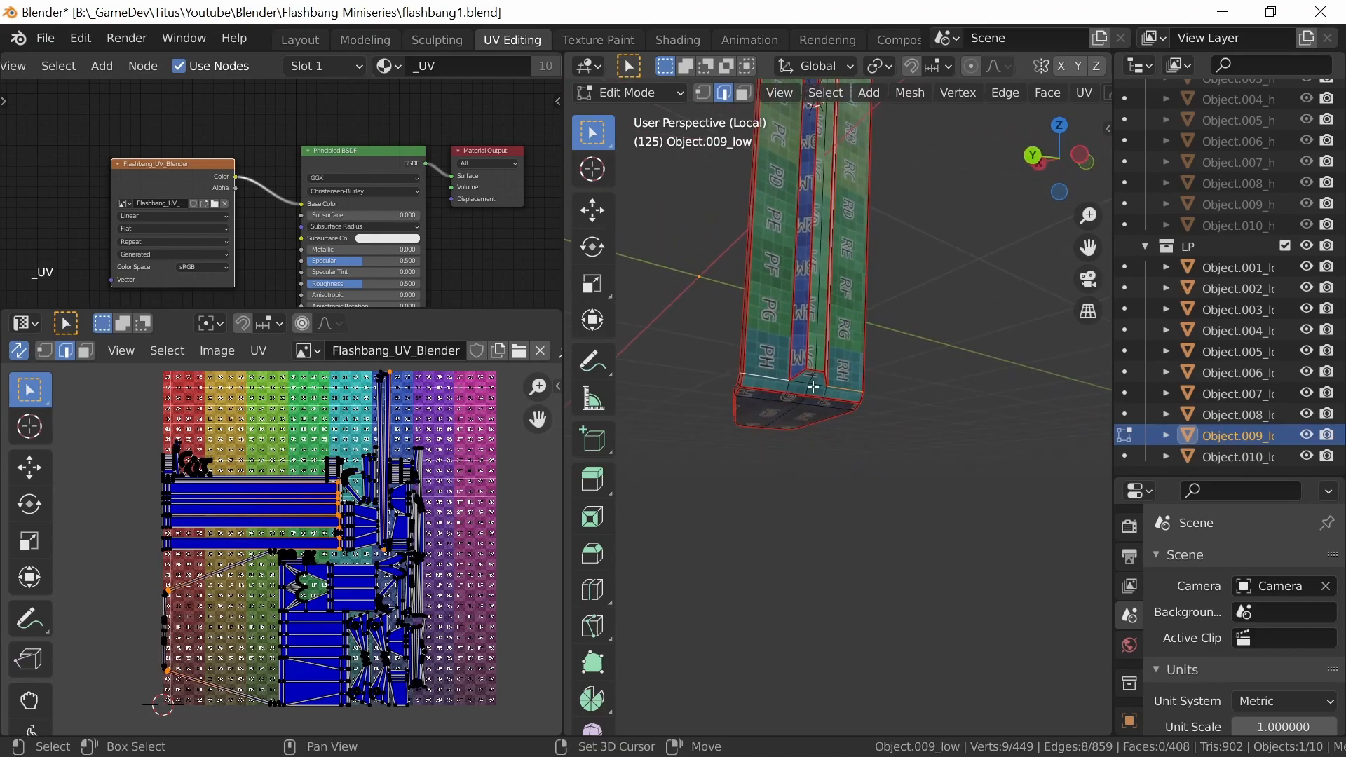
shift+click(819, 384)
right_click(788, 379)
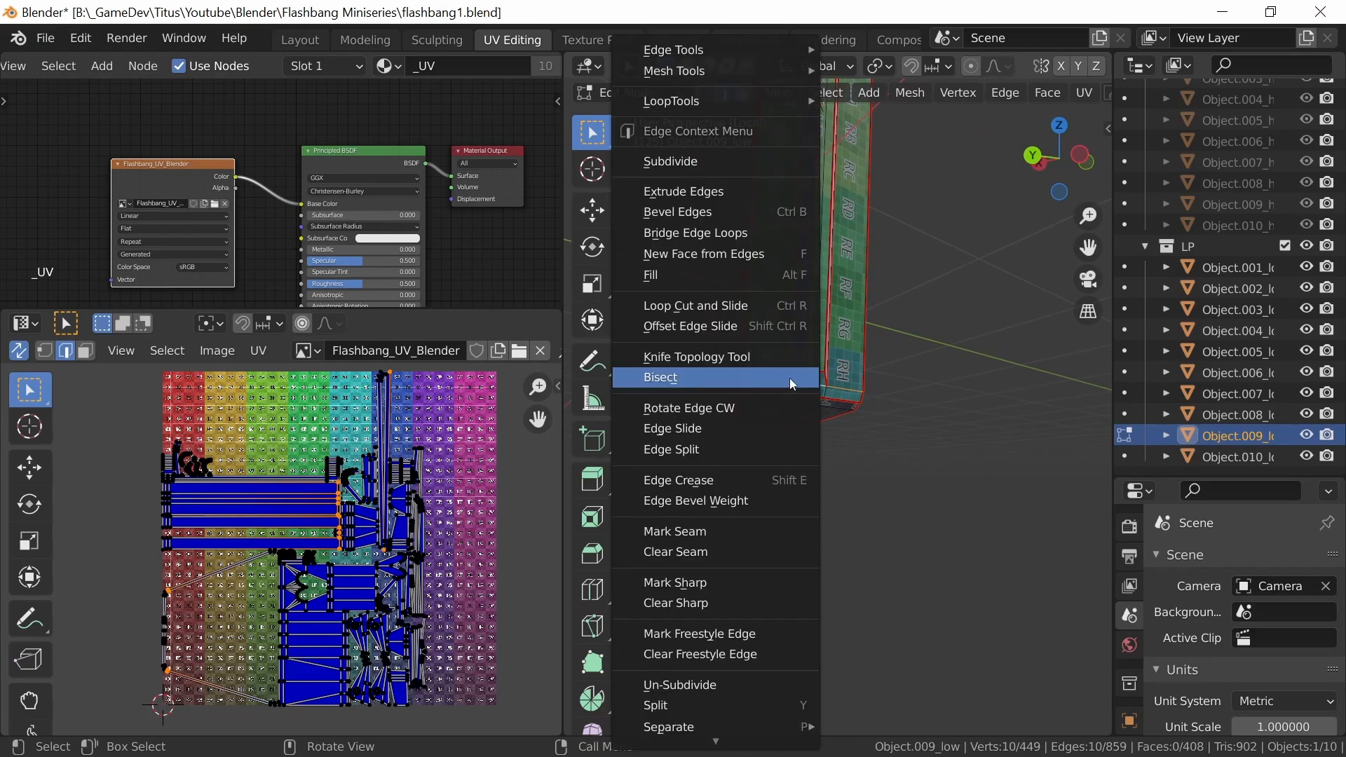
click(758, 532)
Unwrap the whole lever again using the seam above the tip and inspect the resulting UV islands
key(a)
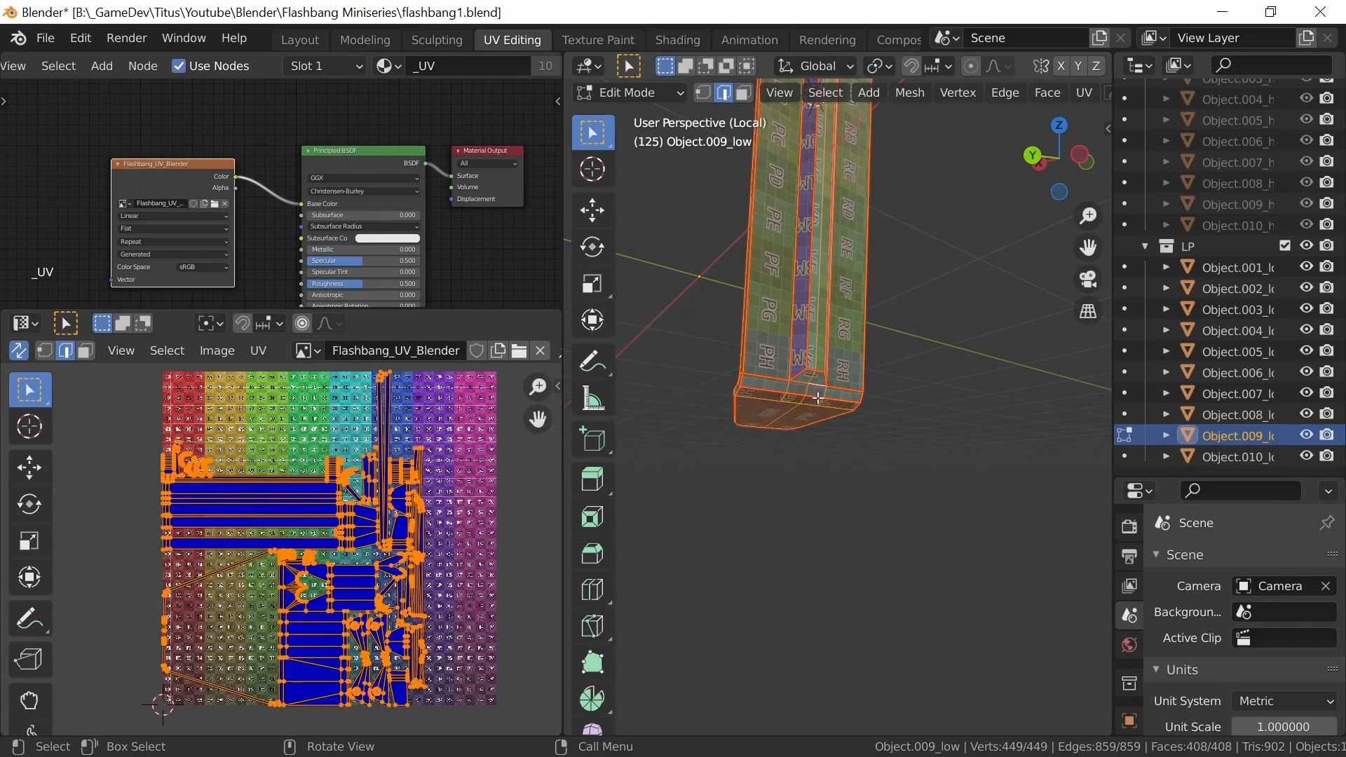
key(u)
click(803, 407)
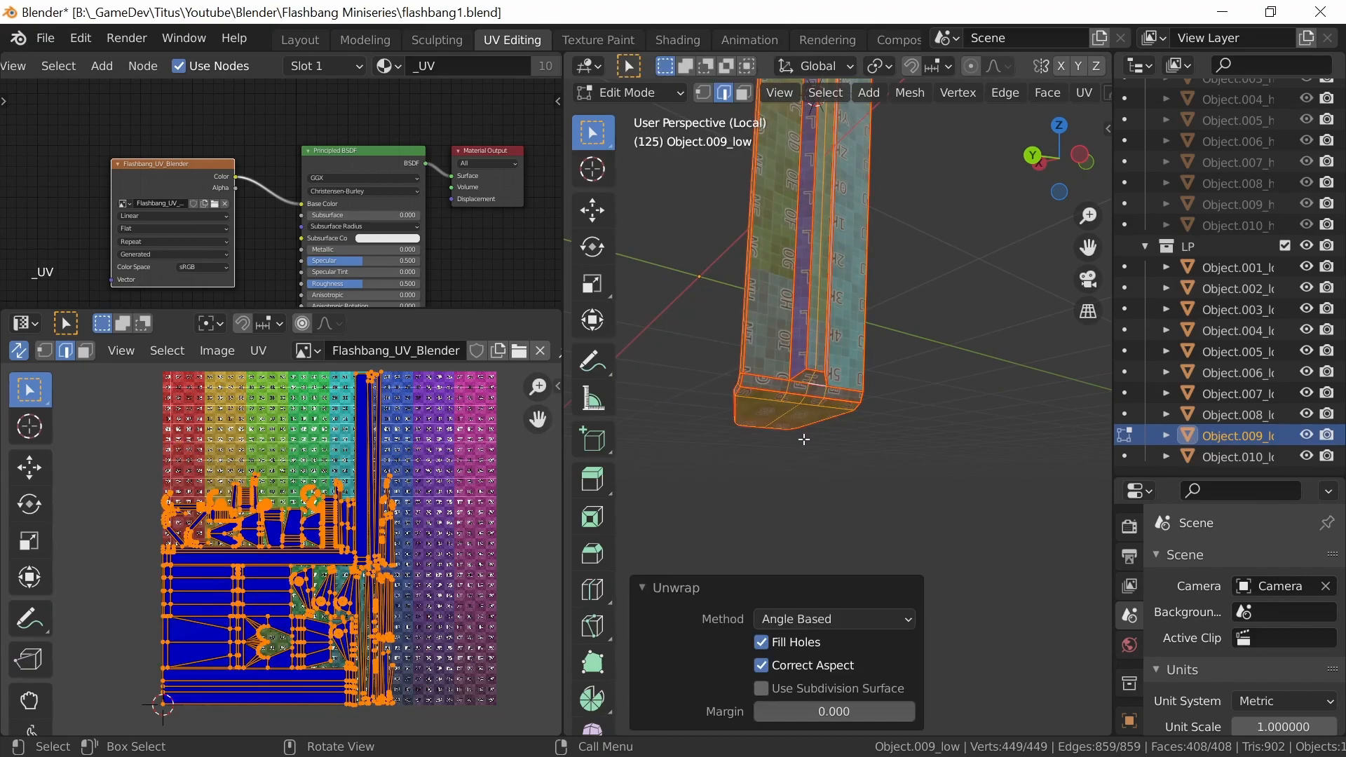
scroll(521, 604, up, 5)
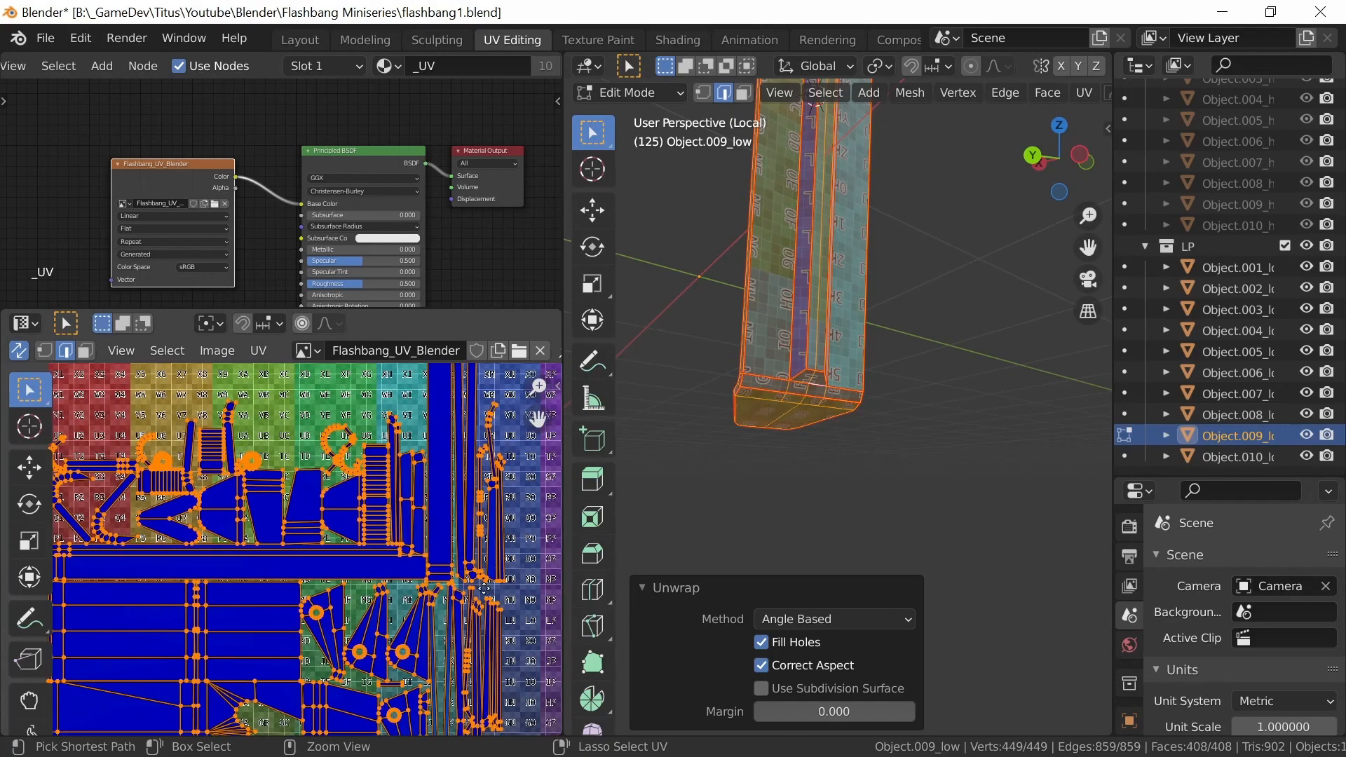
shift+middle_drag(520, 603, 477, 570)
shift+middle_drag(493, 475, 489, 605)
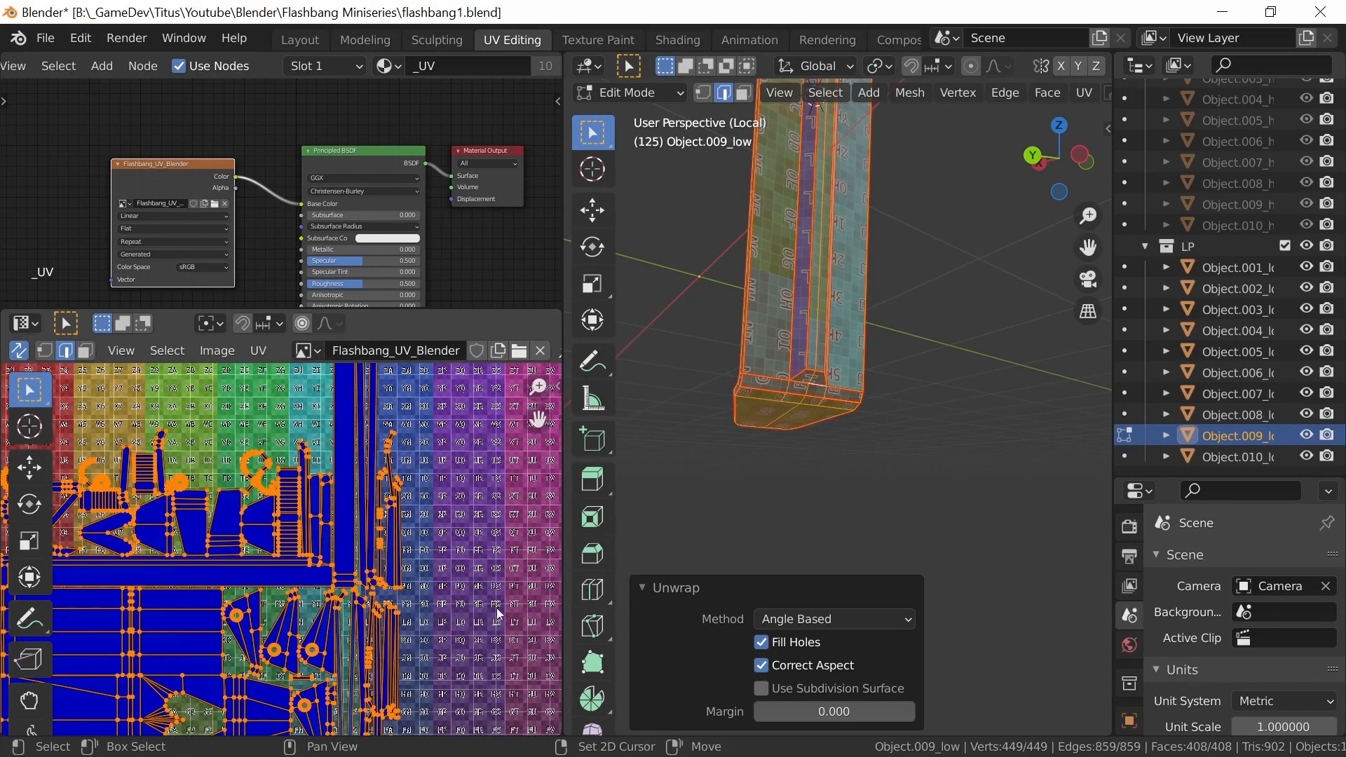
ctrl+middle_drag(491, 554, 294, 540)
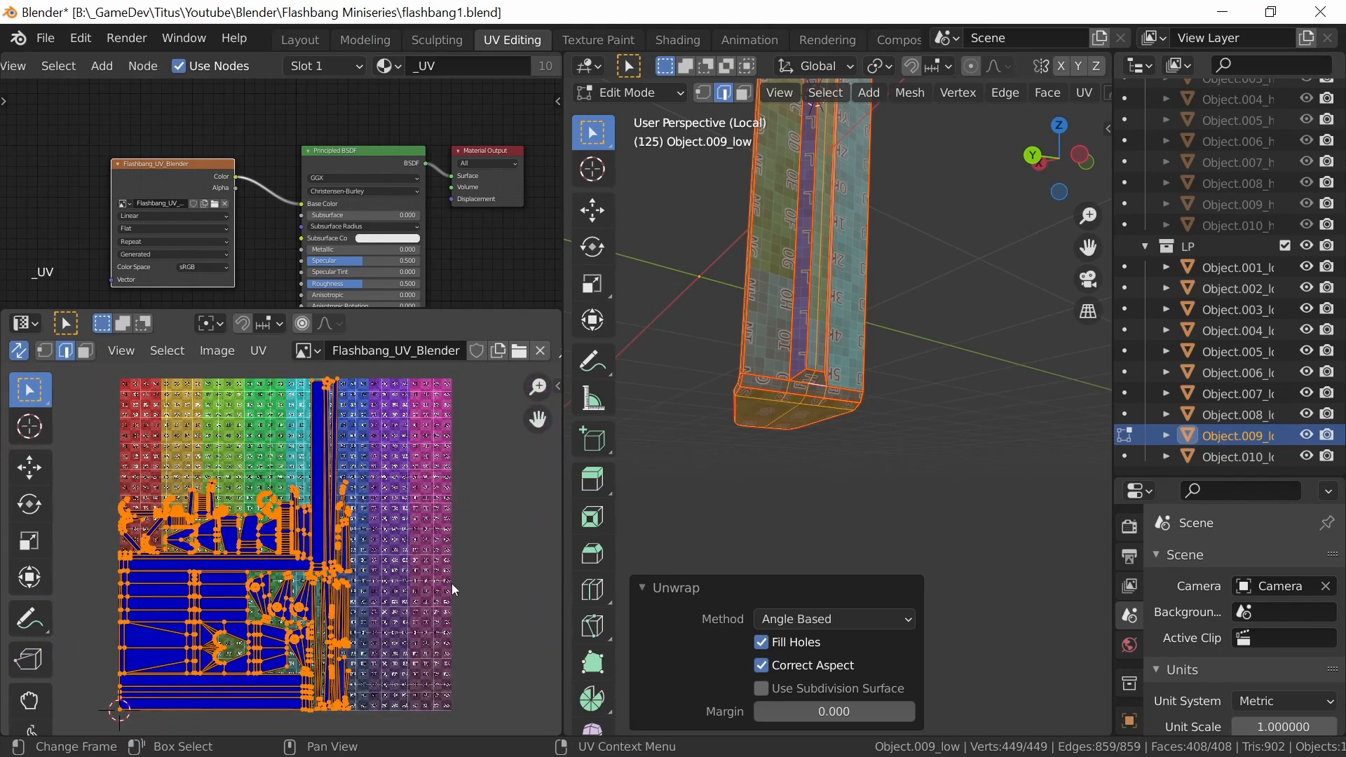
Select the long narrow islands near the UV image's upper middle to identify the matching handle faces on the lever
click(693, 481)
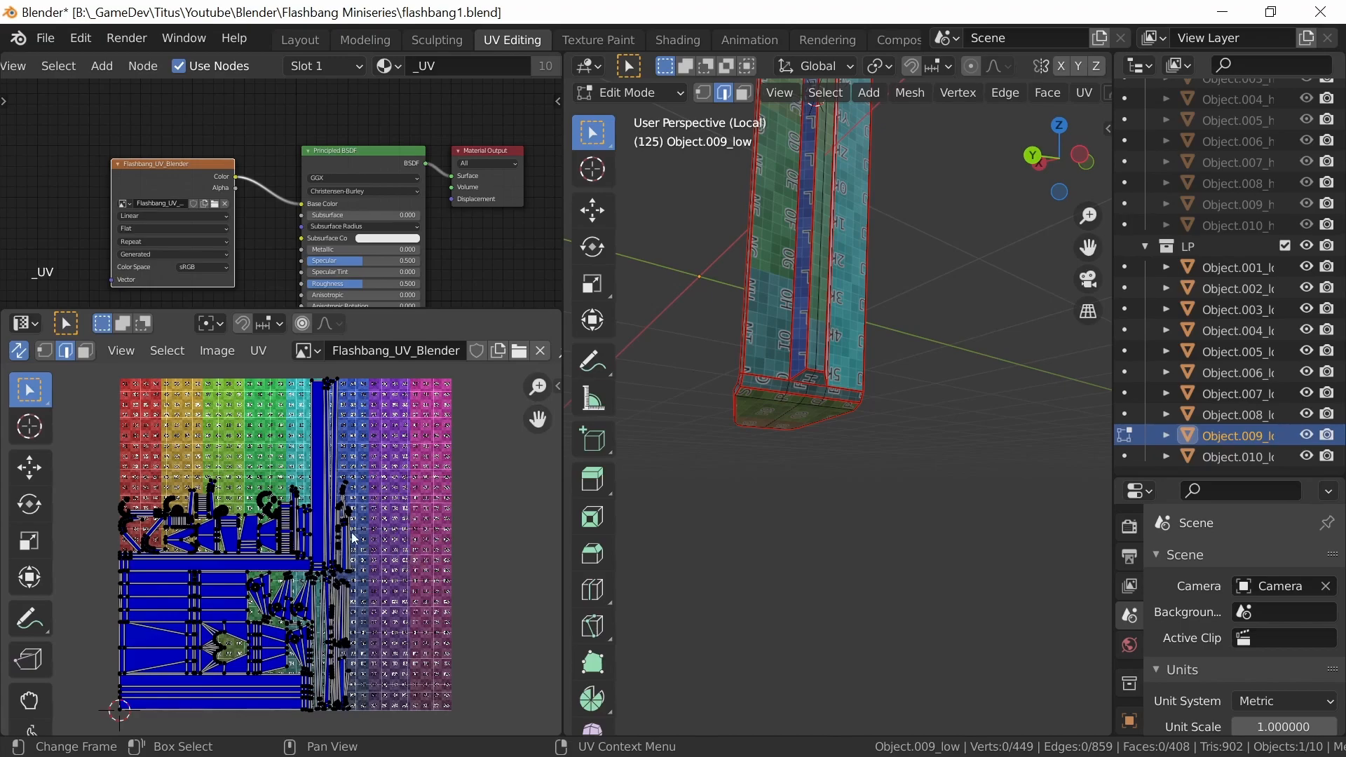
scroll(356, 535, up, 5)
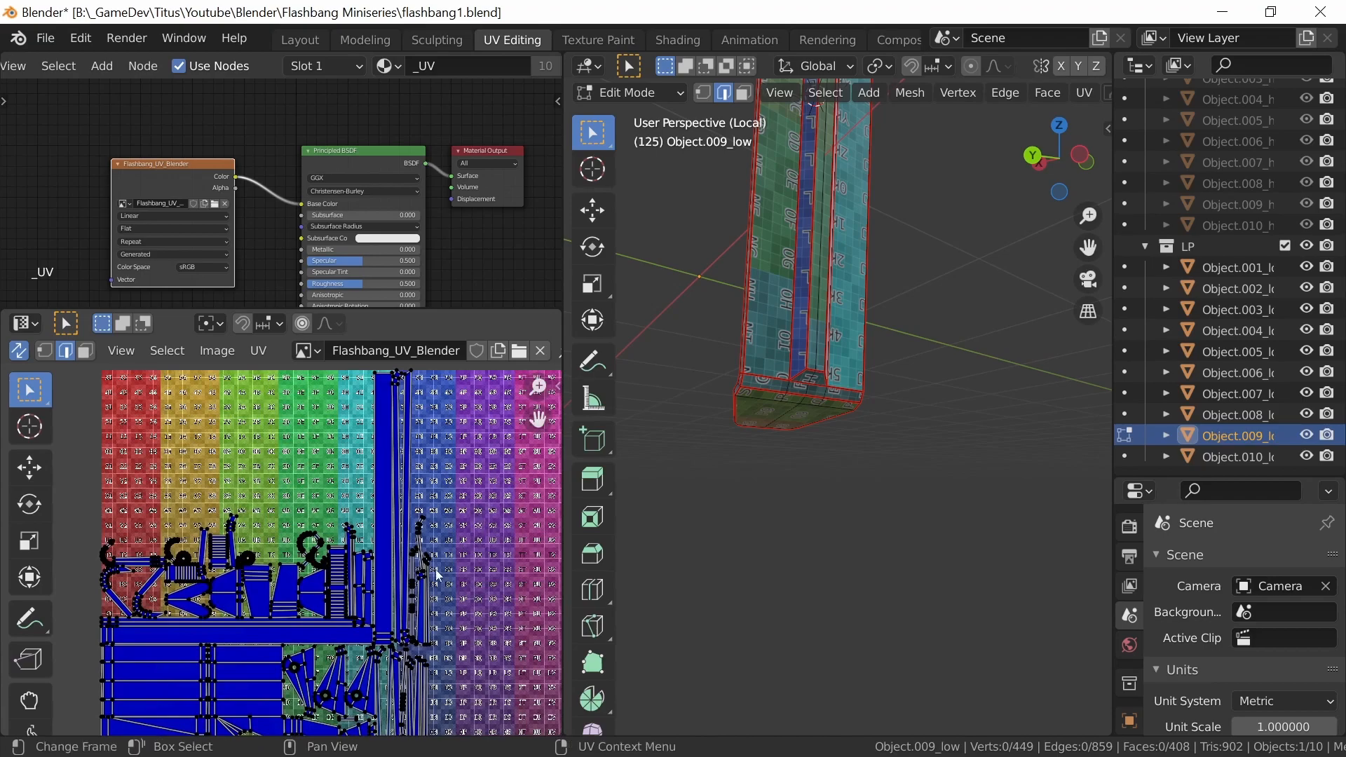
click(405, 515)
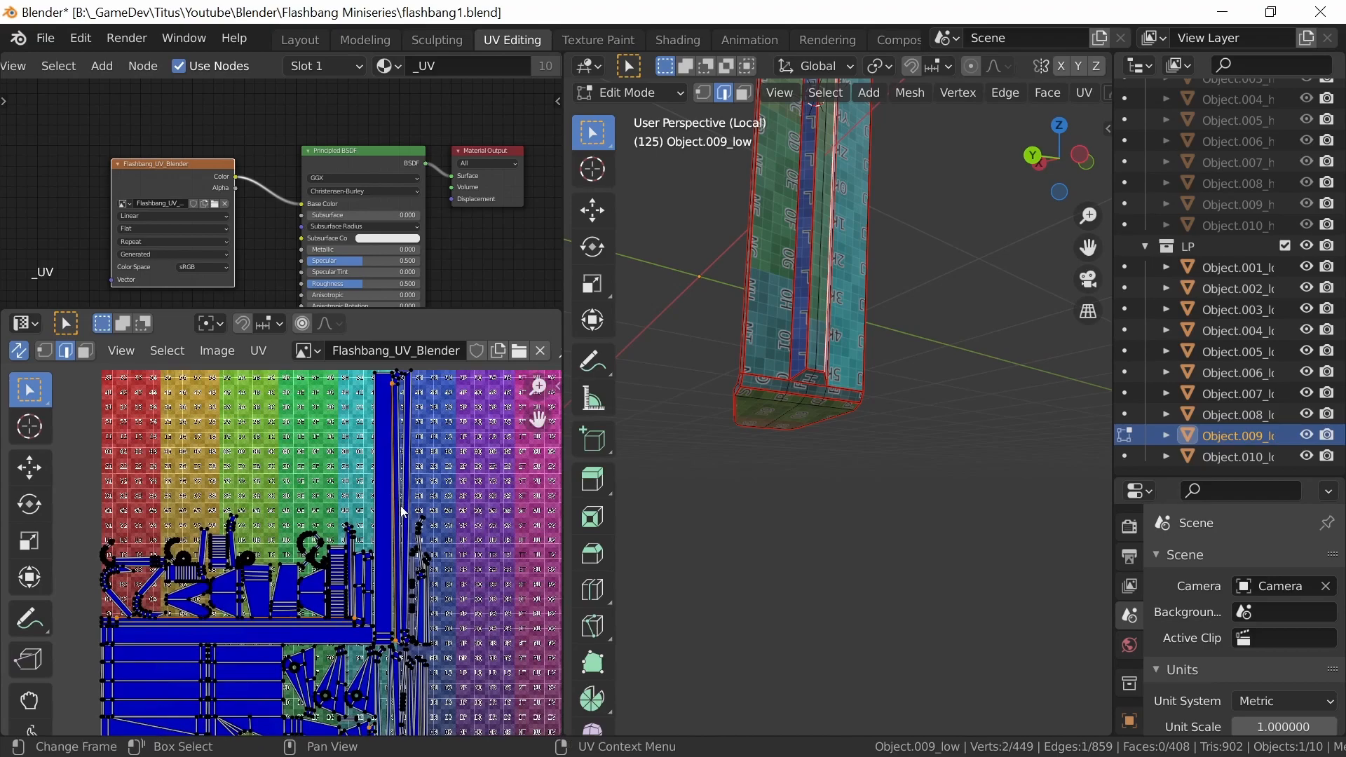
key(c)
drag(393, 426, 402, 402)
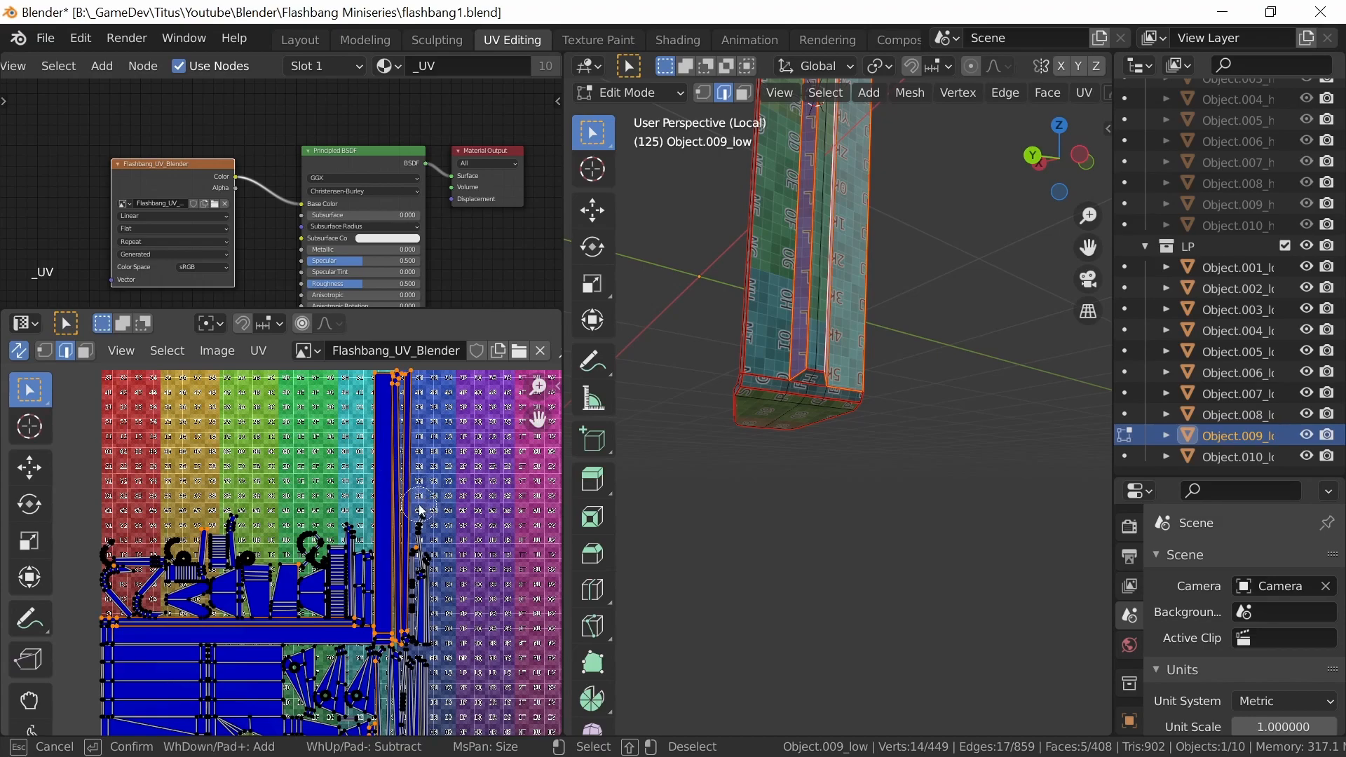
key(Escape)
middle_drag(807, 463, 839, 408)
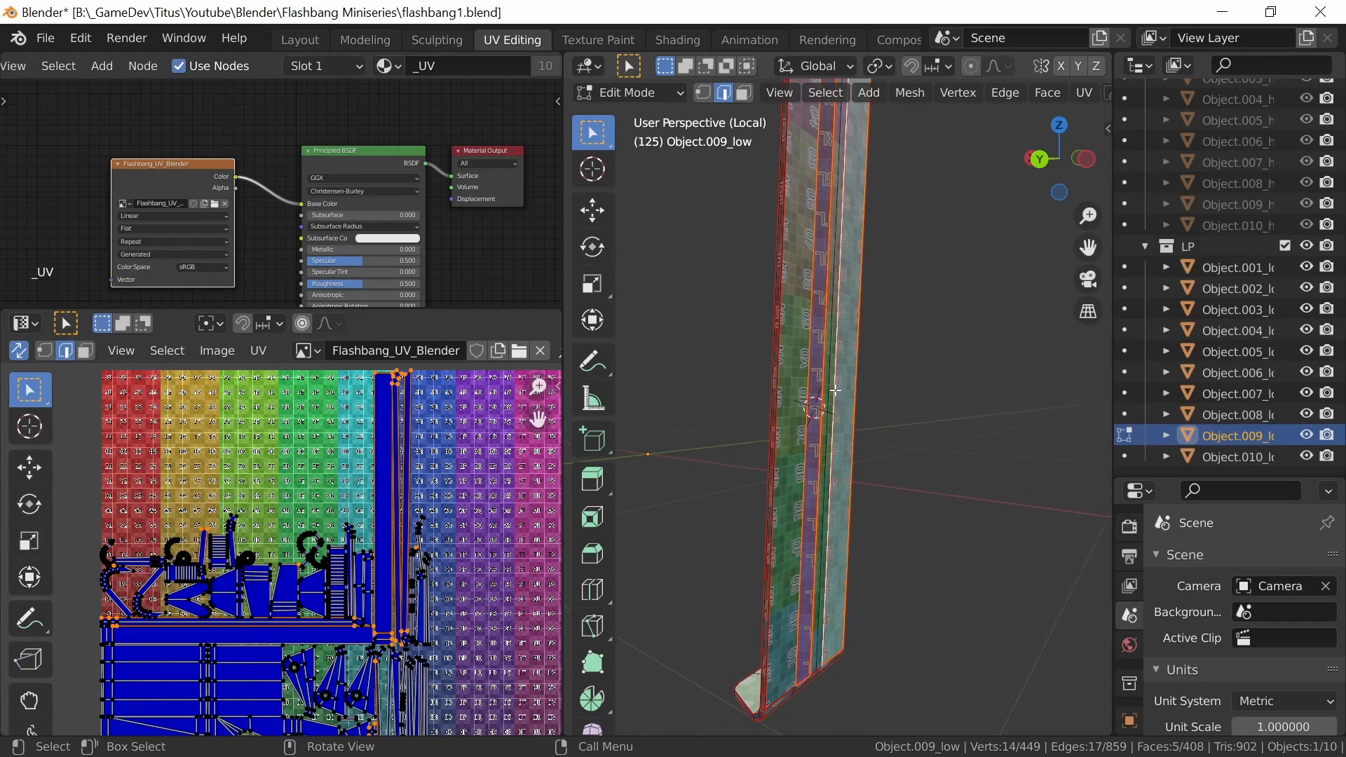
Add one centred loop cut across the middle of the lever's long handle and flatten it by scaling Z to 0
key(ctrl)
key(ctrl+r)
click(806, 363)
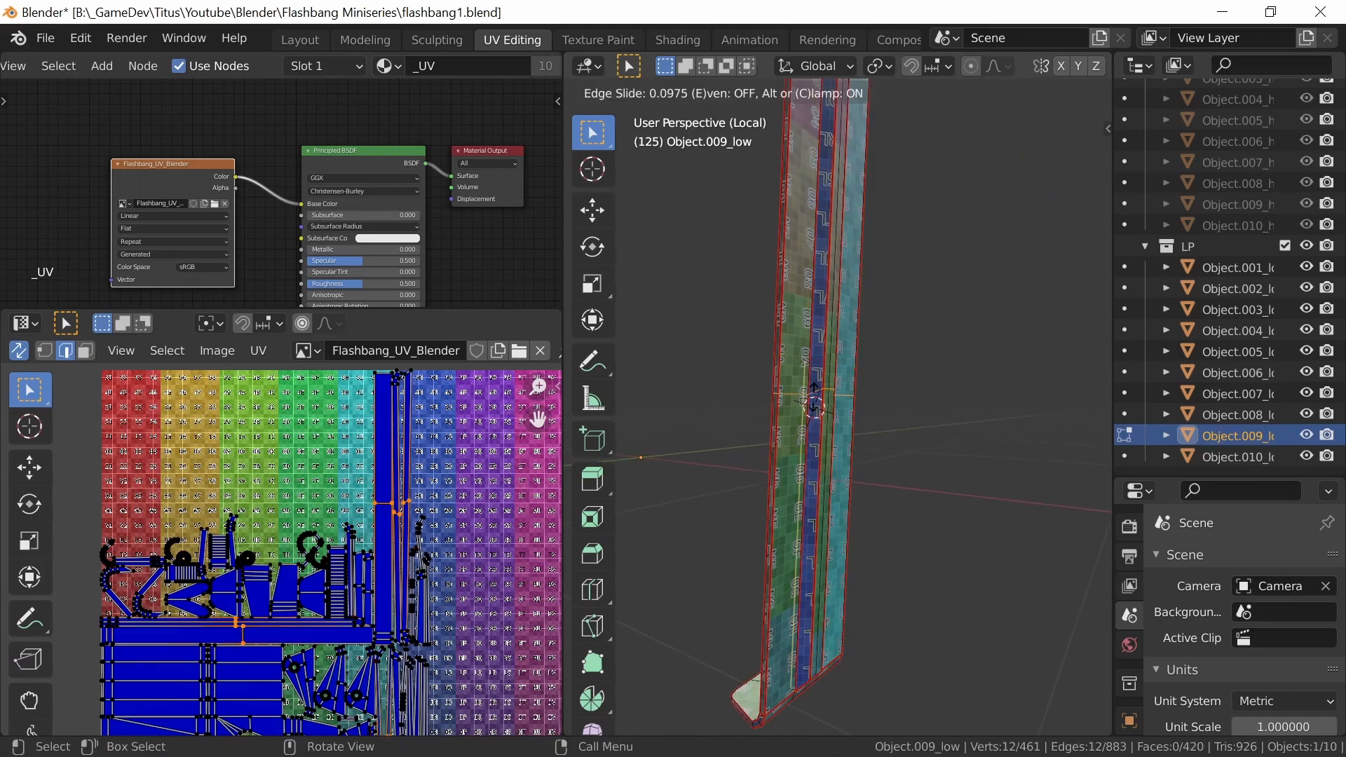
right_click(813, 372)
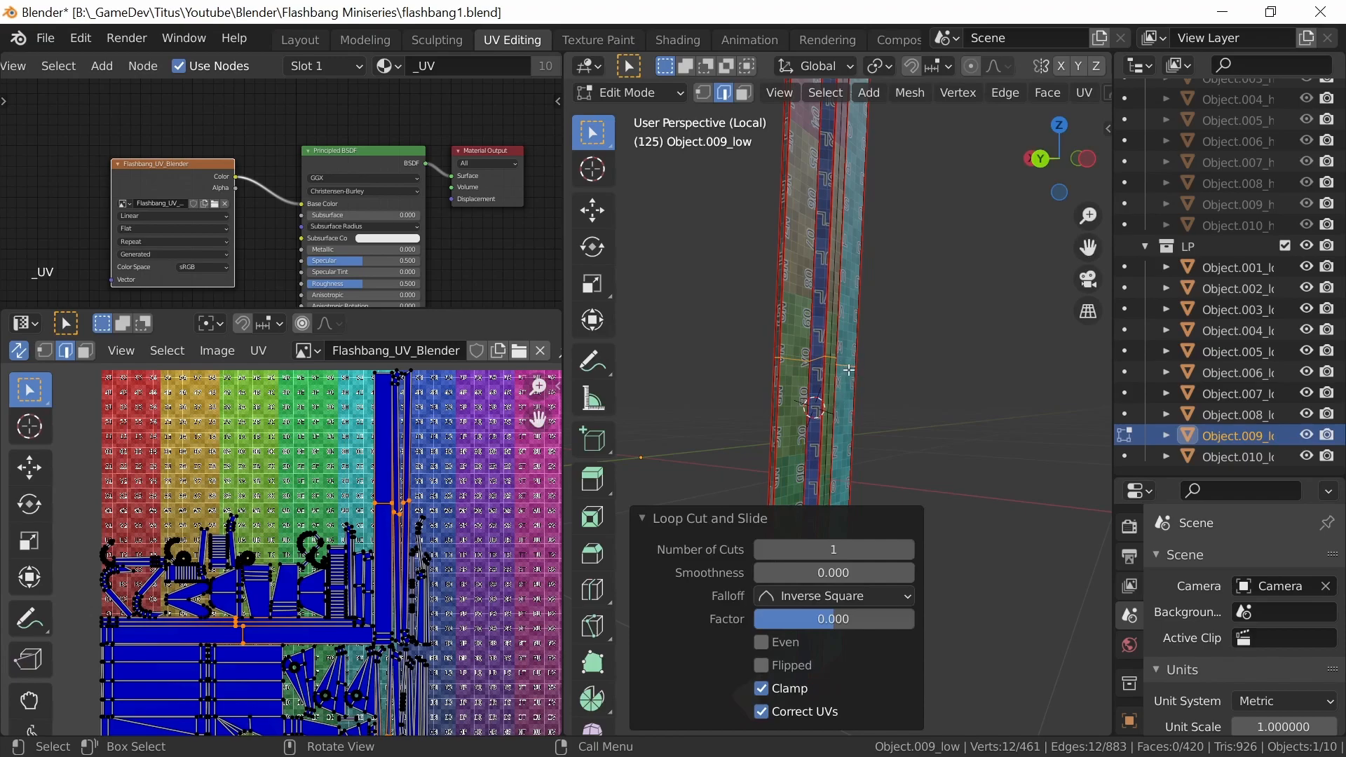
key(s)
text(z)
text(0)
key(Return)
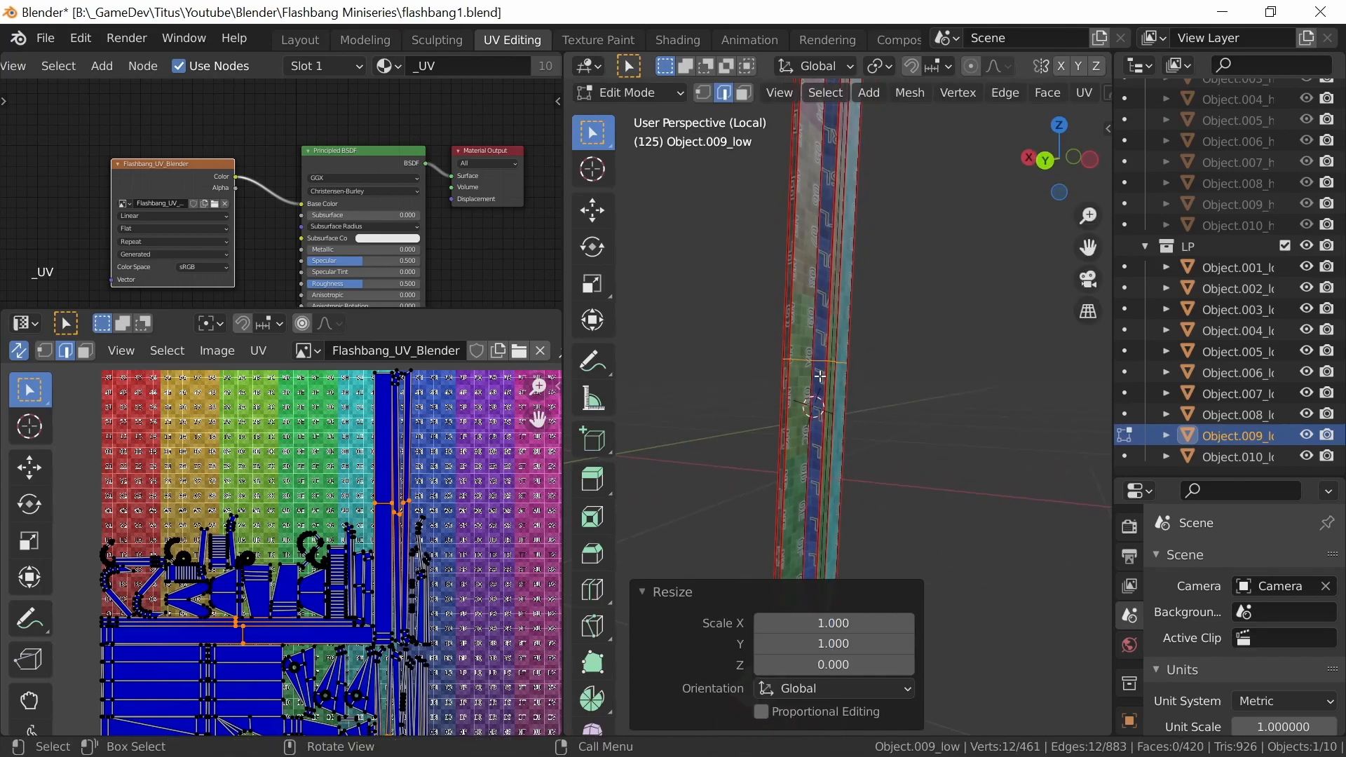
Mark the new middle loop as a seam and unwrap the whole lever again
right_click(822, 380)
click(788, 533)
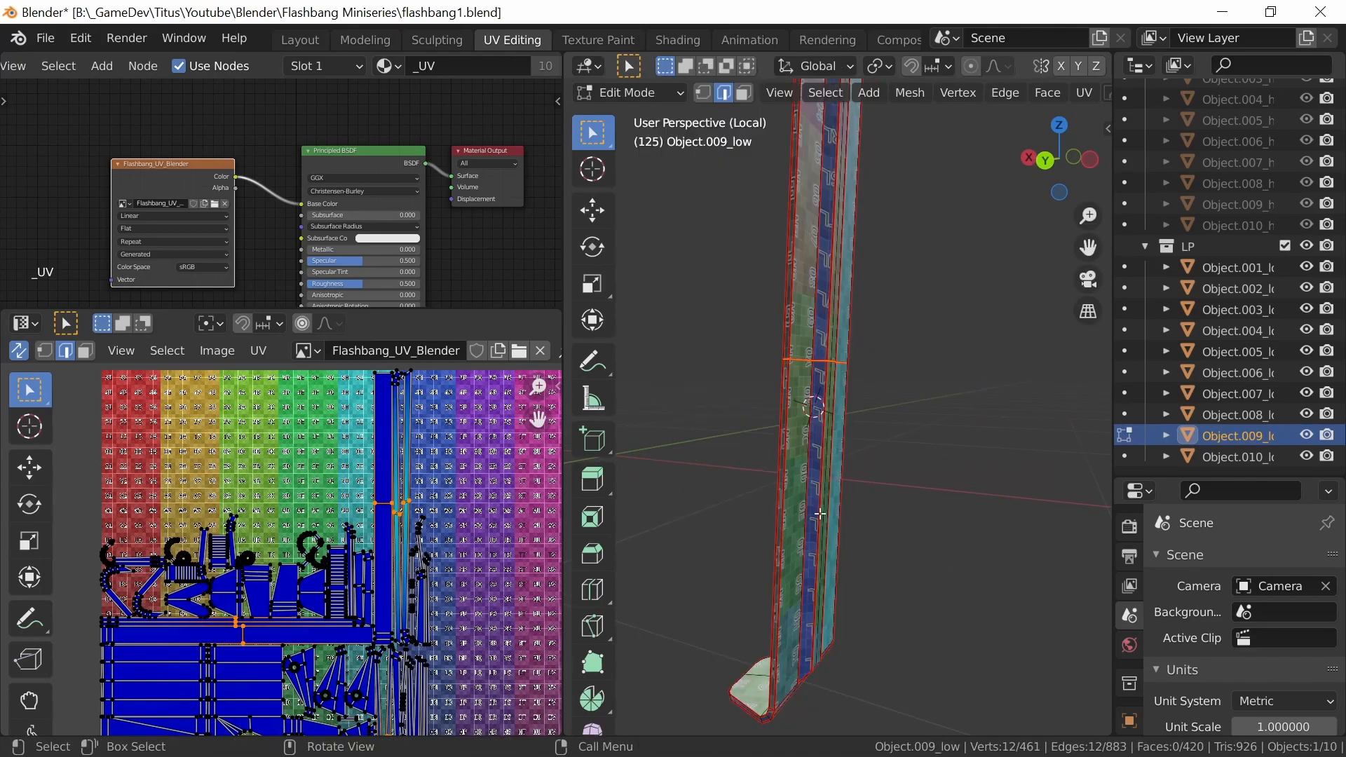
key(a)
key(u)
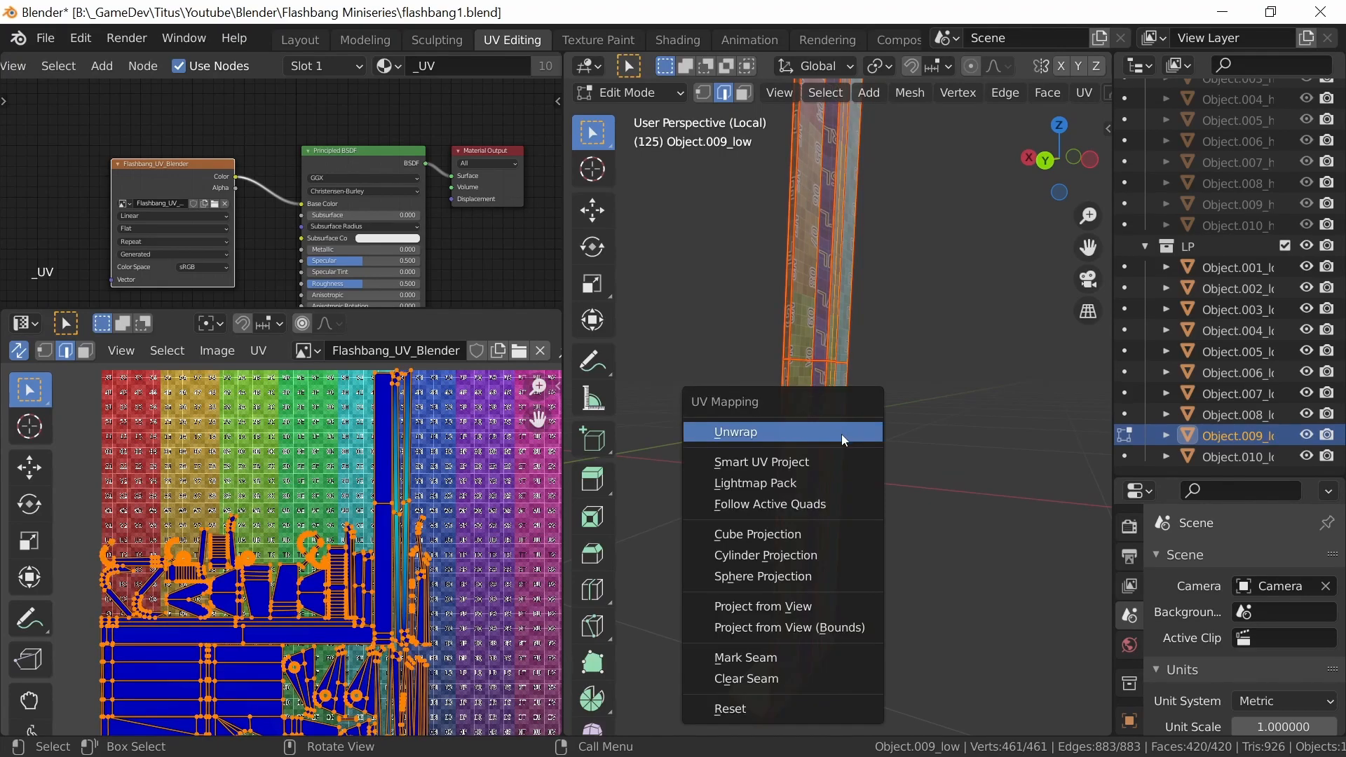
click(815, 435)
scroll(495, 607, down, 5)
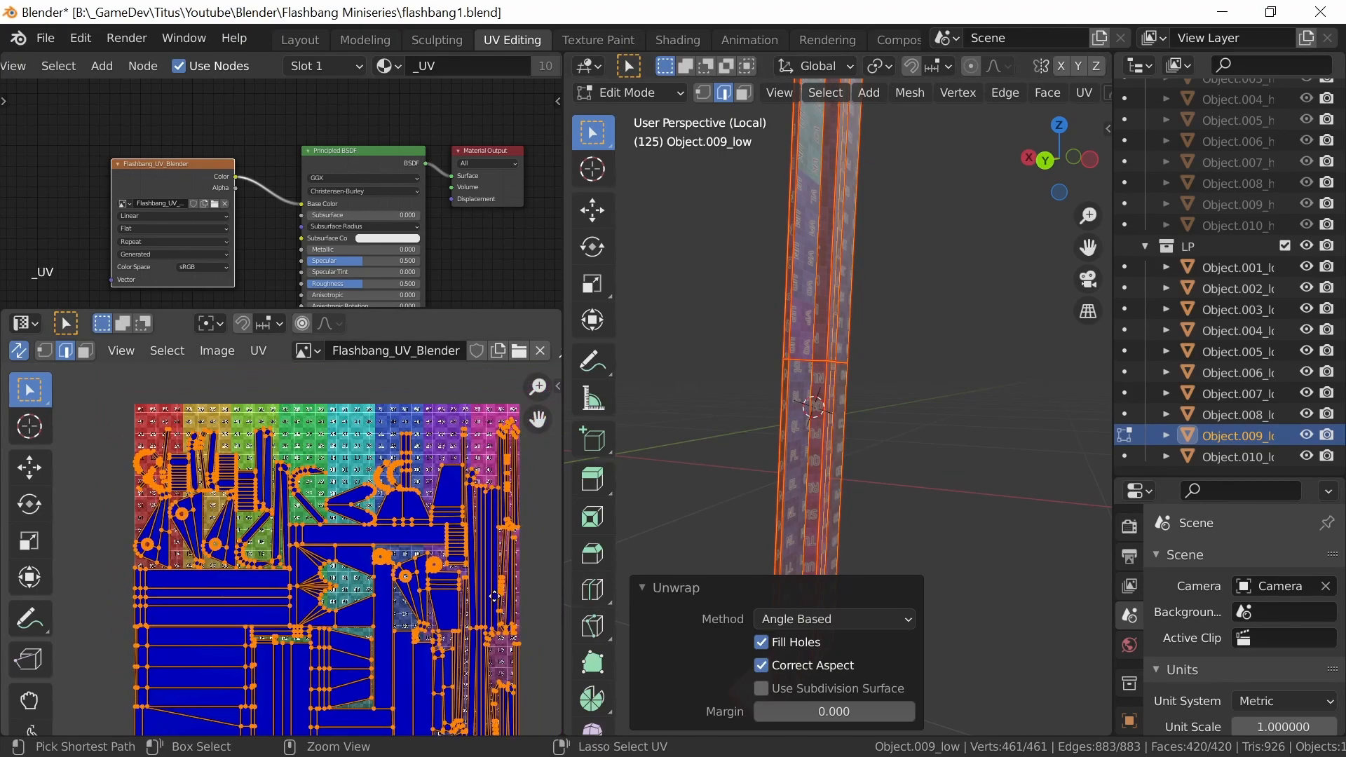
scroll(460, 612, up, 2)
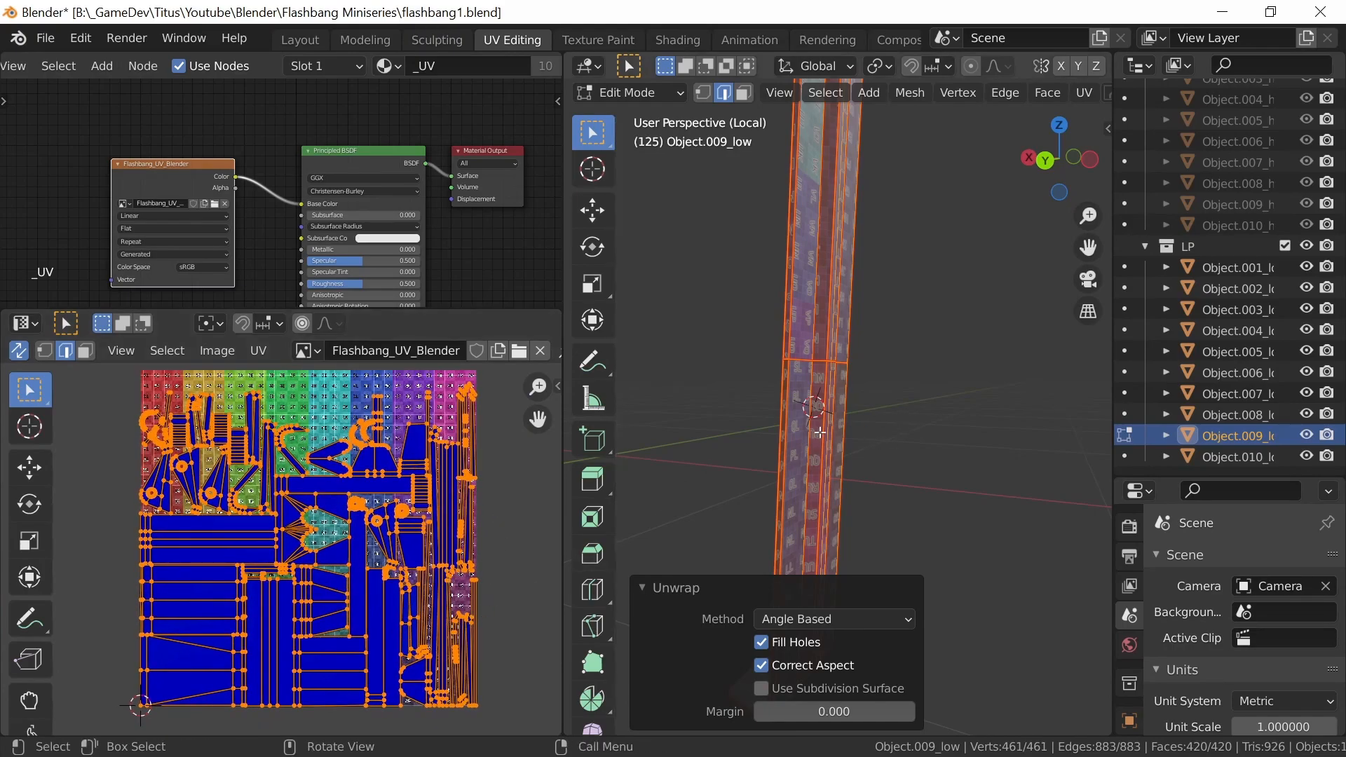
Leave Edit Mode and examine the checker texture on the lever's head, bends and handle from several sides
scroll(835, 425, down, 2)
scroll(834, 424, down, 2)
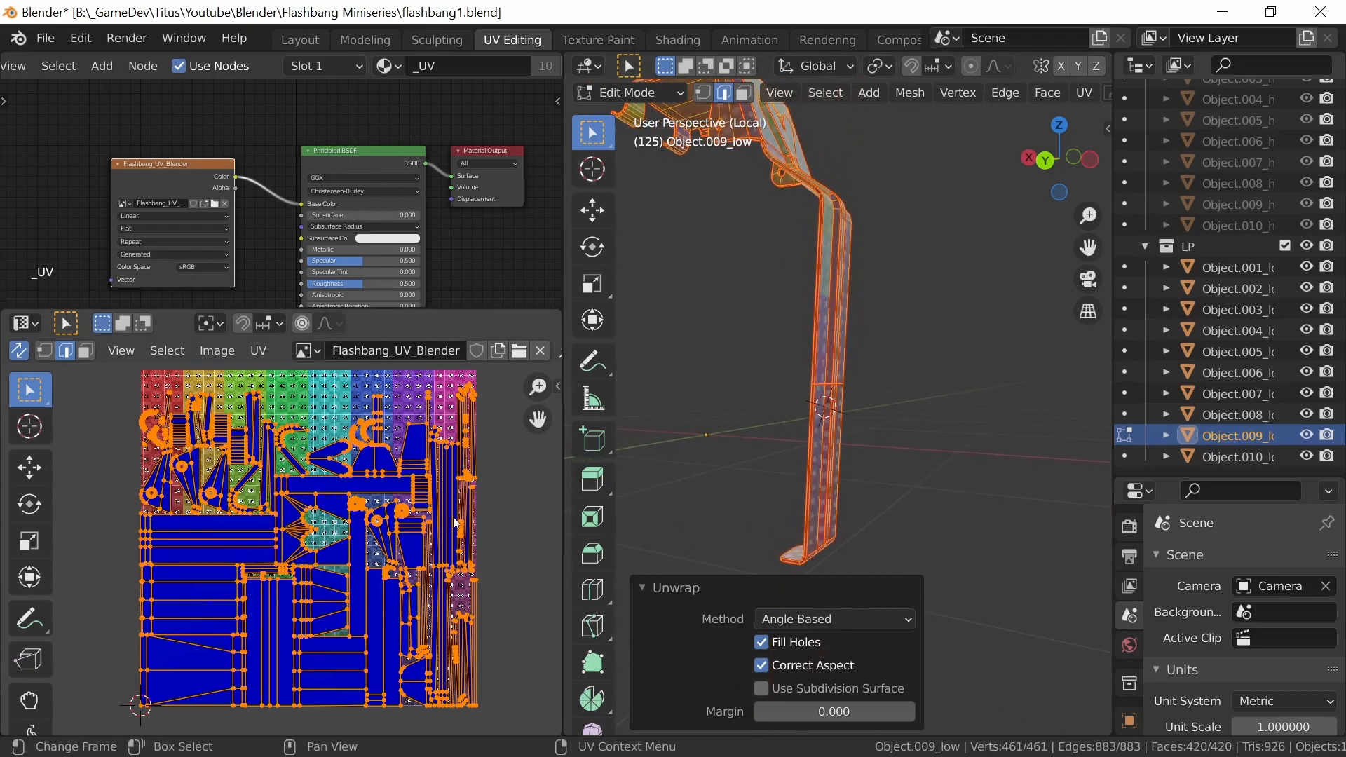
middle_drag(807, 397, 853, 412)
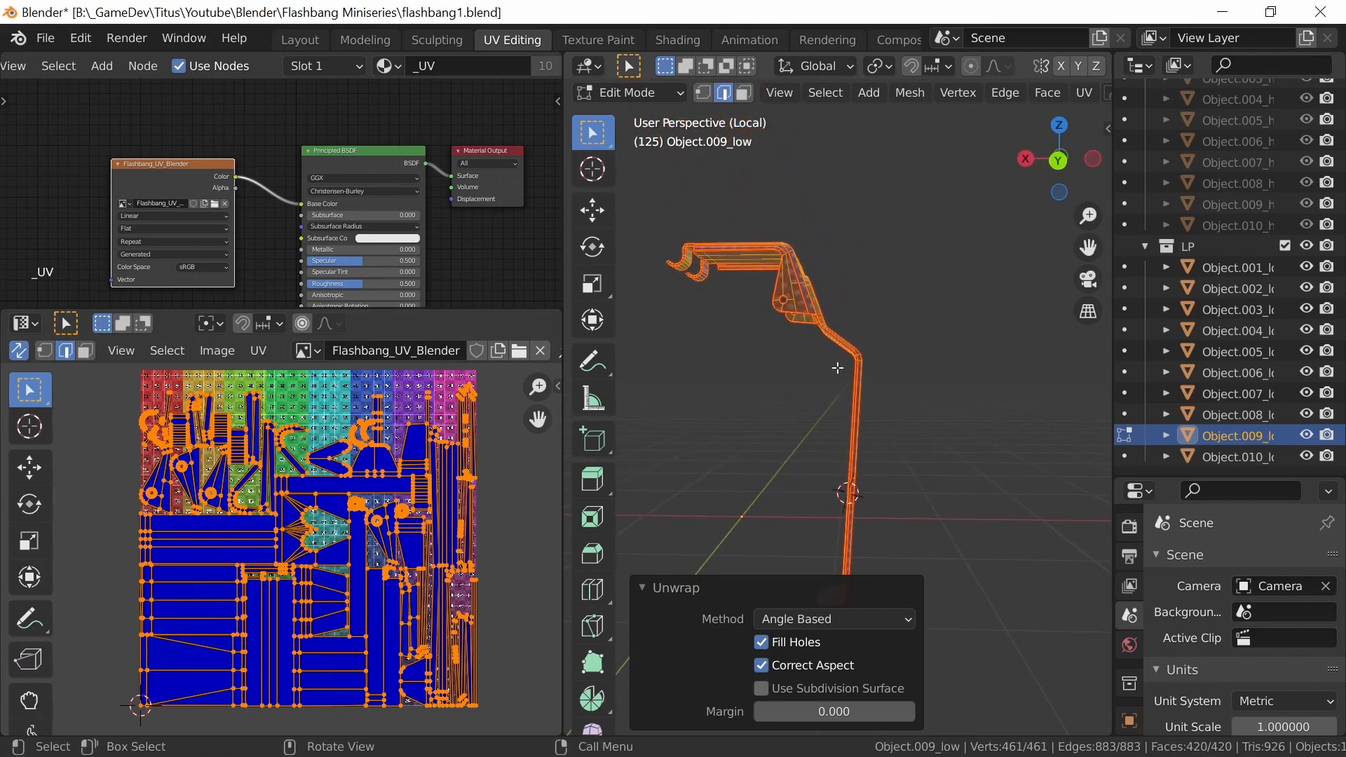
key(Tab)
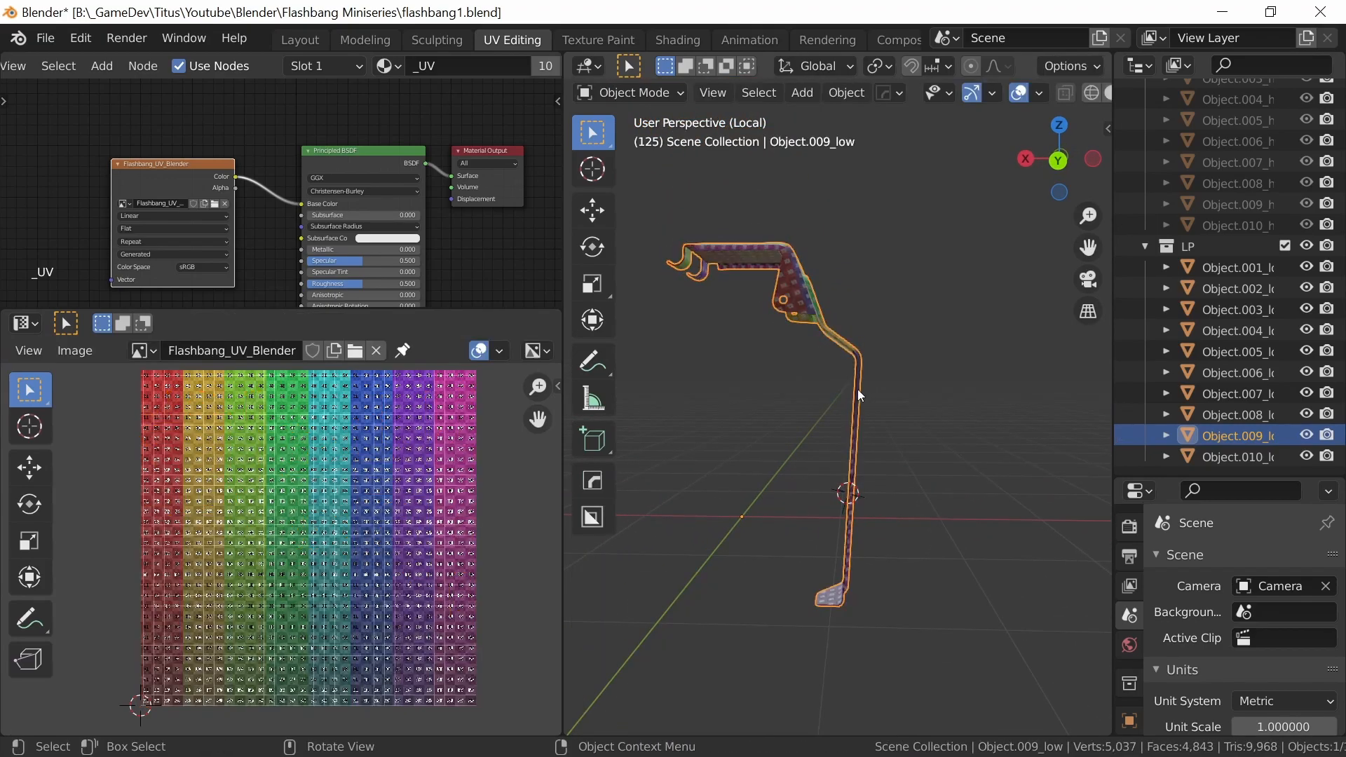
key(KP_Divide)
middle_drag(944, 406, 739, 203)
key(KP_Divide)
middle_drag(748, 424, 894, 476)
middle_drag(989, 430, 800, 418)
scroll(816, 443, down, 4)
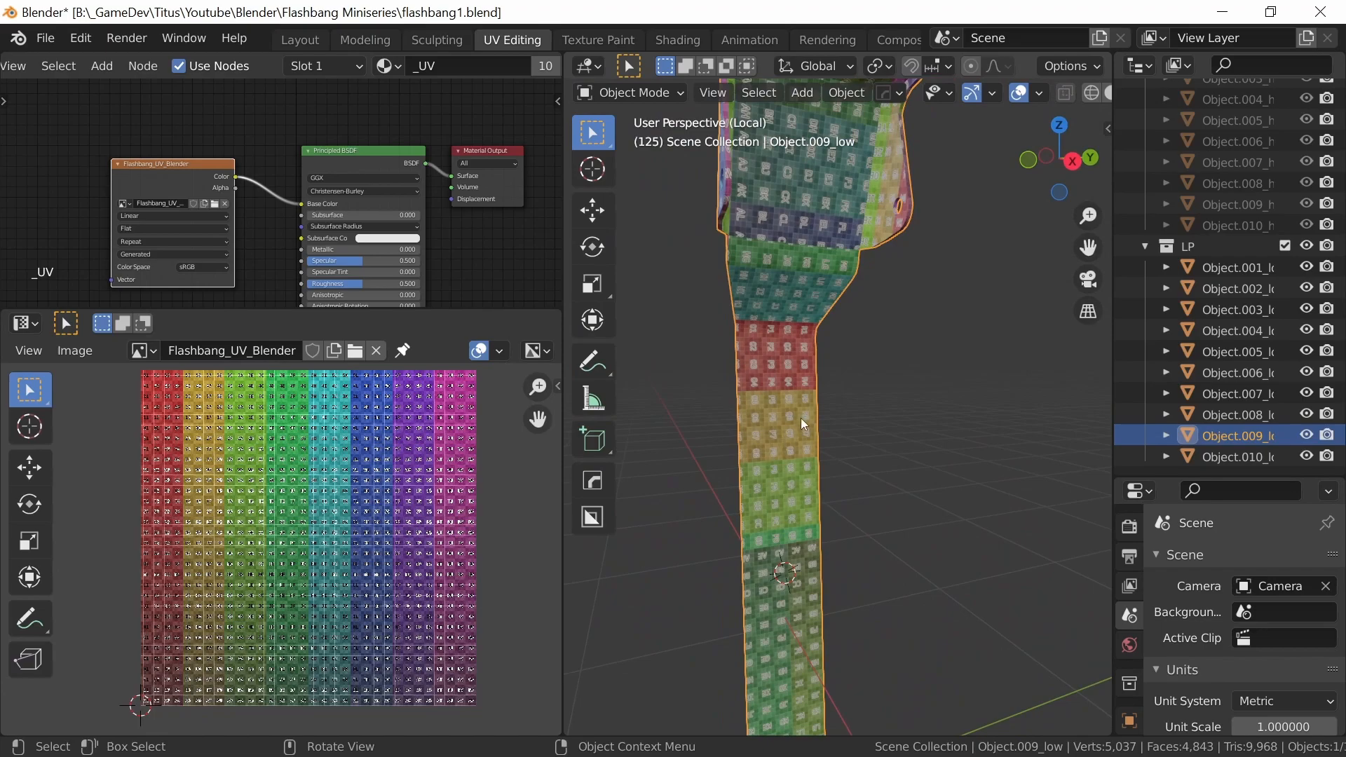
mouse_move(789, 333)
middle_down()
mouse_move(878, 415)
mouse_move(774, 429)
mouse_move(936, 472)
mouse_move(839, 399)
middle_up()
scroll(842, 392, down, 3)
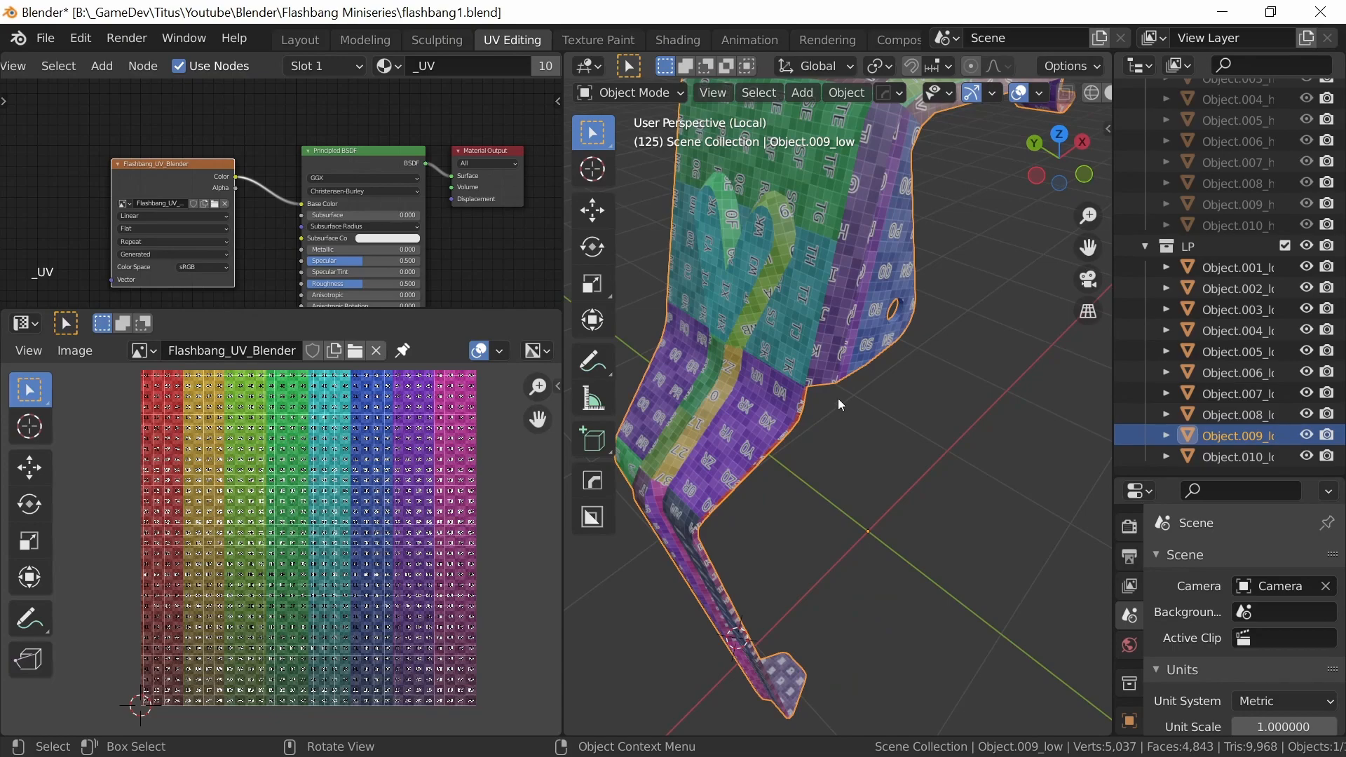
mouse_move(833, 416)
middle_down()
mouse_move(855, 418)
mouse_move(836, 416)
middle_up()
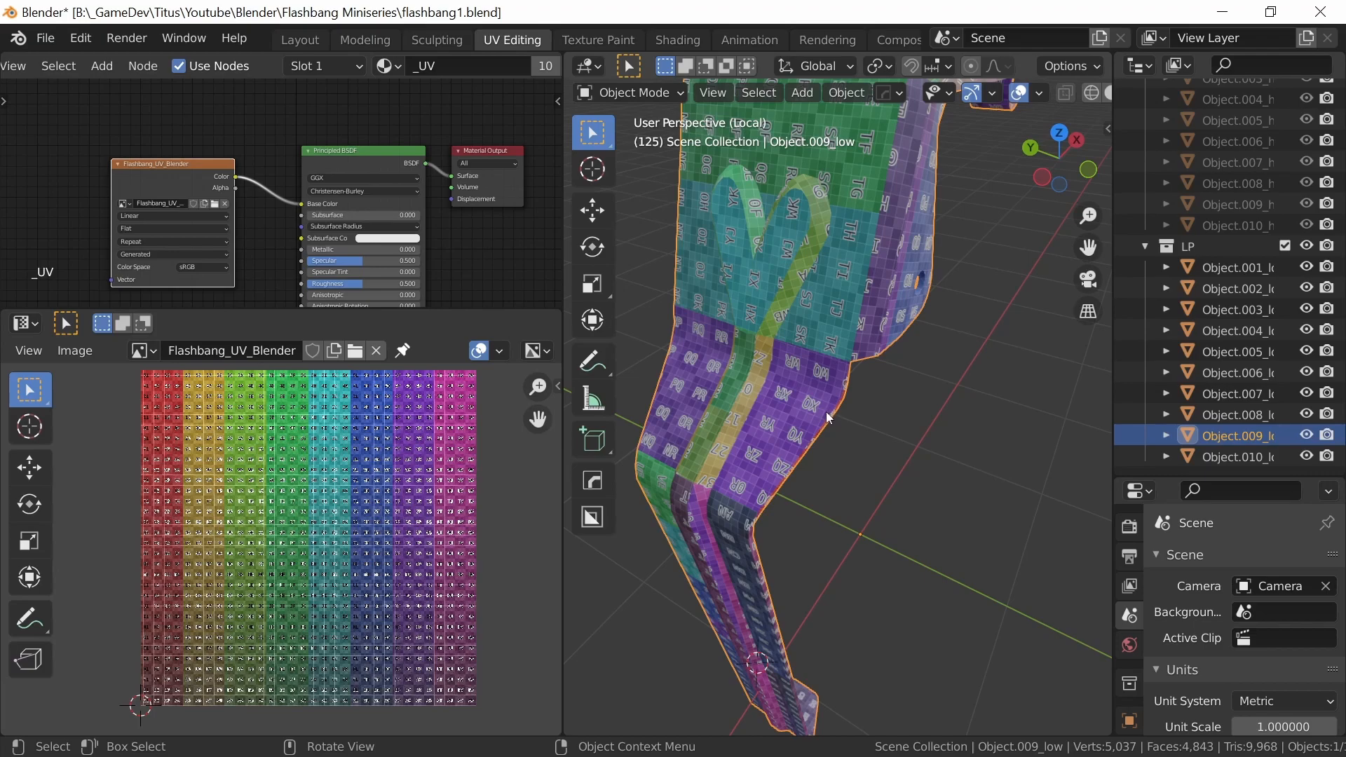
scroll(825, 418, down, 2)
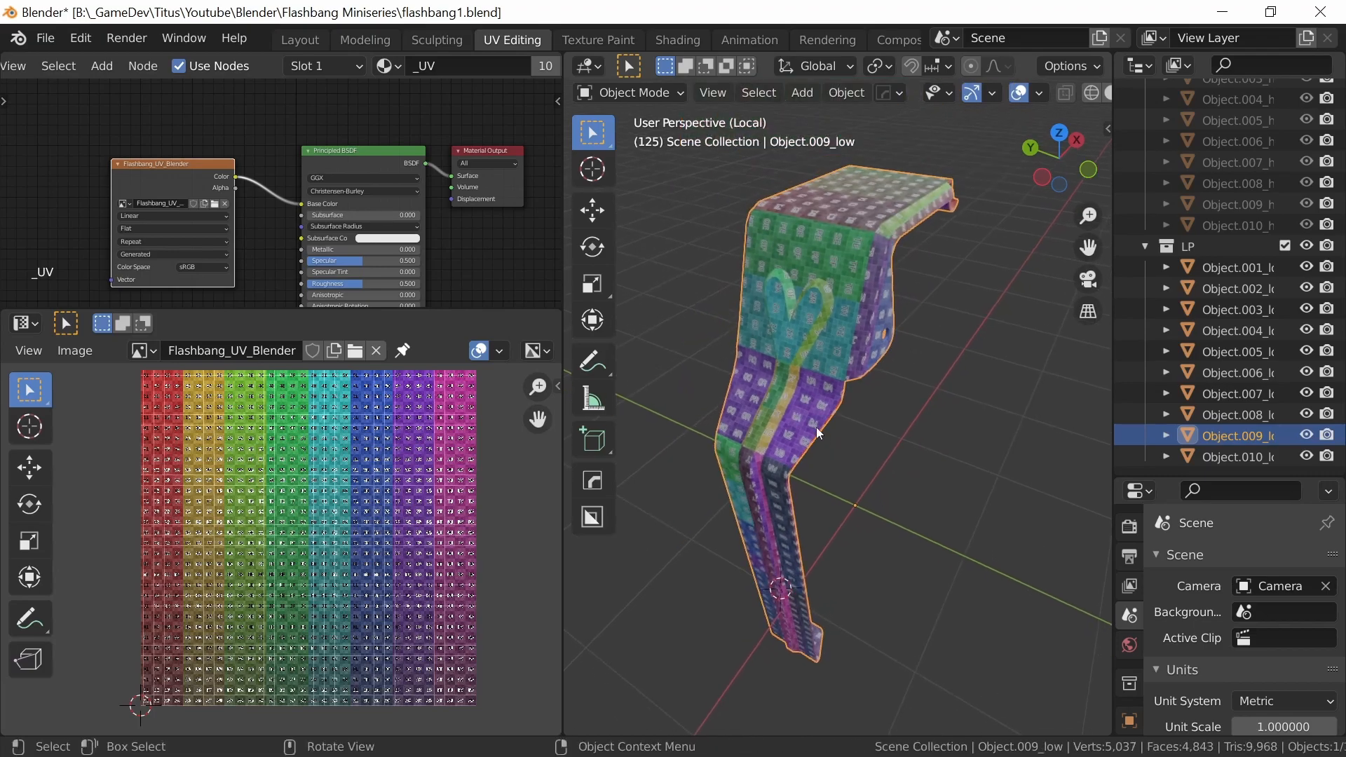
Exit local view and select all the low-poly flashbang parts, Object.001 to Object.010
key(KP_Divide)
scroll(885, 472, up, 3)
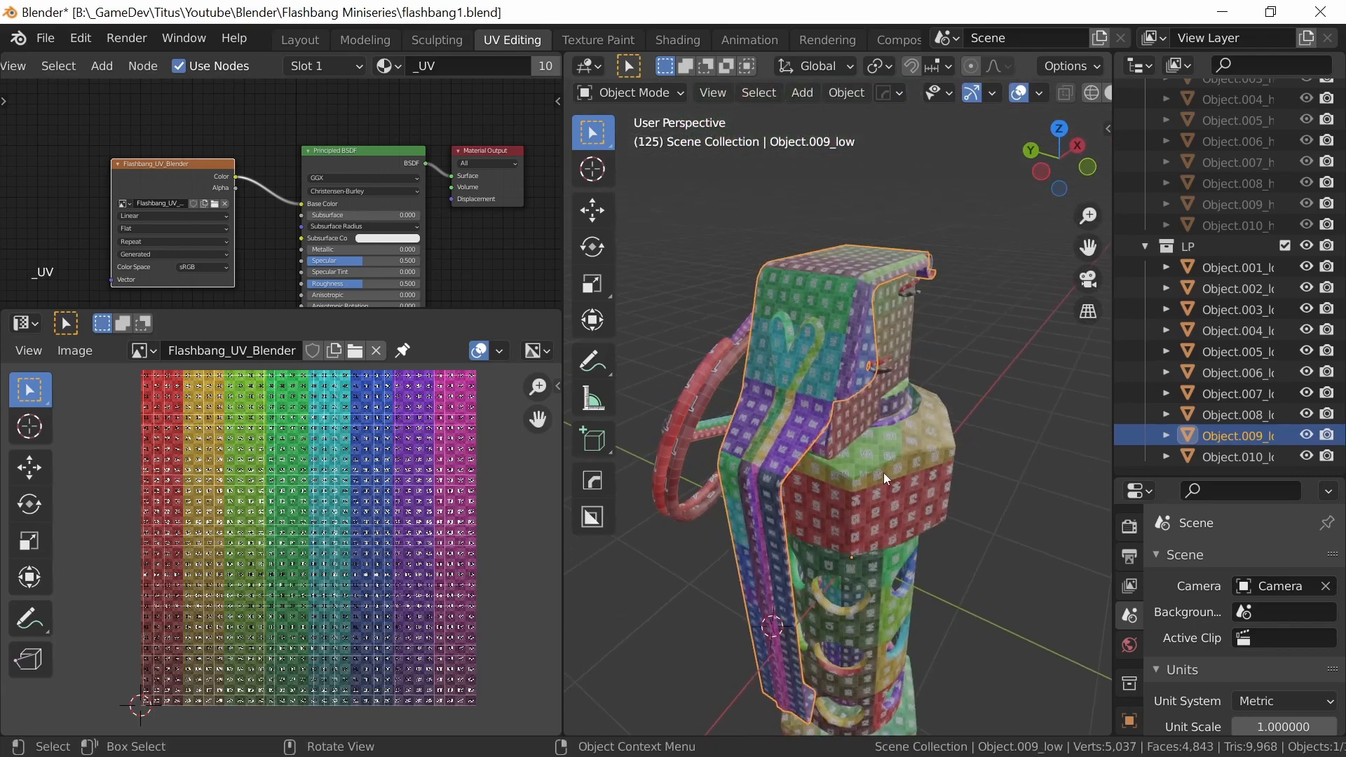
middle_drag(856, 456, 857, 487)
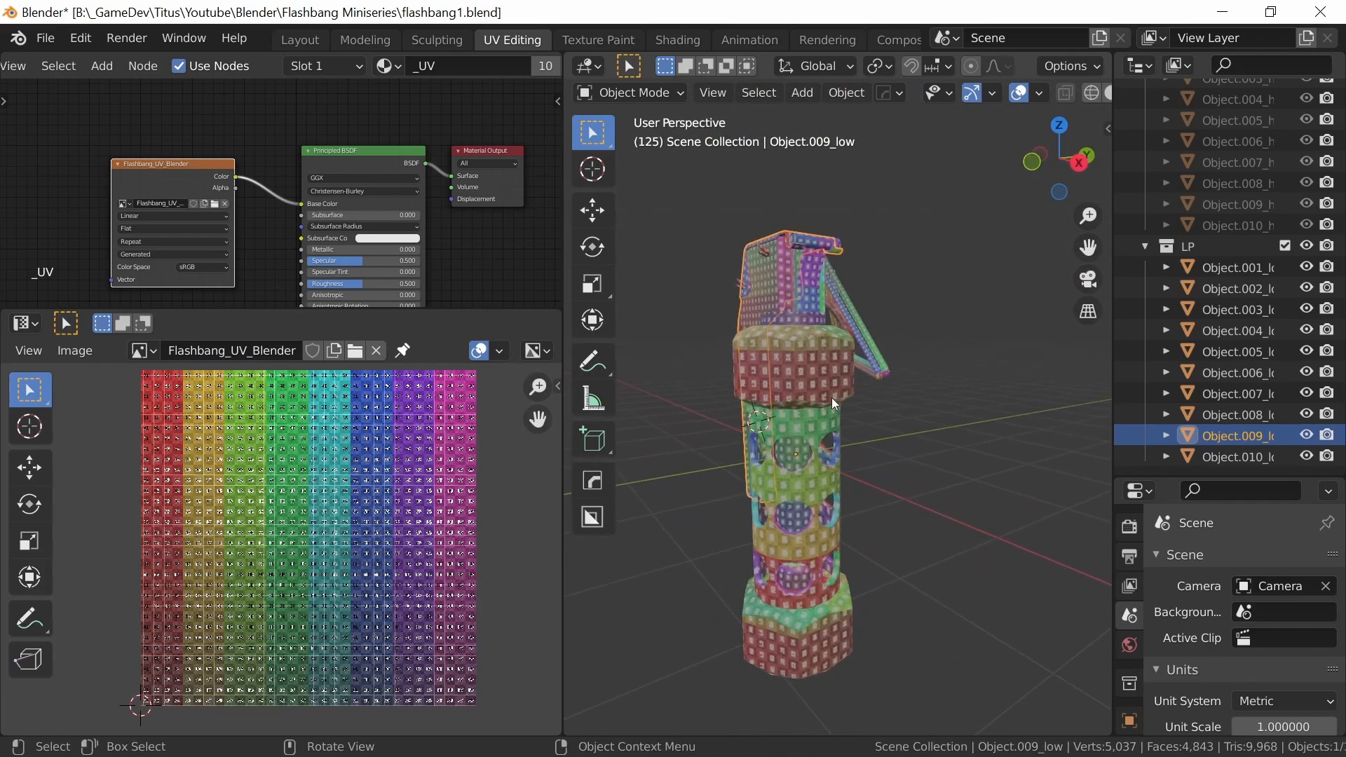
middle_drag(860, 397, 862, 513)
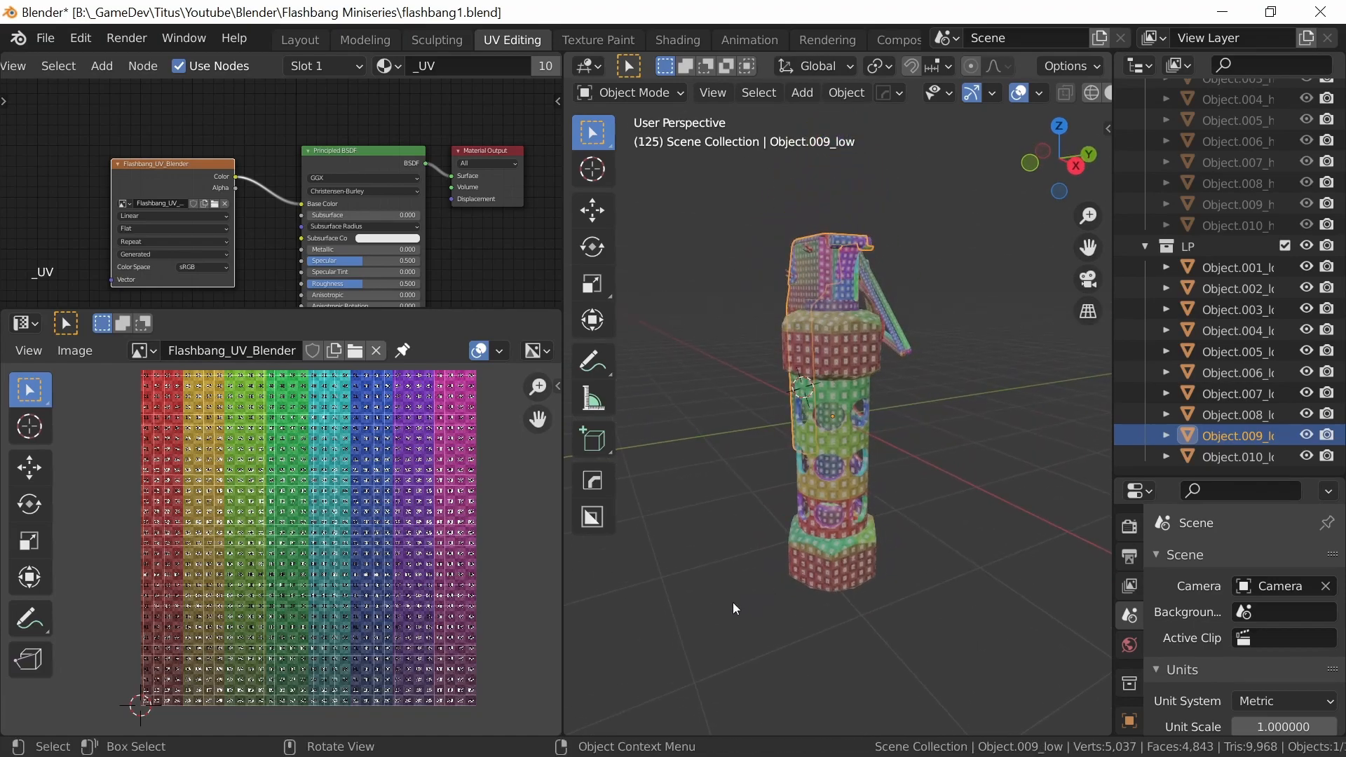
drag(722, 613, 945, 217)
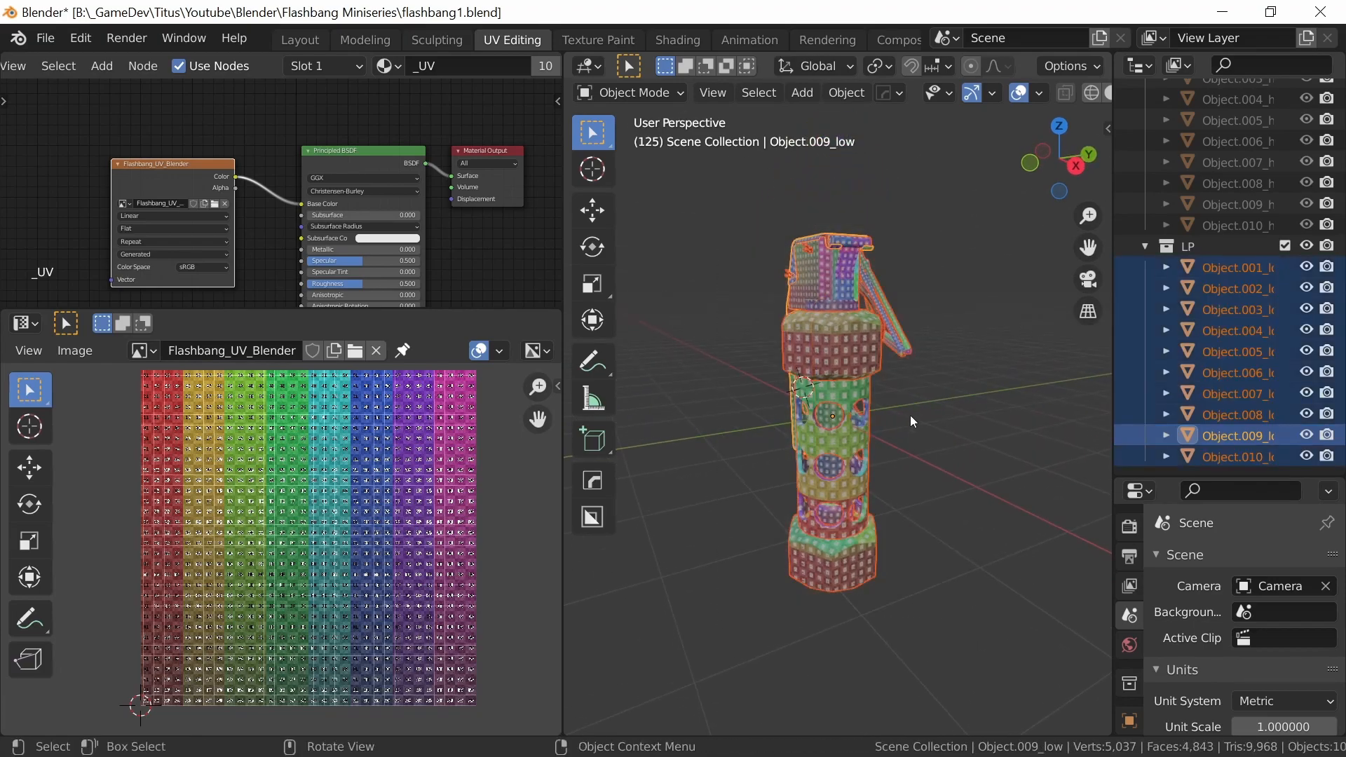
scroll(1342, 385, up, 3)
drag(1342, 386, 1343, 414)
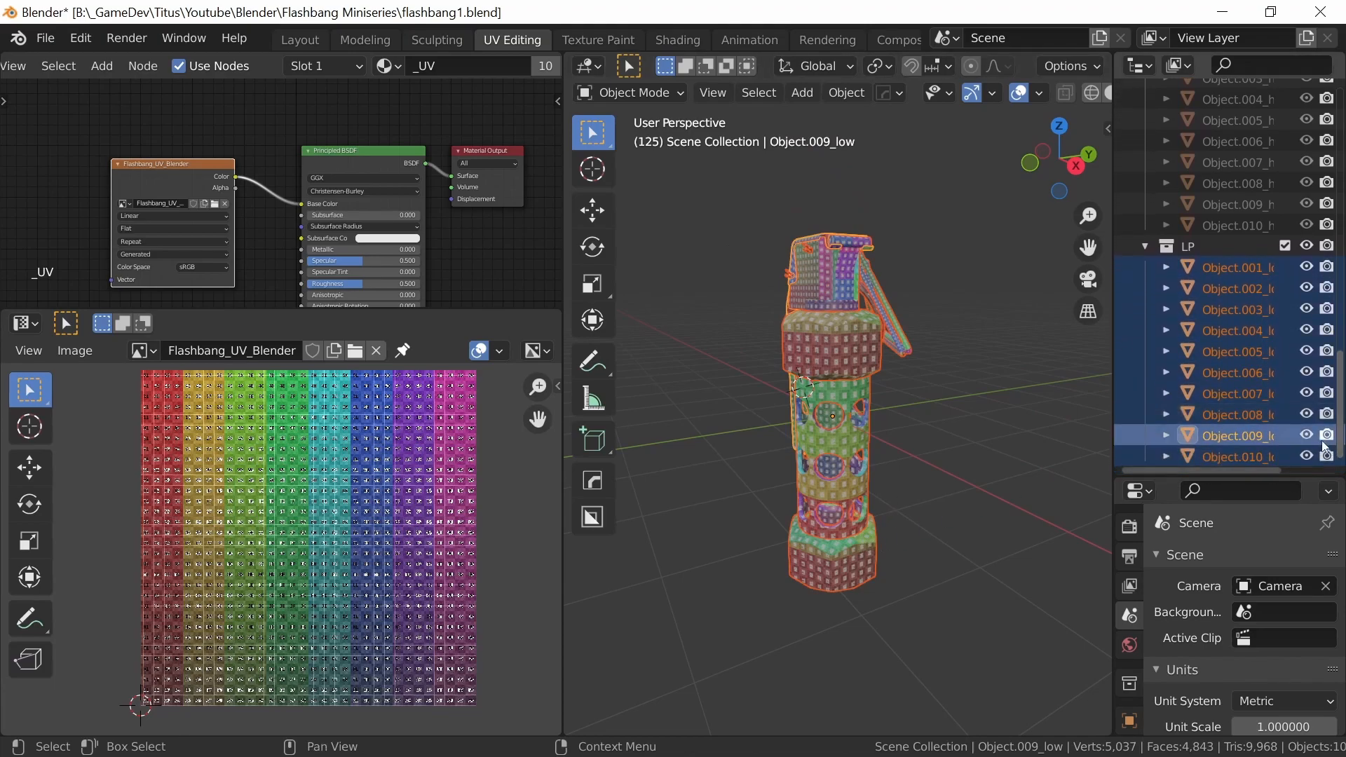
Enter Edit Mode on all ten low-poly parts together and select all of their geometry
middle_drag(867, 505, 881, 423)
key(Tab)
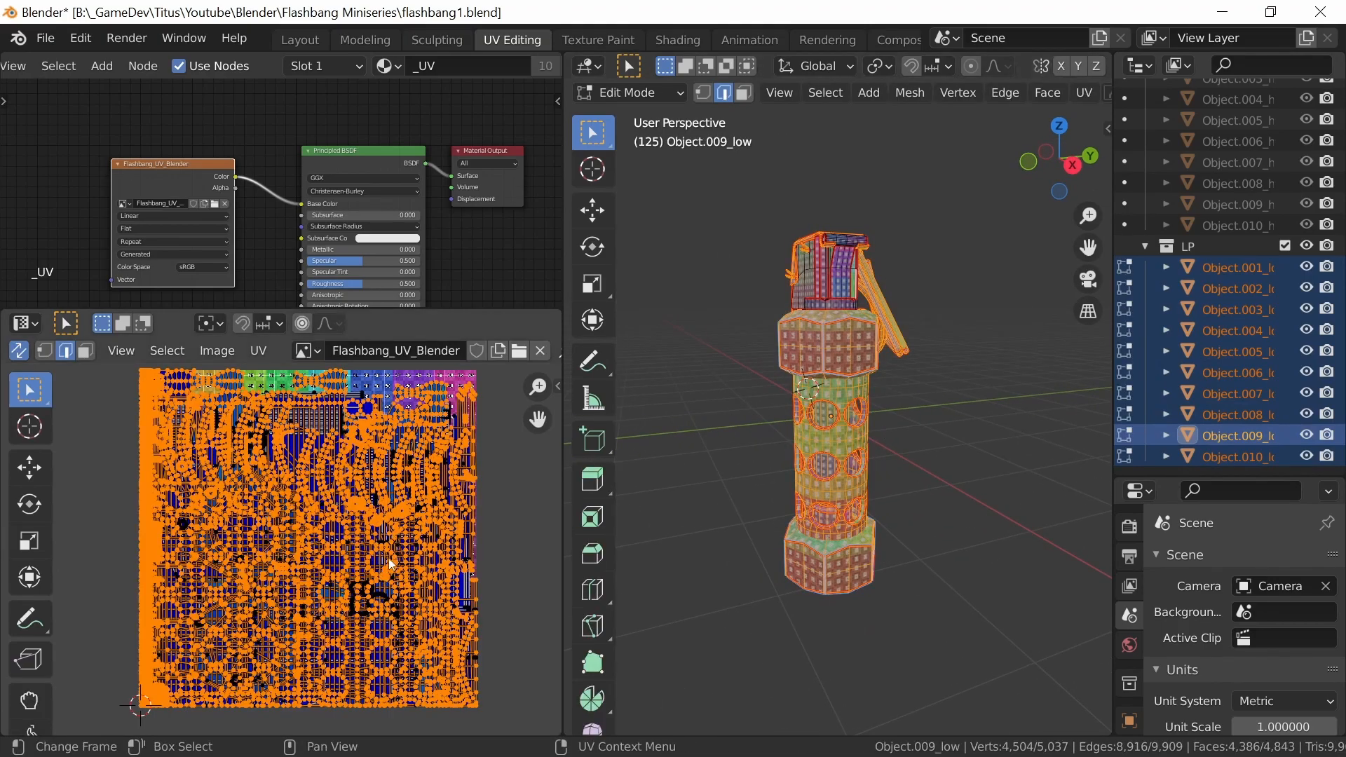
key(a)
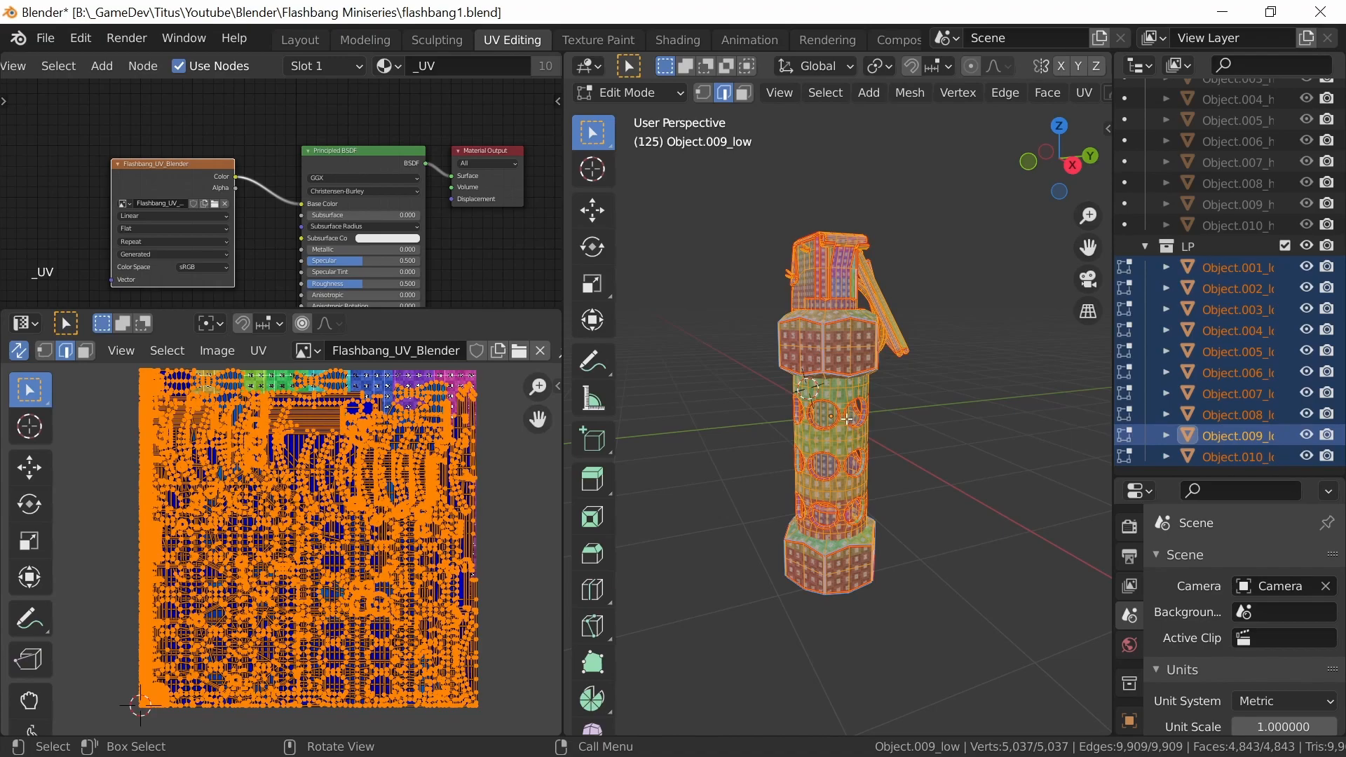
Pack the UV islands of all parts together, with rotation enabled and a margin of 0.001
mouse_move(420, 547)
ctrl+middle_down()
mouse_move(415, 506)
mouse_move(432, 604)
mouse_move(421, 569)
ctrl+middle_up()
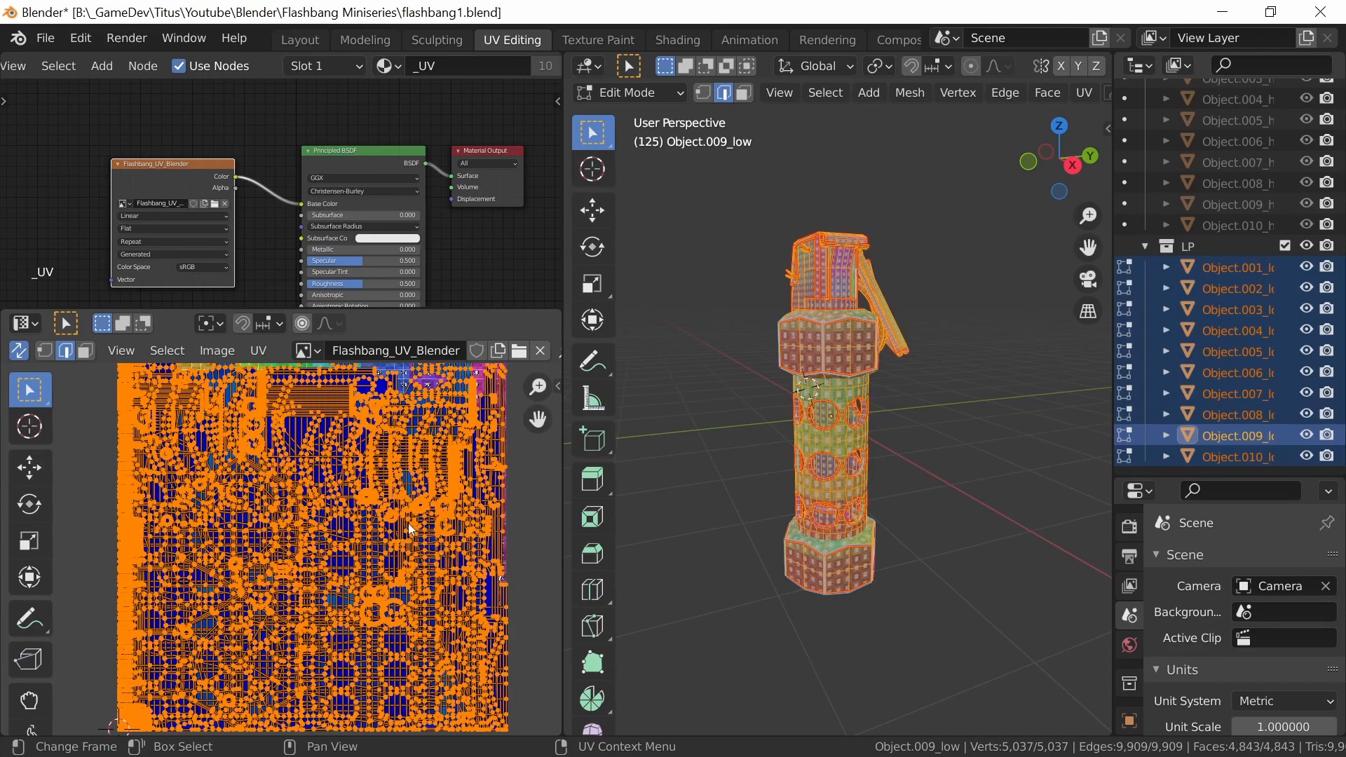
click(261, 352)
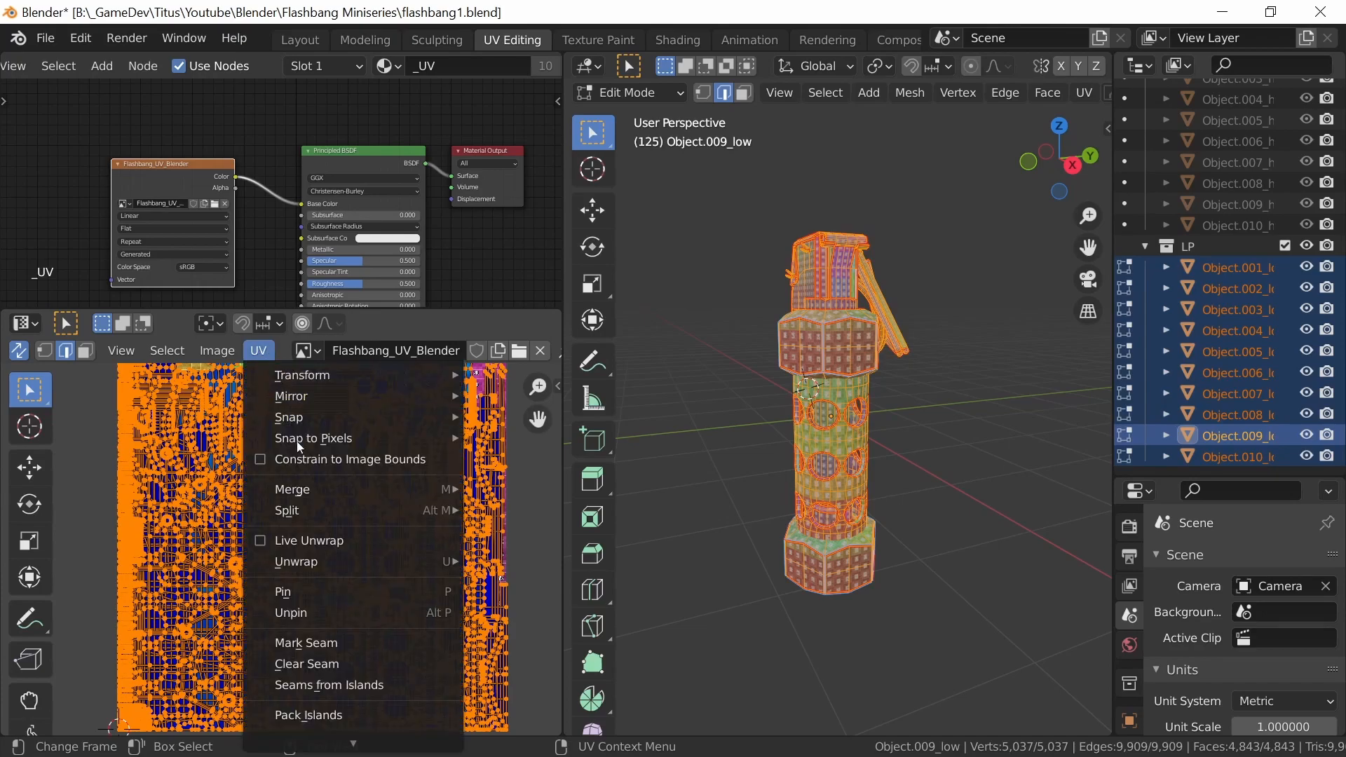
click(335, 715)
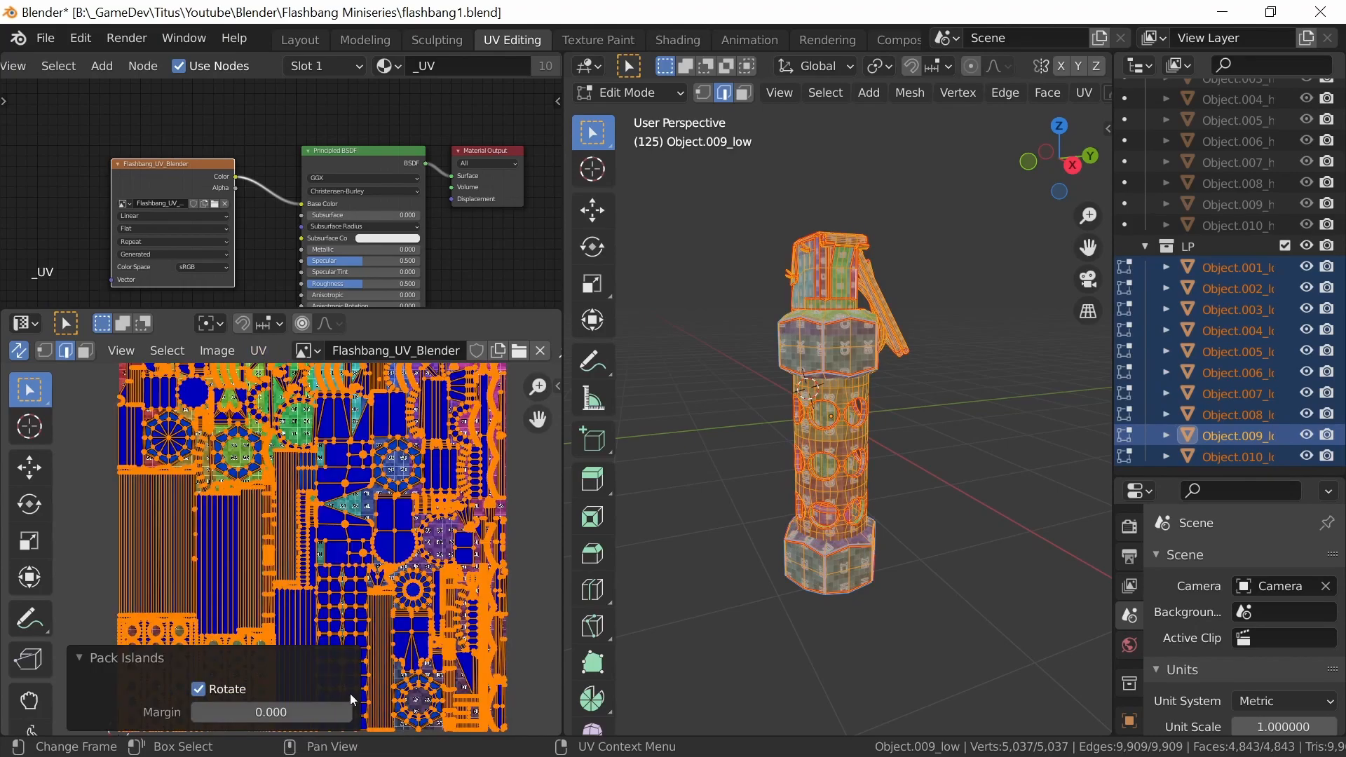
click(305, 711)
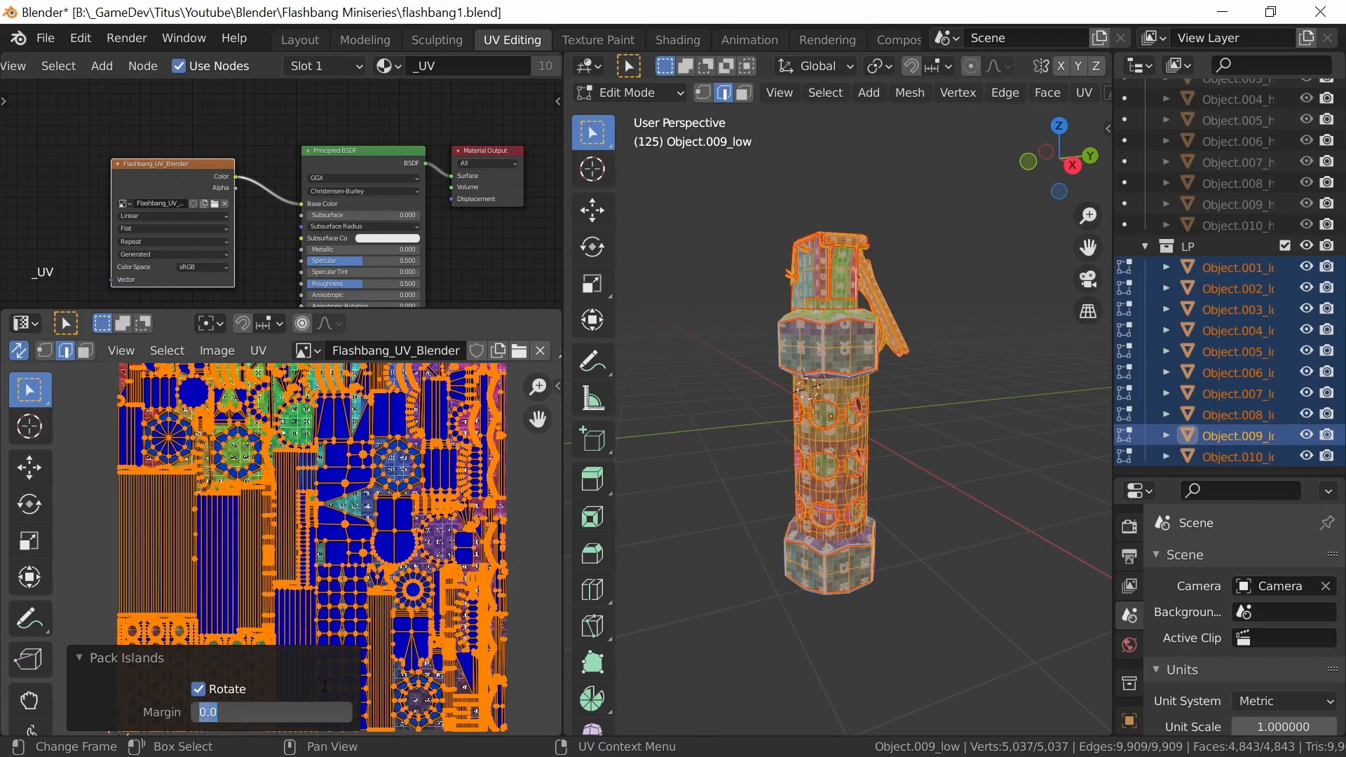
text(.001)
key(Return)
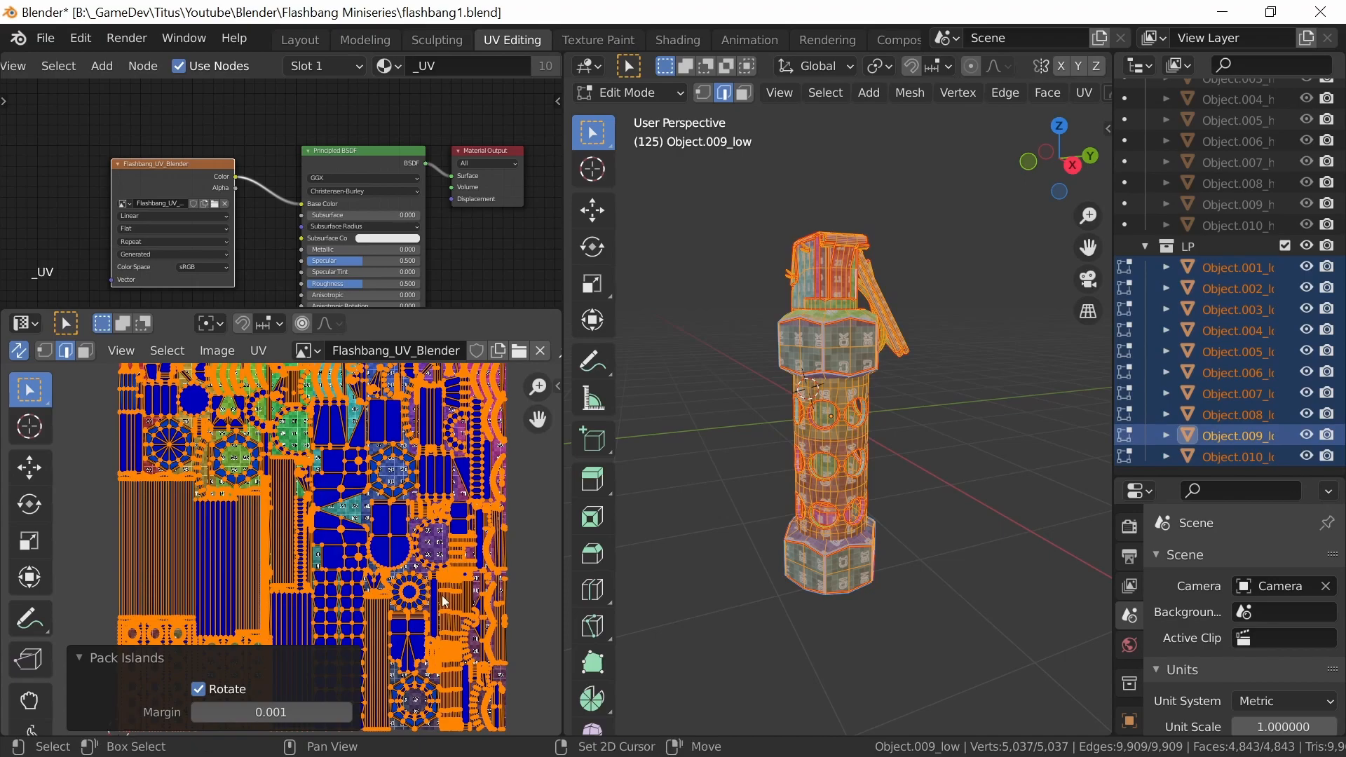
Examine the packed UV layout up close, checking the spacing between islands across the whole image
ctrl+middle_drag(424, 587, 494, 455)
middle_drag(476, 570, 430, 574)
middle_drag(406, 445, 446, 673)
mouse_move(425, 520)
middle_down()
mouse_move(415, 671)
mouse_move(431, 669)
middle_up()
mouse_move(415, 555)
middle_down()
mouse_move(441, 656)
mouse_move(476, 617)
middle_up()
middle_drag(382, 638, 470, 620)
mouse_move(400, 596)
middle_down()
mouse_move(484, 624)
mouse_move(484, 598)
mouse_move(441, 553)
middle_up()
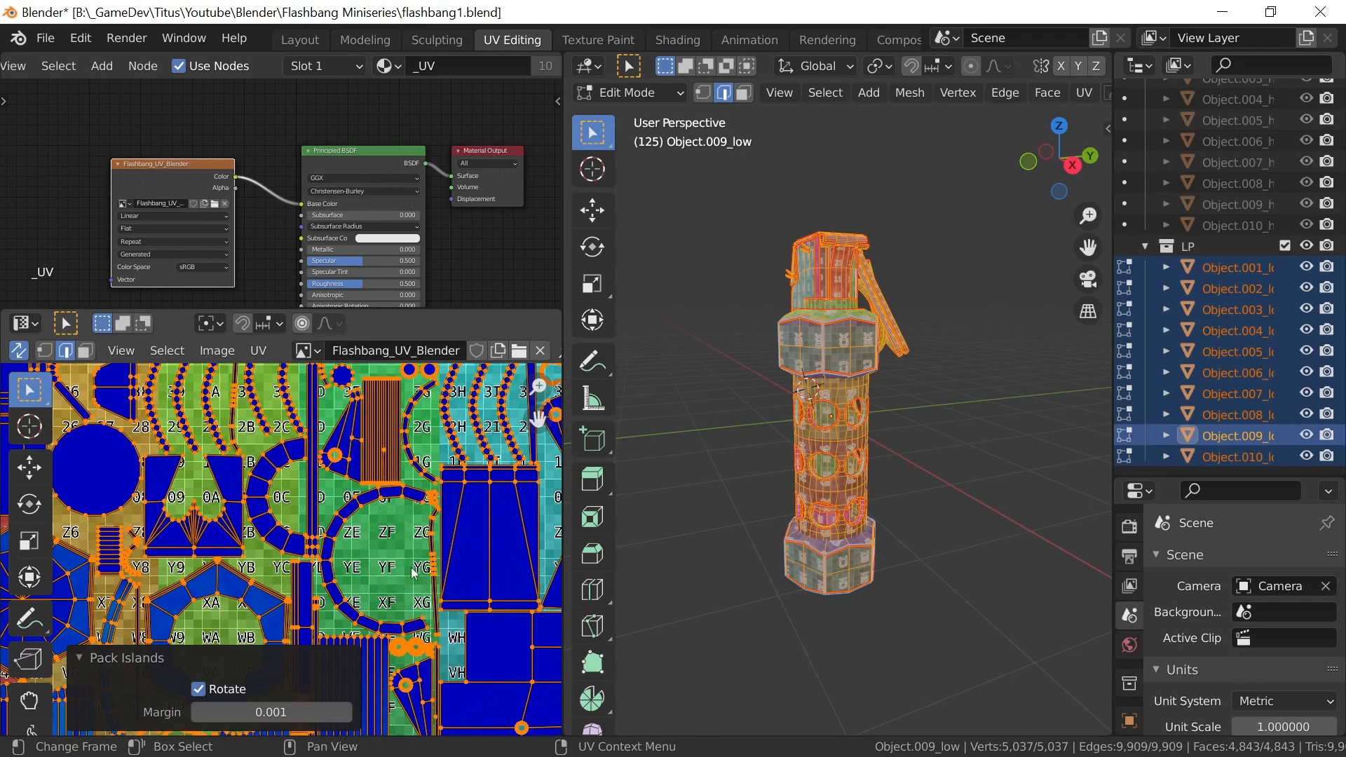
middle_drag(452, 591, 530, 500)
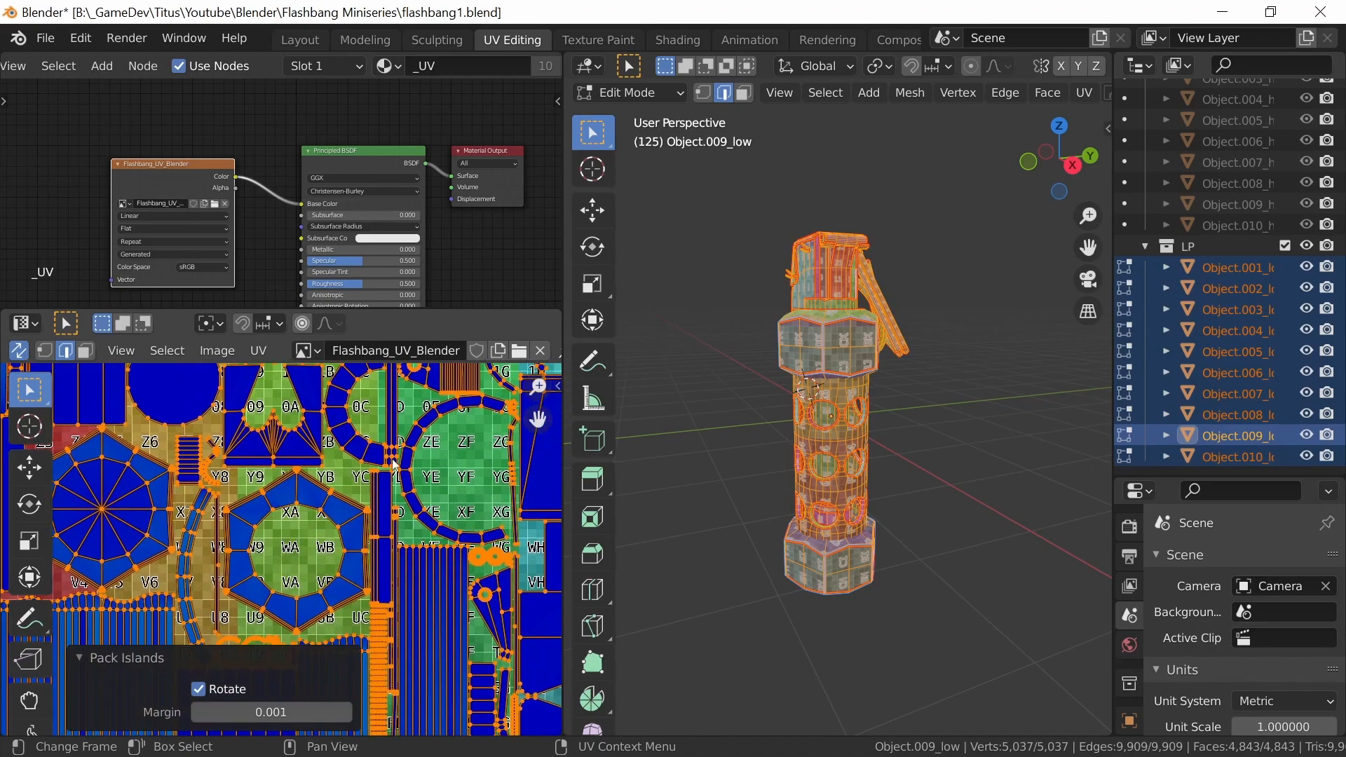
middle_drag(396, 586, 463, 560)
ctrl+middle_drag(462, 560, 413, 571)
middle_drag(412, 570, 501, 435)
ctrl+middle_drag(503, 577, 469, 573)
middle_drag(468, 561, 448, 655)
ctrl+middle_drag(433, 519, 439, 559)
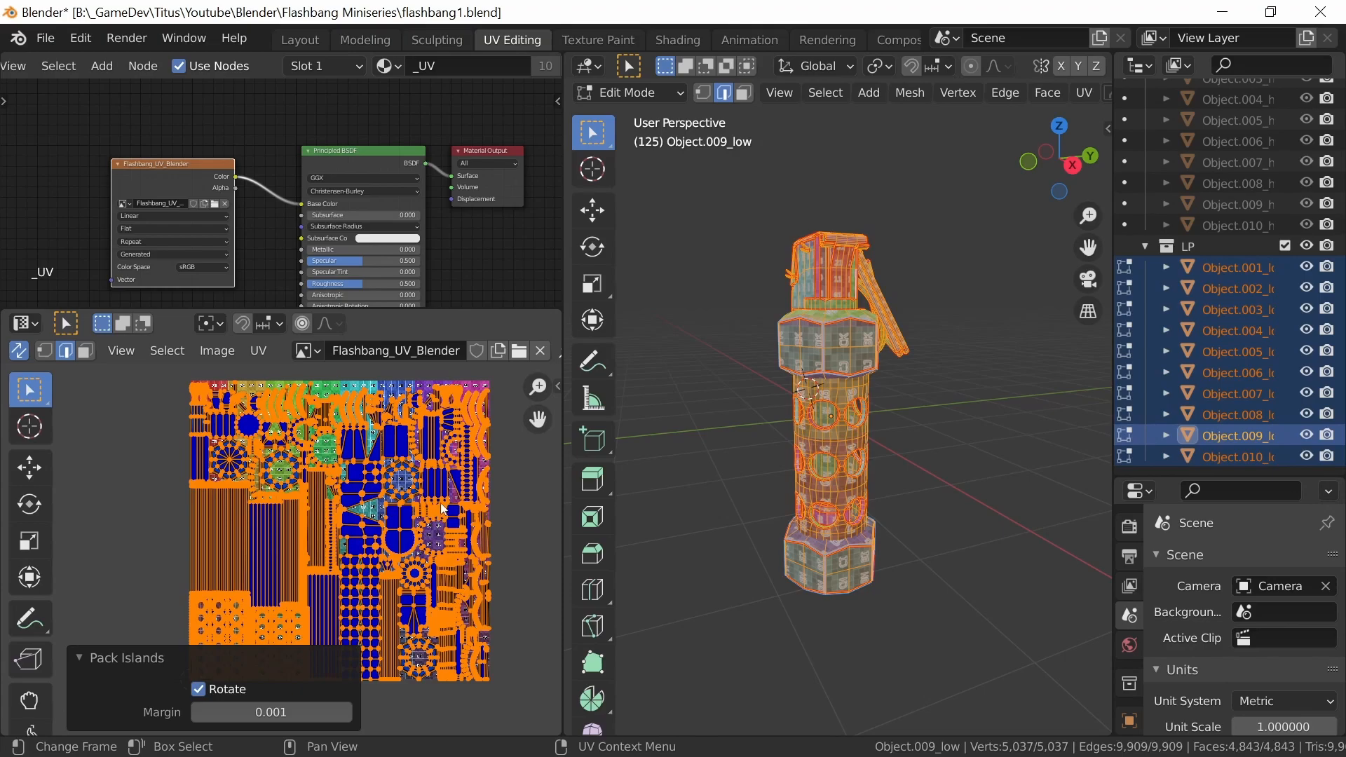
Save the Blender file with the packed UV layout
click(46, 38)
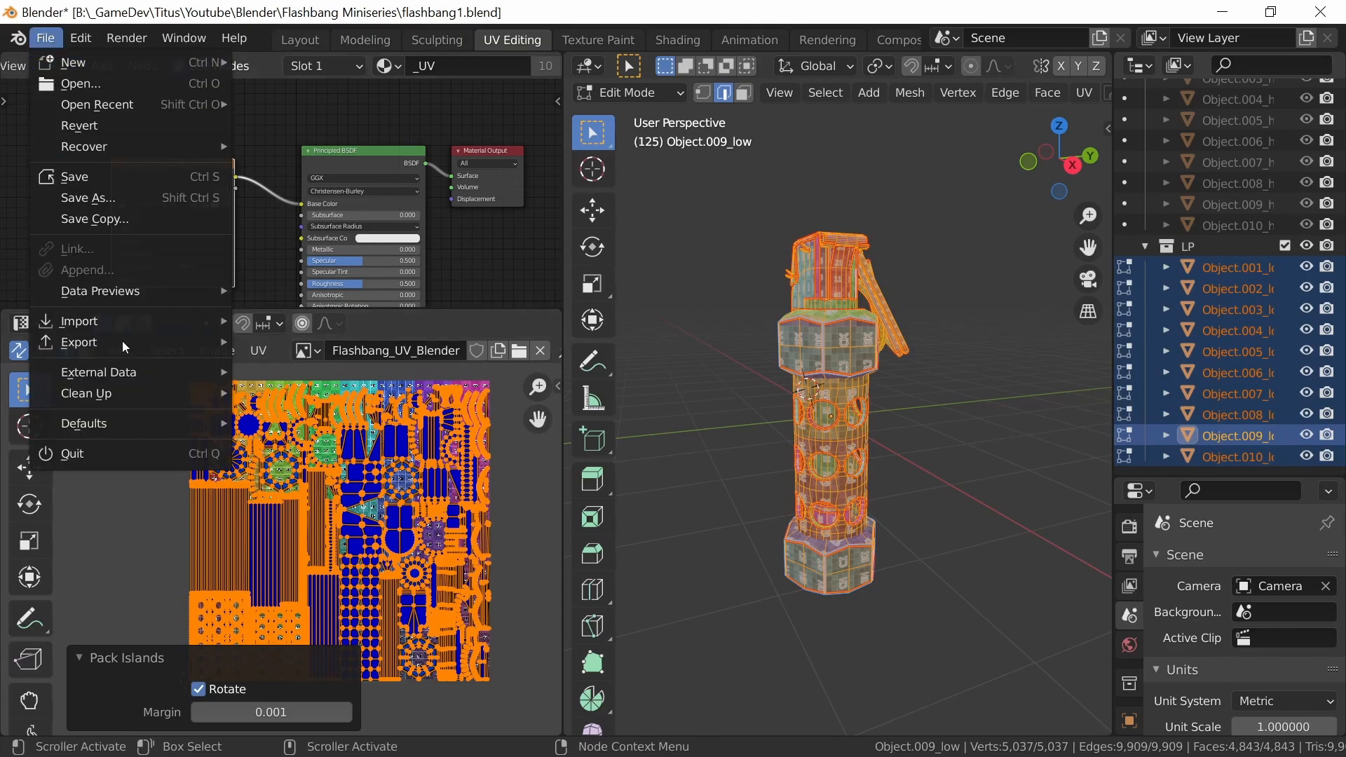
click(98, 177)
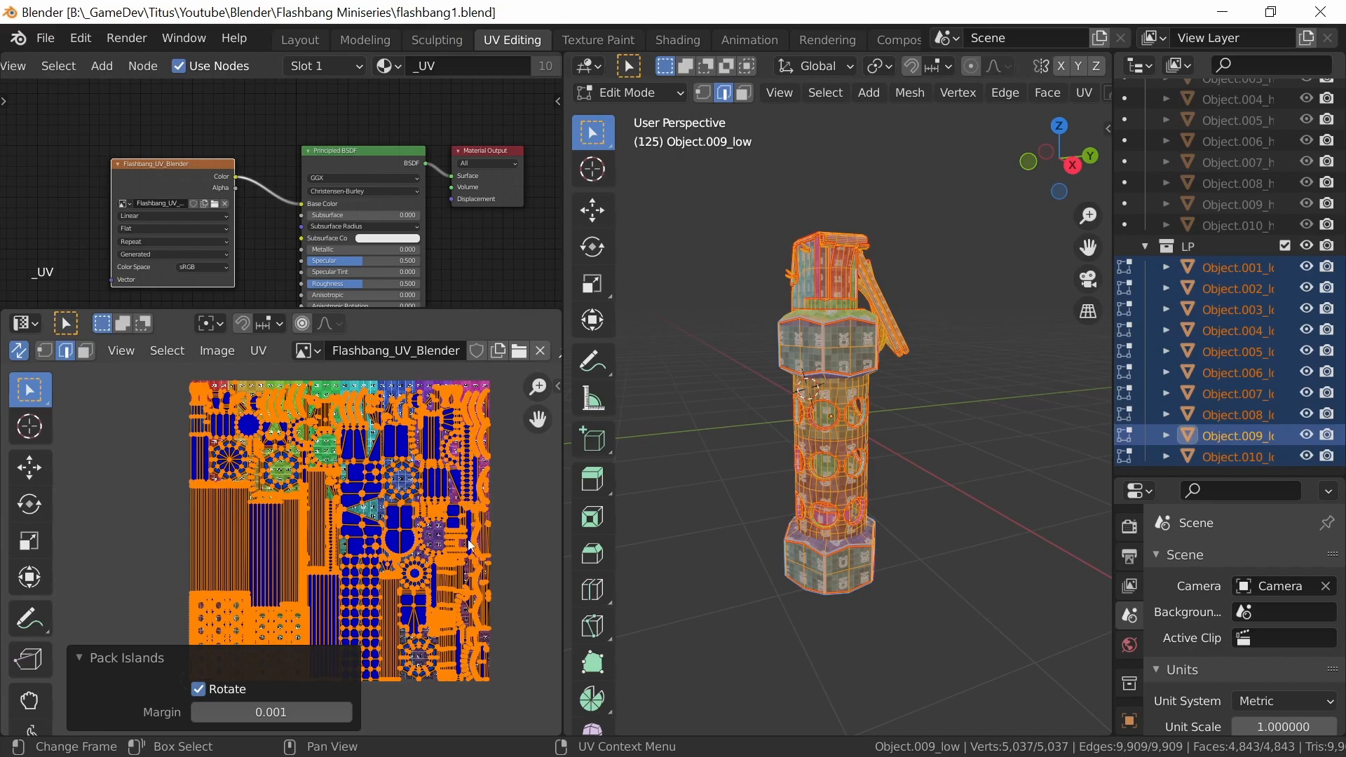
click(217, 350)
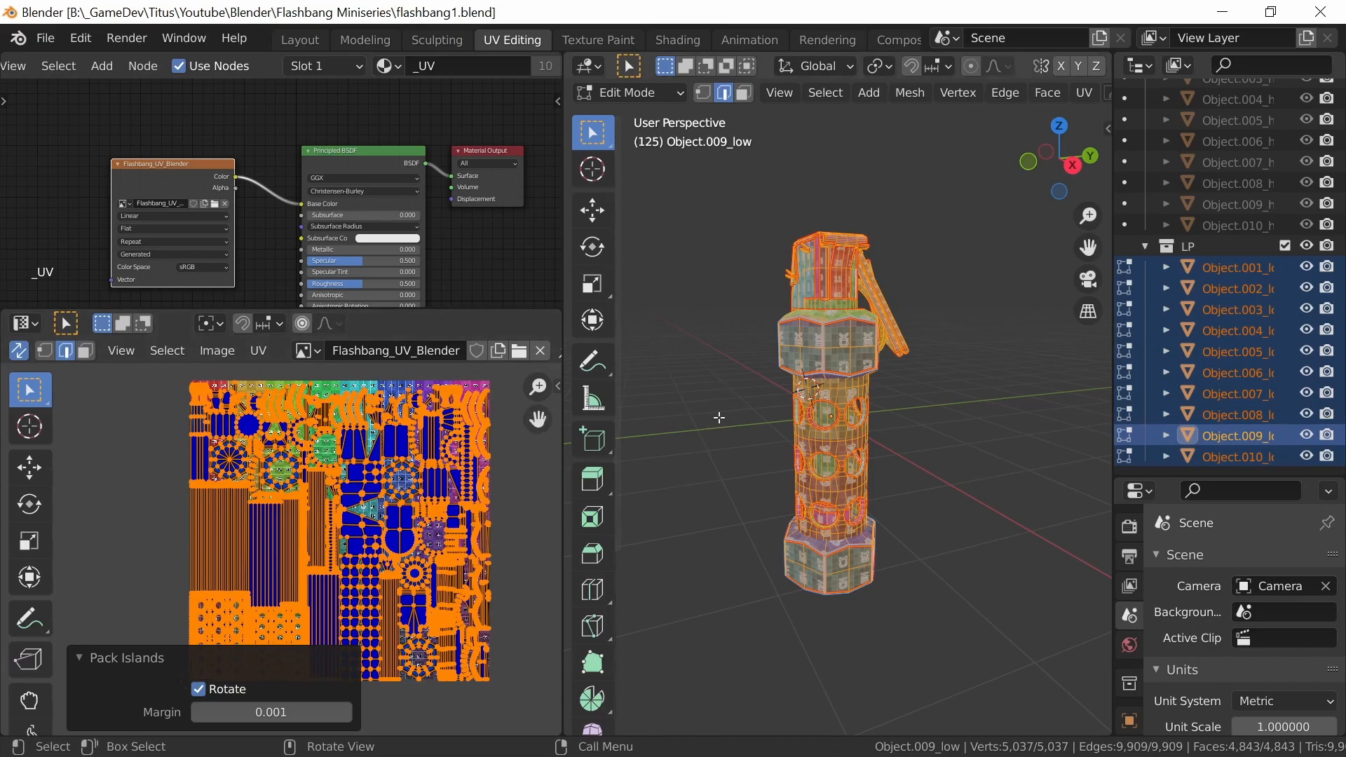
Switch to the Layout workspace, hide the LP collection and show the HP collection
click(299, 39)
middle_drag(728, 444, 687, 420)
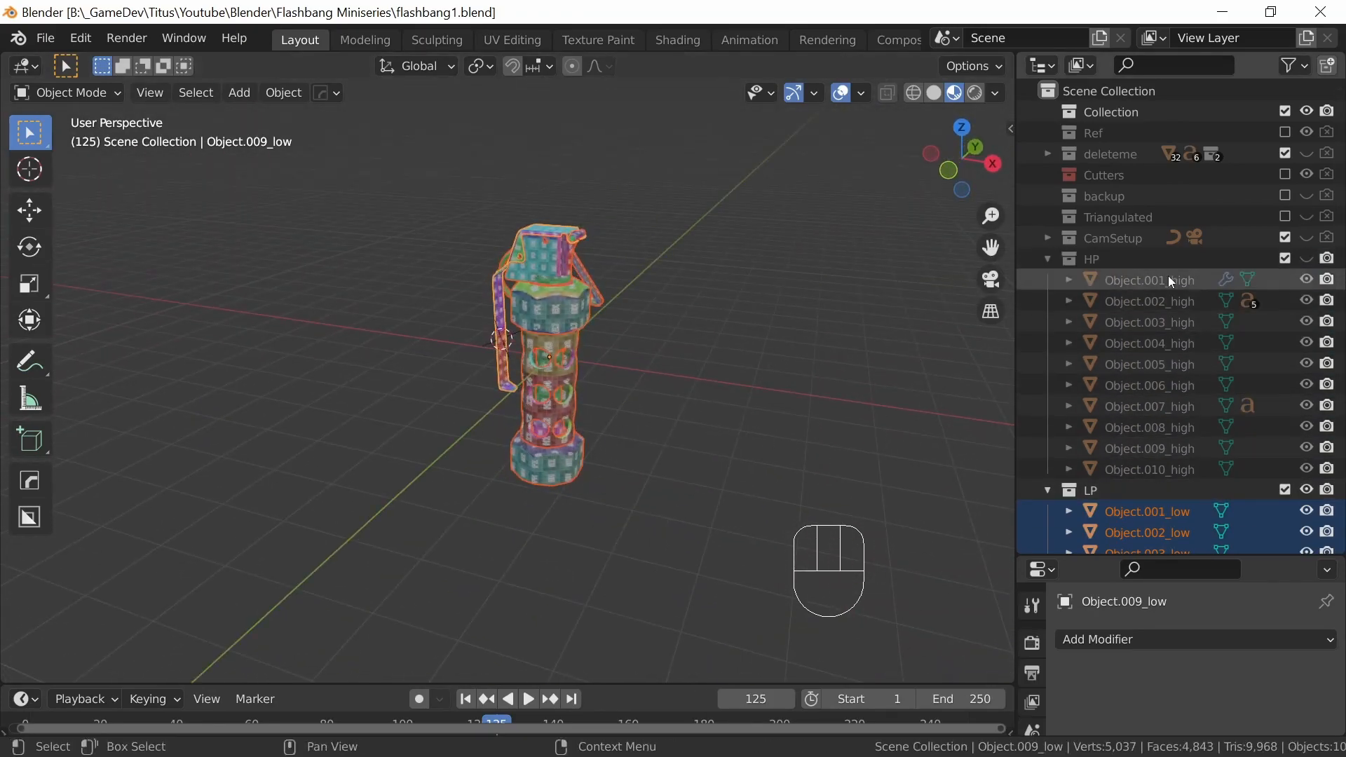
click(1306, 490)
click(1307, 259)
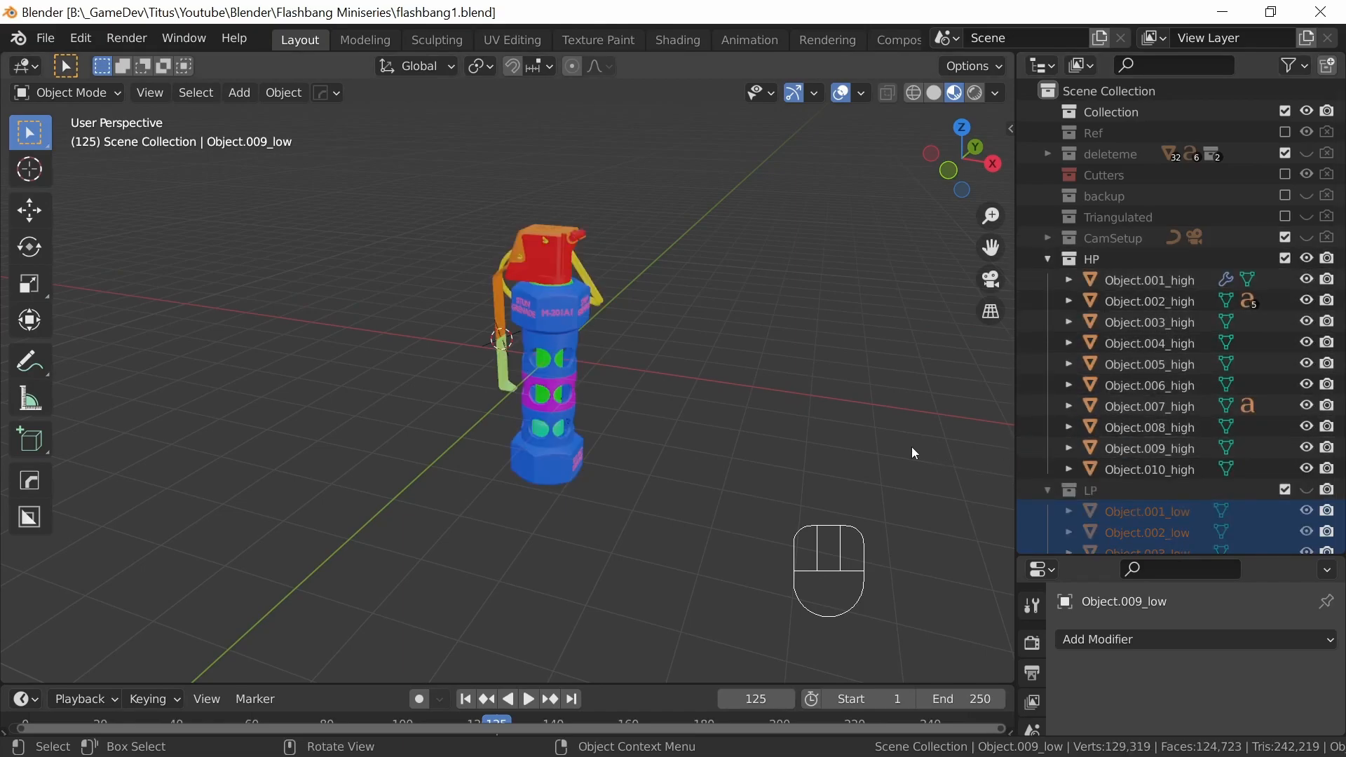
Inspect the high-poly safety lever Object.009_high in local view and Edit Mode, and return to the full model
click(502, 361)
key(KP_Divide)
middle_drag(582, 400, 640, 410)
key(Tab)
click(554, 403)
key(KP_Divide)
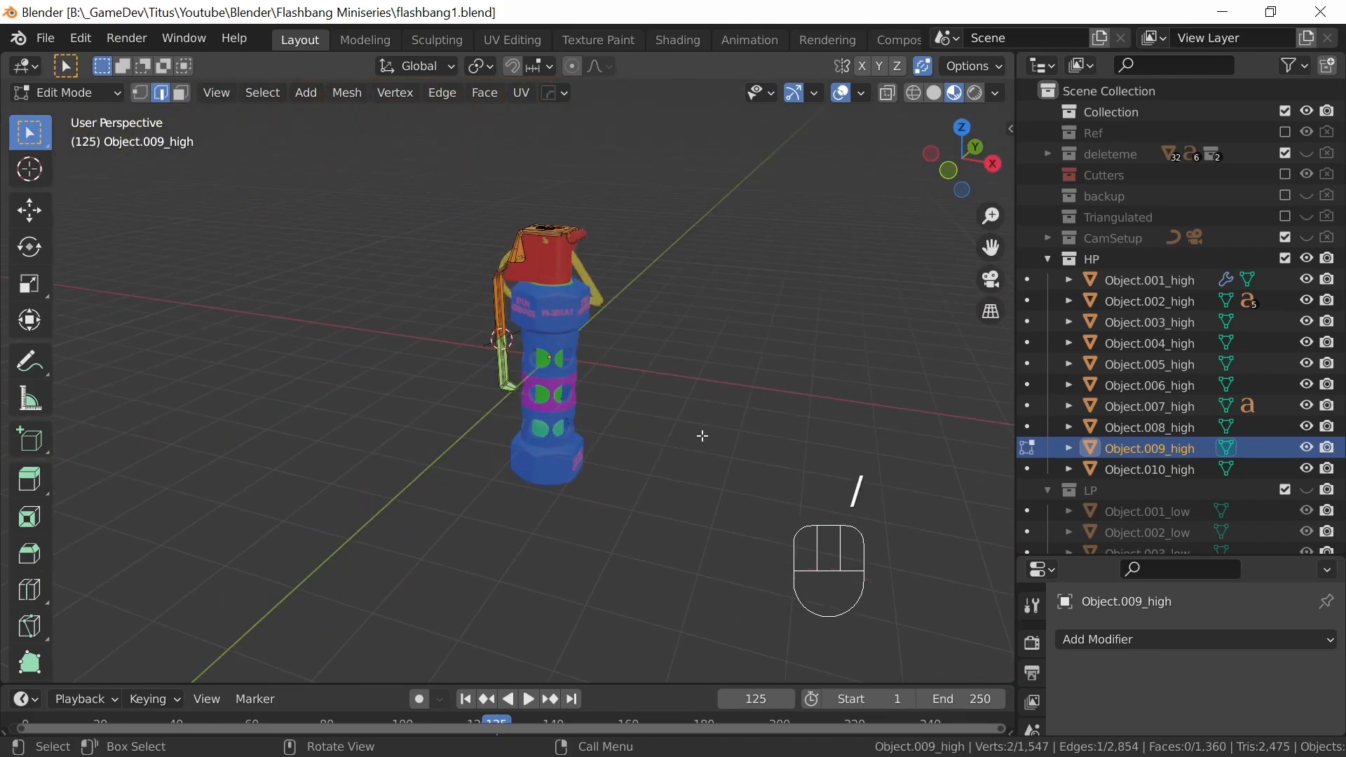
middle_drag(682, 432, 673, 472)
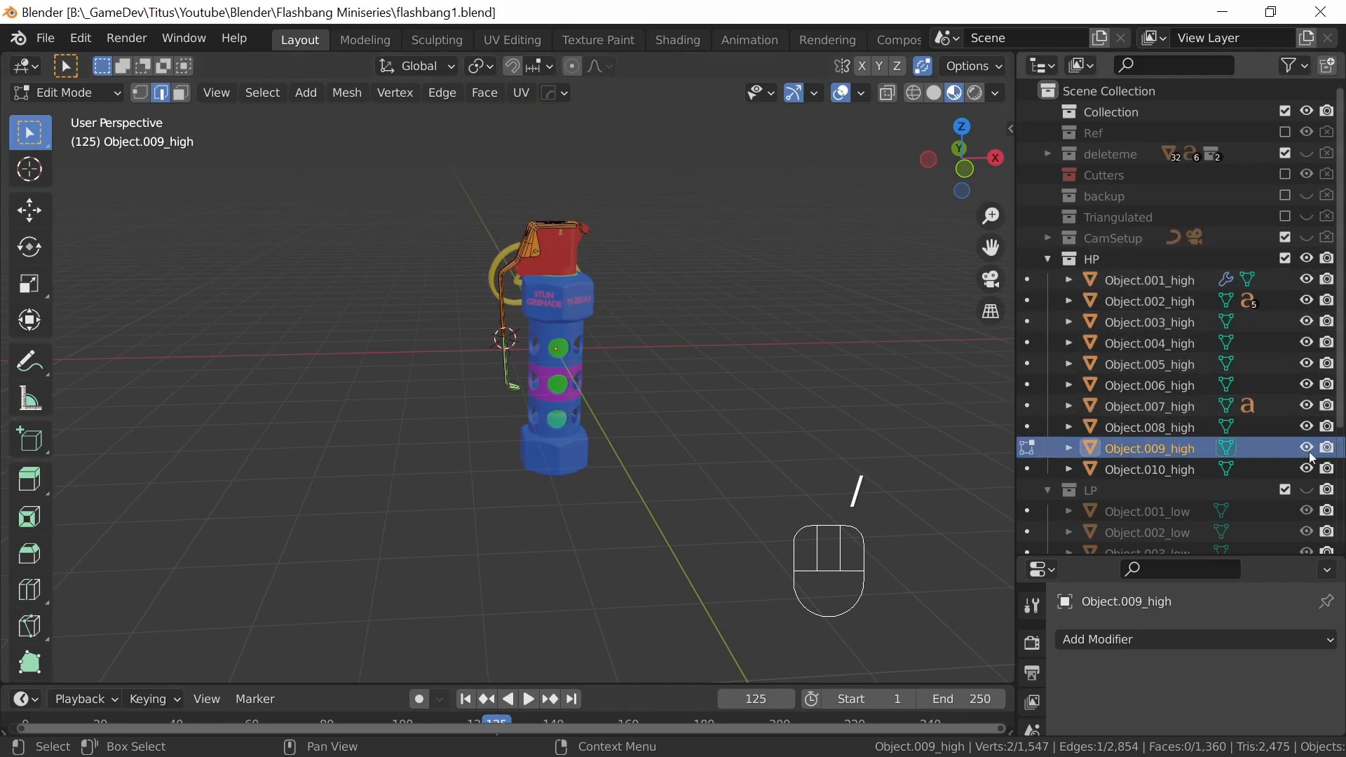
Show the LP collection alongside HP in Object Mode and save the Blender file
scroll(1341, 395, down, 4)
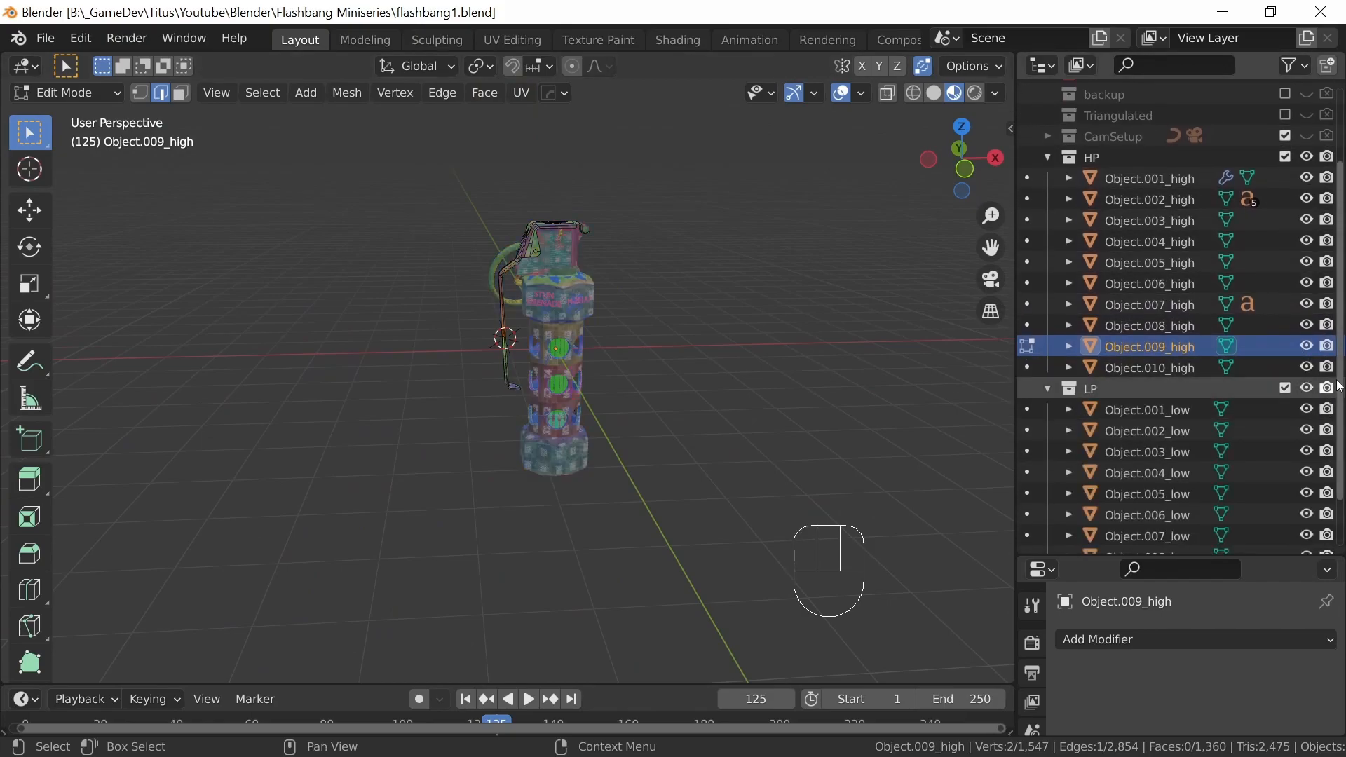
scroll(1341, 401, down, 2)
middle_drag(748, 381, 603, 414)
key(Tab)
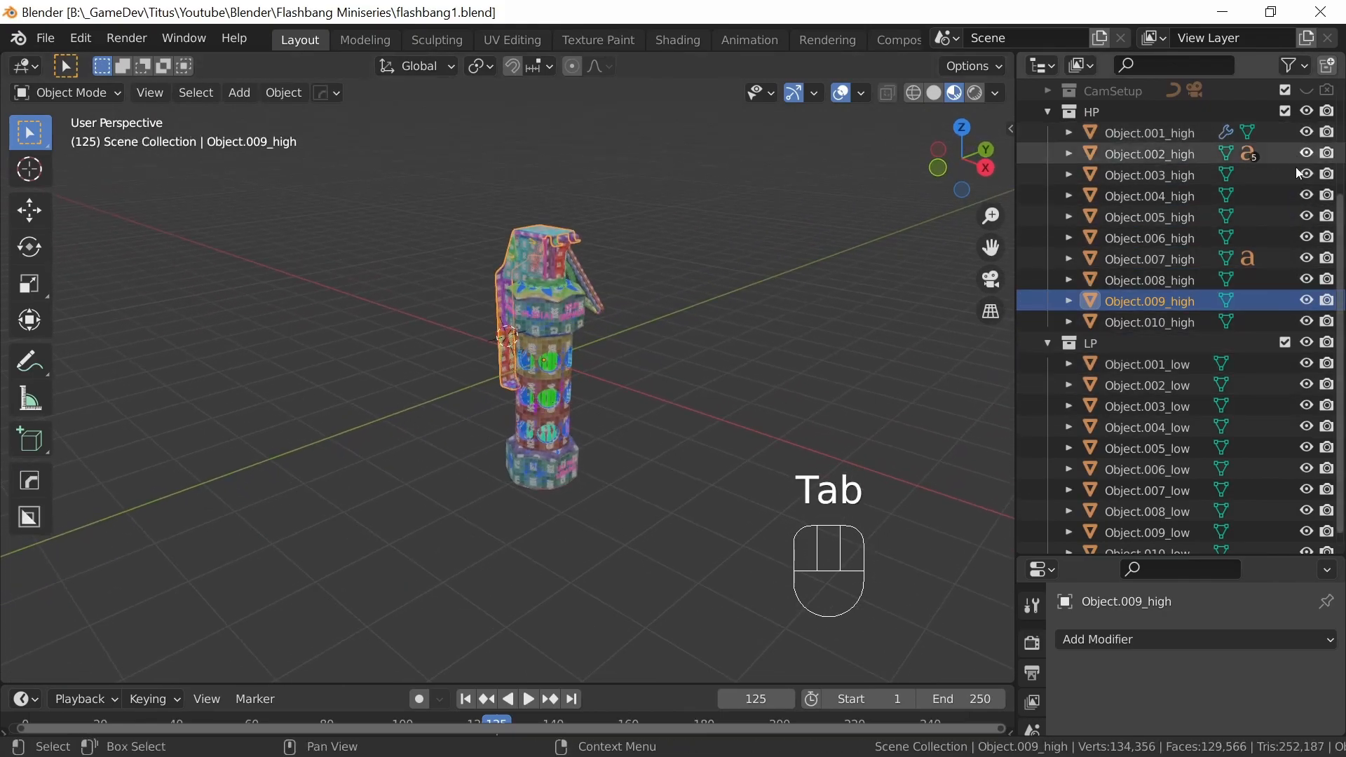
drag(1340, 444, 1342, 453)
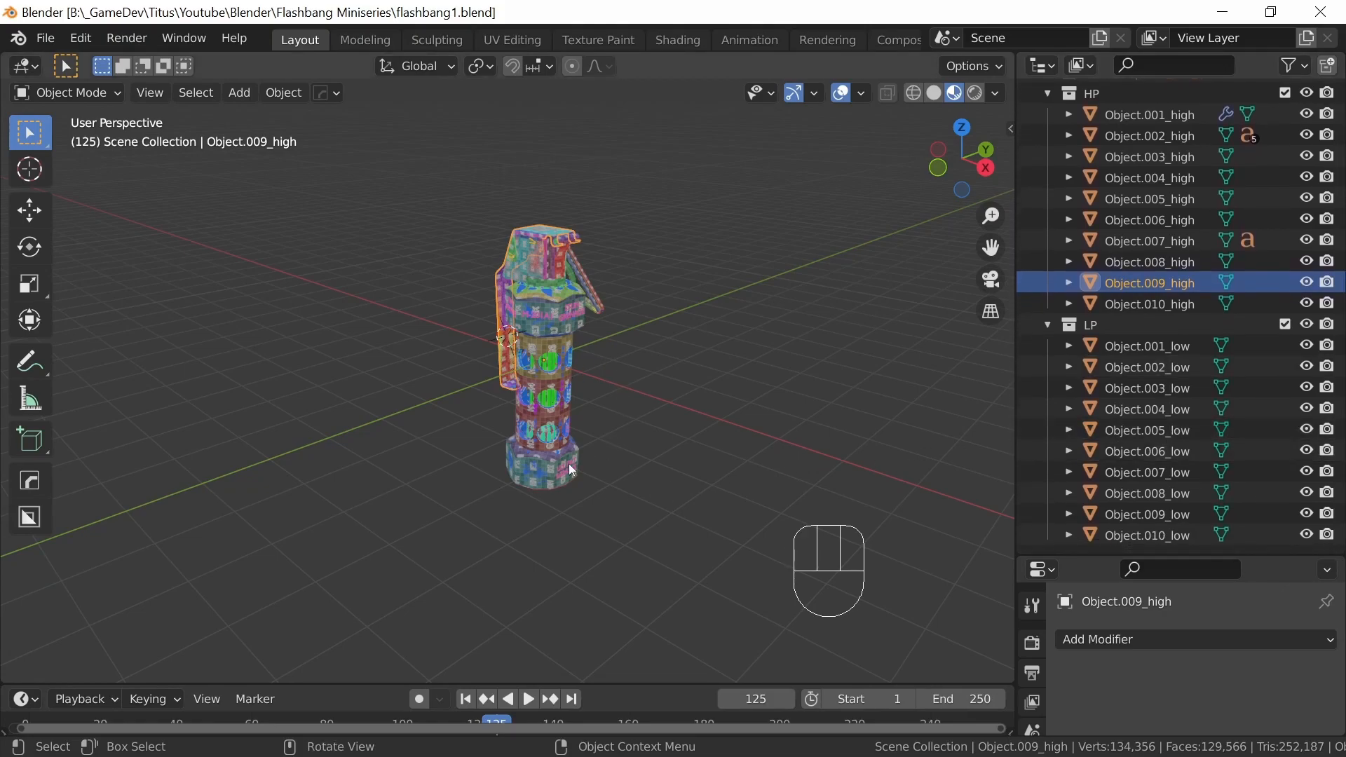
middle_drag(573, 470, 628, 455)
click(46, 39)
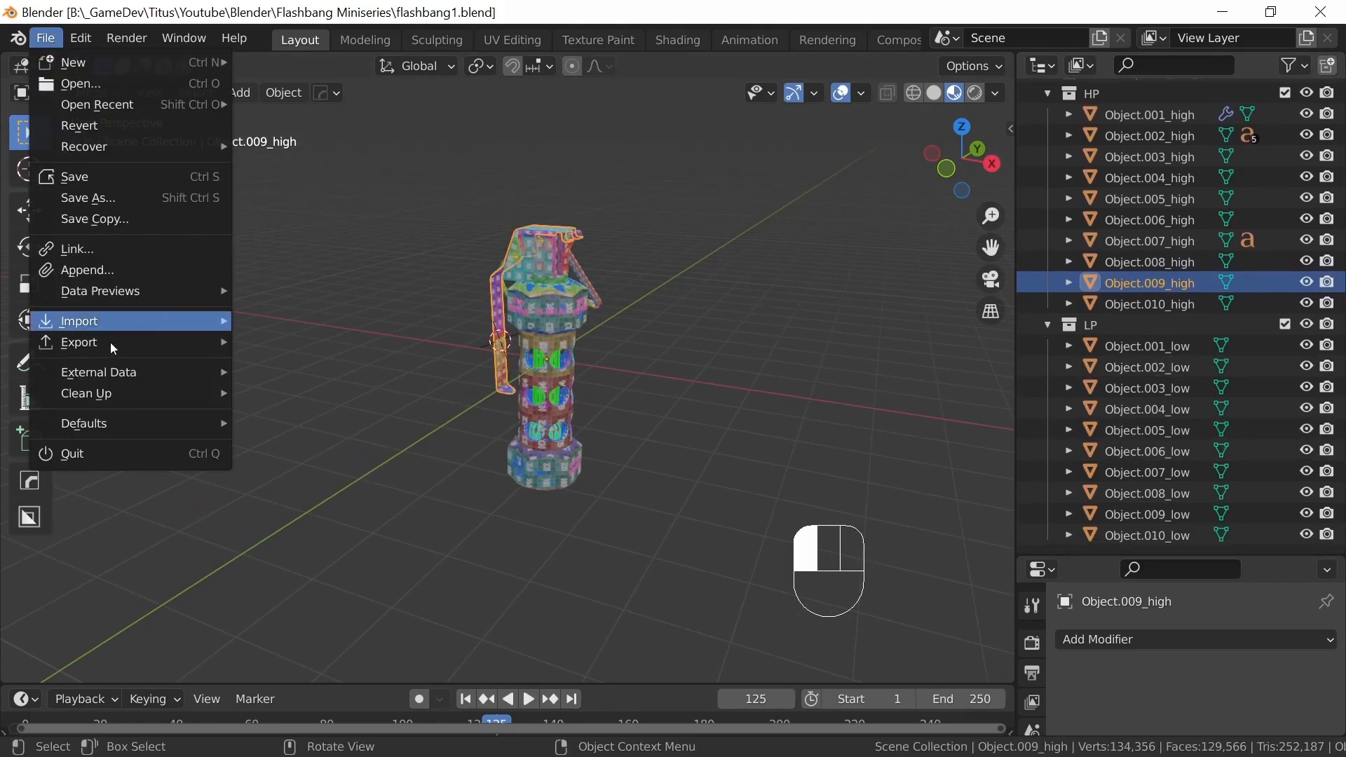
click(101, 179)
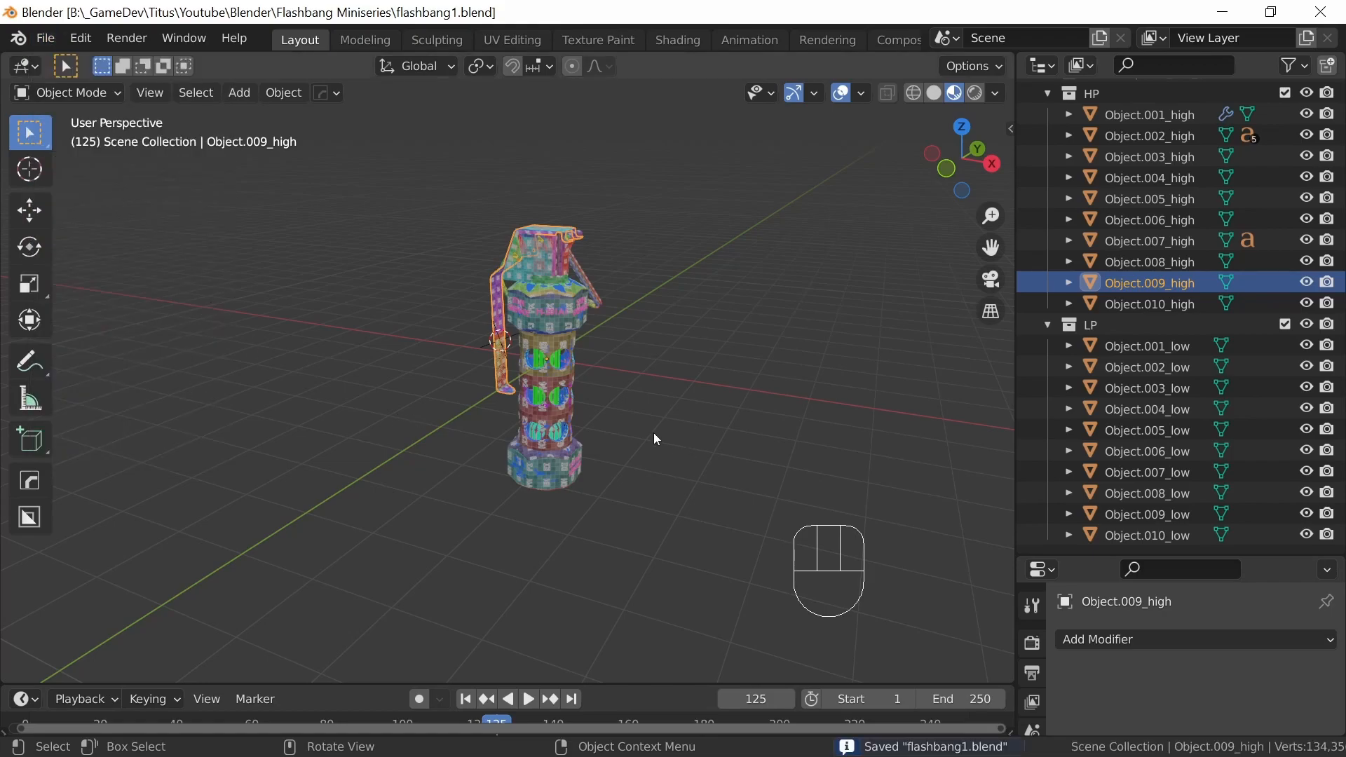
Select all high-poly and low-poly flashbang parts and set up an FBX export limited to selected objects
drag(435, 520, 656, 198)
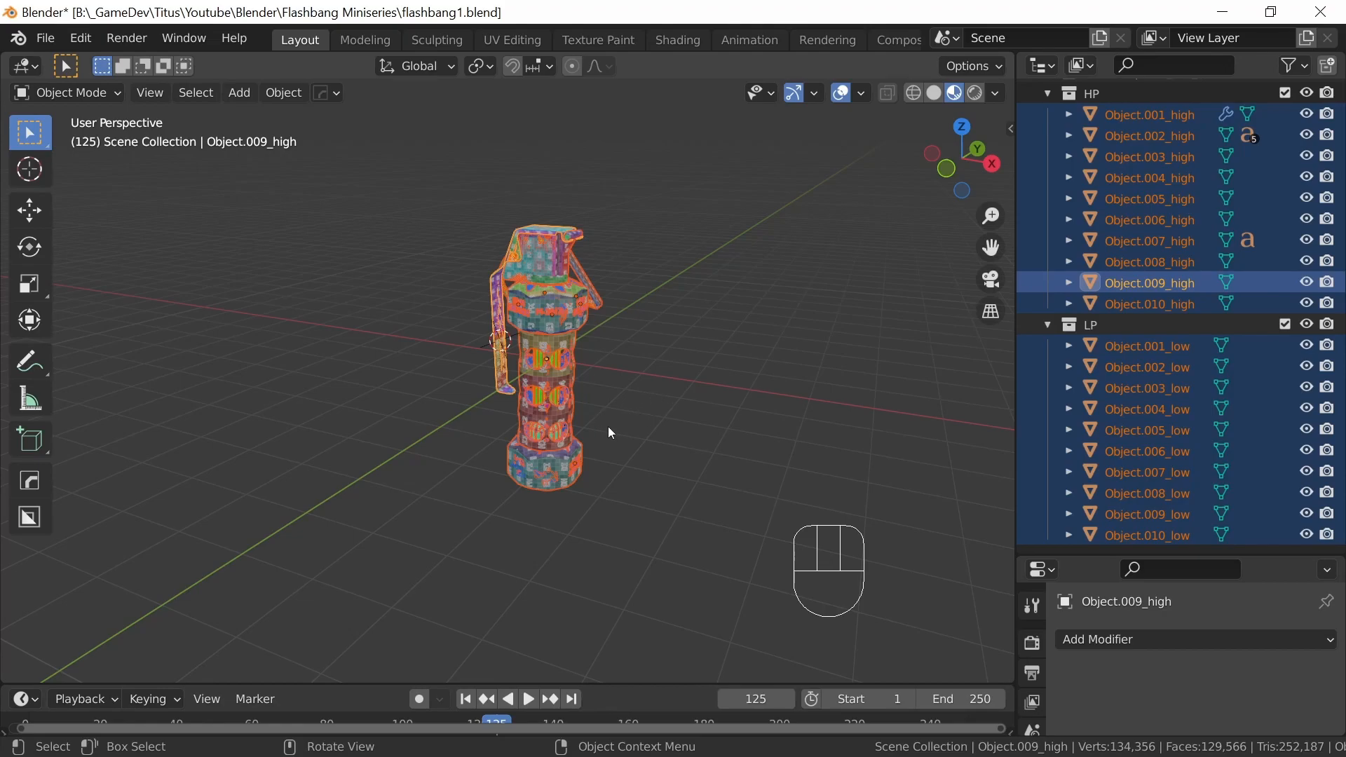
click(45, 38)
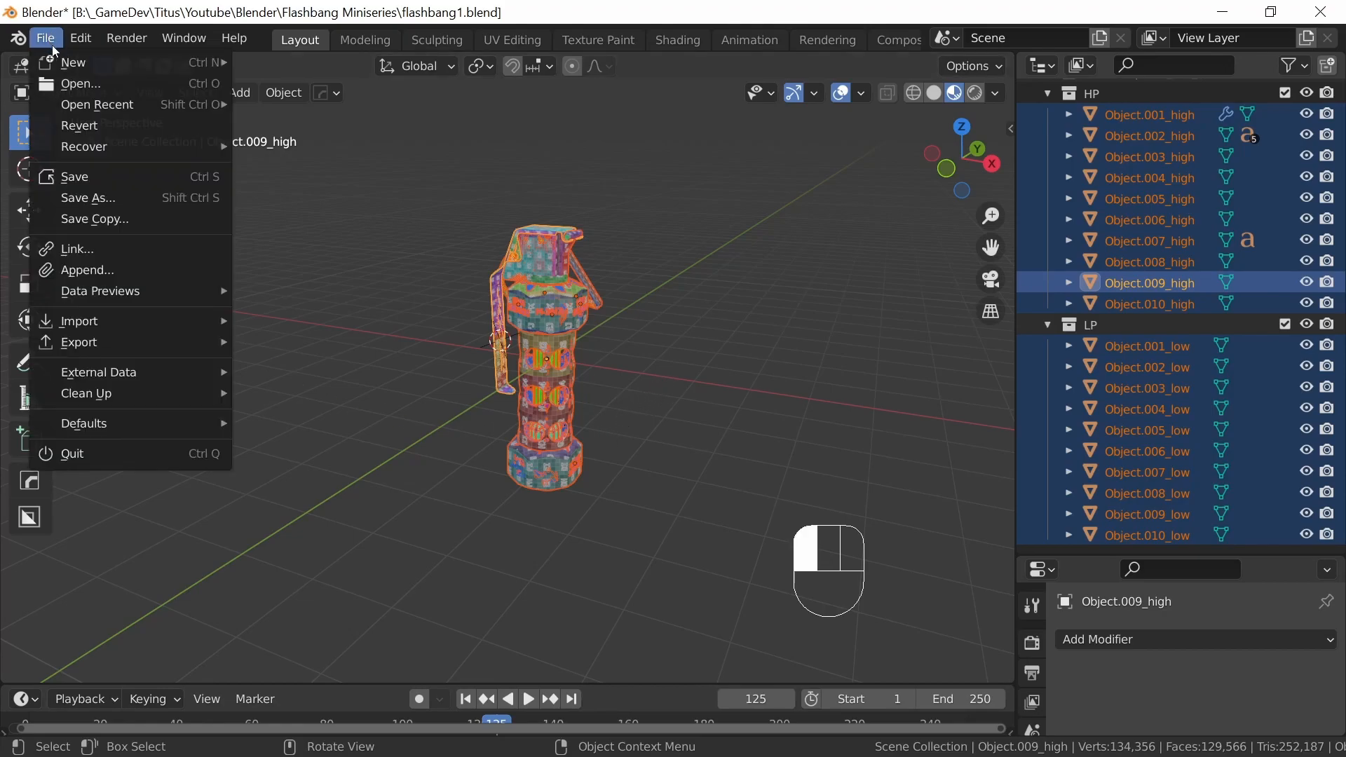
mouse_move(149, 344)
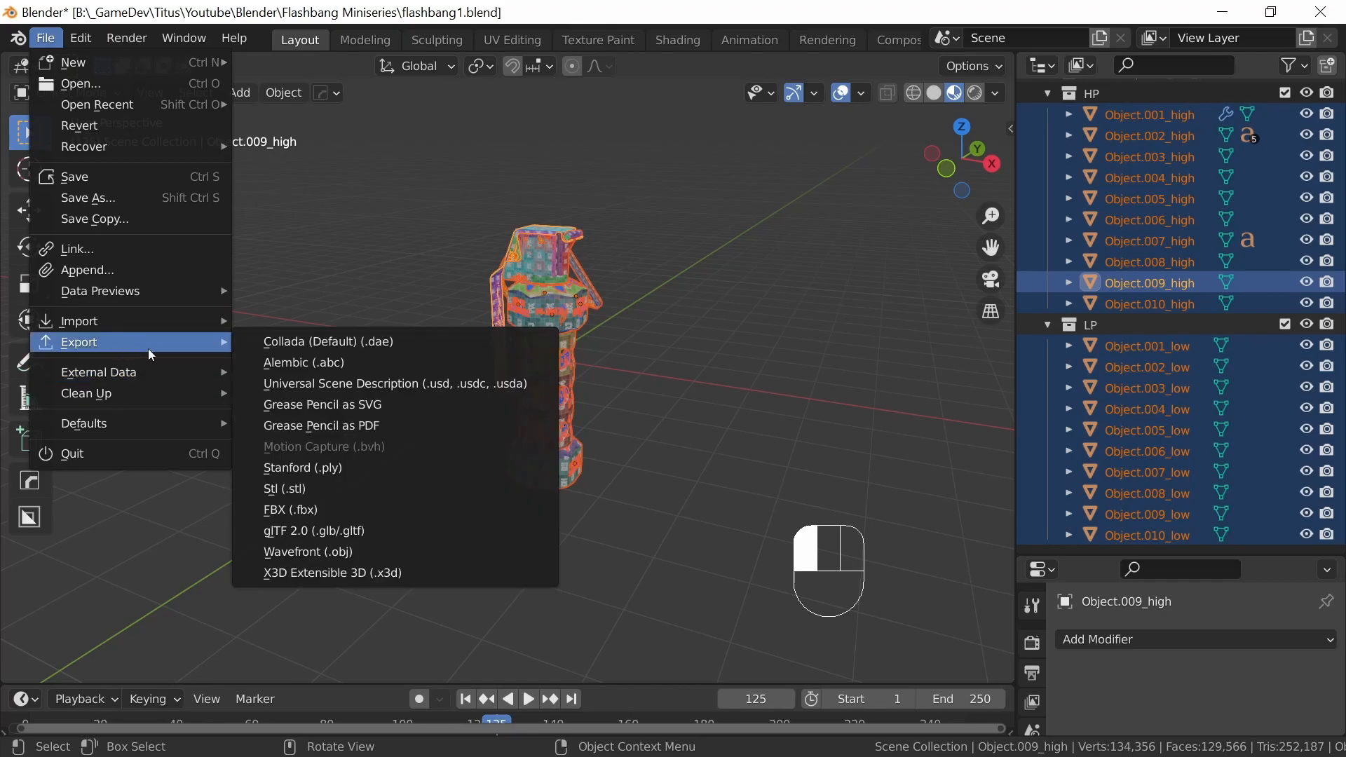
click(342, 508)
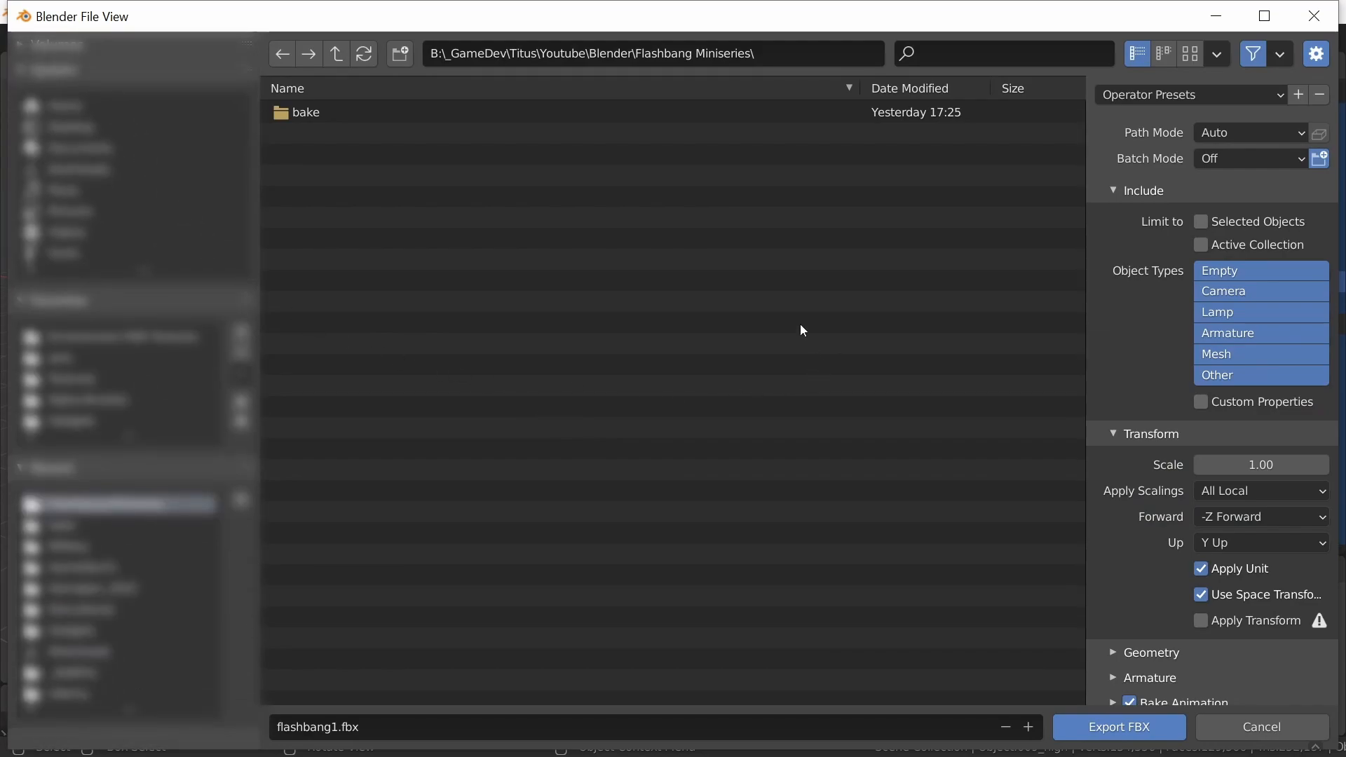
click(1201, 221)
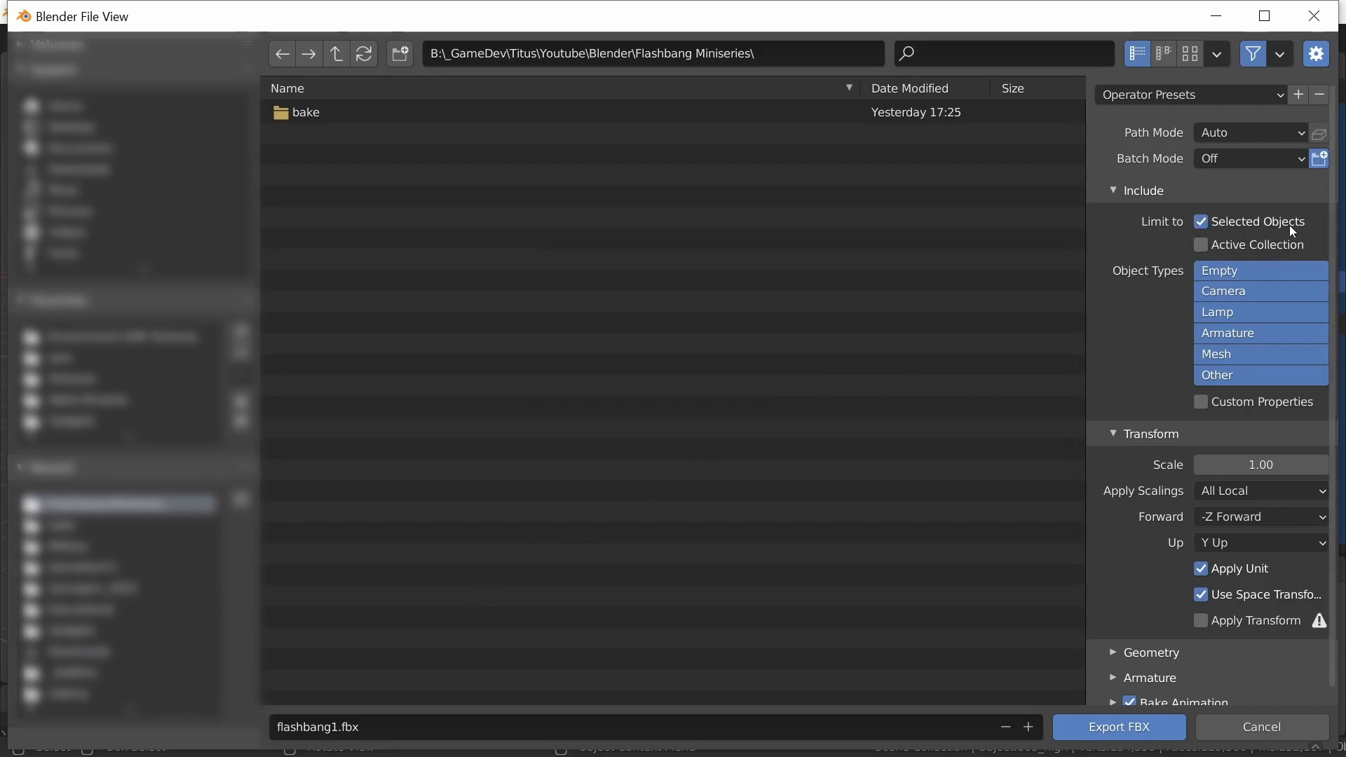
Set the FBX export axes to X Forward and Z Up, and enable Apply Transform
click(1262, 527)
click(1244, 539)
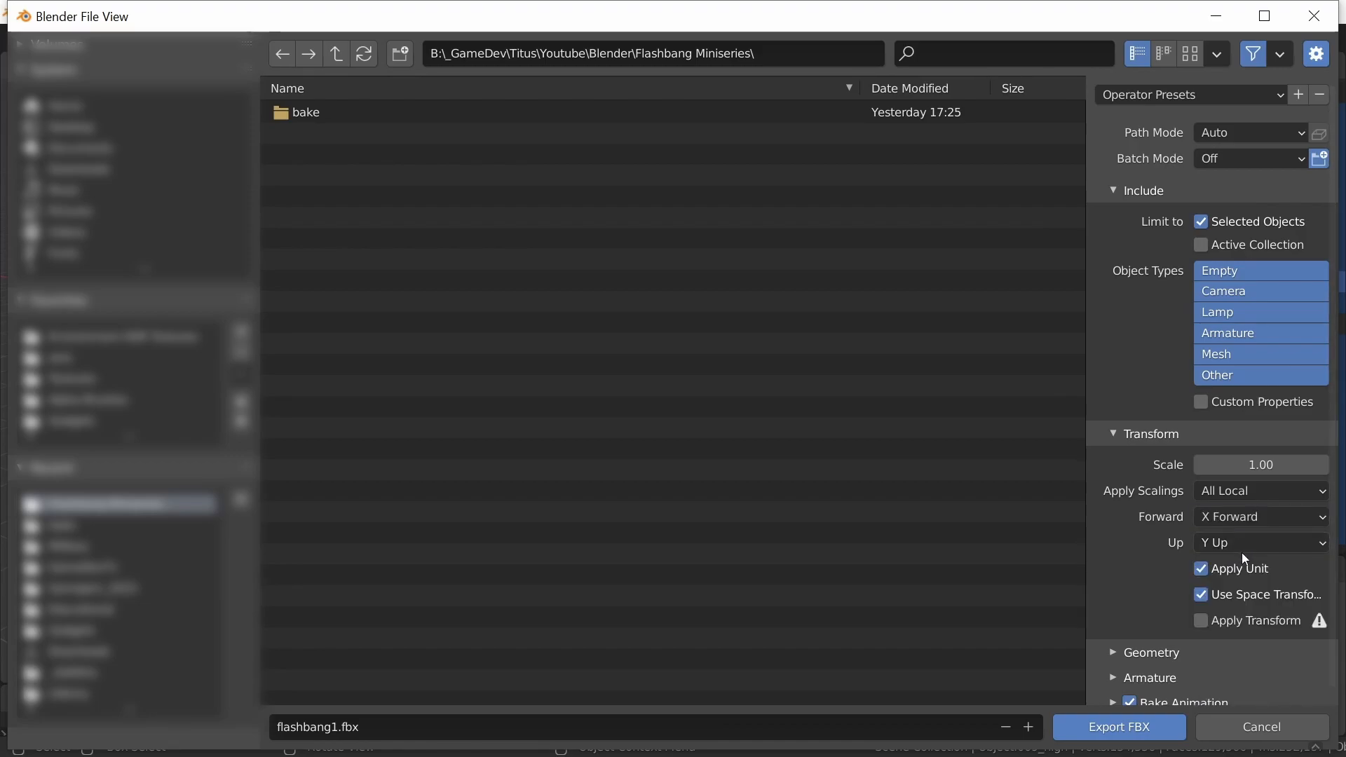
click(1248, 546)
click(1235, 615)
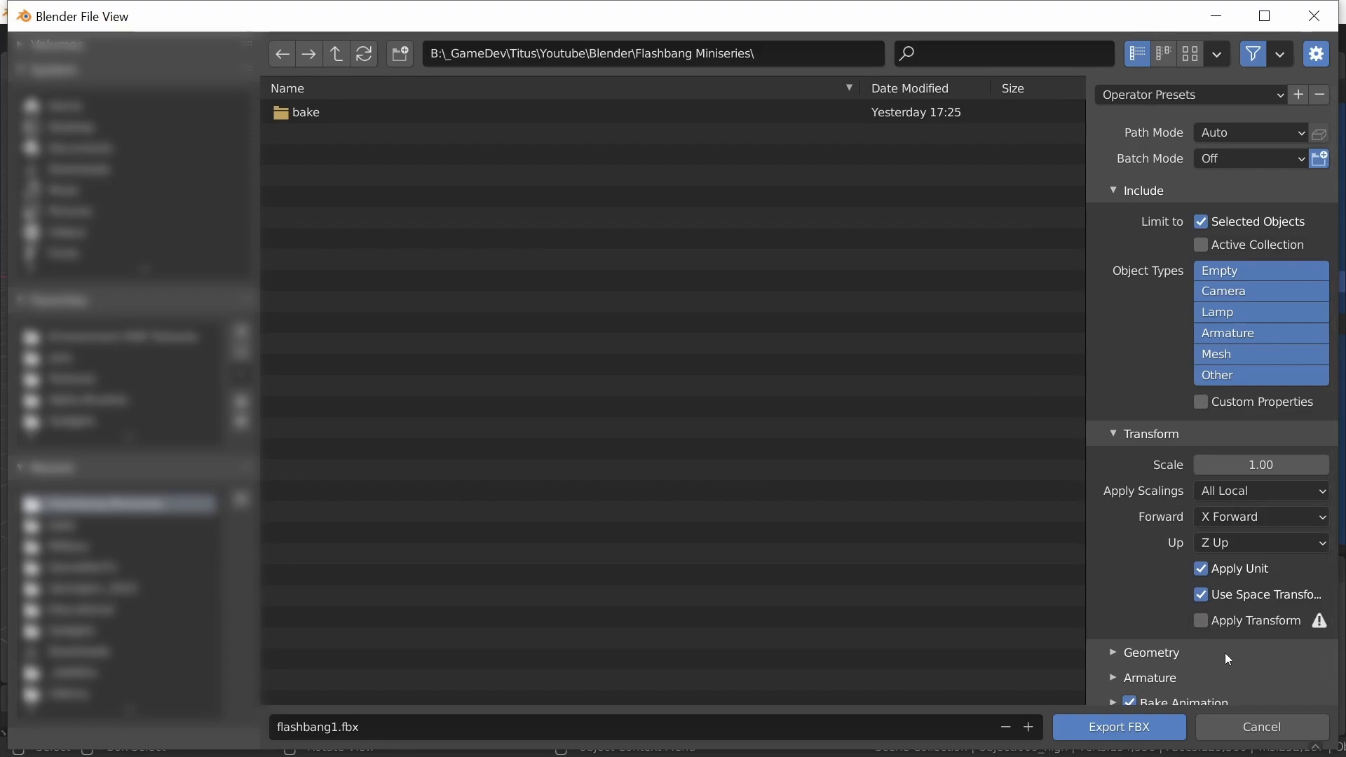
click(1203, 619)
Disable Add Leaf Bones in the armature export settings and set the geometry smoothing to Normals Only
scroll(1337, 496, down, 1)
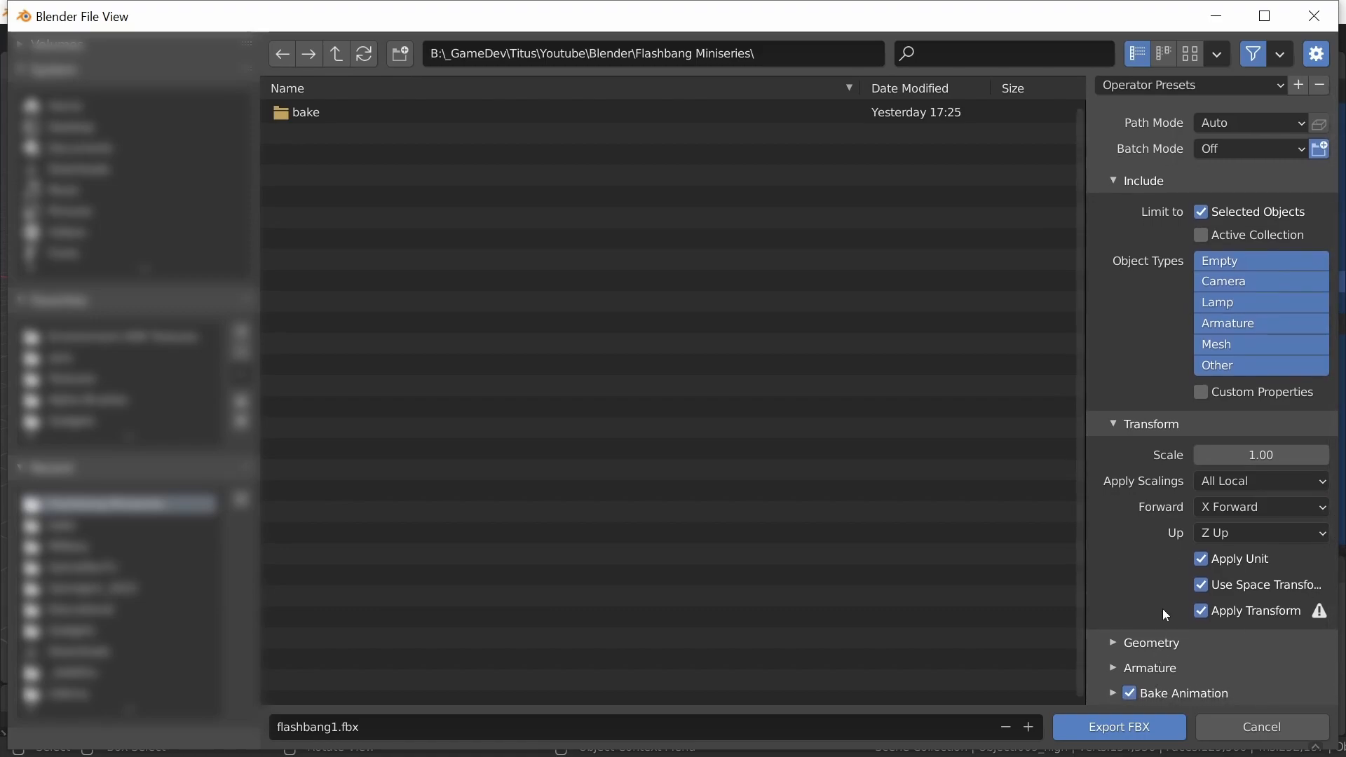
click(1113, 666)
drag(1337, 526, 1340, 659)
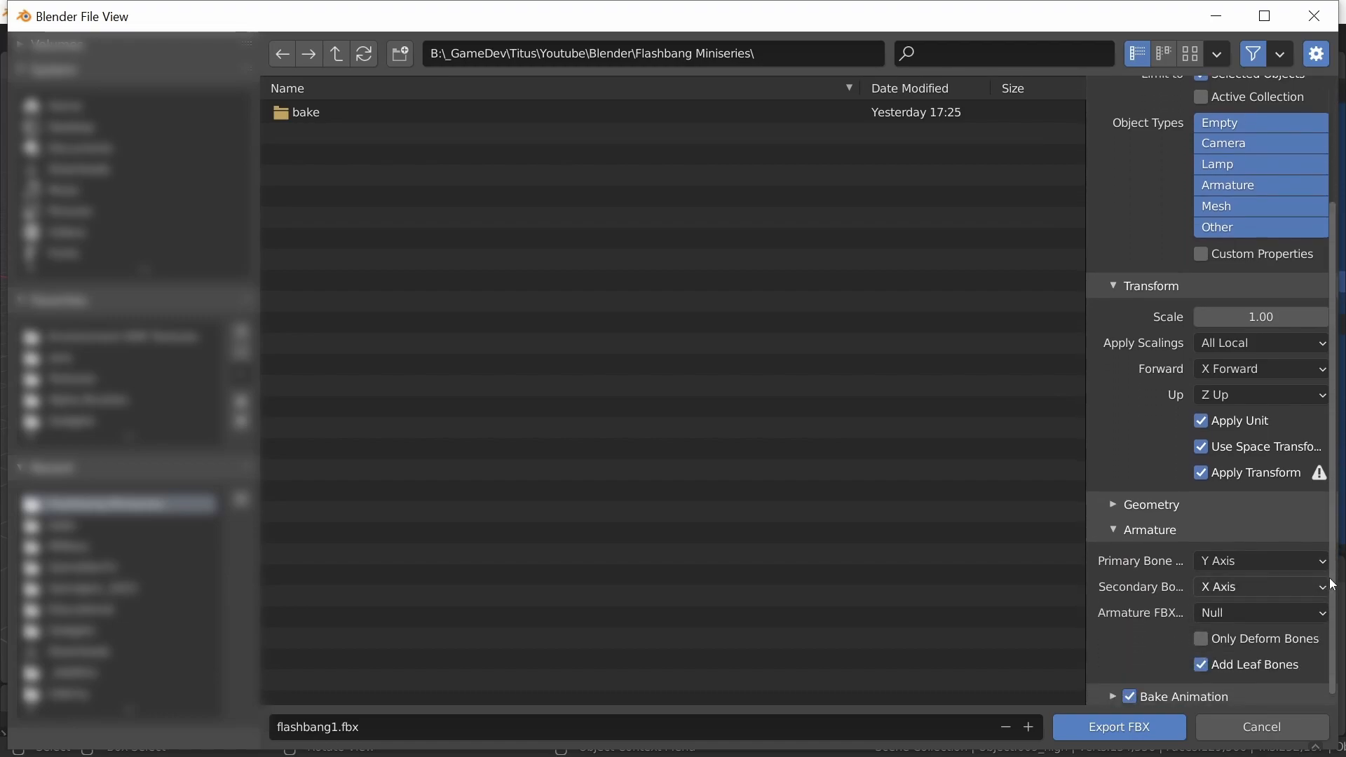
click(1203, 666)
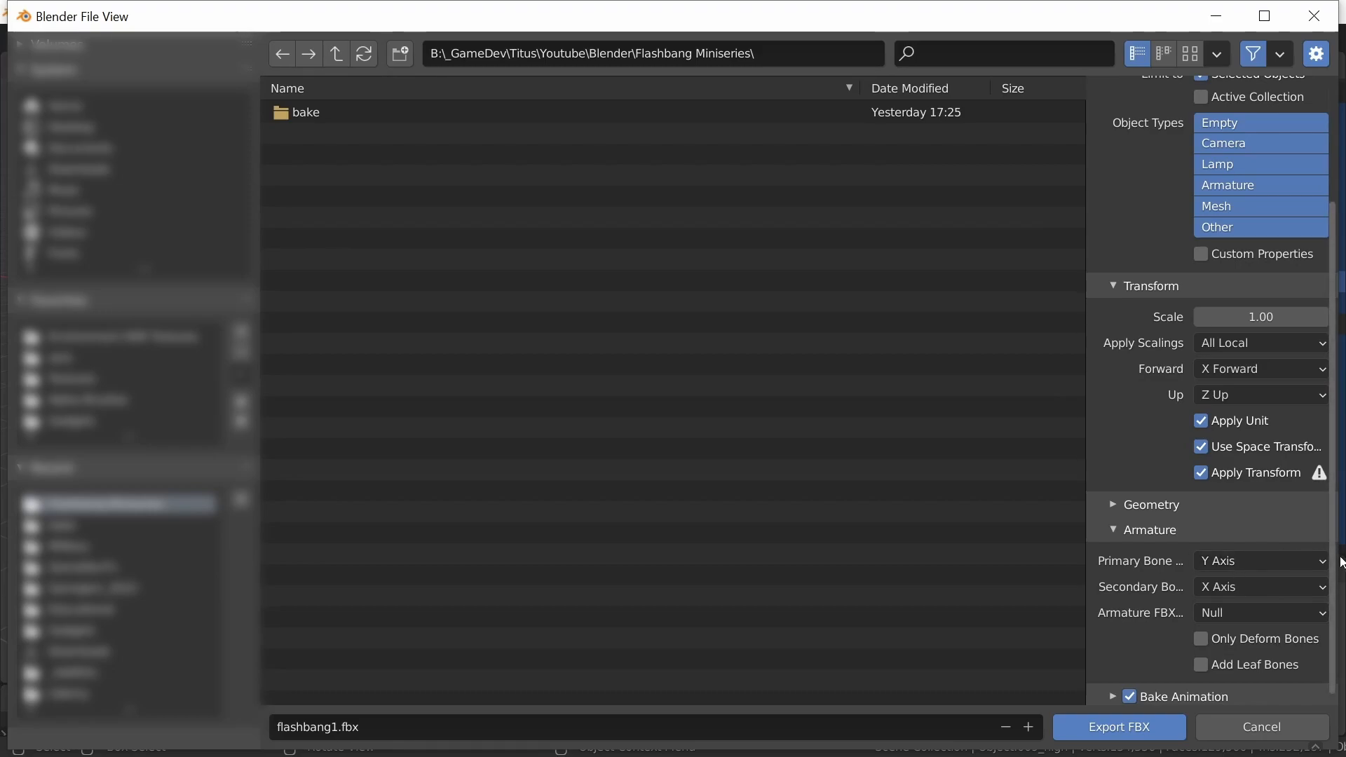
scroll(1334, 576, down, 1)
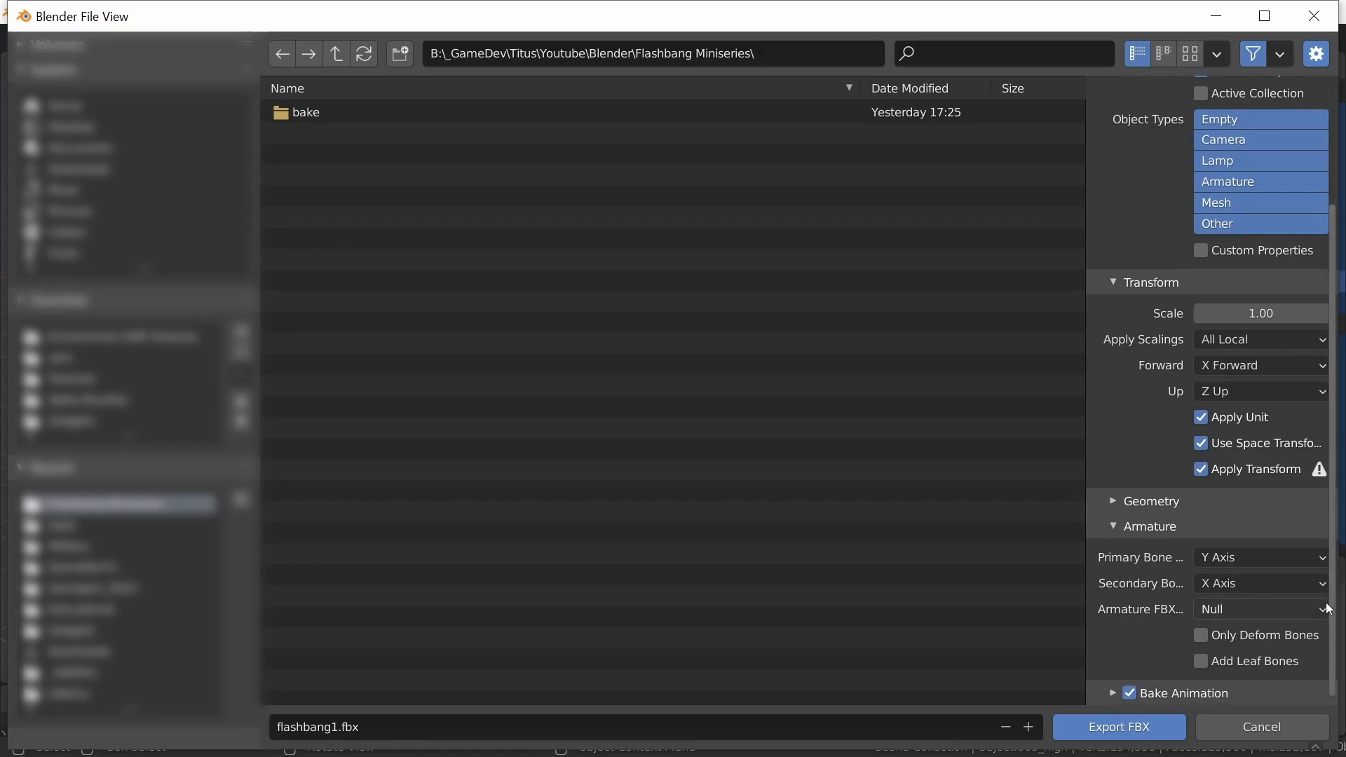
click(1113, 499)
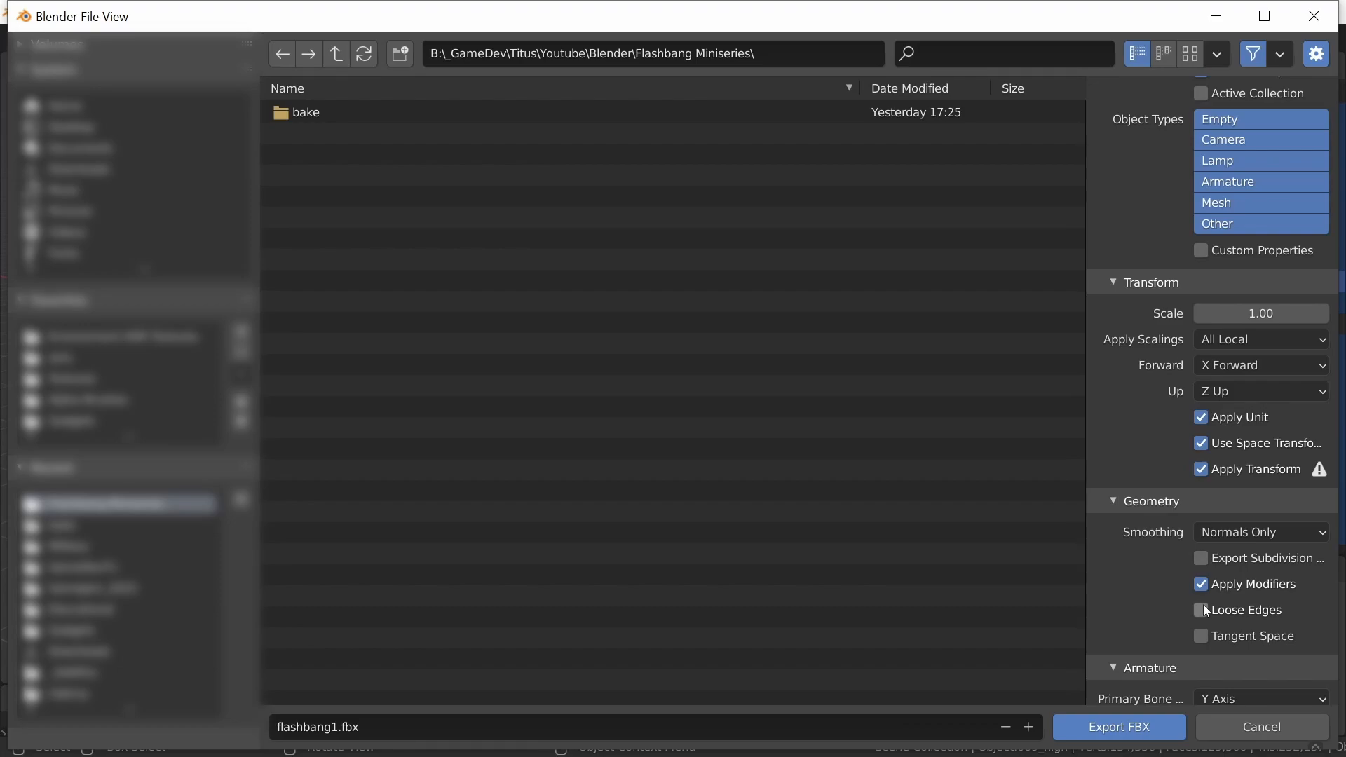
click(1322, 538)
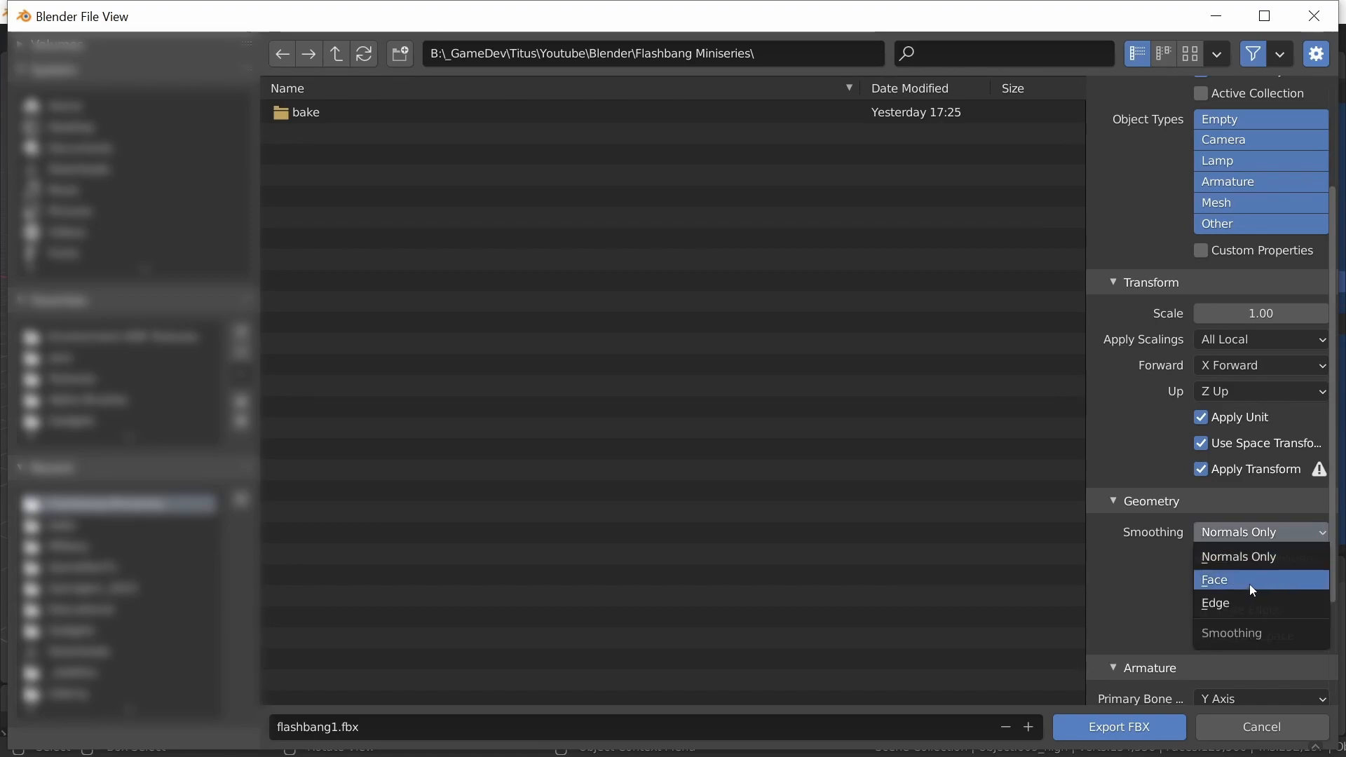
click(1286, 556)
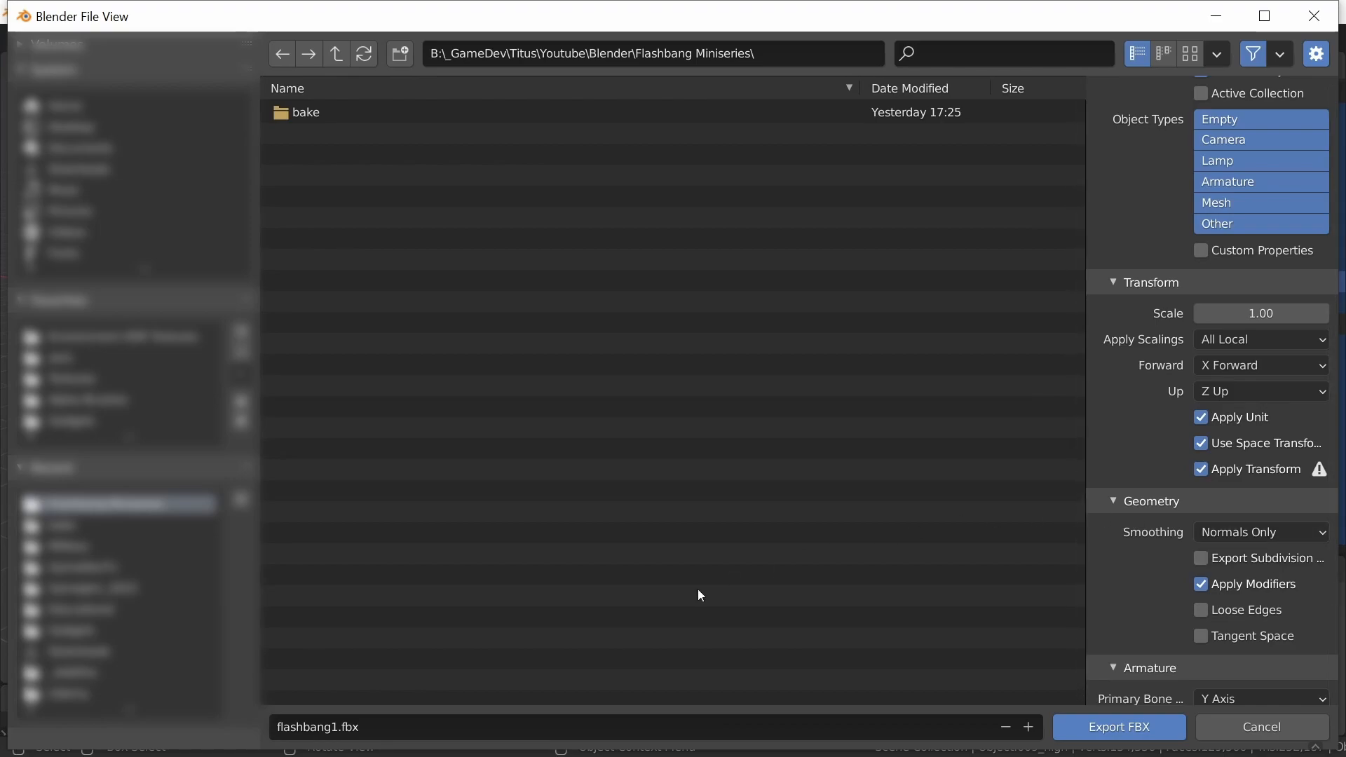
Export the selected parts as Flashbang_Blender_final.fbx into the Flashbang Miniseries folder
click(389, 722)
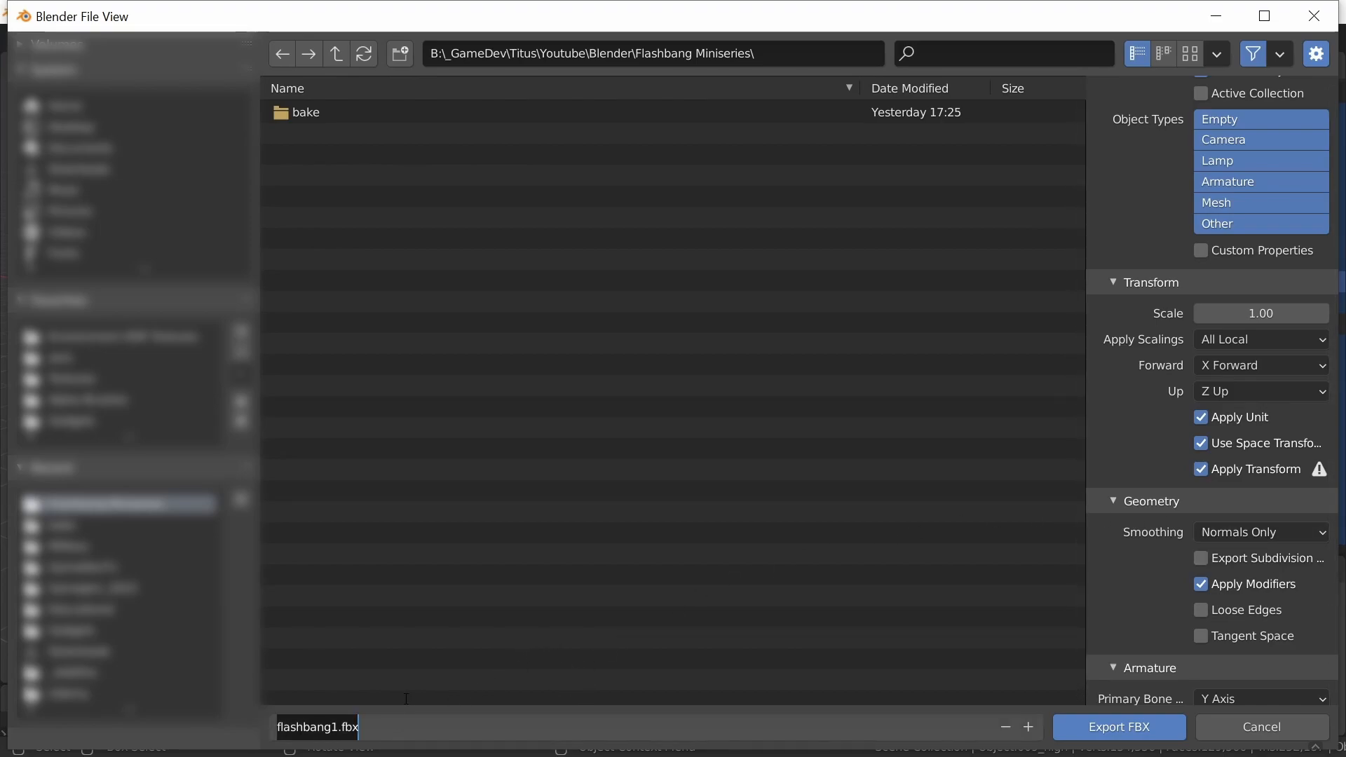
key(BackSpace)
text(Flash)
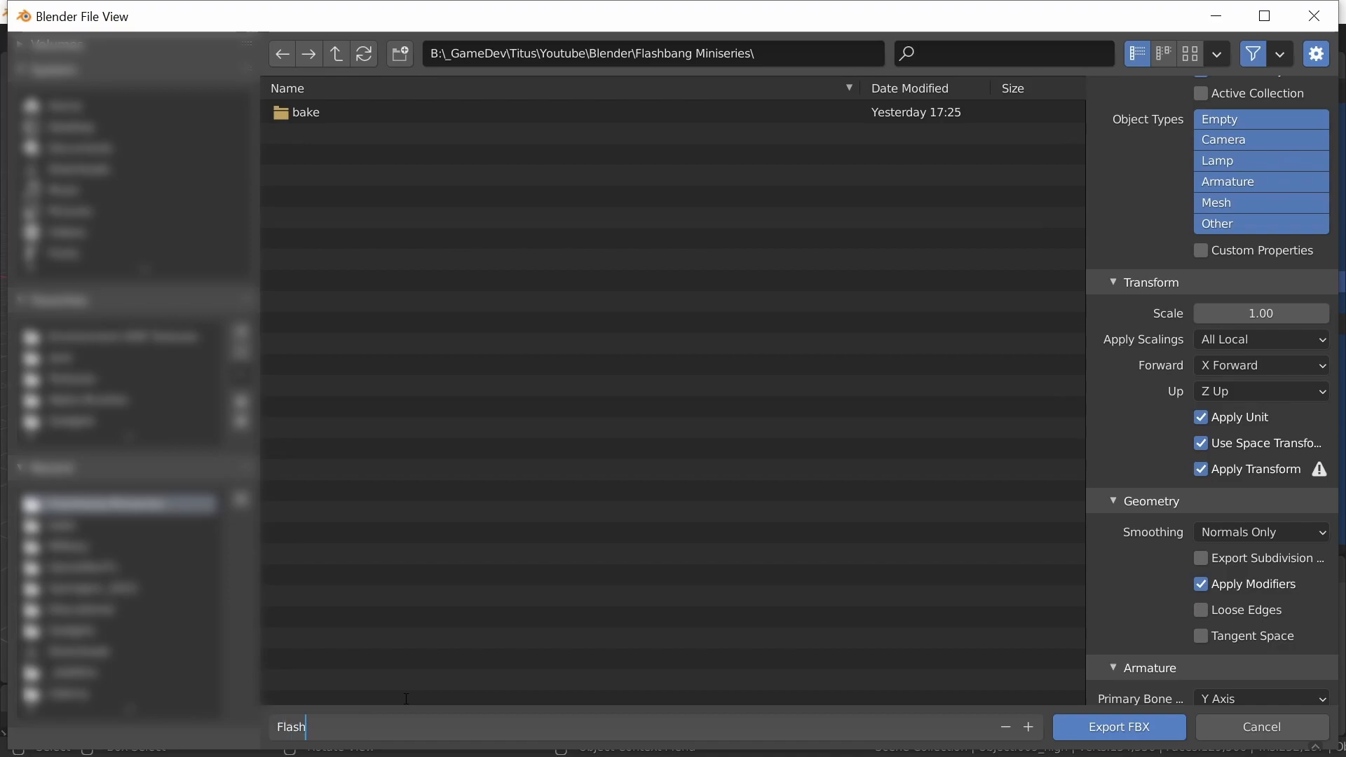
text(bang_Blen)
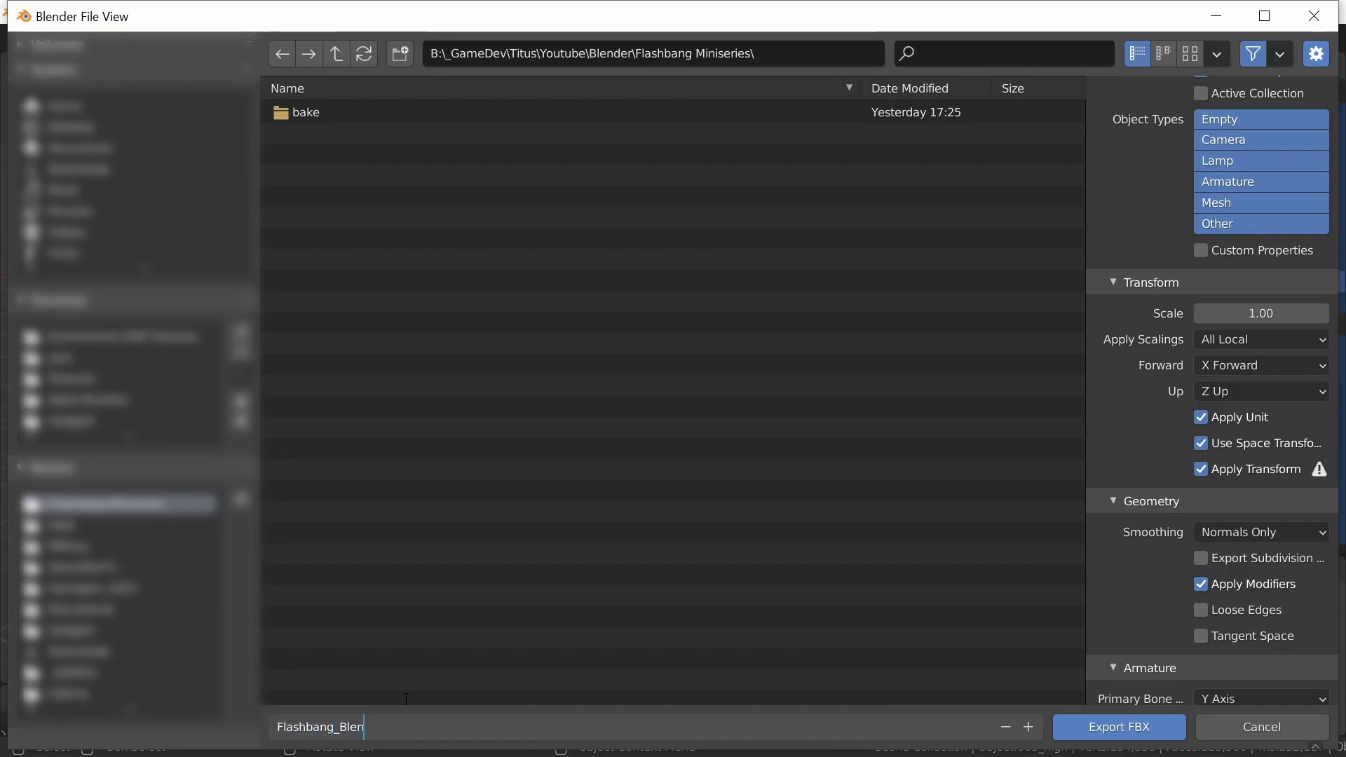
text(der_final)
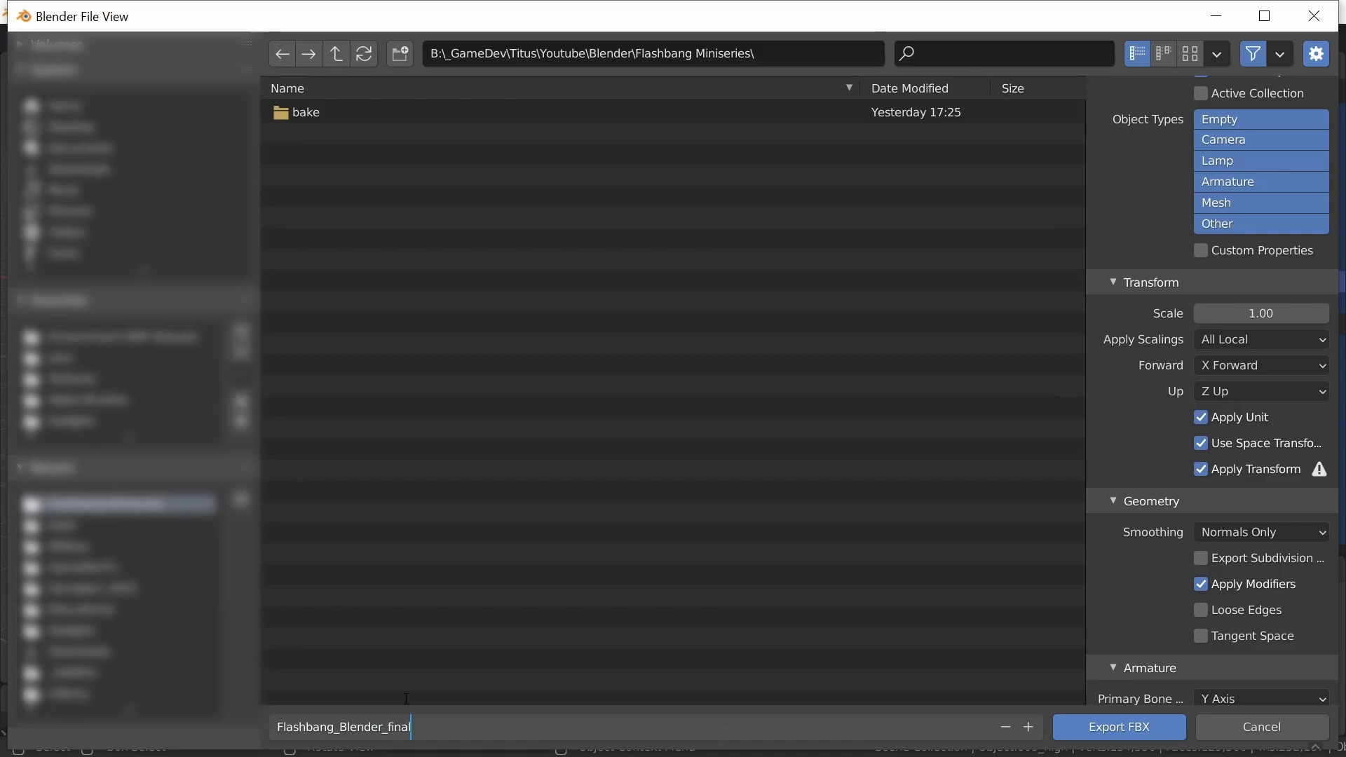
click(1120, 727)
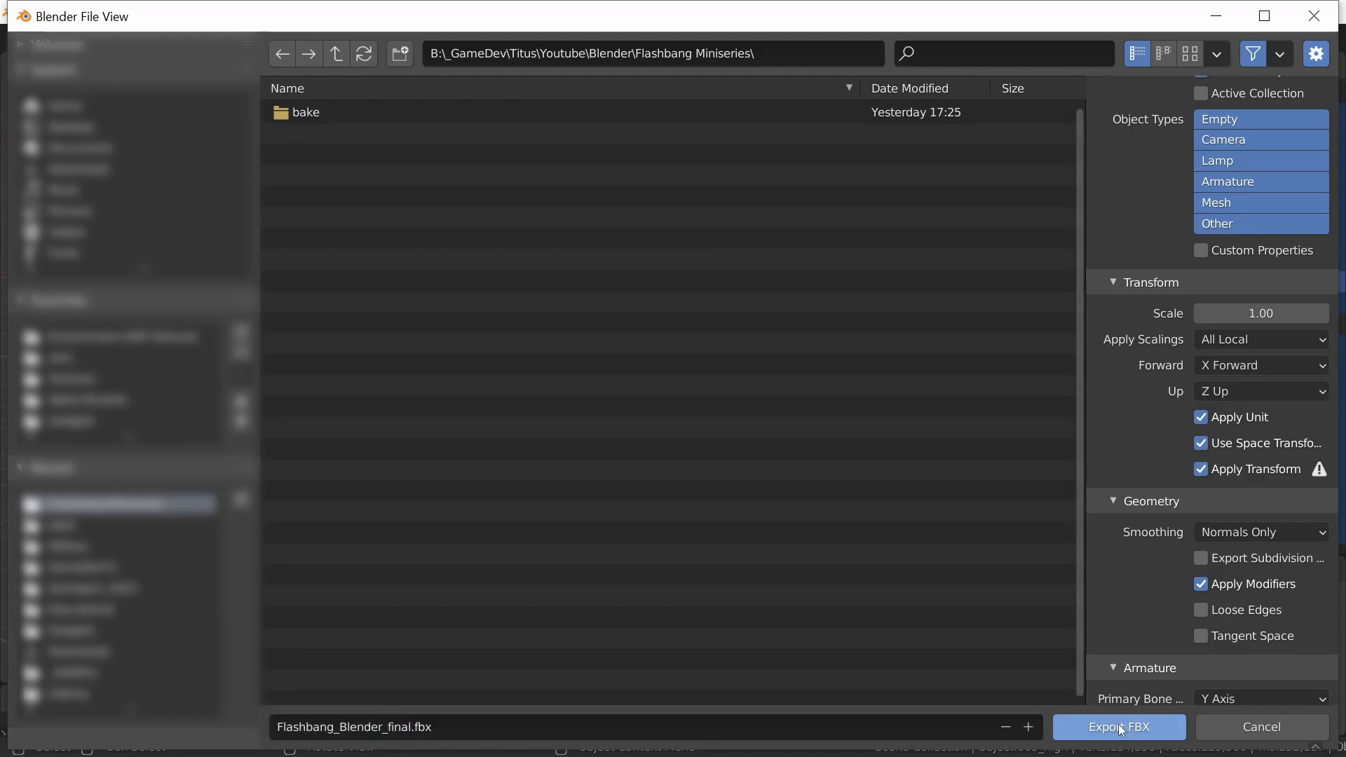
click(1122, 729)
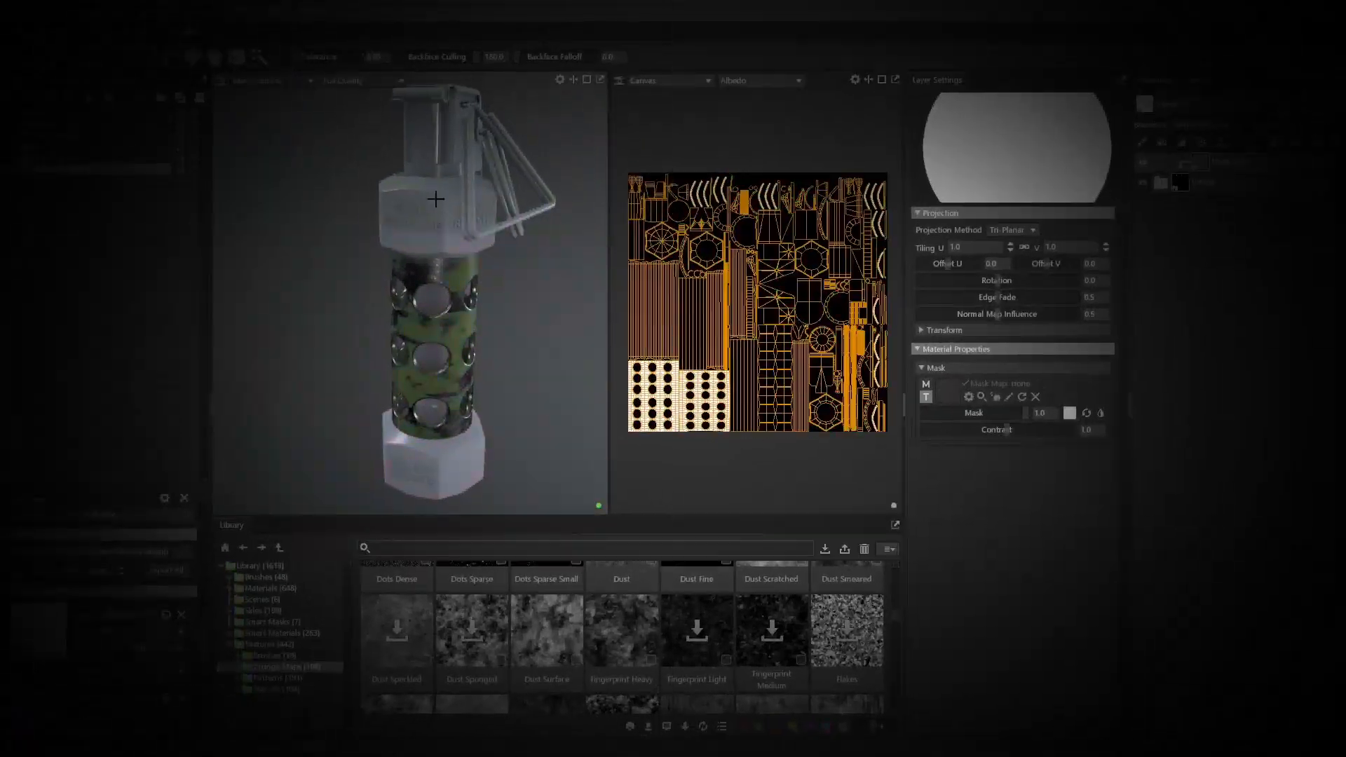
Switch to Marmoset Toolbag and apply the Chrome Brushed material from the library to the flashbang model
alt+drag(555, 285, 372, 294)
click(339, 220)
alt+drag(351, 225, 325, 263)
alt+drag(423, 148, 476, 315)
click(229, 644)
click(269, 588)
click(229, 588)
click(270, 678)
scroll(539, 639, down, 8)
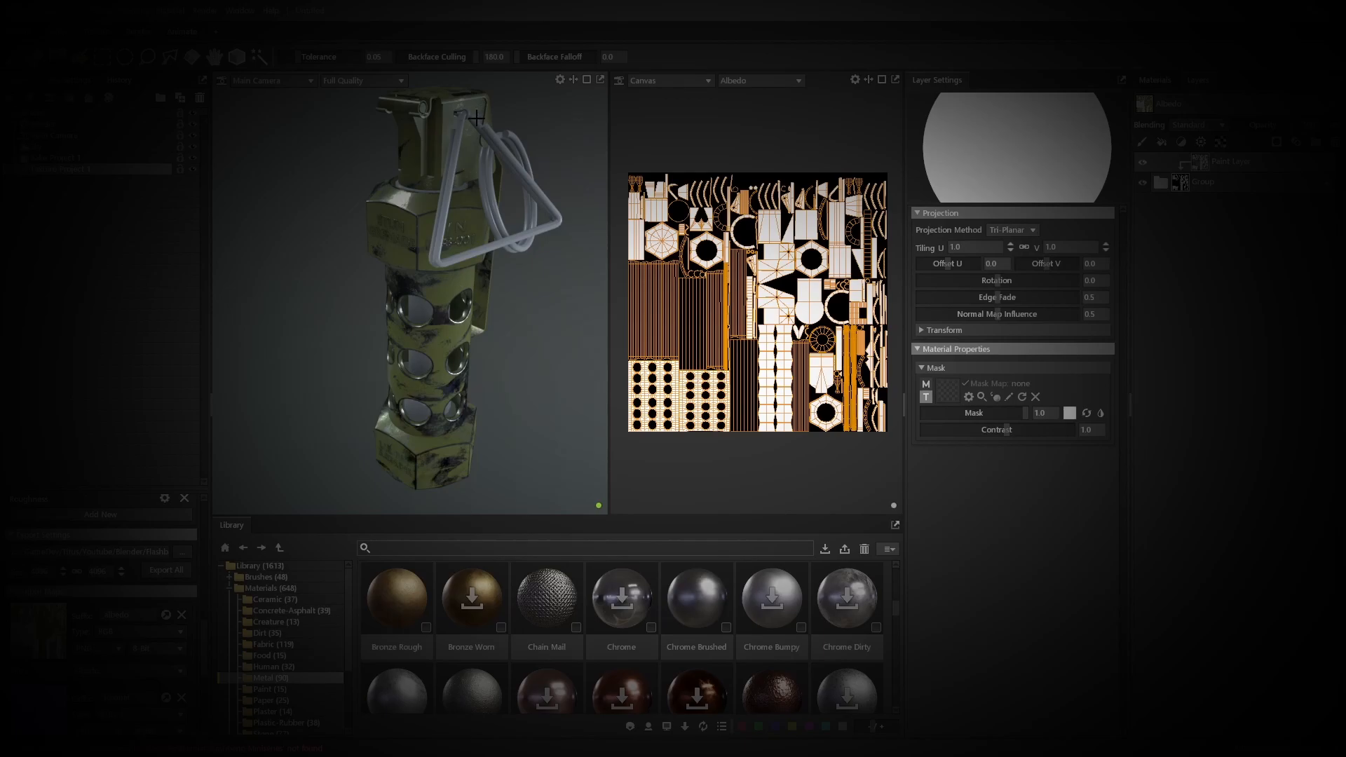
mouse_move(696, 600)
mouse_down()
mouse_move(549, 209)
mouse_move(434, 294)
mouse_move(400, 278)
mouse_up()
Switch to Unreal Engine and select the static meshes Flashbang_UE_Final_Object_001_low to 010_low in the _Demonstration folder
scroll(427, 294, up, 5)
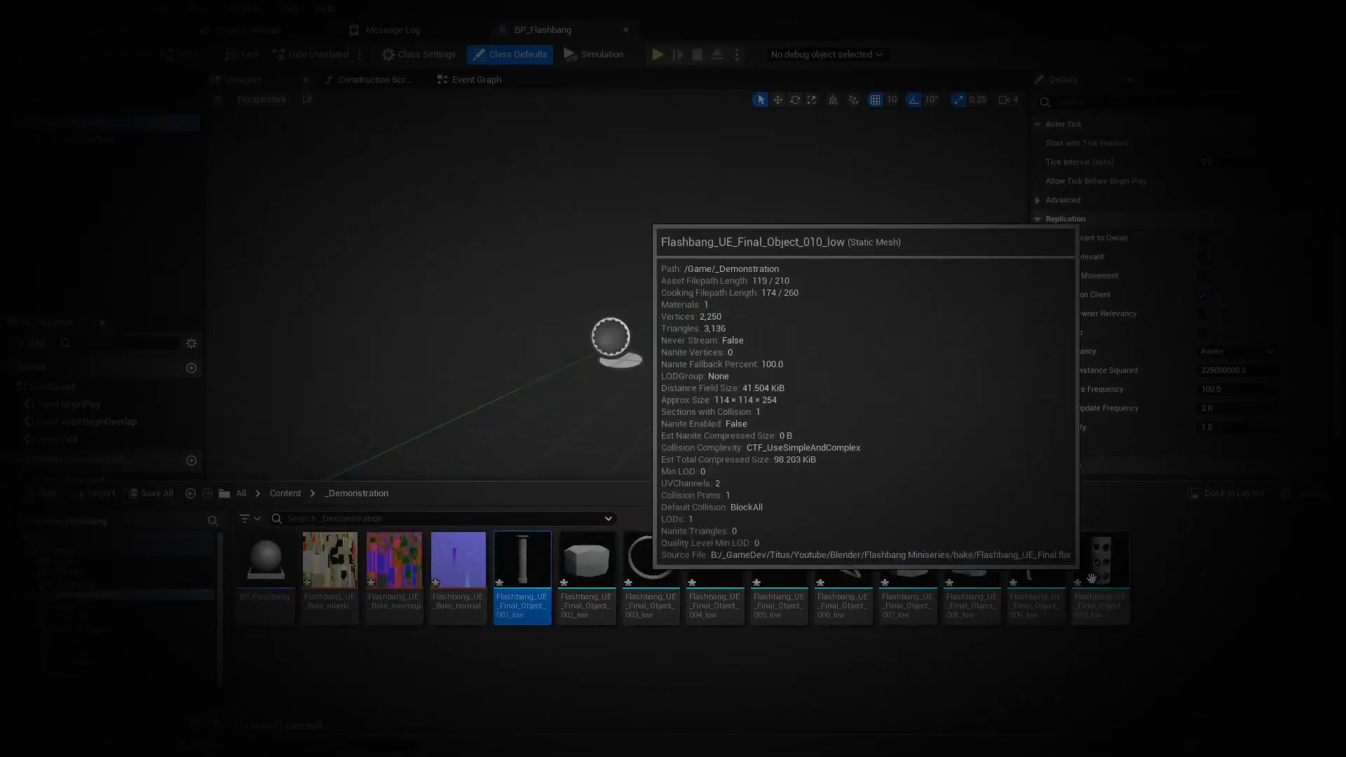
shift+click(1108, 571)
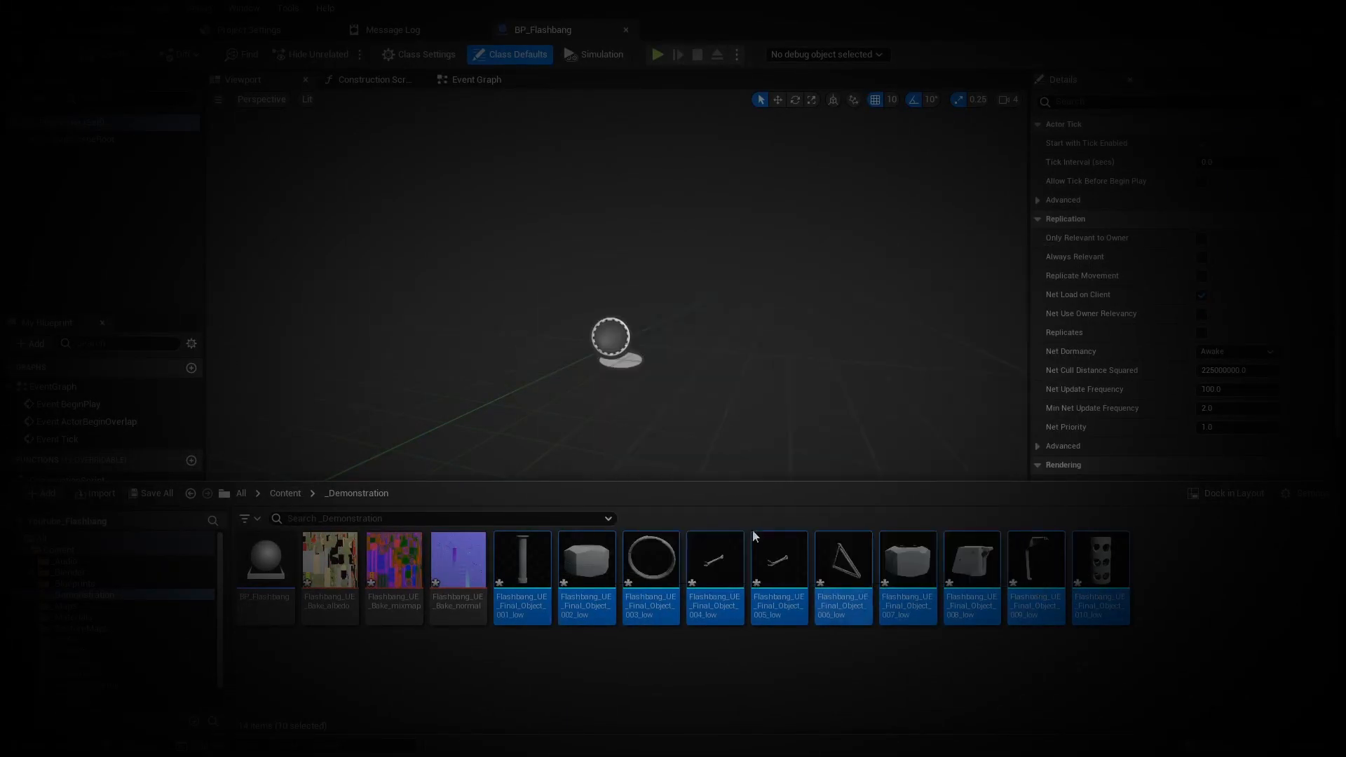
Add the selected flashbang meshes to the BP_Flashbang blueprint as static mesh components using the Static Mesh (multiple assets) option
click(35, 98)
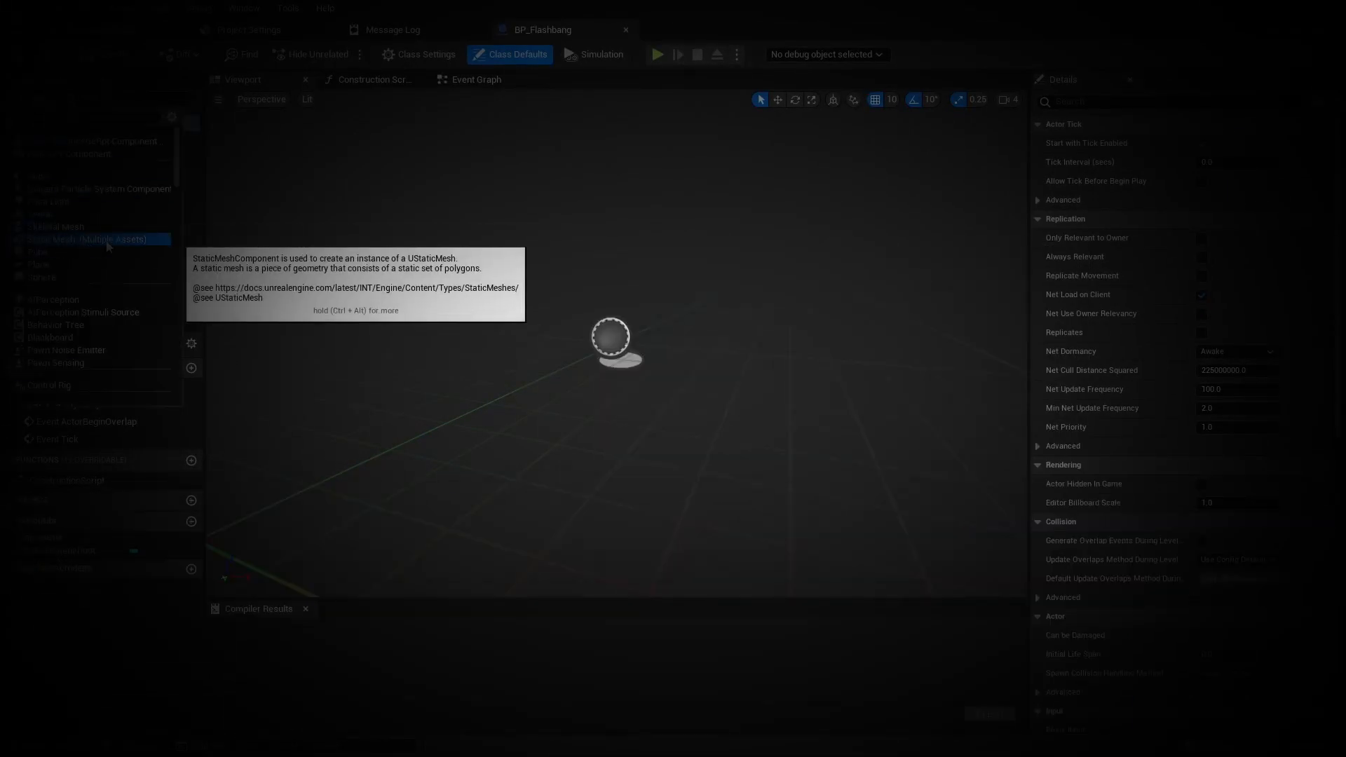
click(134, 241)
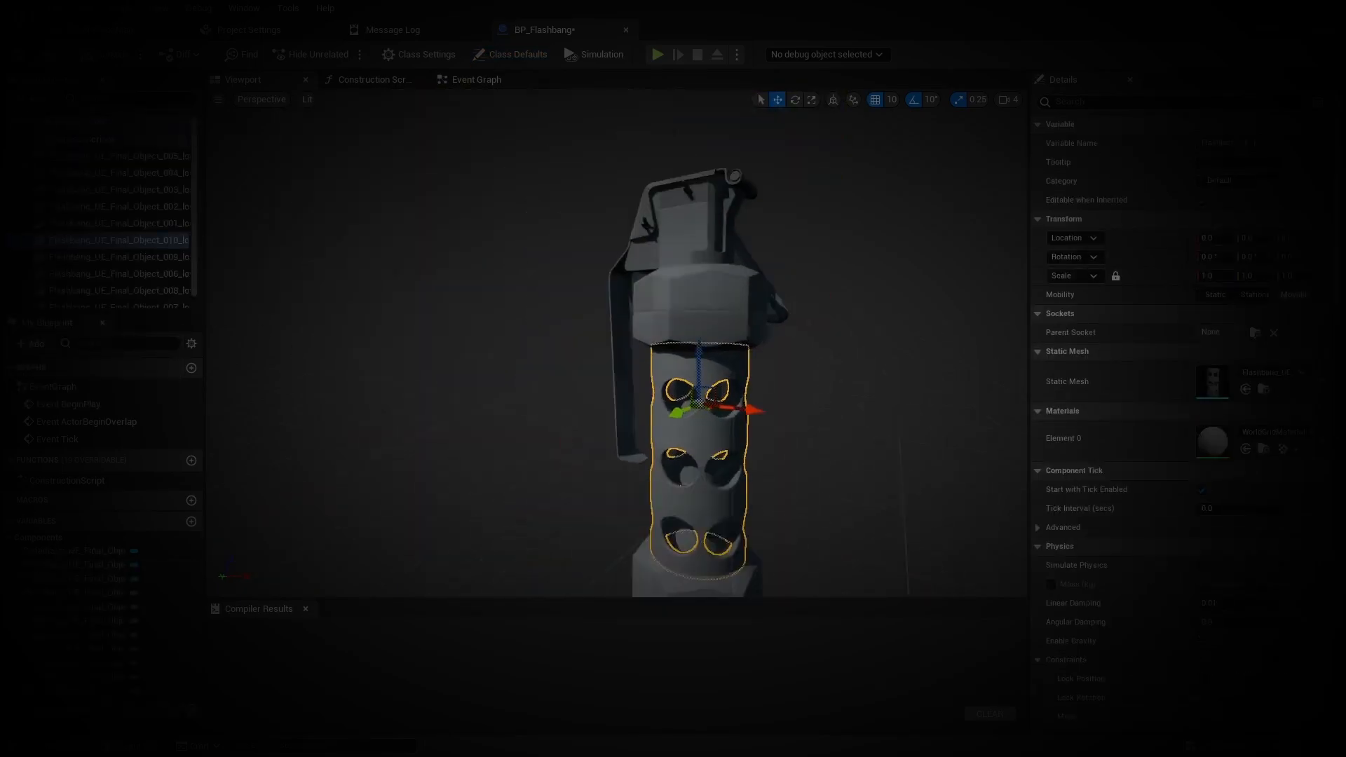
right_drag(617, 343, 652, 362)
right_drag(772, 469, 771, 468)
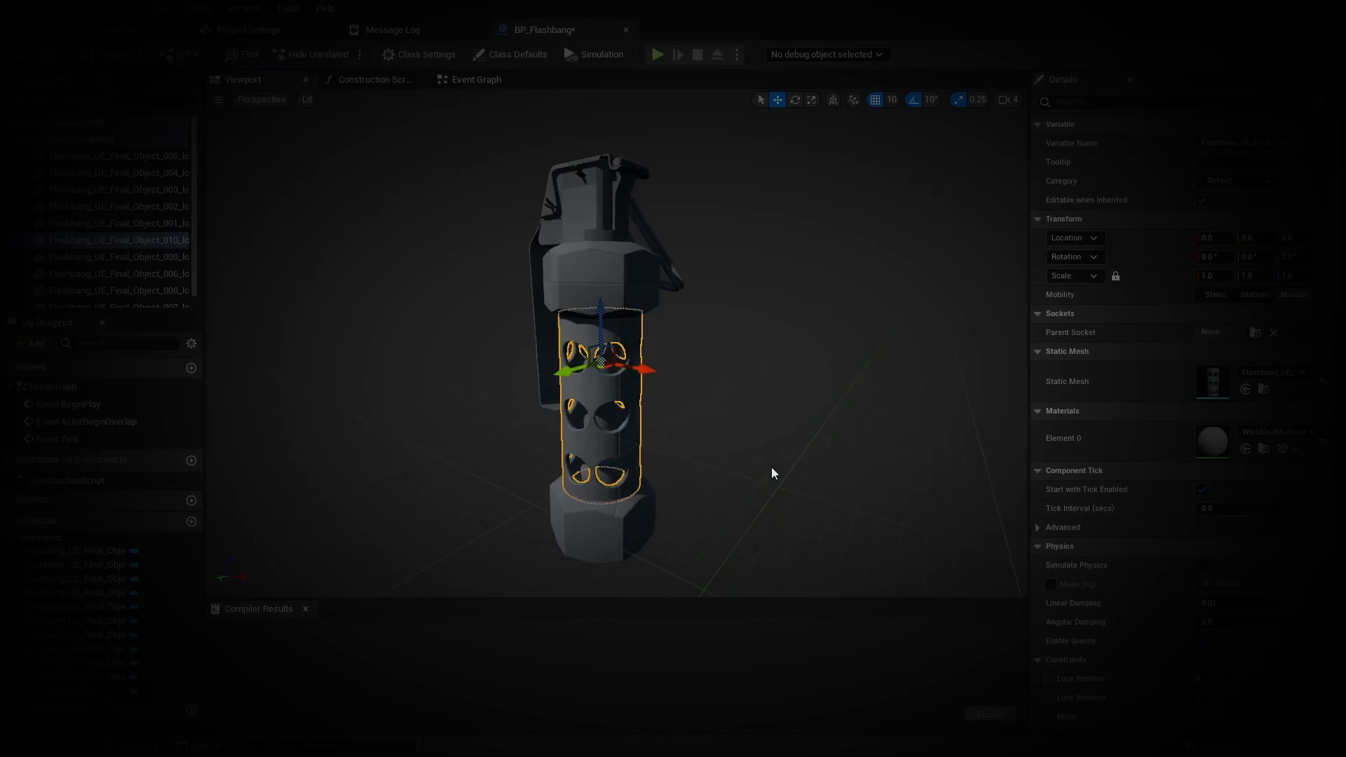
right_drag(763, 449, 317, 354)
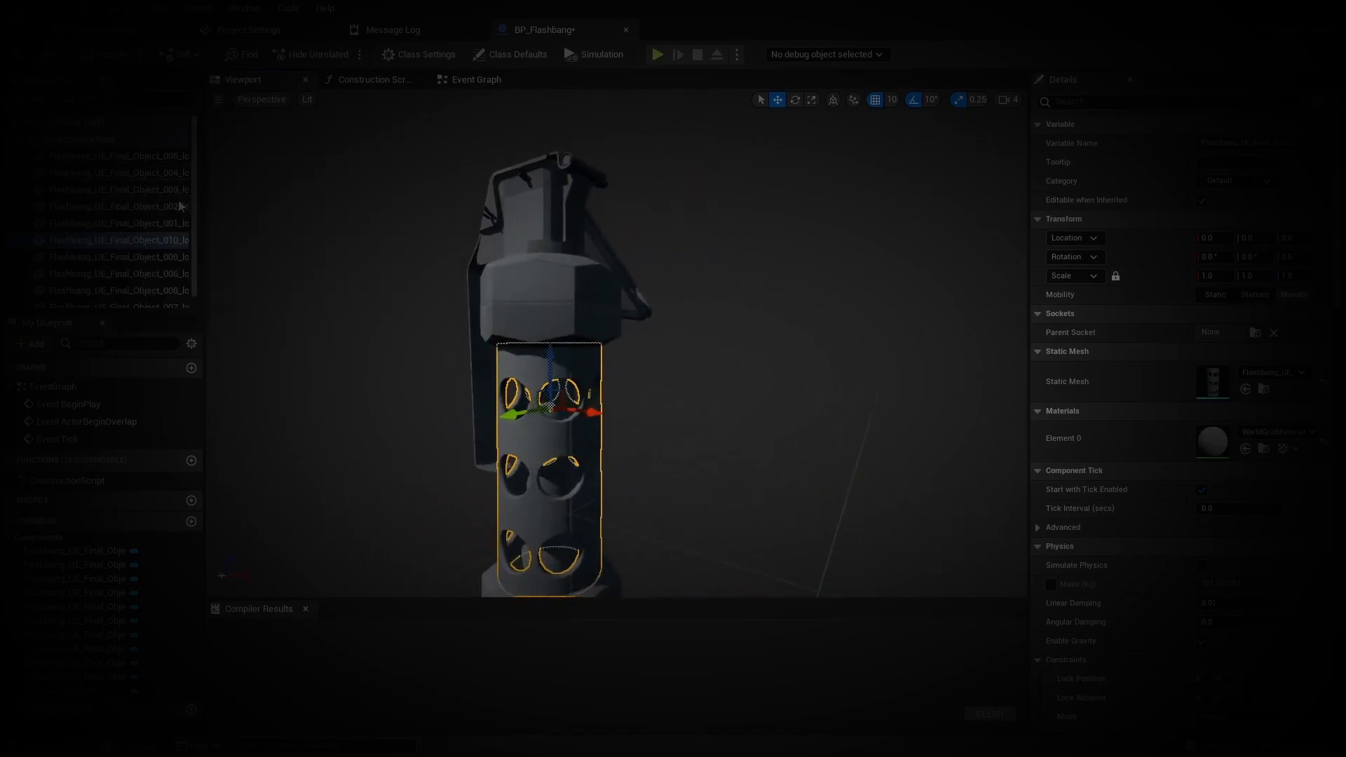
right_drag(536, 338, 672, 387)
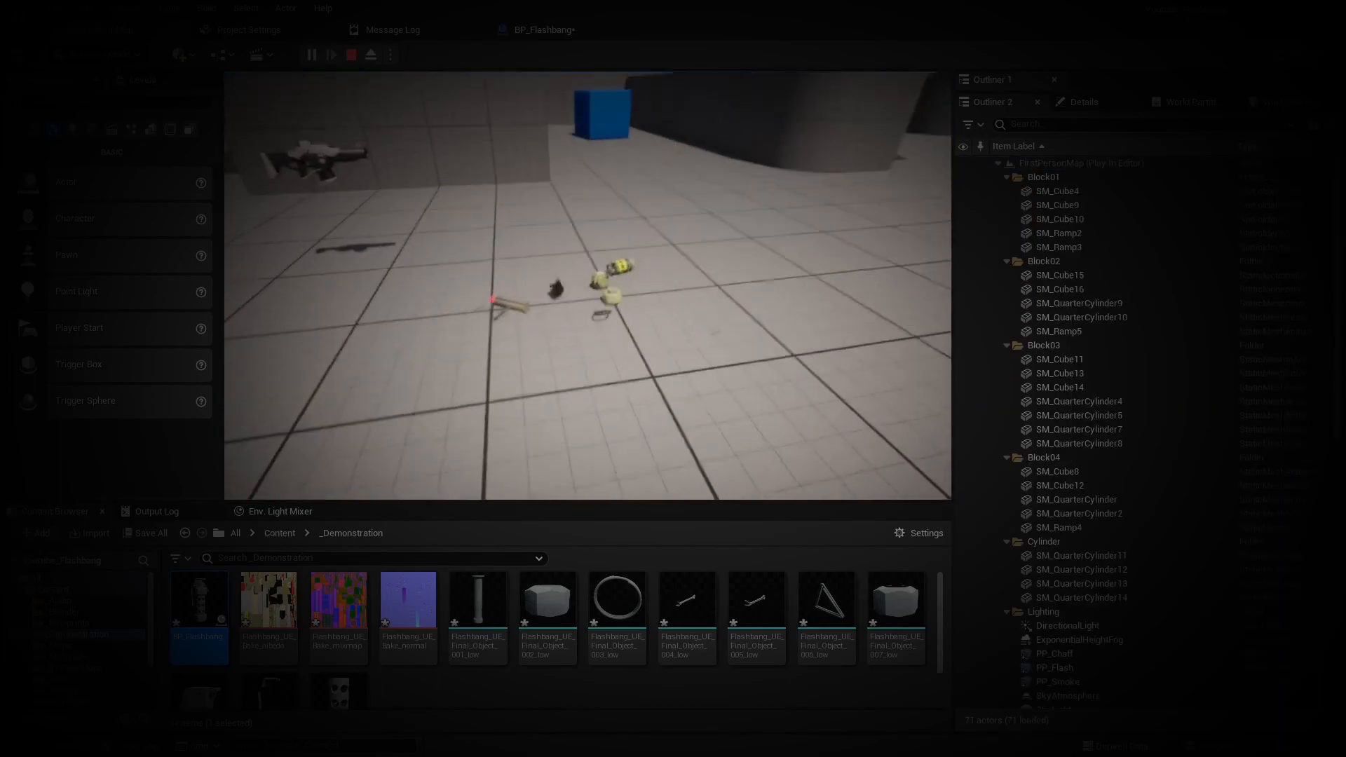
Move around the separated flashbang parts on the level floor in the running play session to examine them
key(d)
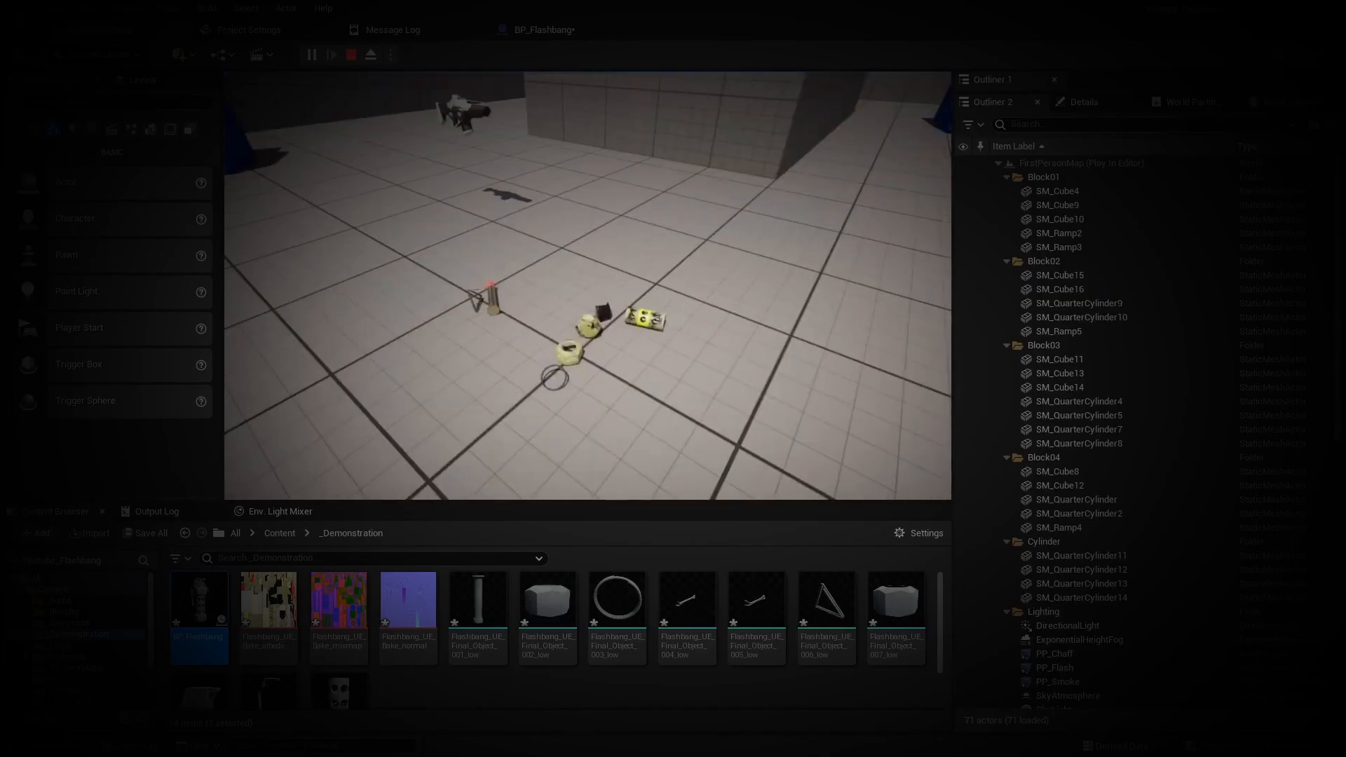